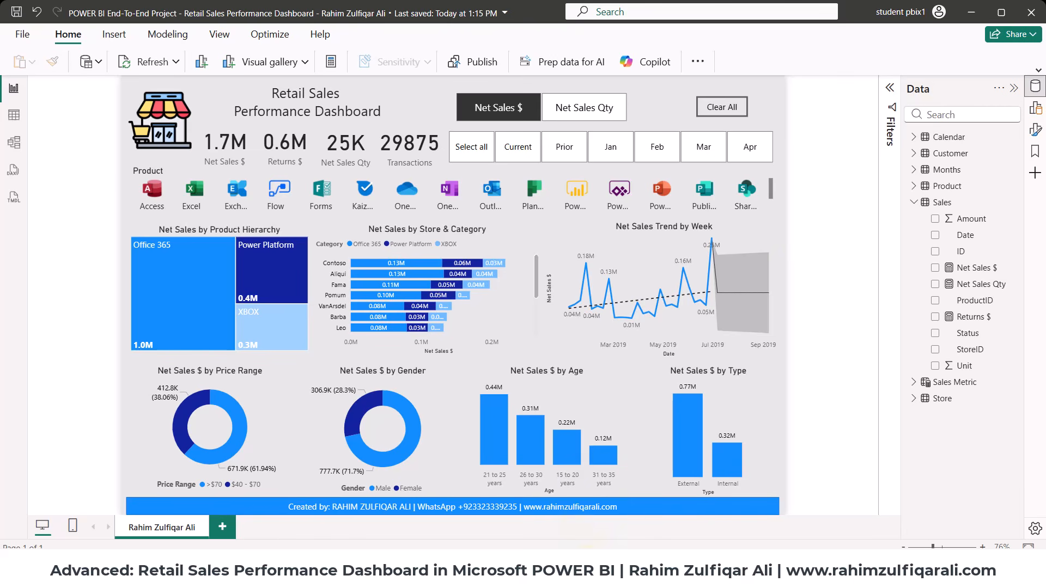
Switch to the Excel dataset workbook and look through its Calendar, Product, Sales, Store and Customer sheets.
left_click(593, 572)
left_click(164, 530)
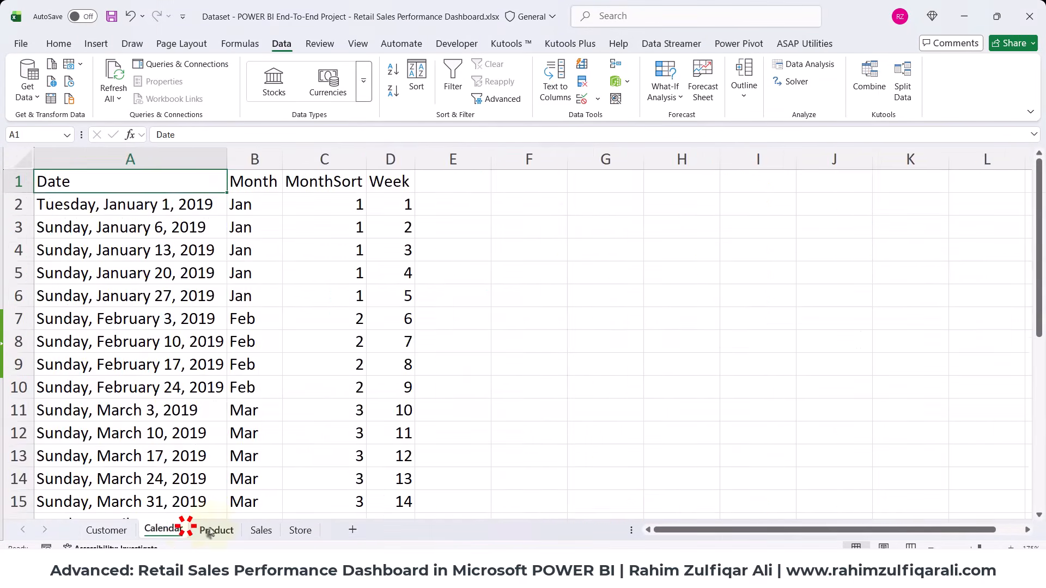
left_click(216, 529)
left_click(255, 530)
left_click(300, 530)
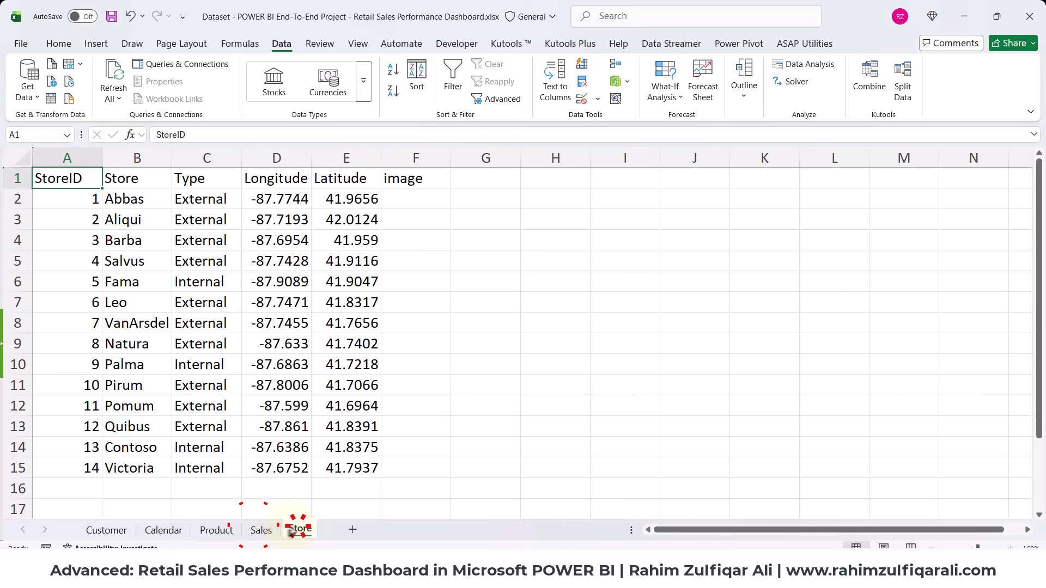
left_click(223, 528)
left_click(163, 530)
left_click(107, 529)
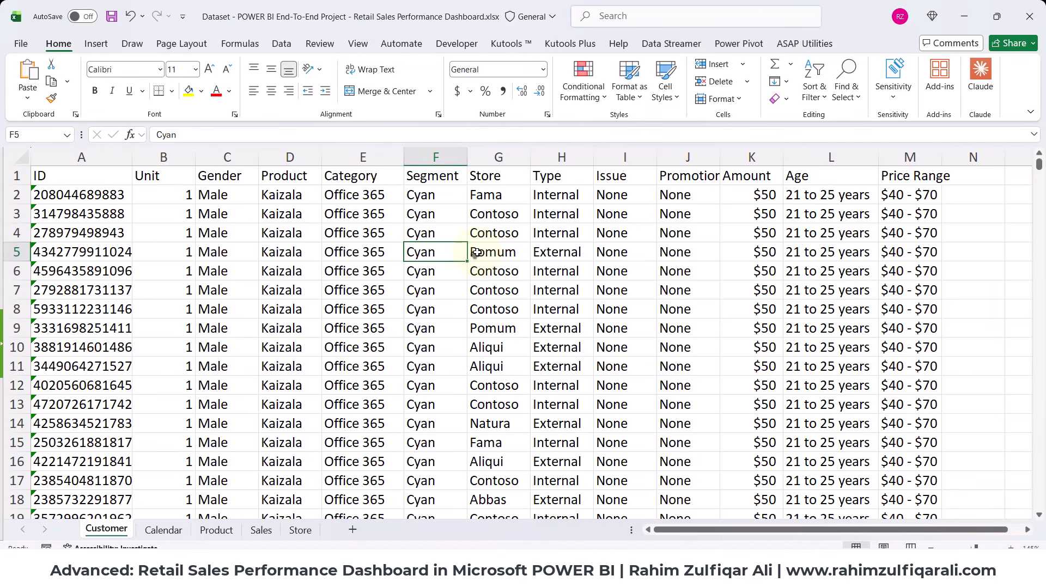
left_click(475, 252)
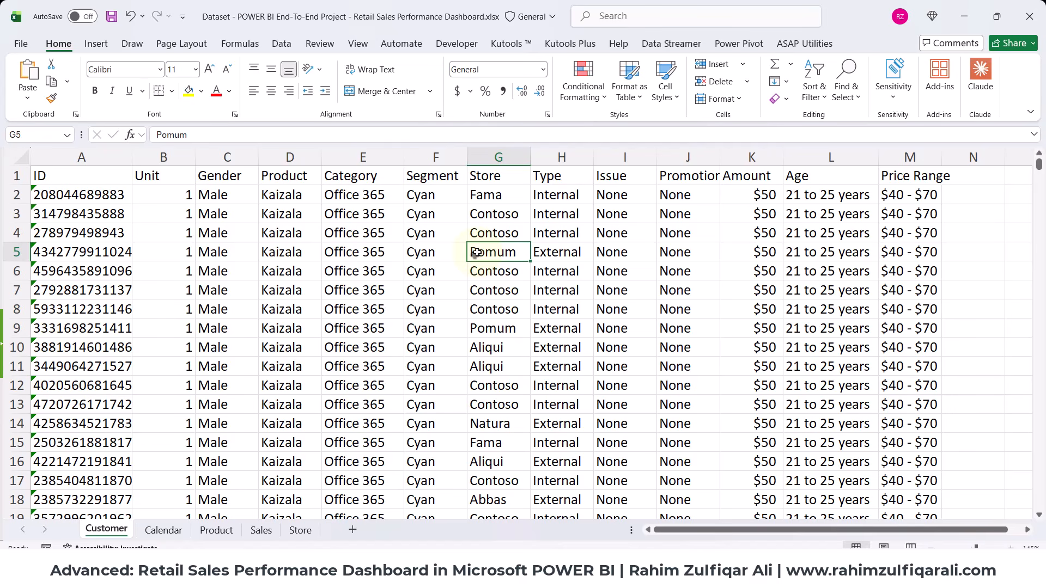
left_click(314, 240)
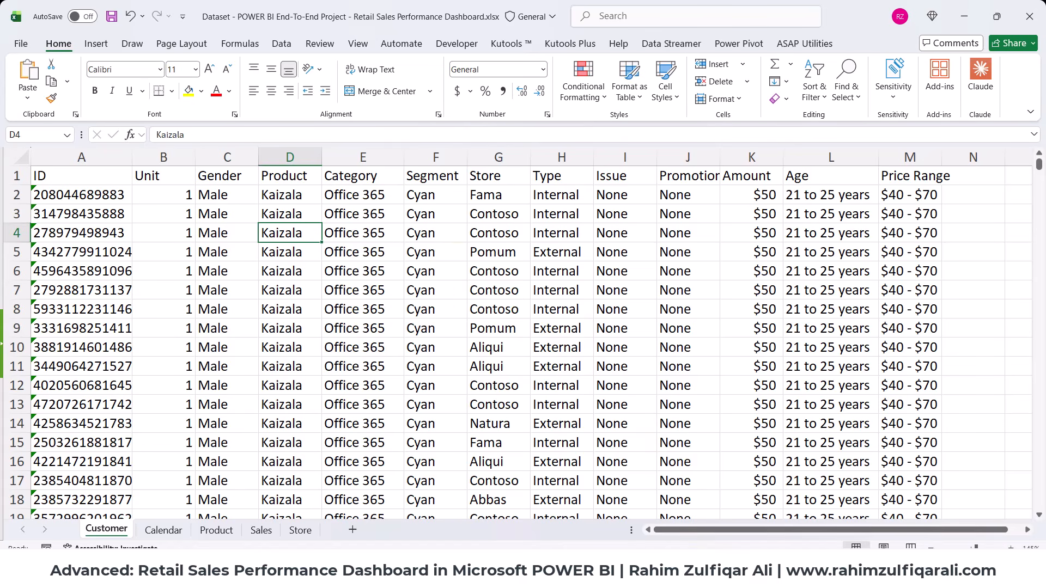
View the Power BI retail sales dashboard, and return to the Excel dataset to examine the Customer sheet's product, category and segment columns.
left_click(694, 572)
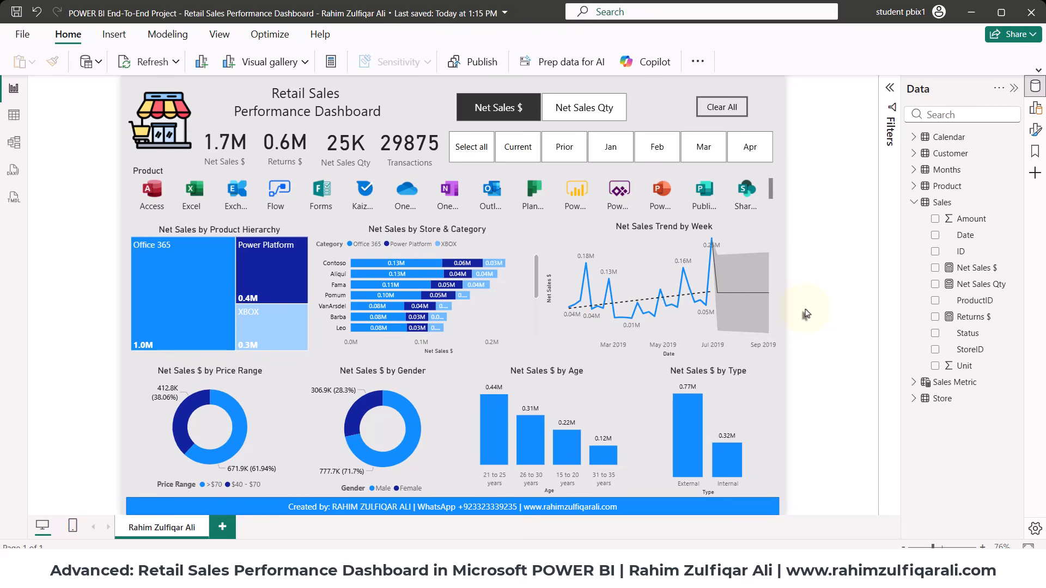
left_click(582, 569)
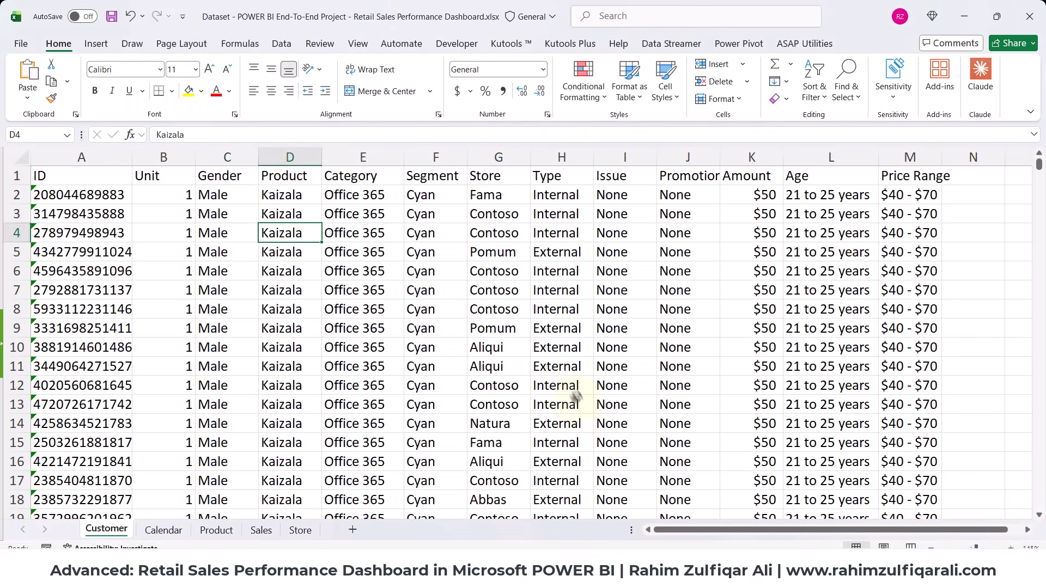
left_click(367, 305)
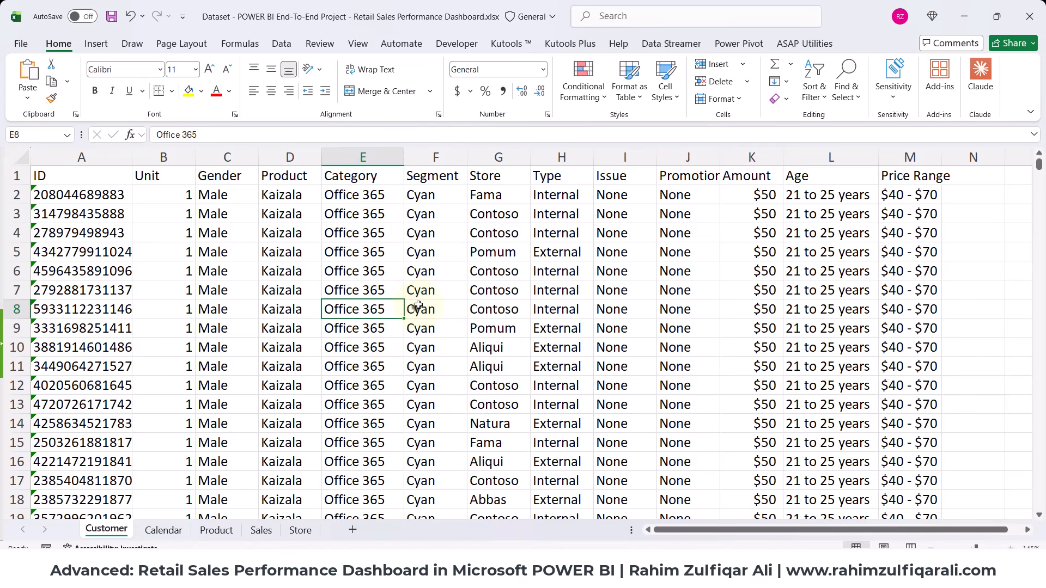
left_click(441, 258)
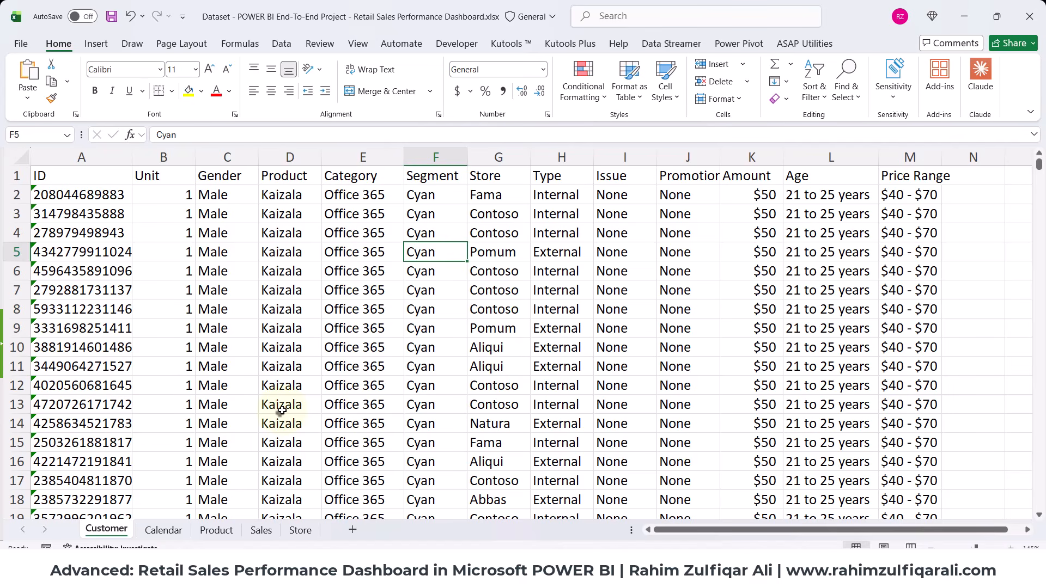
left_click(315, 344)
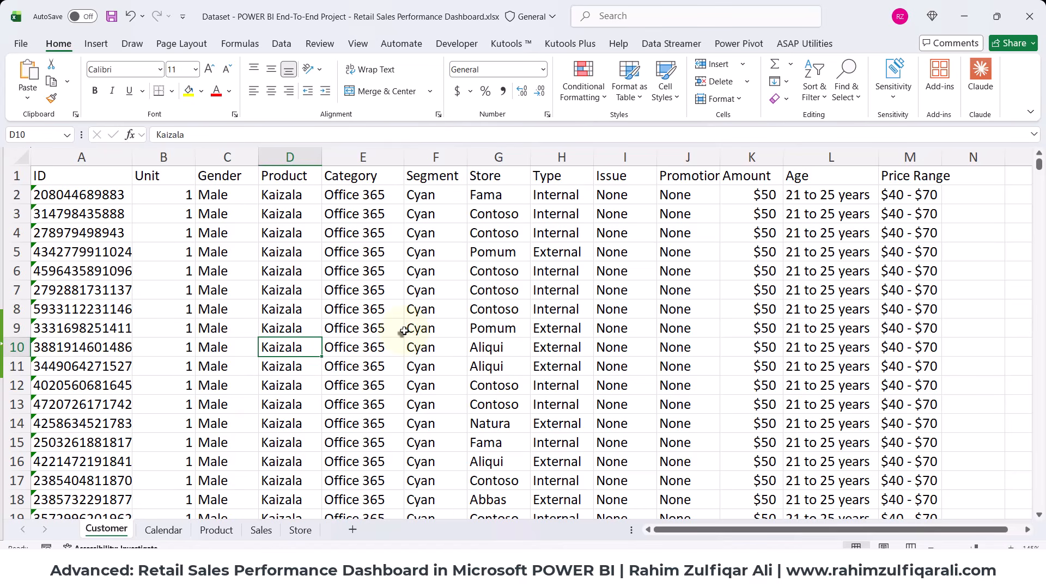
Go through the Calendar, Product, Sales and Store sheets again, ending on the Customer sheet.
left_click(163, 531)
left_click(216, 531)
left_click(261, 531)
left_click(299, 529)
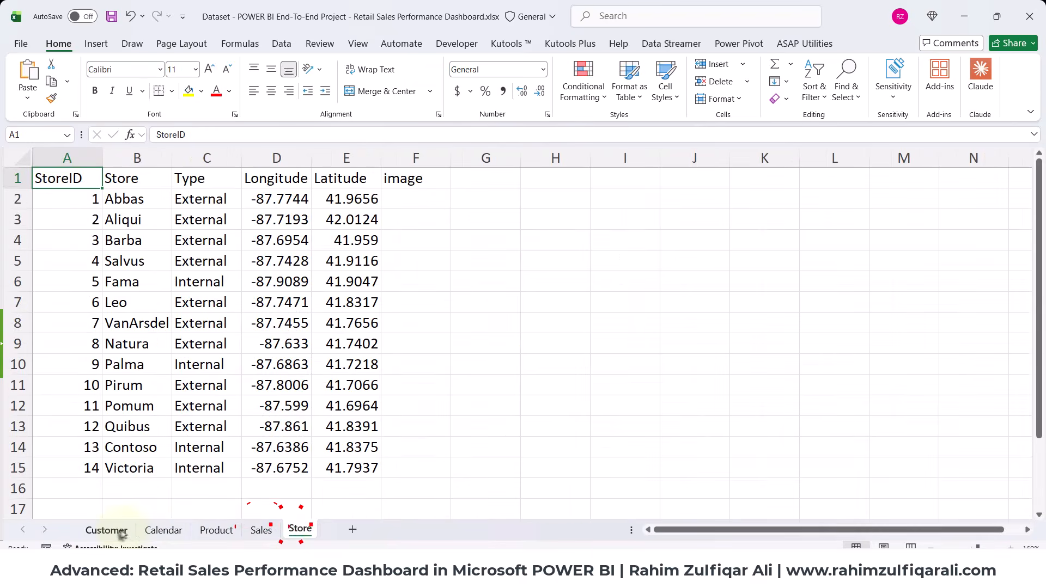
left_click(106, 531)
left_click(228, 289)
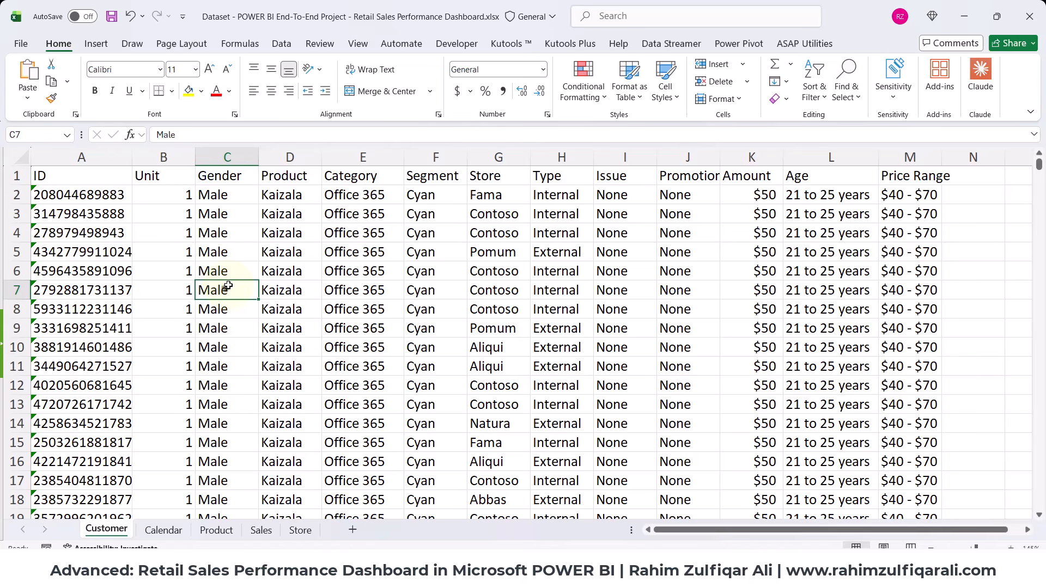
Review each column header of the Customer sheet, from ID through Price Range.
left_click(102, 176)
left_click(147, 175)
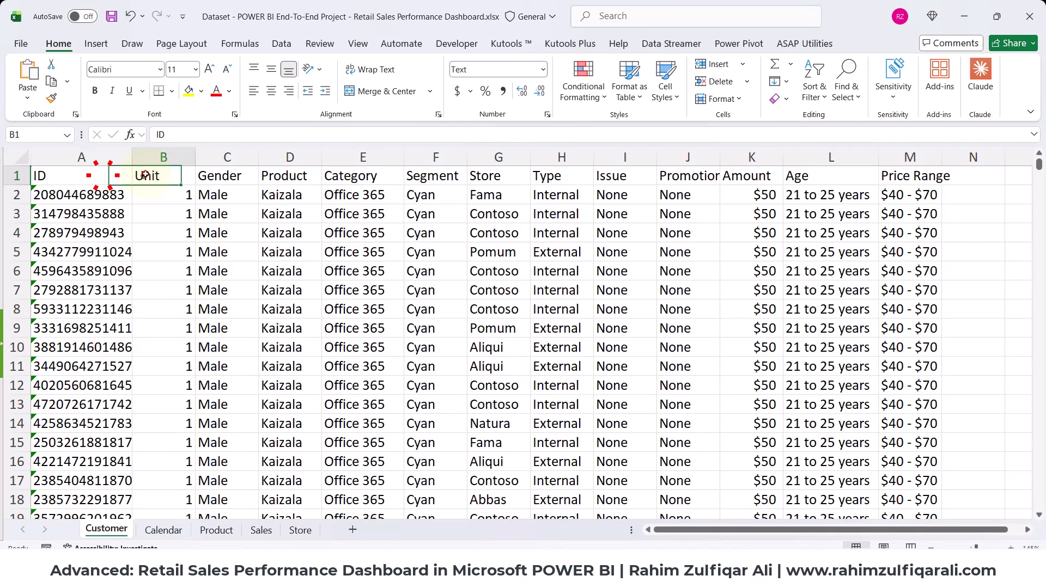
left_click(232, 176)
left_click(276, 175)
left_click(343, 176)
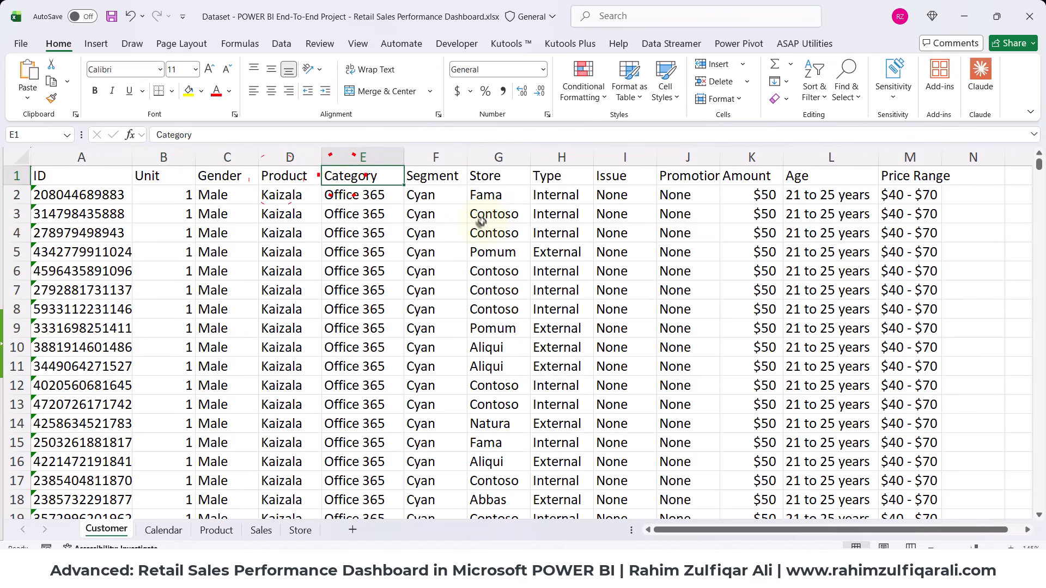
left_click(446, 176)
left_click(487, 176)
left_click(555, 177)
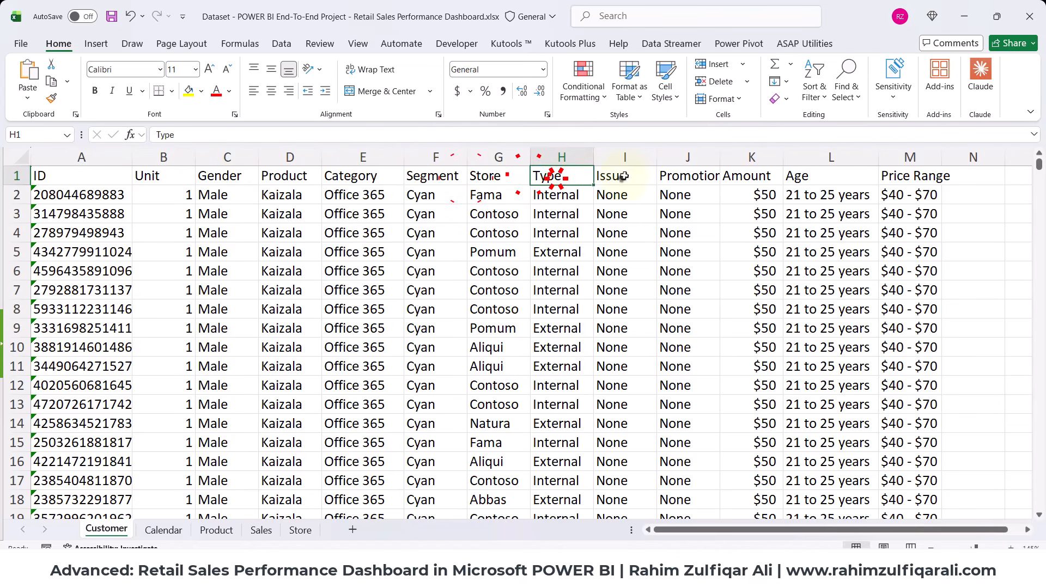
left_click(624, 176)
left_click(697, 176)
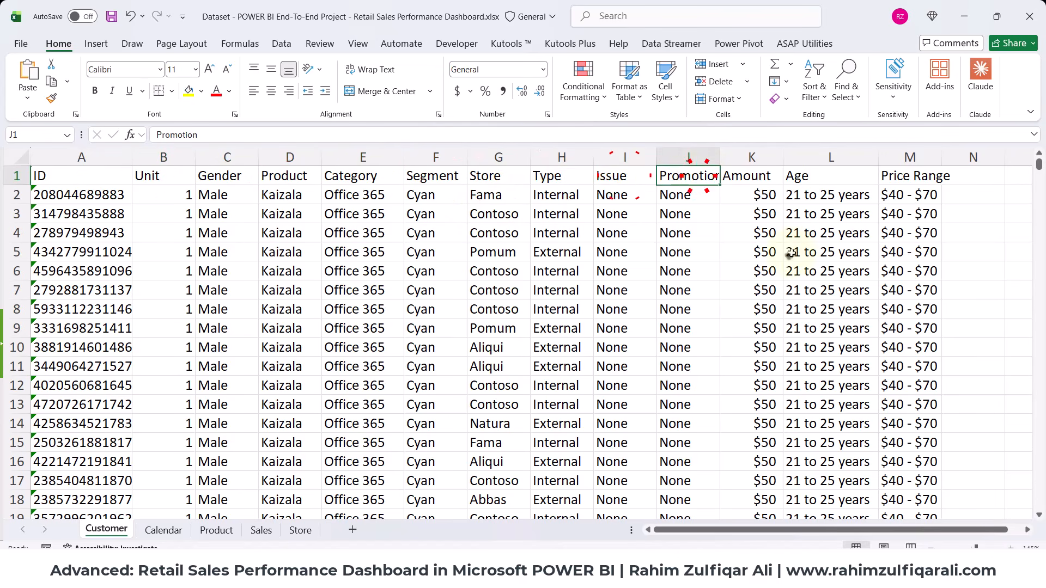
left_click(762, 176)
left_click(817, 176)
left_click(902, 176)
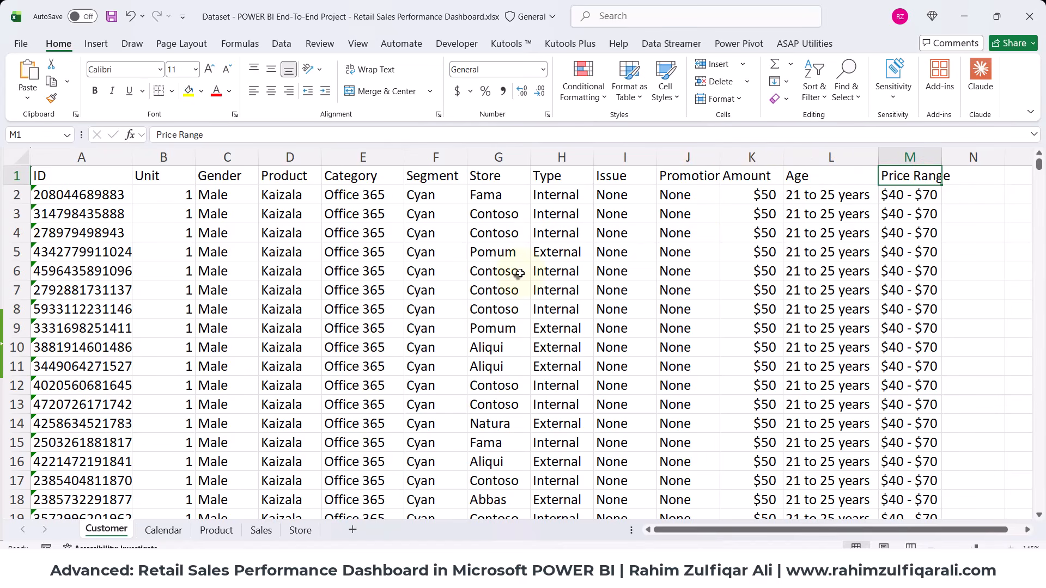
Examine the Calendar sheet, and the Product sheet's product ID, category and segment columns.
left_click(159, 532)
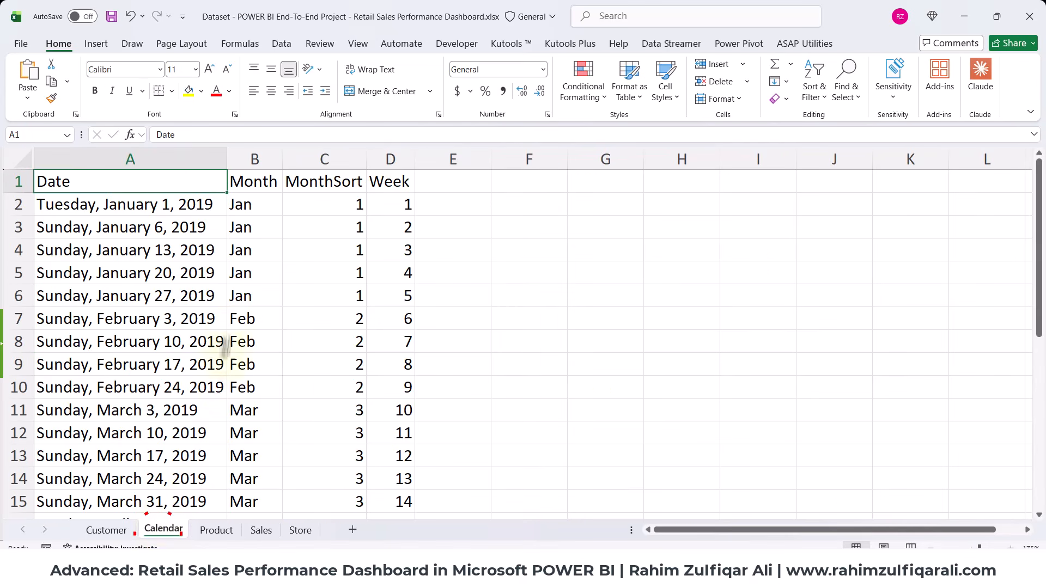
left_click(216, 530)
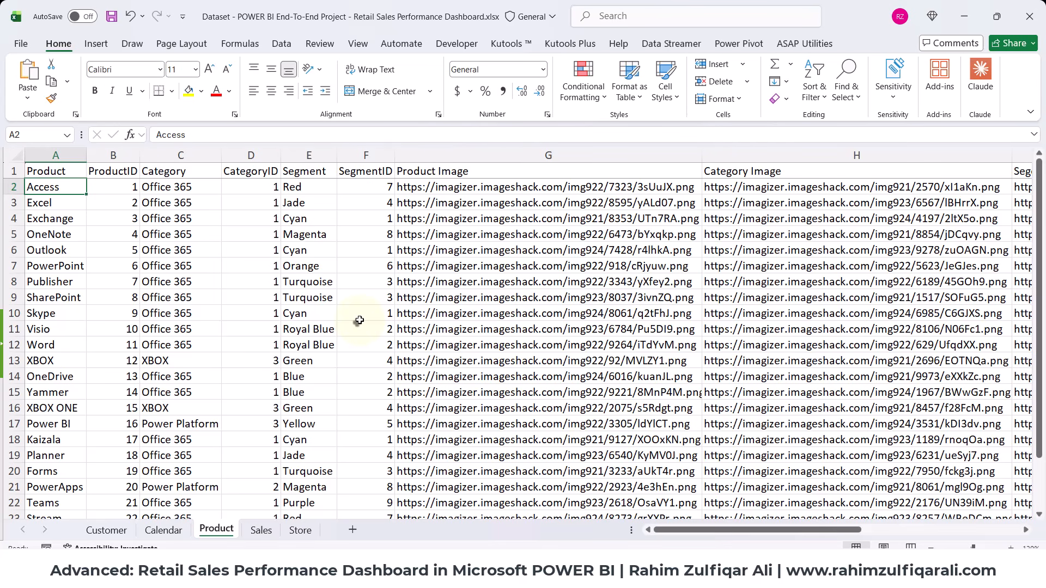
left_click(120, 235)
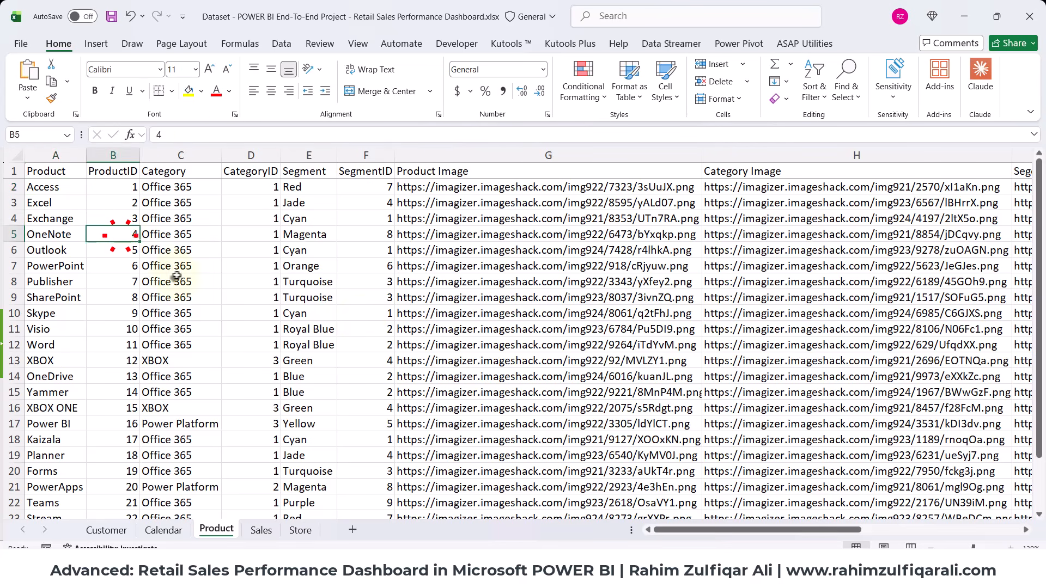
left_click(180, 234)
left_click(246, 311)
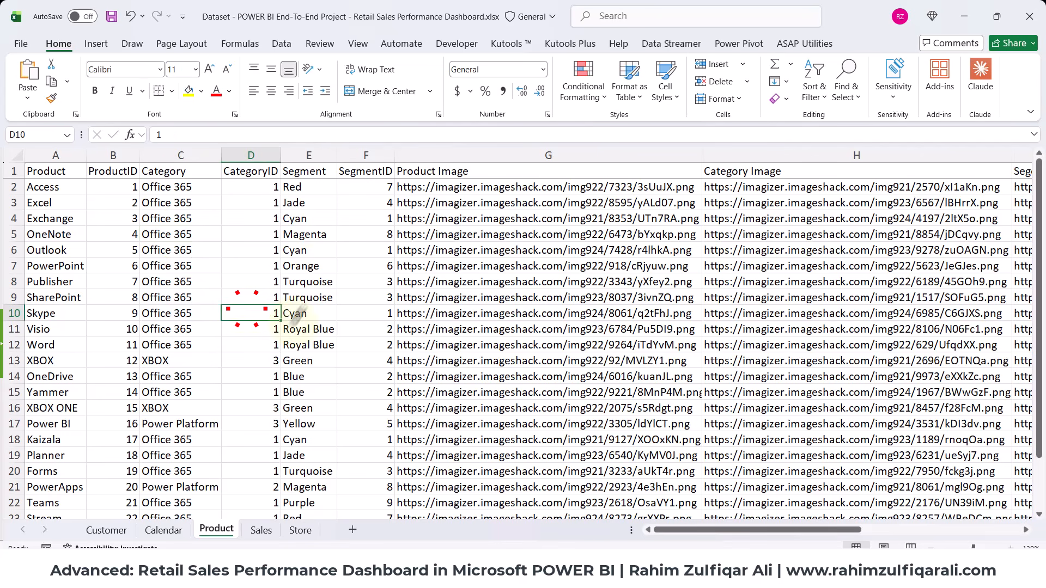
left_click(312, 220)
left_click(380, 218)
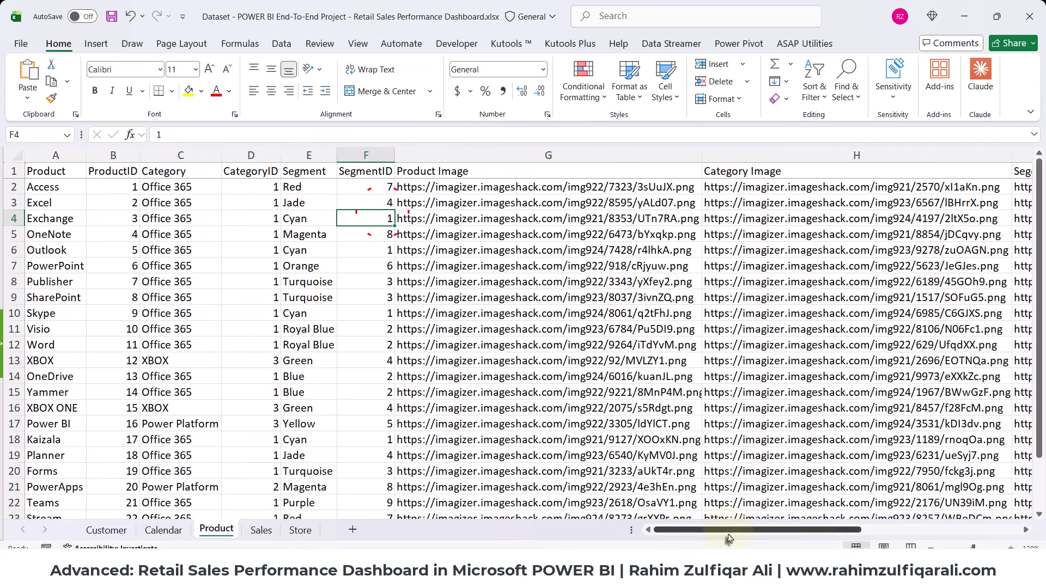
left_click_drag(724, 529, 678, 536)
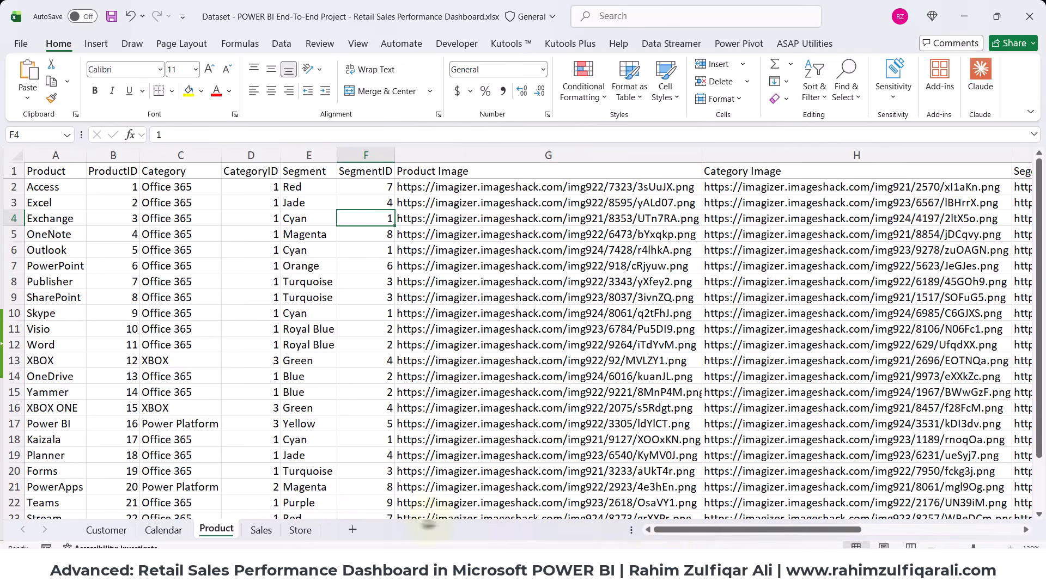
Widen the ProductID column on the Sales sheet so it stands clear of the StoreID column.
left_click(262, 530)
left_click(301, 315)
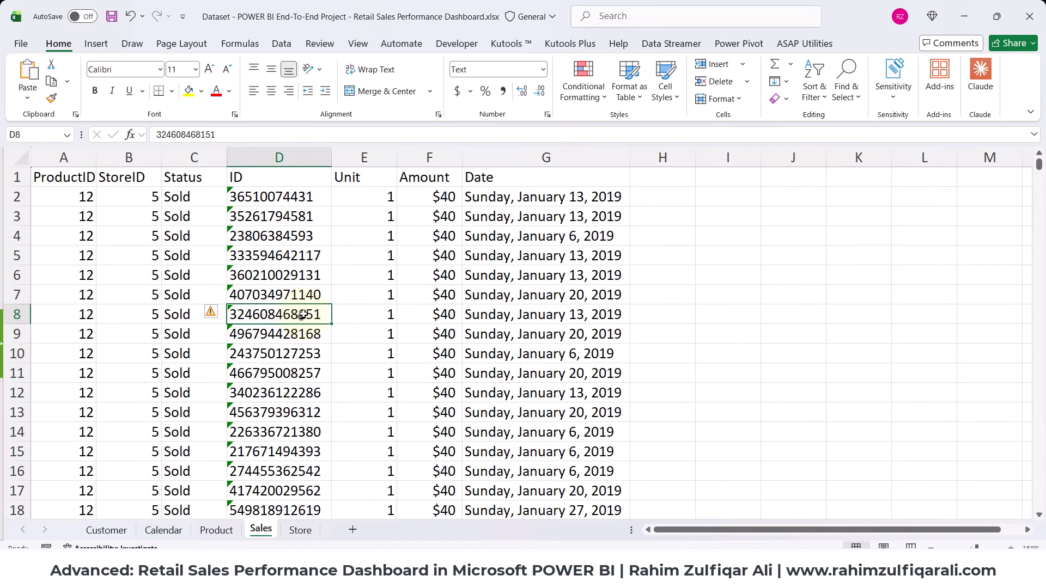
left_click_drag(96, 158, 113, 162)
Review the first sales record's fields across the StoreID, Status, ID, Unit, Amount and Date columns.
left_click(158, 196)
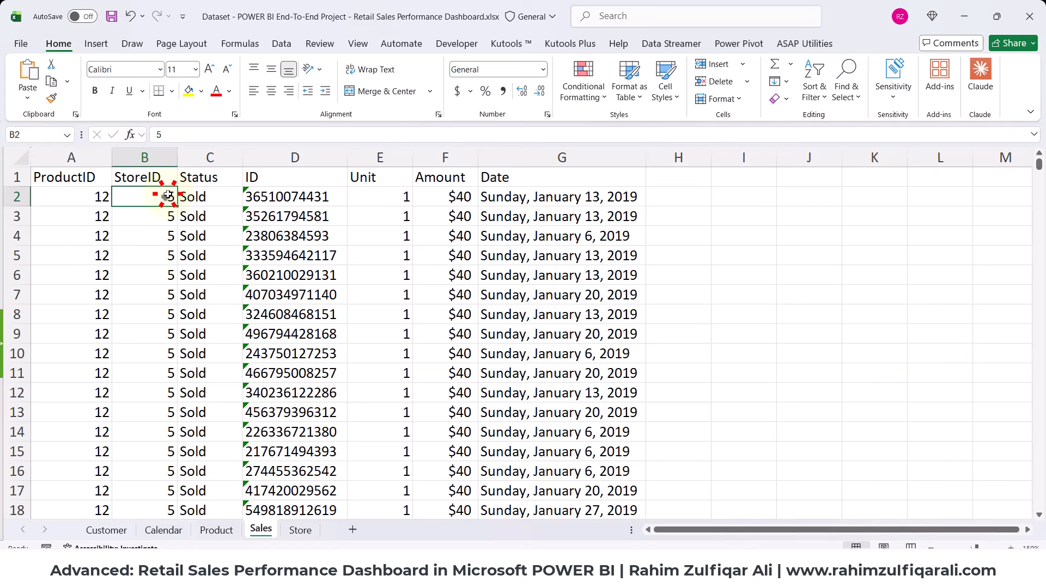
left_click(222, 197)
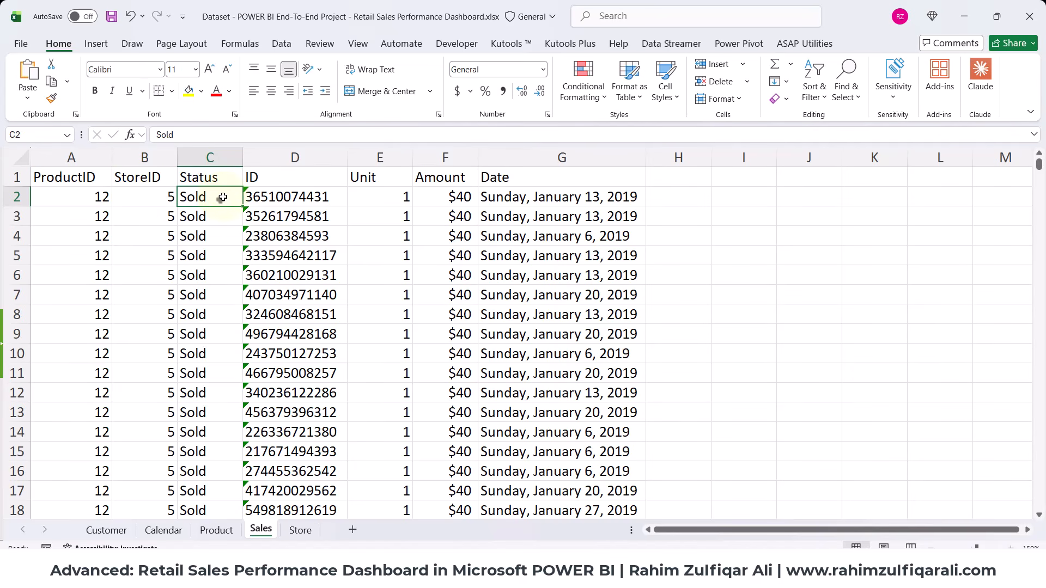
left_click(283, 197)
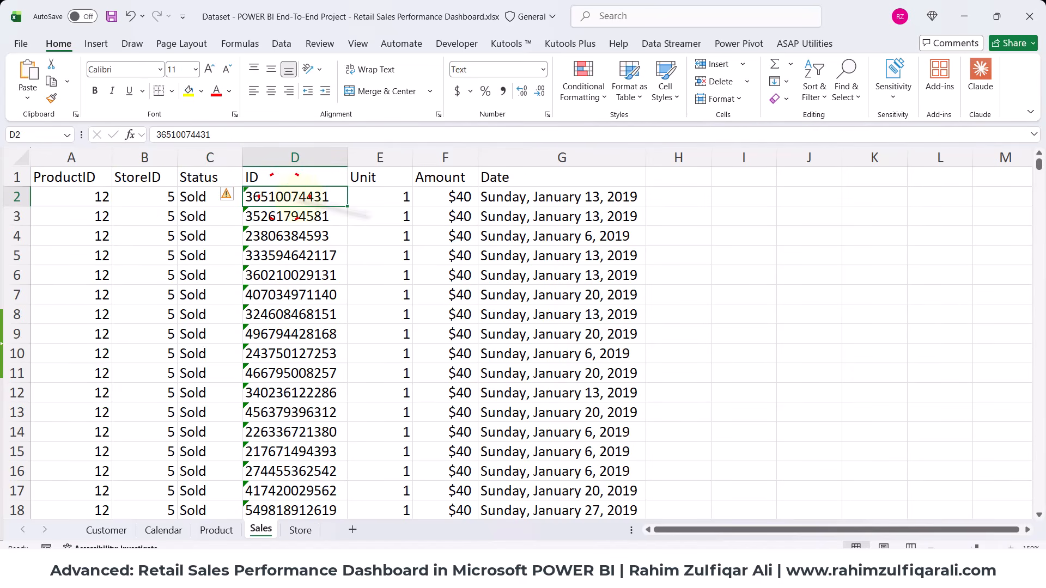
left_click(393, 200)
left_click(452, 200)
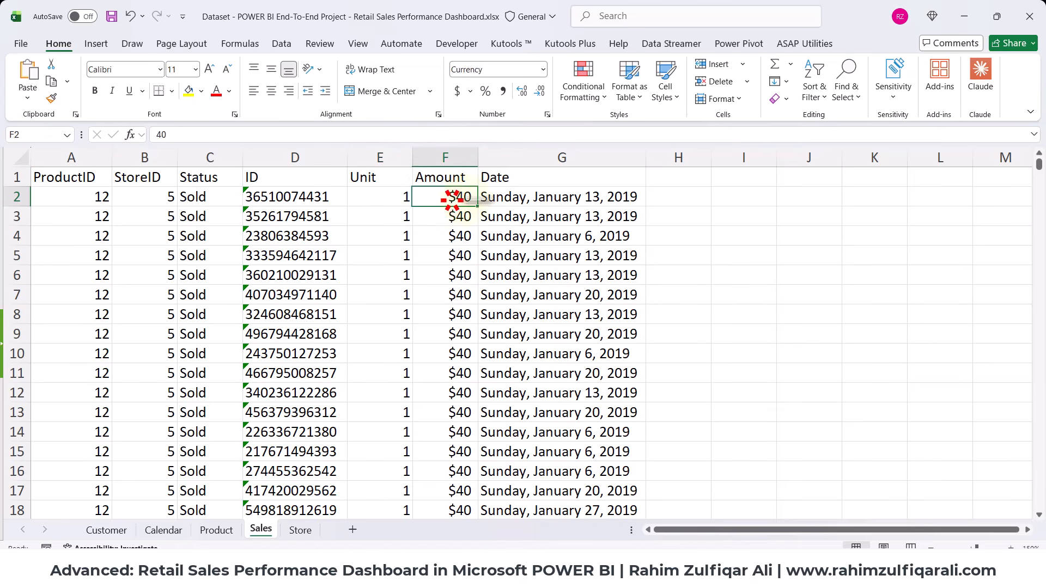
left_click(521, 198)
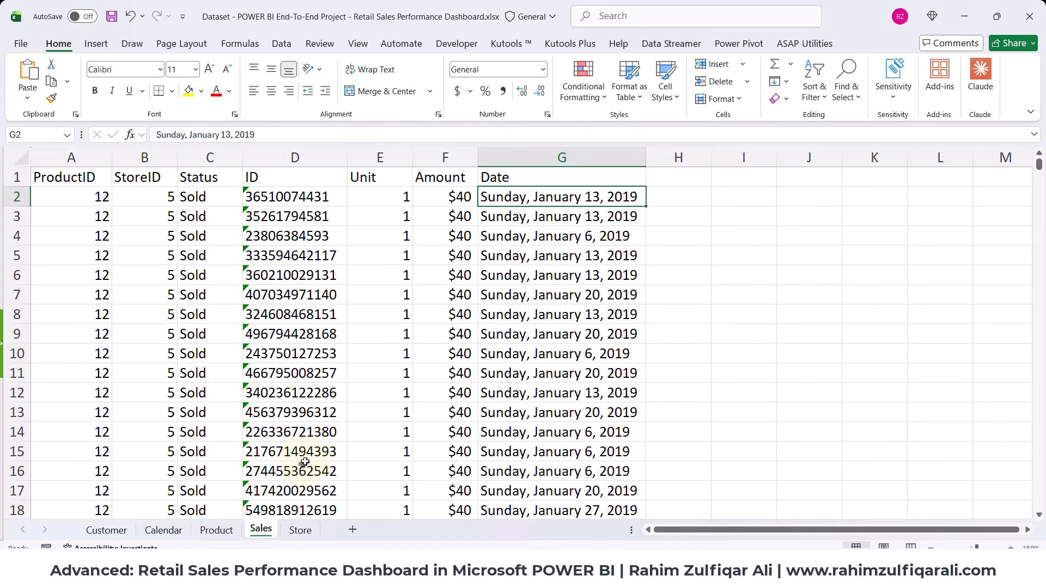
Check how far down the Sales records extend in the ProductID and StoreID columns, and return to the header row.
key("ctrl+Left")
key("ctrl+Down")
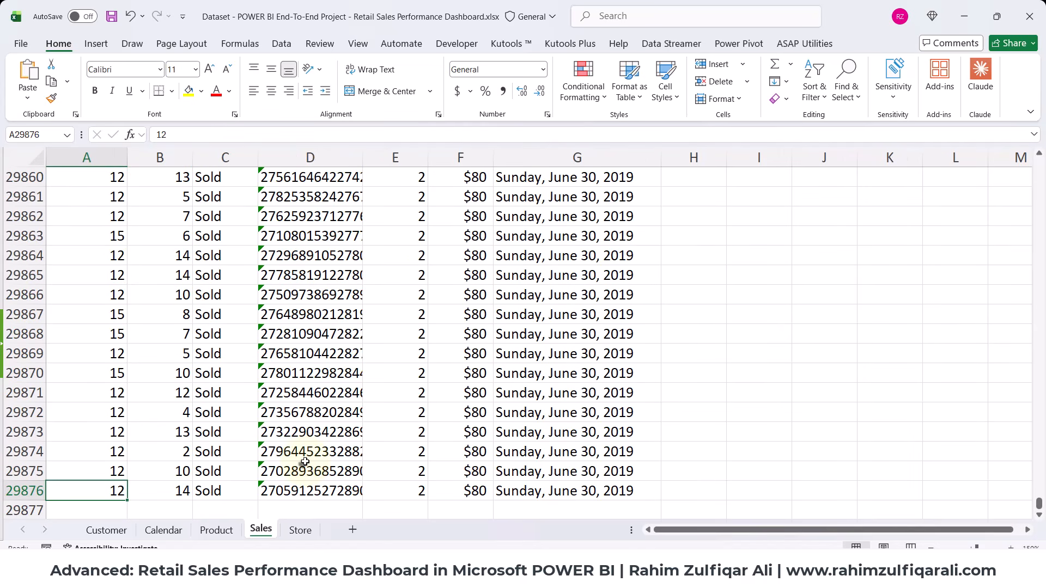
key("Down")
key("Down")
key("Up")
key("Up")
key("Up")
key("Up")
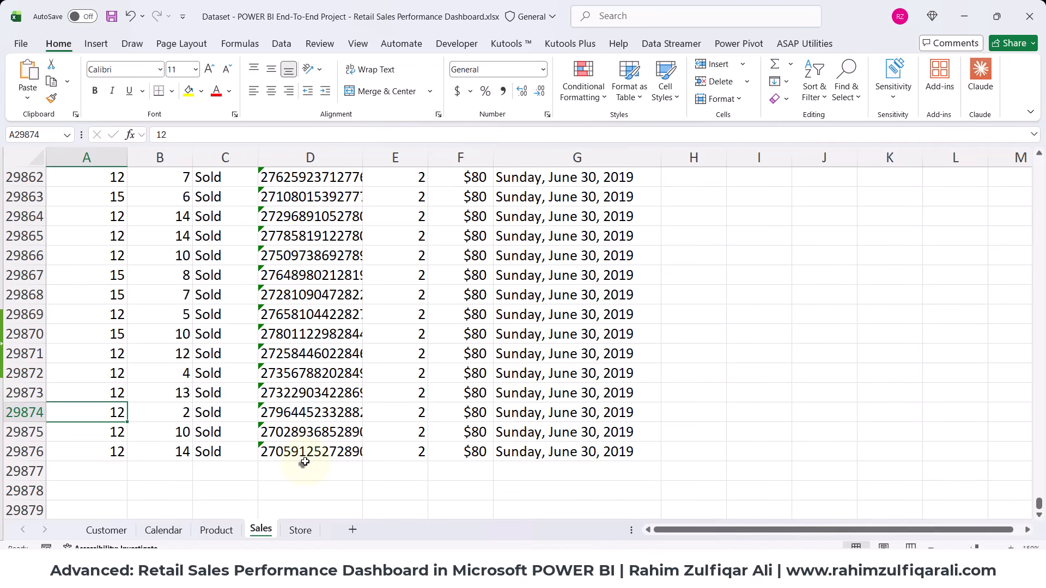
key("Down")
key("Down")
key("Down")
key("Up")
key("Up")
key("ctrl+Up")
key("Down")
key("Down")
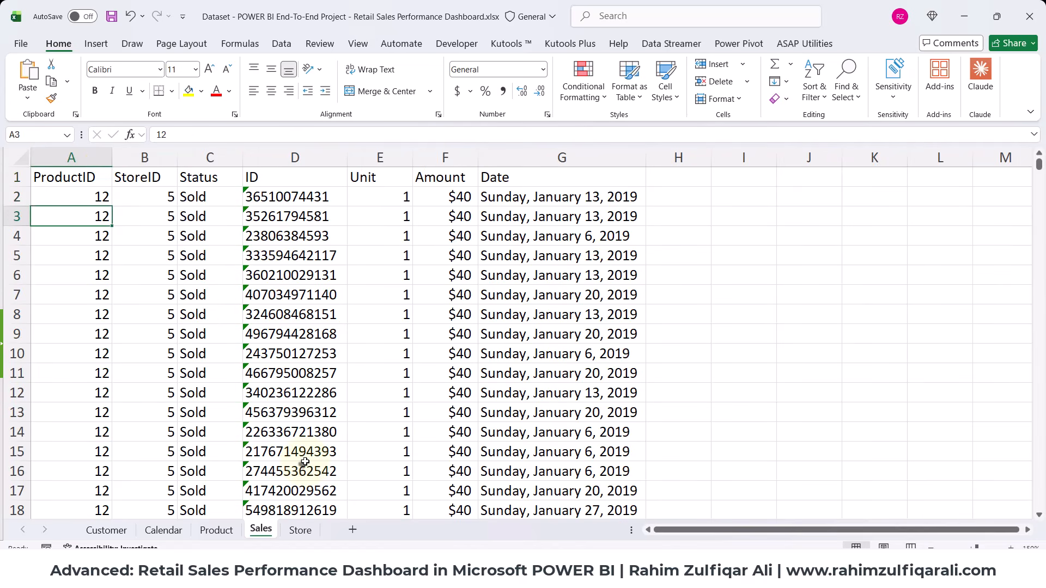
key("Right")
key("ctrl+Down")
key("Right")
key("Right")
key("ctrl+Up")
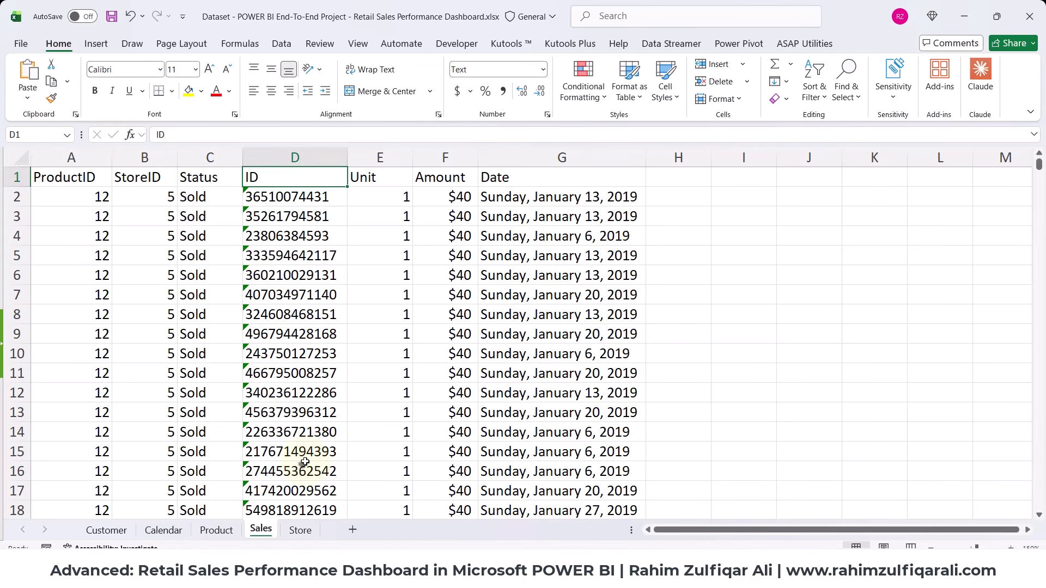
Open the Store sheet and check how far its columns and store records extend.
key("ctrl+Page_Down")
key("ctrl+Right")
key("ctrl+Left")
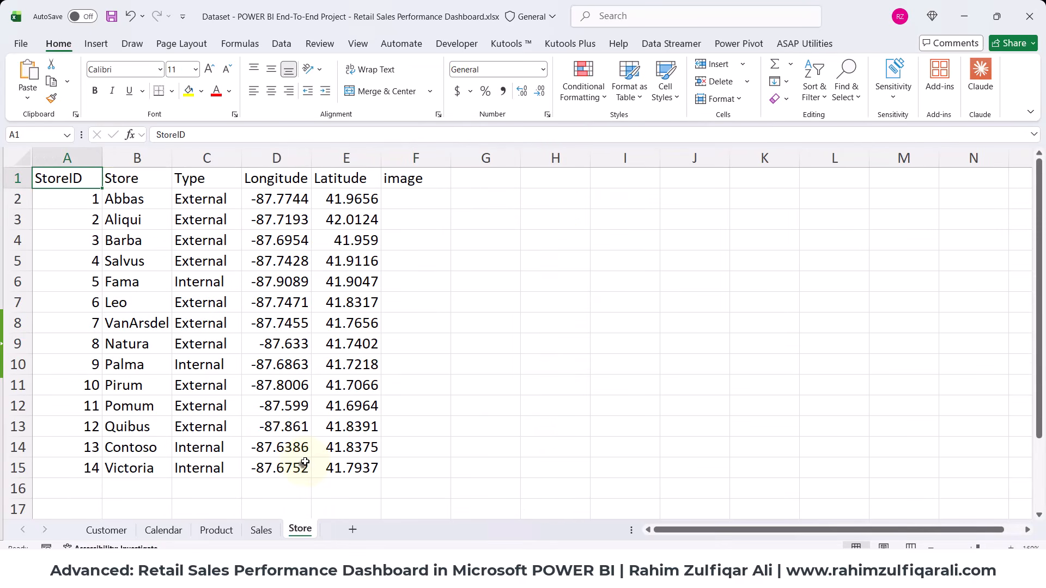
key("ctrl+Down")
key("Right")
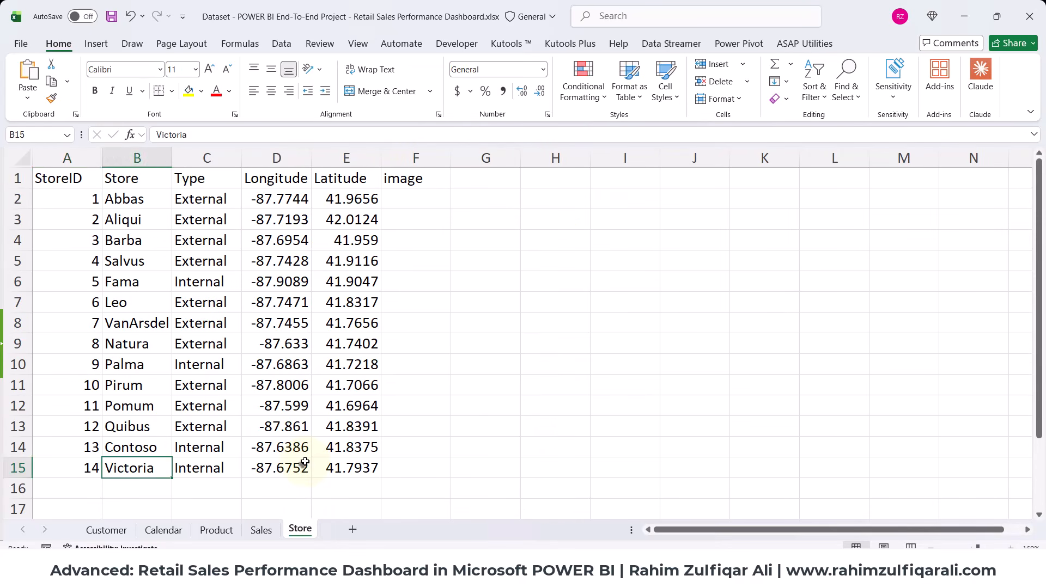
Review the Store sheet's Type, Longitude and Latitude columns down to the last record, and return to the StoreID header.
key("ctrl+Up")
key("Right")
key("Down")
key("Down")
key("ctrl+Down")
key("Right")
key("Right")
key("ctrl+Up")
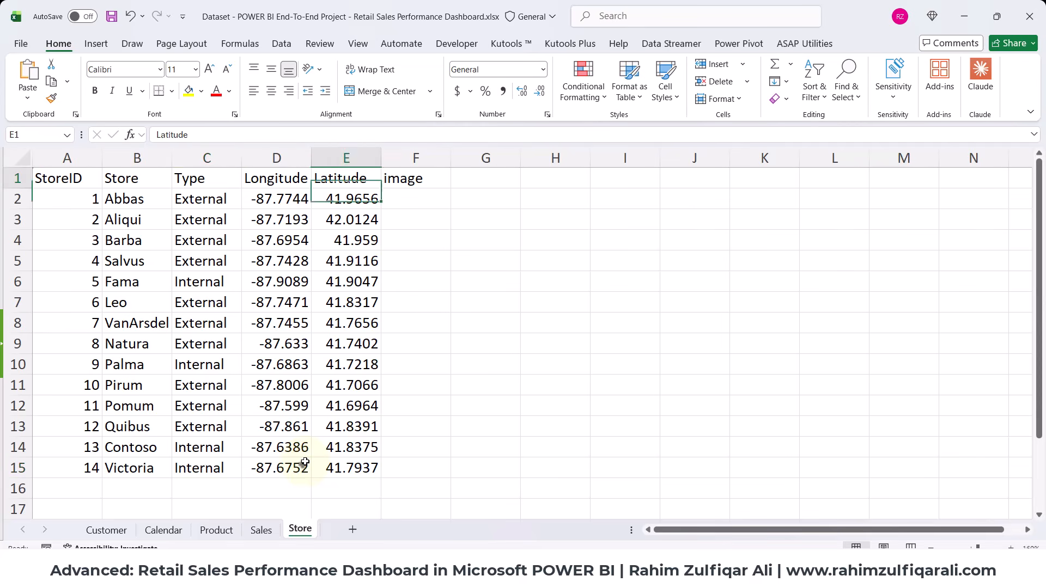
key("Left")
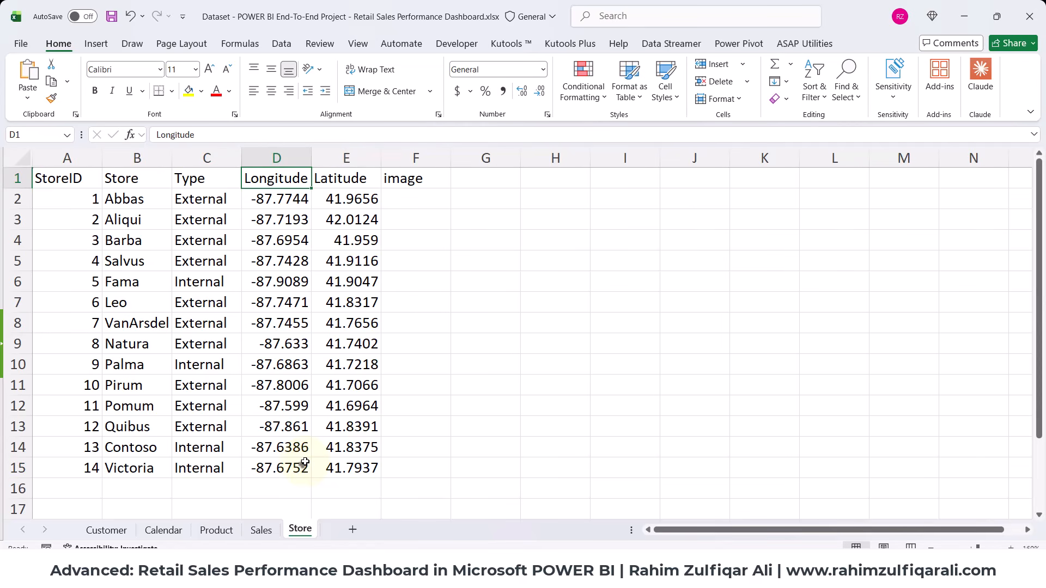
key("ctrl+Down")
key("Right")
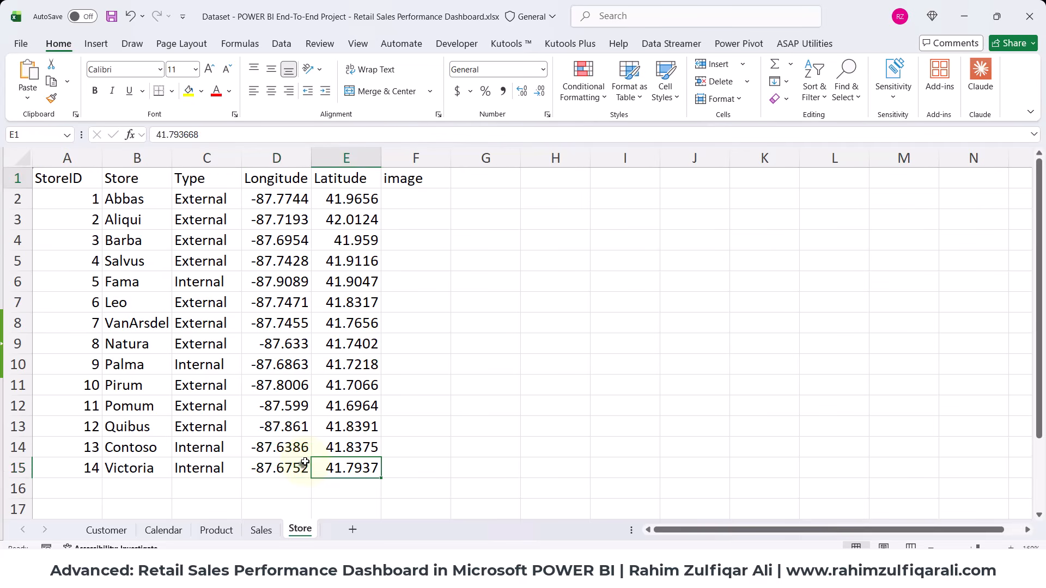
key("ctrl+Up")
key("ctrl+Left")
Page back and forth through the Customer, Calendar, Product, Sales and Store sheets to recap the dataset's tables.
key("ctrl+Page_Up")
key("ctrl+Page_Up")
key("ctrl+Page_Up")
key("ctrl+Page_Up")
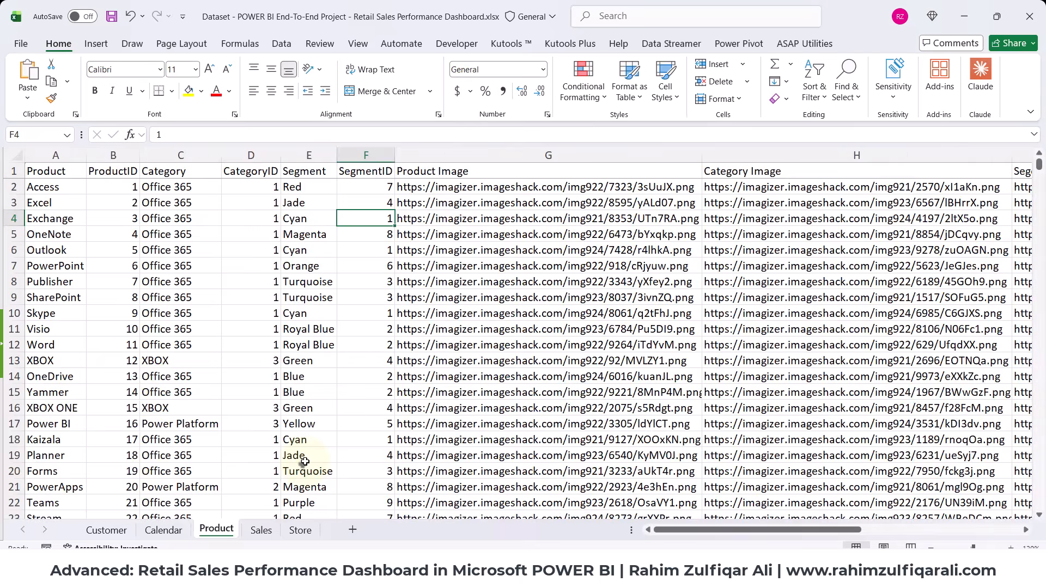
key("ctrl+Page_Down")
key("ctrl+Page_Down")
key("ctrl+Page_Down")
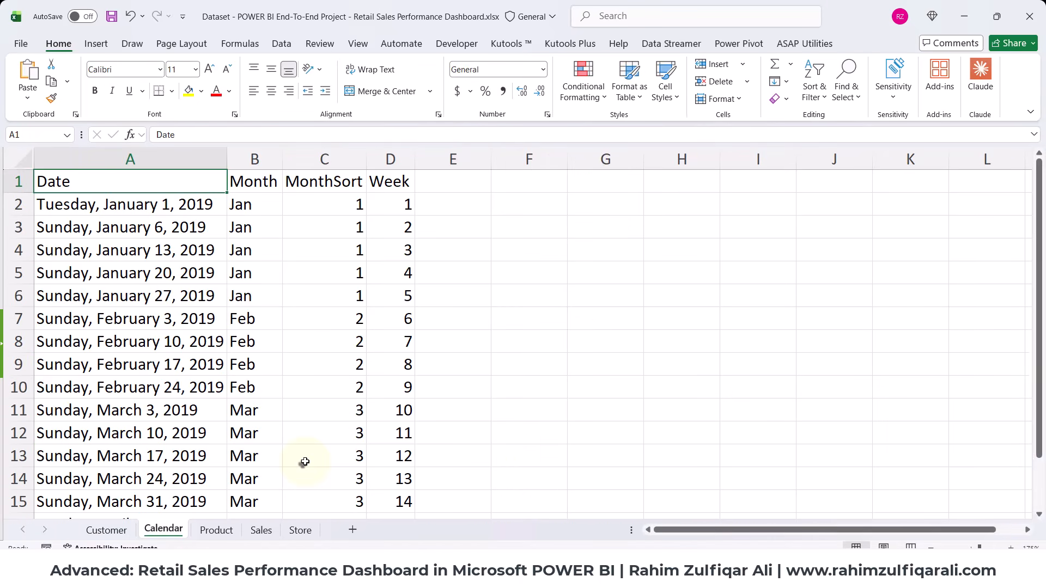
key("ctrl+Page_Down")
key("ctrl+Page_Up")
key("ctrl+Page_Up")
key("ctrl+Page_Up")
key("ctrl+Page_Up")
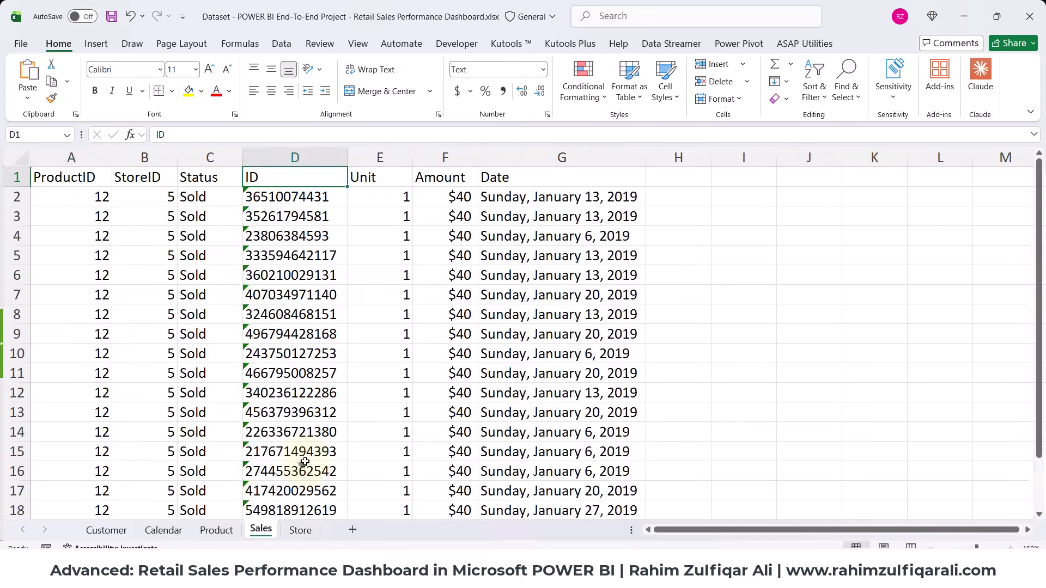
key("ctrl+Page_Down")
key("ctrl+Page_Down")
key("ctrl+Page_Down")
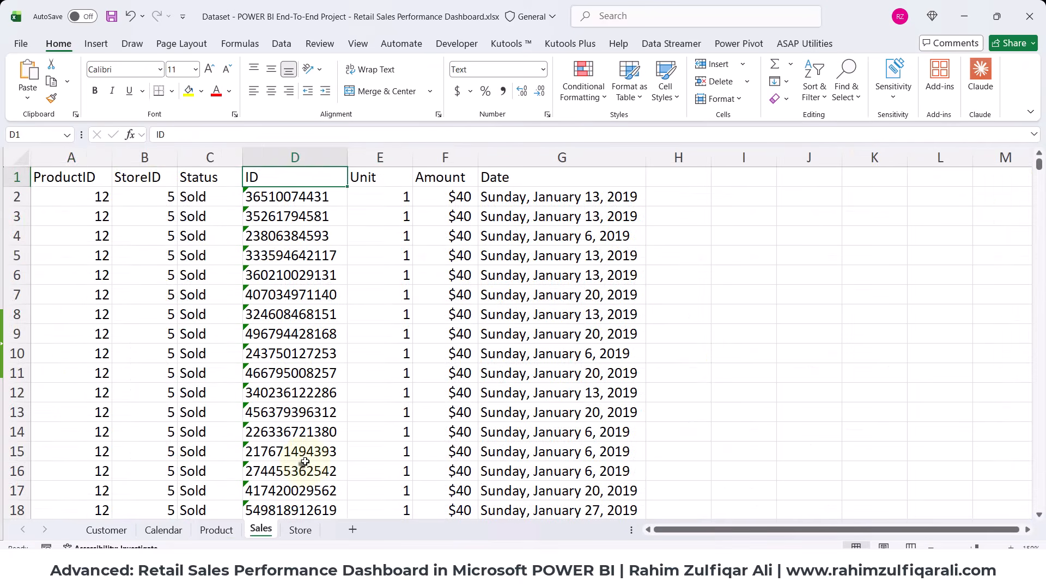
Go through the workbook's sheets once more from Customer to Store, and finish on the Customer sheet's first cell.
key("ctrl+Home")
key("ctrl+Page_Up")
key("ctrl+Page_Up")
key("ctrl+Page_Up")
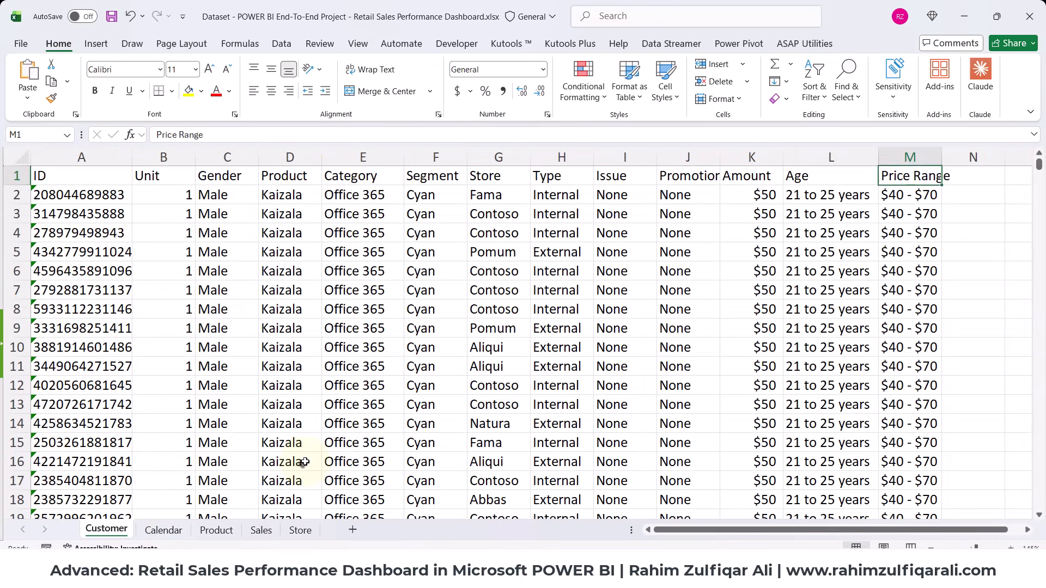
key("ctrl+Page_Down")
key("ctrl+Page_Down")
key("ctrl+Page_Down")
key("ctrl+Page_Down")
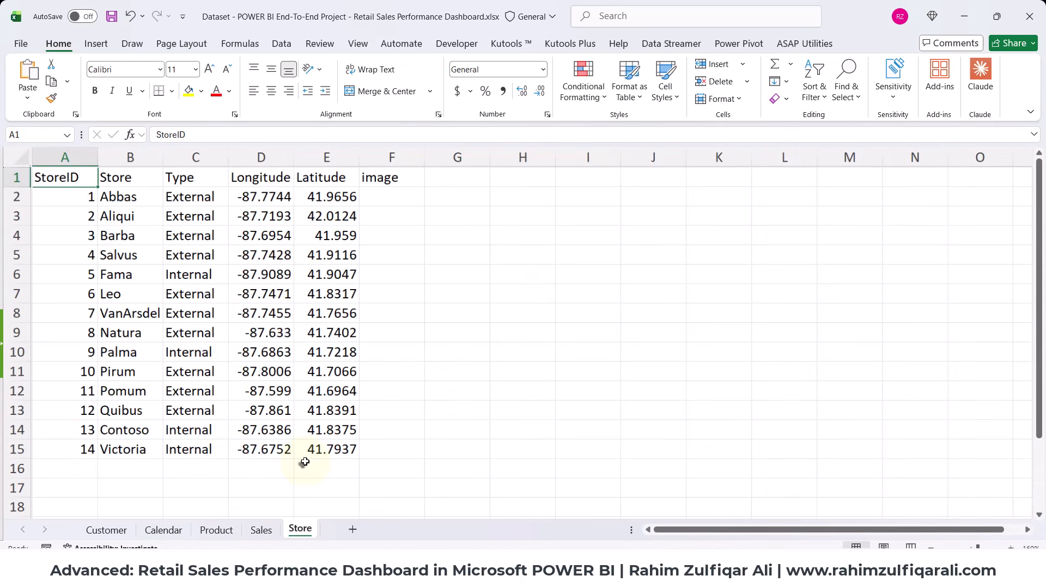
key("ctrl+Page_Up")
key("ctrl+Page_Up")
key("ctrl+Page_Up")
key("ctrl+Page_Up")
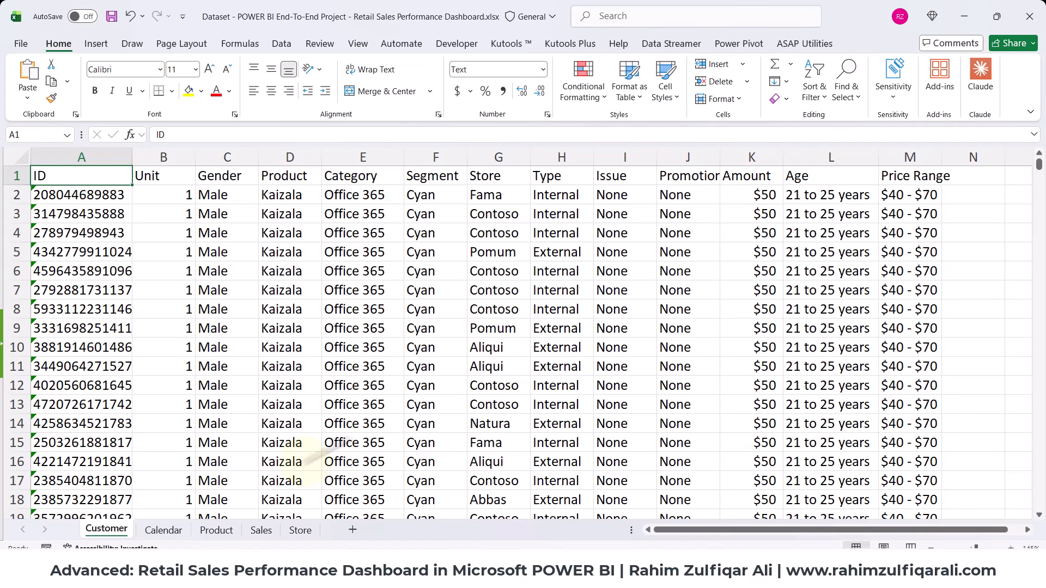
Switch to Power BI Desktop and check its installed version in the About information.
left_click(725, 567)
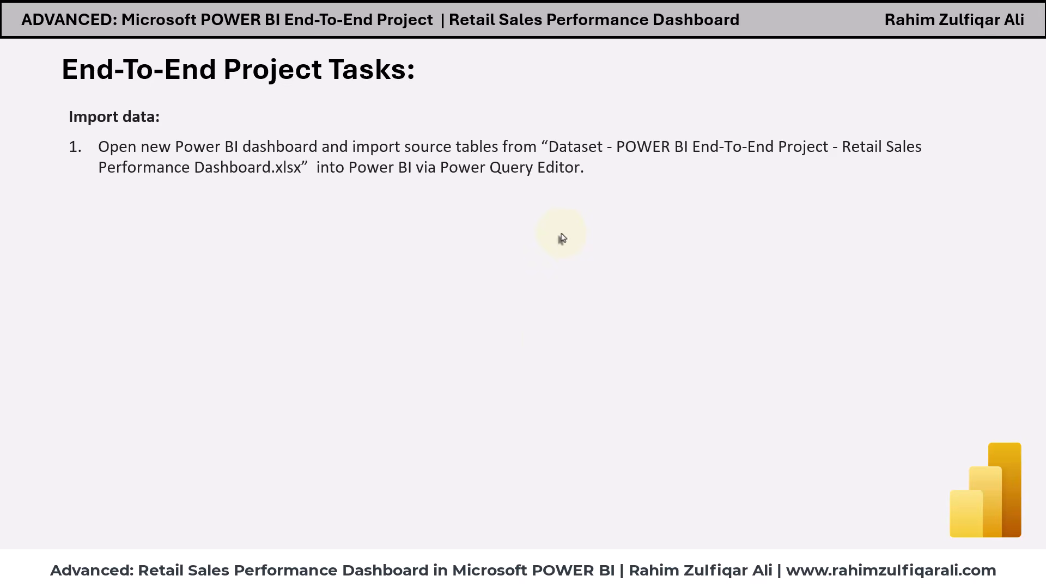
left_click(549, 339)
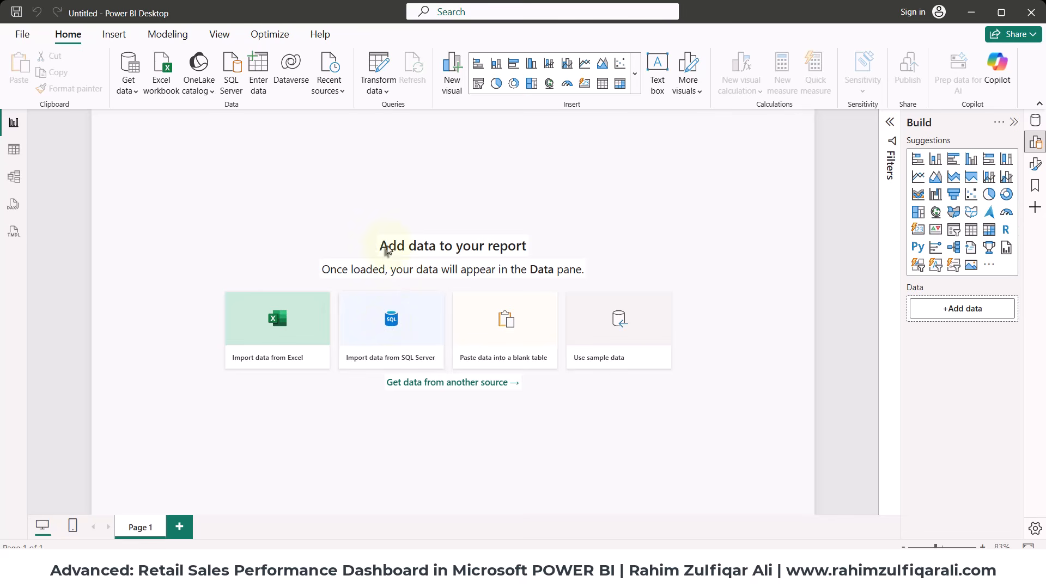
left_click(321, 35)
left_click(14, 87)
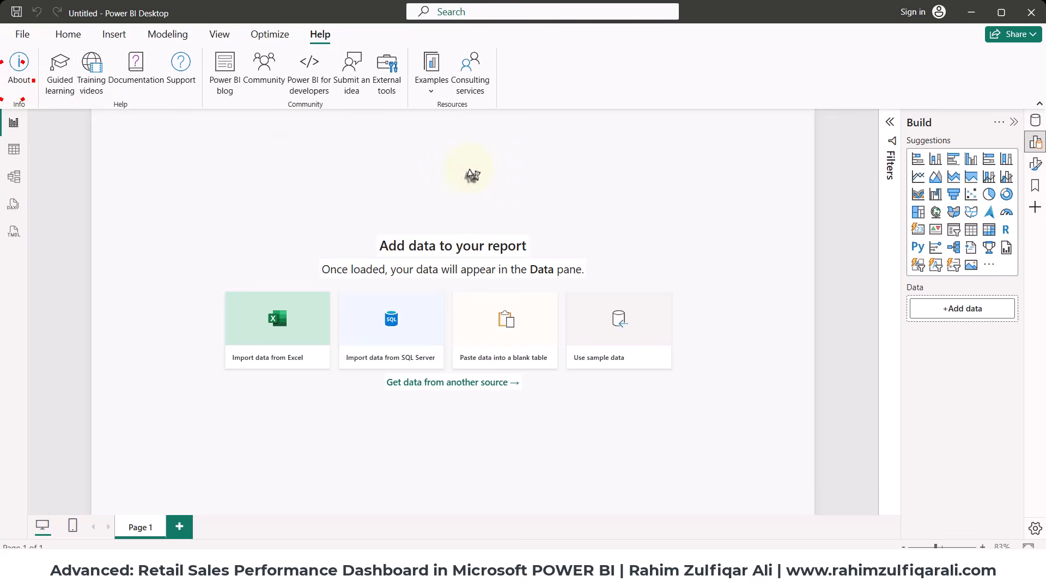
left_click_drag(469, 175, 387, 145)
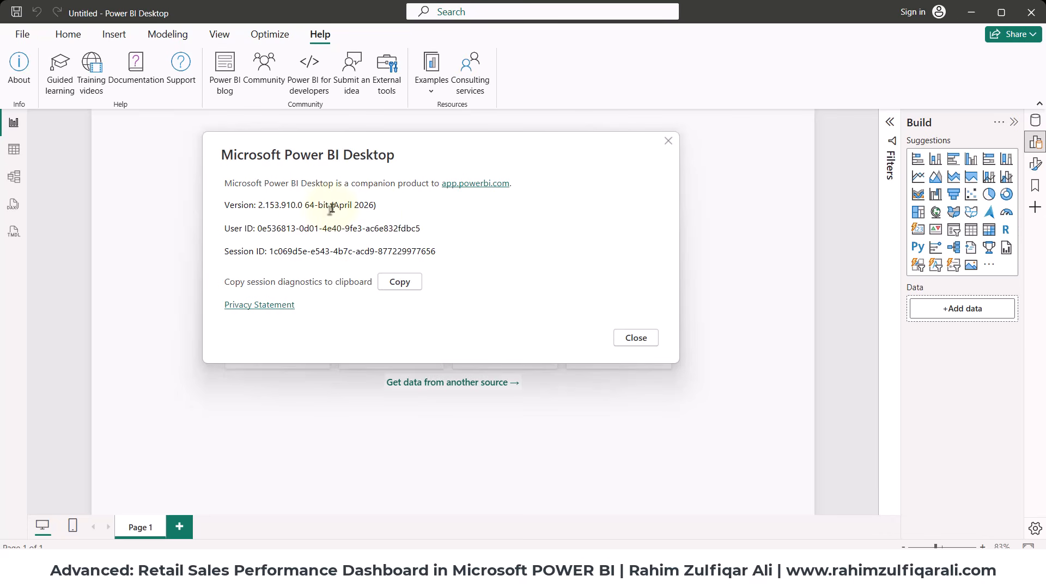
left_click_drag(294, 205, 375, 204)
left_click(391, 207)
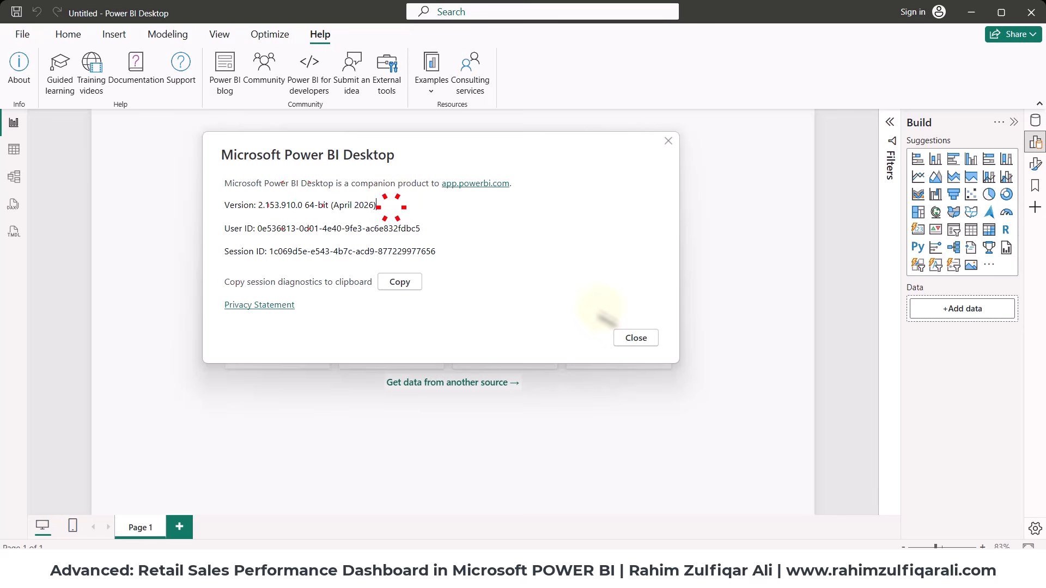
left_click(634, 338)
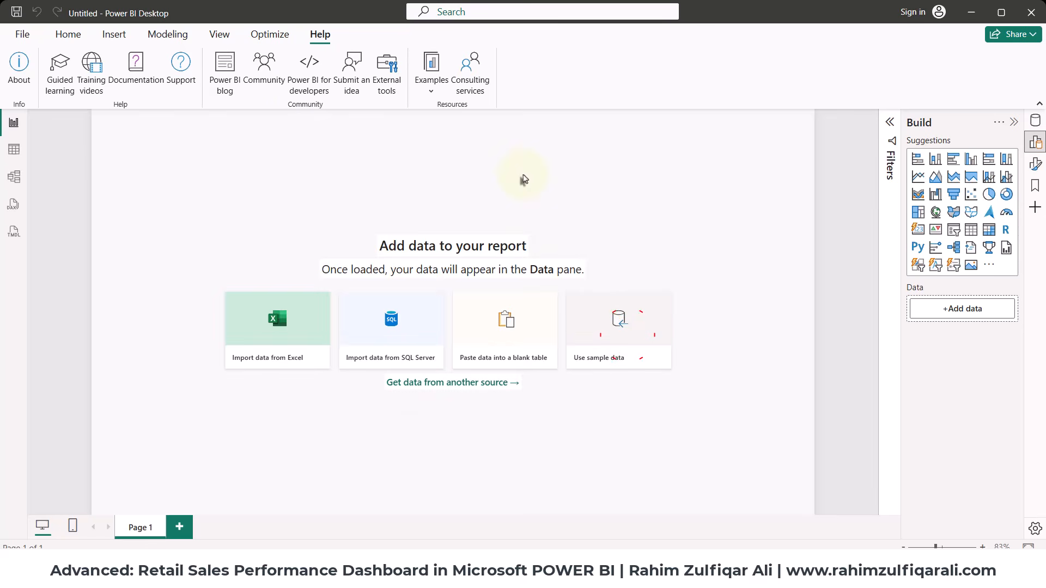
Browse the full list of available data source connectors, and leave it without connecting.
left_click(67, 35)
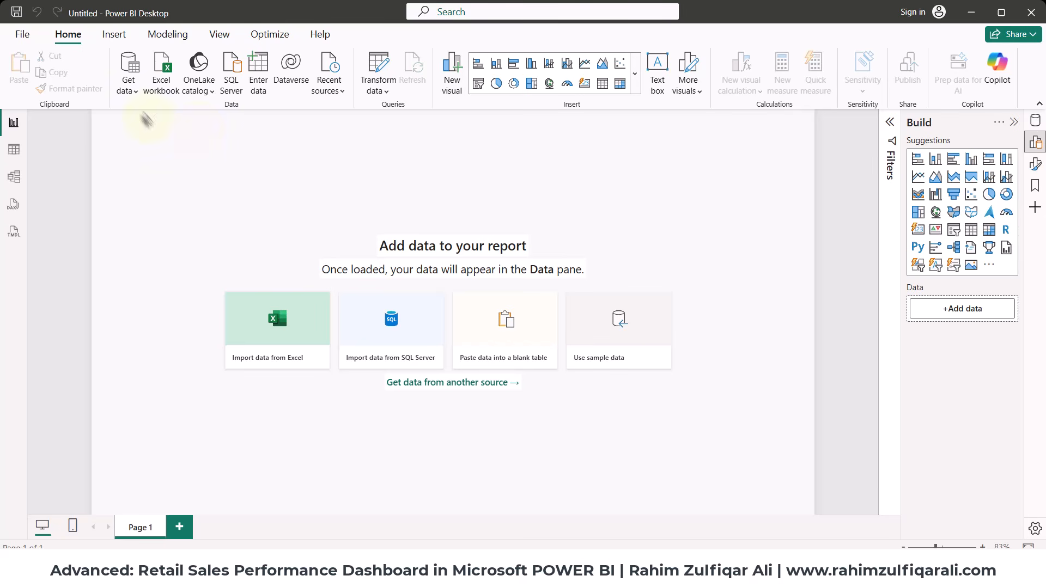
left_click(126, 88)
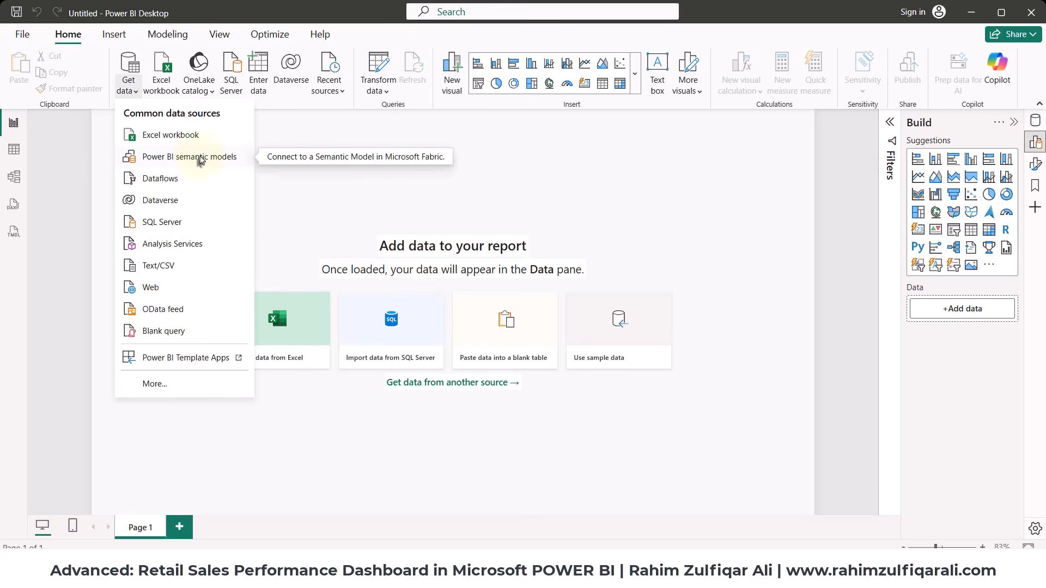
left_click(143, 385)
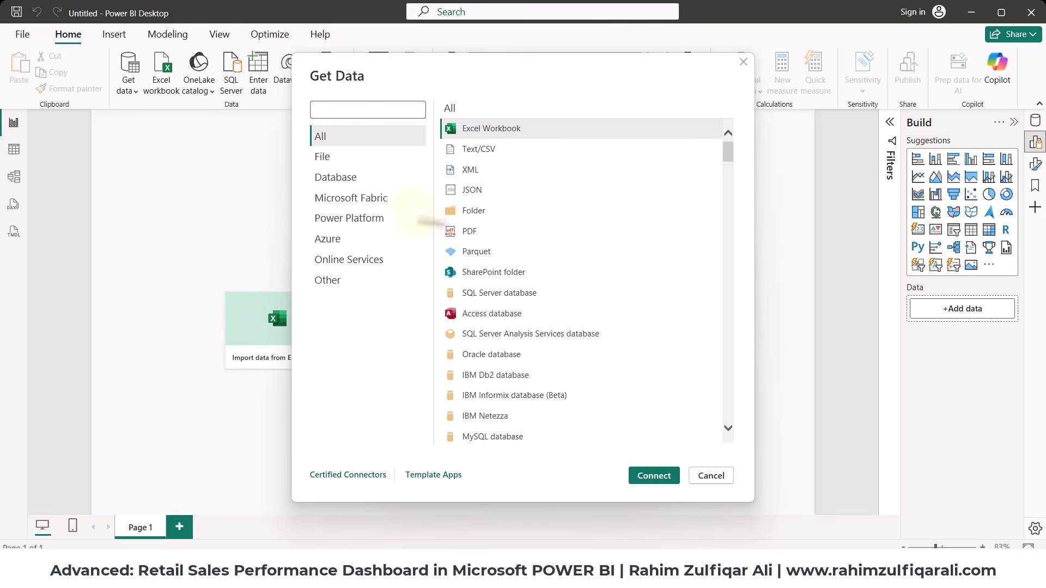
scroll(542, 236, "down", 5)
scroll(544, 237, "down", 20)
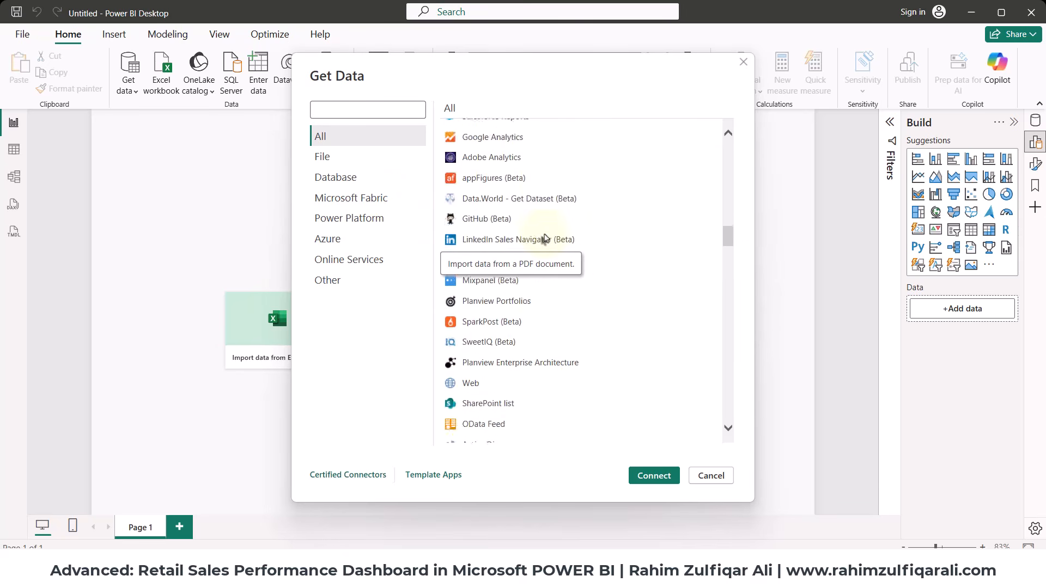
scroll(545, 237, "down", 20)
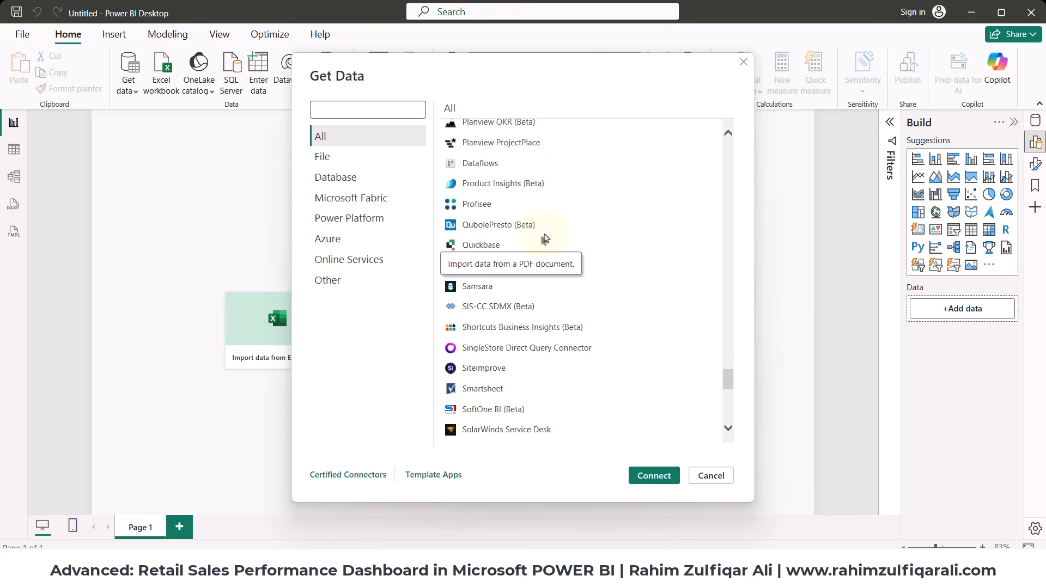
left_click(705, 477)
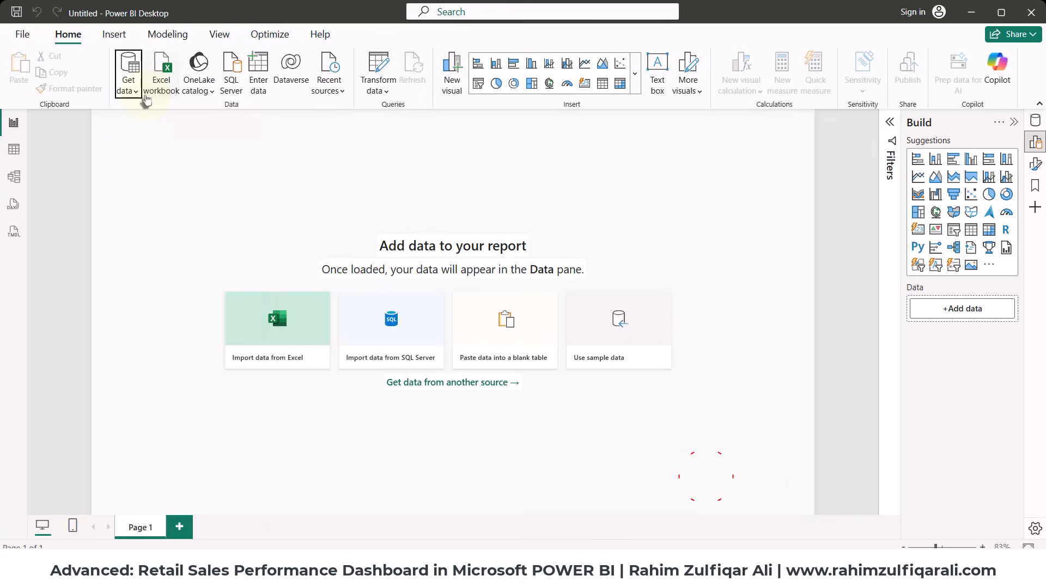
Connect to the Excel workbook "Dataset - POWER BI End-To-End Project - Retail Sales Performance Dashboard.xlsx" in the Advanced - POWER BI Project folder.
left_click(125, 89)
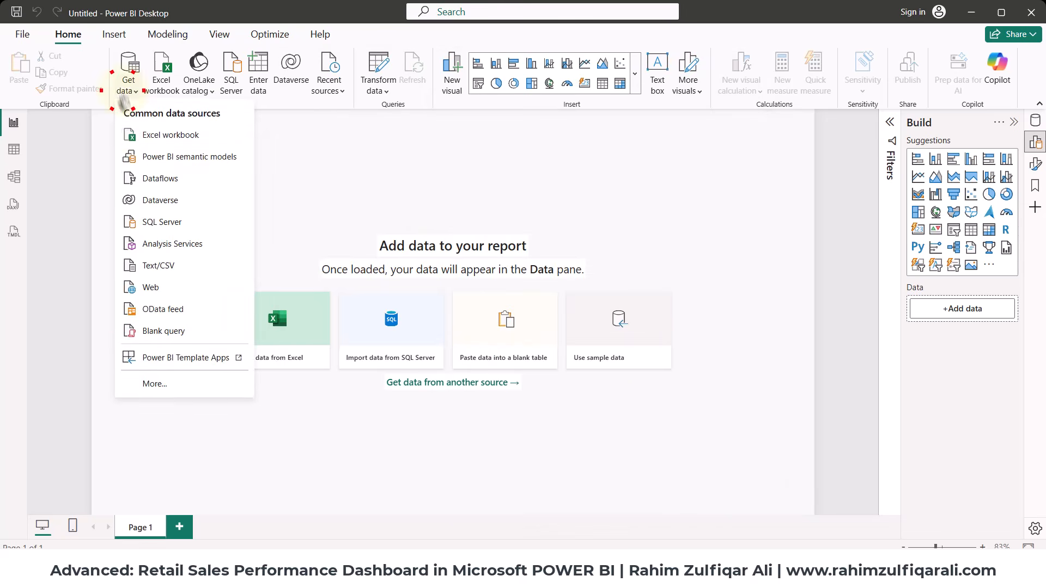
left_click(155, 134)
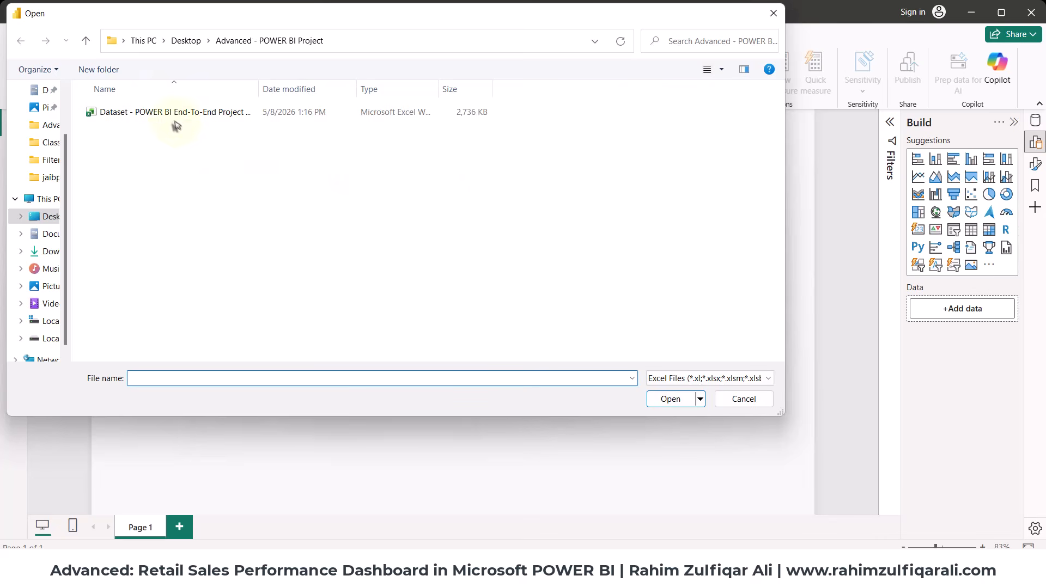
left_click(173, 112)
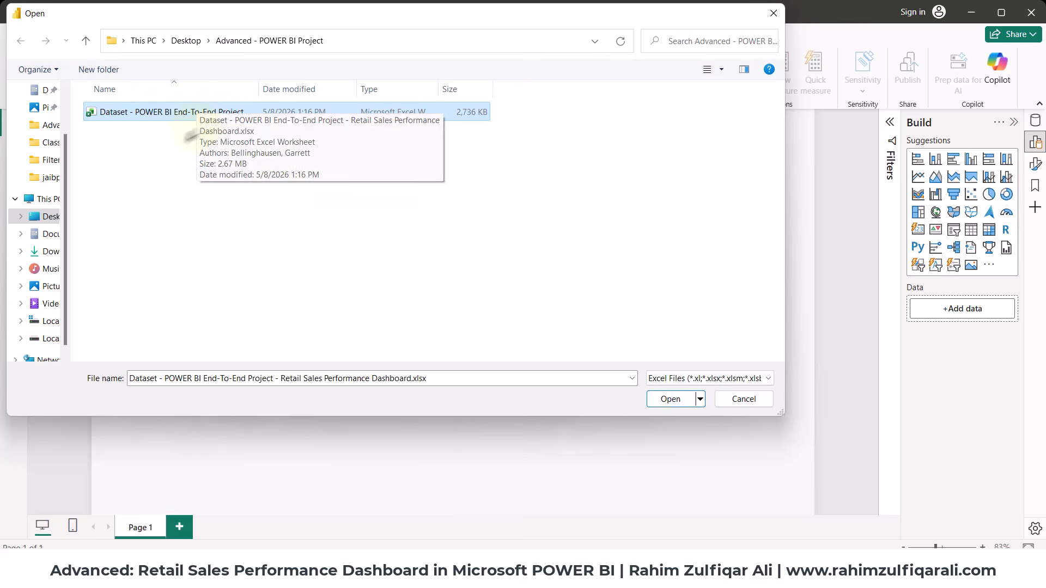
left_click(668, 399)
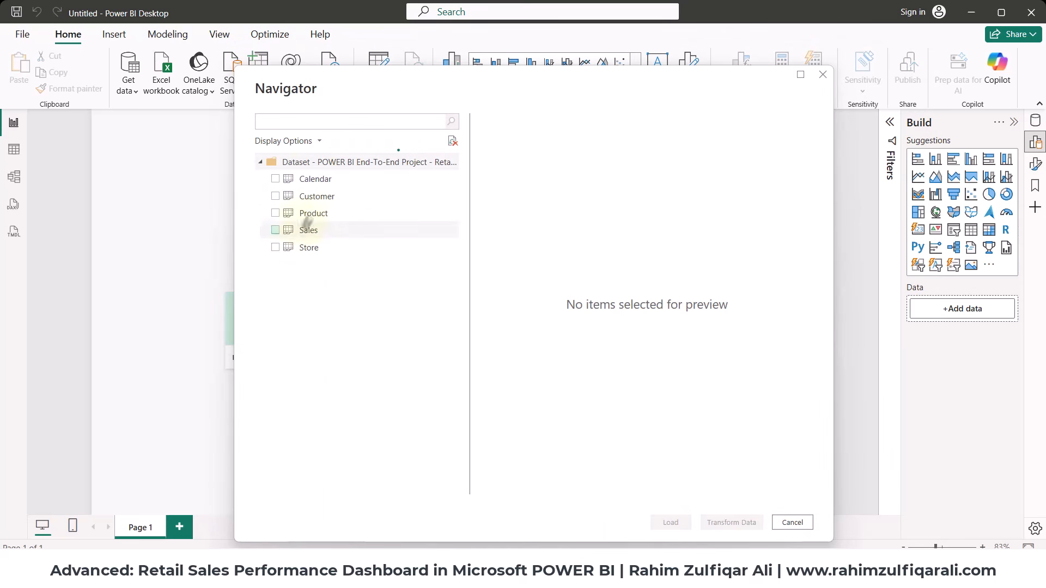
Select the Calendar, Customer, Product, Sales and Store tables and load them into the report.
left_click(275, 179)
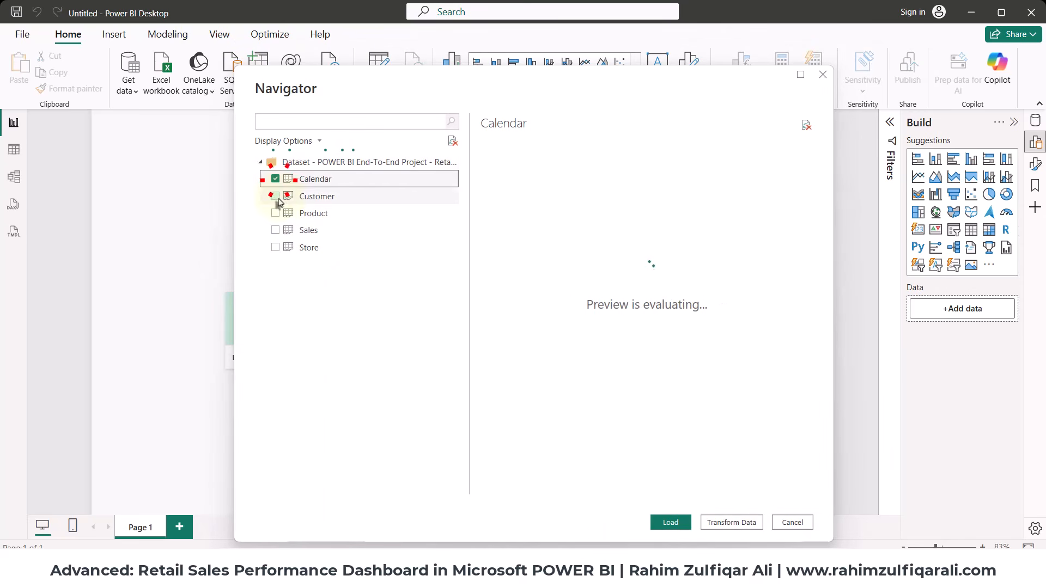
left_click(275, 196)
left_click(275, 213)
left_click(275, 230)
left_click(275, 247)
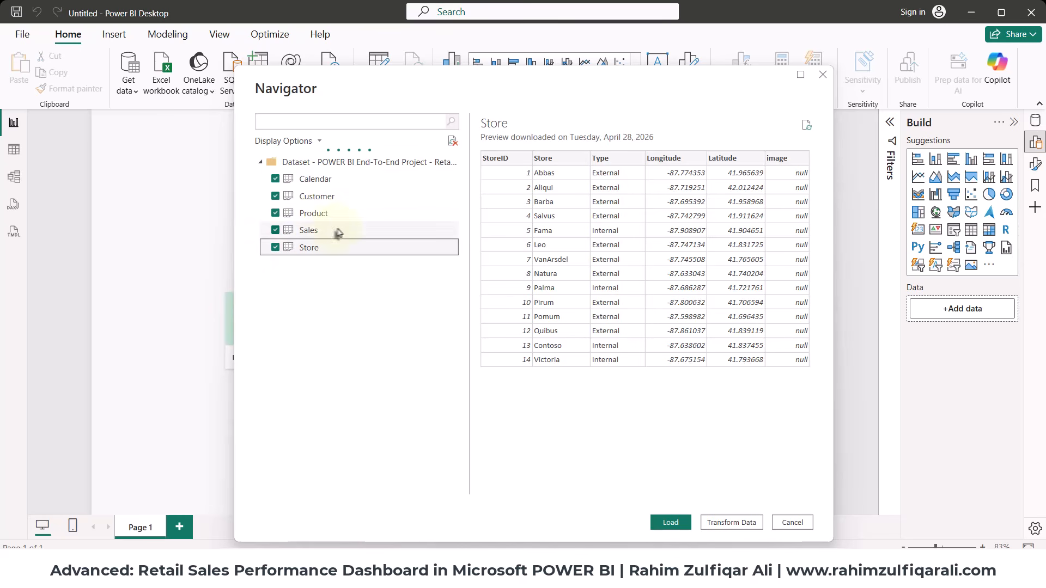
left_click(667, 523)
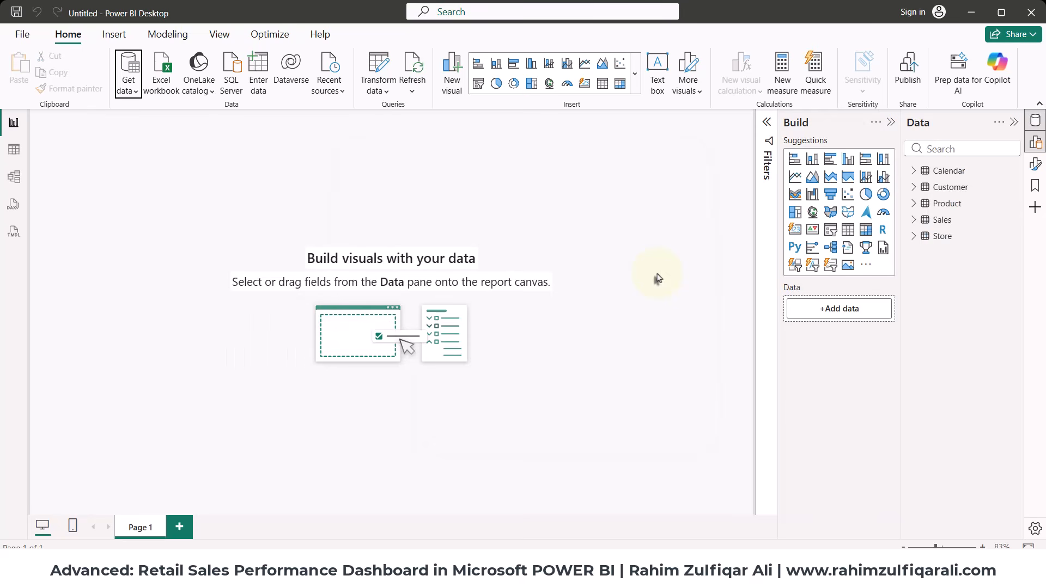
Inspect the fields of the loaded Calendar, Product and Sales tables, collapsing each one again.
left_click(915, 171)
left_click(915, 171)
left_click(915, 203)
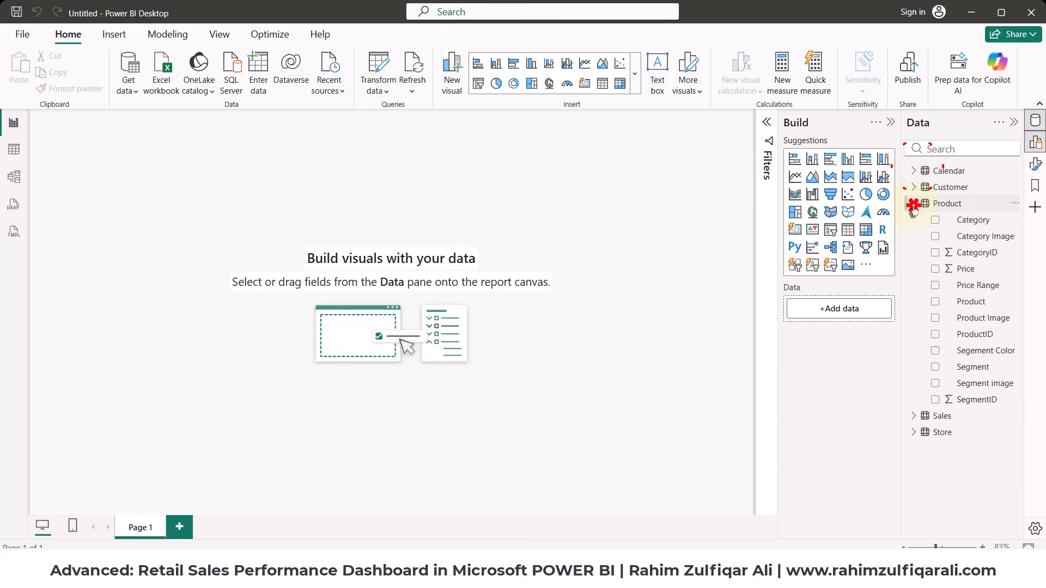
left_click(915, 204)
left_click(915, 219)
left_click(915, 220)
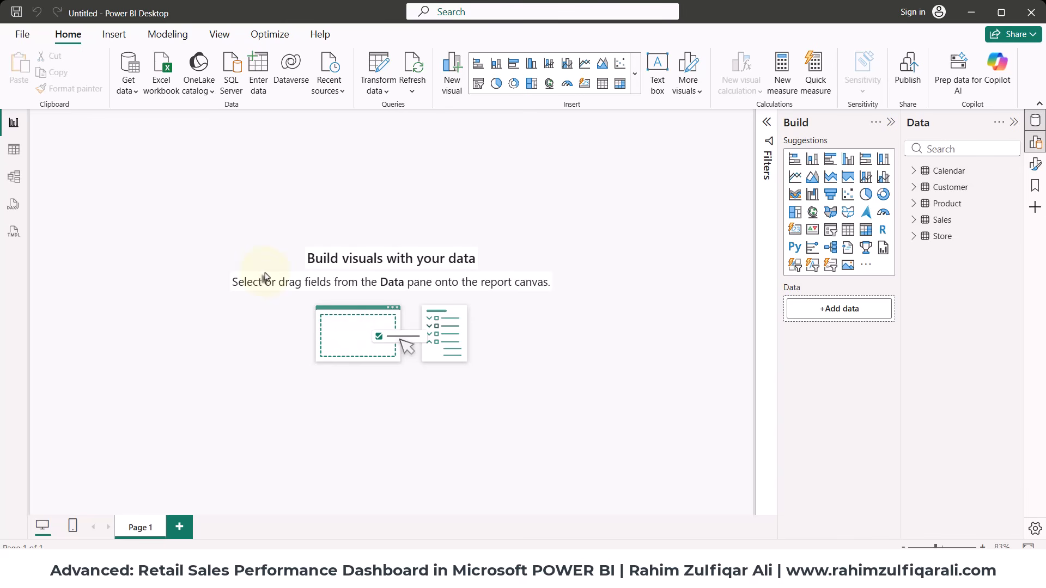
Rename the report page from Page 1 to "Retail Sales Performance".
left_click(140, 529)
type("Retail")
key("Return")
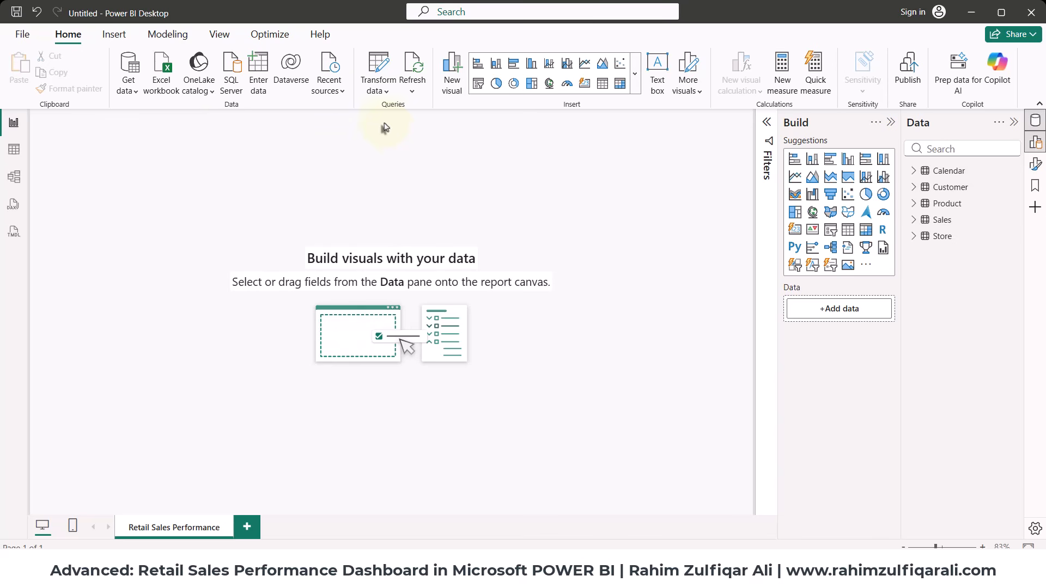
Open the Power Query Editor and look through the Customer, Product, Sales, Store and Calendar queries.
left_click(384, 95)
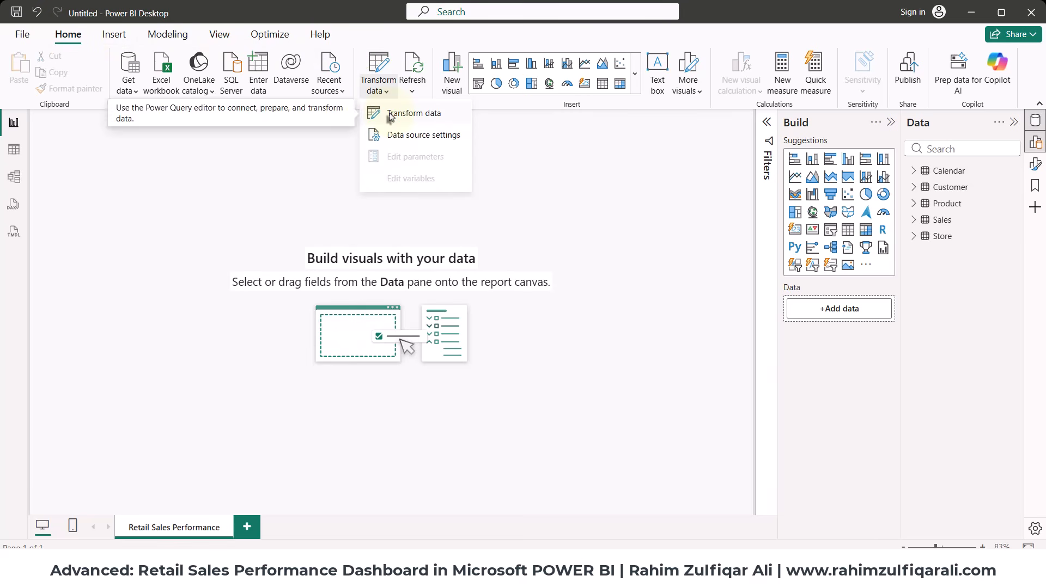
left_click(390, 115)
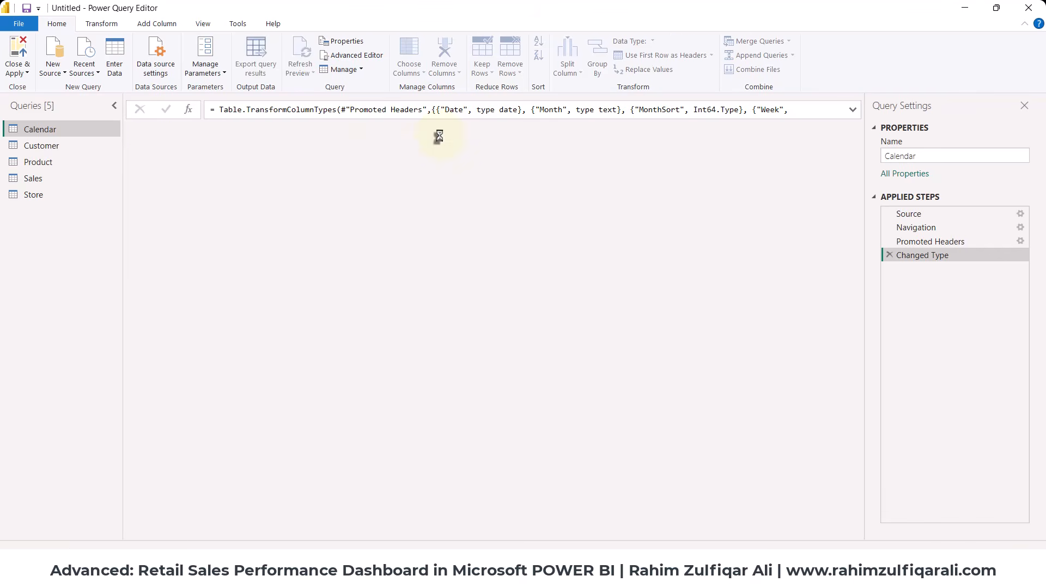
left_click(41, 145)
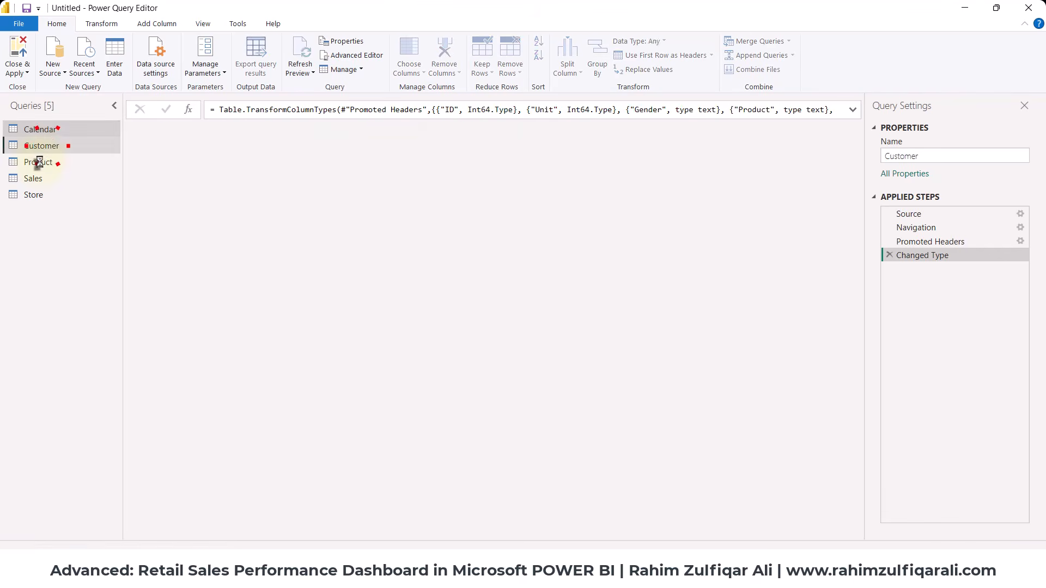
left_click(38, 161)
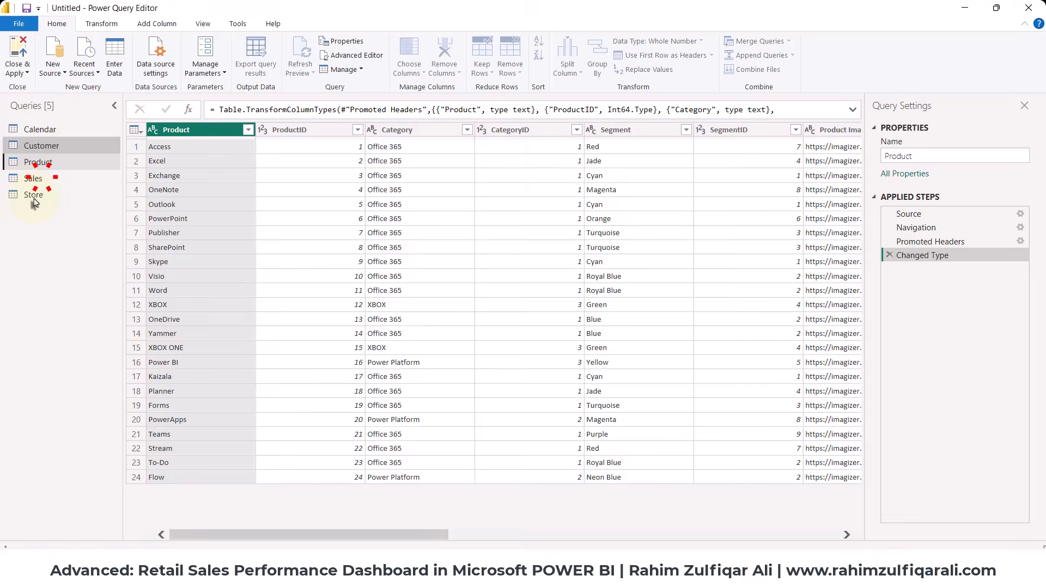
left_click(33, 180)
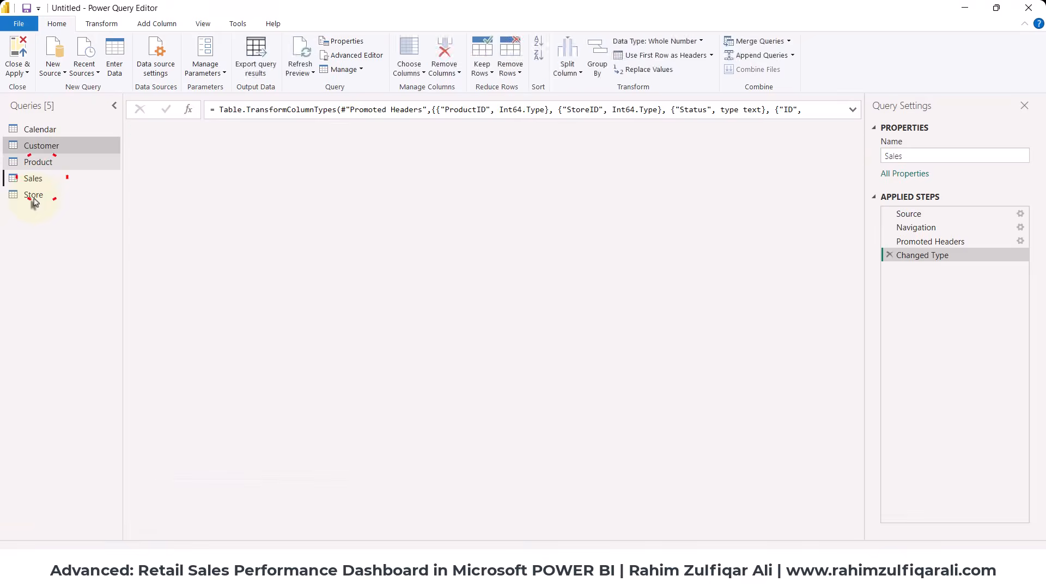
left_click(32, 197)
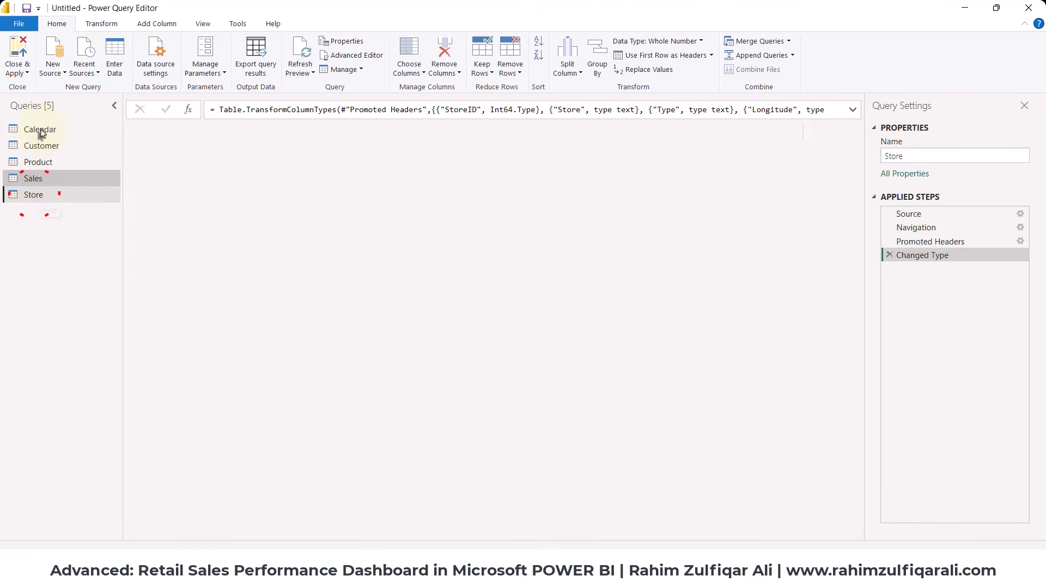
left_click(40, 131)
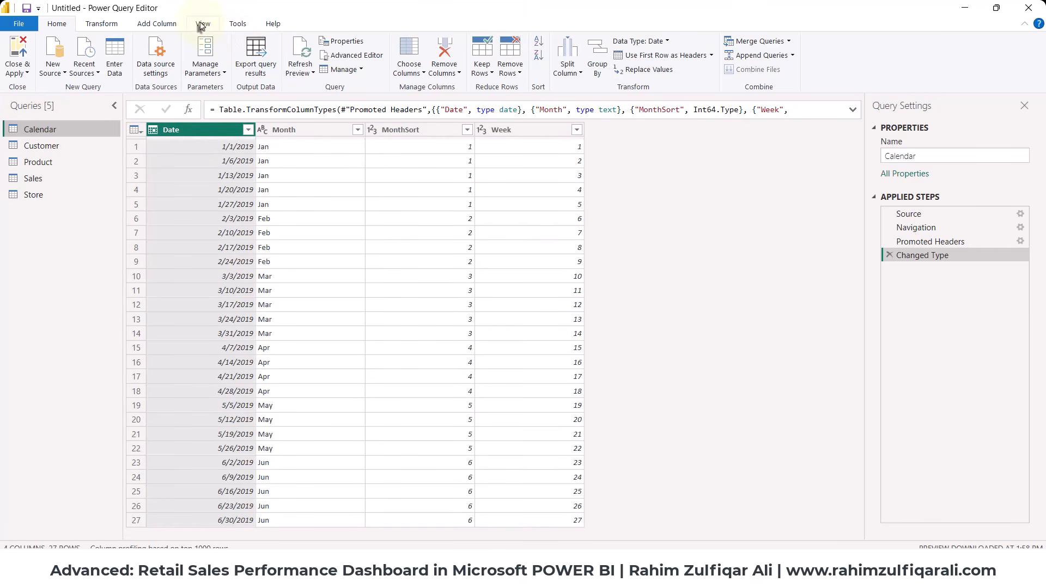
Turn on column quality in the data preview and check it for the Calendar, Sales, Product and Customer tables.
left_click(202, 25)
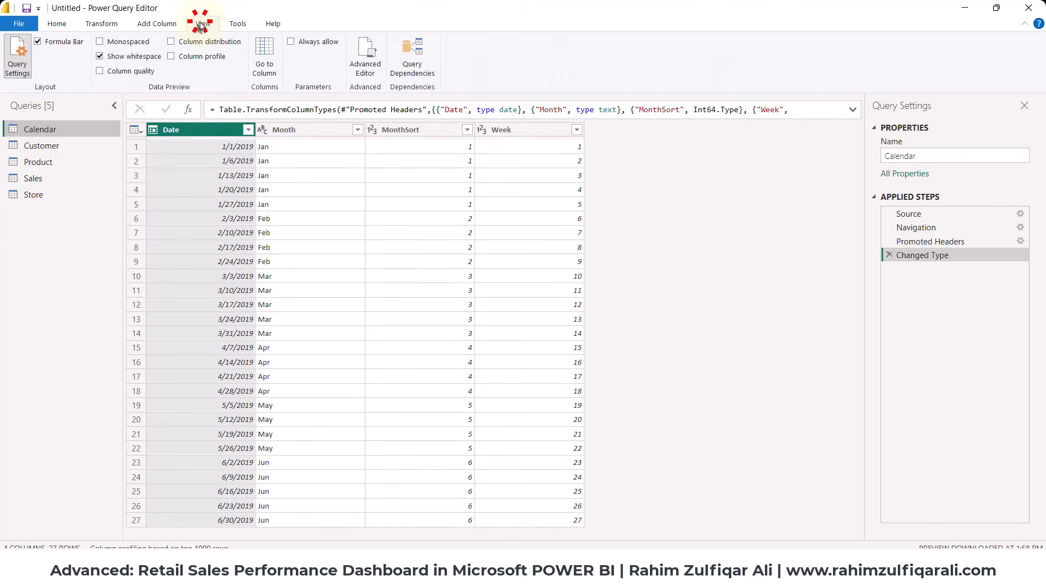
left_click(117, 75)
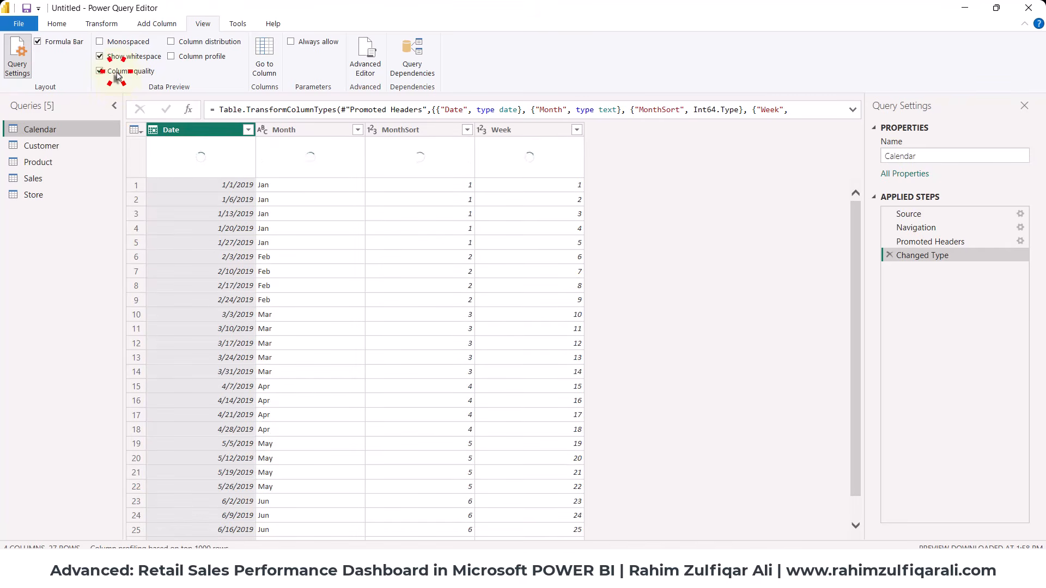
left_click(201, 26)
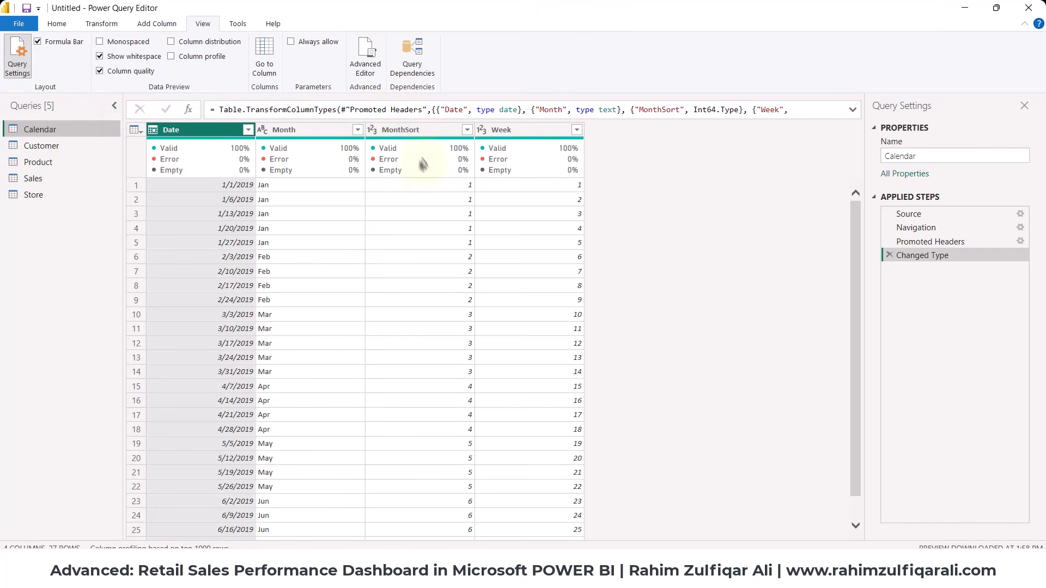
mouse_move(227, 154)
left_click(27, 180)
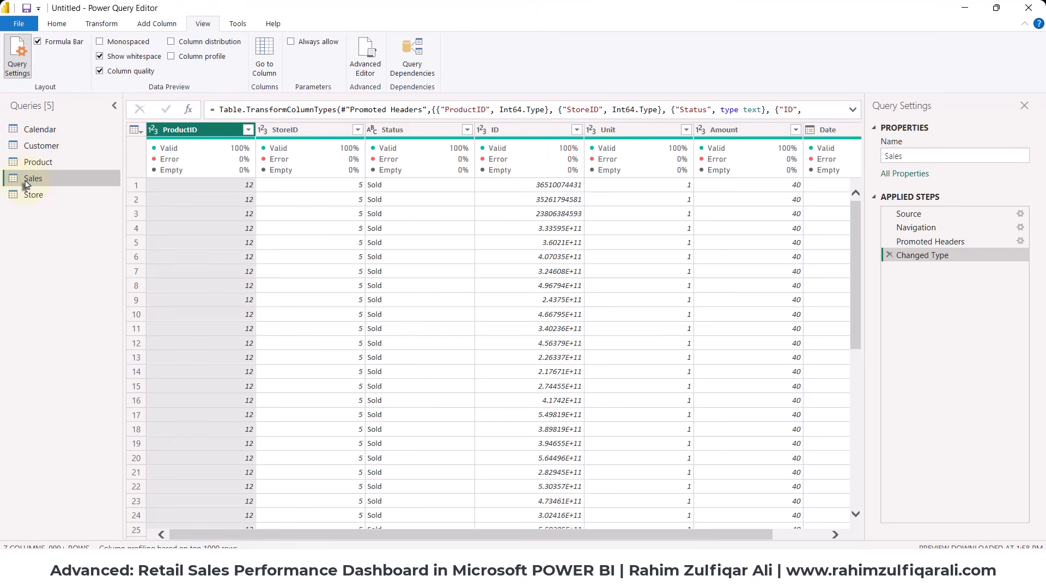
left_click(63, 167)
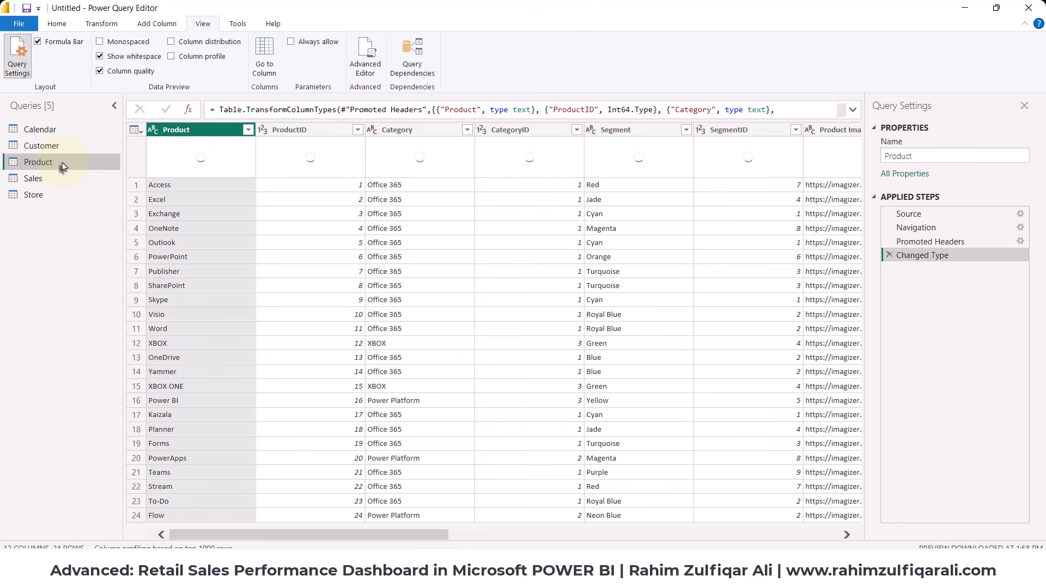
left_click(66, 153)
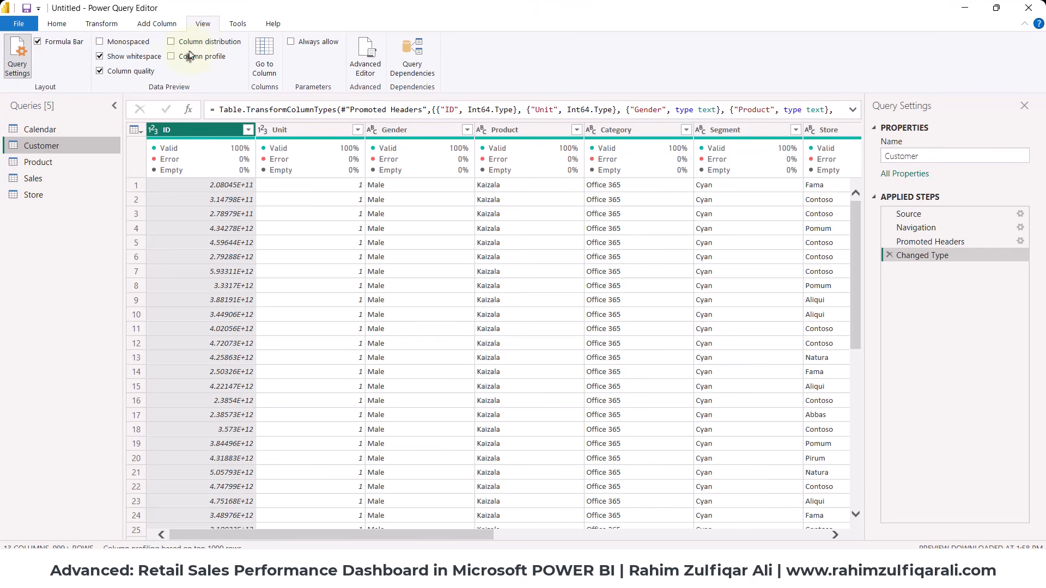
Turn on the column profile and examine the statistics of the Customer table's Unit and ID columns.
left_click(173, 57)
left_click(295, 131)
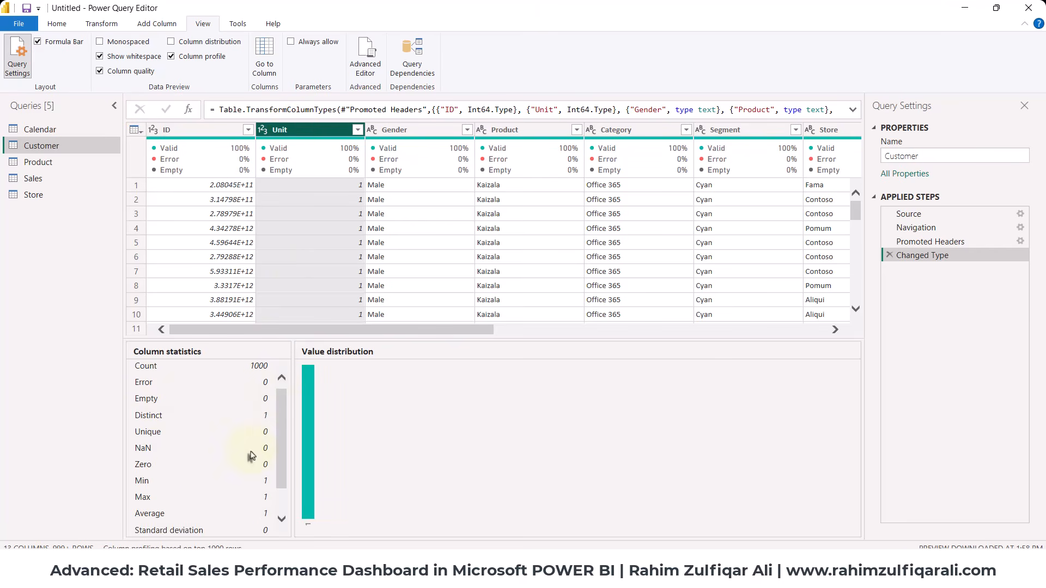
scroll(252, 458, "down", 1)
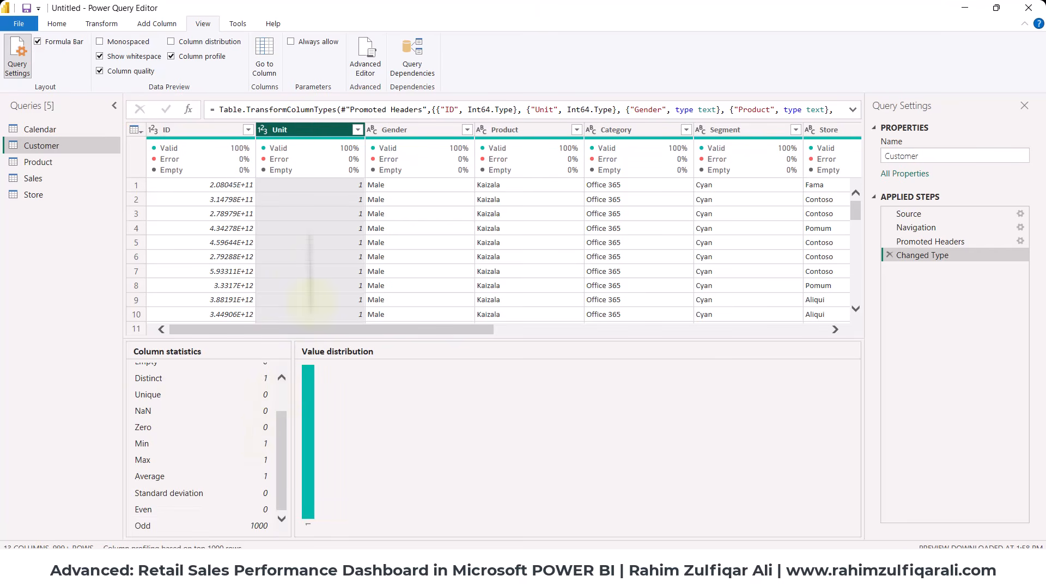
left_click(223, 133)
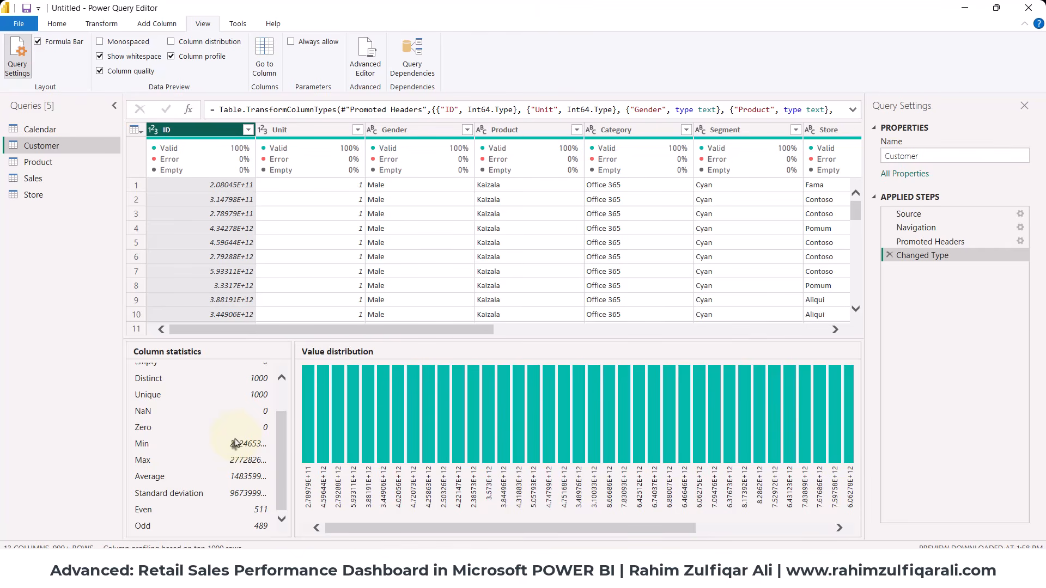
scroll(207, 468, "up", 1)
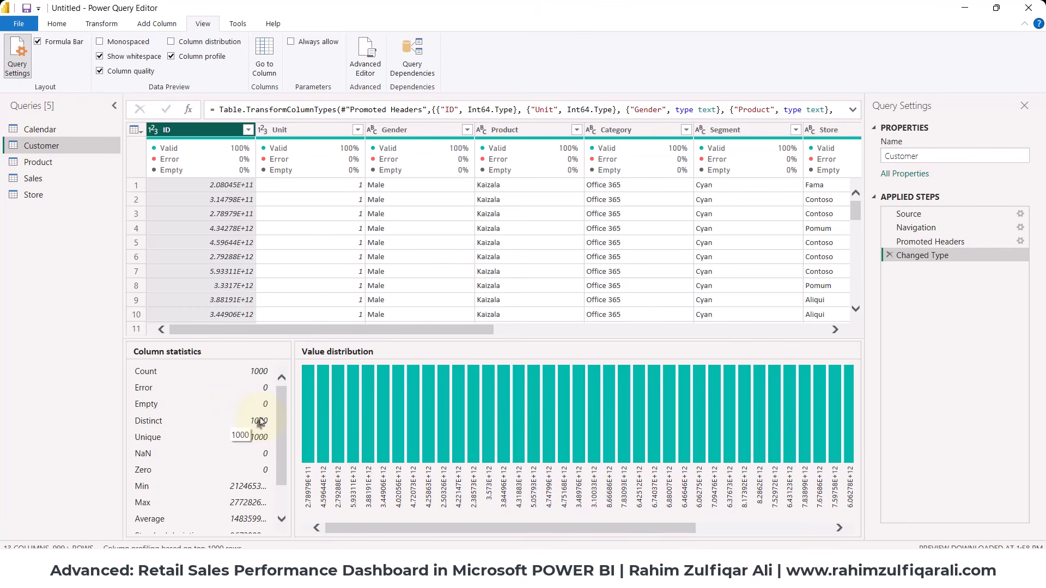
scroll(261, 421, "down", 1)
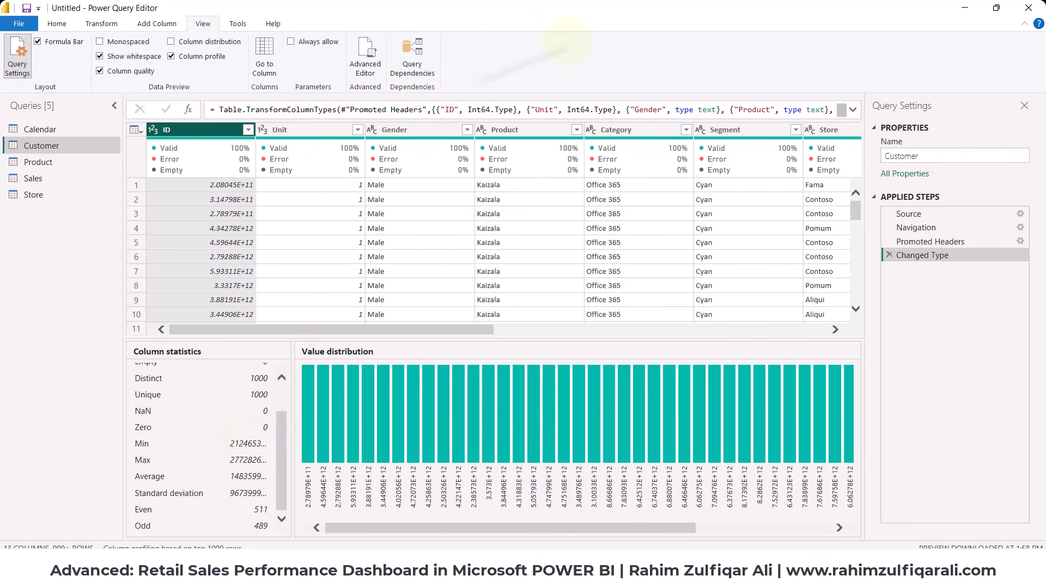
Examine the column profile of ProductID, Status and ID in the Sales table, and turn the column profile off.
left_click(43, 177)
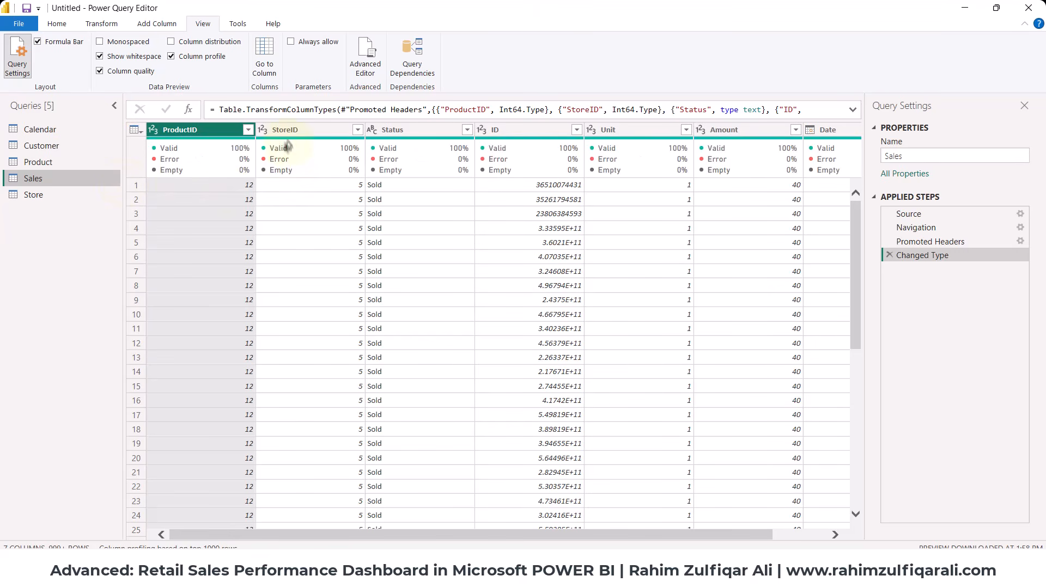
left_click(209, 130)
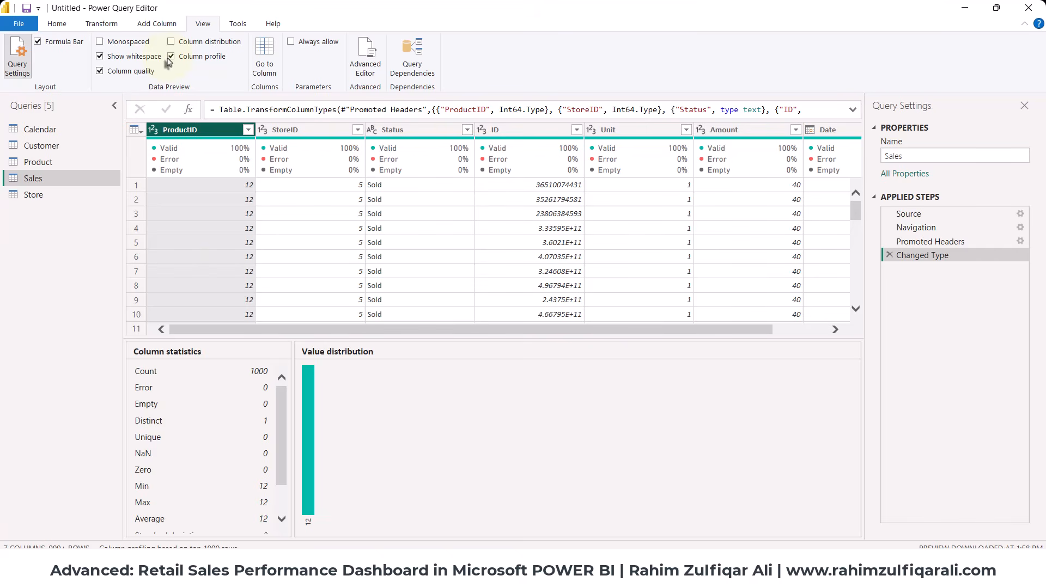
scroll(239, 402, "down", 2)
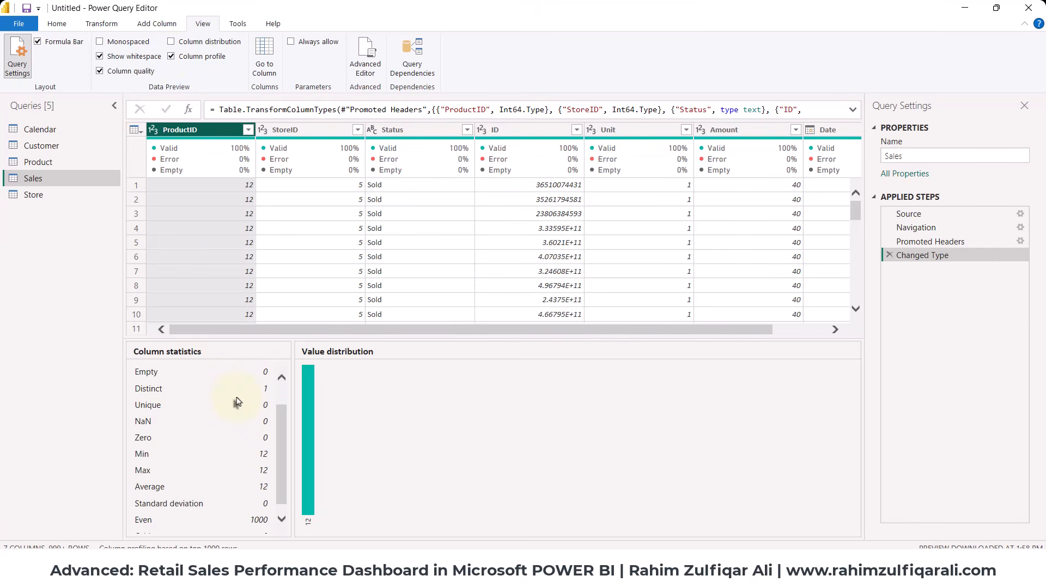
scroll(237, 401, "up", 2)
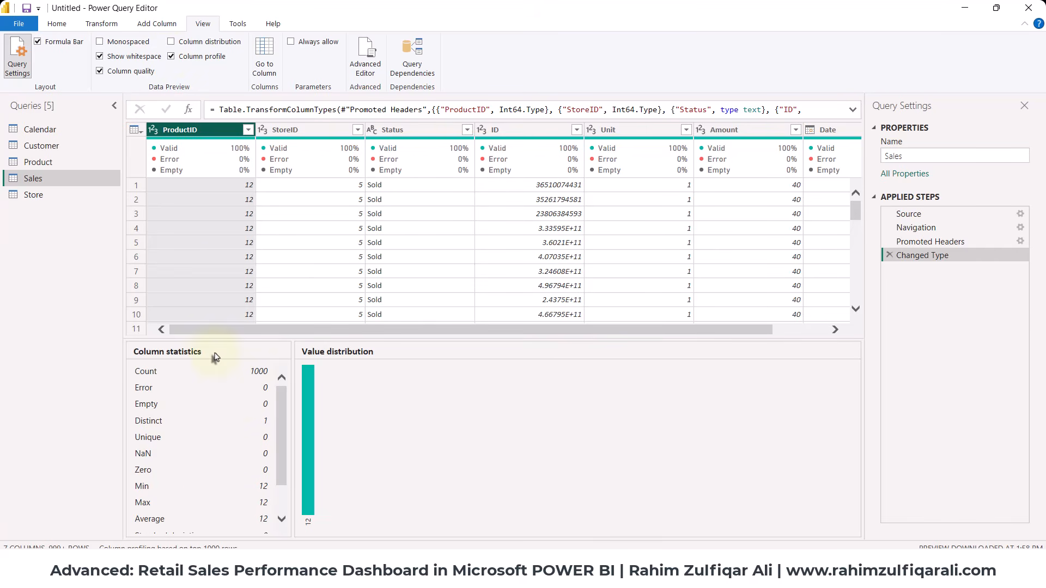
left_click(433, 131)
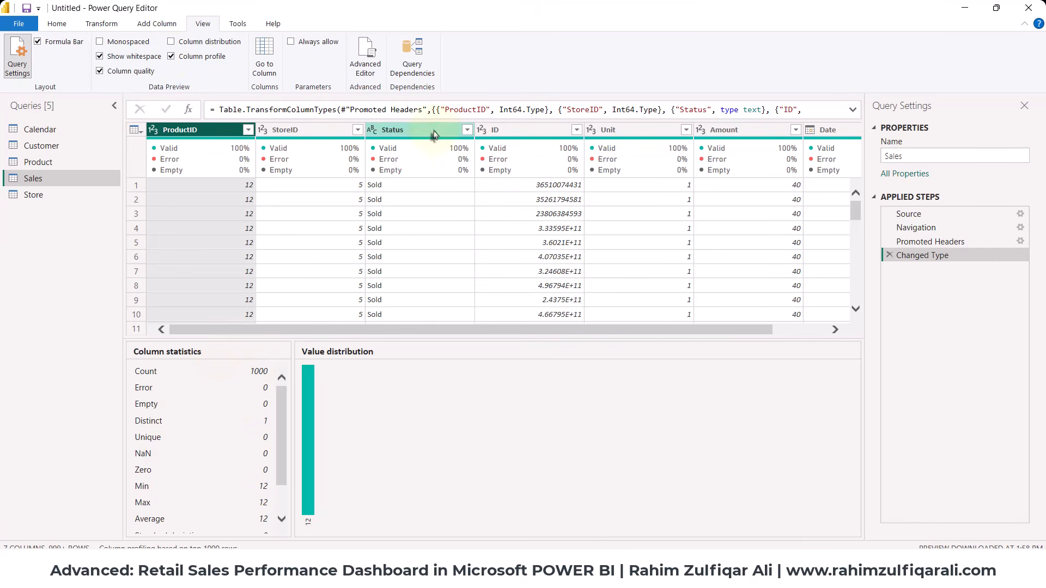
left_click(532, 133)
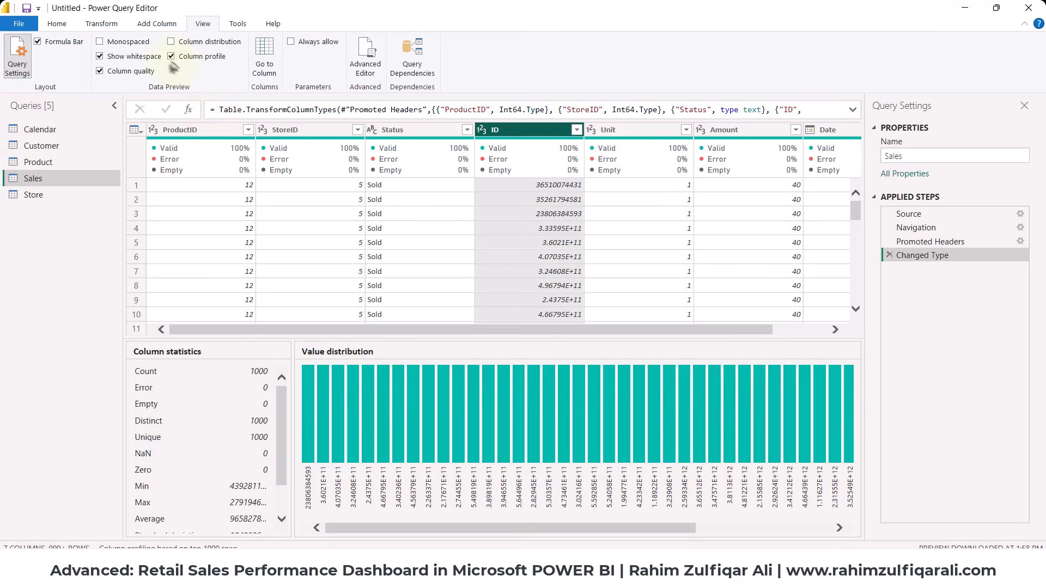
left_click(169, 56)
Apply the queries to the report and close the Power Query Editor.
left_click(56, 24)
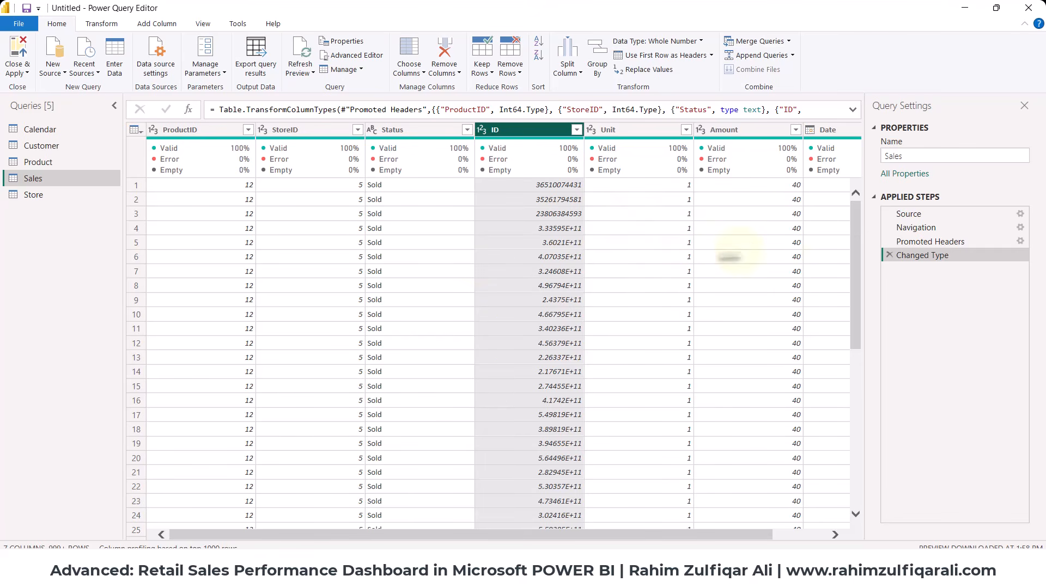
left_click(391, 131)
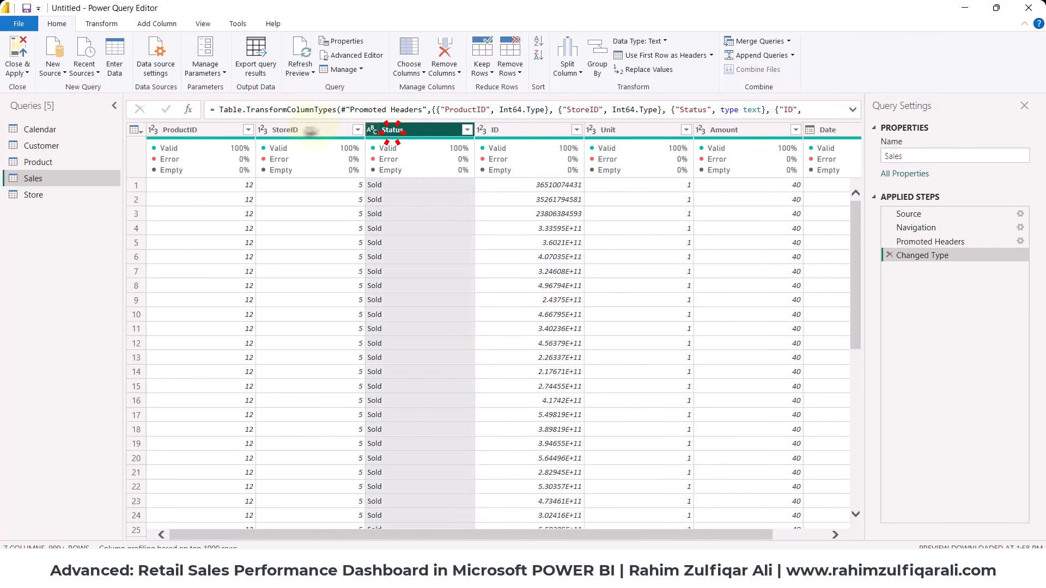
left_click(303, 129)
left_click(178, 129)
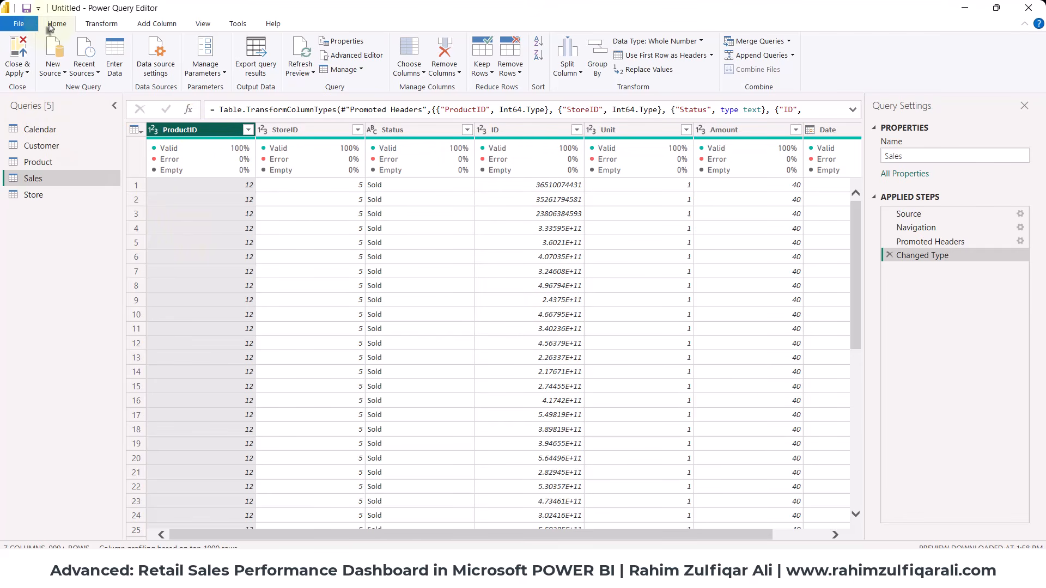
left_click(17, 70)
left_click(45, 91)
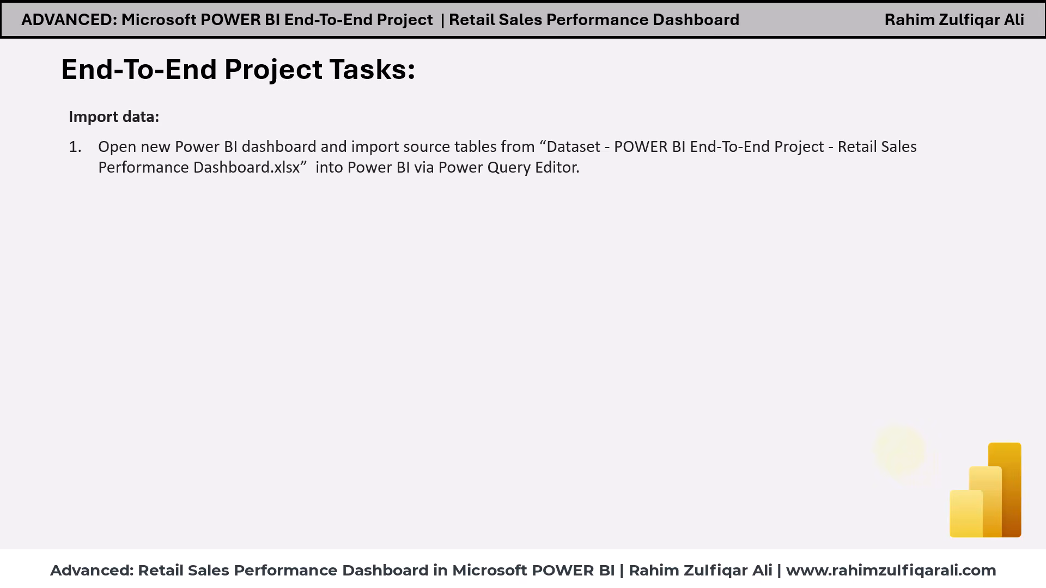
left_click(898, 451)
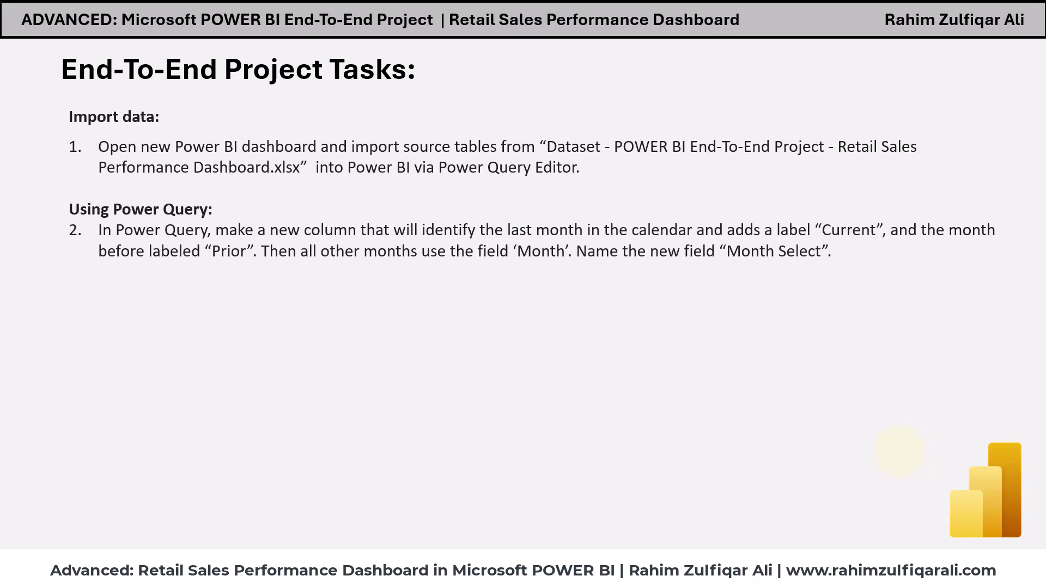
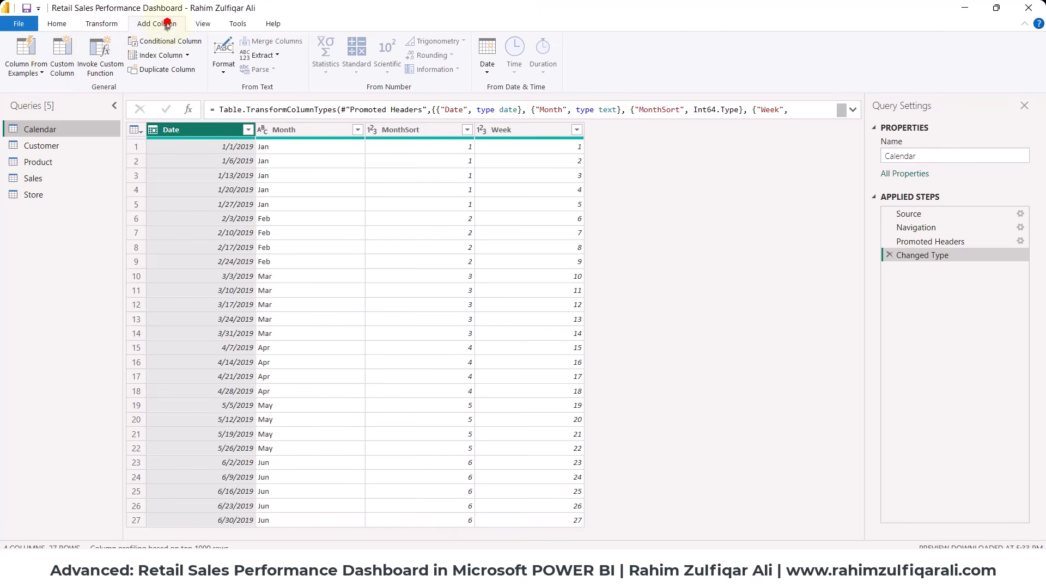
Start a custom column in the Calendar table and name it "Month Select".
left_click(64, 64)
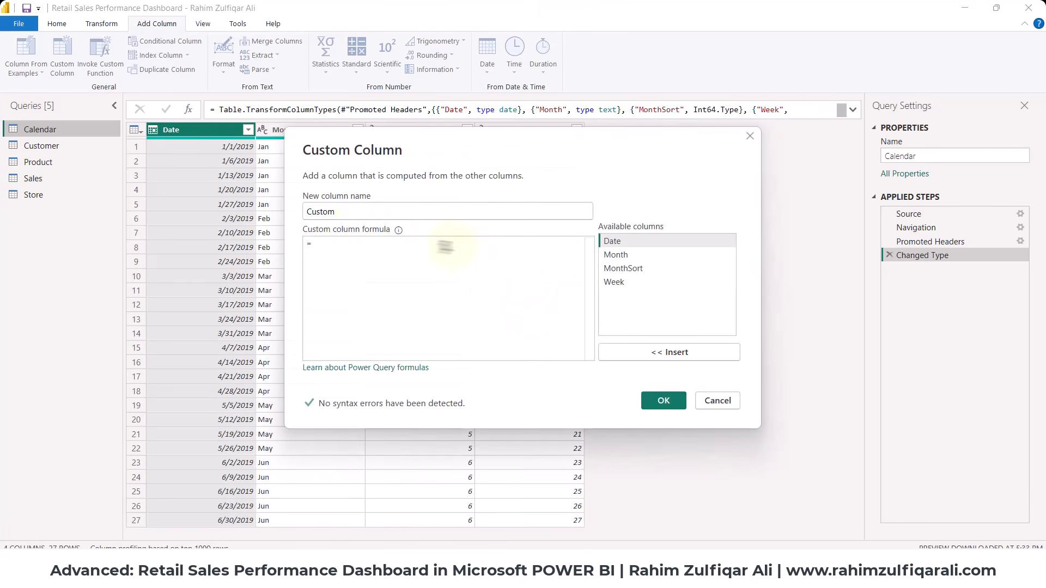
left_click(332, 245)
double_click(337, 211)
type("Mon")
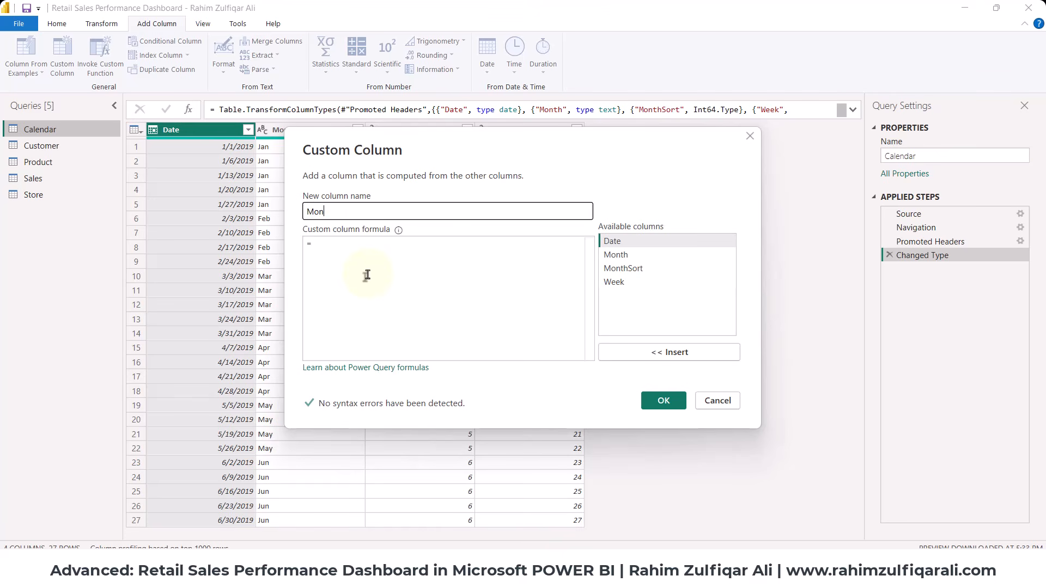
type("th Select")
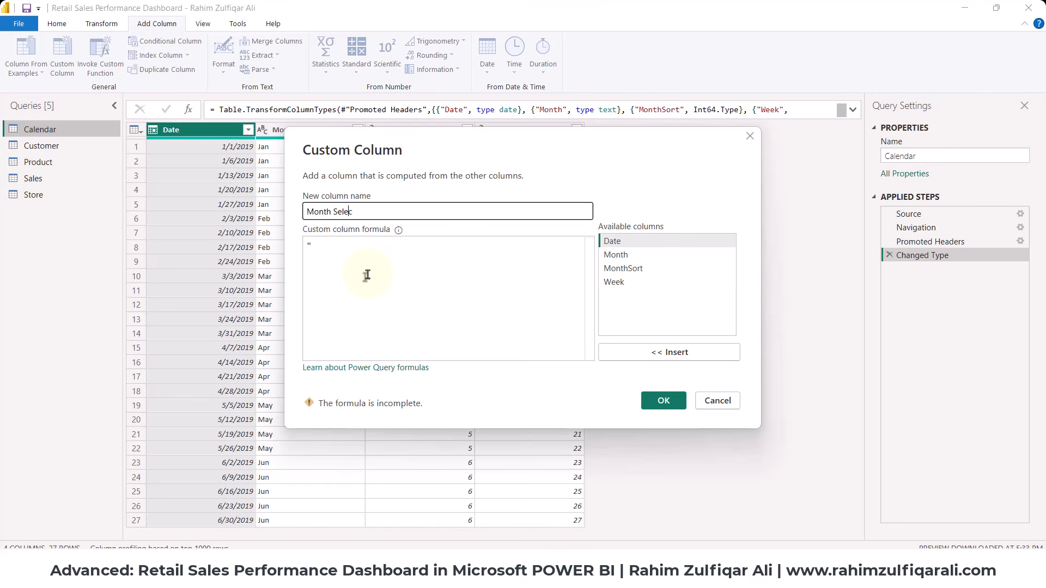
Begin the Month Select column formula with a let expression and start a new line.
left_click(351, 246)
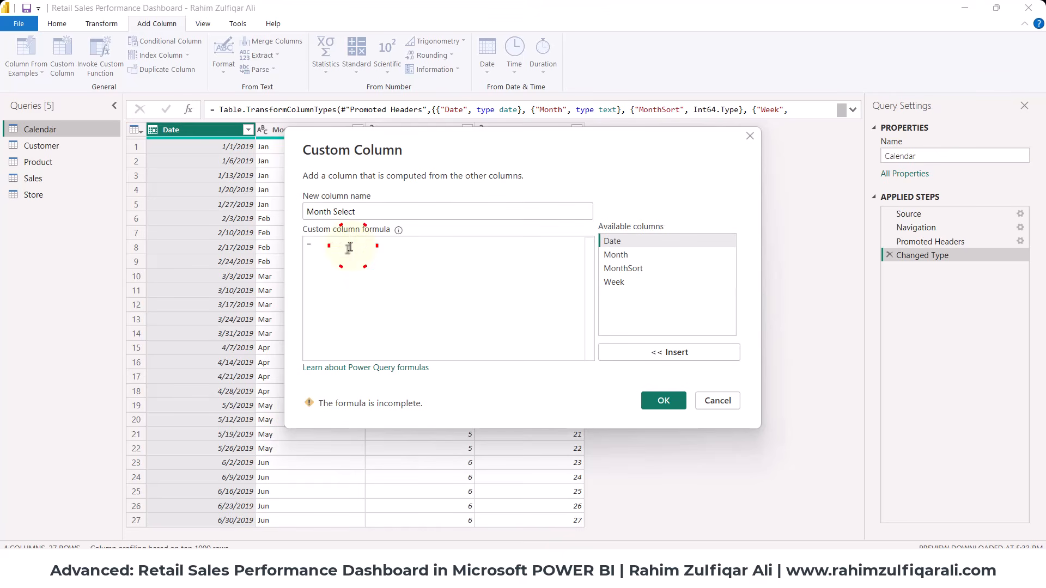
type("let")
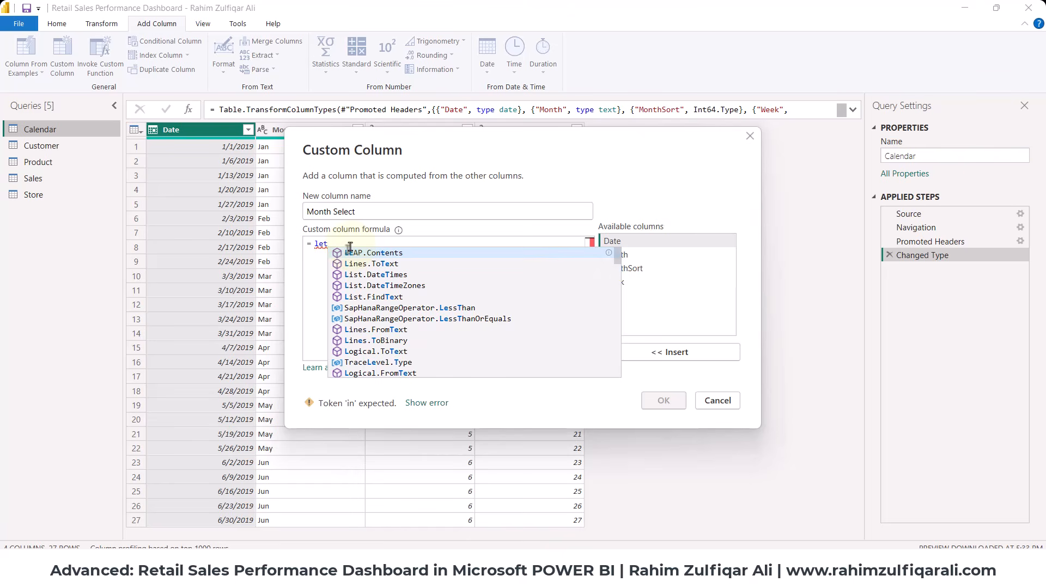
key("Escape")
key("Return")
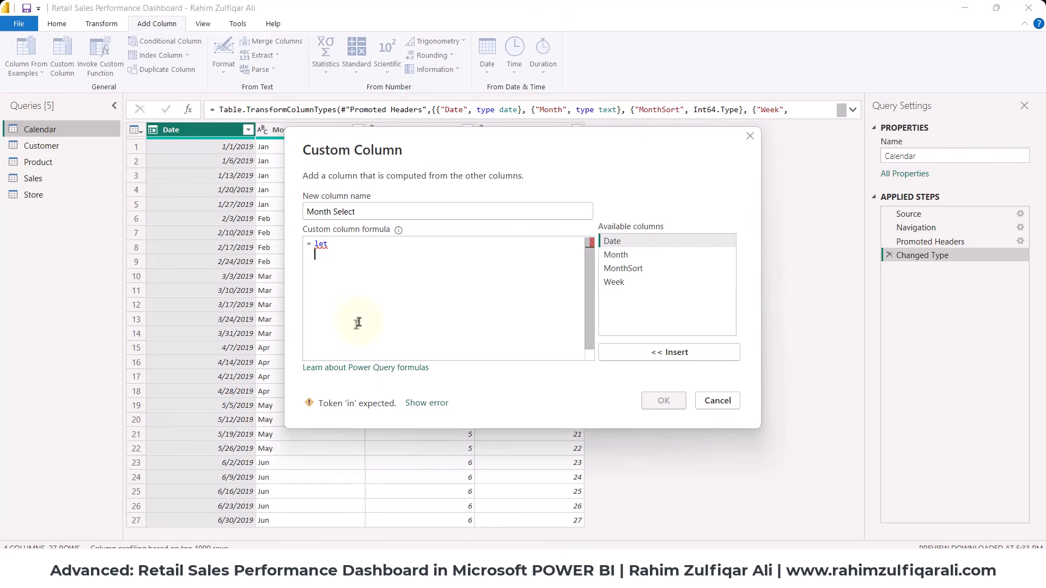
Define the variable MaxDate = List.Max(#"Changed Type"[Date]) in the formula, ending with a comma and a new line.
type("Max")
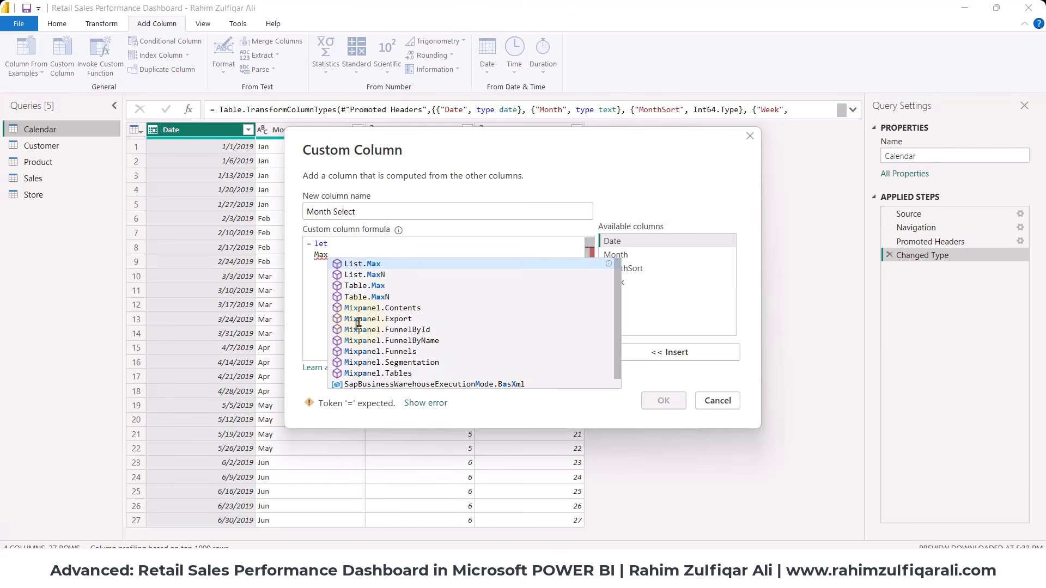
type("Date")
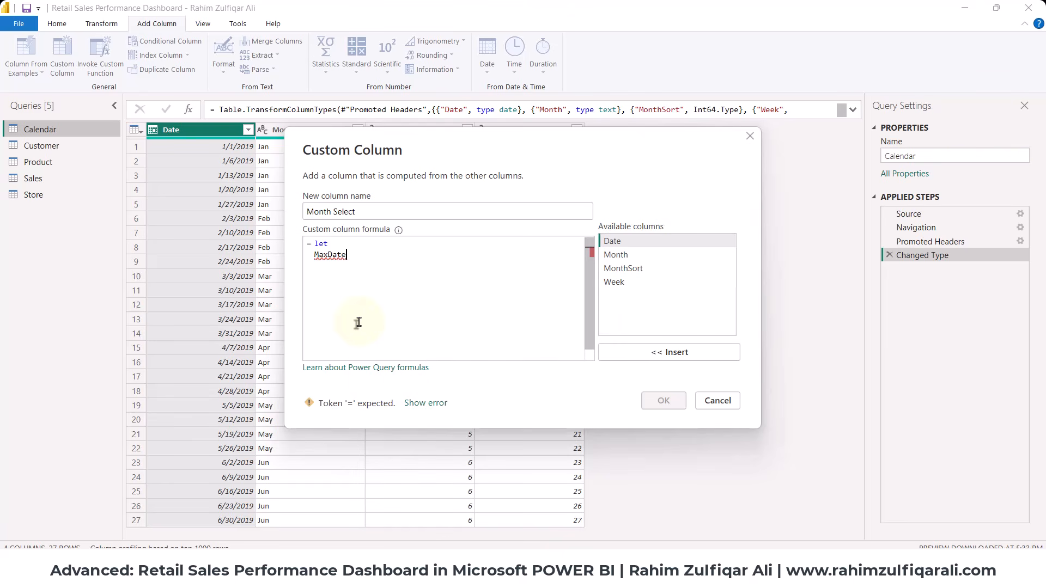
type(" = Lis")
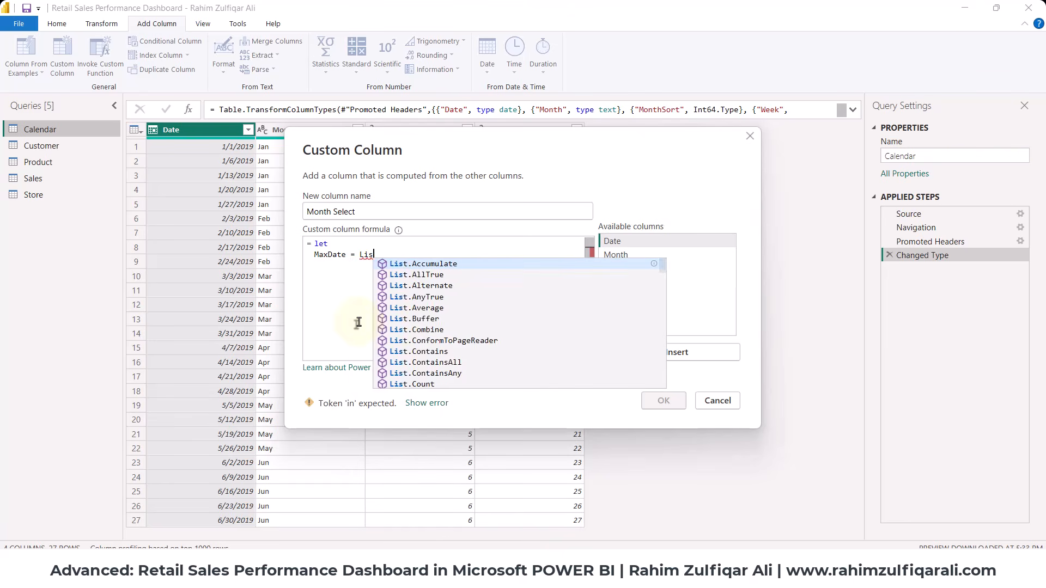
type("t.Max")
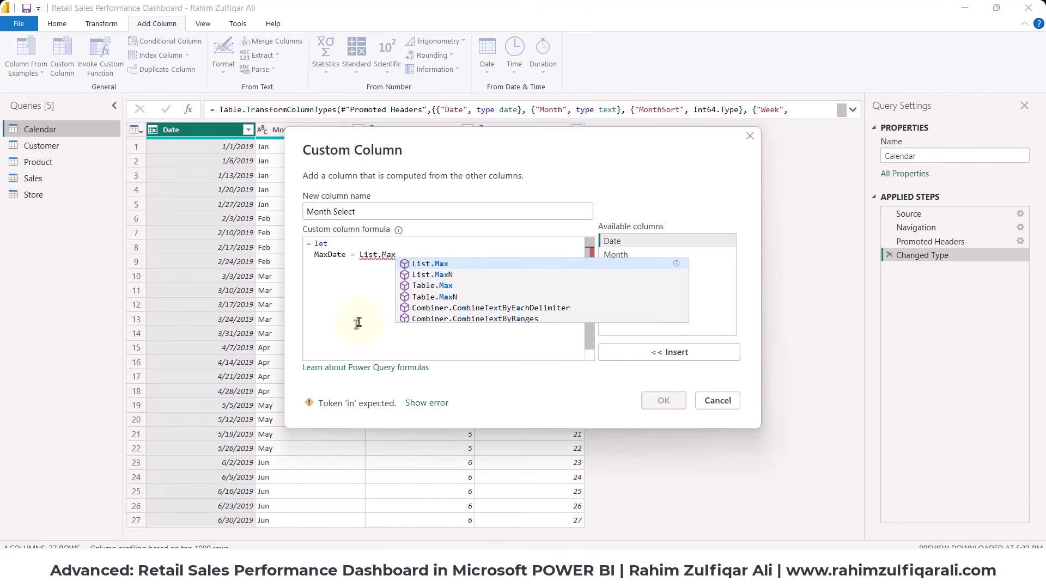
type("(")
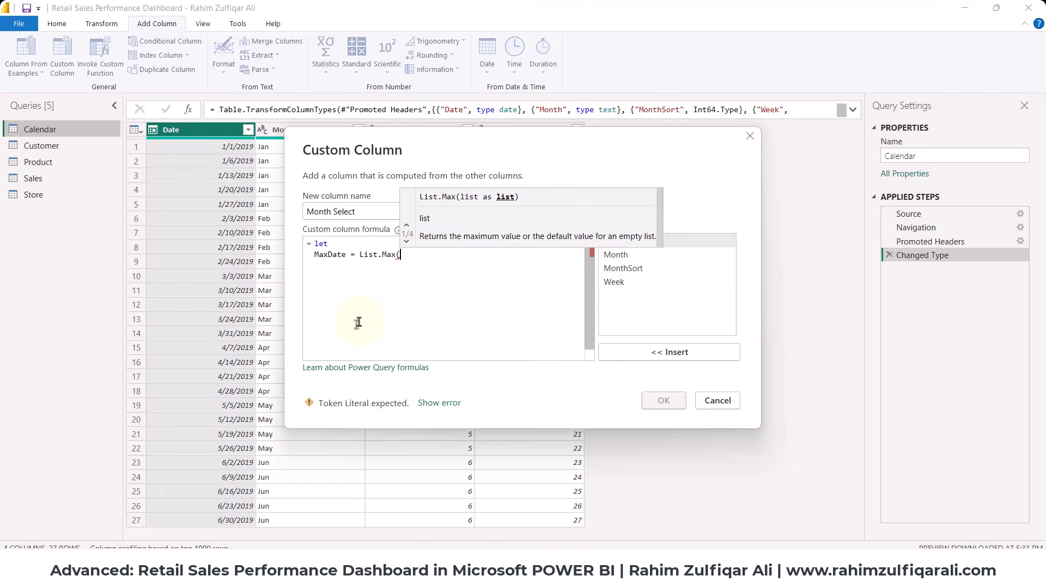
type("#")
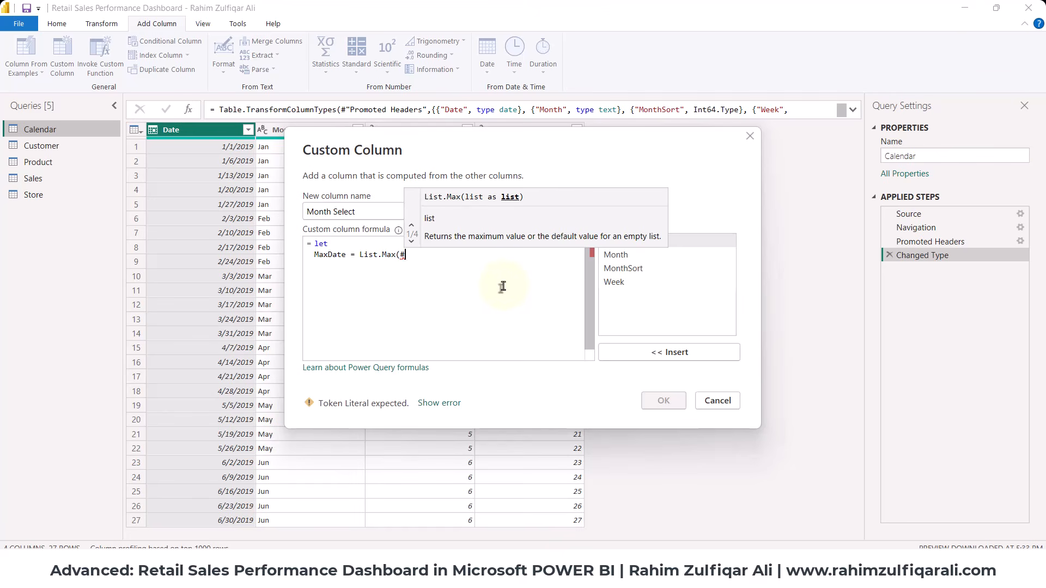
type("\"")
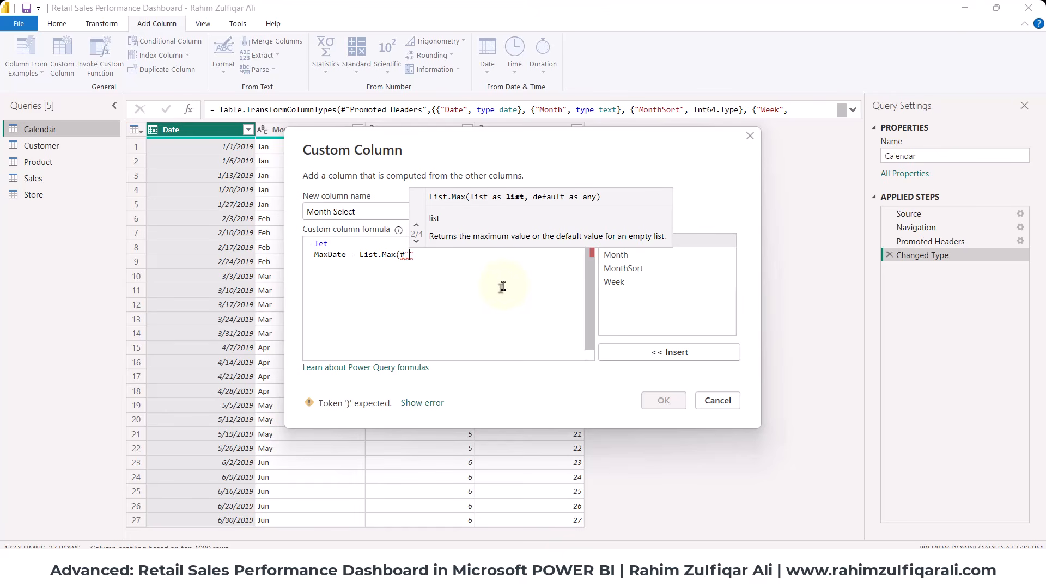
type("Changed")
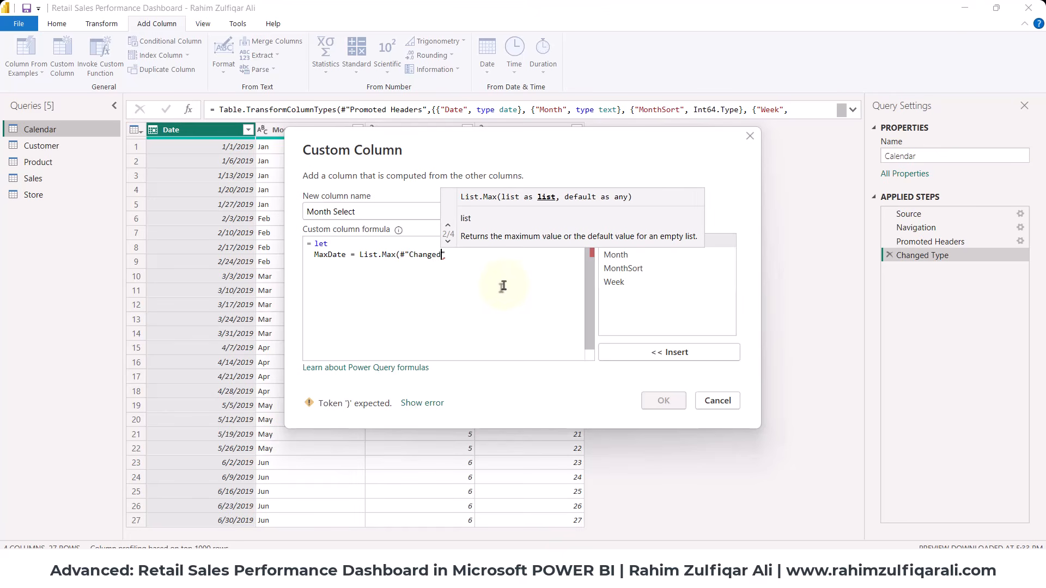
type(" Type")
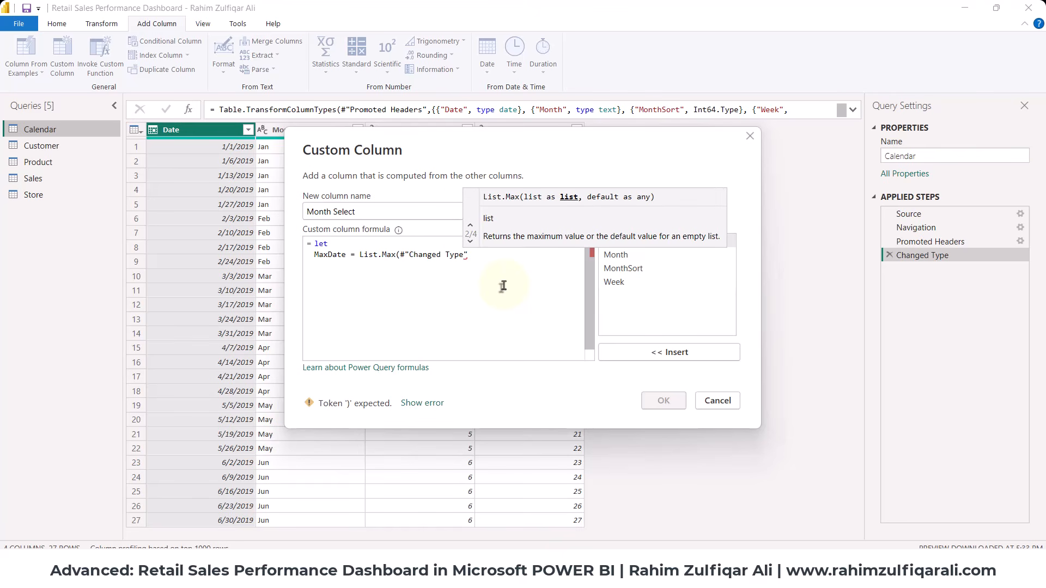
type("\"")
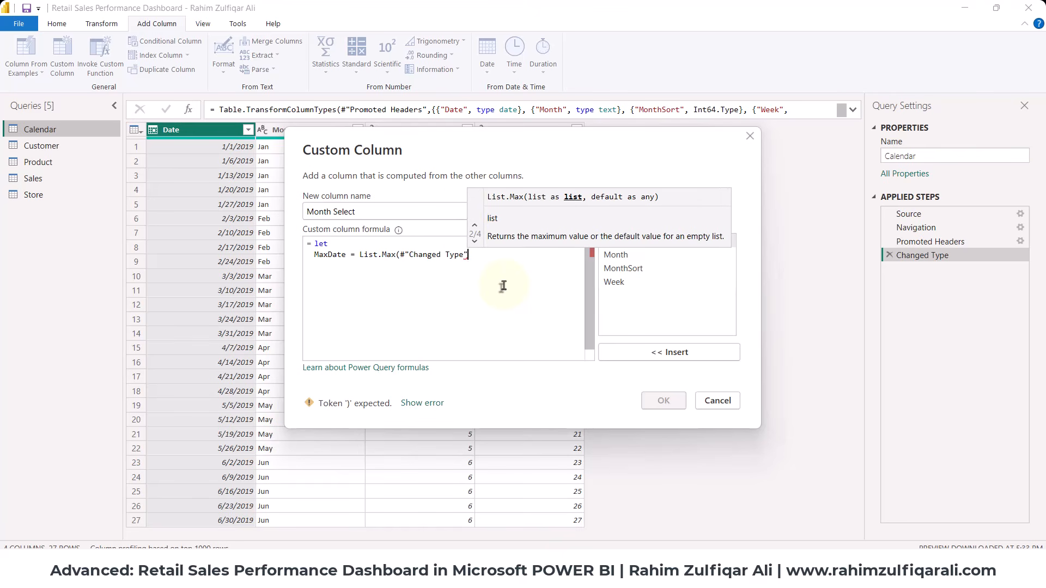
type("[Dat")
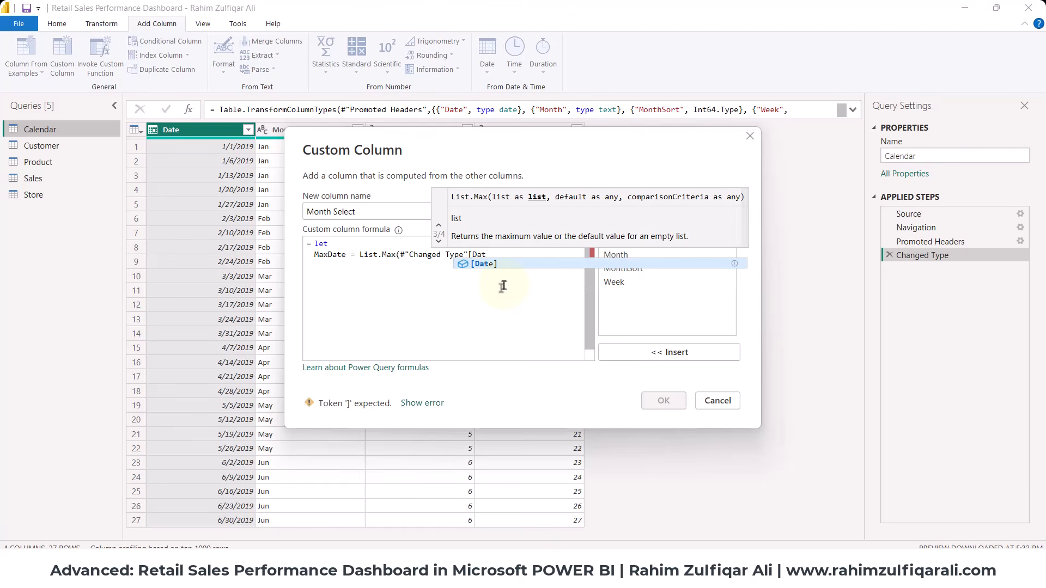
key("Tab")
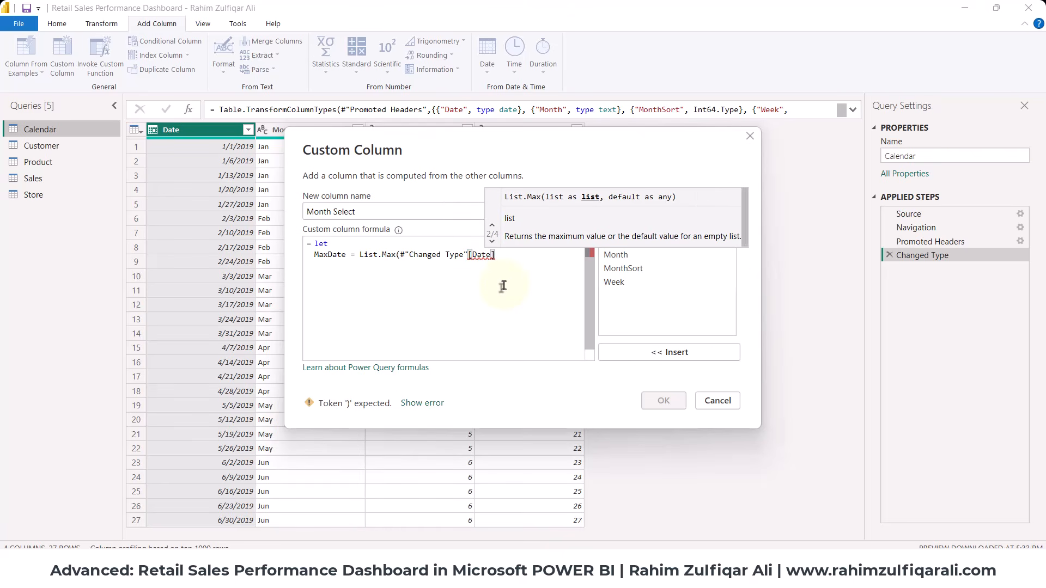
type(")")
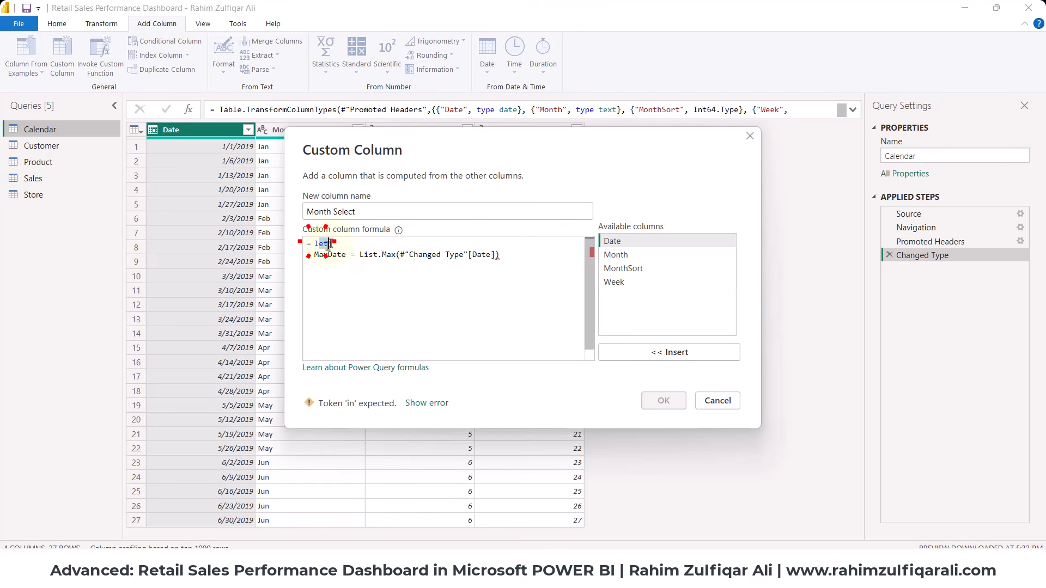
left_click(351, 248)
left_click(314, 254)
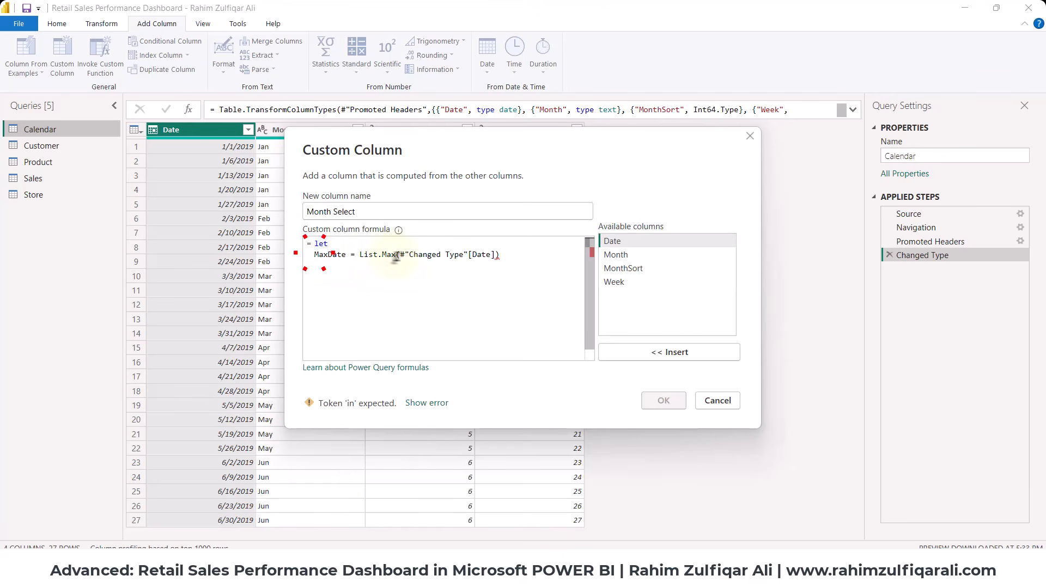
left_click(505, 254)
type(",")
key("Return")
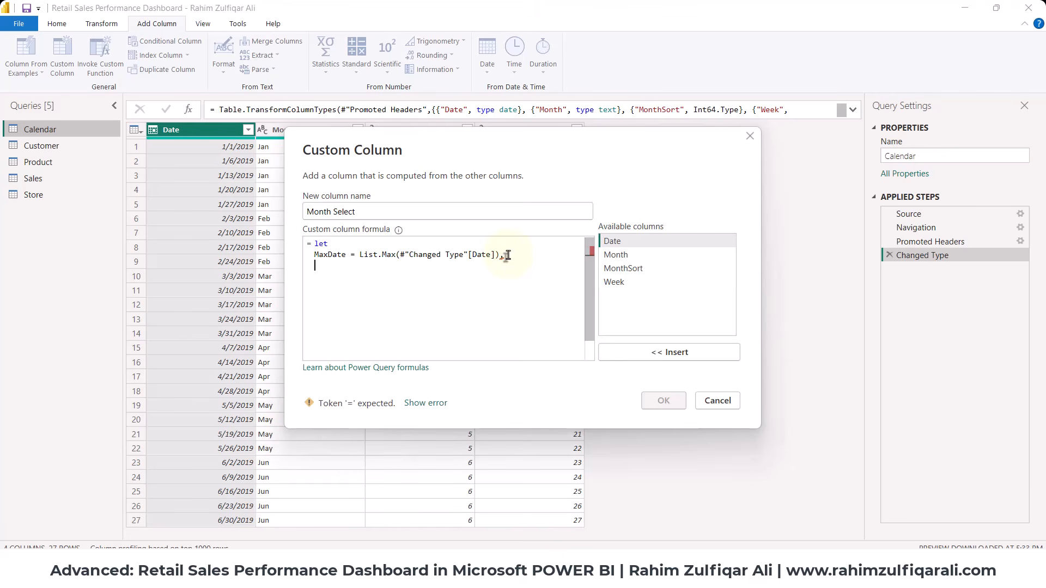
Define the variable CurrentMonth = Date.StartOfMonth(MaxDate) in the formula, removing the duplicated "Date" and ending with a comma.
type("Current")
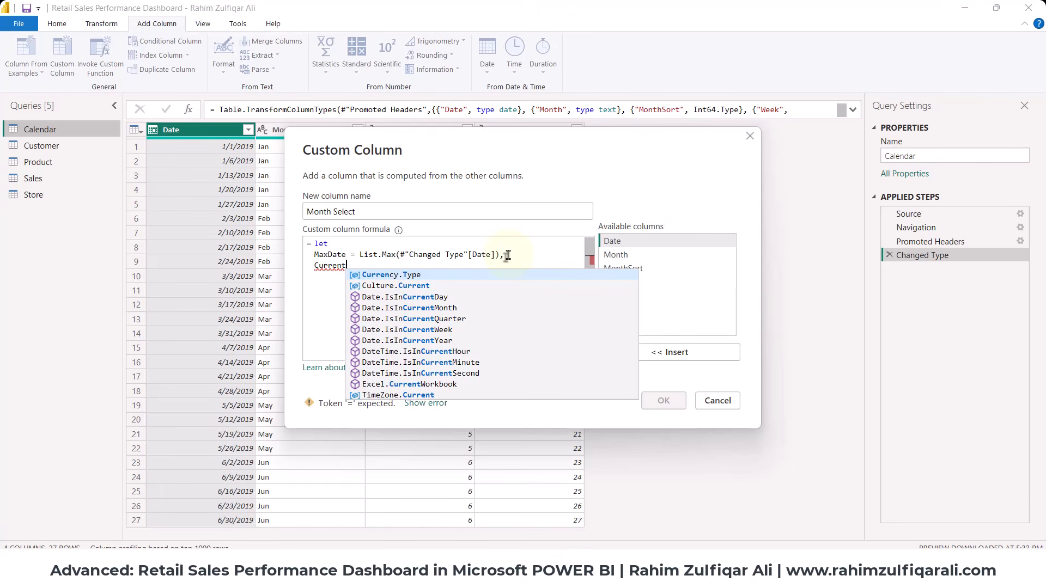
type("Month")
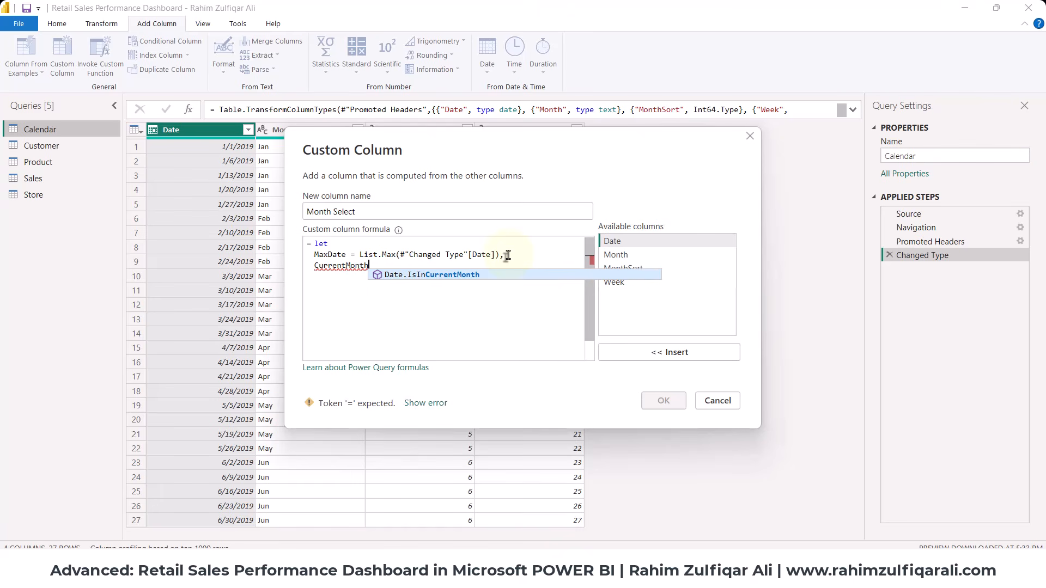
type(" = ")
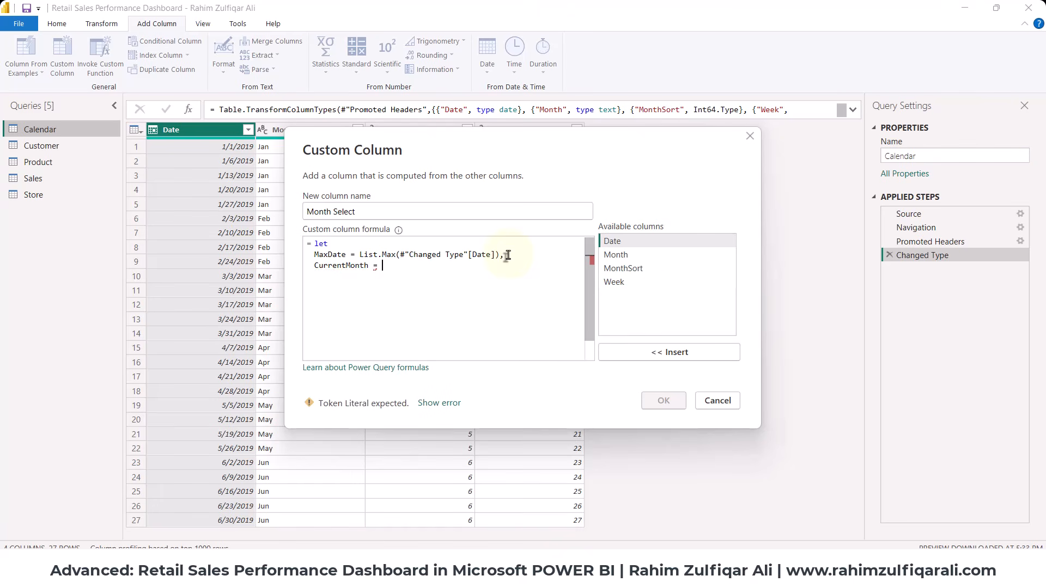
type("Date.")
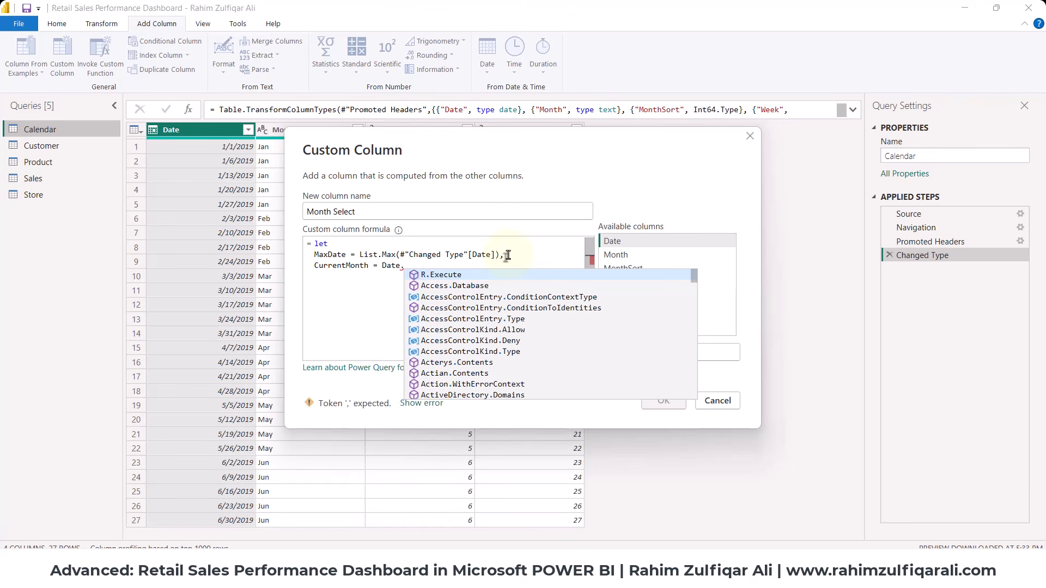
type("Start")
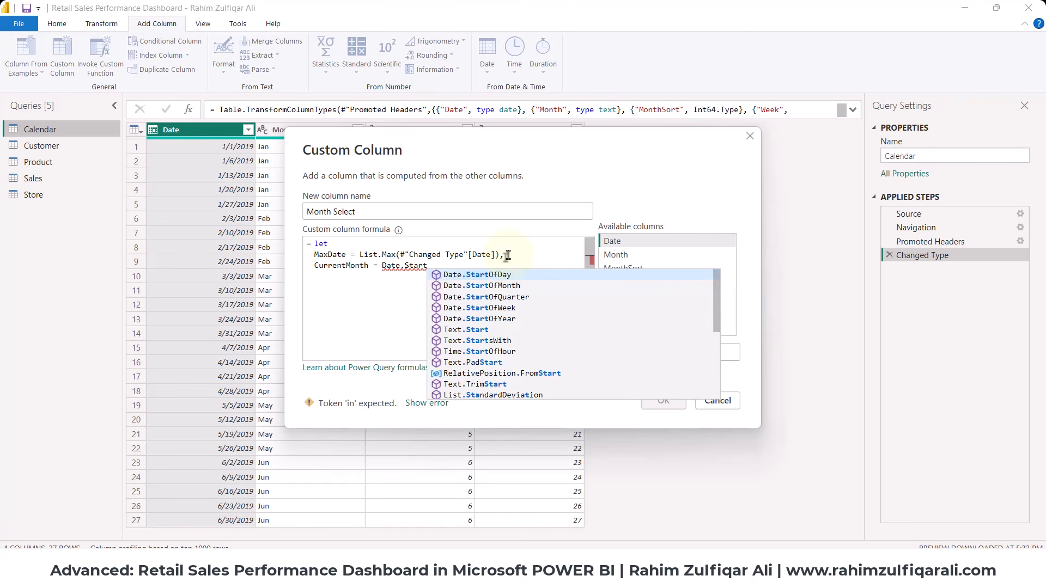
key("Down")
key("Tab")
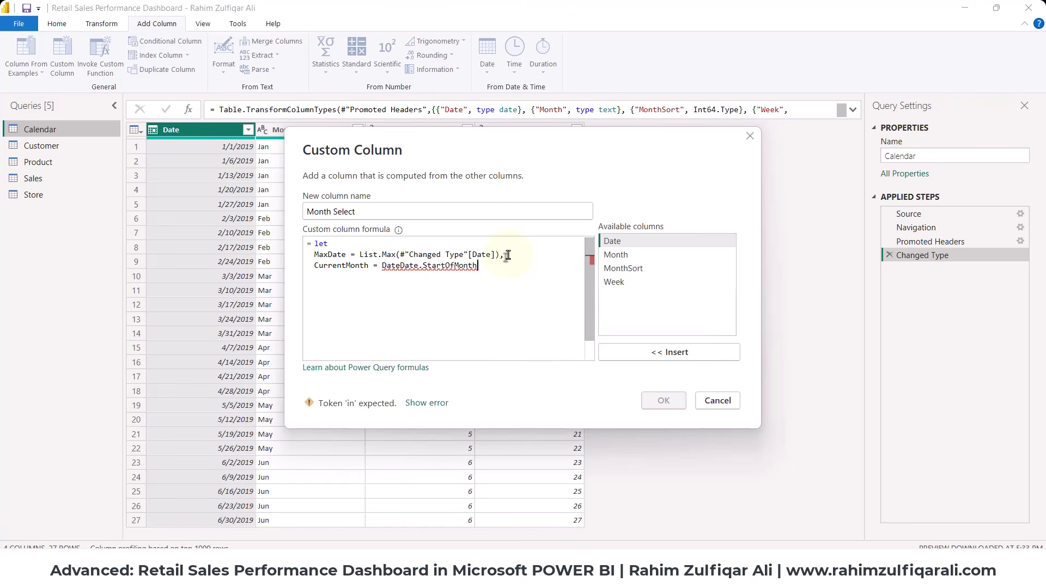
key("Left")
key("Left")
key("Left")
key("Left")
key("Left")
key("Left")
key("Left")
key("Left")
key("Left")
key("Left")
key("Left")
key("Left")
key("Left")
key("Left")
key("Left")
key("Left")
key("Left")
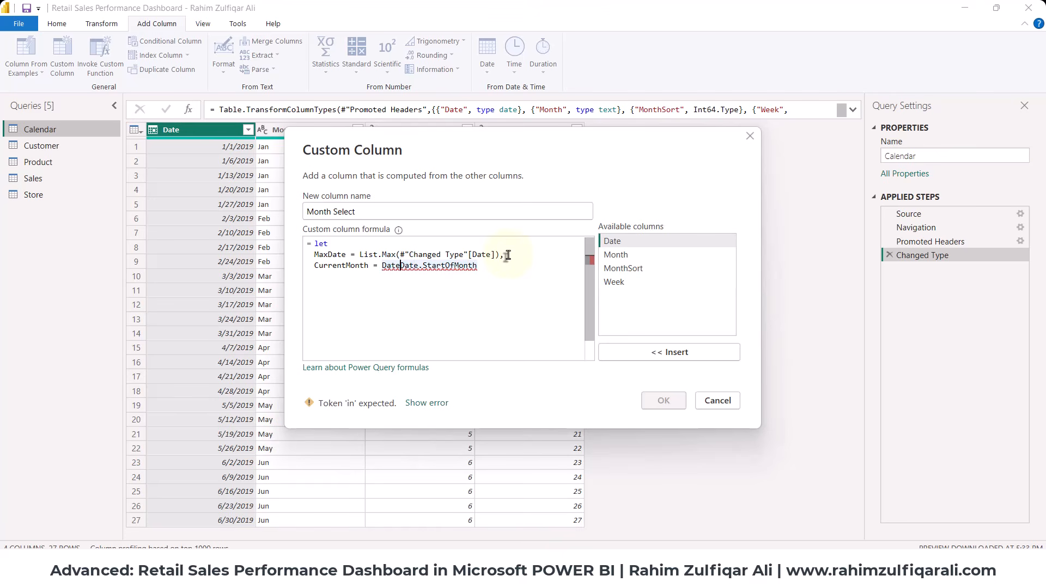
key("BackSpace")
key("BackSpace")
key("BackSpace")
key("BackSpace")
type("(Max")
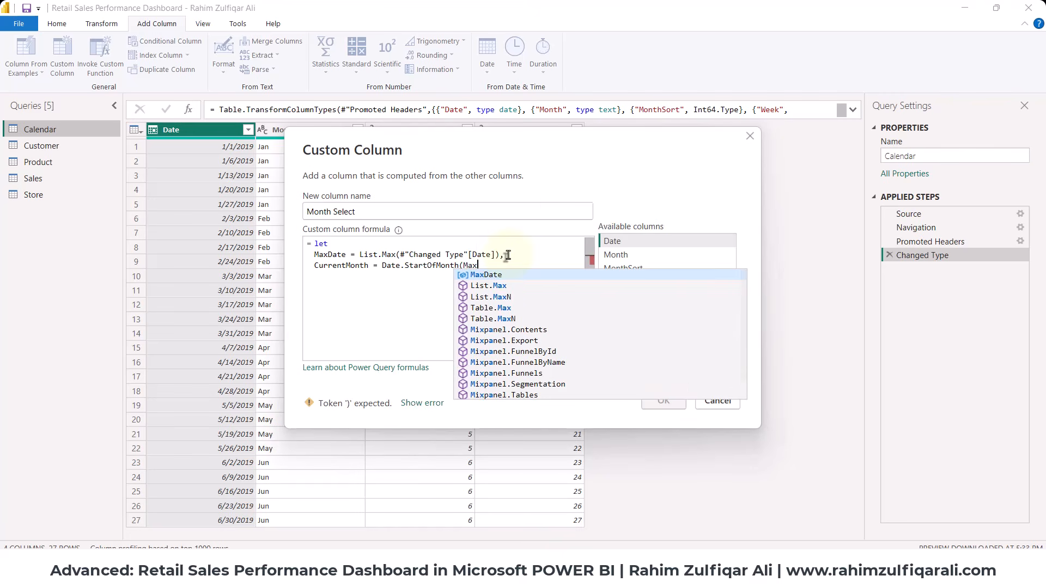
key("Tab")
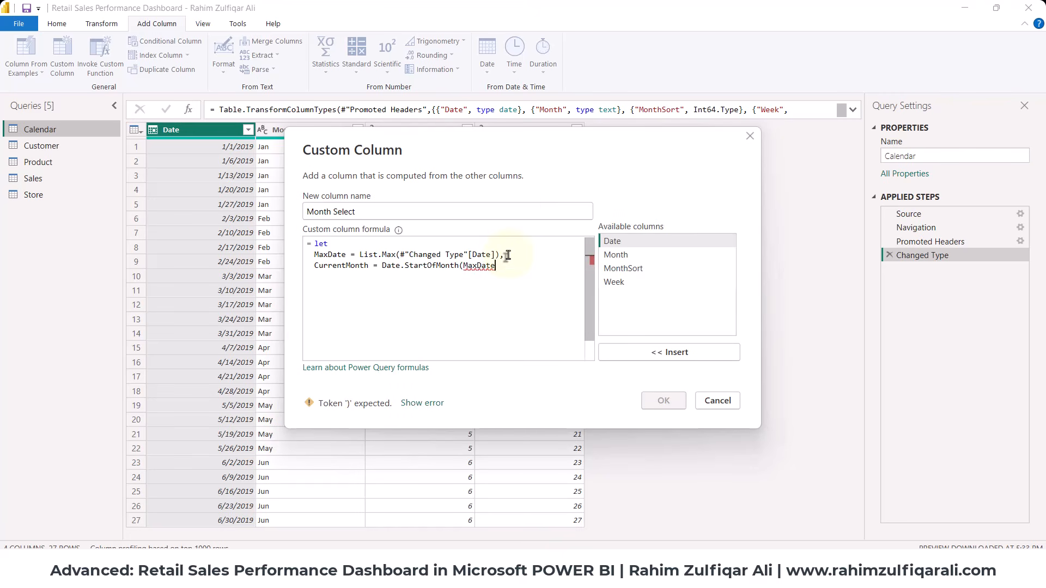
type("),")
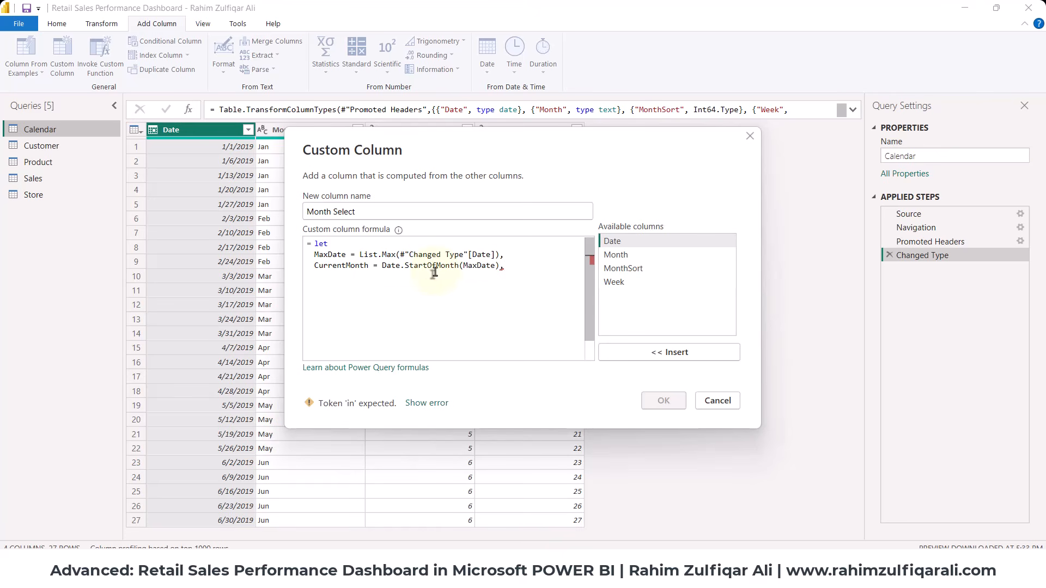
Define the variable PriorMonth = Date.AddMonths(CurrentMonth,-1) on a new line of the formula, ending with a comma.
key("Return")
type("PriorMno")
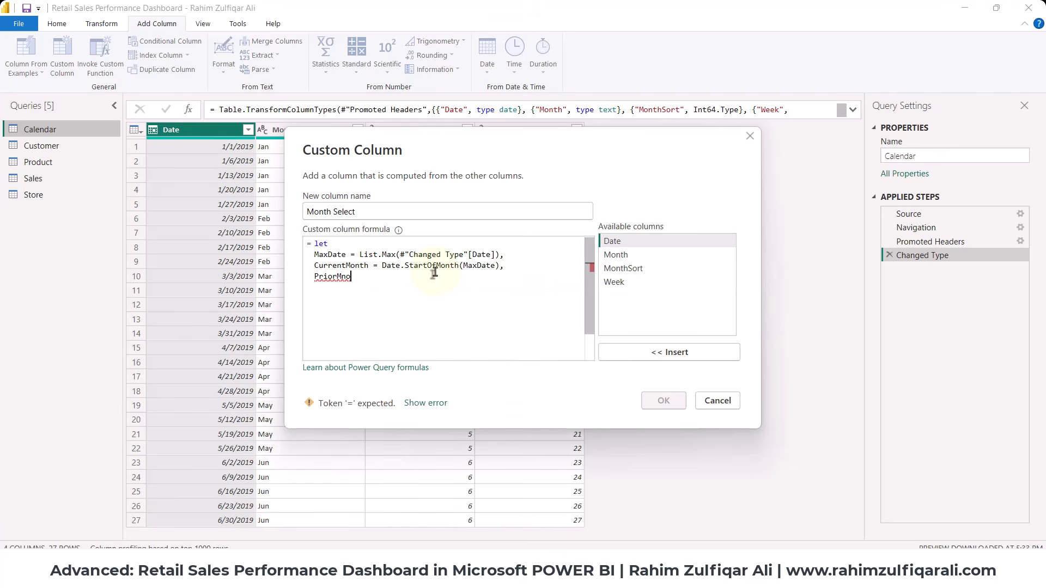
key("BackSpace")
key("BackSpace")
type("onth = ")
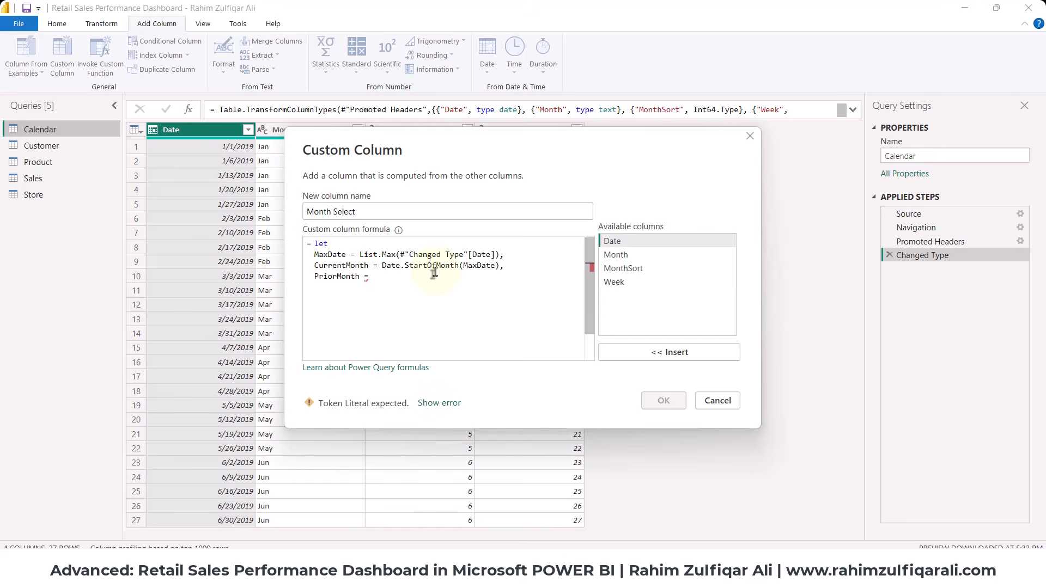
type("Dateadd")
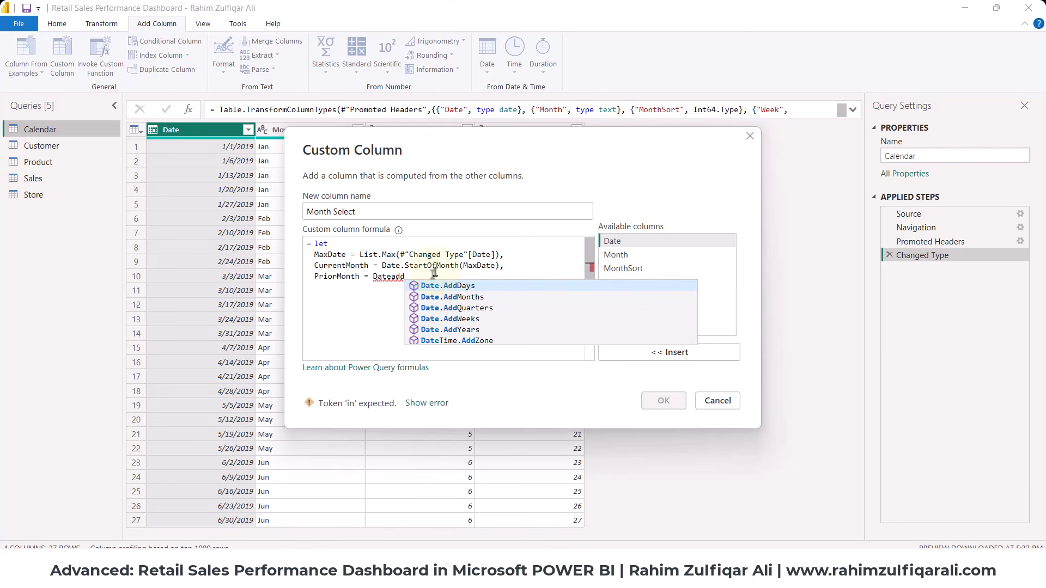
key("Down")
key("Tab")
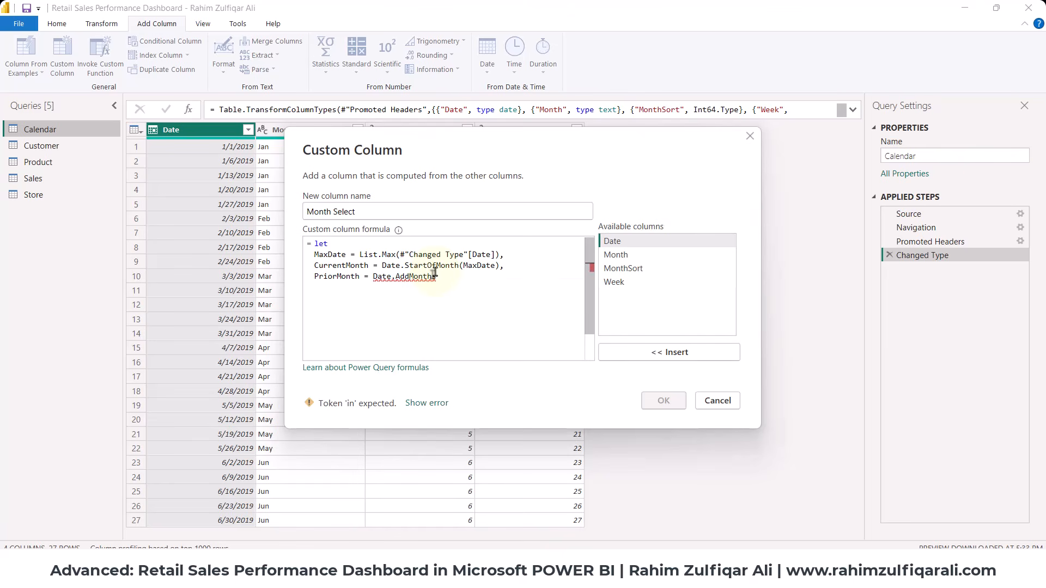
type("(")
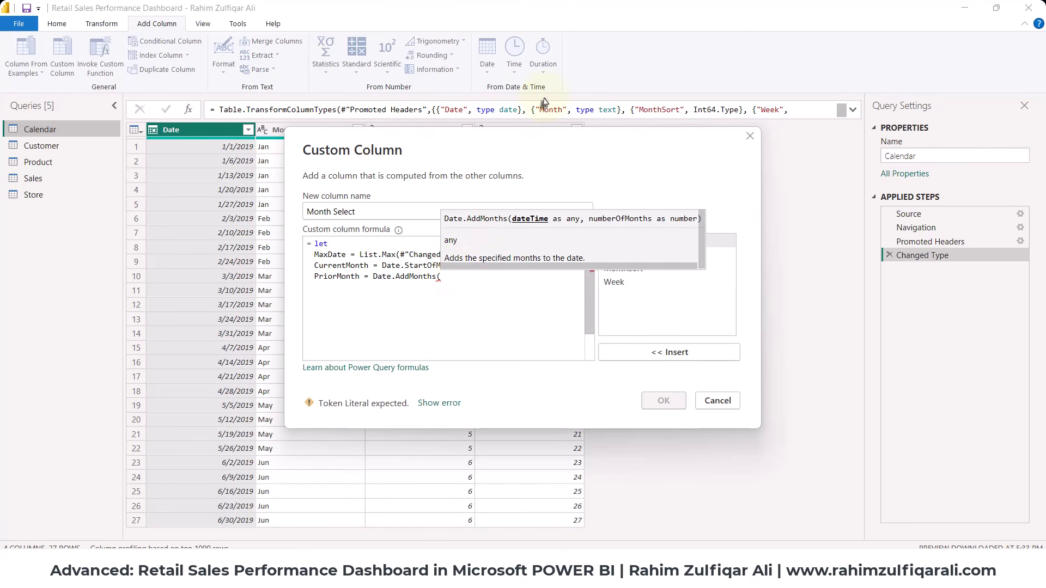
type("Current")
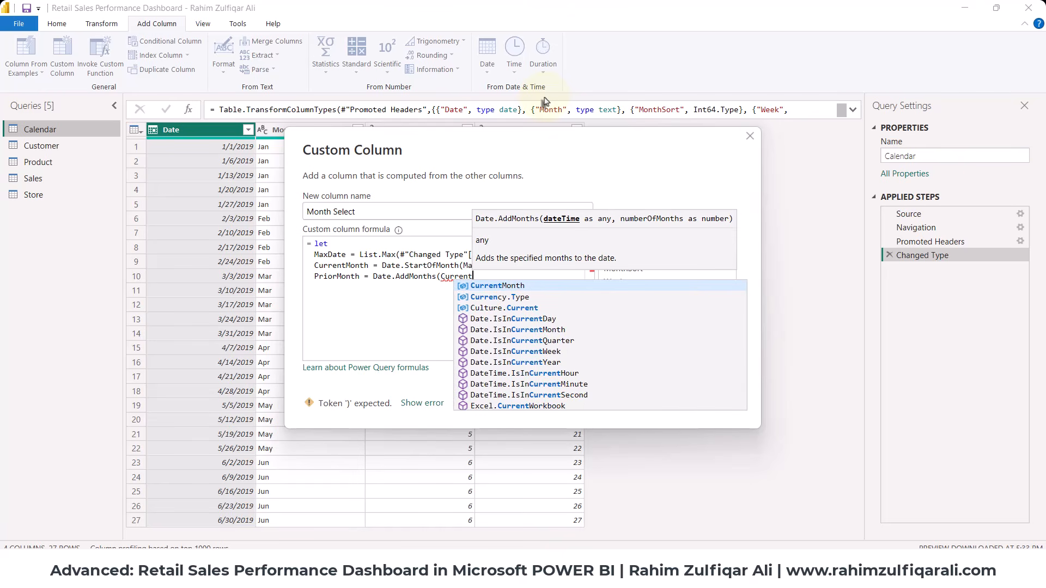
key("Tab")
type(",-")
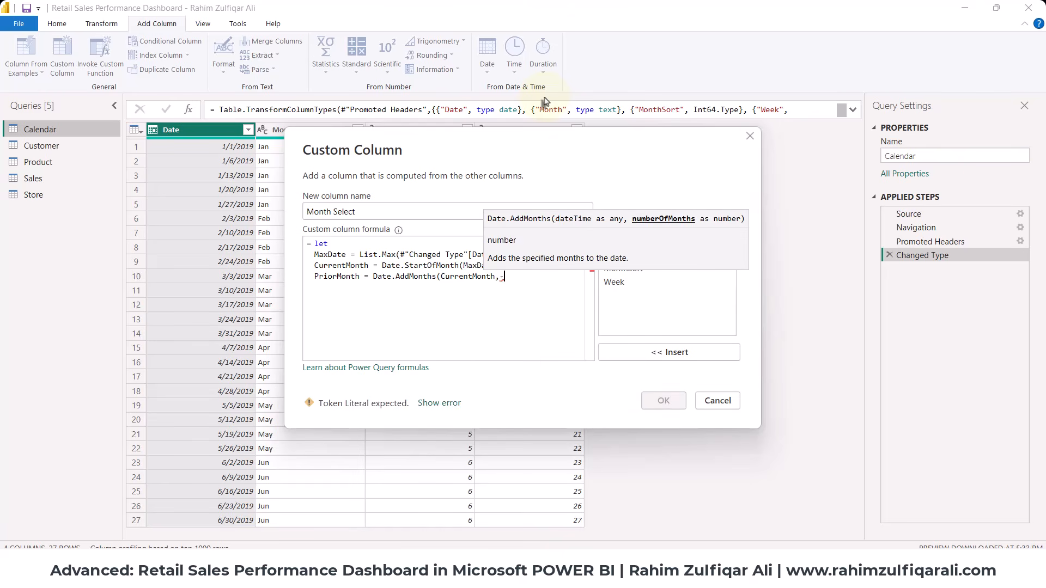
type("1),")
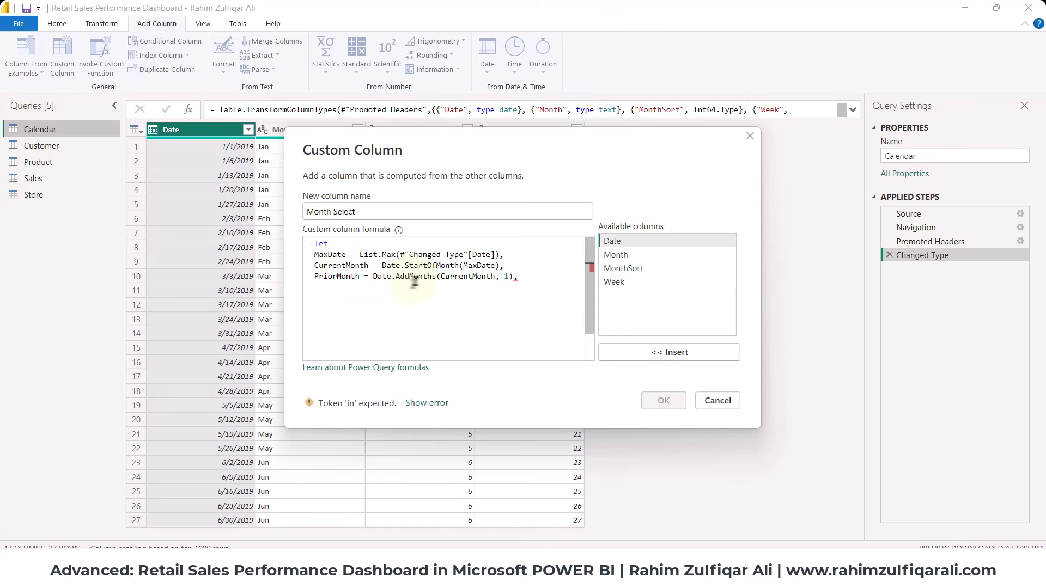
Define the variable RowMonth = Date.StartOfMonth([Date]) on the next formula line, removing the duplicated "Date" and leaving no trailing comma.
mouse_move(463, 278)
type("RowMon")
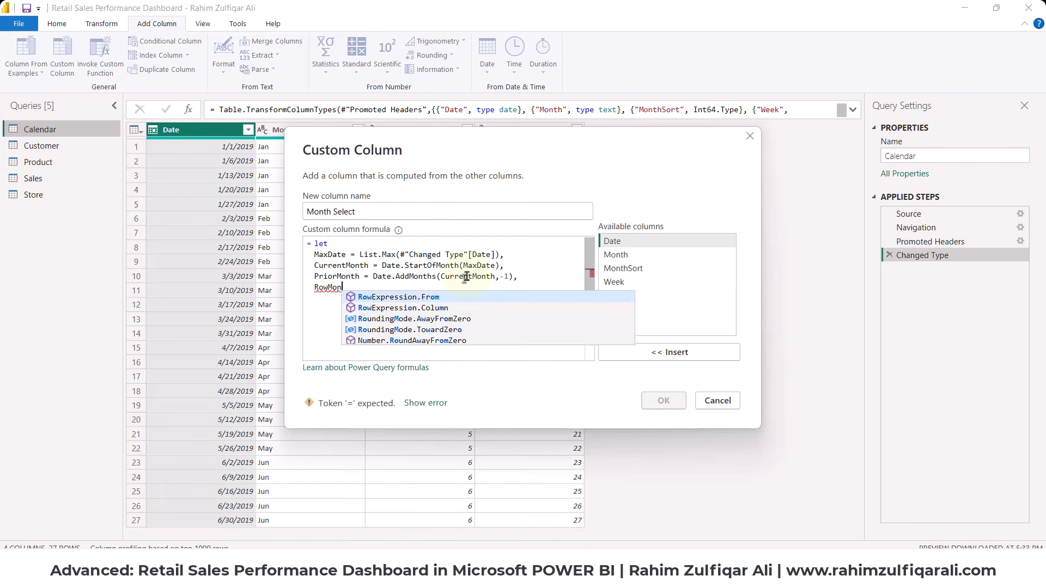
type("th = ")
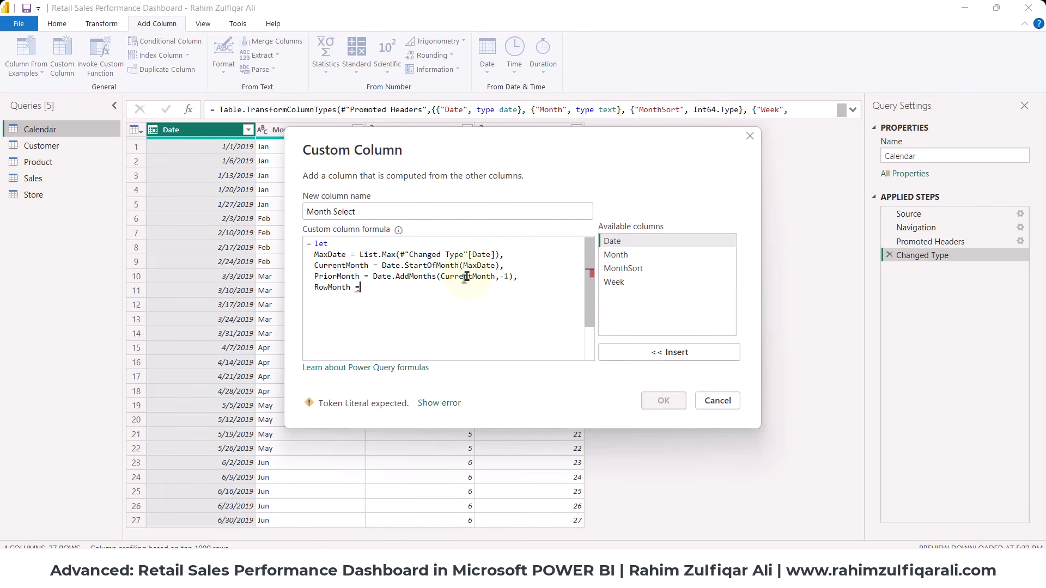
type("Date.")
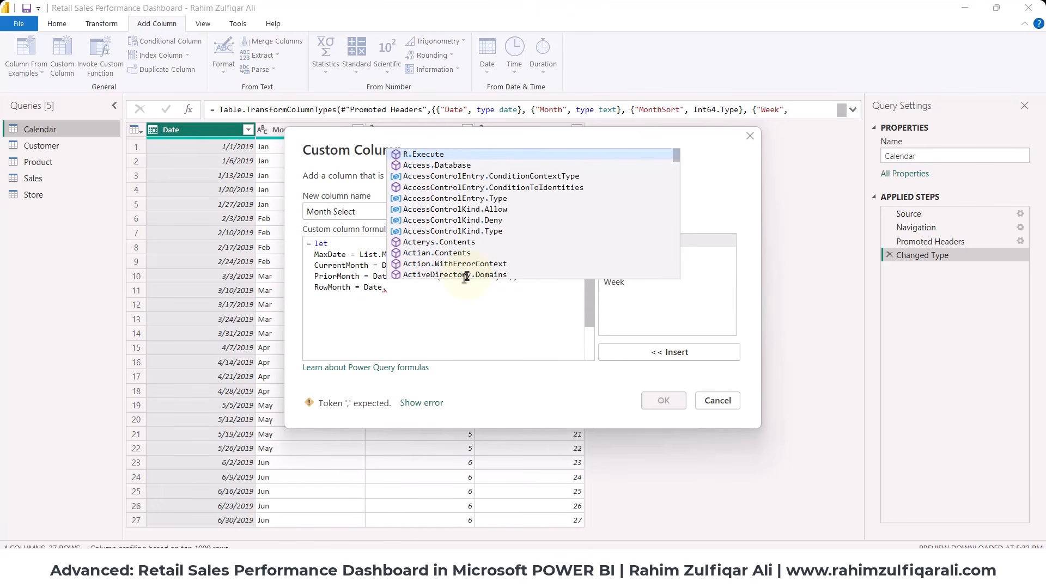
type("start")
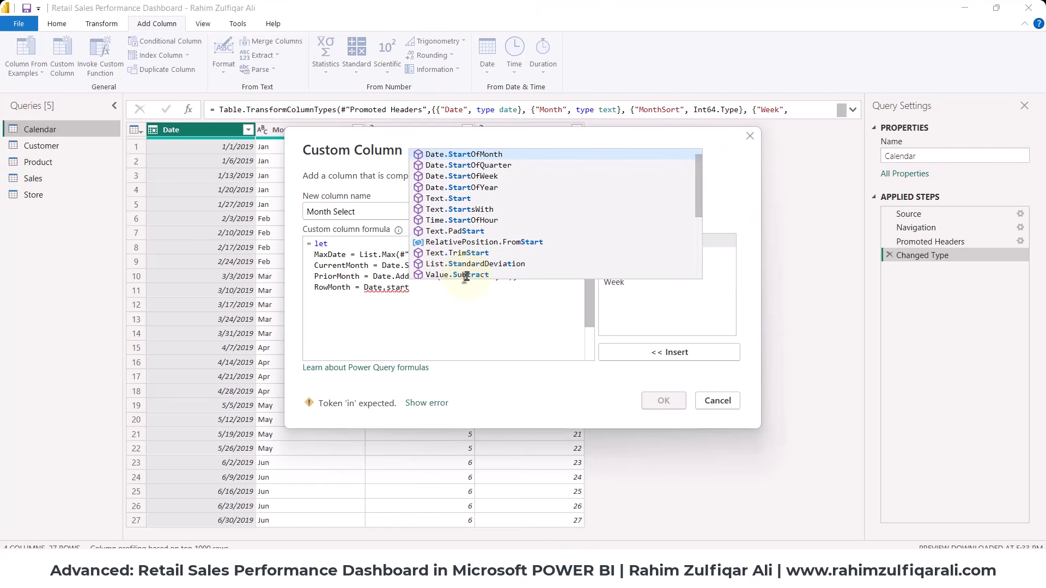
key("Down")
key("Up")
key("Tab")
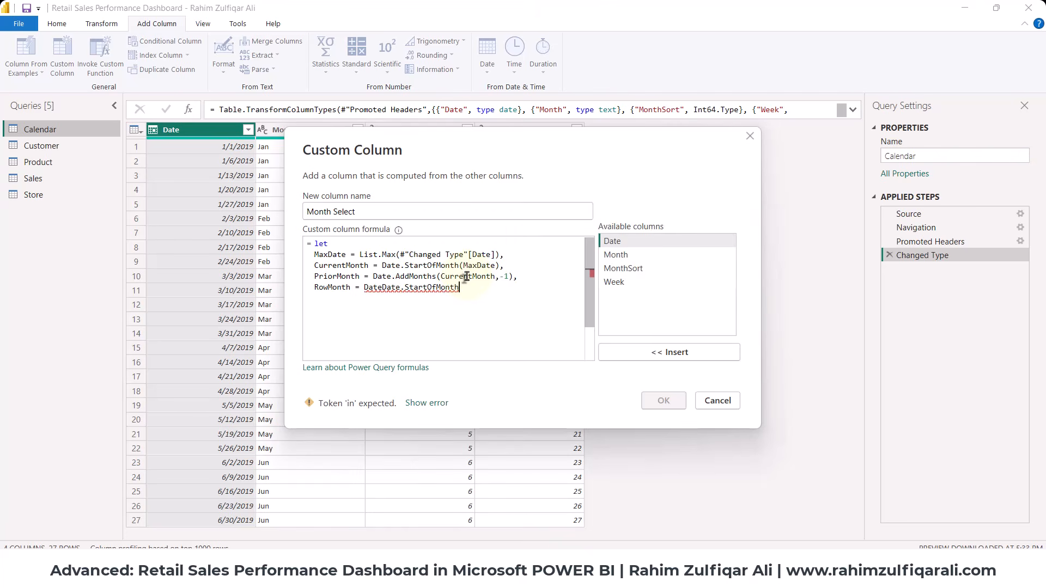
type("(")
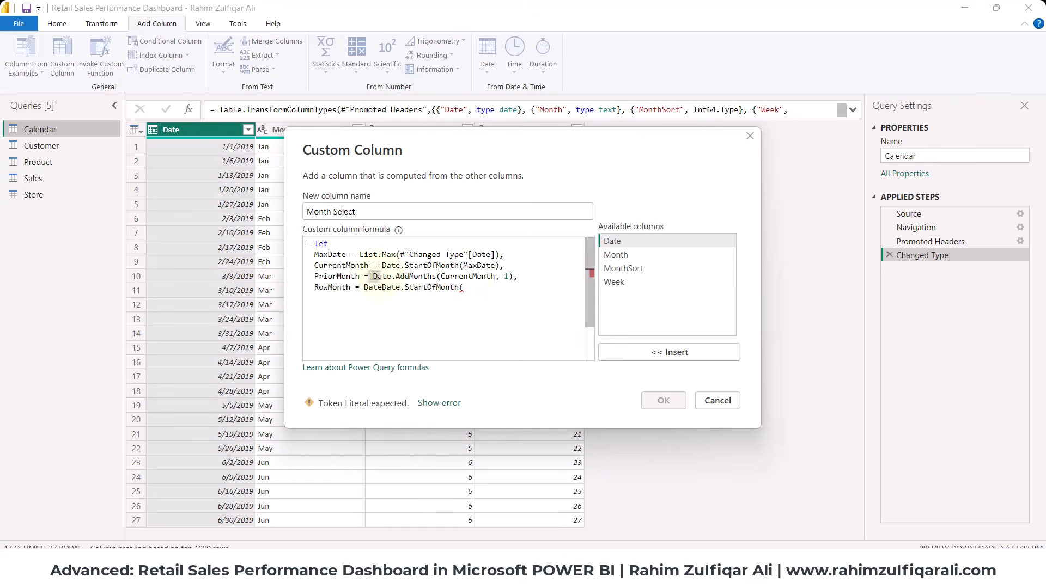
left_click_drag(381, 287, 364, 287)
key("BackSpace")
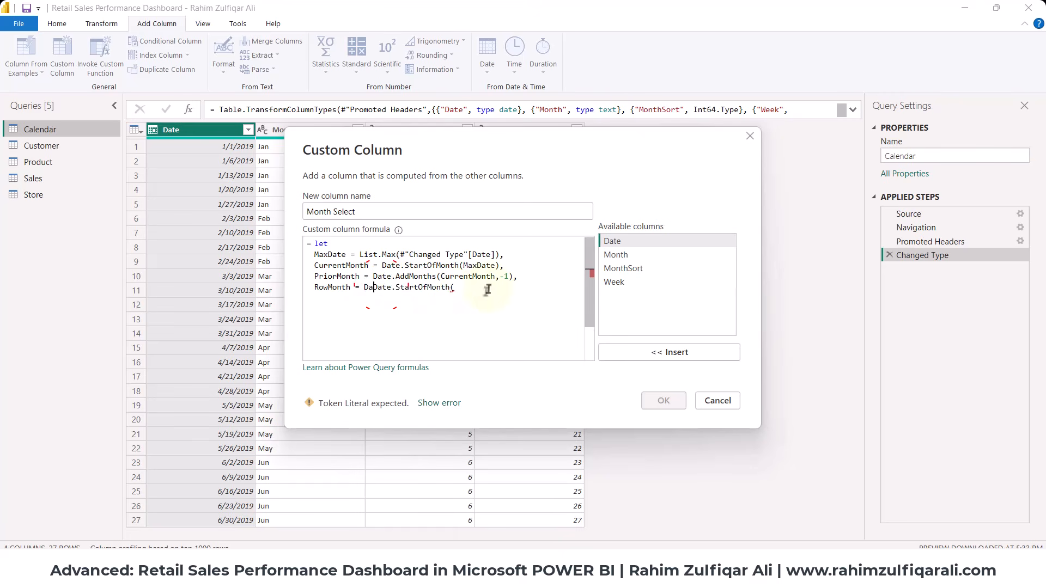
left_click(462, 290)
type("[")
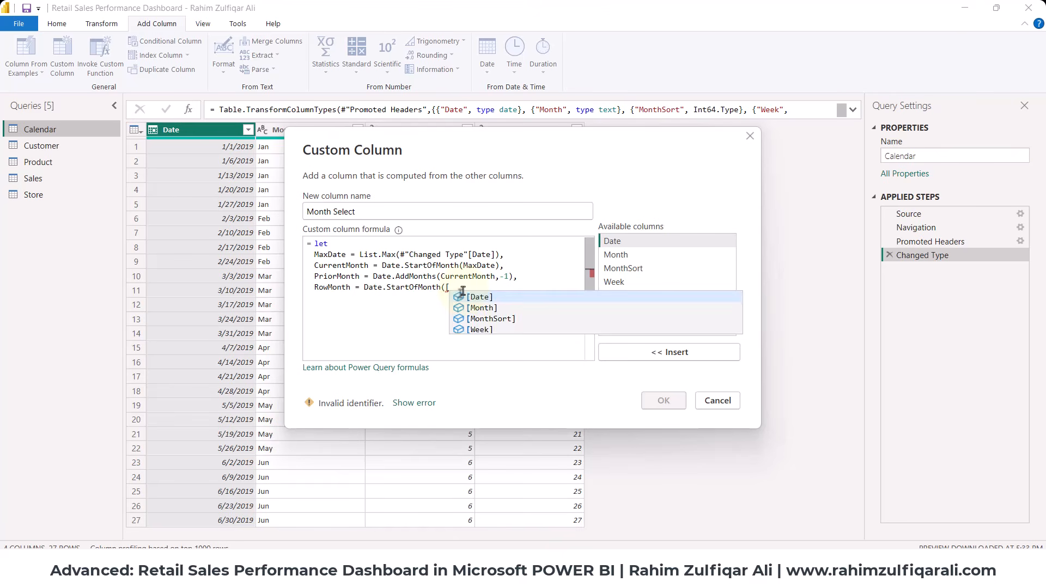
type("Date])")
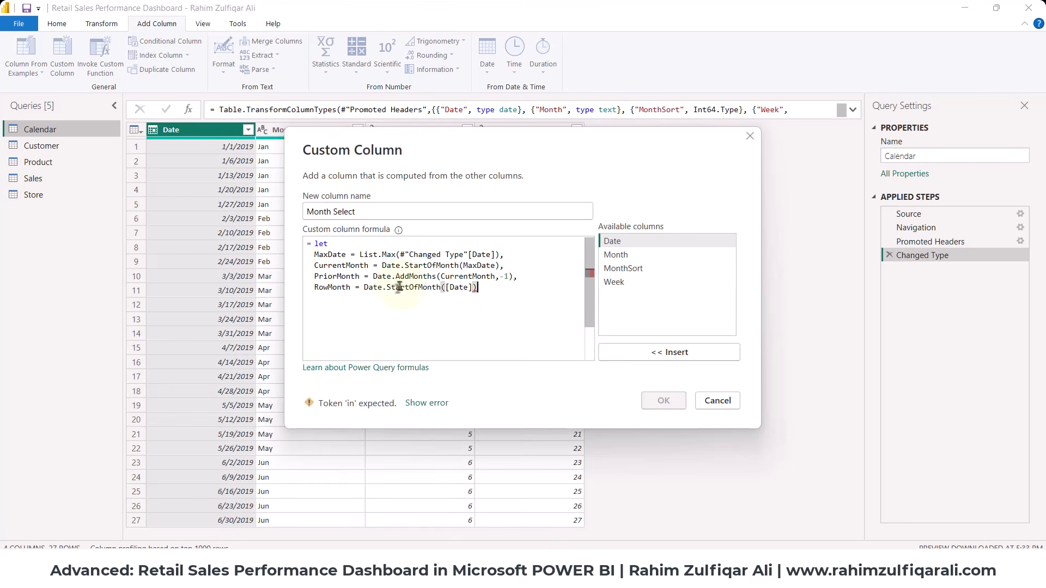
Close the let variable list with the keyword in on its own line below RowMonth.
mouse_move(319, 277)
left_mouse_down()
mouse_move(457, 290)
mouse_move(321, 287)
left_mouse_up()
left_click(458, 291)
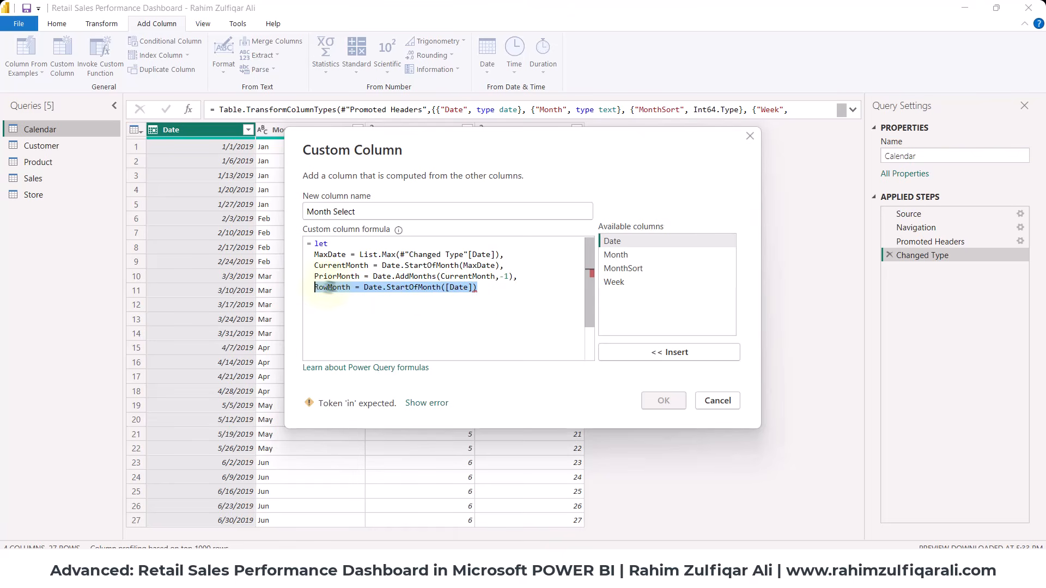
left_click(408, 294)
key("Return")
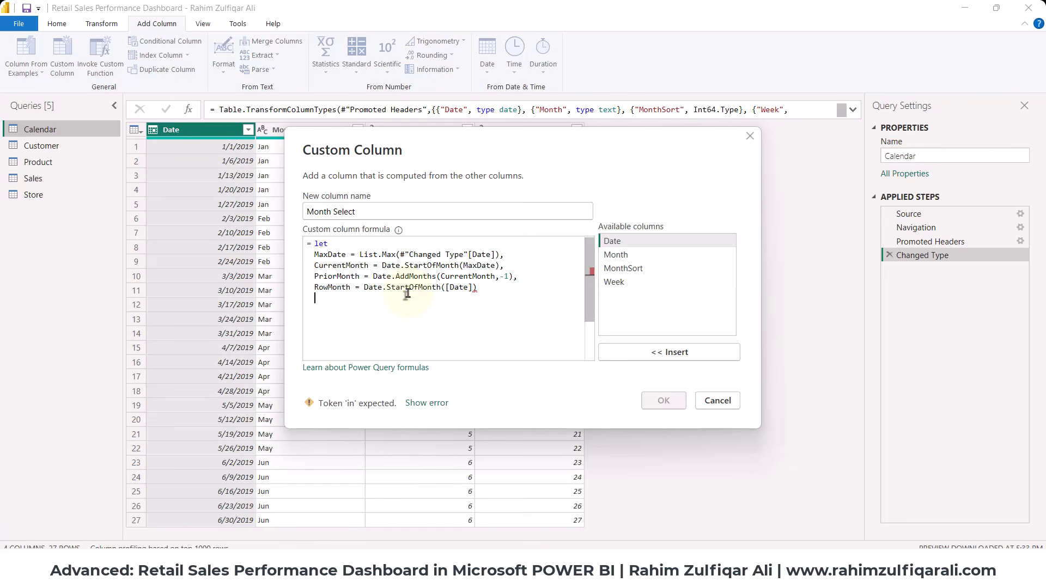
type("in")
key("Escape")
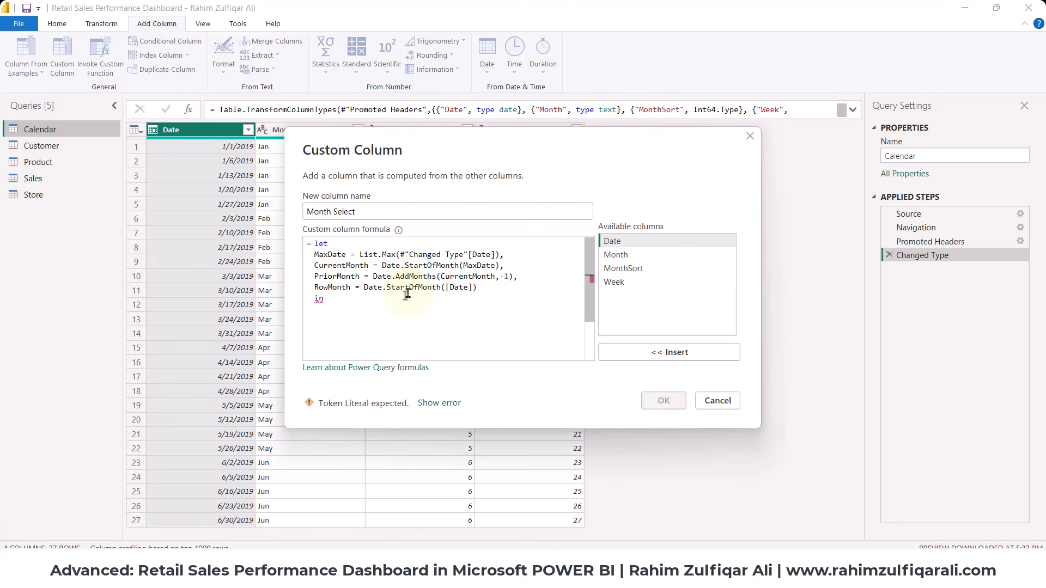
Add the condition if RowMonth = CurrentMonth then "Current" on a new line below in.
key("Return")
type("if Row")
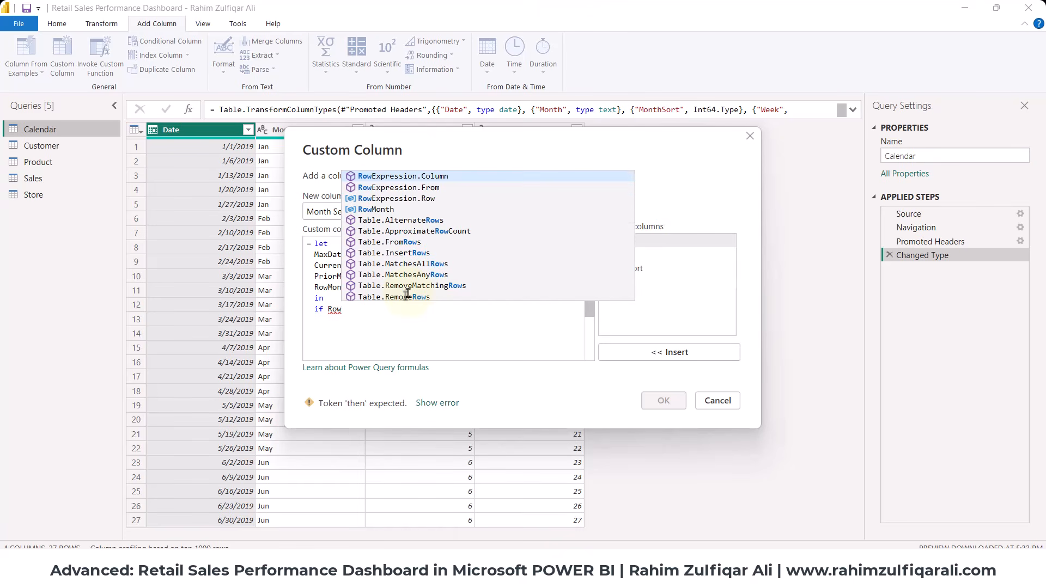
key("Down")
key("Down")
key("Down")
key("Tab")
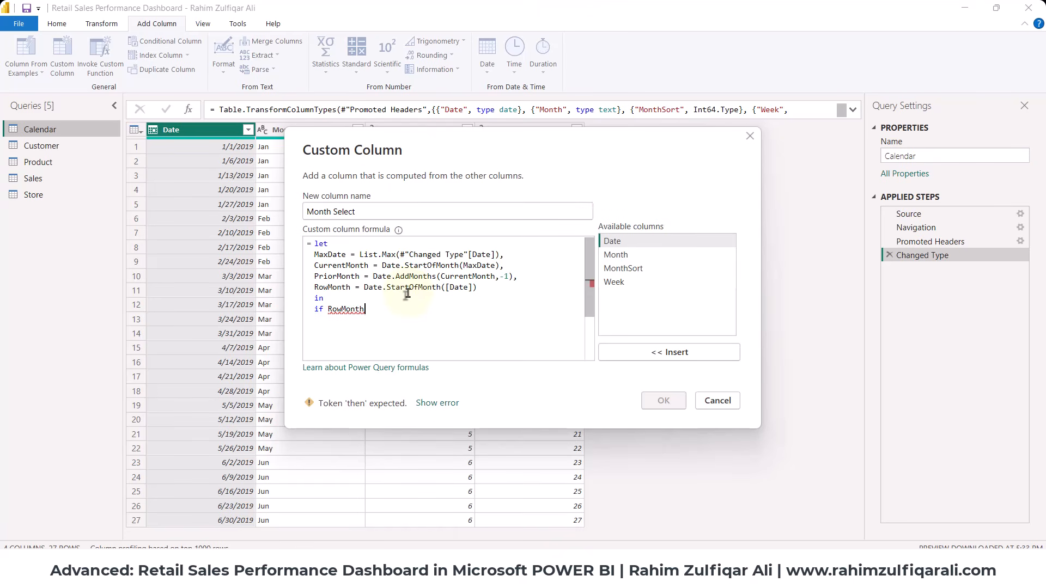
type("= Curre")
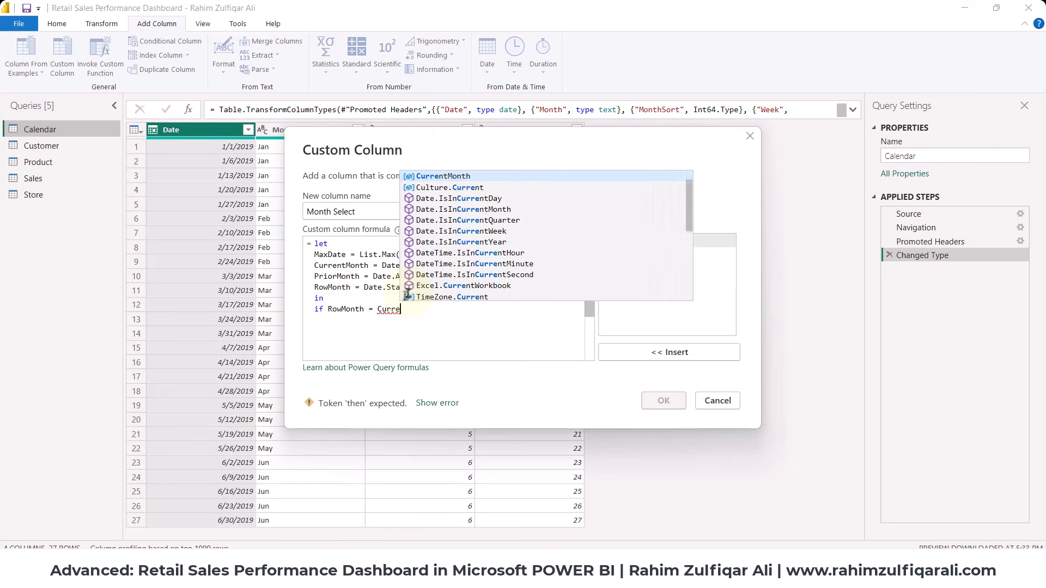
key("Tab")
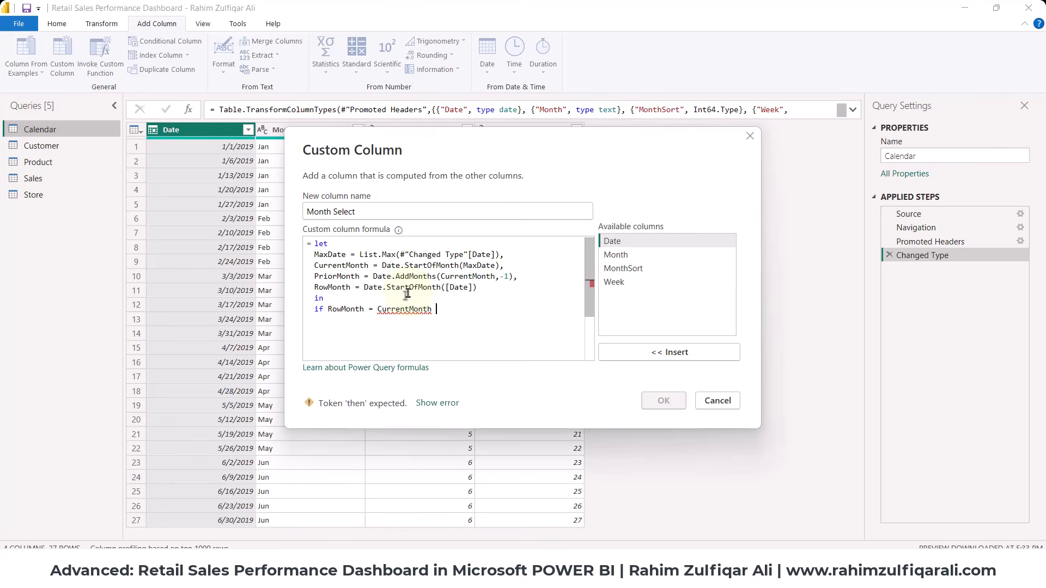
type("then \"C")
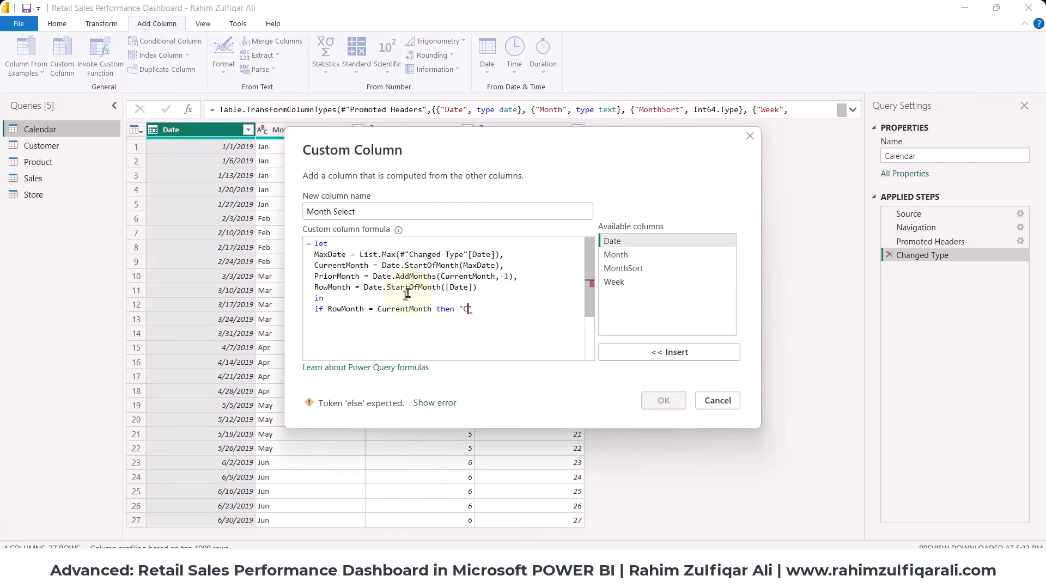
type("urrent\"")
Add the second condition else if RowMonth = PriorMonth then "Prior" on the next line.
key("Return")
type("else ")
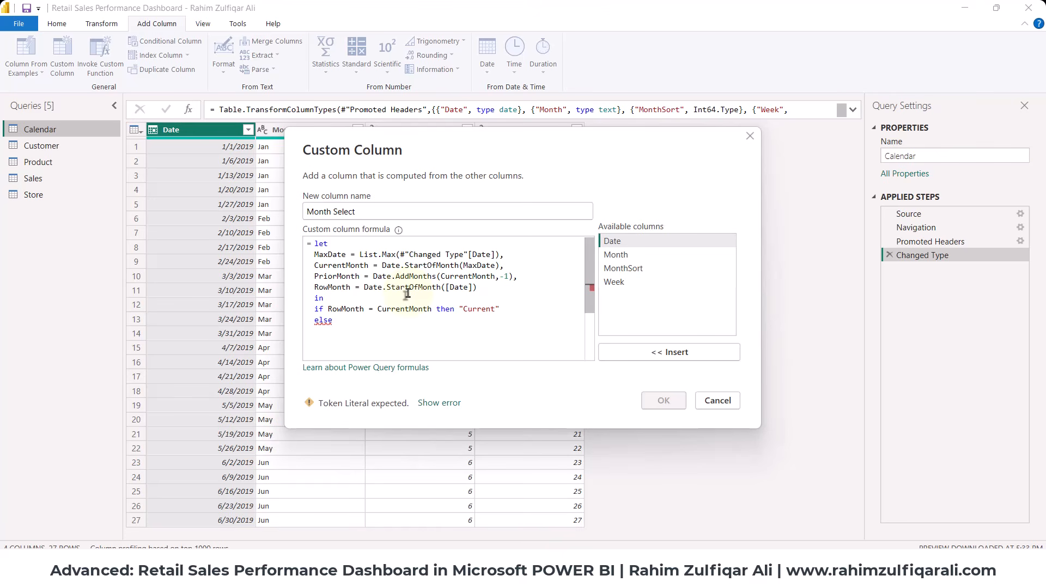
type("if Row")
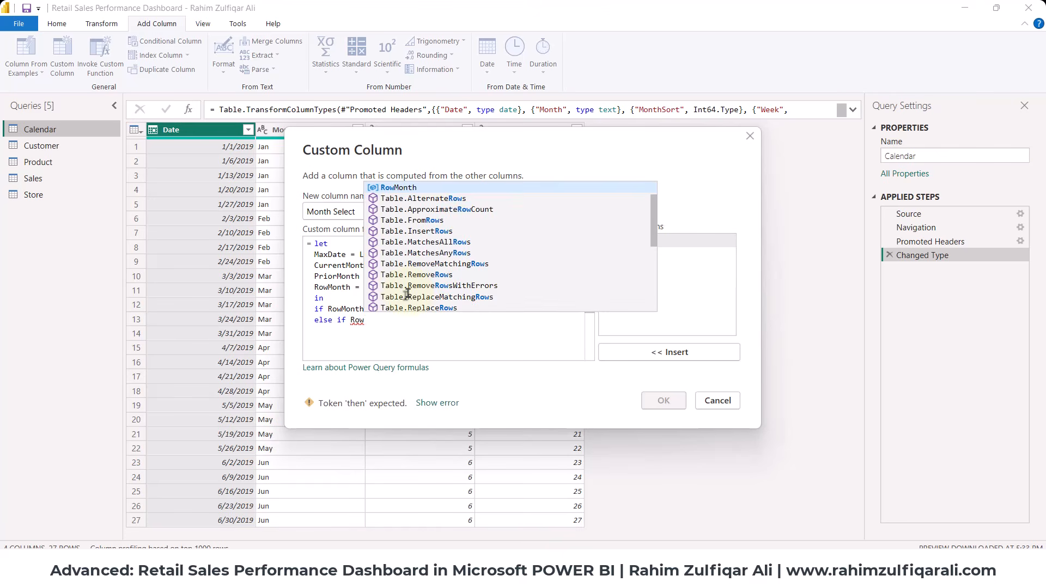
key("Tab")
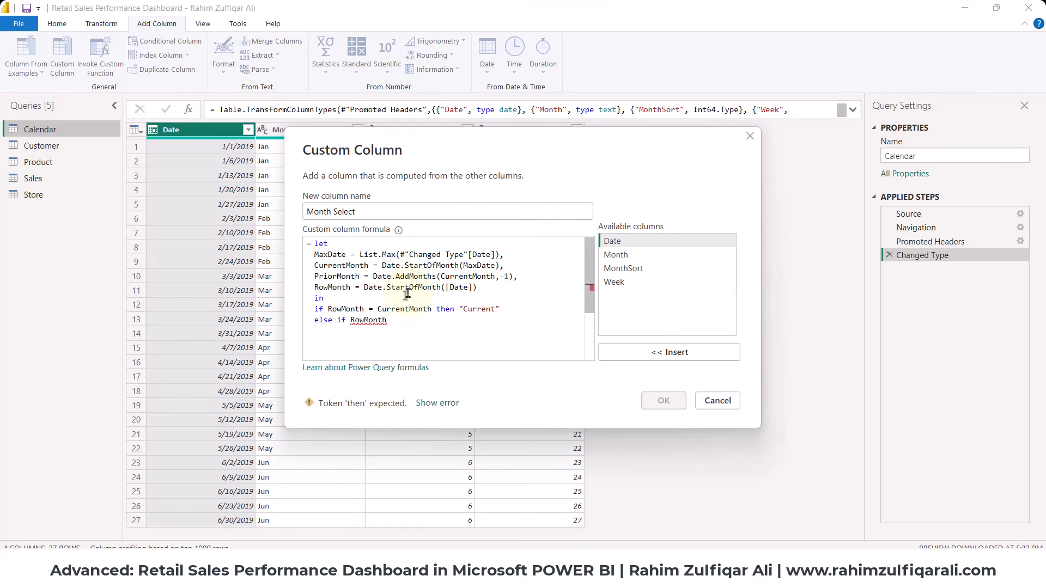
type("= Prior")
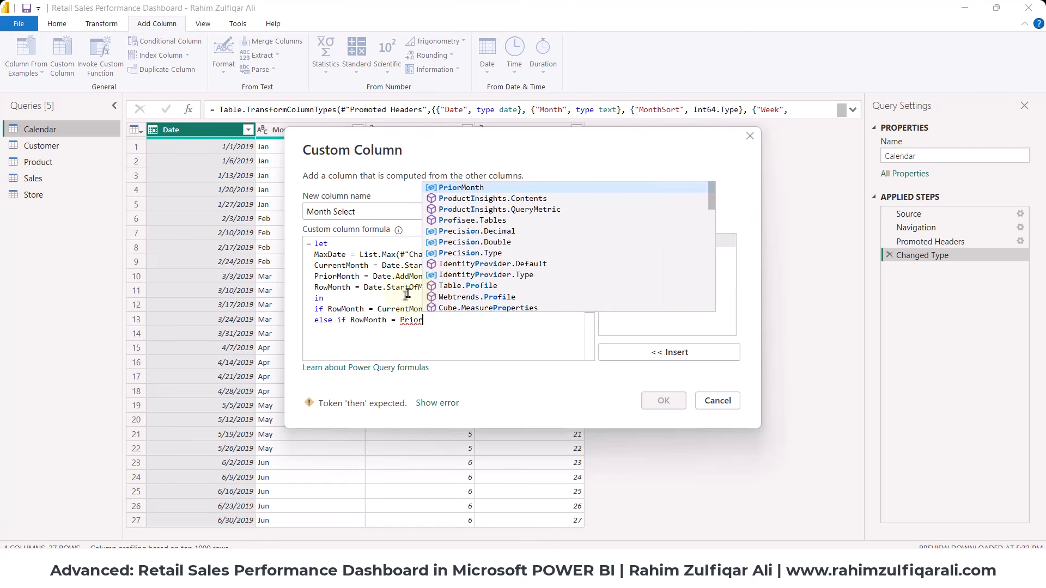
key("Tab")
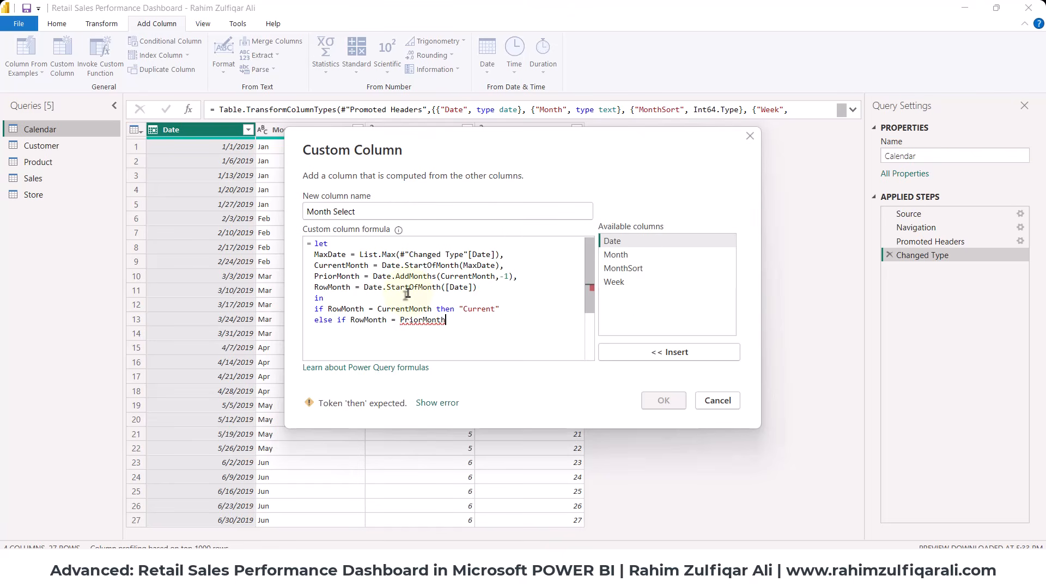
type("then \"")
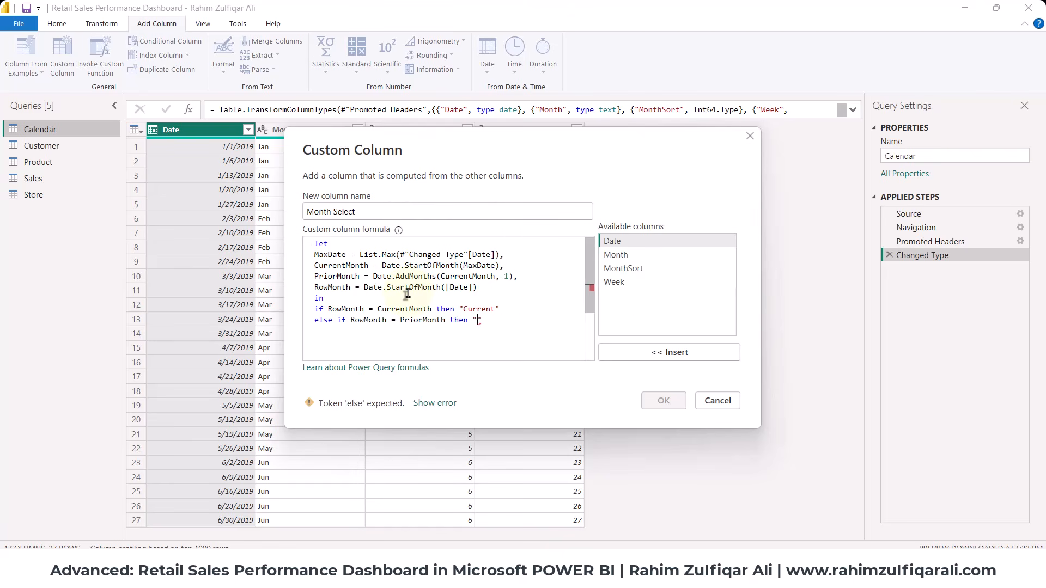
type("Prior")
Add the final branch else Date.ToText([Date],"MMM") on a new line below the Prior condition.
key("Return")
type("else ")
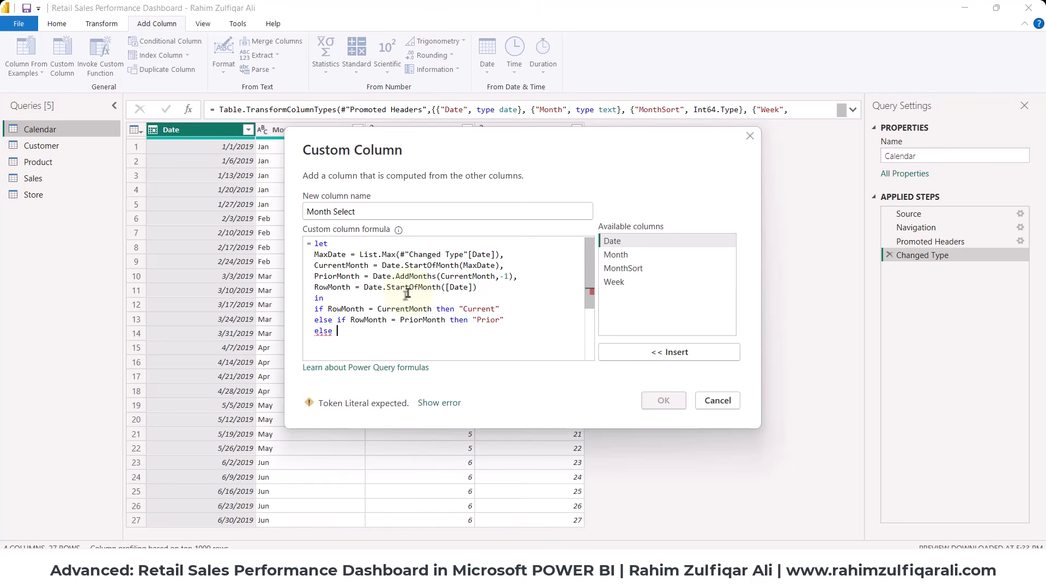
type("D")
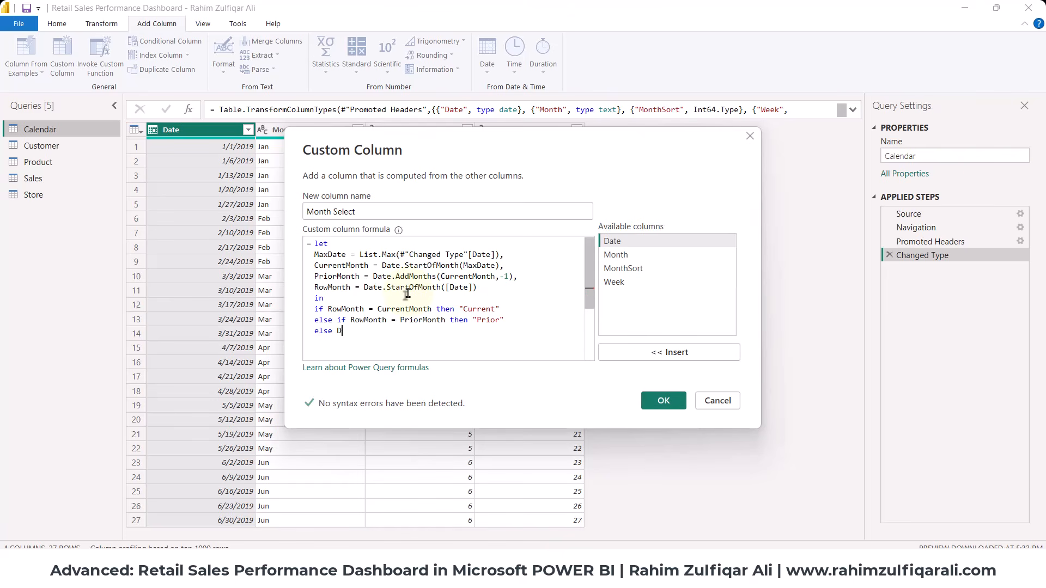
type("ate.ToText([")
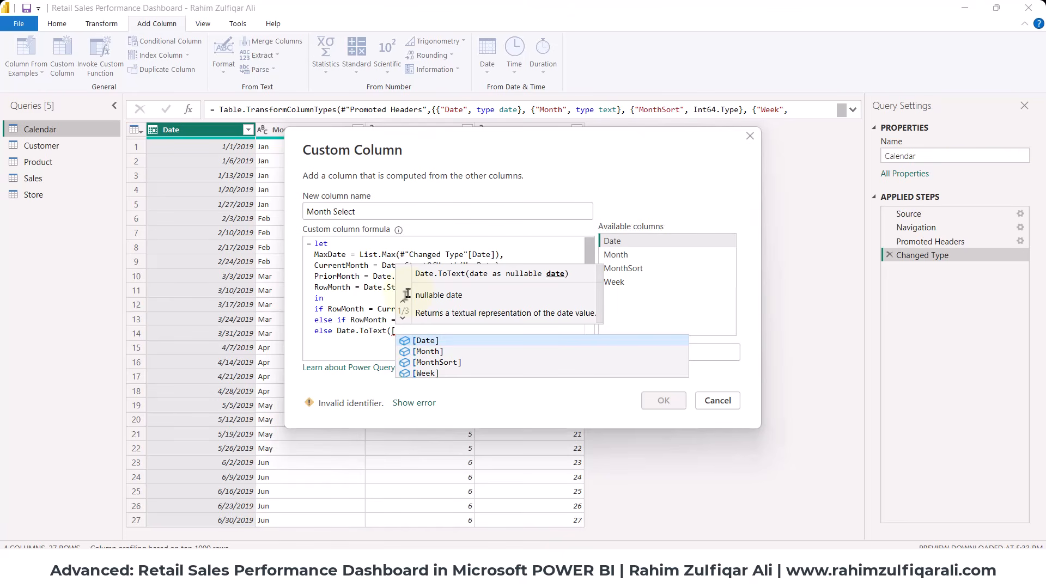
key("Tab")
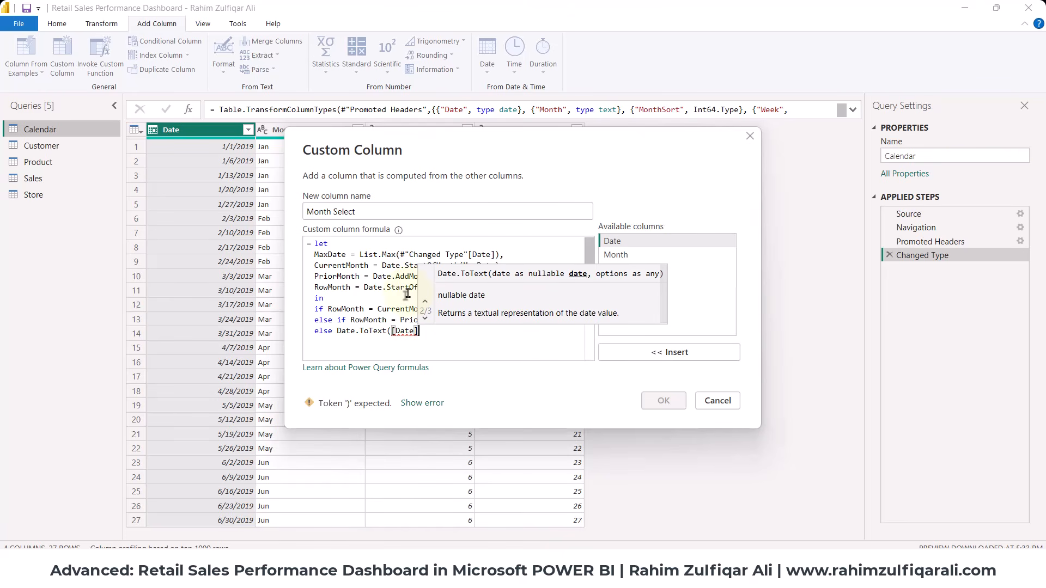
type(",")
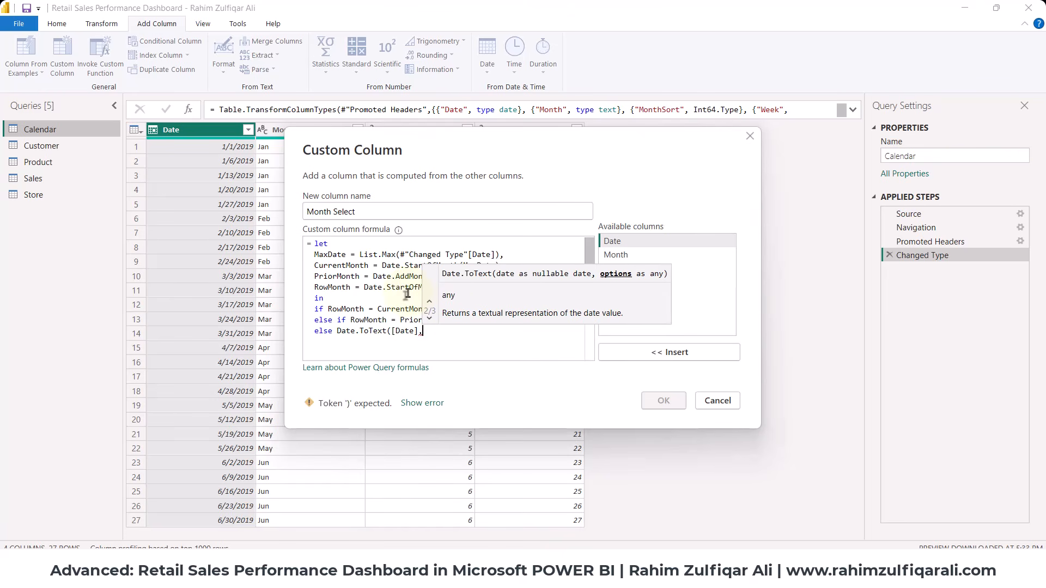
type("\"")
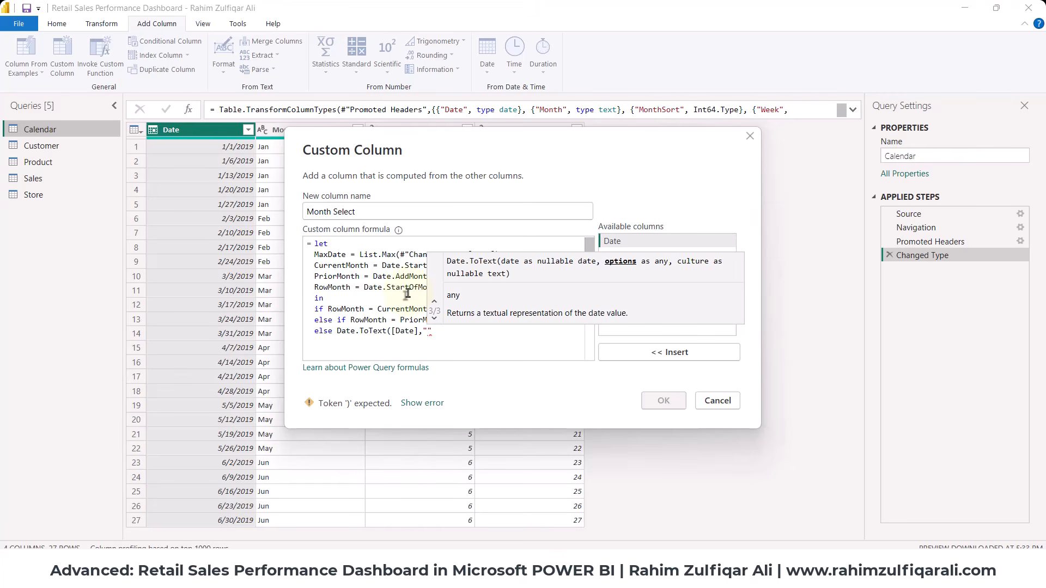
type("MMM\"")
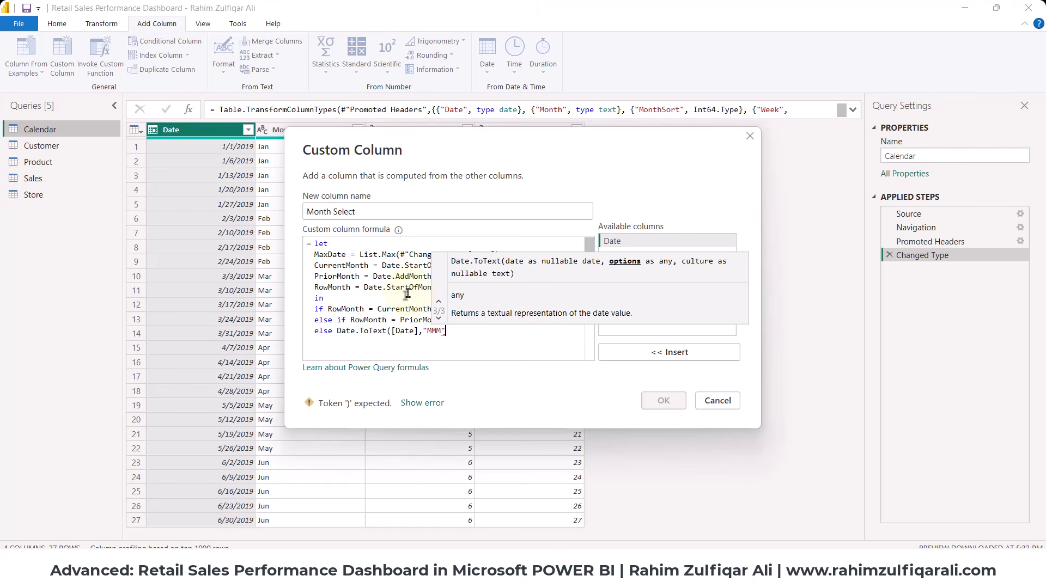
type(")")
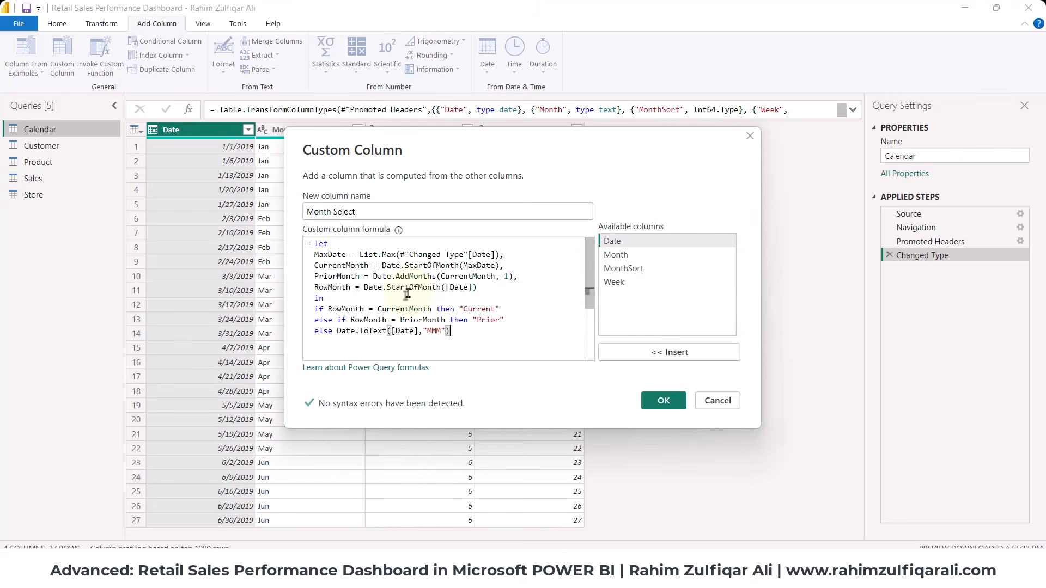
Review the Current, Prior and else branches of the formula, and create the Month Select column in the Calendar table.
left_click_drag(312, 309, 497, 309)
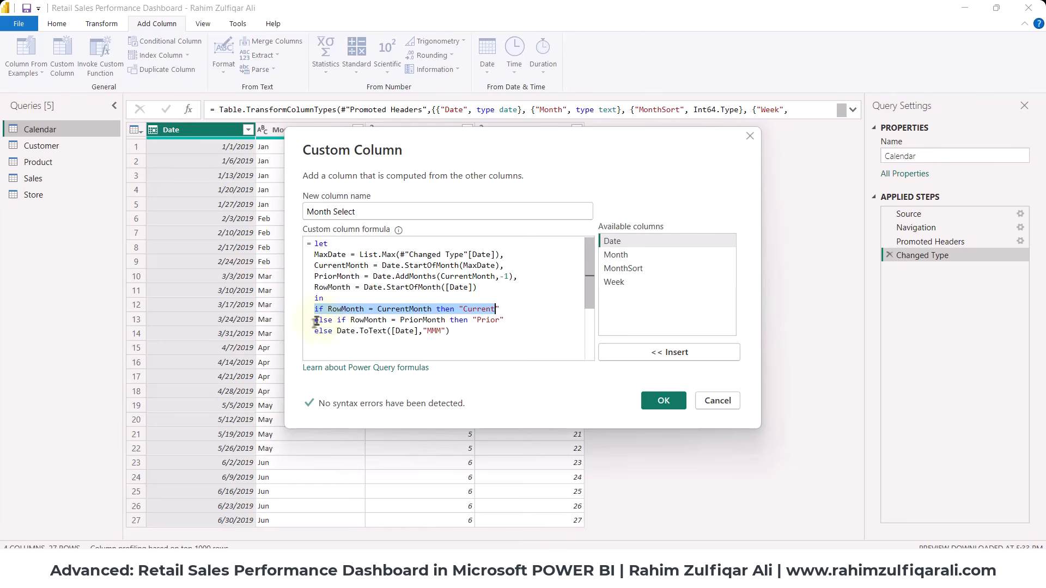
left_click_drag(314, 320, 501, 321)
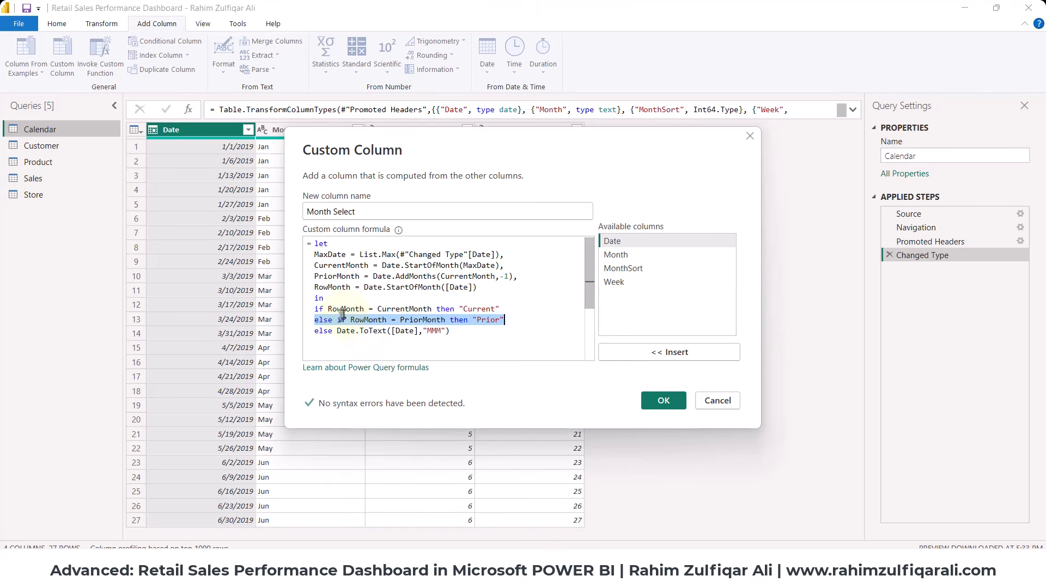
mouse_move(343, 312)
left_click(358, 332)
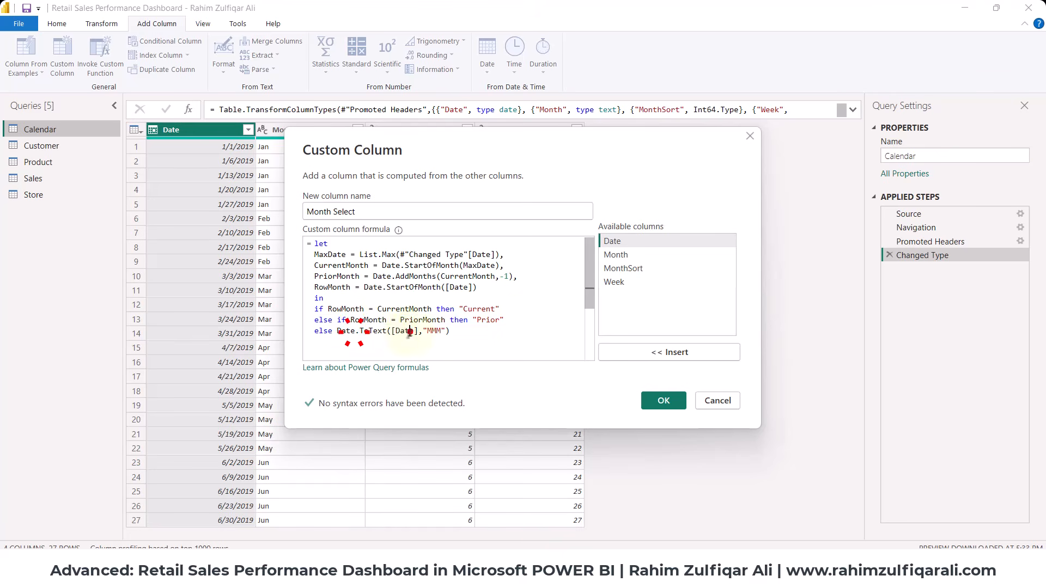
left_click(475, 333)
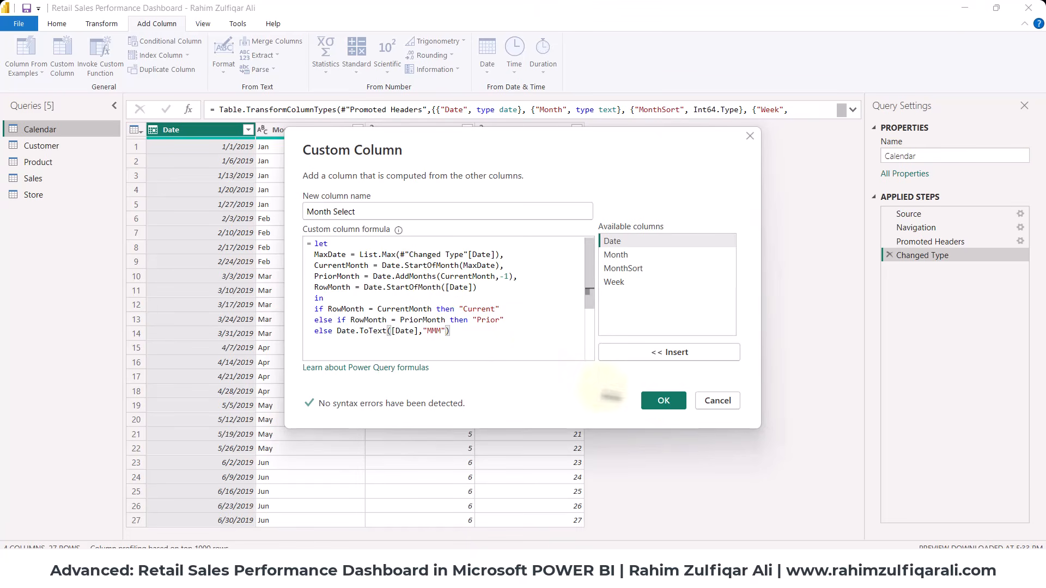
left_click(663, 401)
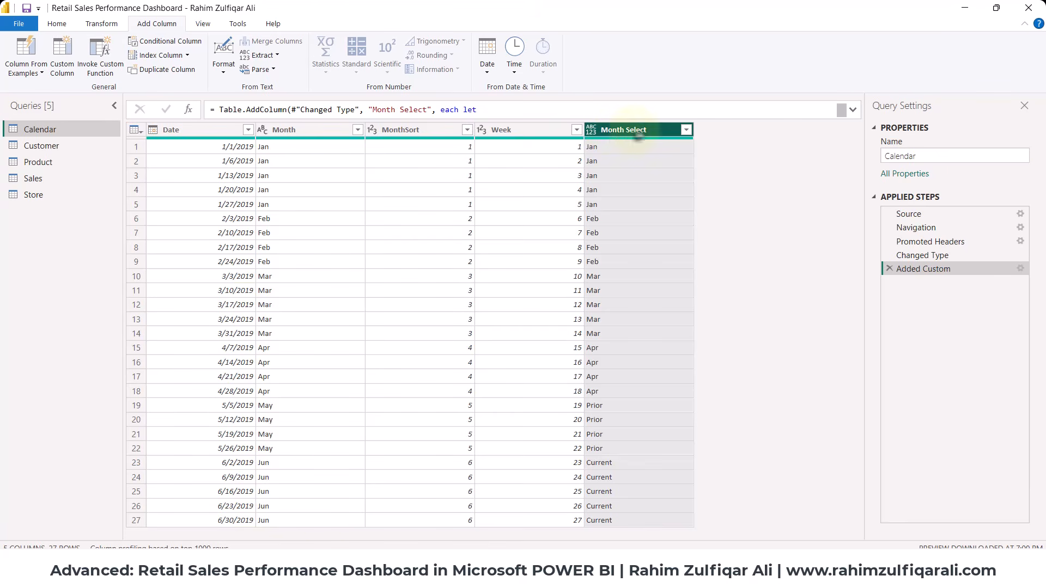
Compare the Month and Month Select values across the Calendar rows to check the Current, Prior and month-name labels.
left_click(617, 232)
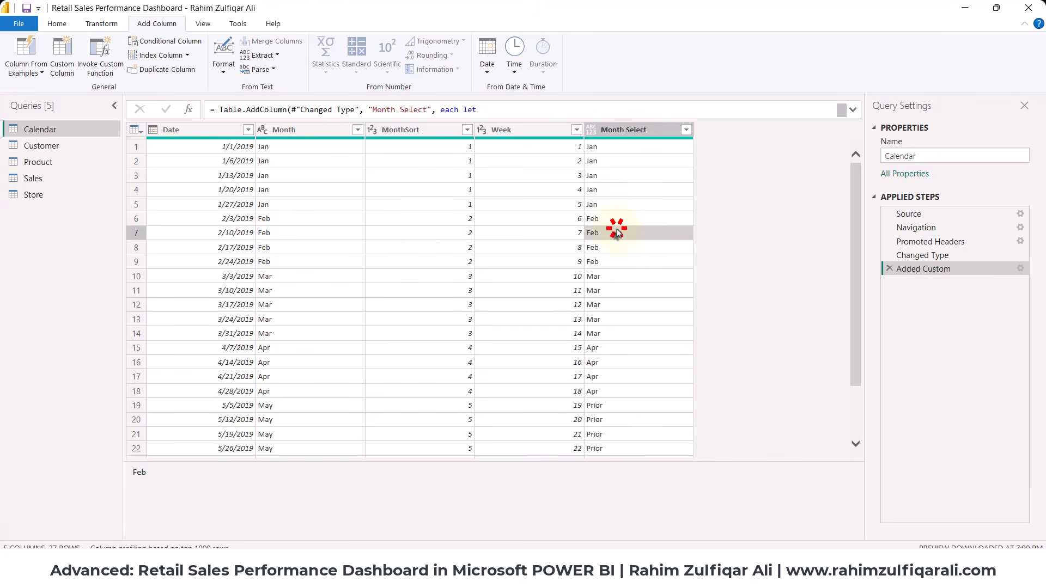
left_click(333, 186)
left_click(641, 203)
left_click(282, 322)
left_click(613, 376)
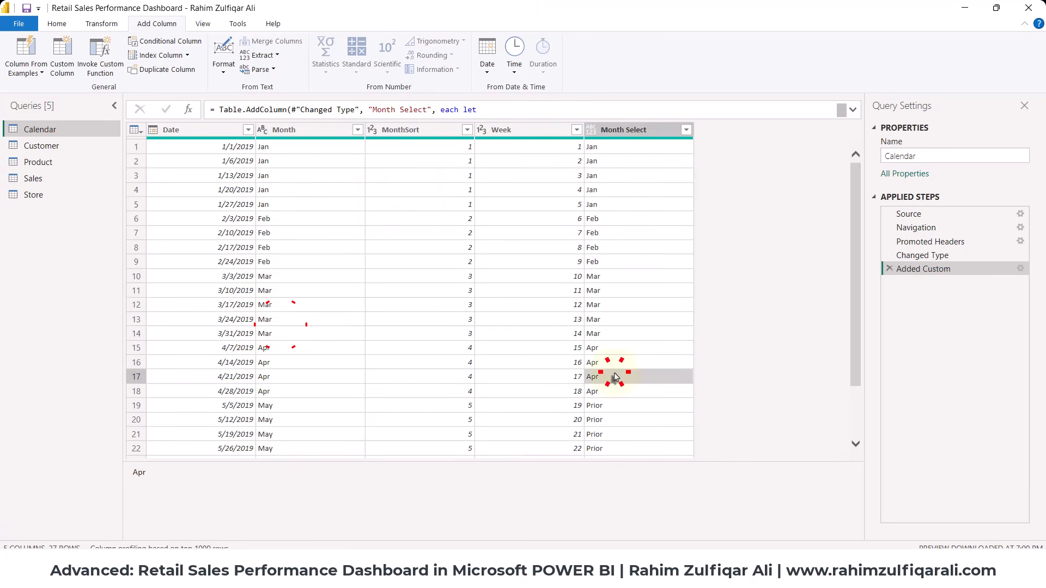
scroll(615, 375, "down", 2)
left_click(274, 394)
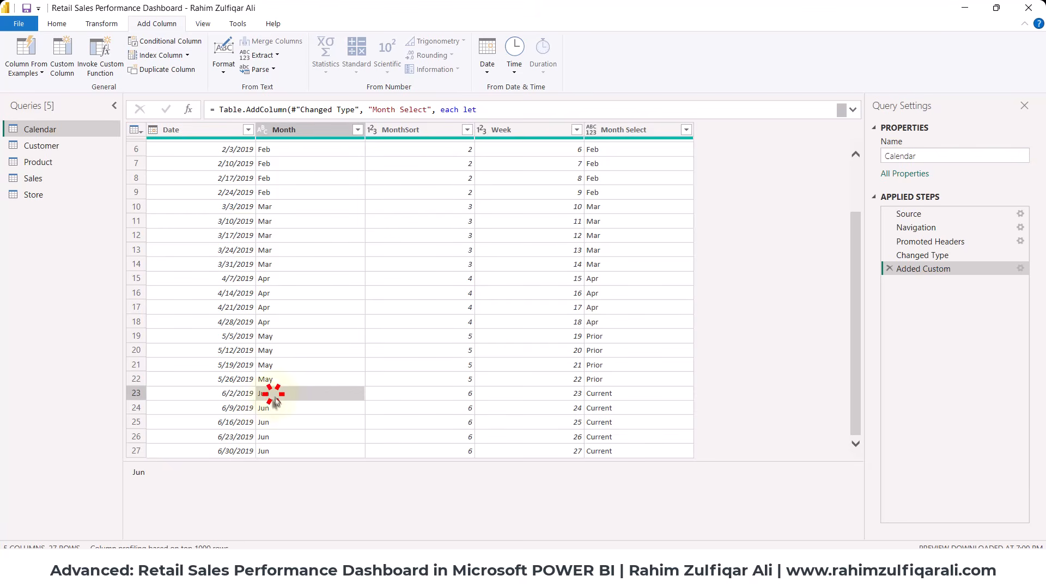
left_click(278, 409)
left_click(589, 406)
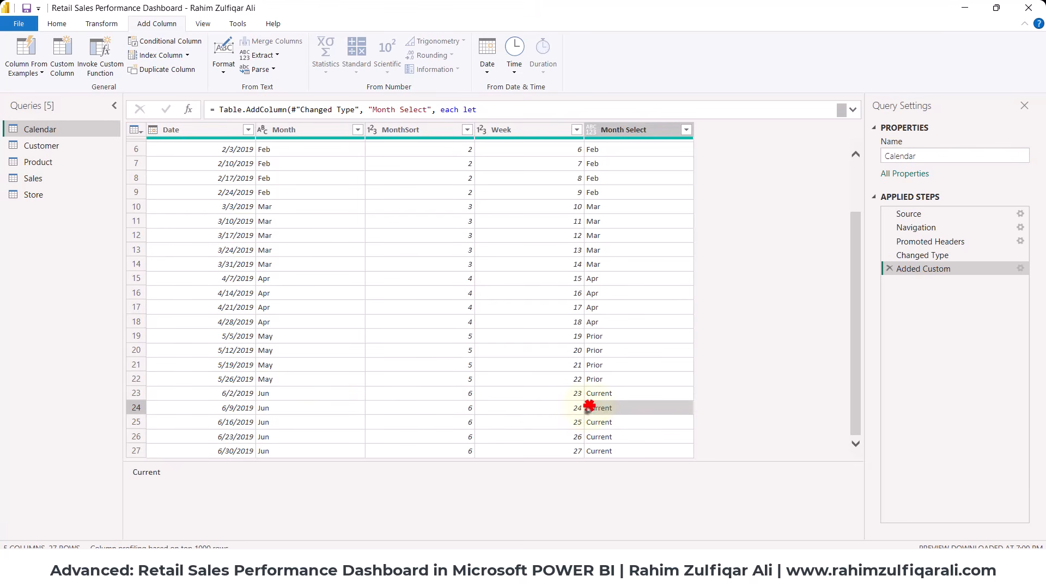
left_click(303, 374)
left_click(611, 369)
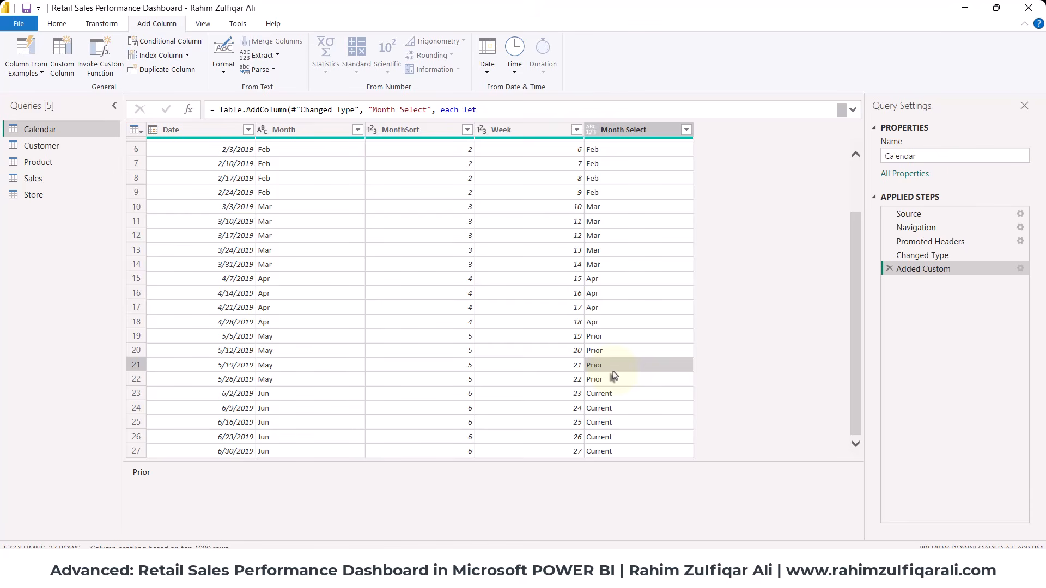
left_click(620, 235)
left_click(599, 334)
left_click(625, 404)
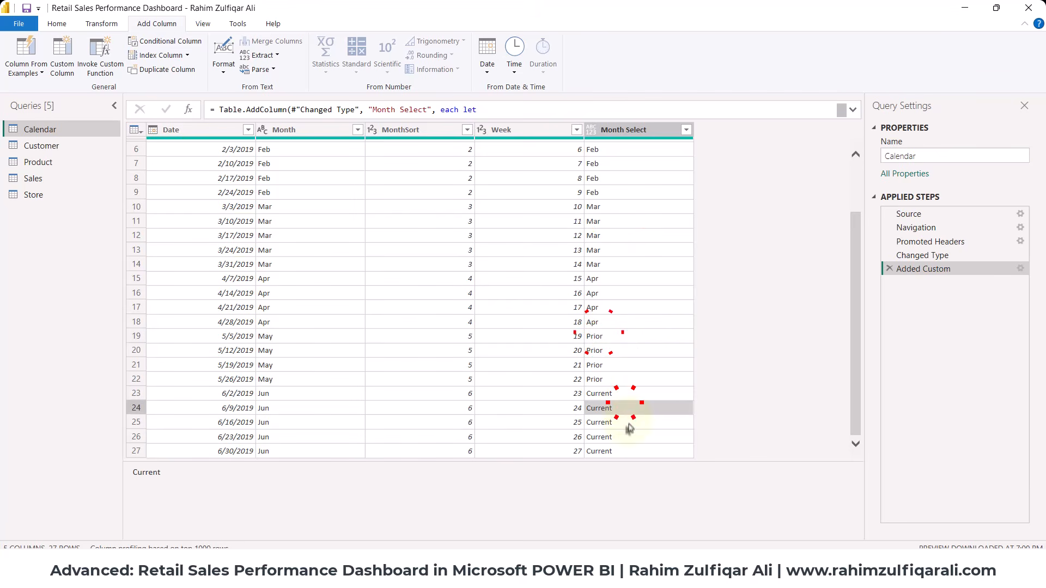
left_click(644, 335)
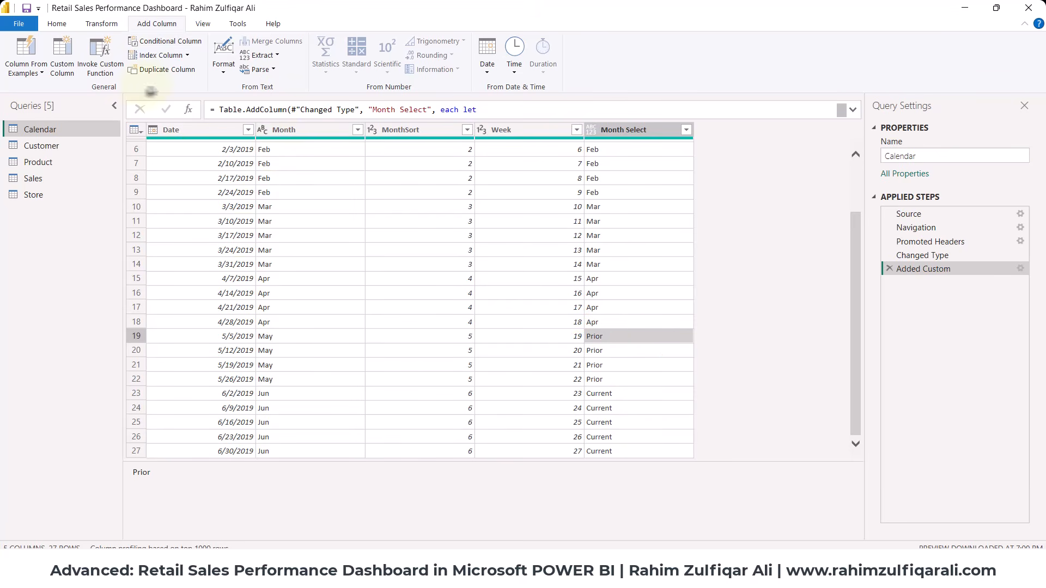
Close the Power Query Editor and apply the query changes to the report.
left_click(54, 26)
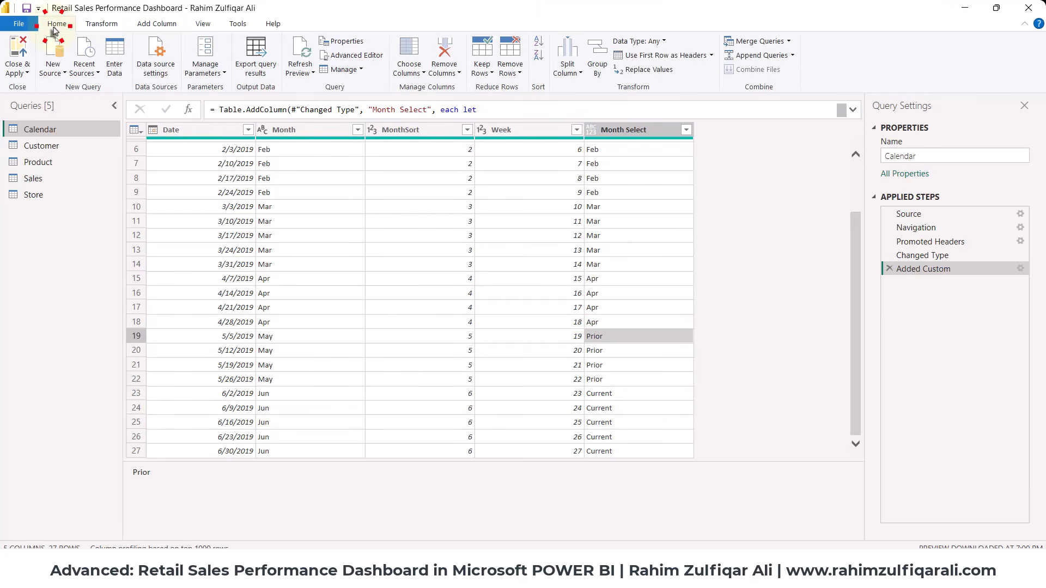
left_click(23, 74)
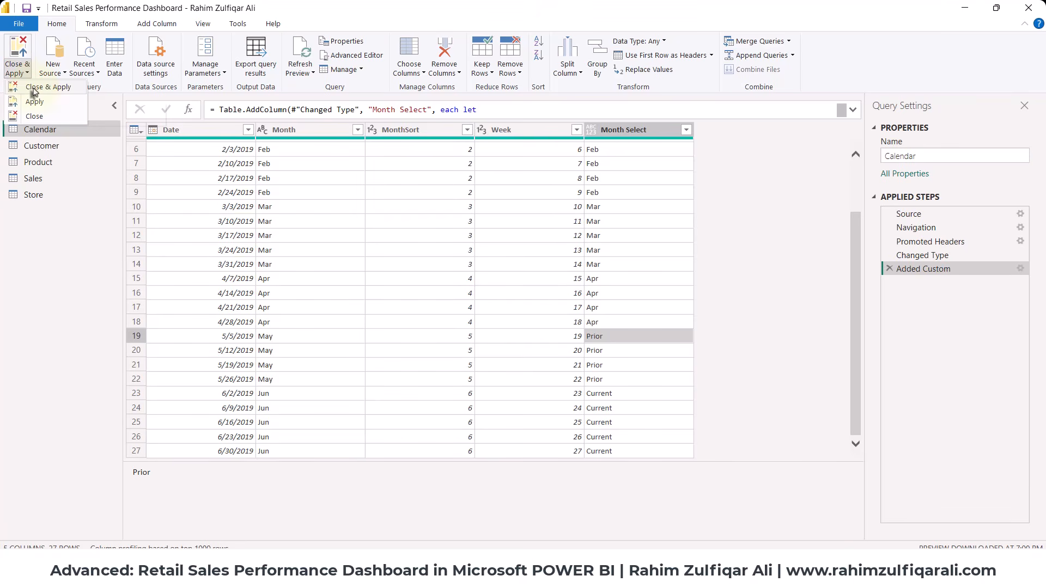
left_click(34, 88)
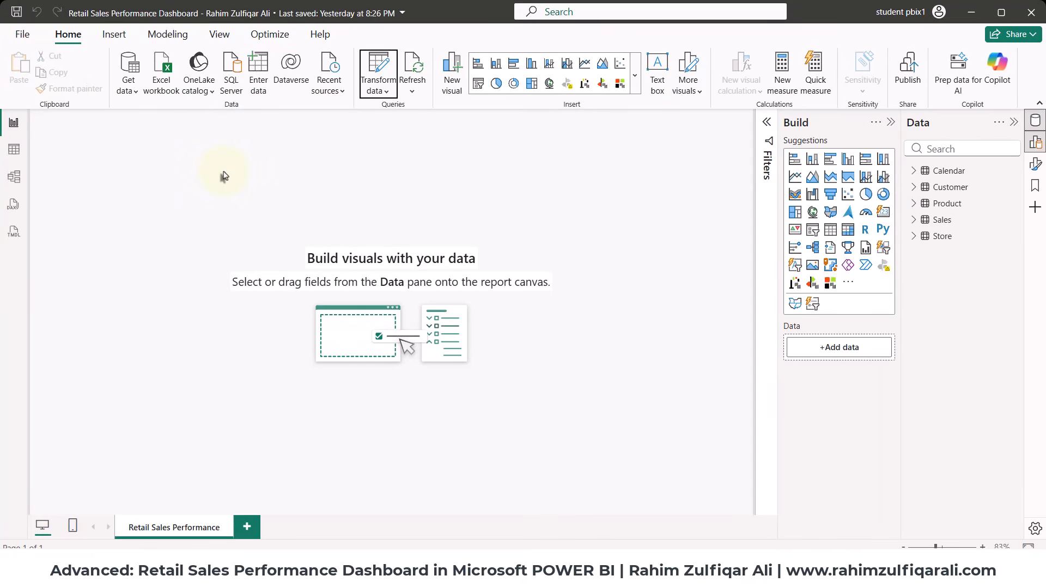
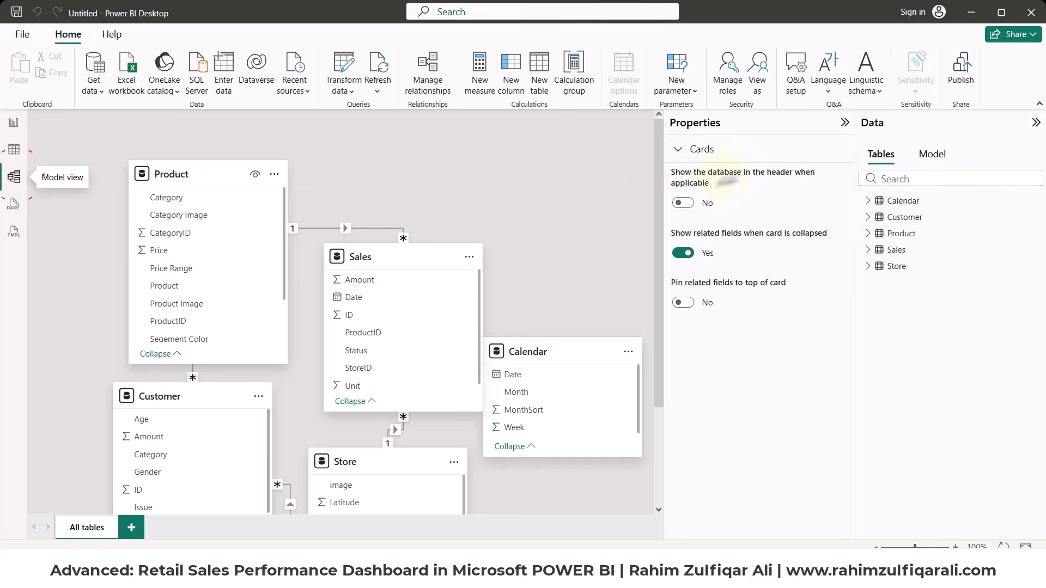
Collapse the Properties and Data panes and rearrange the model diagram with Sales beside Product, Store below Sales, and Calendar beside Sales.
left_click(845, 122)
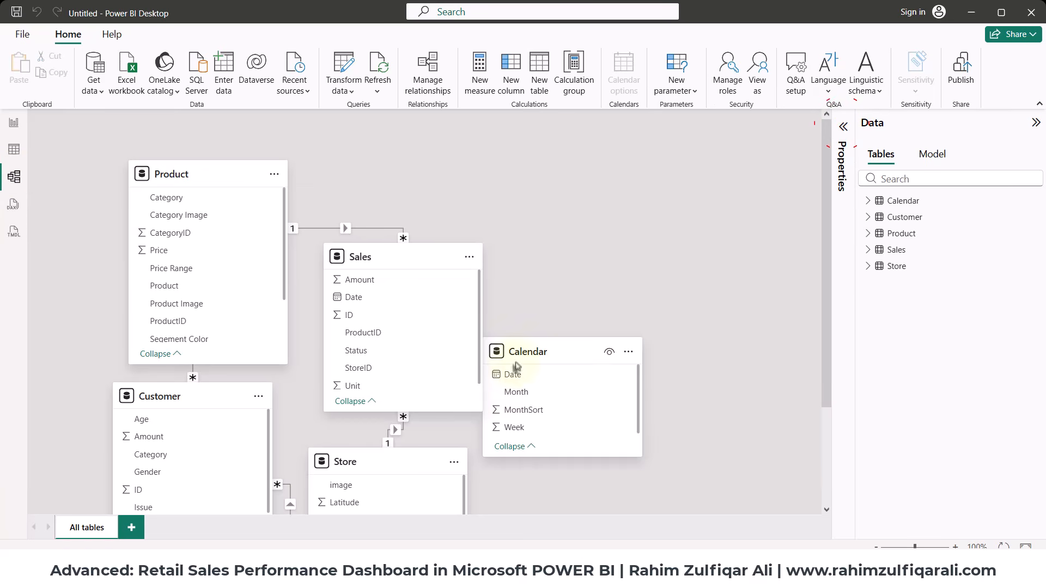
left_click_drag(515, 354, 643, 232)
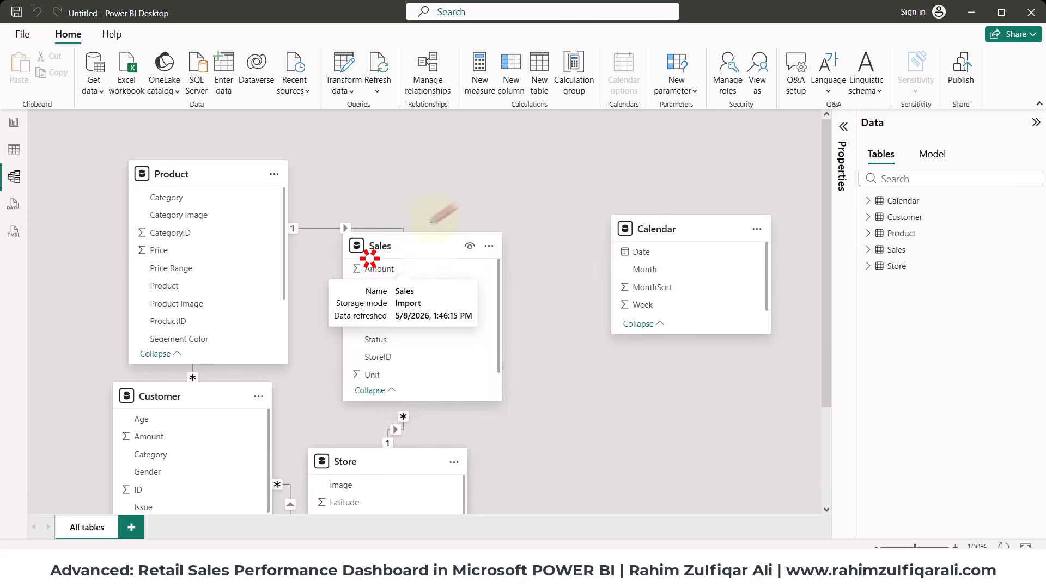
left_click_drag(351, 263, 449, 180)
left_click_drag(376, 459, 509, 401)
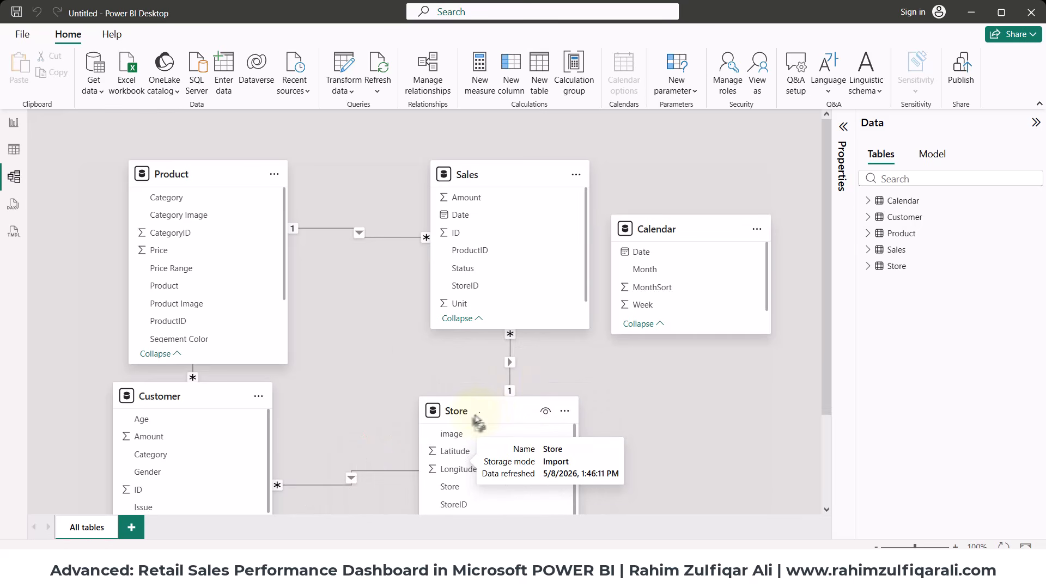
left_click(1036, 122)
scroll(651, 392, "down", 3)
scroll(523, 432, "up", 3)
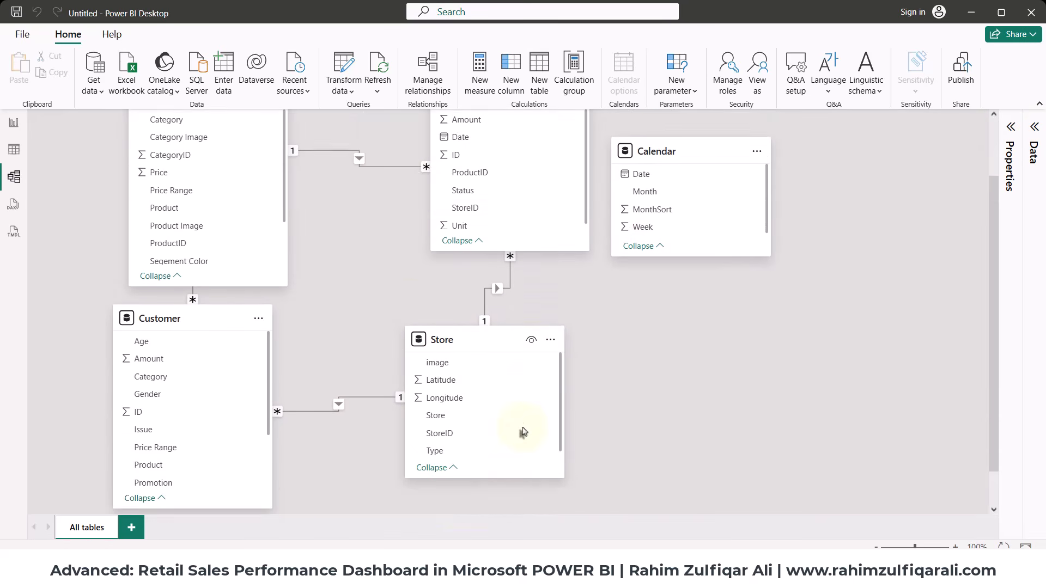
Delete the relationship between the Product and Sales tables.
left_click(391, 244)
right_click(391, 245)
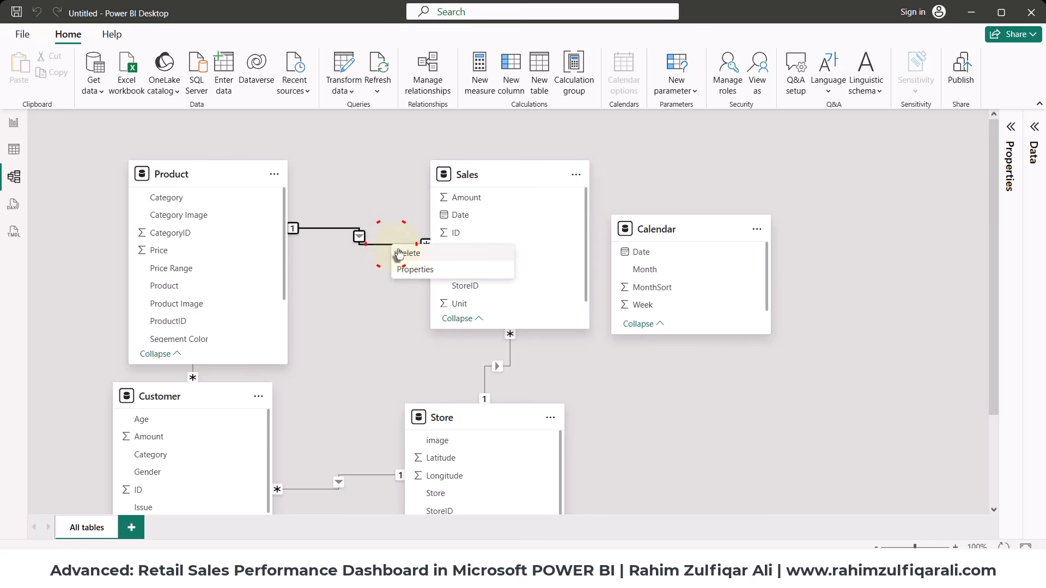
left_click(398, 258)
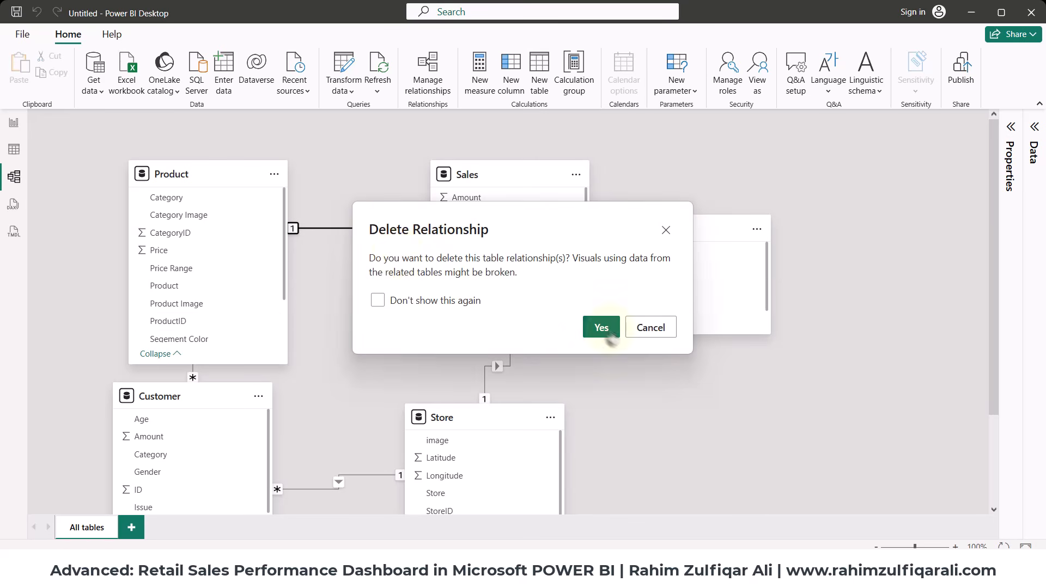
left_click(598, 326)
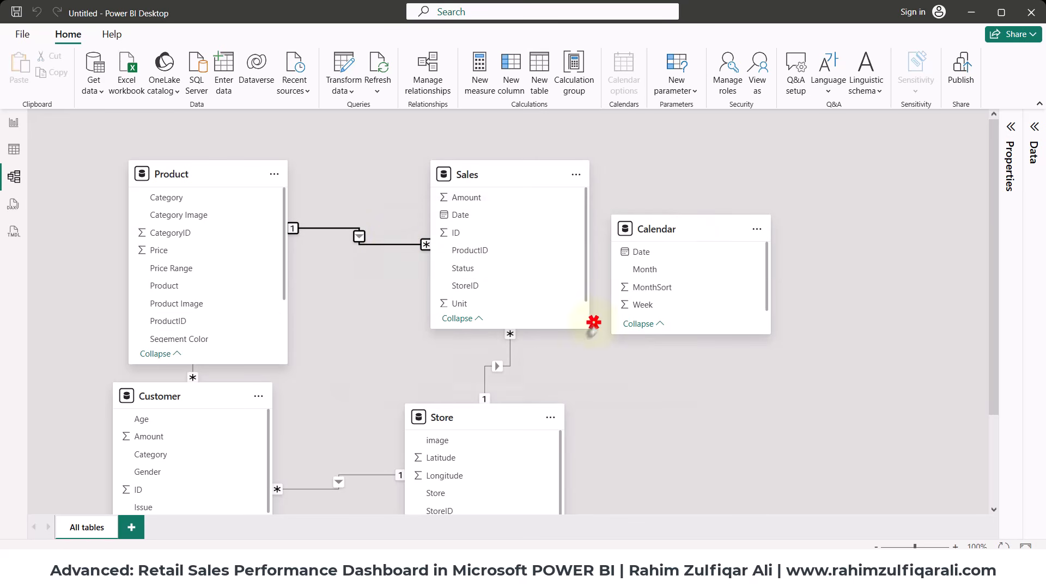
Delete the relationship between the Sales and Store tables.
left_click(511, 370)
key("Delete")
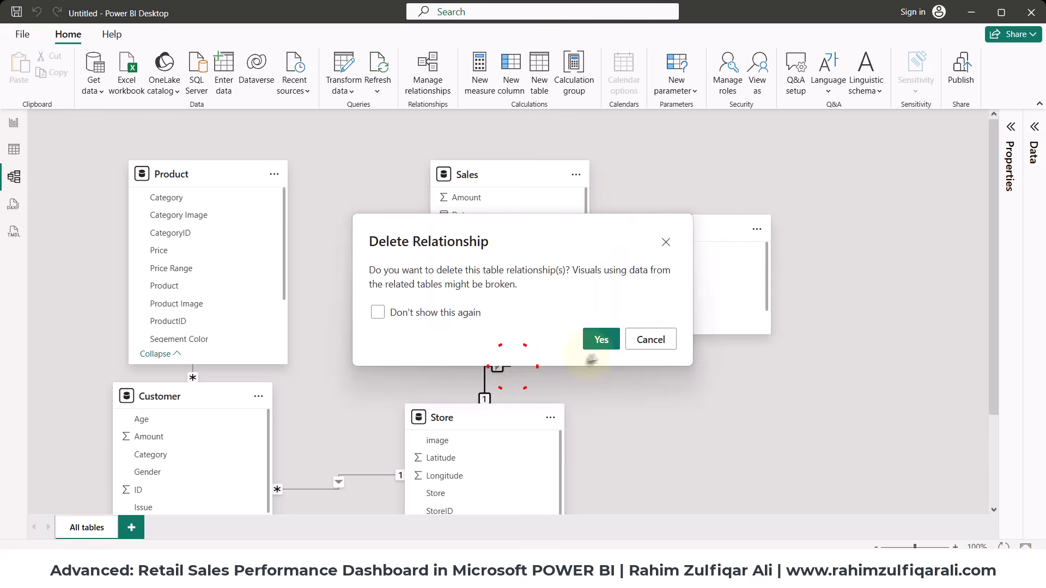
left_click(589, 340)
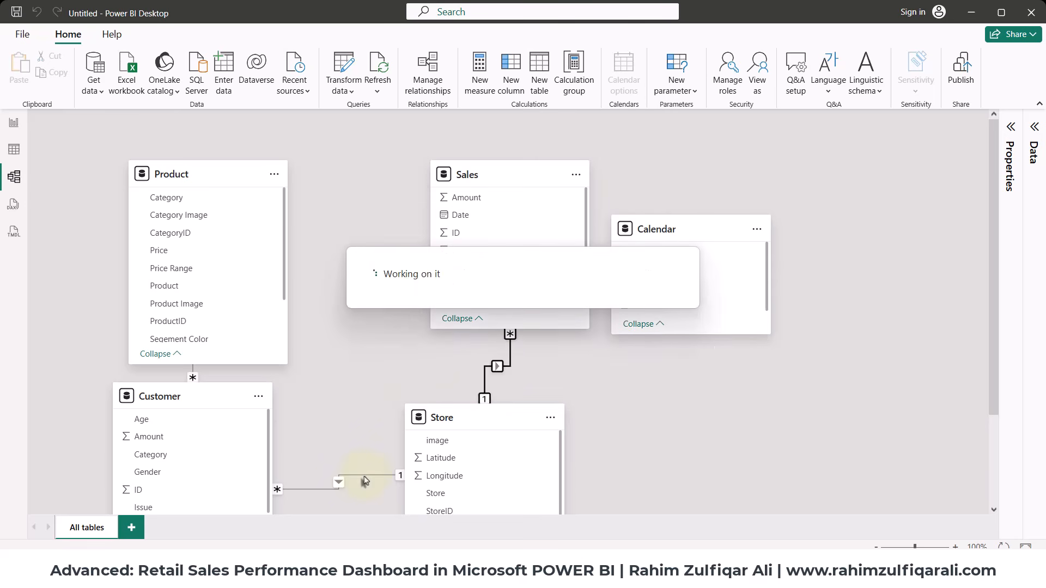
Delete the relationship between the Customer and Store tables.
left_click(365, 480)
right_click(365, 480)
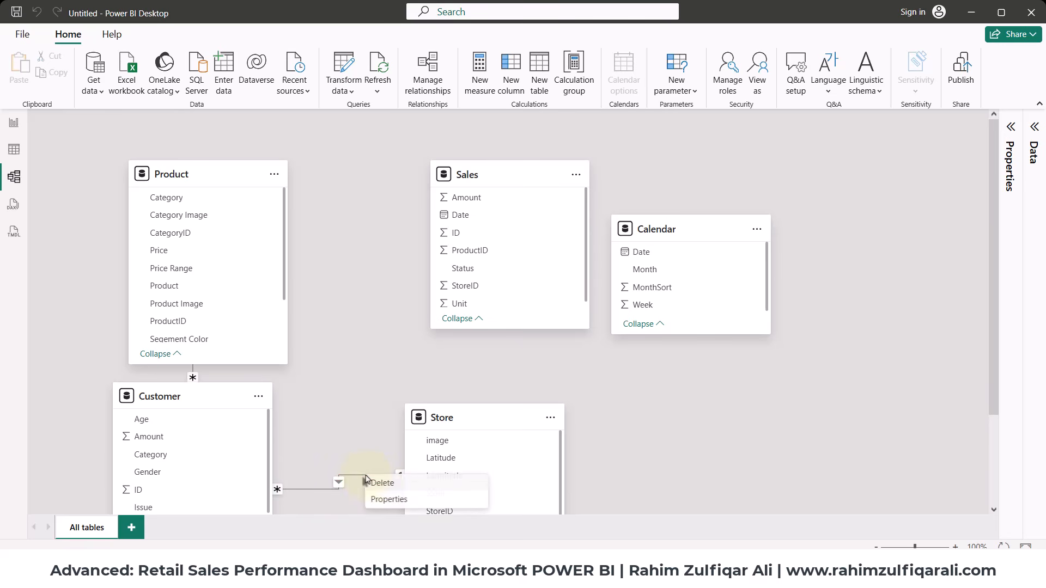
left_click(374, 479)
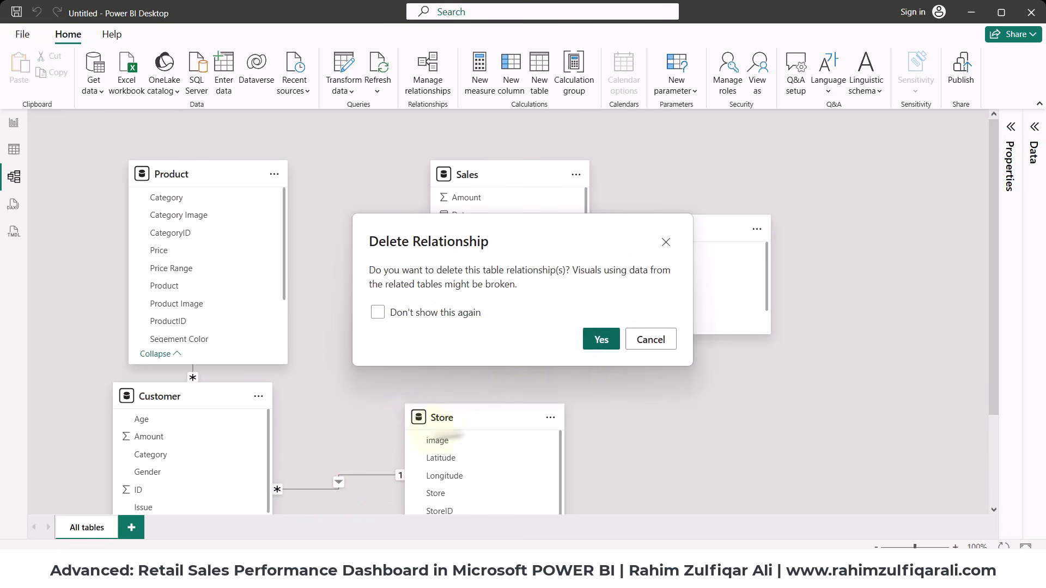
left_click(592, 345)
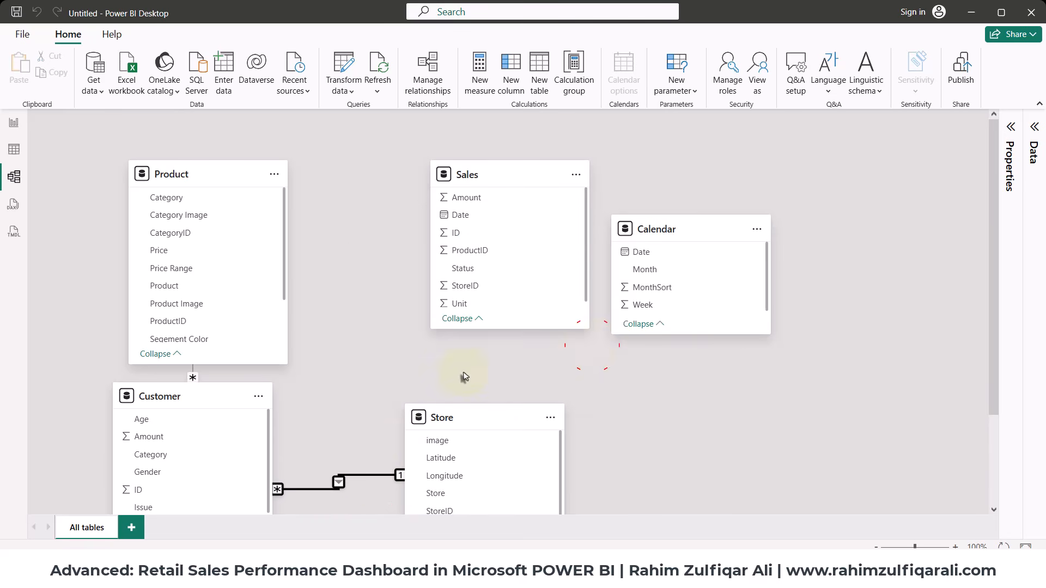
Move the Store and Product tables away from Customer and delete the relationship between Product and Customer.
scroll(464, 377, "down", 1)
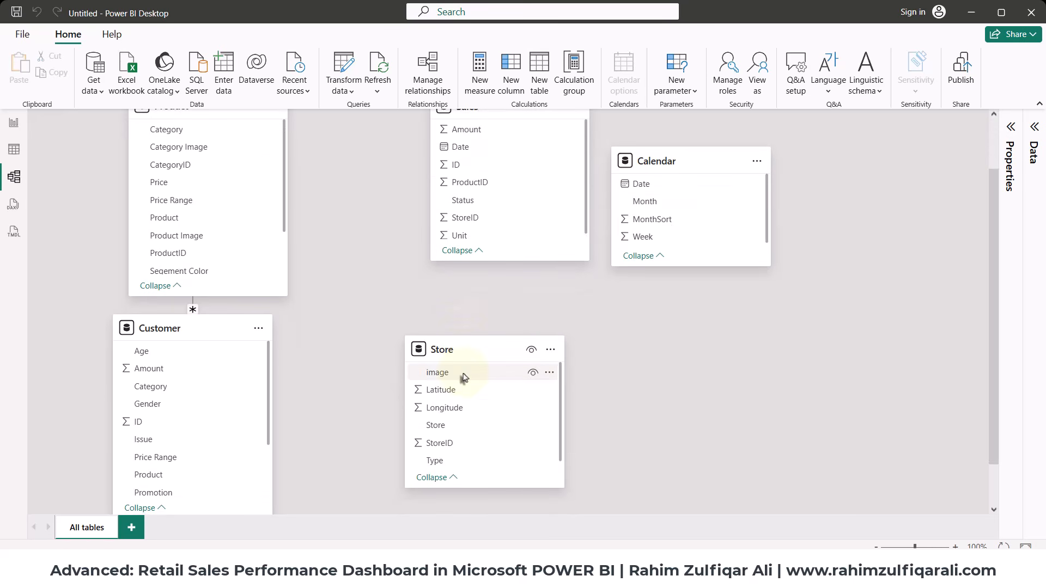
scroll(463, 377, "up", 1)
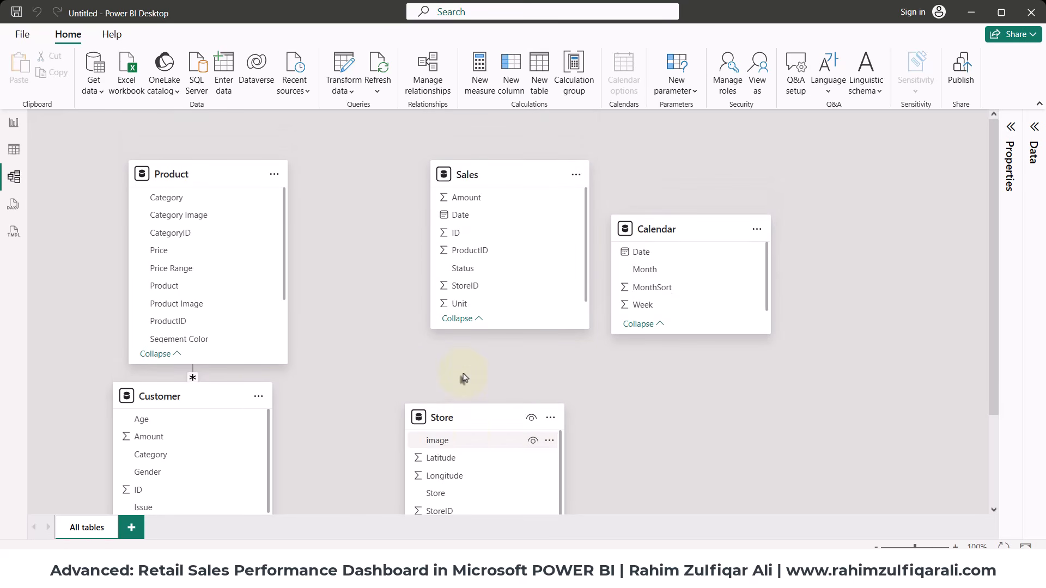
scroll(463, 378, "down", 2)
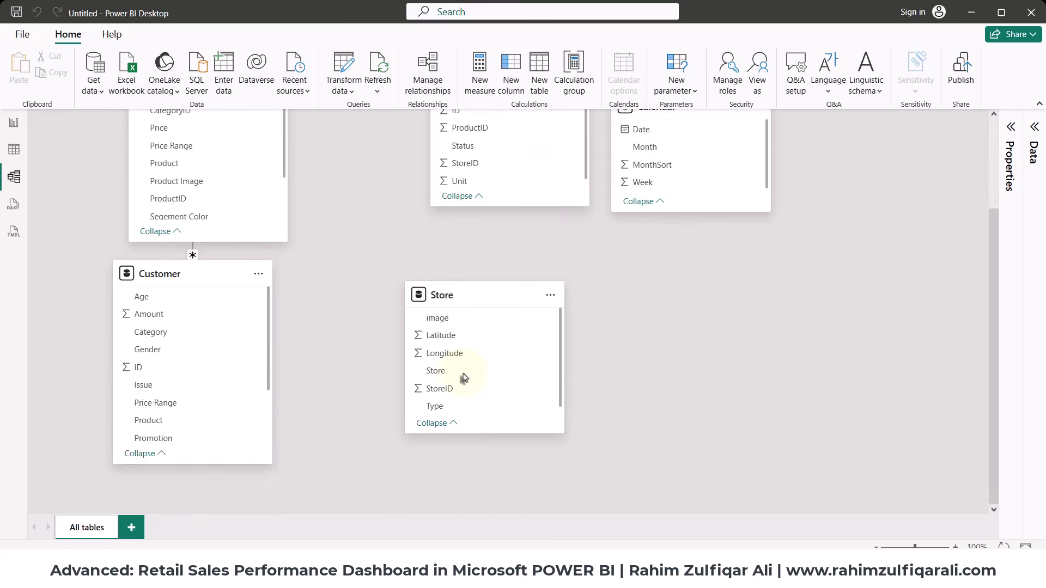
scroll(463, 378, "up", 2)
left_click_drag(447, 417, 558, 412)
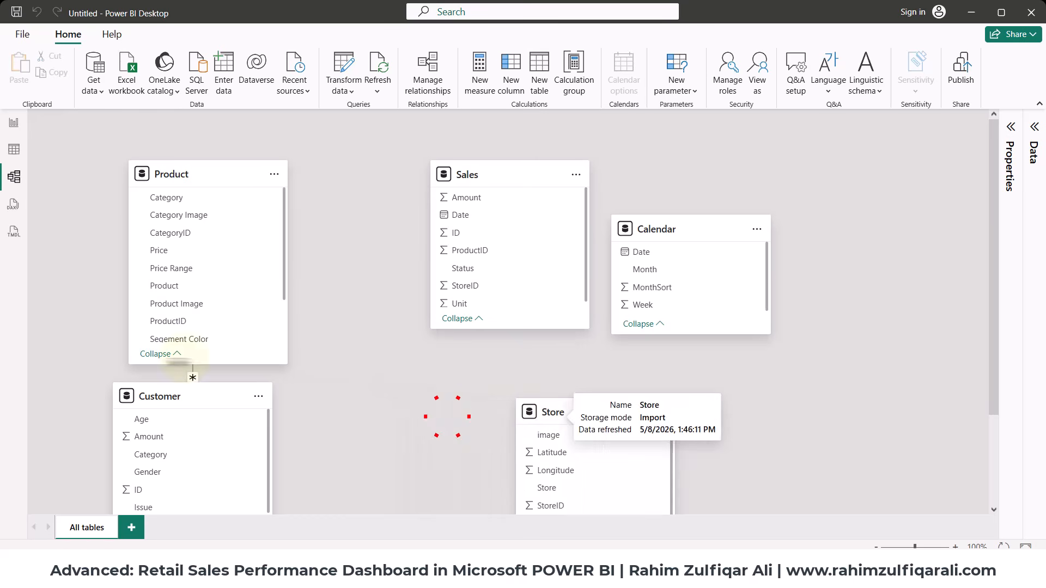
left_click_drag(203, 173, 307, 175)
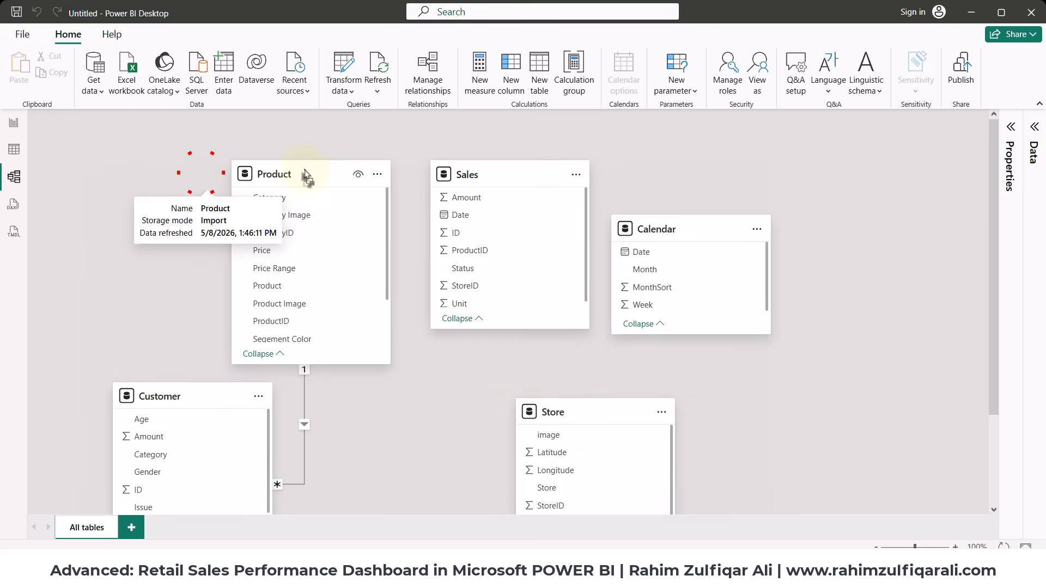
left_click(306, 410)
right_click(309, 411)
left_click(325, 417)
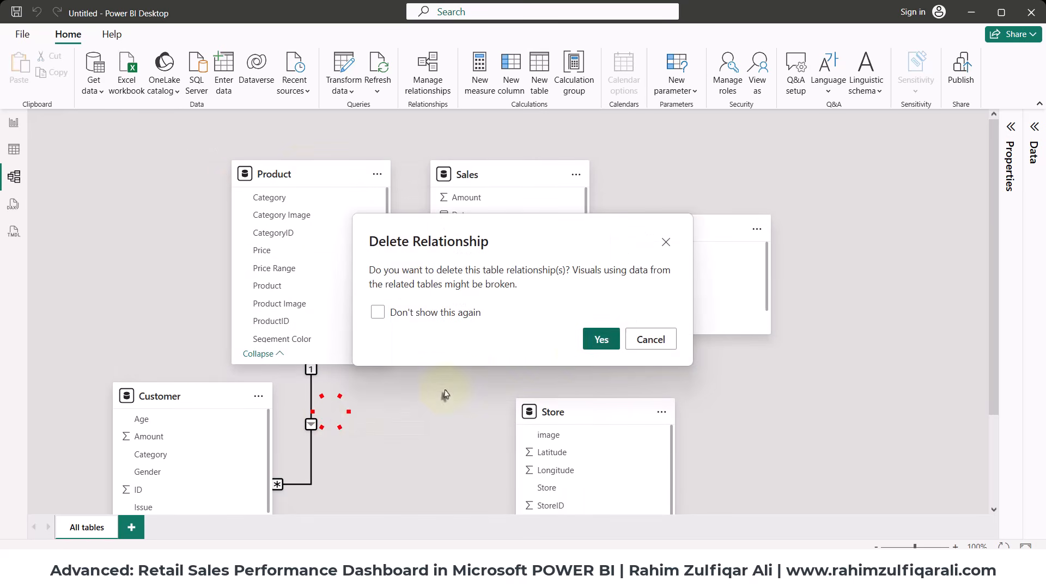
left_click(591, 339)
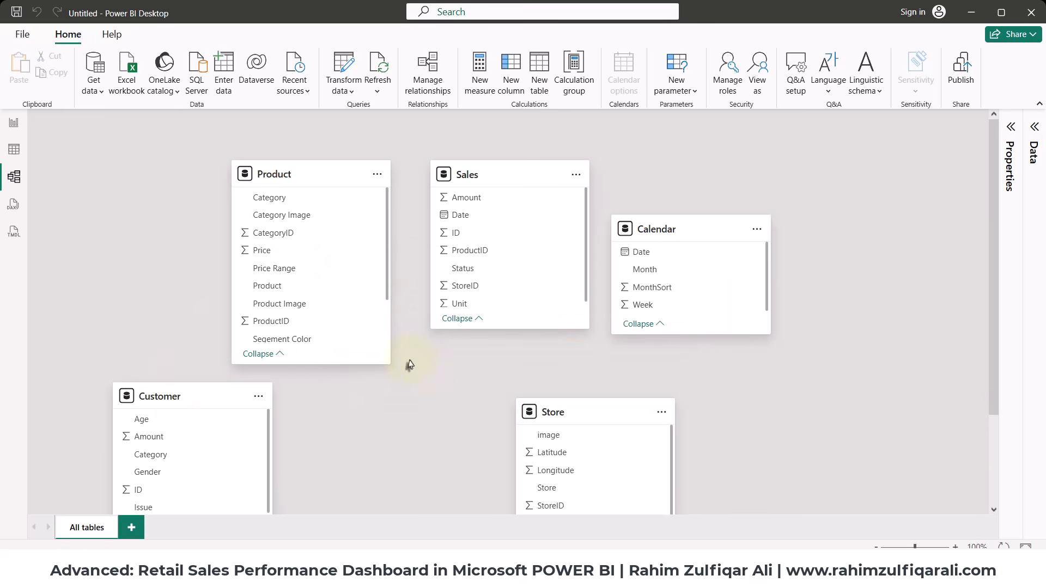
Reposition the Sales table lower between Product and Calendar and lengthen its card to show all its fields.
left_click_drag(175, 397, 177, 403)
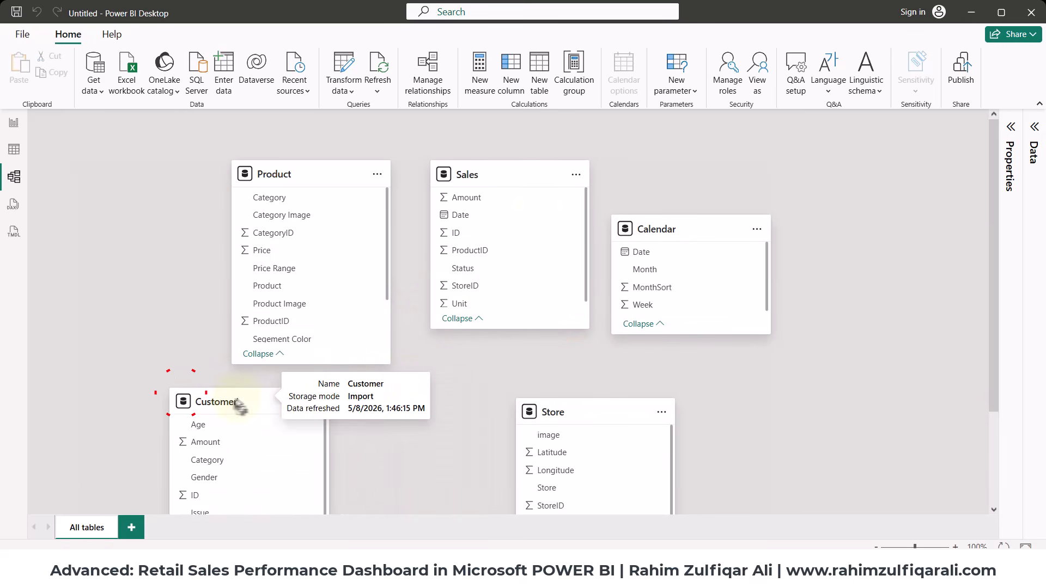
left_click_drag(501, 175, 484, 217)
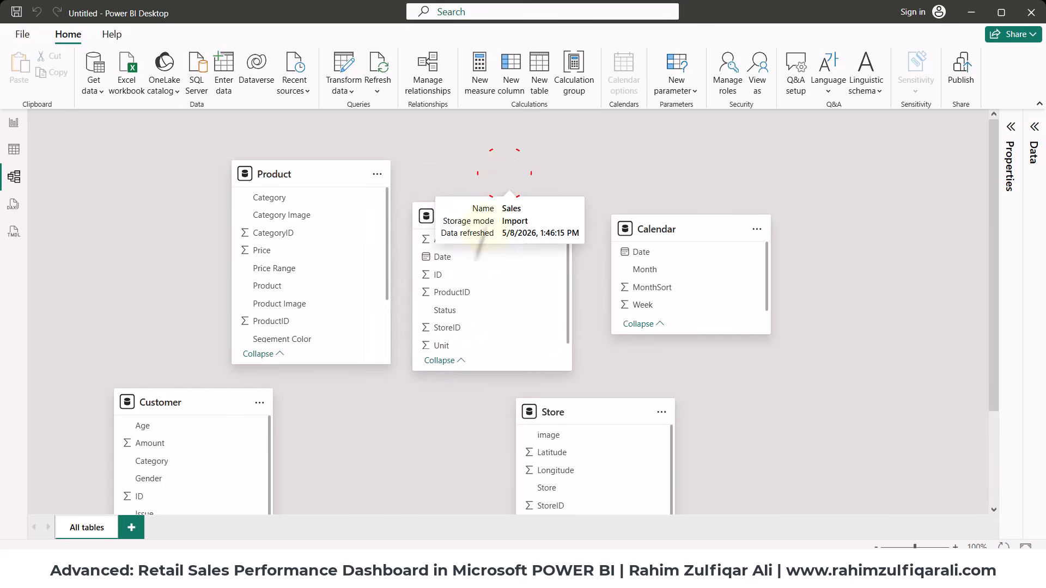
mouse_move(478, 374)
left_mouse_down()
mouse_move(479, 406)
mouse_move(478, 389)
left_mouse_up()
left_click_drag(479, 213, 484, 250)
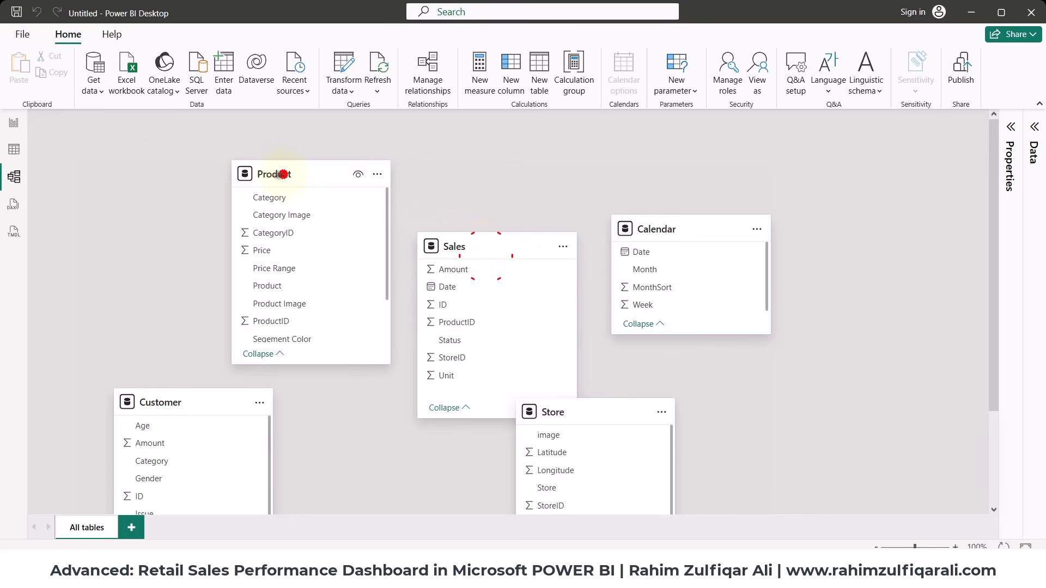
Spread Product and Customer to opposite sides of Sales, lengthen the Customer card, and move Calendar below Product.
left_click_drag(275, 174, 123, 174)
left_click_drag(187, 400, 788, 140)
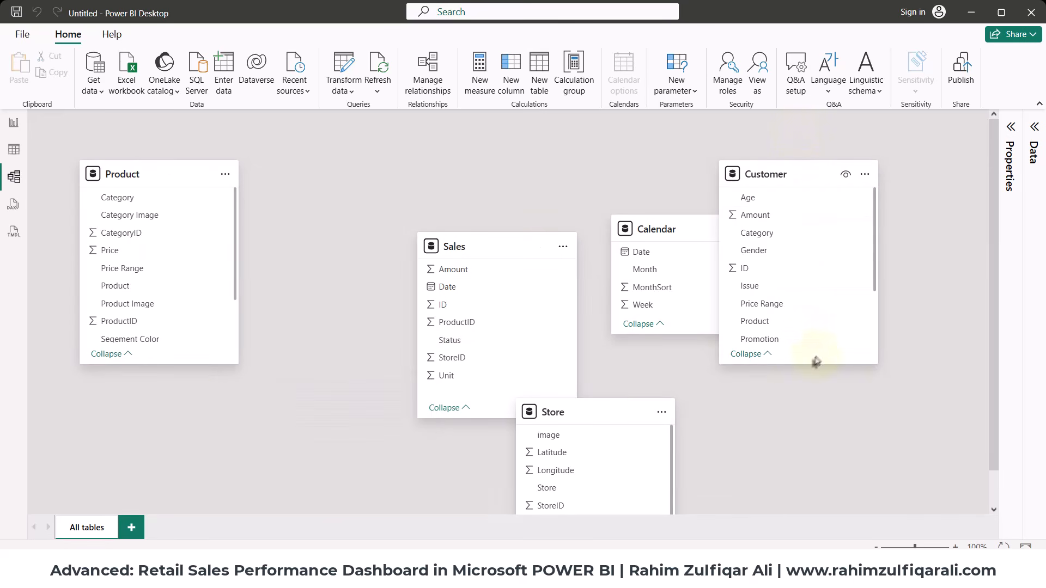
left_click_drag(808, 368, 808, 424)
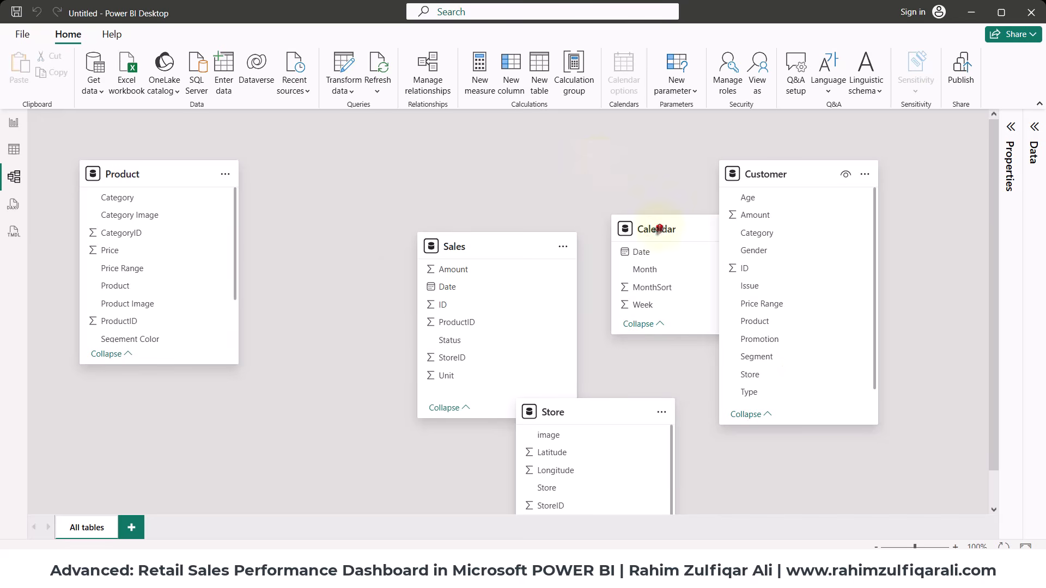
left_click_drag(657, 228, 250, 404)
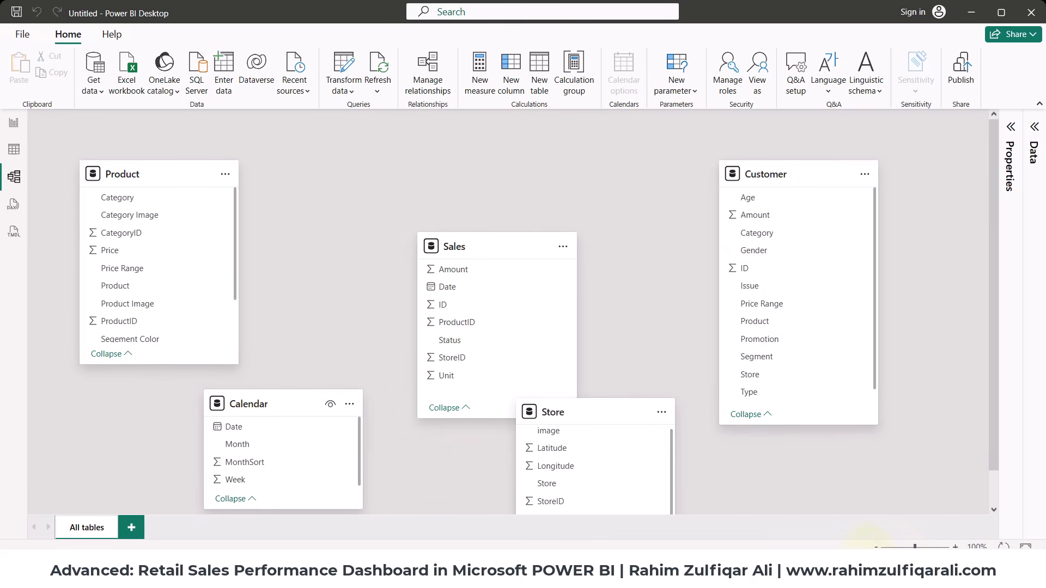
Zoom the diagram out to 80%, place a lengthened Store card beyond Customer, and set Calendar directly below Product.
left_click(875, 546)
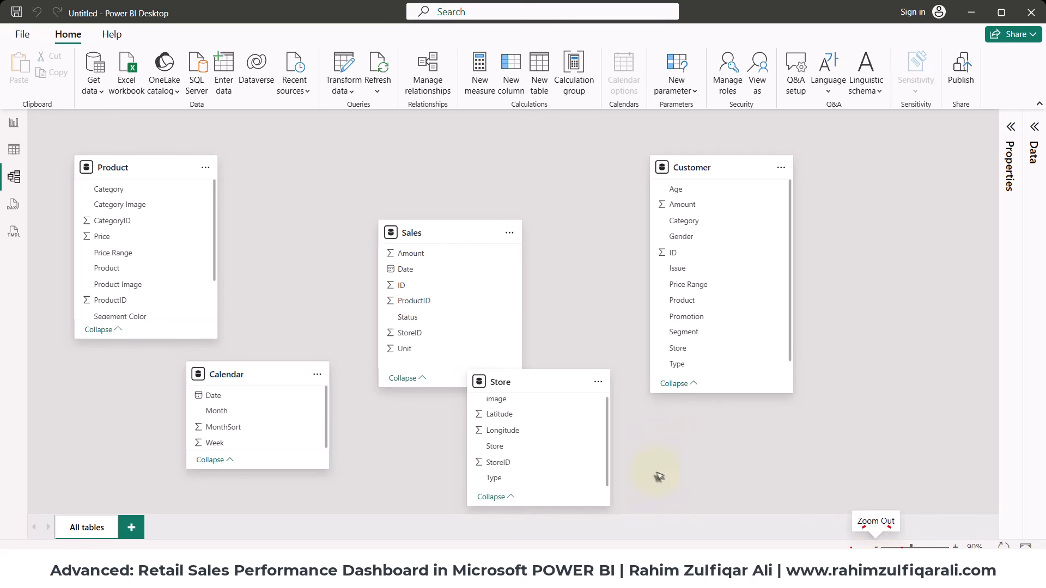
left_click(876, 547)
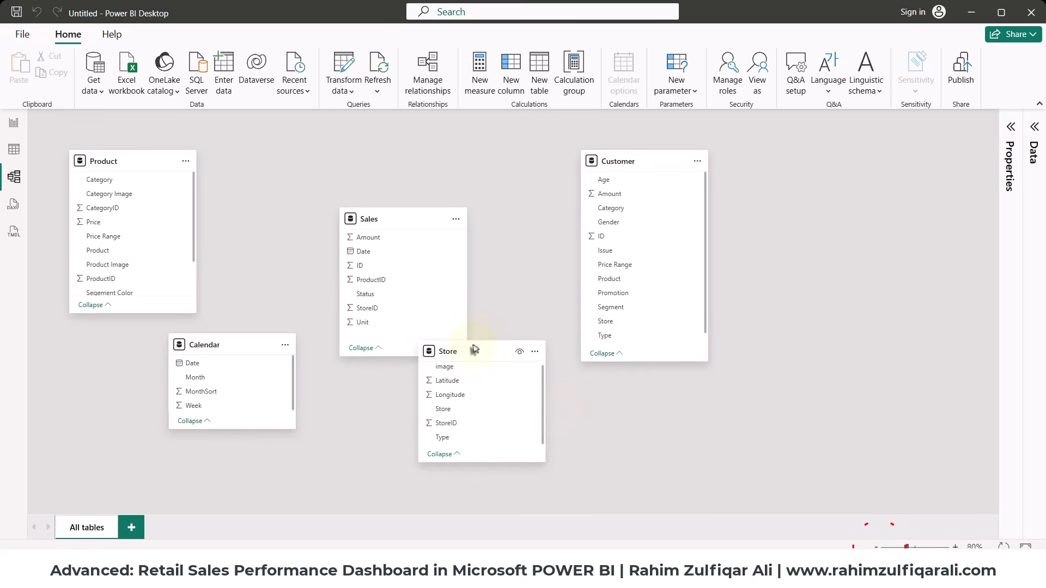
left_click_drag(472, 347, 531, 379)
left_click_drag(640, 386, 836, 360)
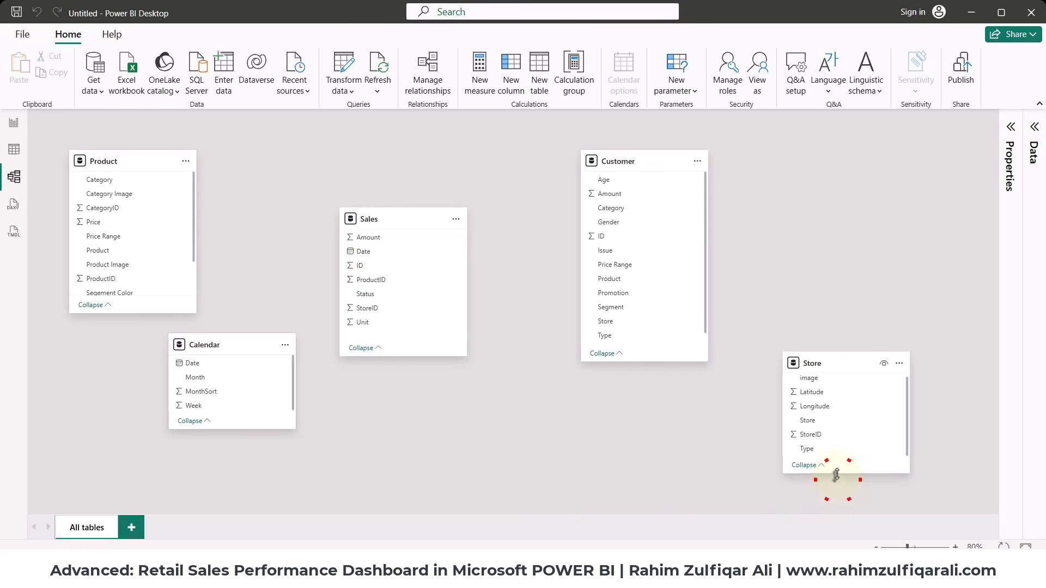
left_click_drag(835, 472, 835, 504)
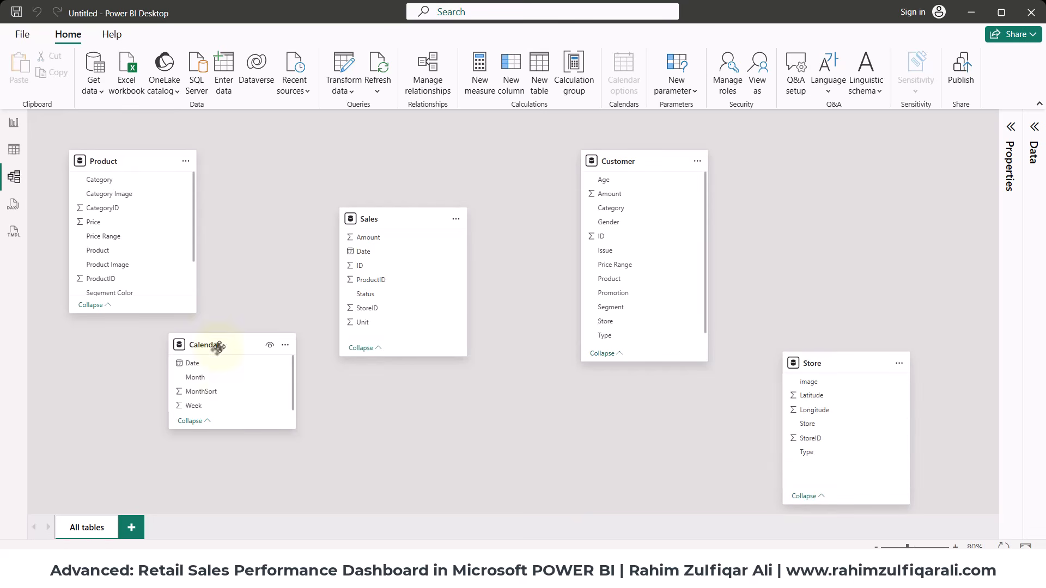
left_click_drag(219, 346, 121, 400)
left_click_drag(616, 158, 635, 128)
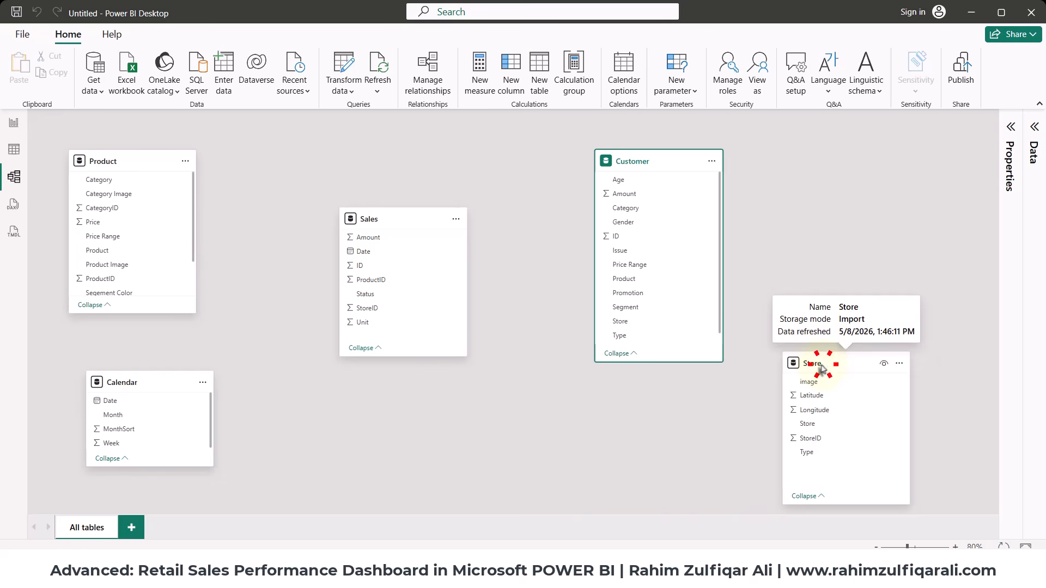
left_click_drag(823, 371, 816, 372)
Examine the fields of the Sales, Store and Product tables for key columns that can link them.
left_click(380, 218)
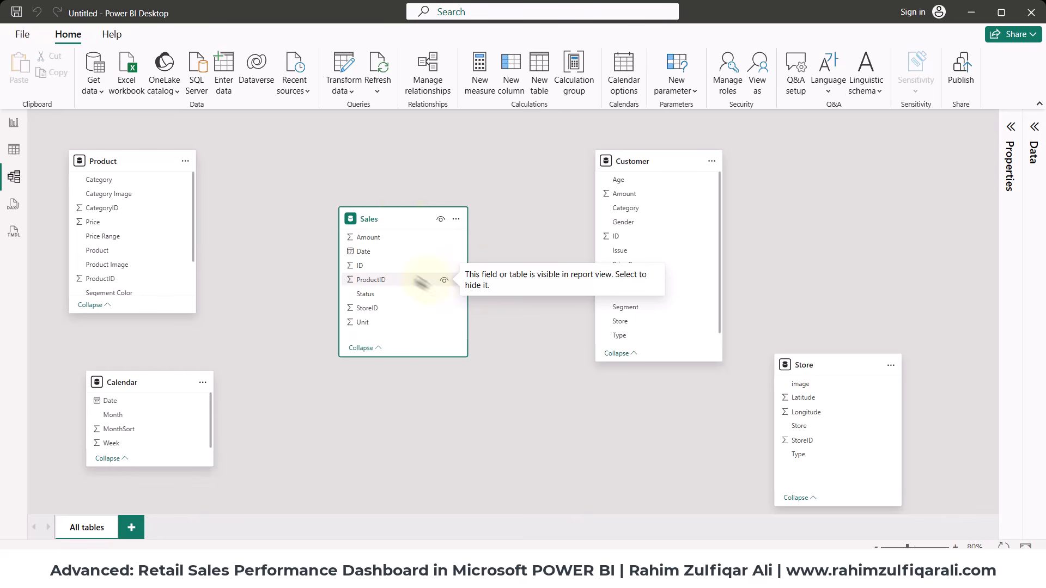
left_click(808, 364)
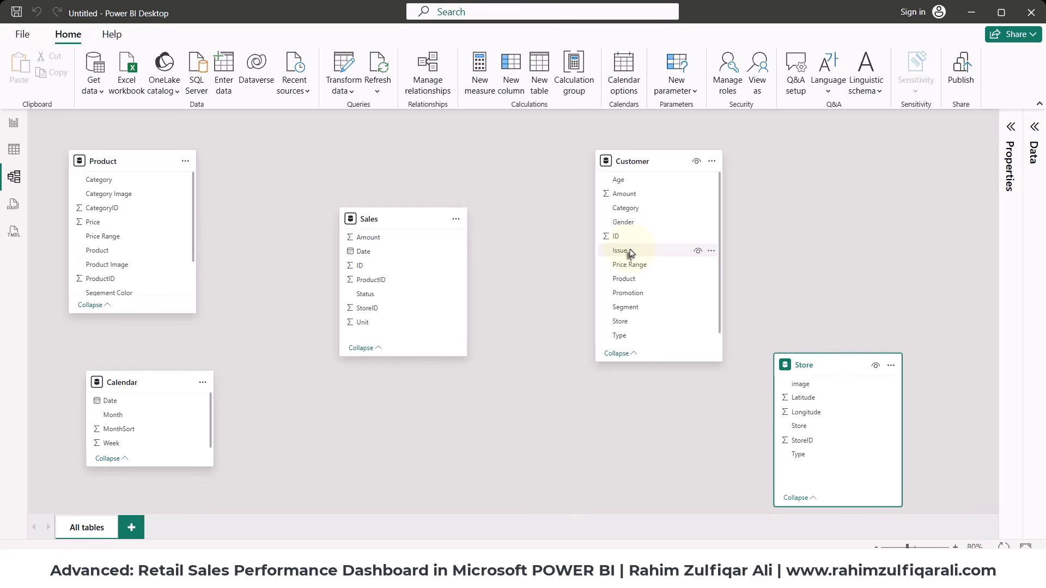
left_click(392, 222)
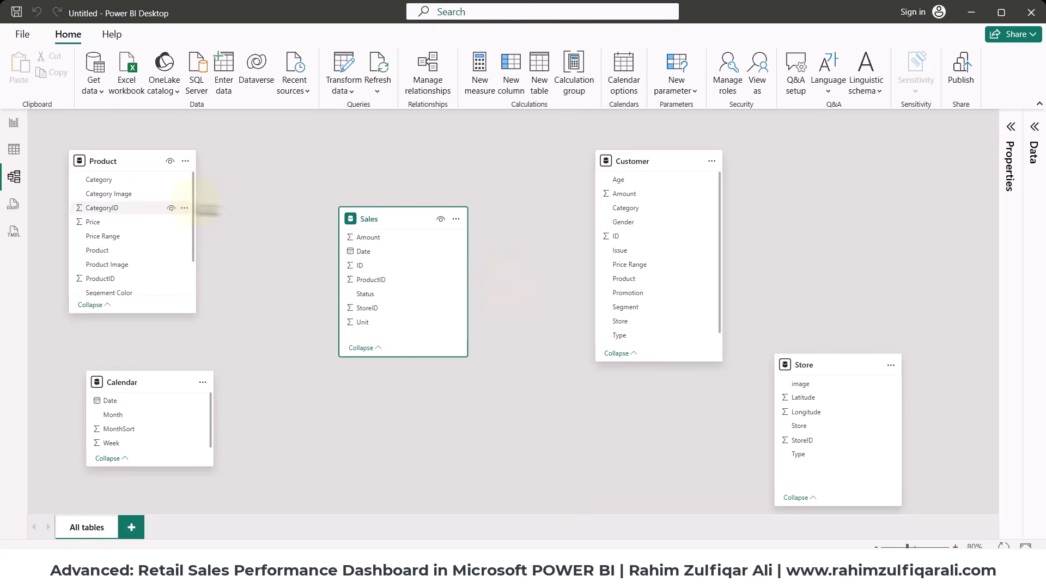
mouse_move(391, 221)
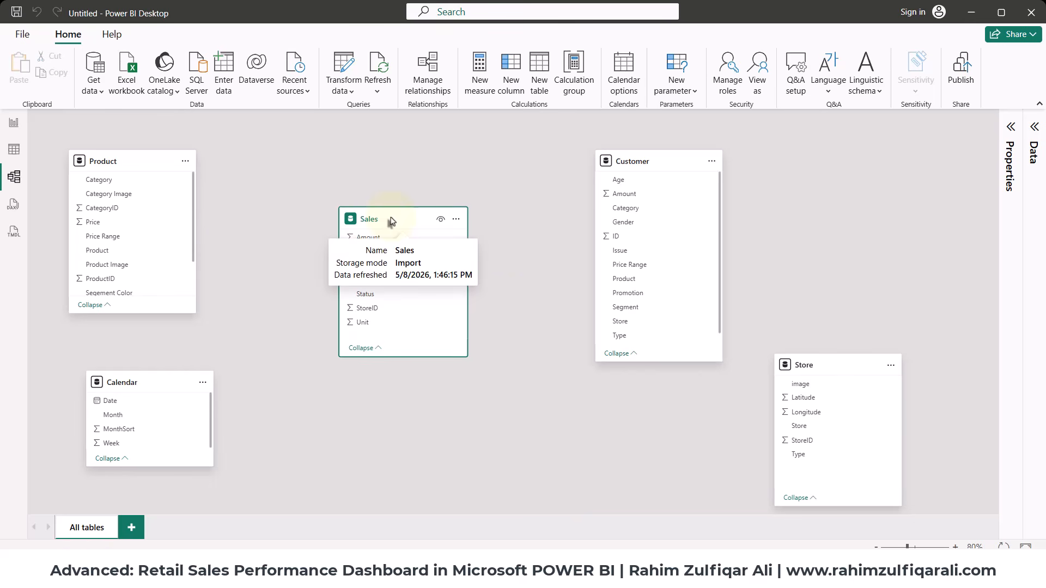
left_click(137, 168)
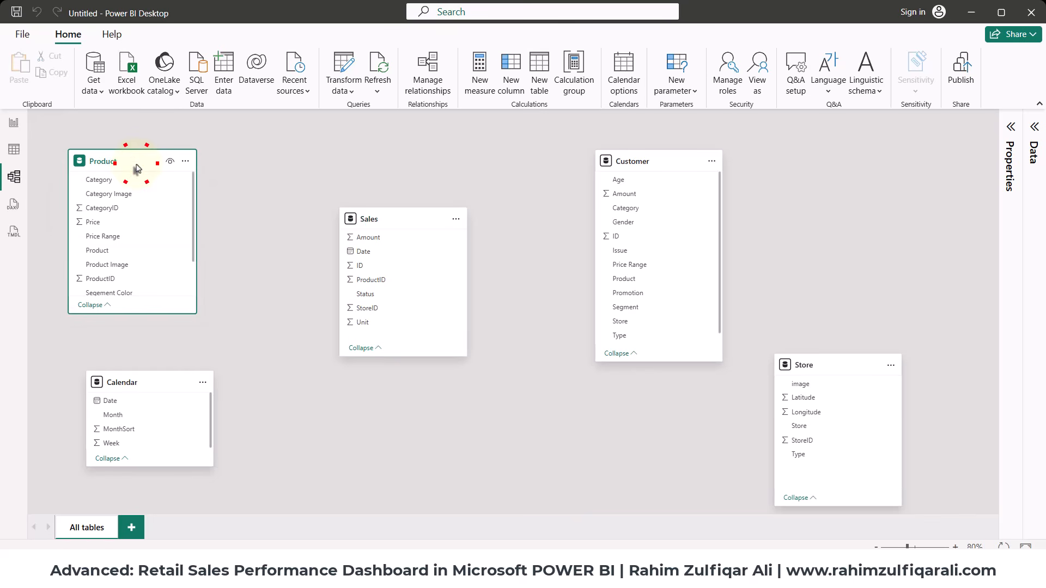
left_click(398, 224)
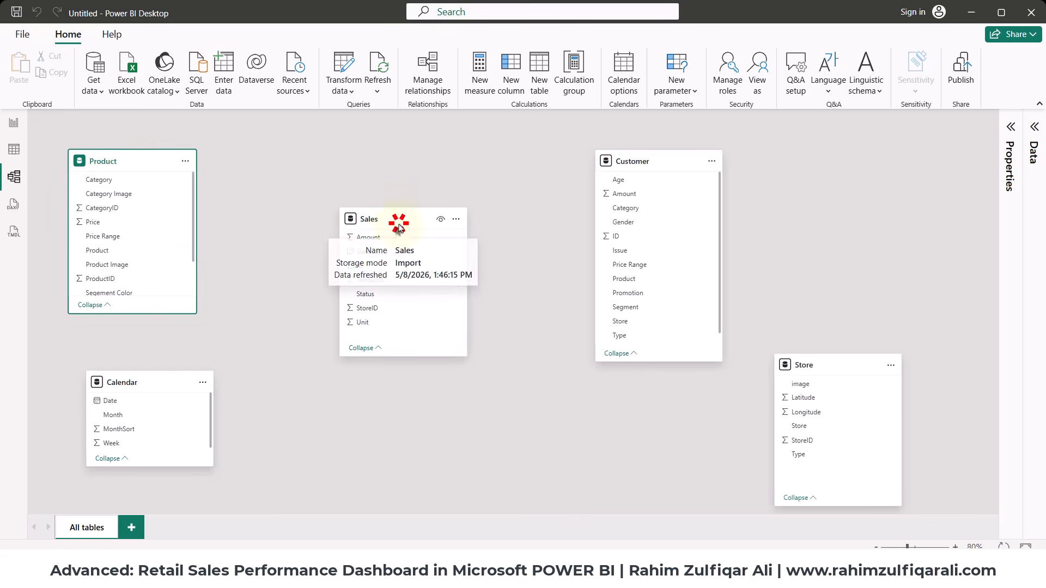
left_click(94, 159)
left_click(386, 219)
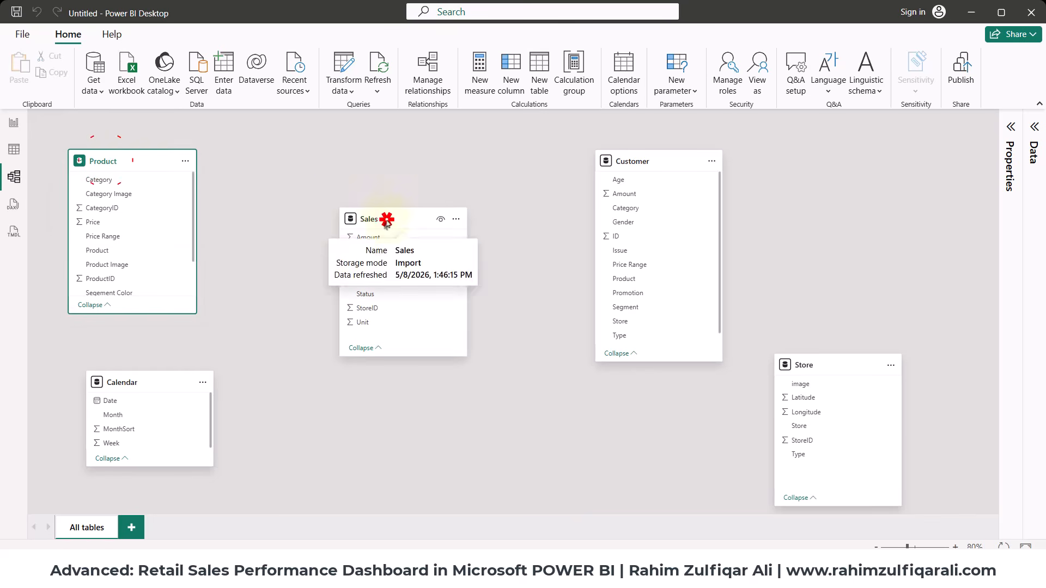
left_click(137, 168)
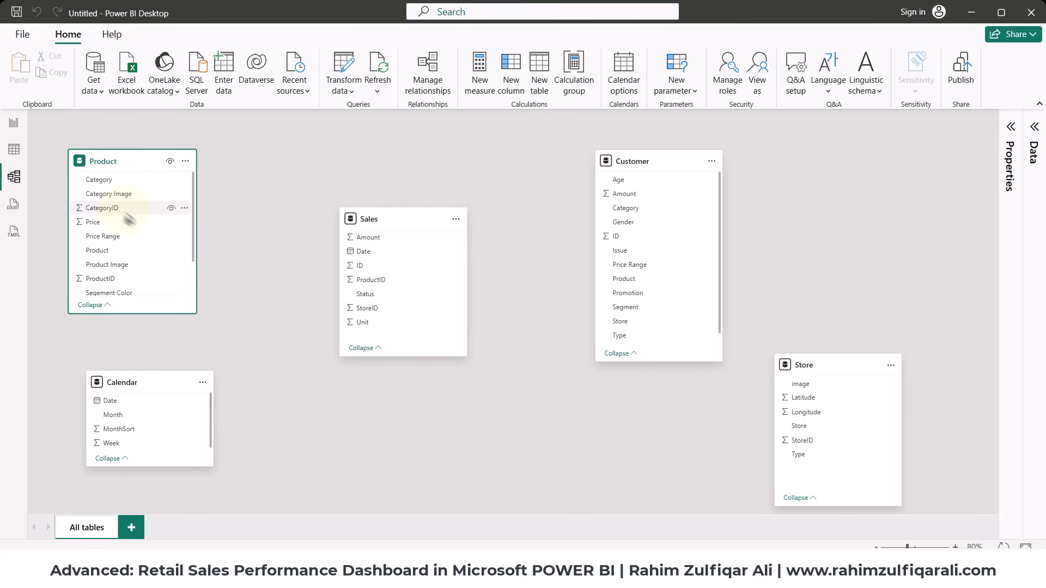
left_click(392, 223)
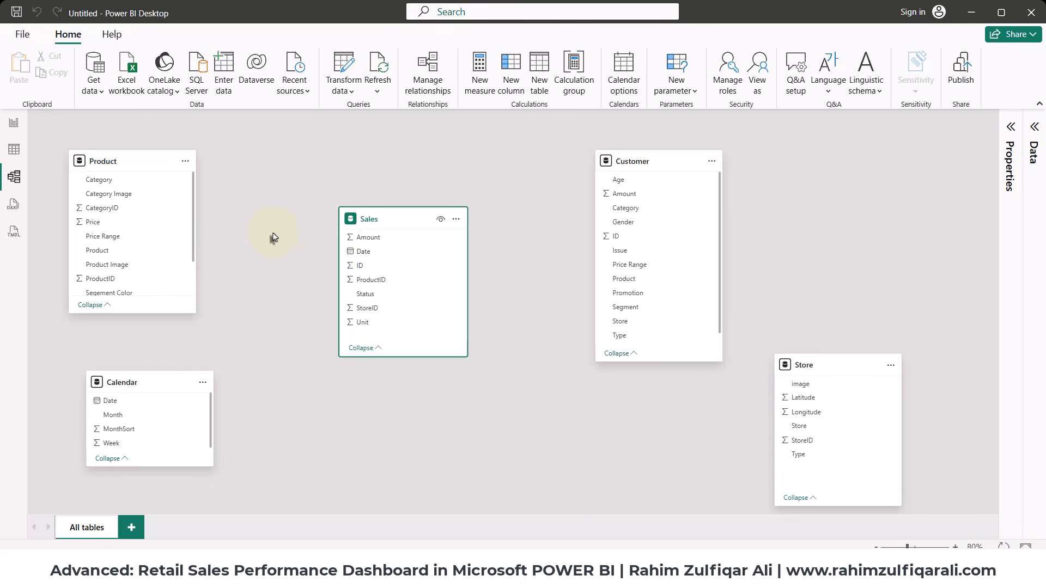
Start a new relationship from ProductID in the Sales table to ProductID in the Product table.
left_click(387, 280)
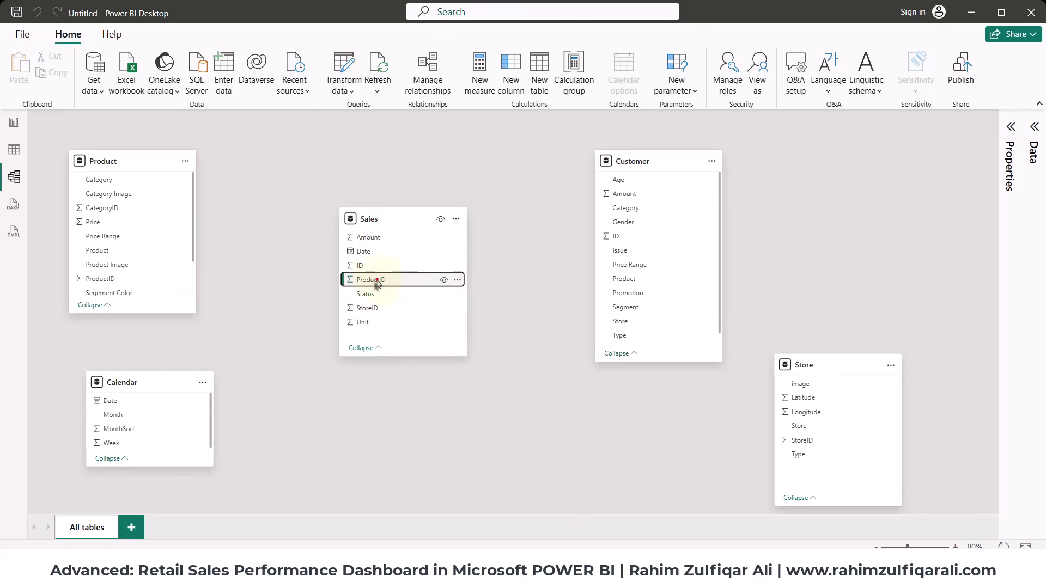
left_click_drag(377, 281, 123, 236)
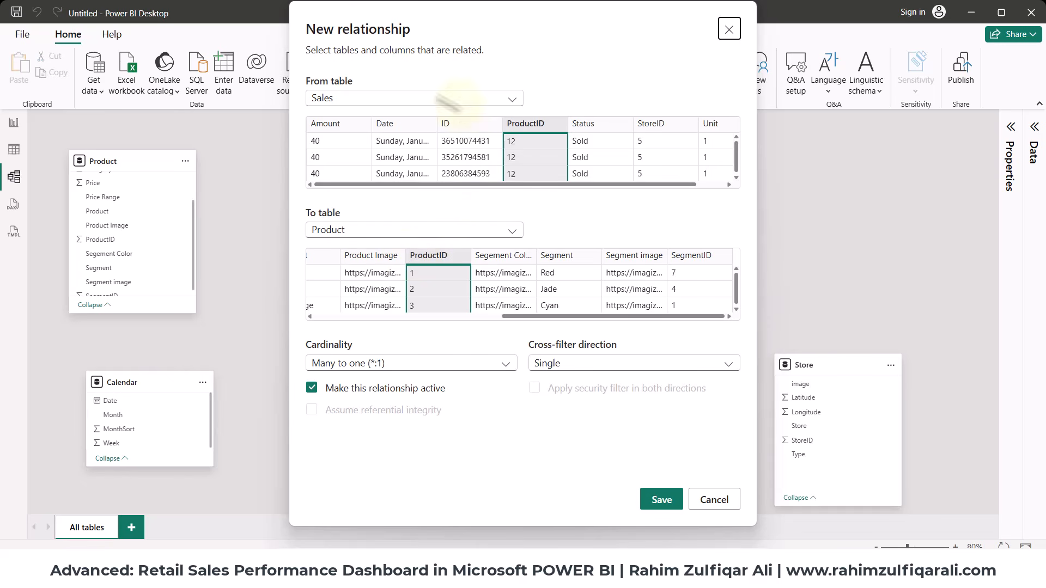
left_click_drag(401, 31, 417, 36)
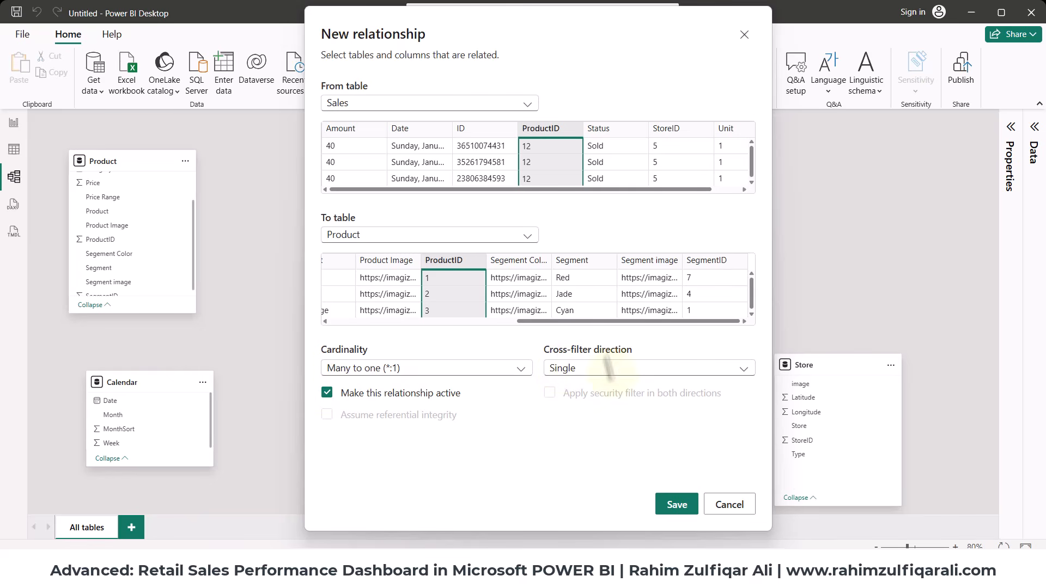
Save the Sales-to-Product relationship on ProductID as active, with many-to-one cardinality and single cross-filter direction.
left_click(560, 369)
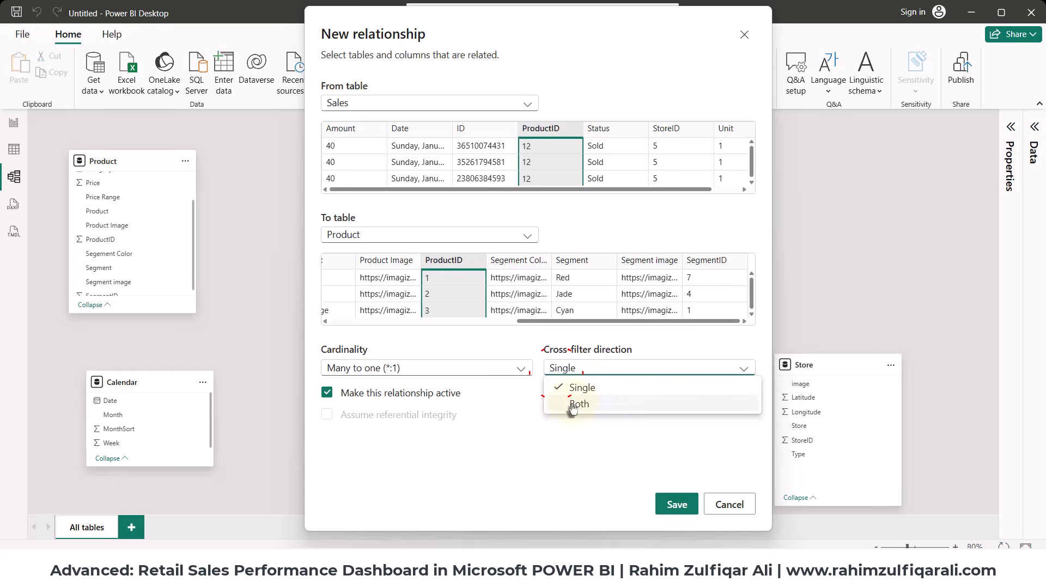
left_click(429, 371)
left_click(425, 366)
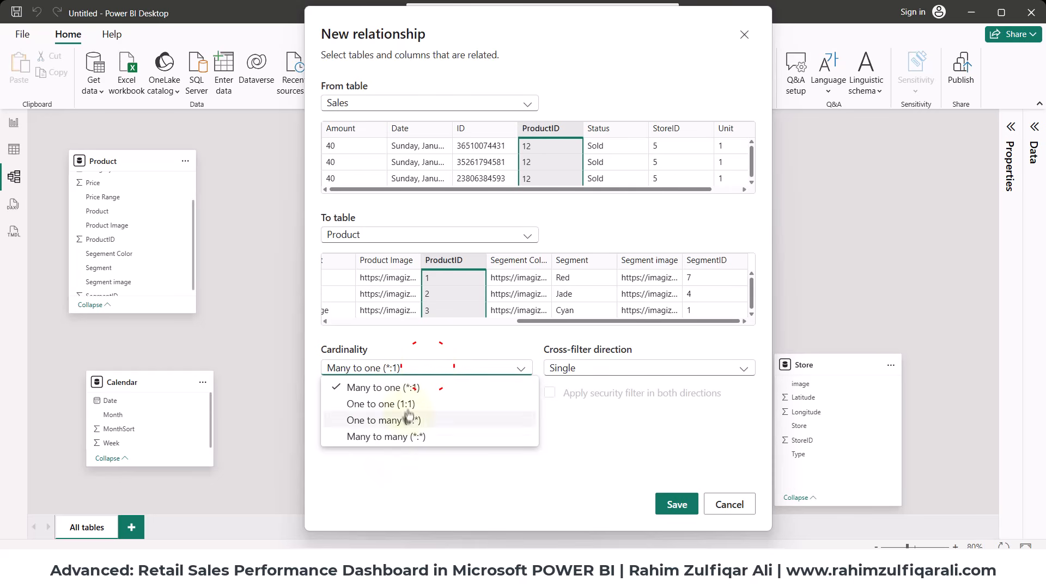
left_click(416, 352)
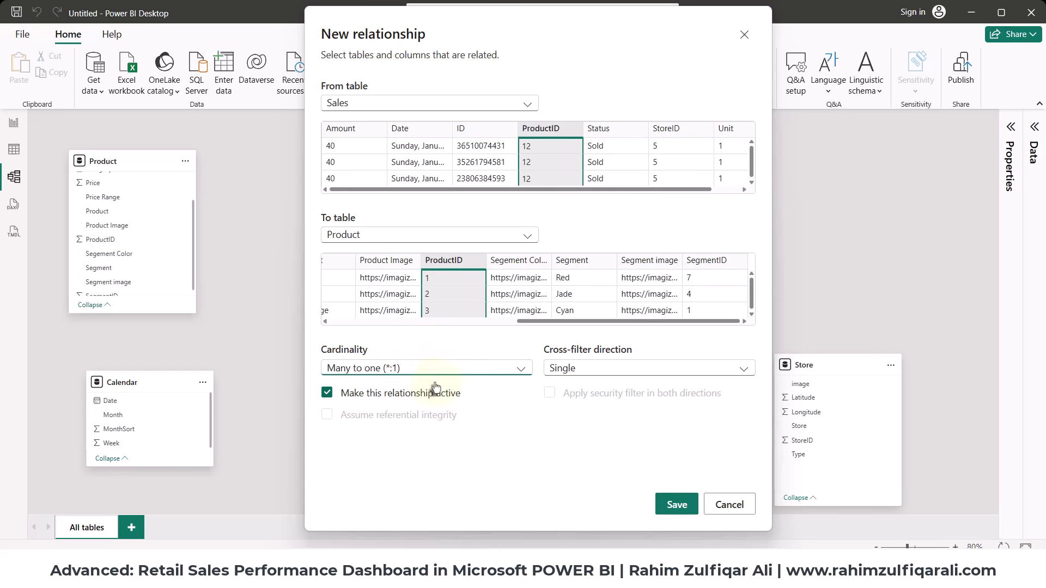
left_click(673, 507)
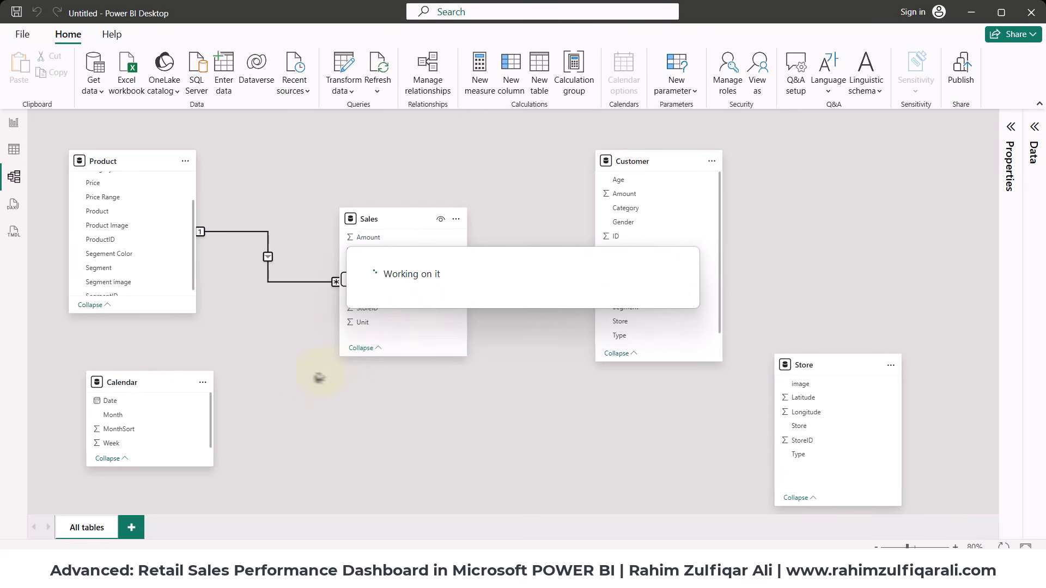
Examine the relationship line between Product and Sales and the key fields it connects.
left_click(267, 243)
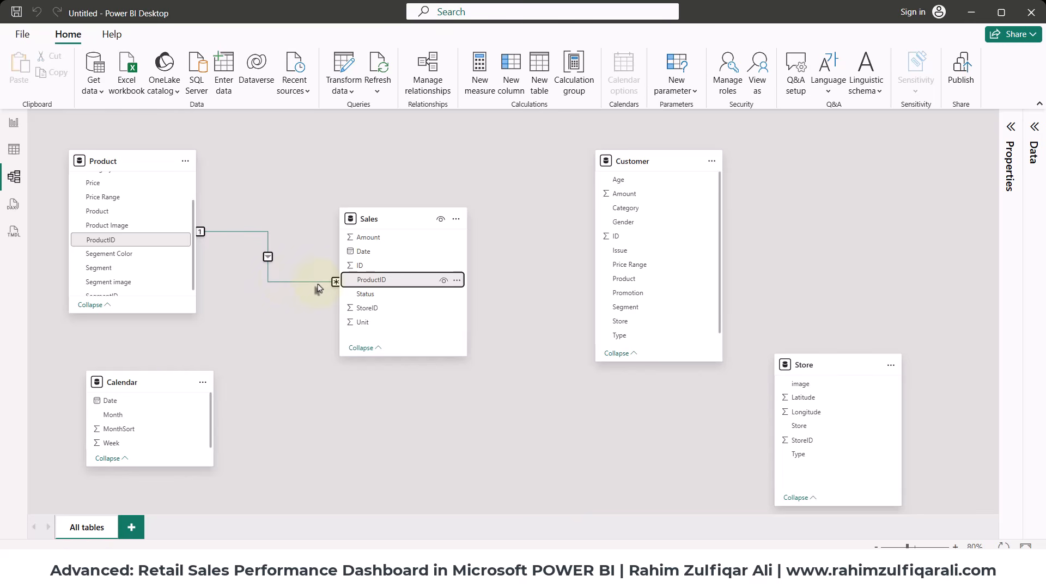
left_click(267, 277)
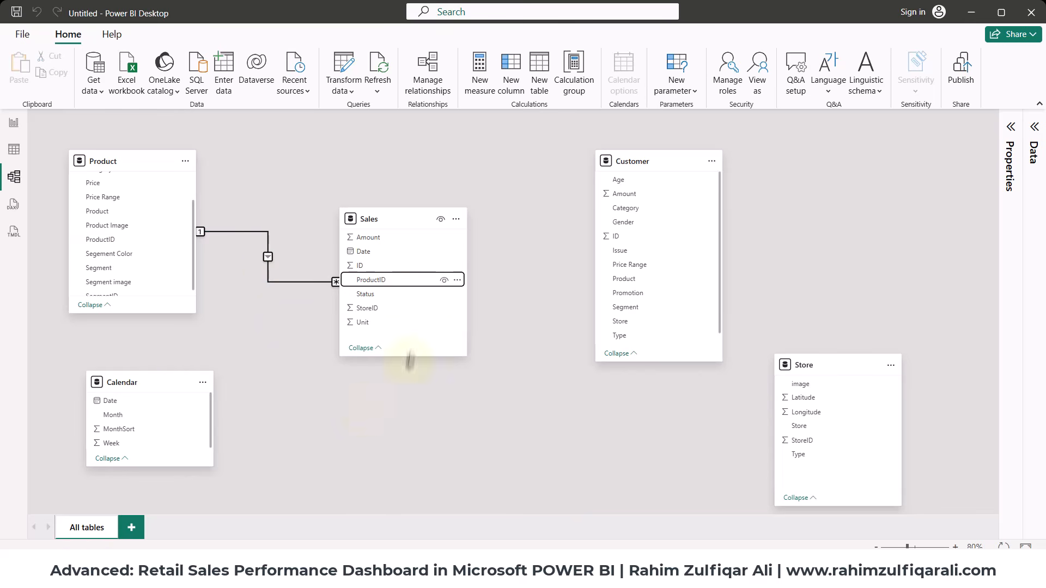
left_click(379, 215)
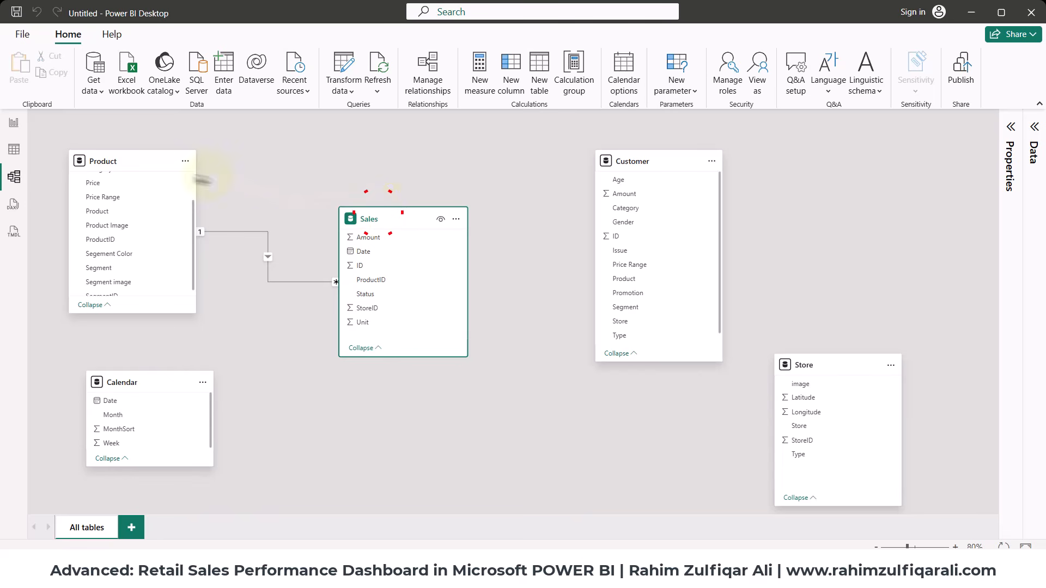
left_click(139, 162)
left_click(379, 219)
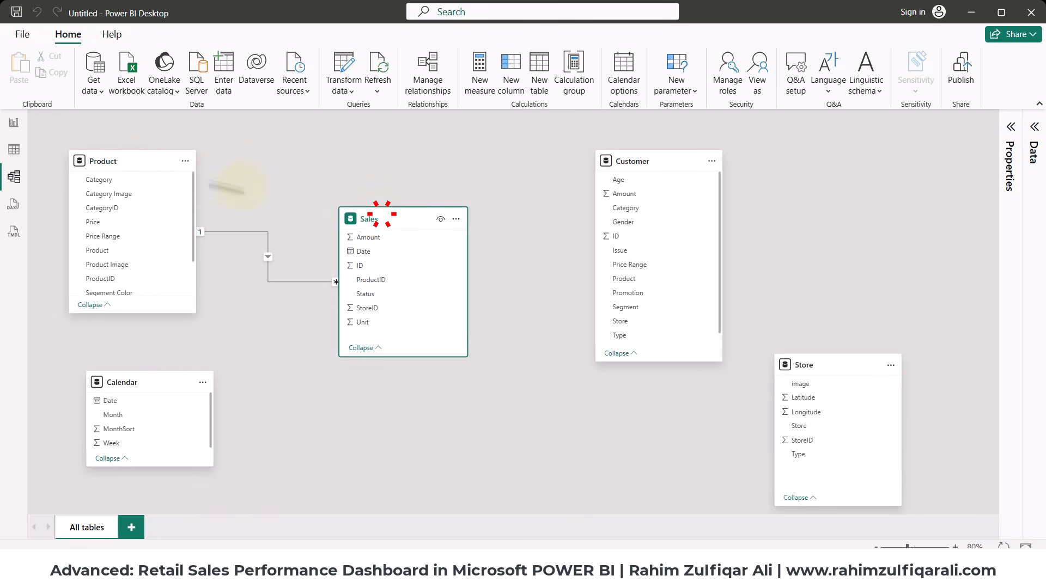
left_click(131, 162)
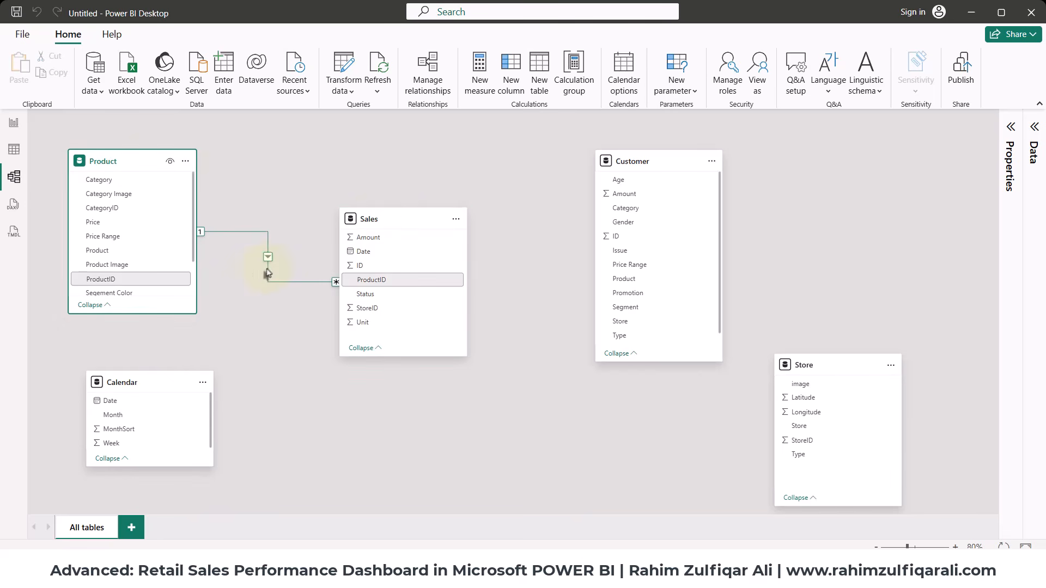
Create an active one-to-many relationship from Date in Calendar to Date in Sales with single cross-filter direction.
left_click(149, 384)
left_click(390, 219)
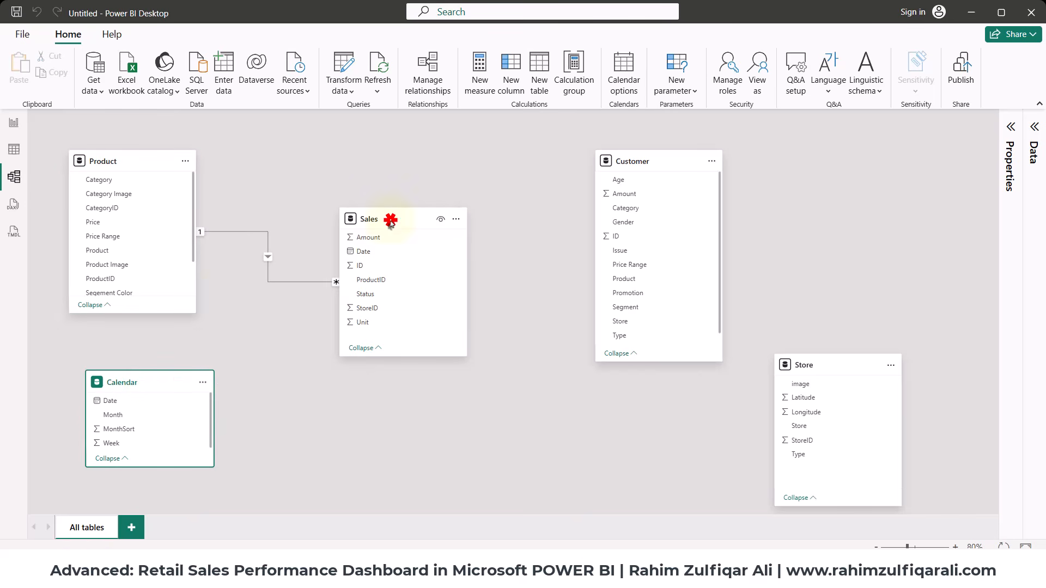
left_click(161, 383)
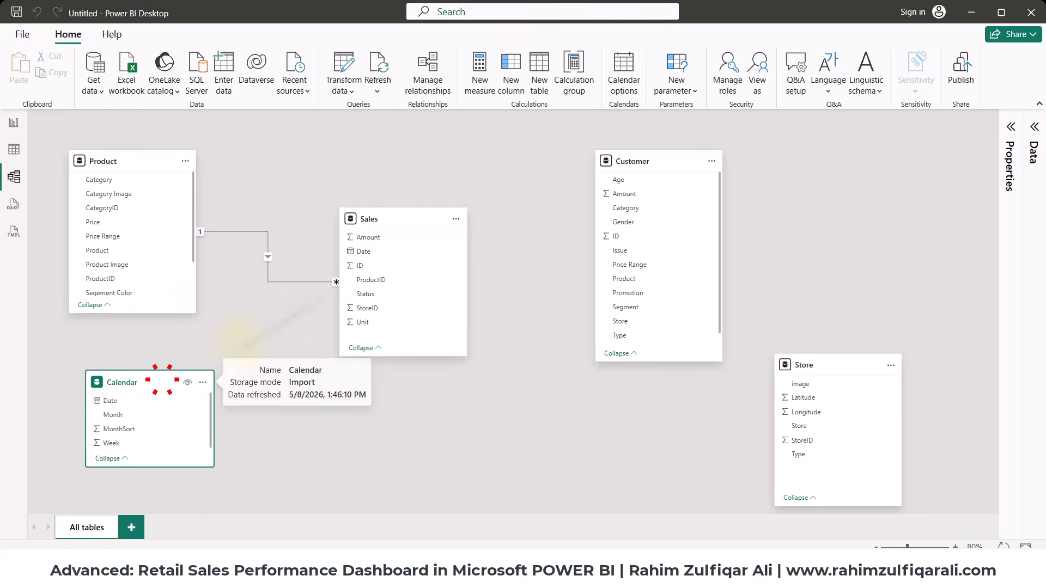
left_click(375, 222)
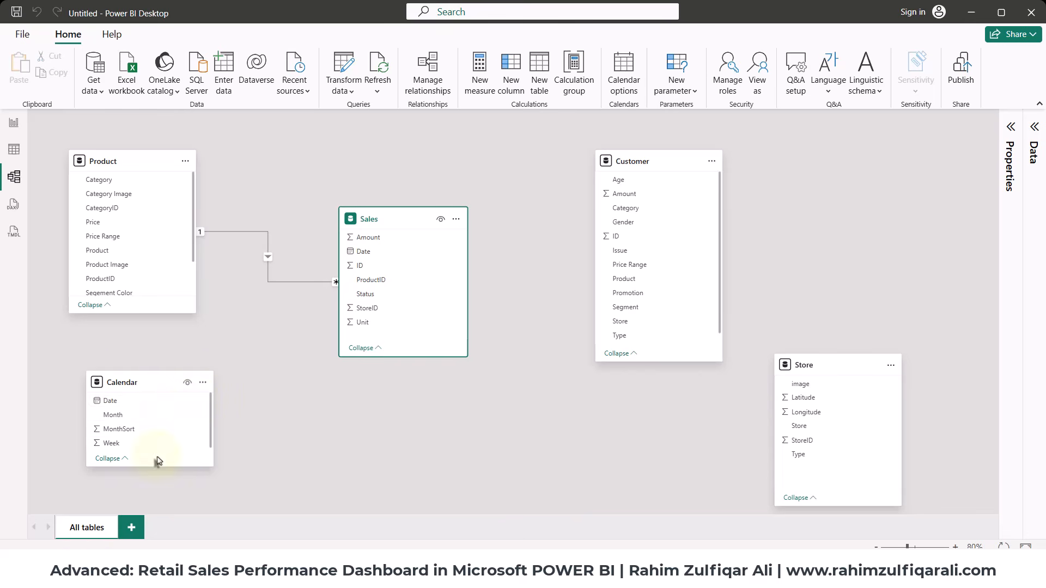
left_click_drag(117, 402, 359, 252)
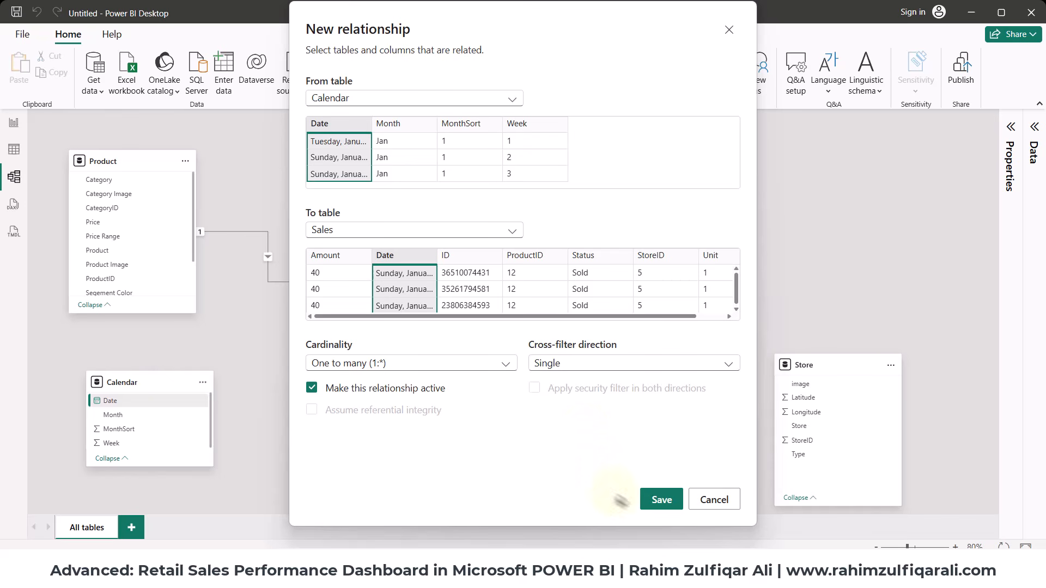
left_click(649, 503)
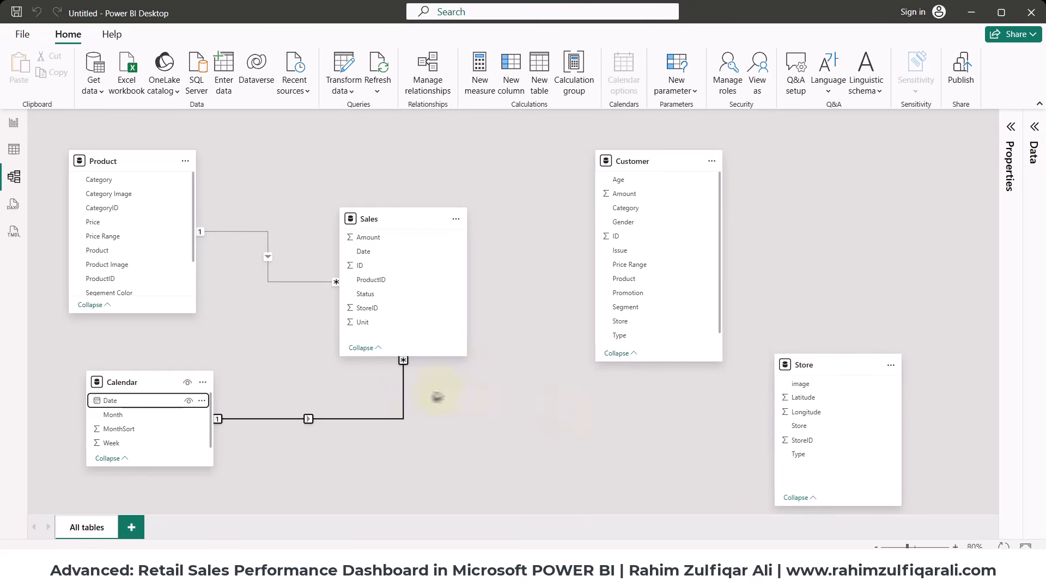
Start a new relationship from ID in the Customer table to ID in the Sales table.
left_click(647, 159)
left_click(388, 217)
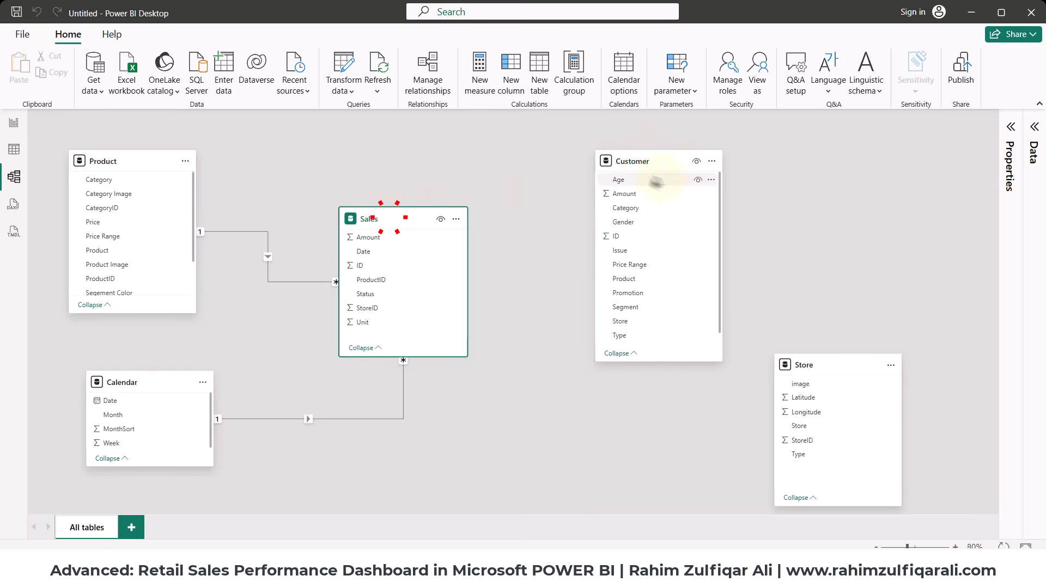
left_click(649, 161)
left_click(384, 214)
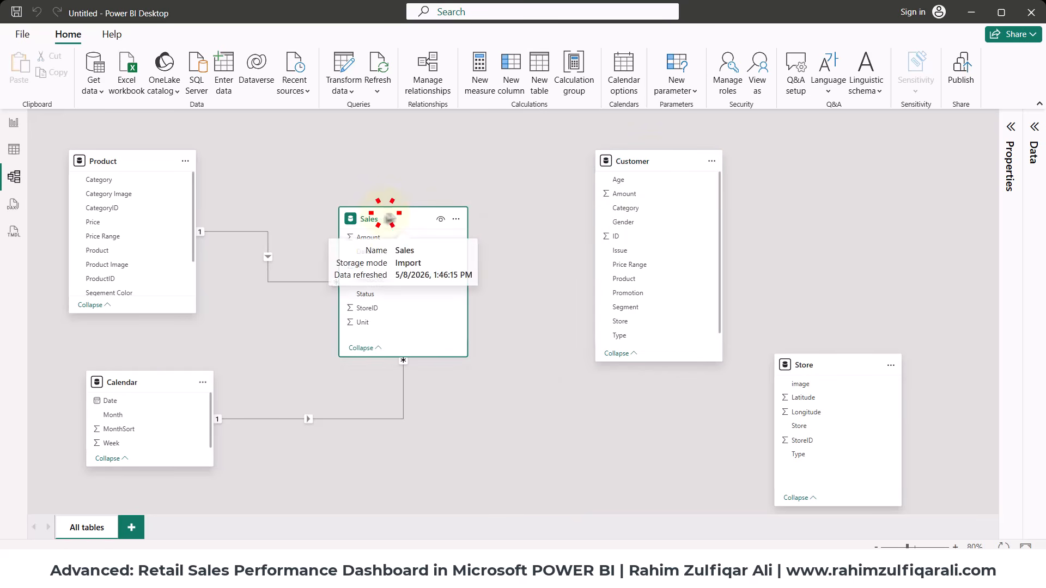
left_click(381, 162)
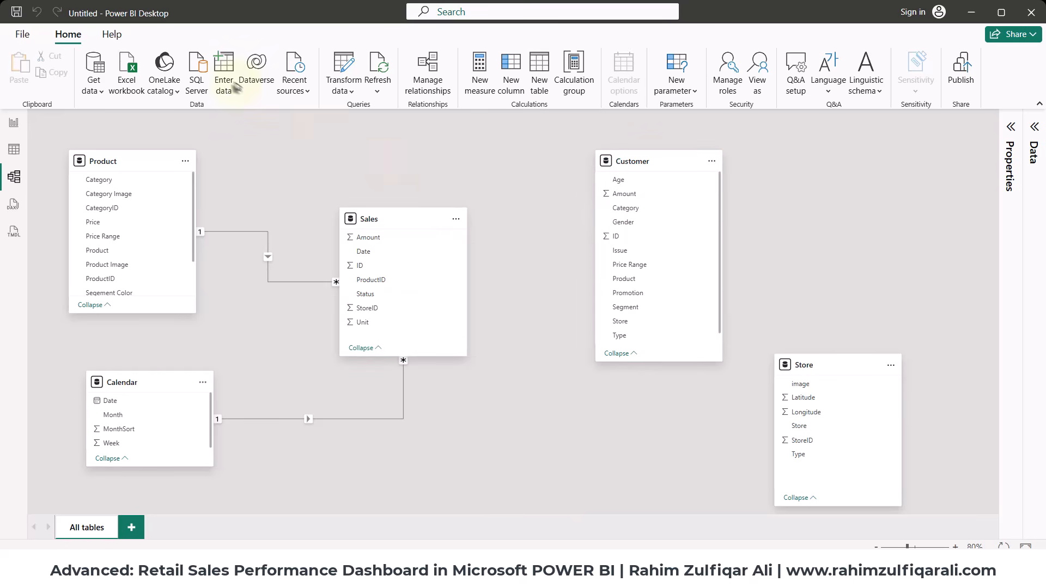
left_click(419, 223)
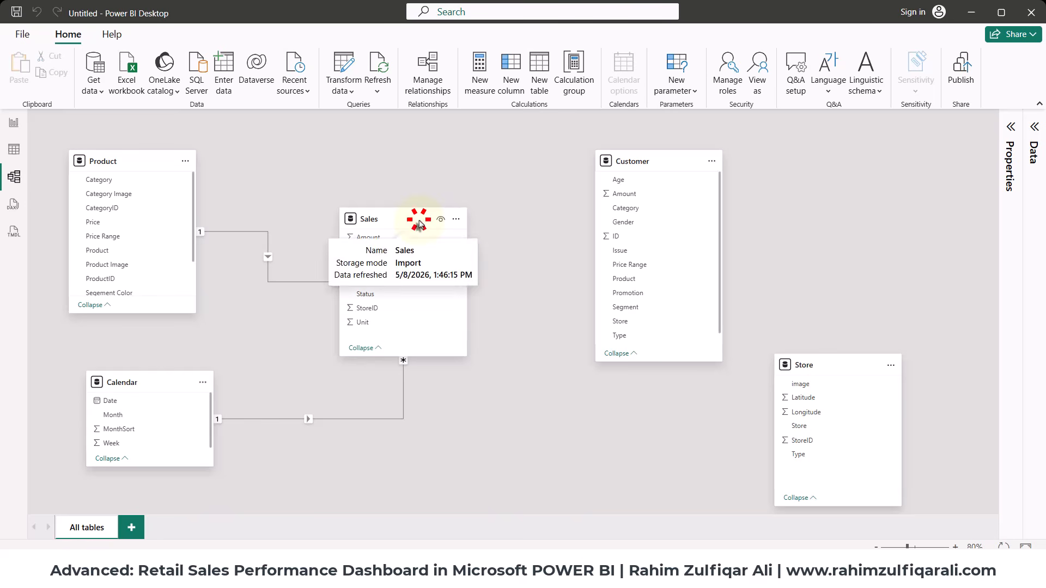
left_click(631, 162)
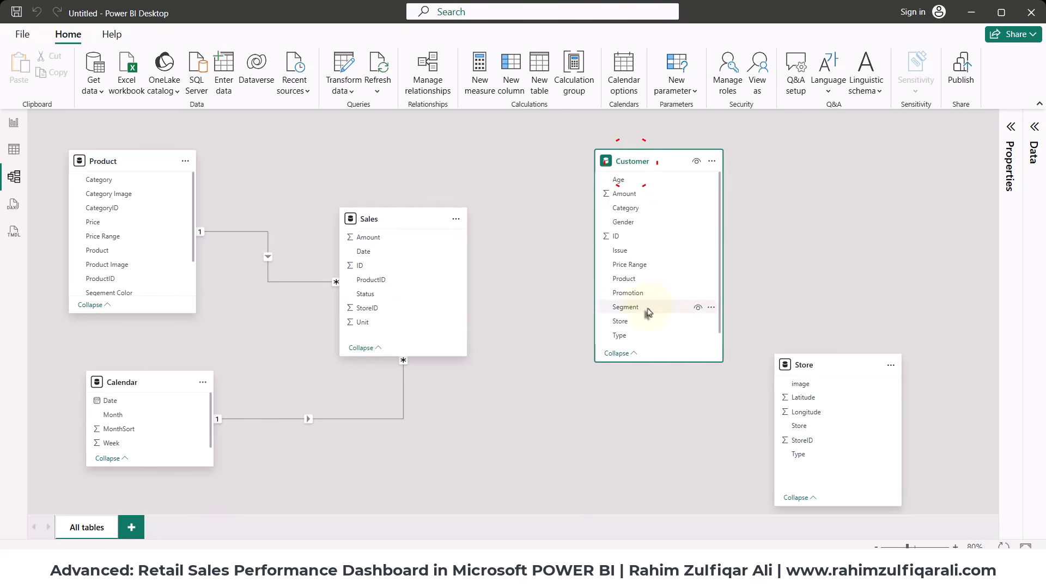
left_click_drag(626, 236, 408, 274)
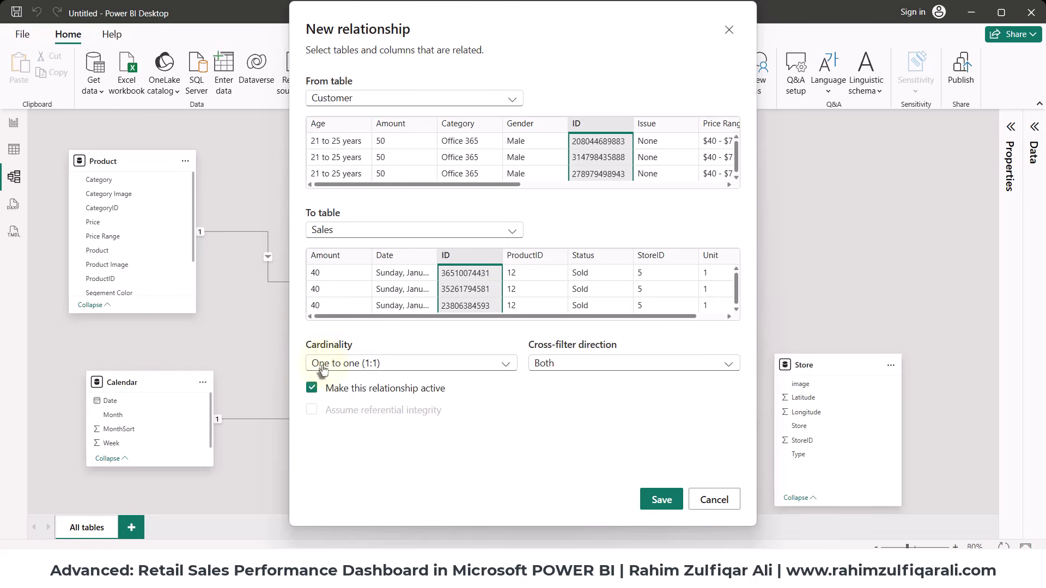
Set the Customer-to-Sales relationship's cardinality to one to many and save it with cross-filtering in both directions.
left_click(376, 369)
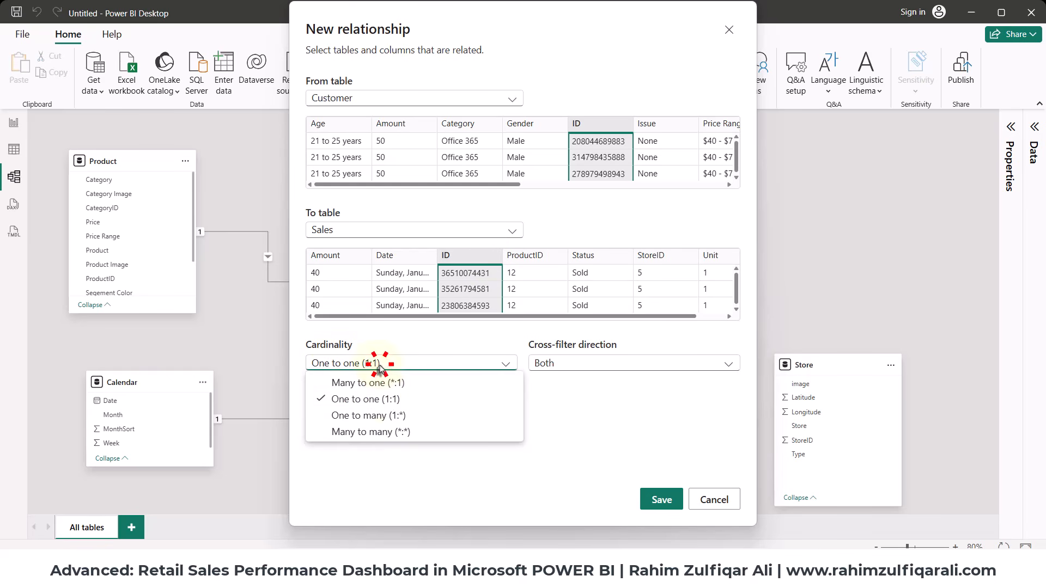
left_click(387, 415)
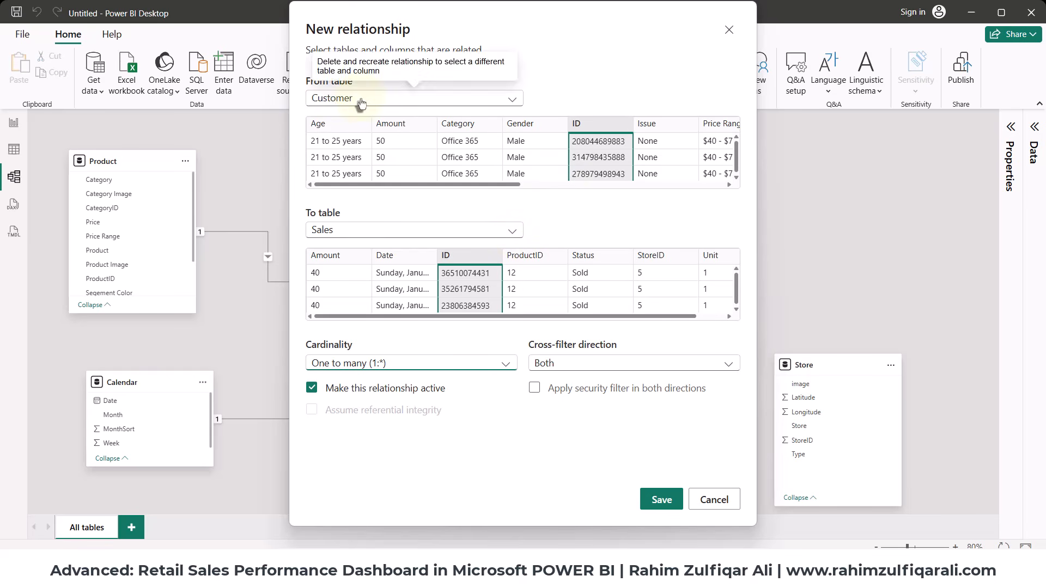
left_click(332, 364)
left_click(358, 417)
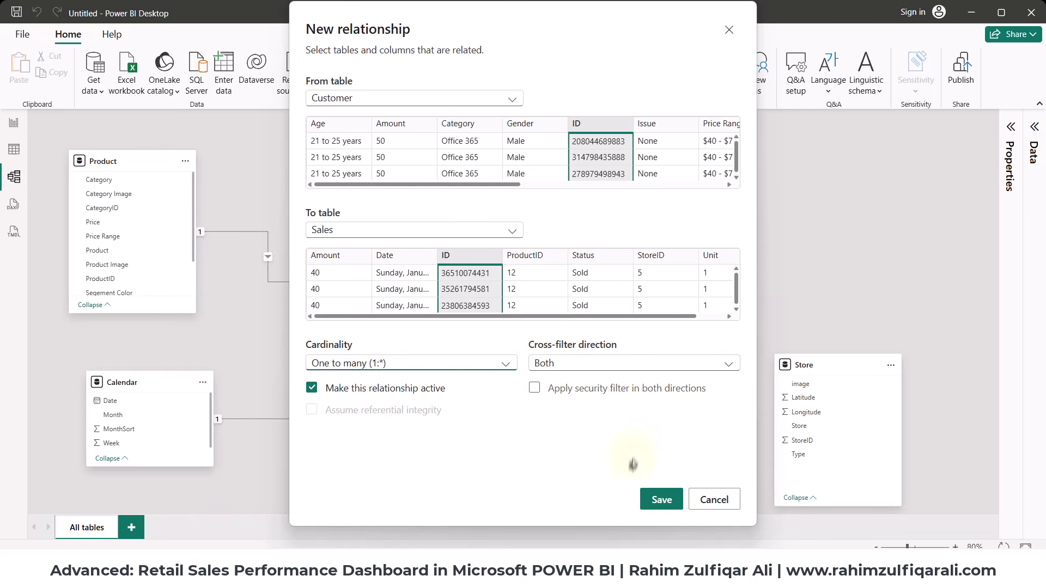
left_click(647, 500)
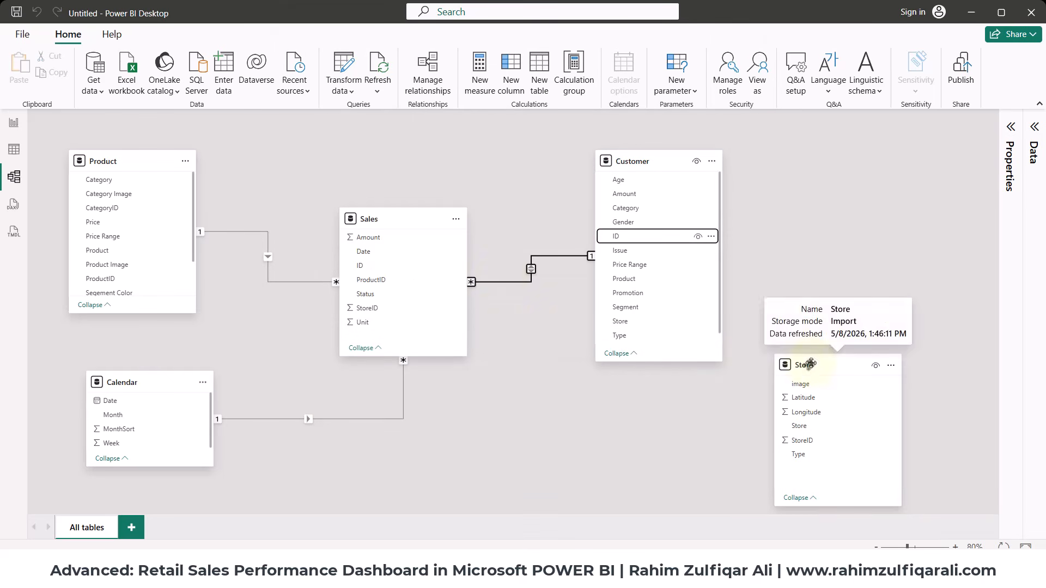
Create an active one-to-many relationship from StoreID in Store to StoreID in Sales with single cross-filter direction.
left_click(805, 366)
left_click(399, 219)
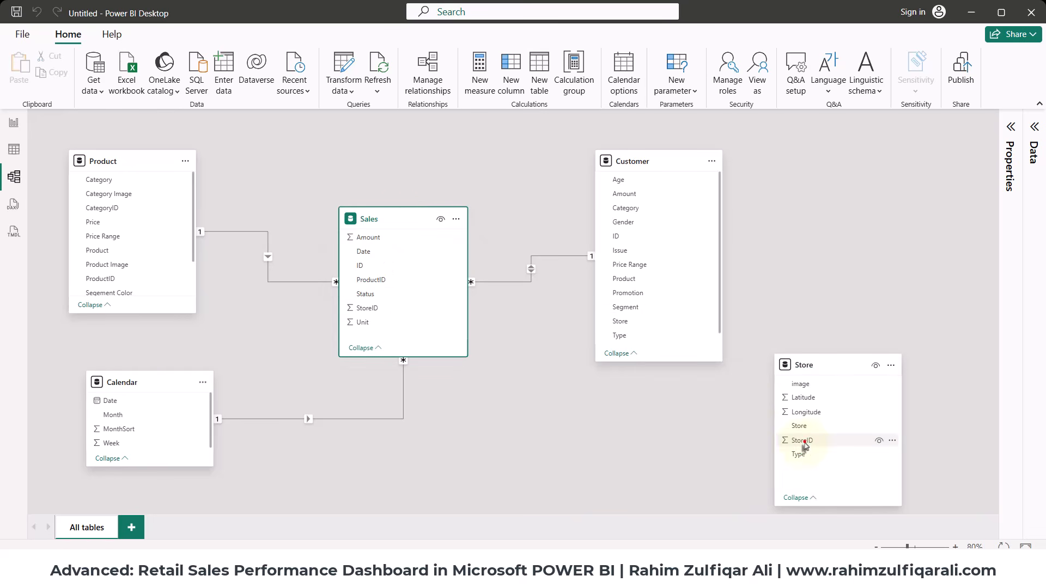
left_click_drag(804, 445, 392, 308)
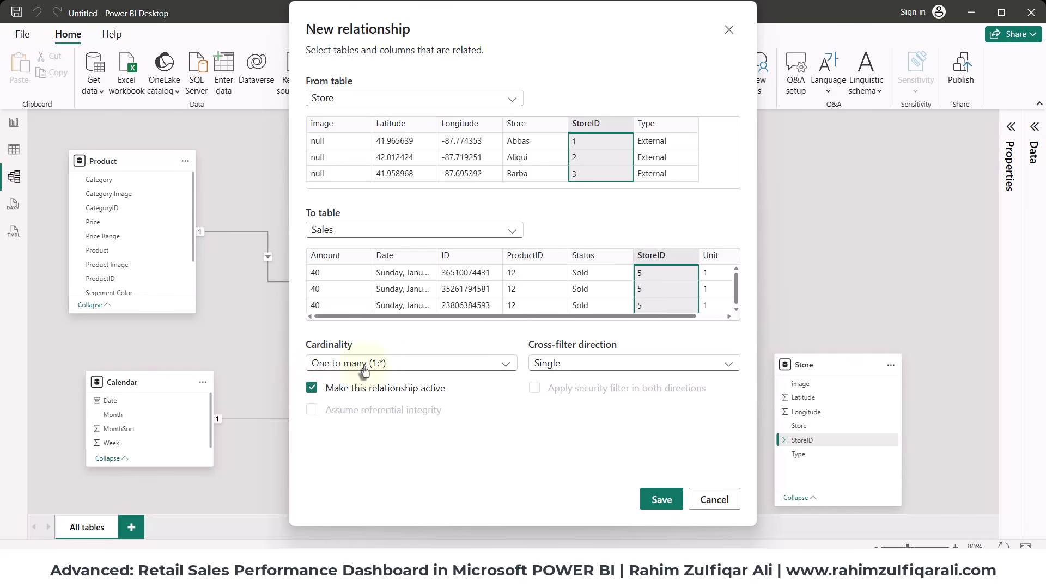
left_click(652, 500)
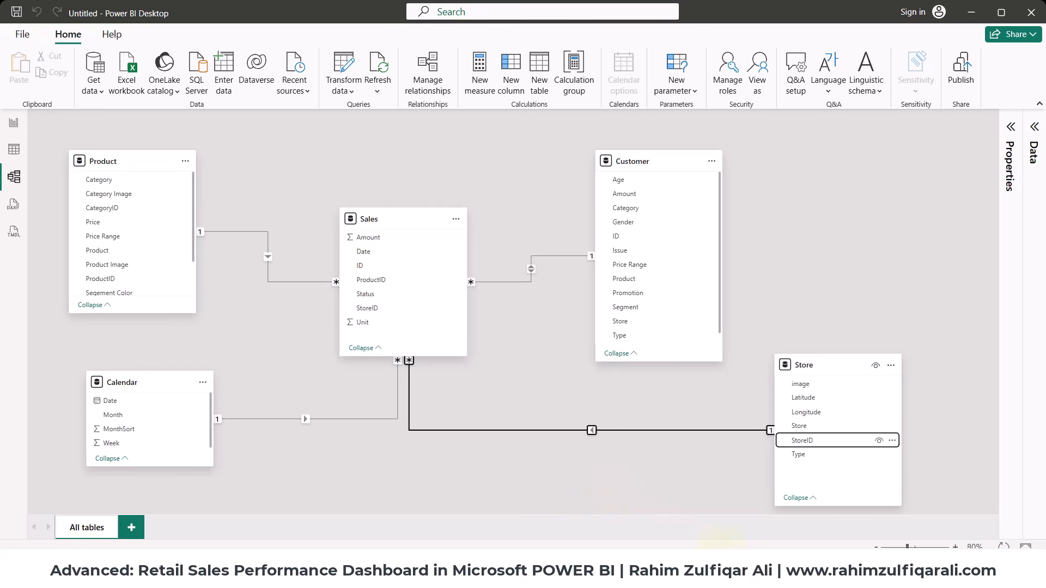
Review the finished dashboard file's model diagram, report page and Customer fields for reference, and return to the untitled model.
mouse_move(719, 572)
left_click(660, 512)
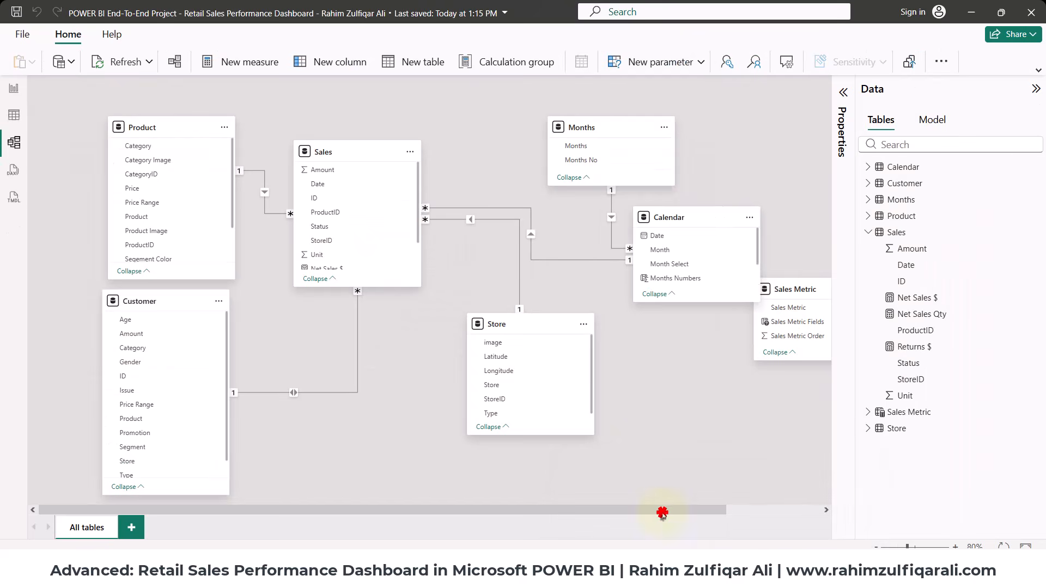
left_click(8, 83)
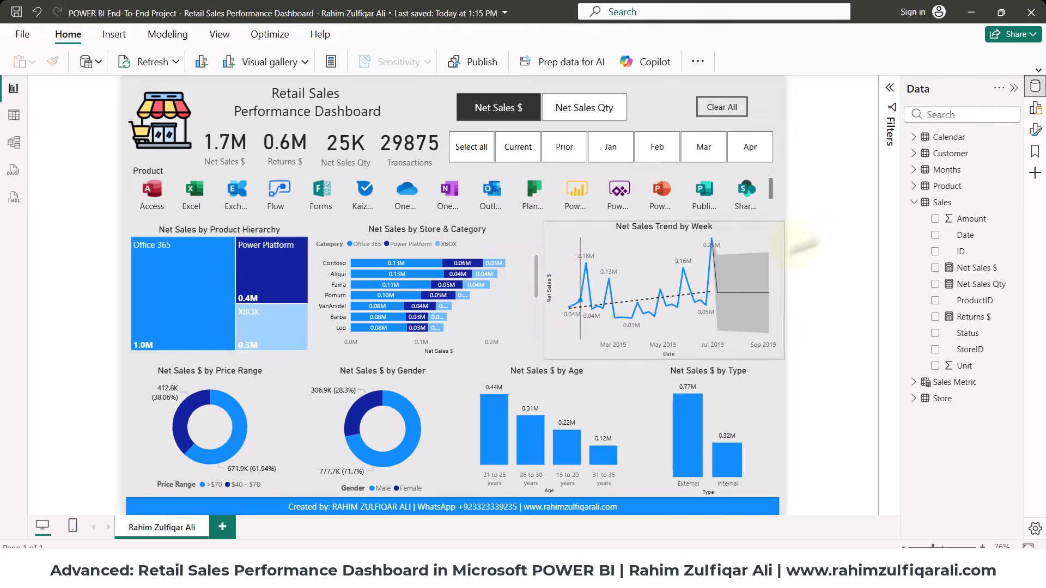
left_click(913, 155)
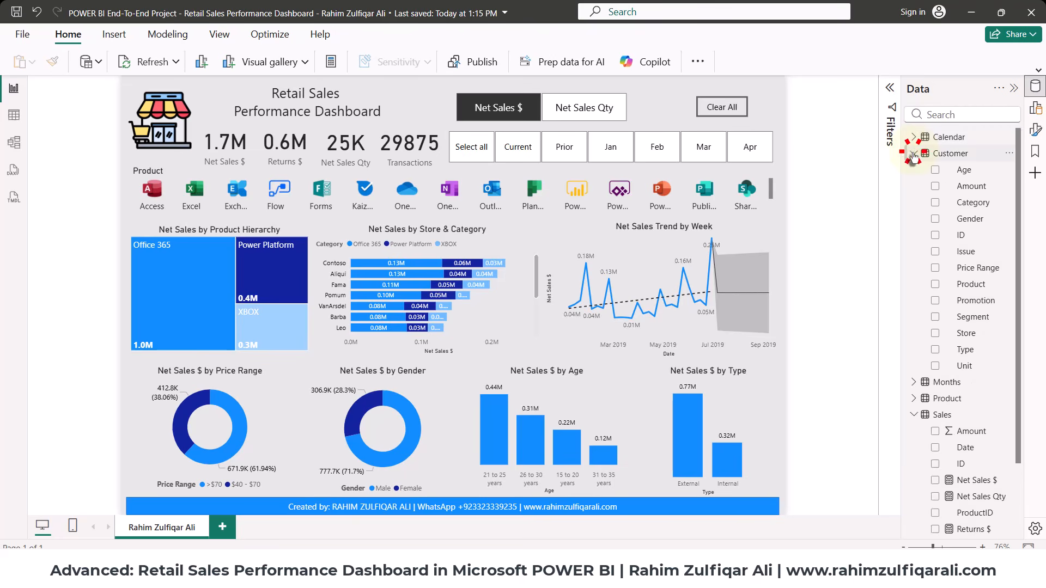
left_click(914, 154)
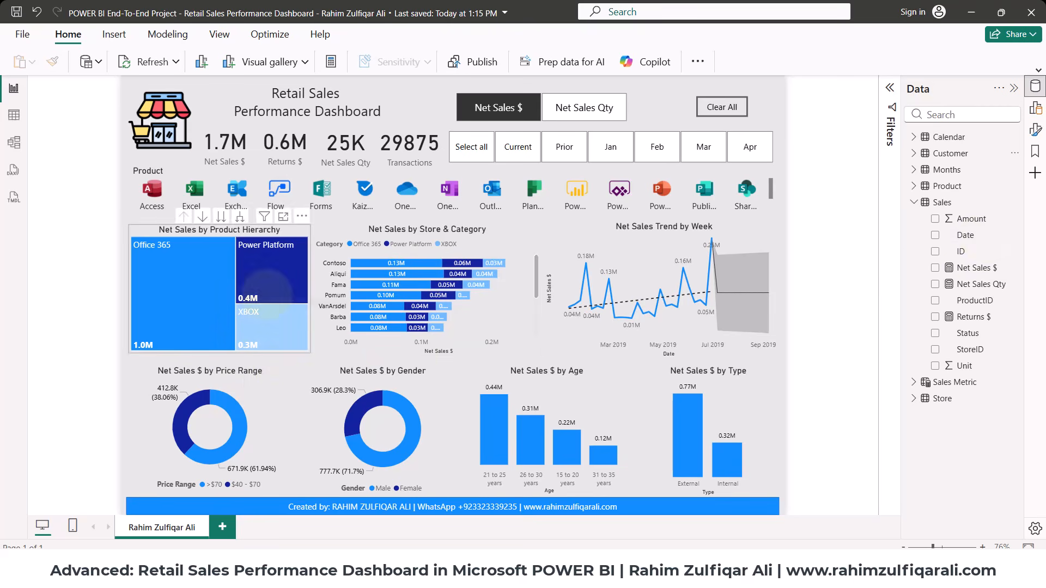
mouse_move(413, 163)
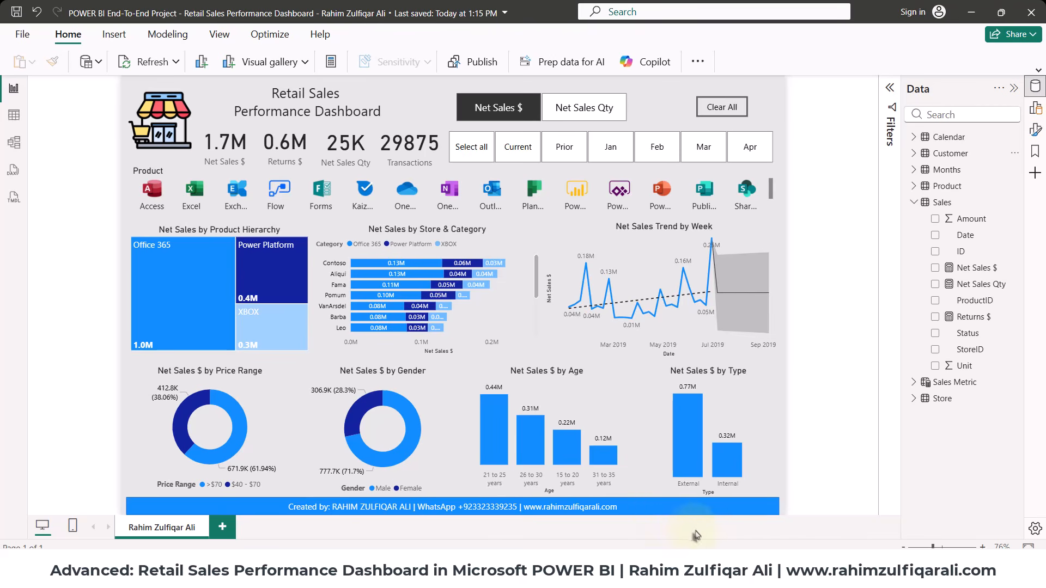
mouse_move(703, 542)
left_click(757, 530)
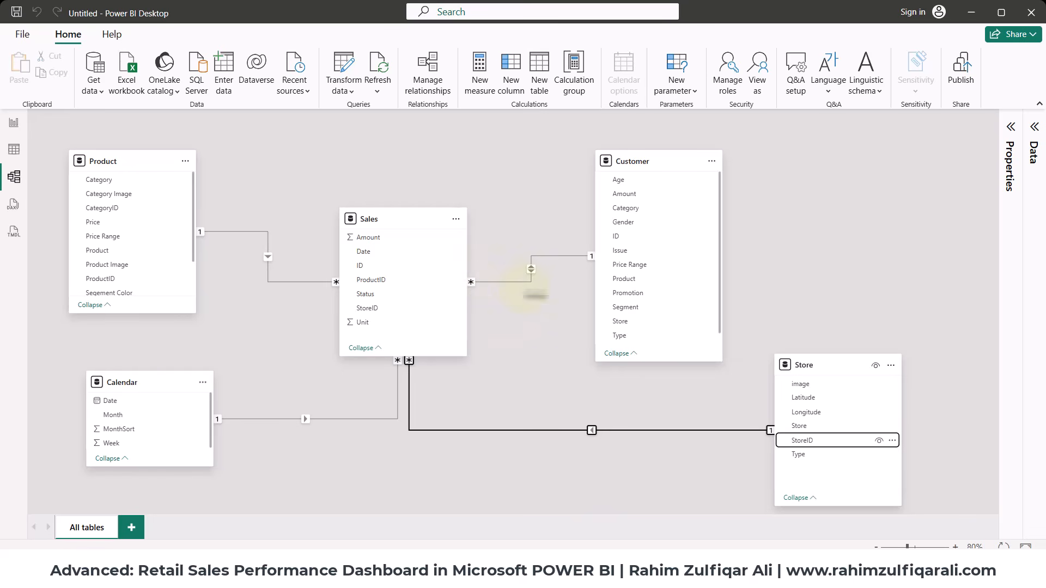
Move the Store card in the model diagram below the gap between Sales and Customer.
left_click_drag(815, 365, 496, 390)
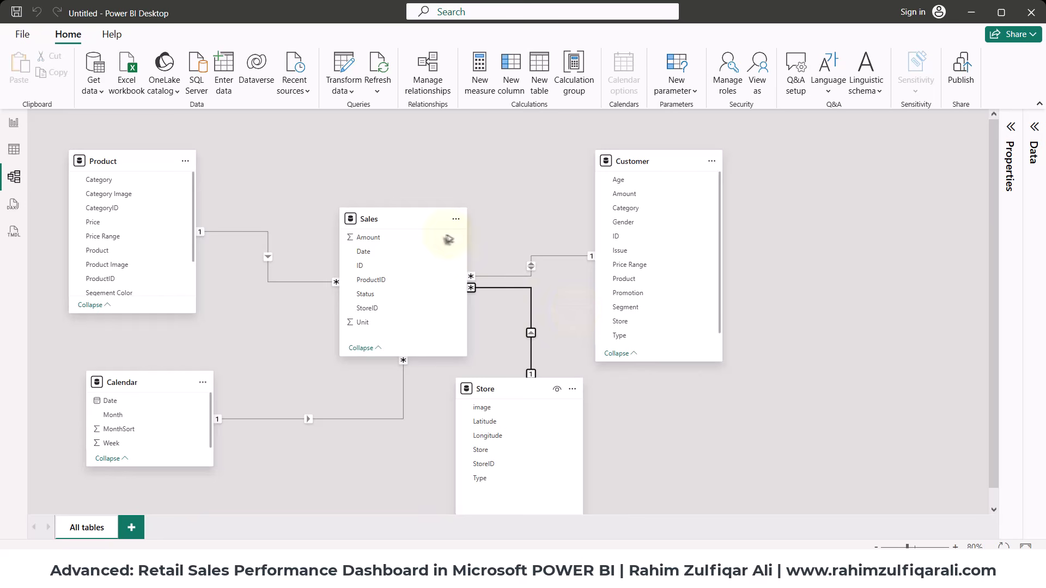
left_click(392, 221)
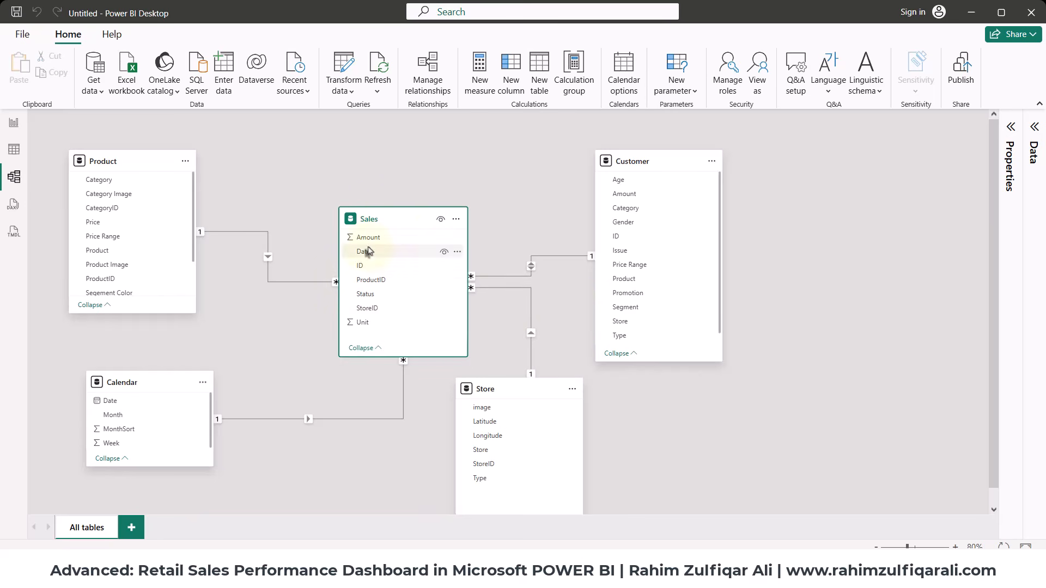
Examine the Product, Calendar, Store, Customer and Sales tables and their relationships in the model diagram.
left_click(98, 159)
left_click(175, 381)
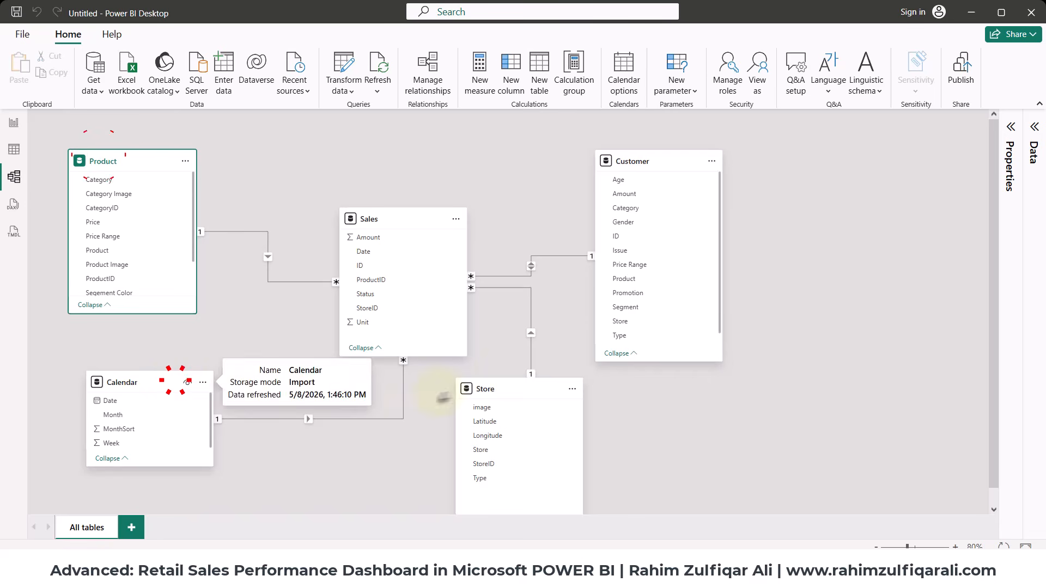
left_click(480, 389)
left_click(617, 162)
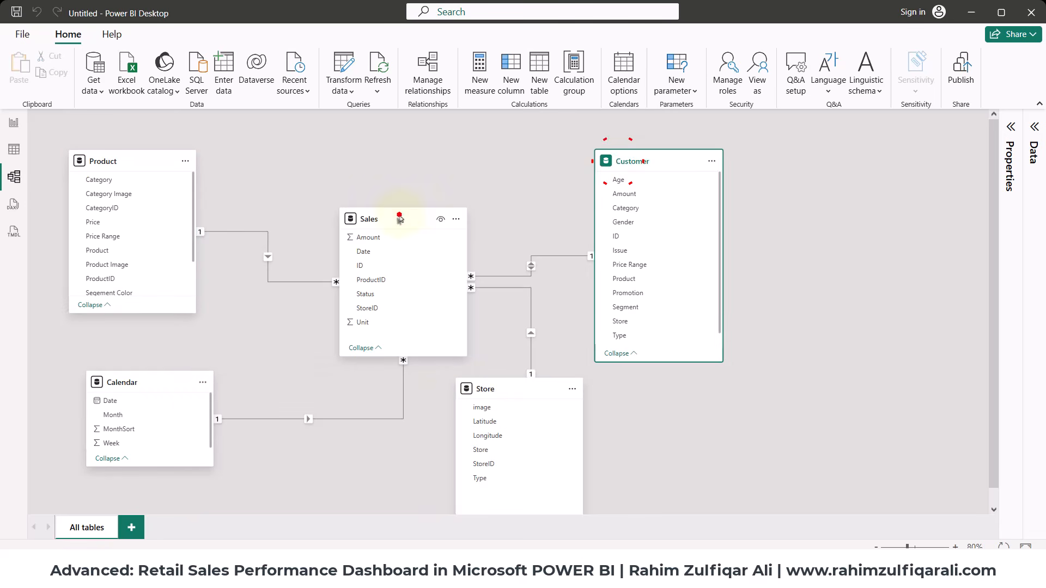
left_click(399, 218)
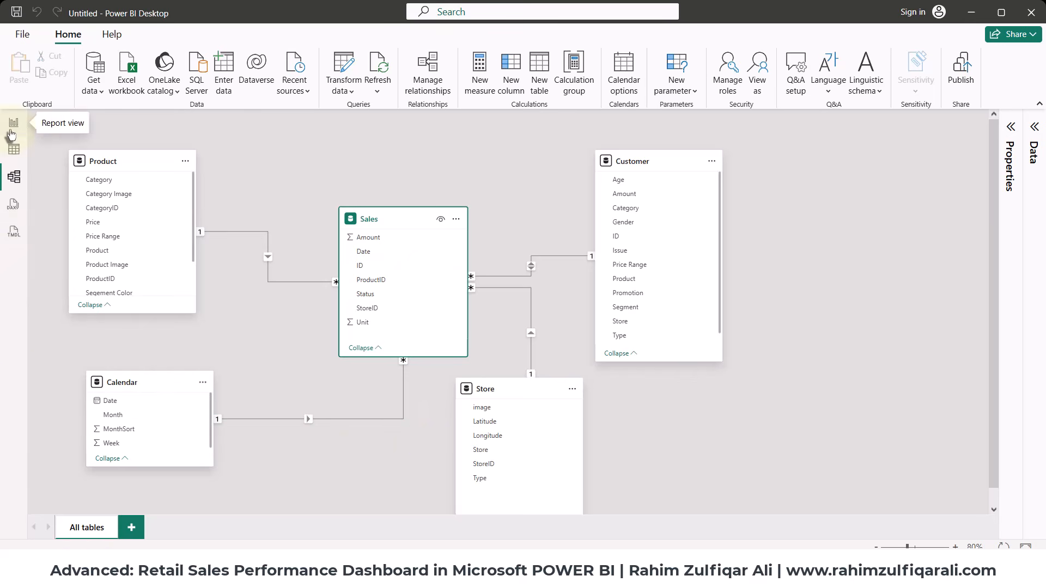
View the blank Retail Sales Performance report page and switch to the finished dashboard file for reference.
left_click(12, 126)
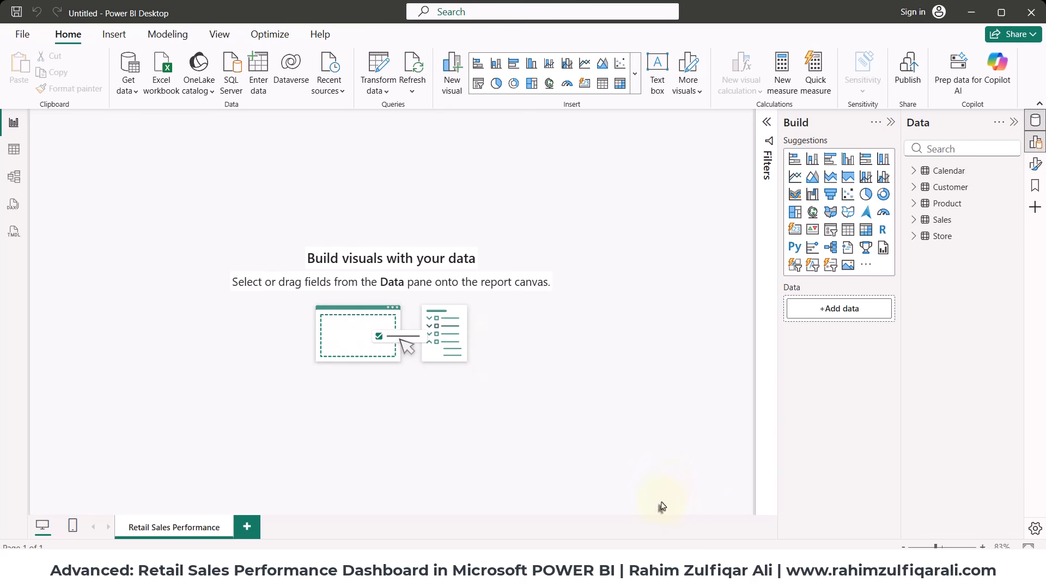
mouse_move(723, 539)
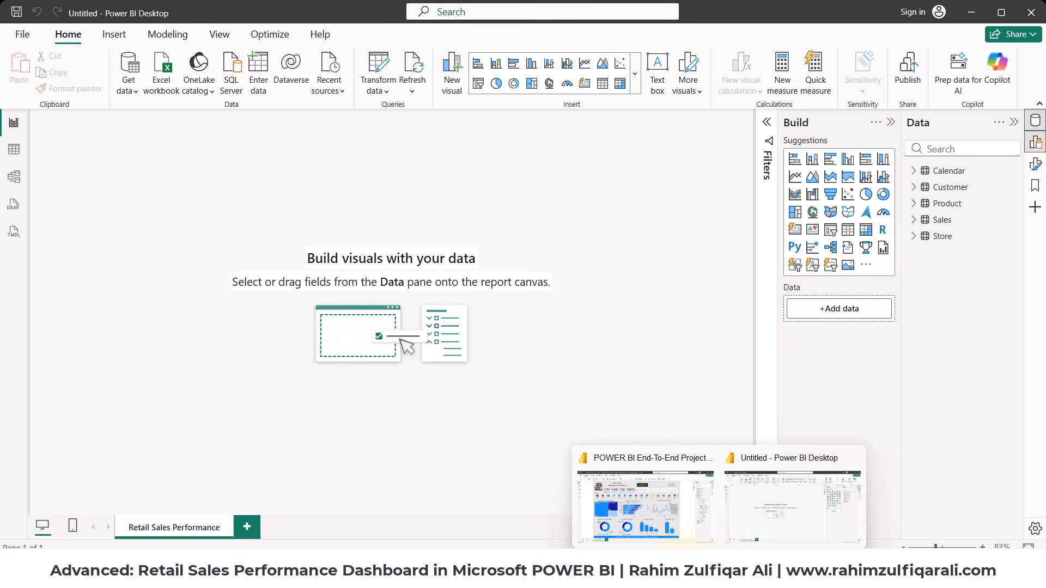
left_click(660, 528)
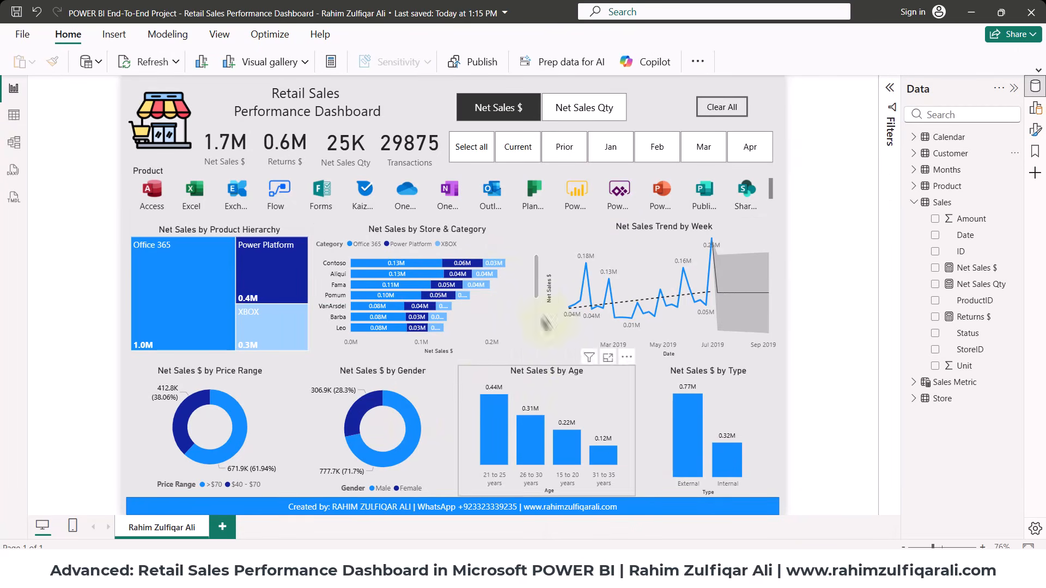
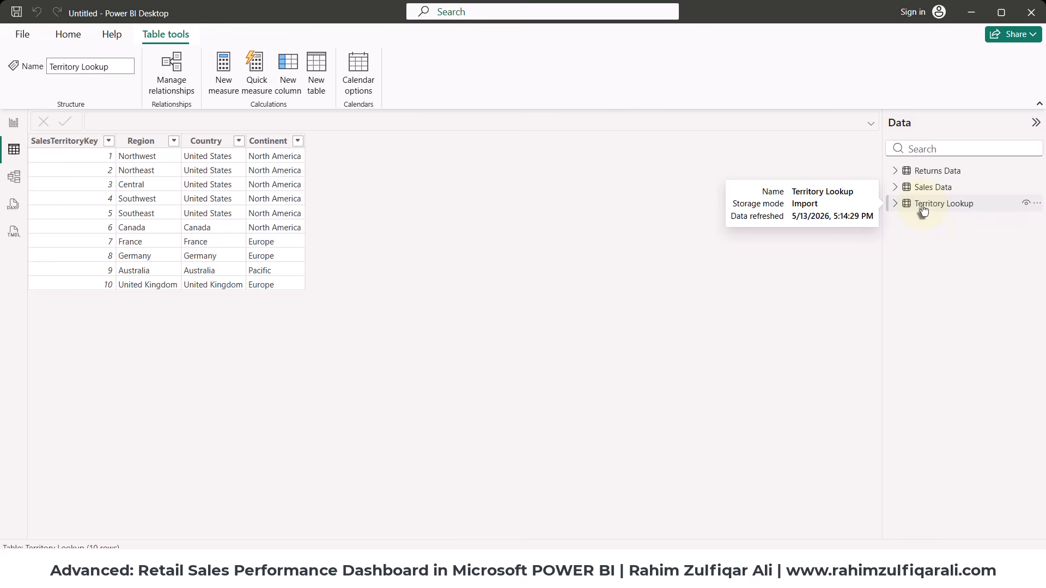
Examine the rows and key columns of the Territory Lookup, Sales Data and Returns Data tables.
left_click(923, 210)
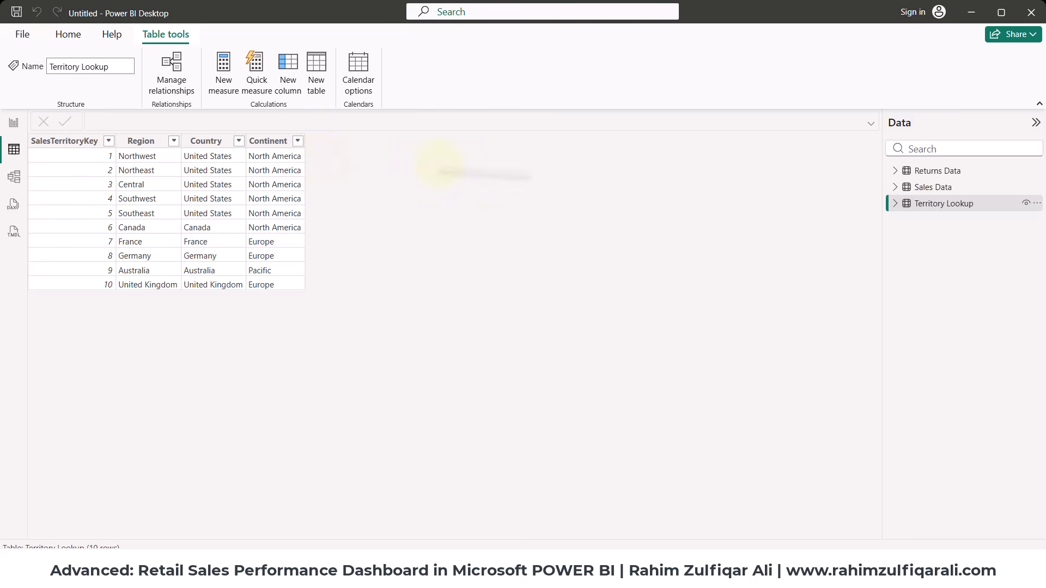
left_click(936, 187)
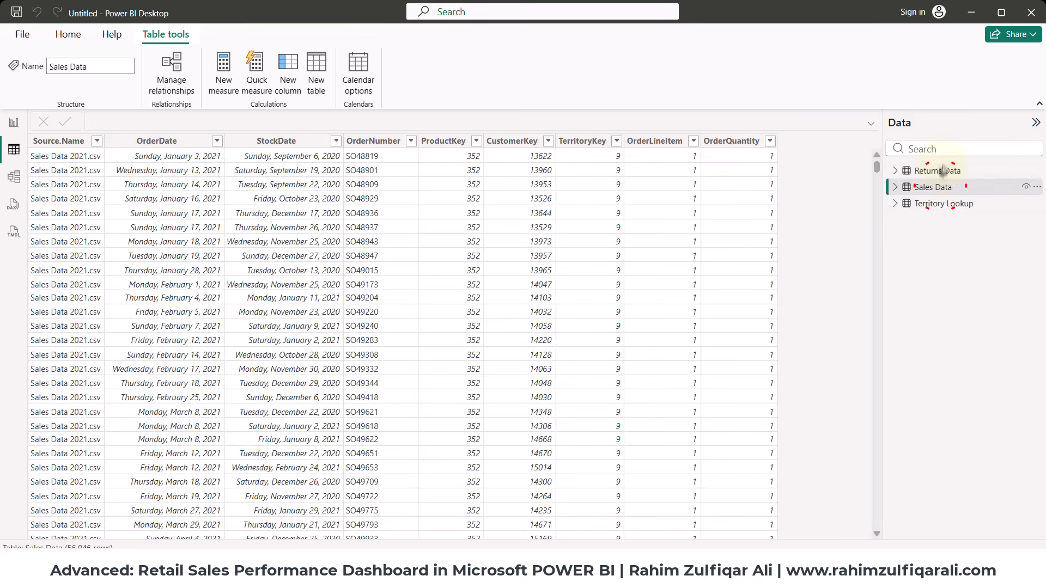
left_click(940, 171)
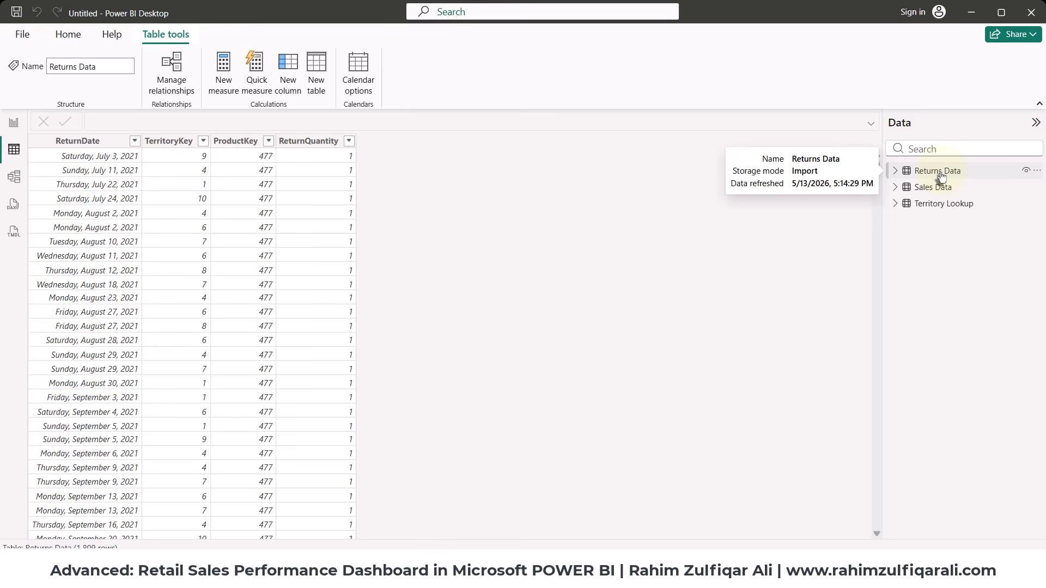
Inspect how Territory Lookup relates to Returns Data and Sales Data in the model diagram, including the Returns Data relationship's settings.
left_click(13, 177)
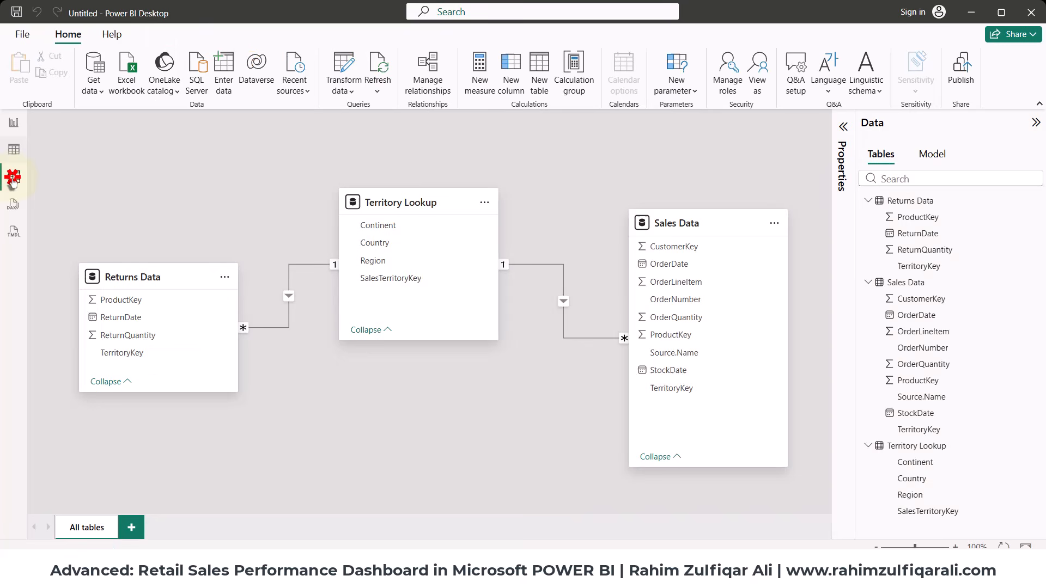
left_click(411, 203)
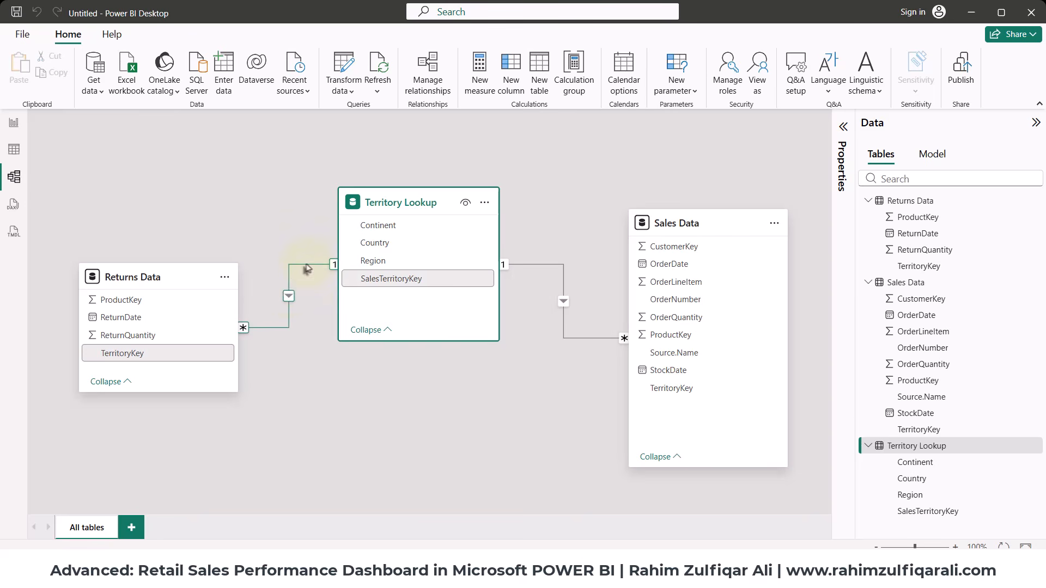
double_click(289, 298)
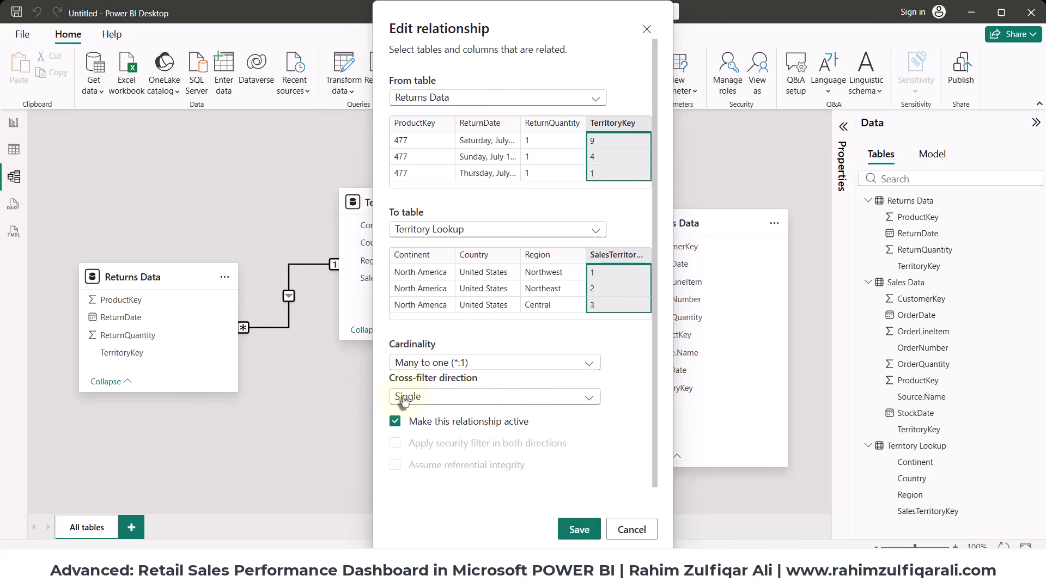
left_click(632, 530)
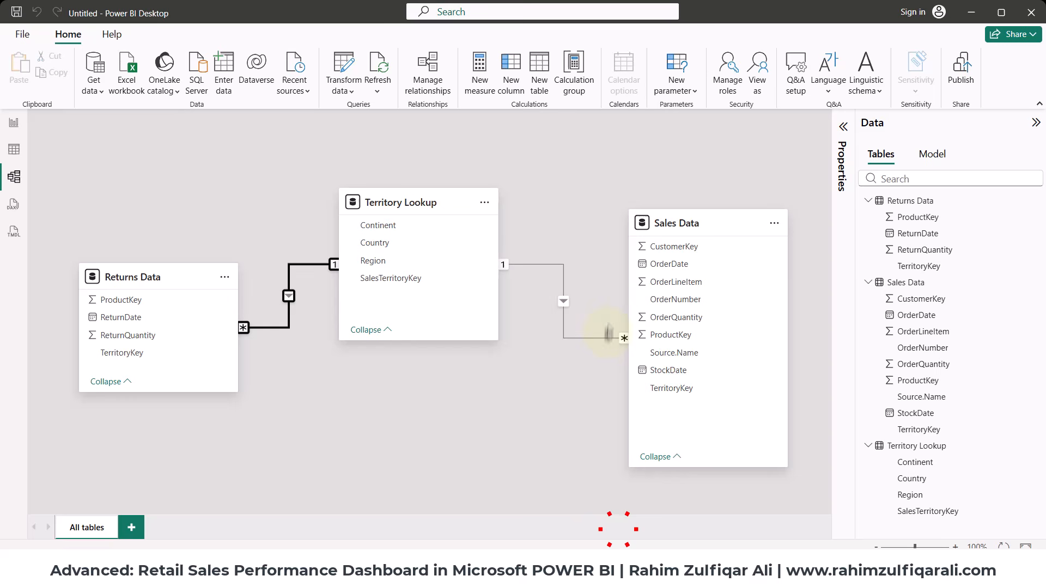
left_click(669, 221)
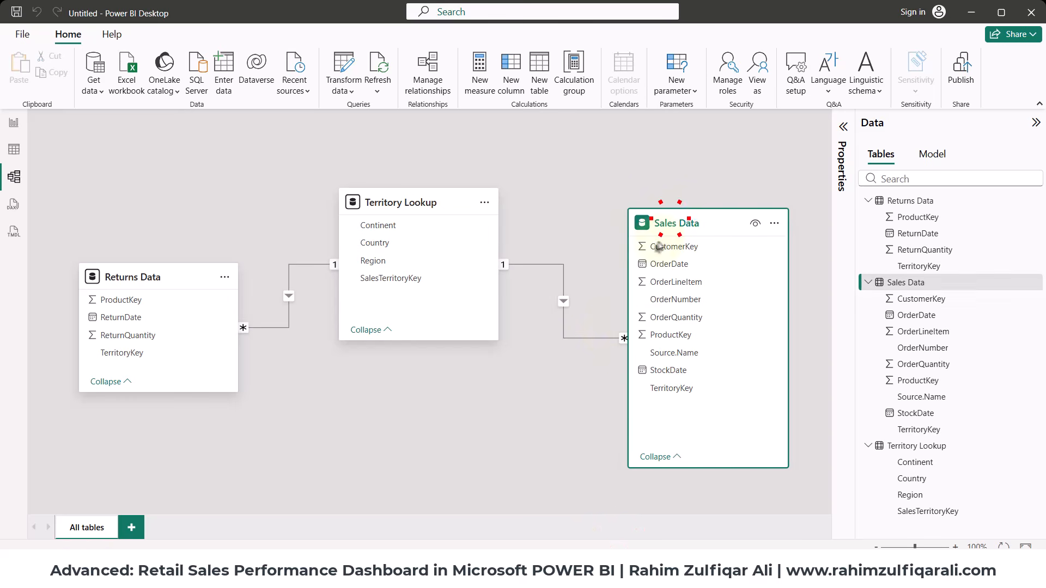
left_click(422, 203)
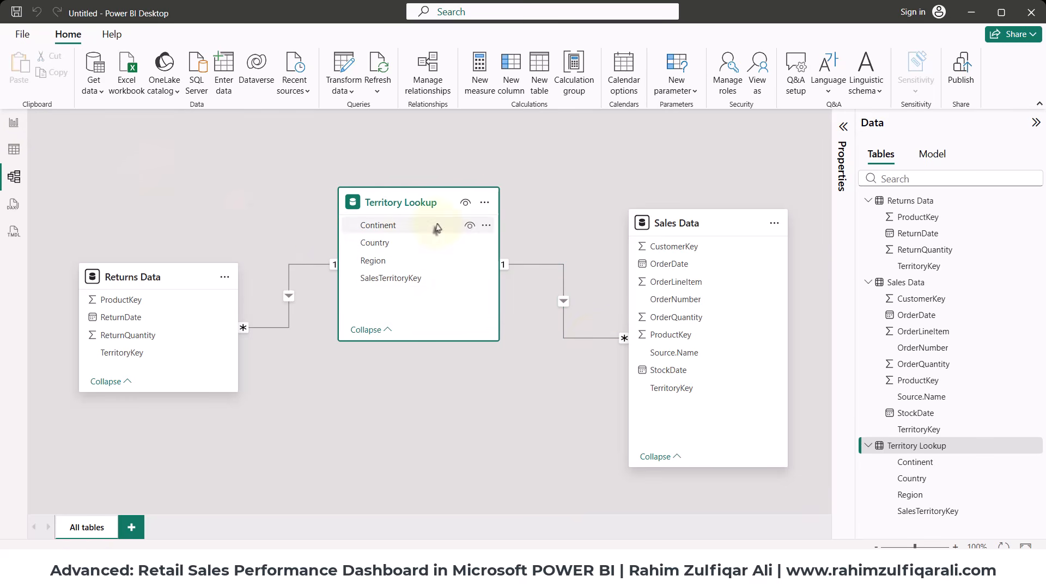
Create a table visual of SalesTerritoryKey from Territory Lookup on the blank report page and enlarge it to show all rows.
left_click(3, 130)
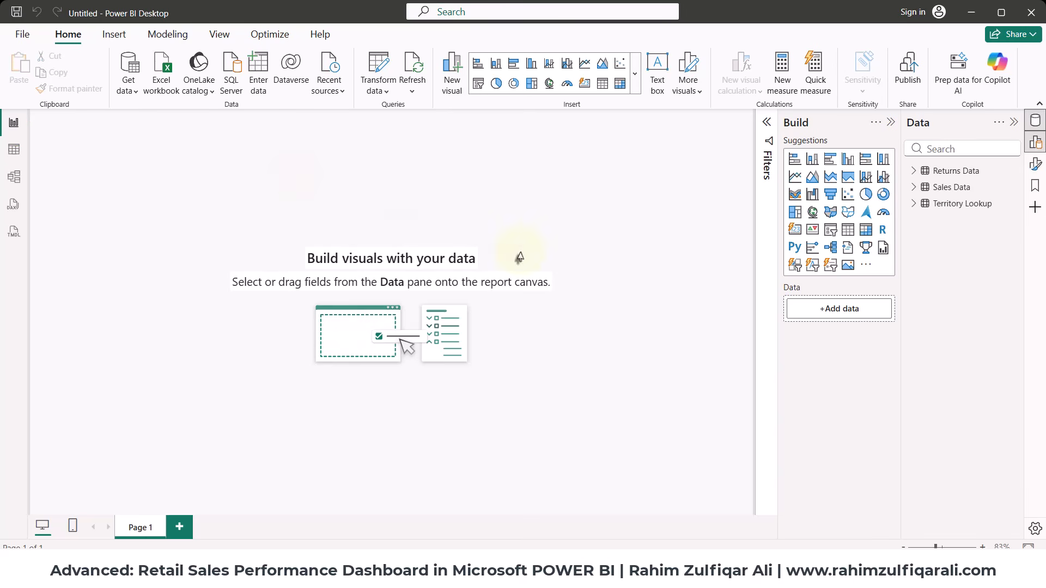
left_click(914, 205)
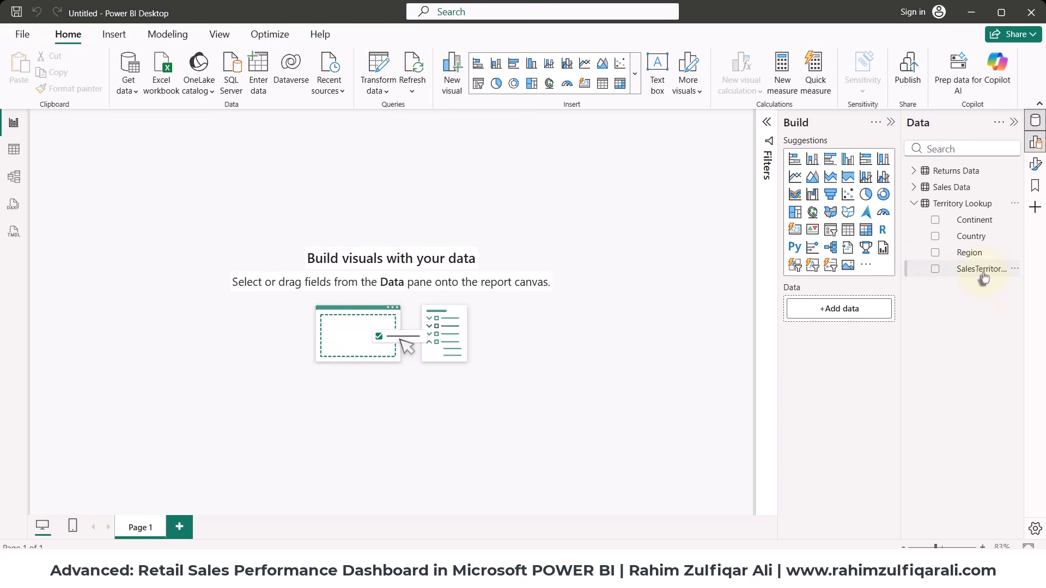
left_click_drag(983, 268, 235, 214)
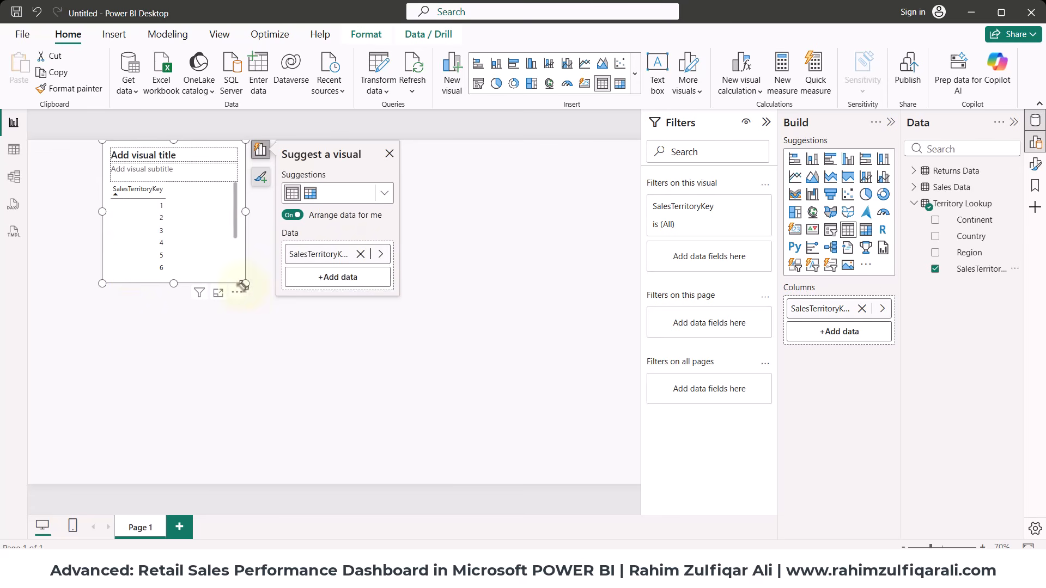
left_click_drag(246, 283, 262, 384)
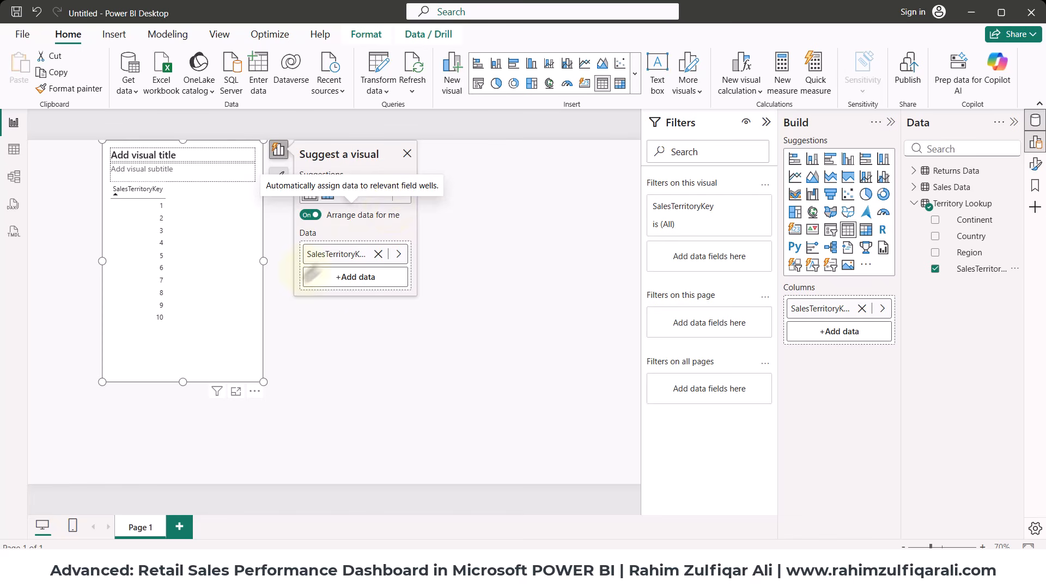
Turn off the table visual's title and set the font size of its values to 25.
left_click(279, 178)
left_click(304, 203)
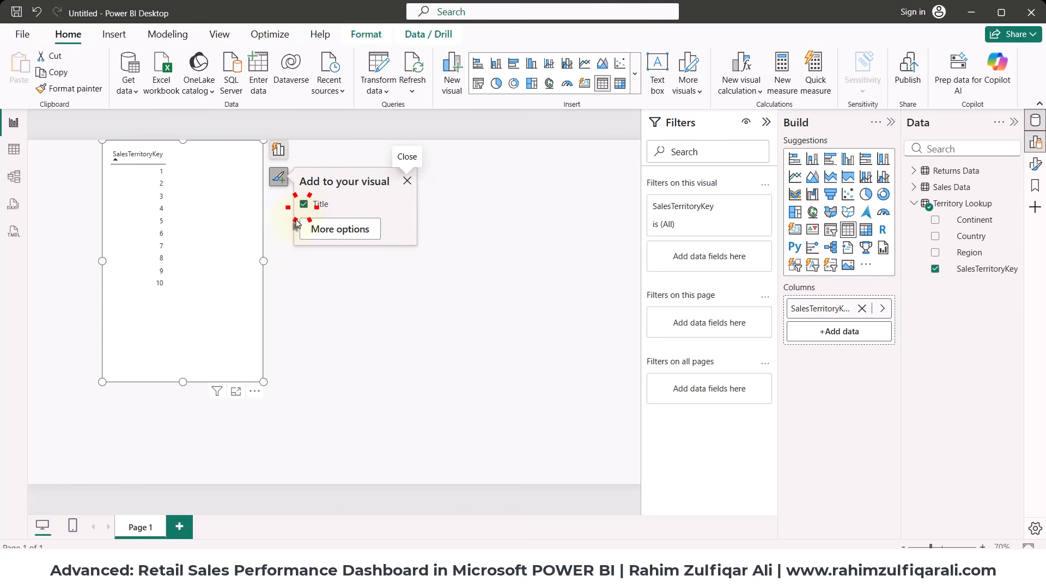
left_click(351, 238)
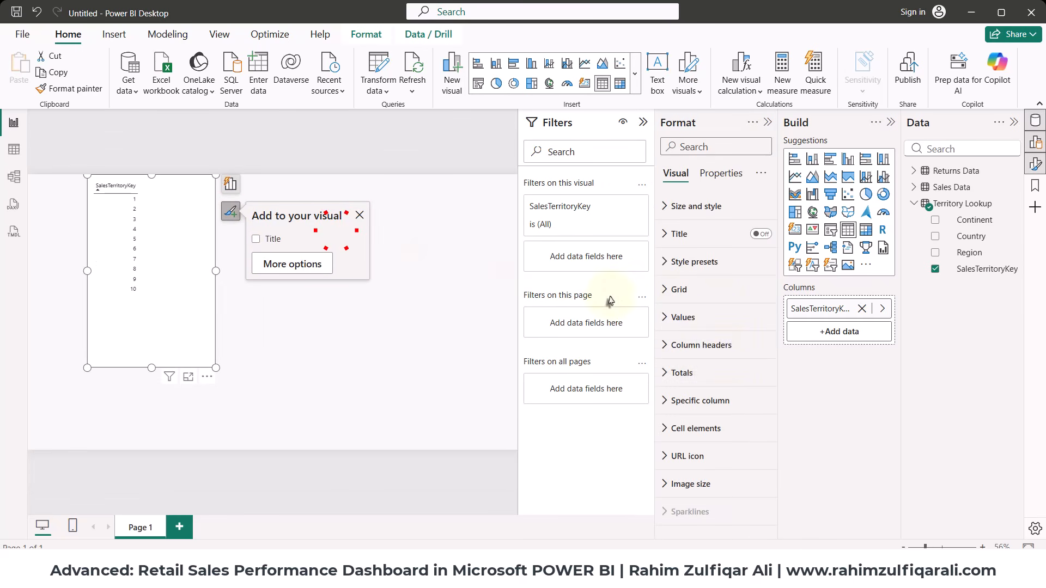
left_click(700, 316)
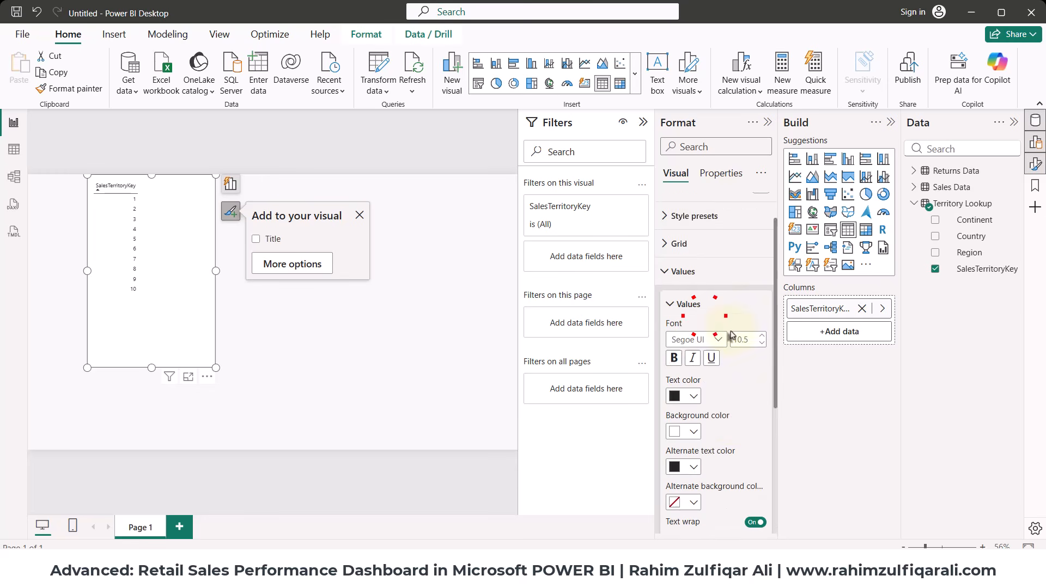
type("25")
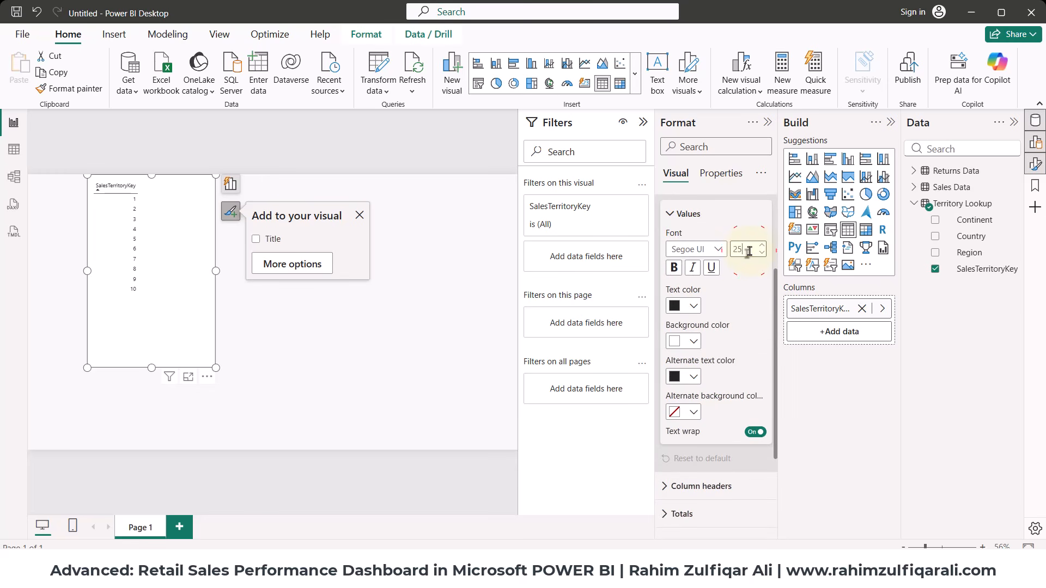
left_click(890, 123)
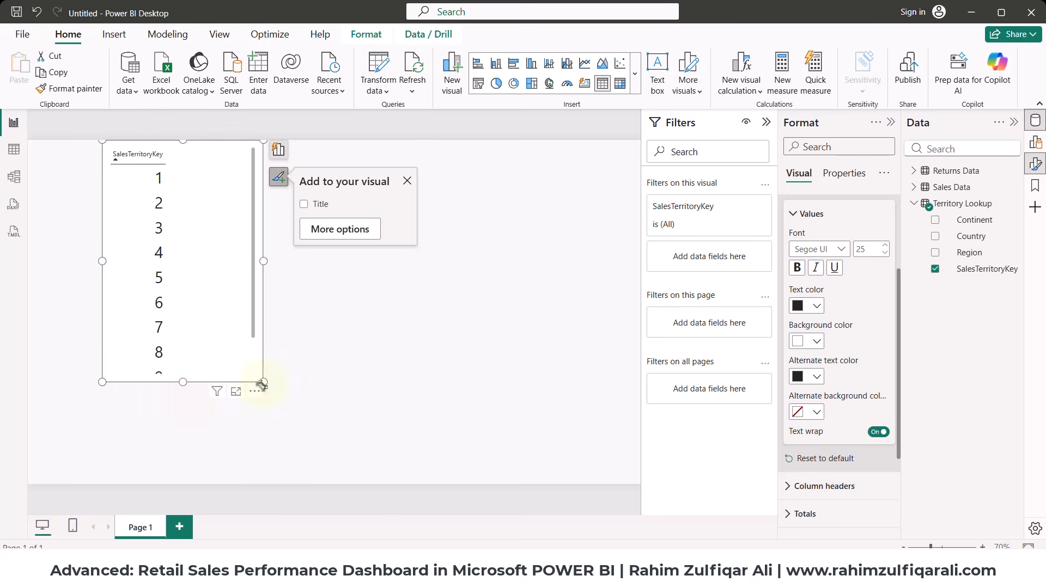
Enlarge and reposition the table visual and add OrderQuantity from Sales Data as its second column.
left_click_drag(262, 384, 273, 432)
left_click_drag(236, 345, 191, 354)
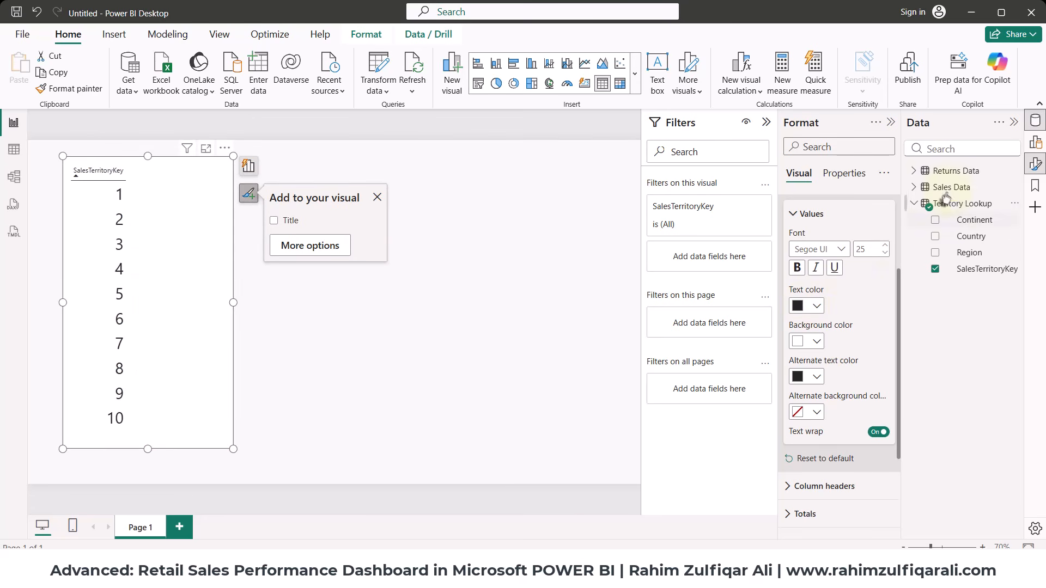
left_click(914, 187)
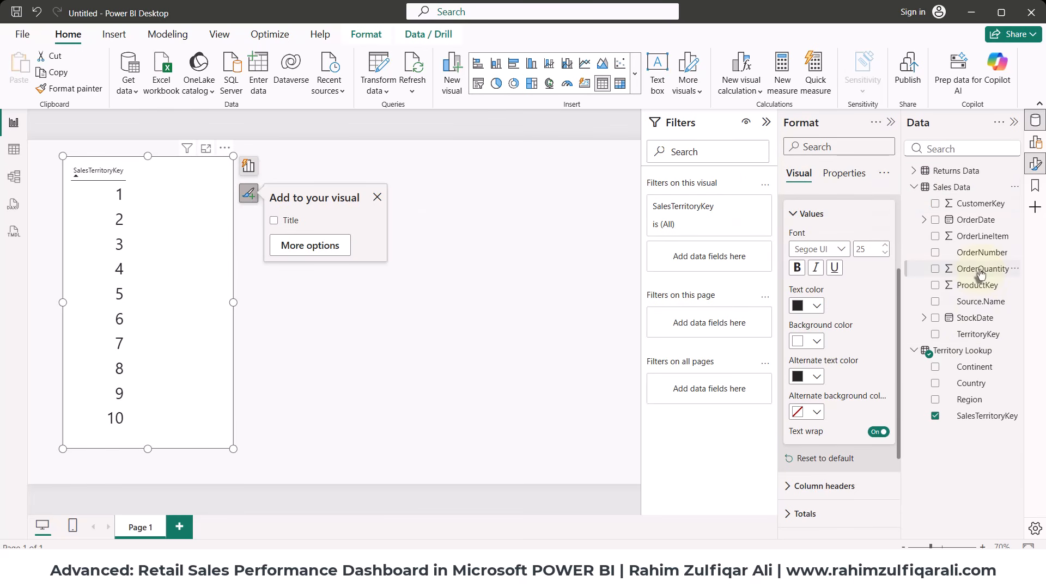
left_click_drag(980, 271, 227, 247)
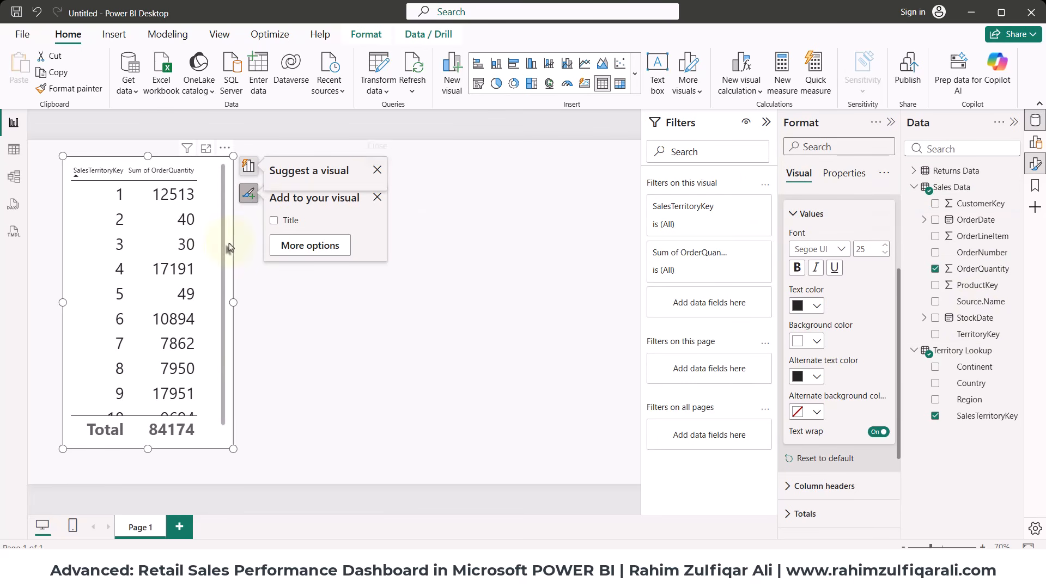
left_click_drag(233, 450, 412, 472)
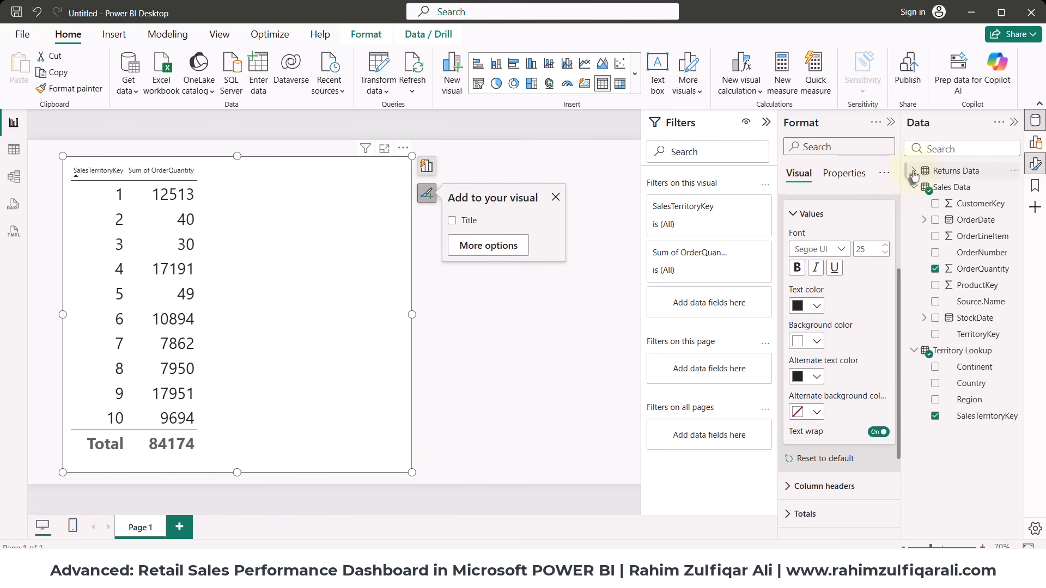
Add ReturnQuantity from Returns Data to the table visual and narrow the visual to fit its three columns.
left_click(956, 171)
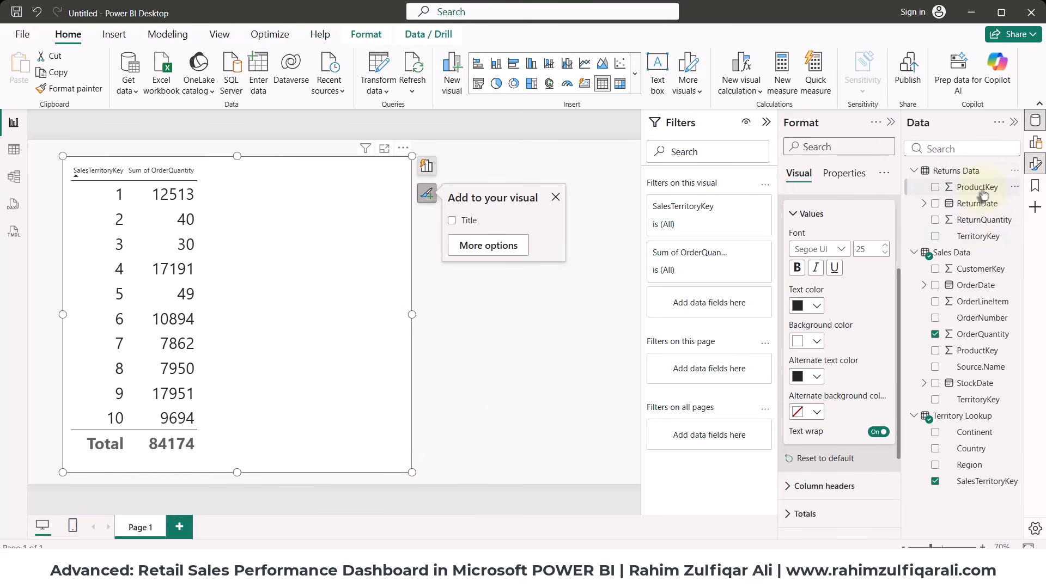
left_click_drag(983, 219, 362, 211)
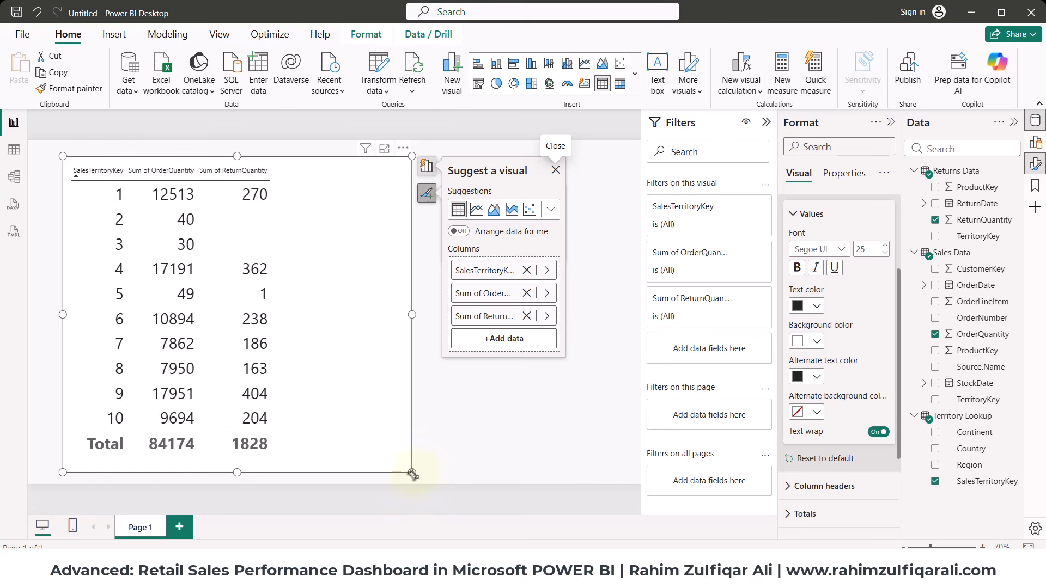
left_click_drag(412, 472, 304, 468)
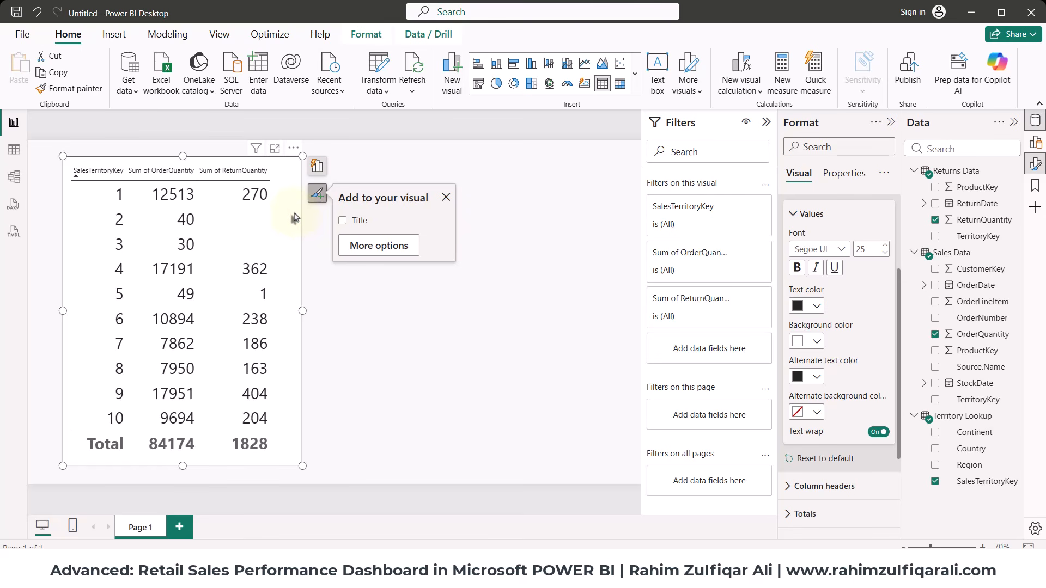
Duplicate the table visual beside the original and replace the copy's SalesTerritoryKey with TerritoryKey from Sales Data.
key("ctrl+c")
key("ctrl+v")
left_click_drag(296, 154, 539, 158)
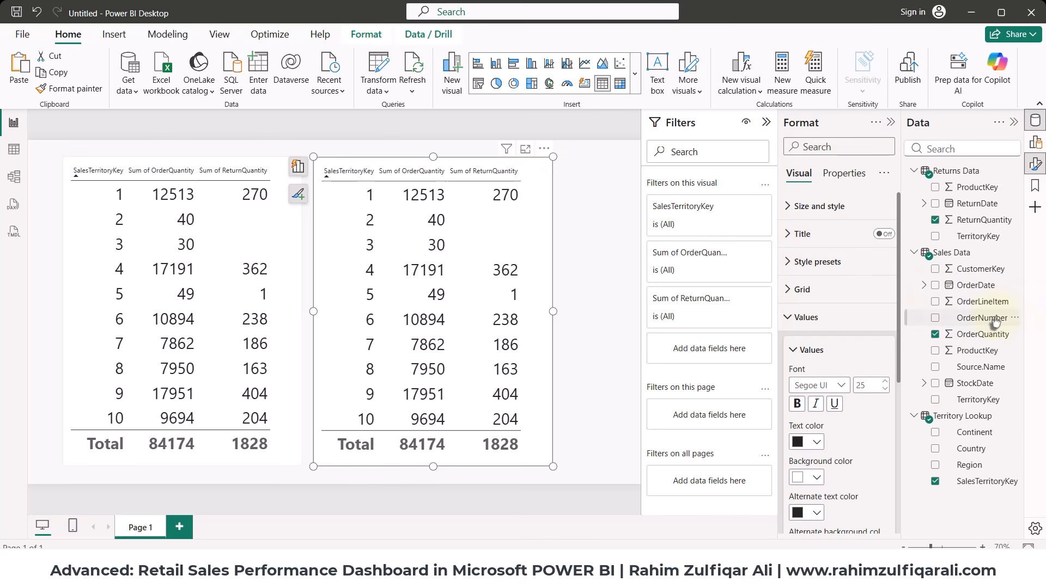
left_click(934, 482)
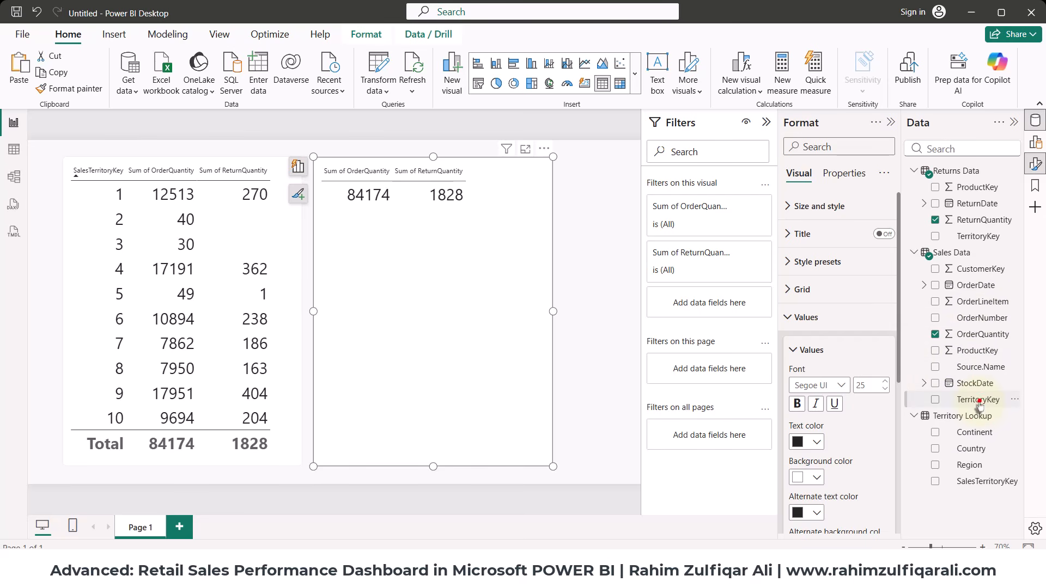
left_click_drag(979, 406, 458, 282)
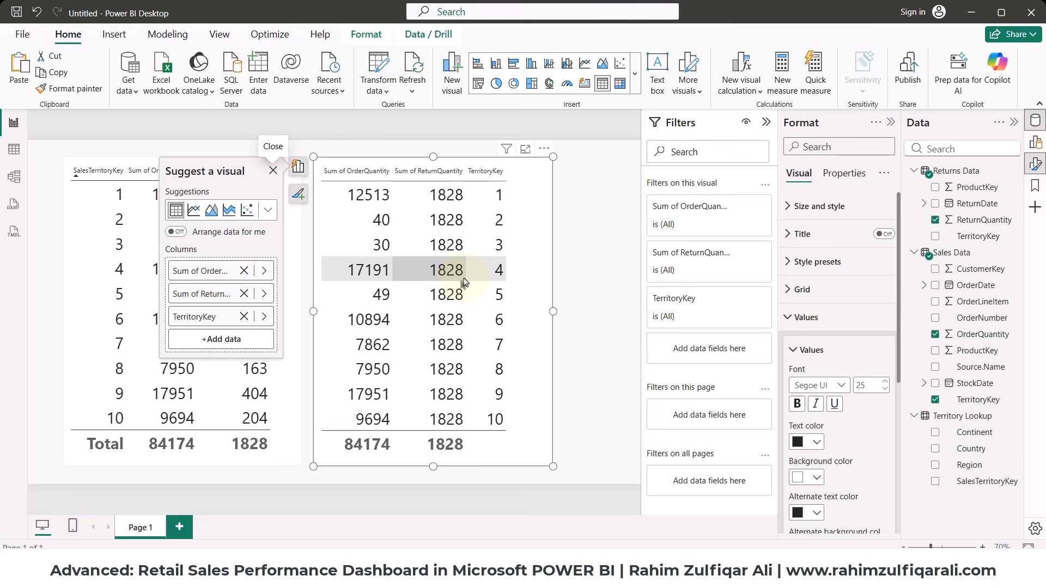
Make TerritoryKey the first column of the duplicated table visual, review the table relationships, and collapse the Filters pane in the report.
left_click_drag(201, 323, 218, 274)
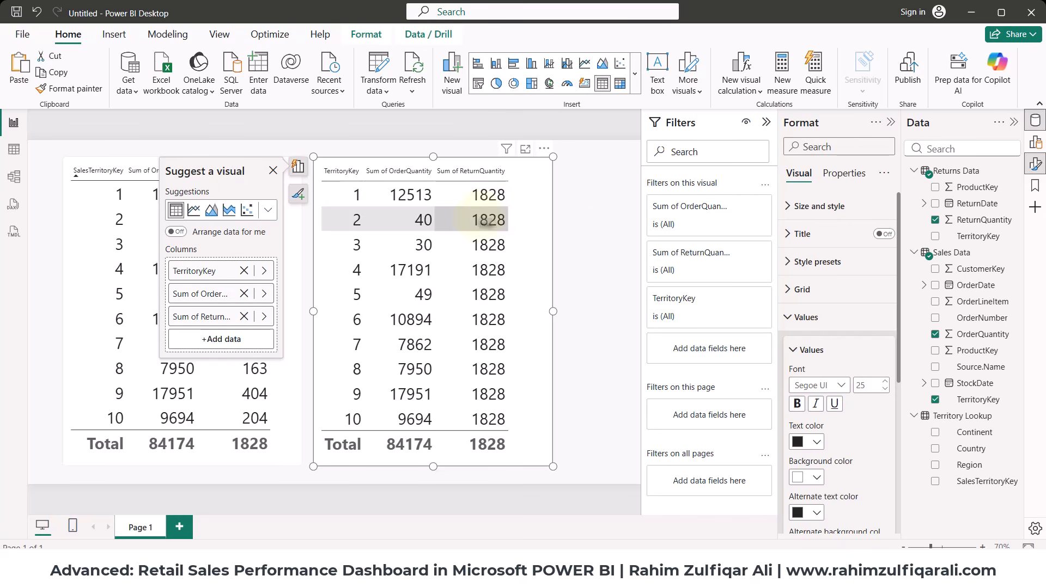
left_click(595, 239)
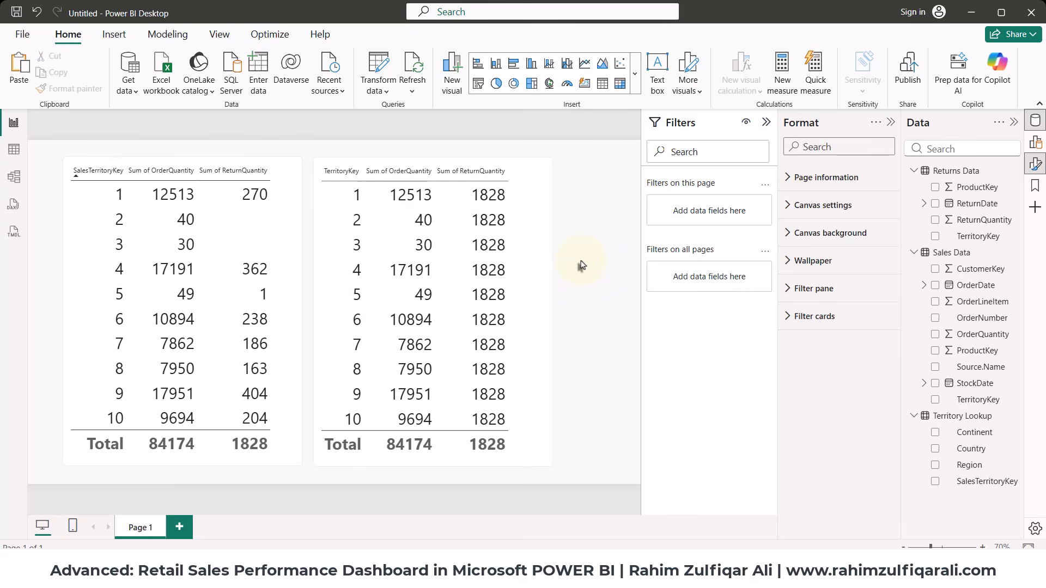
left_click(14, 177)
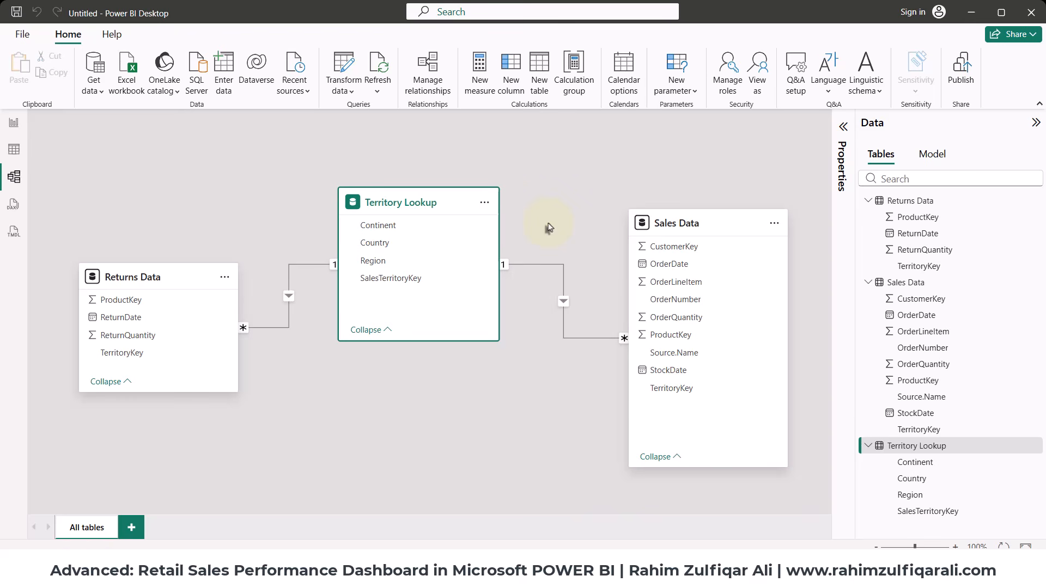
left_click(14, 122)
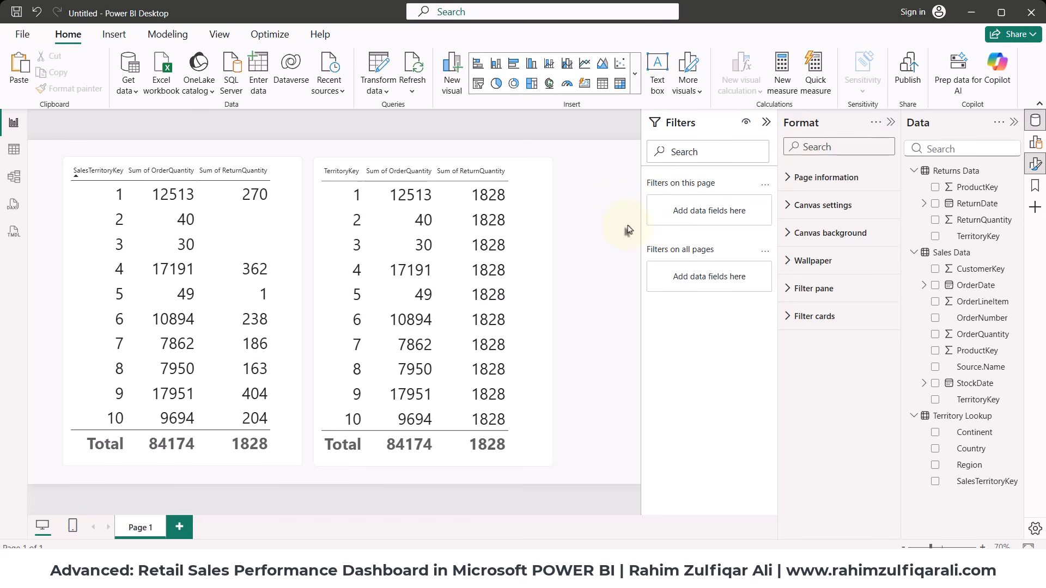
left_click(766, 122)
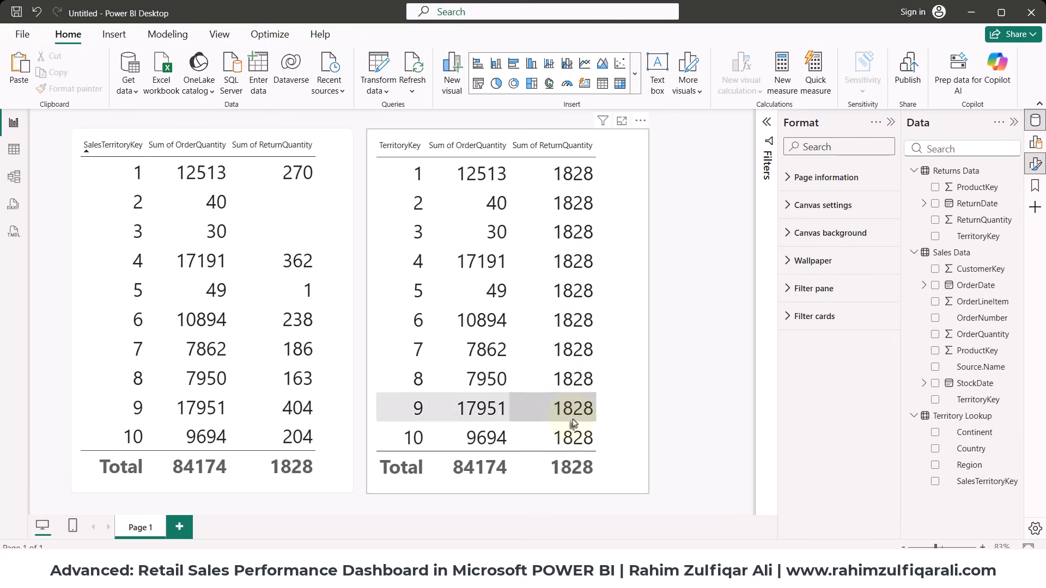
Set the cross-filter direction of the Sales Data to Territory Lookup relationship to Both and save it.
left_click(14, 176)
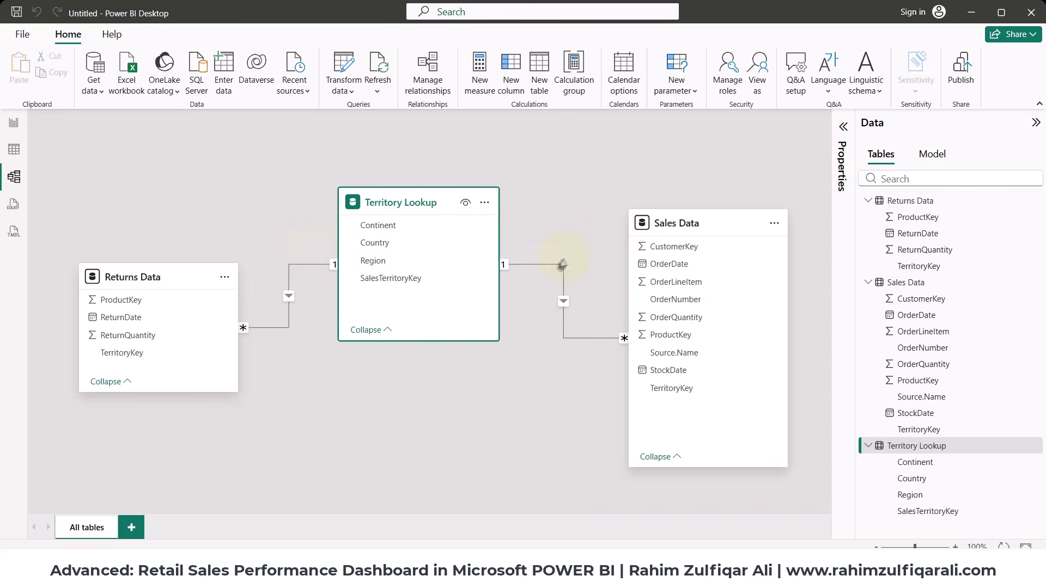
left_click(394, 203)
left_click(658, 221)
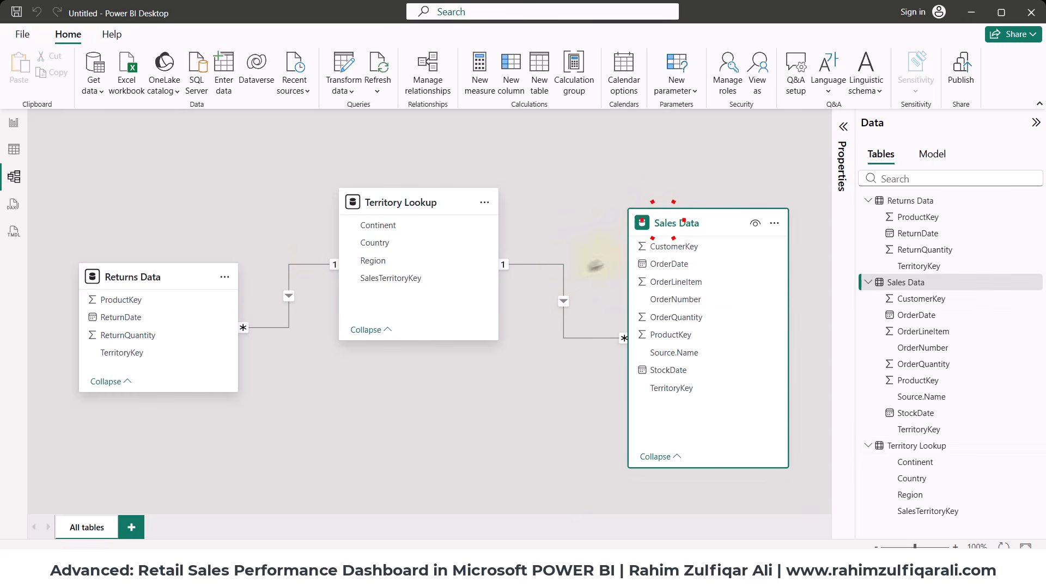
double_click(565, 272)
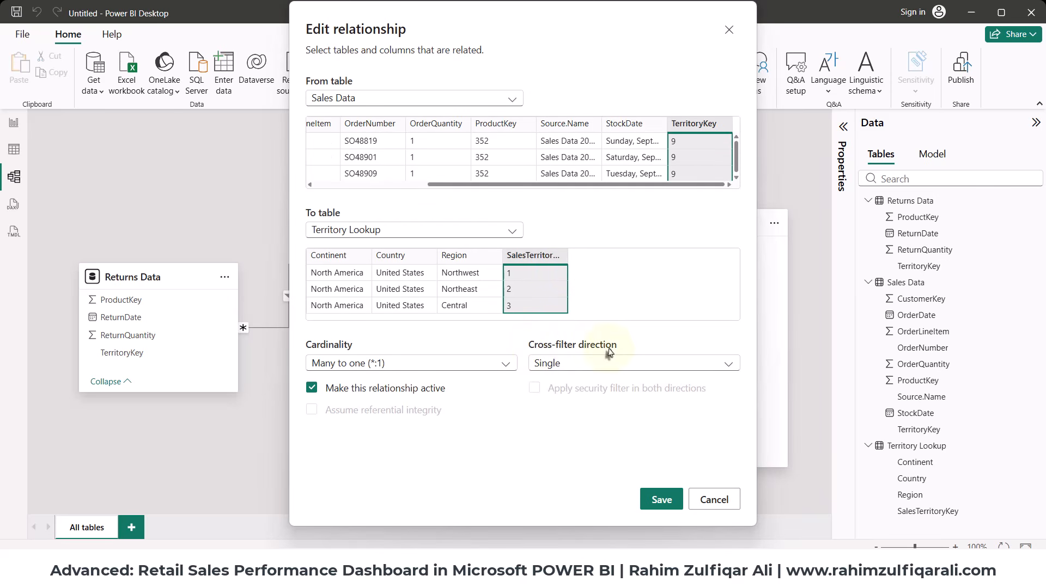
left_click(570, 365)
left_click(565, 399)
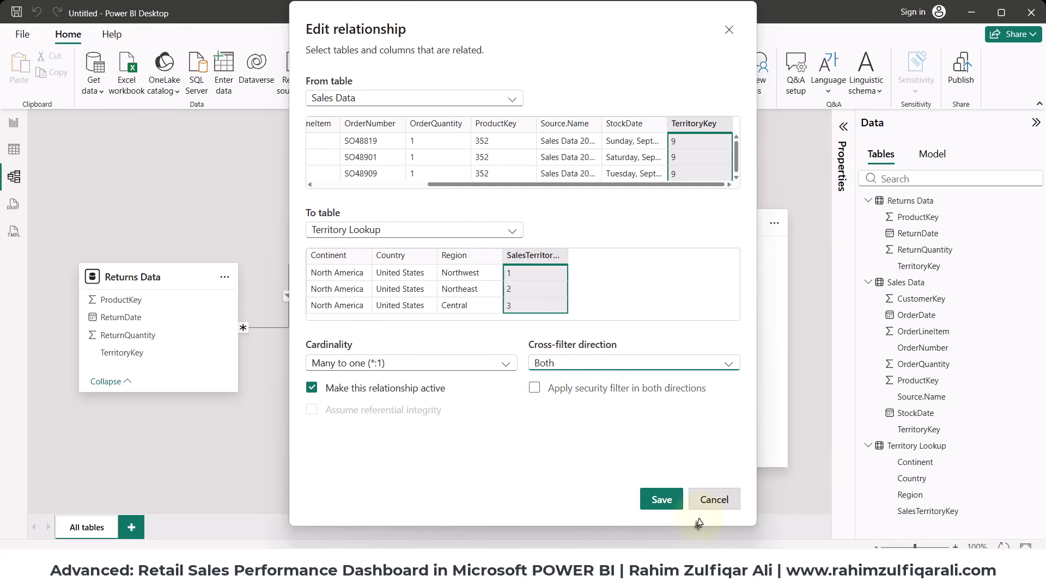
left_click(666, 504)
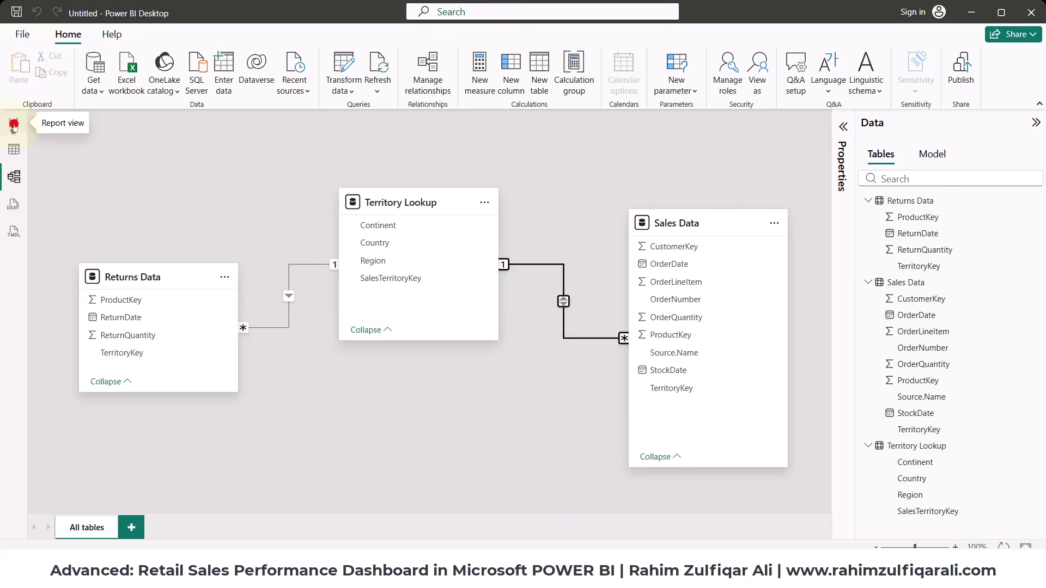
Compare the return quantities of both table visuals in the report and check the Sales Data relationship's filter direction in the model.
left_click(14, 124)
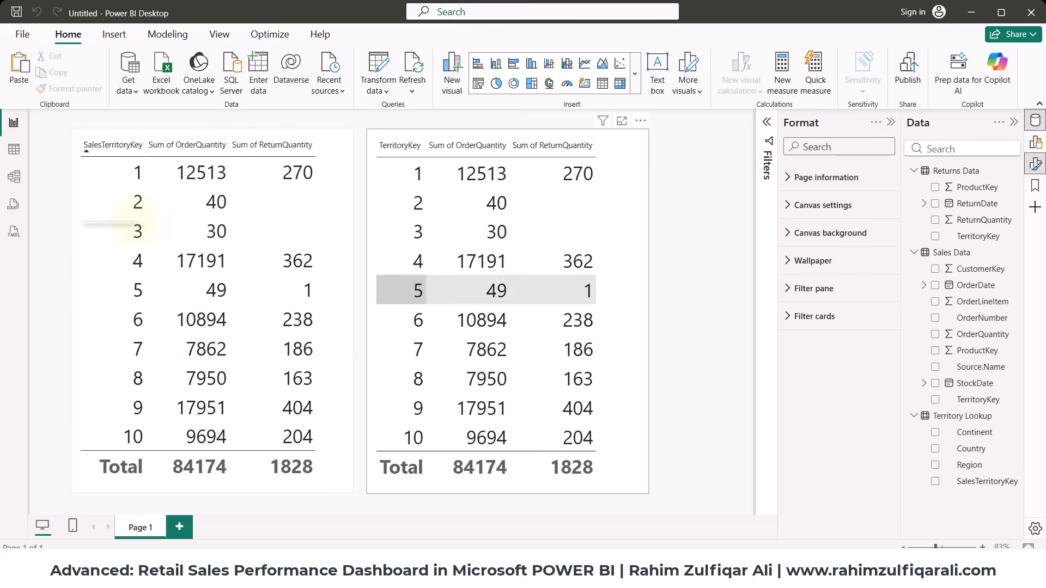
left_click(13, 176)
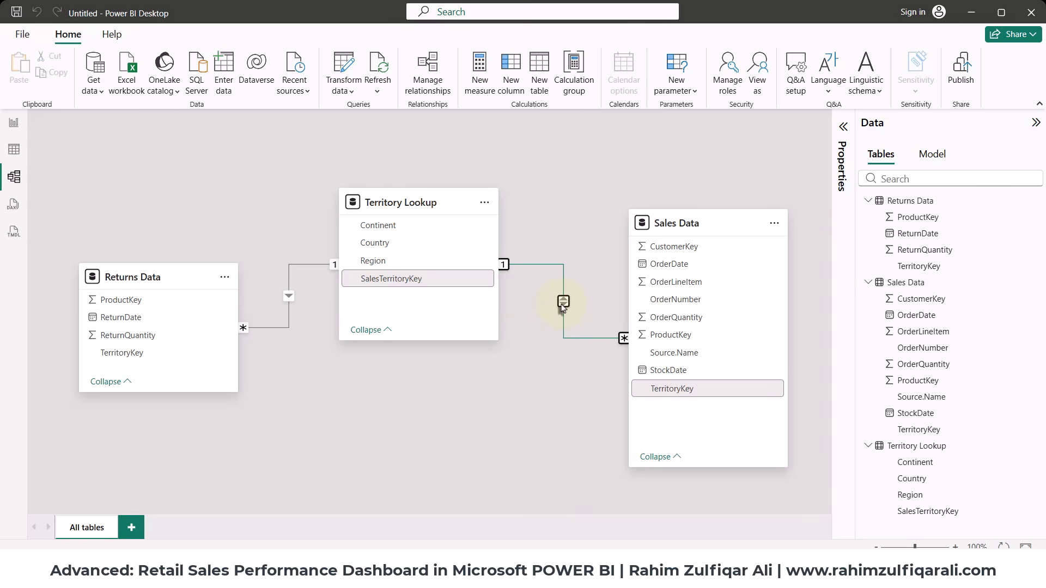
left_click(14, 122)
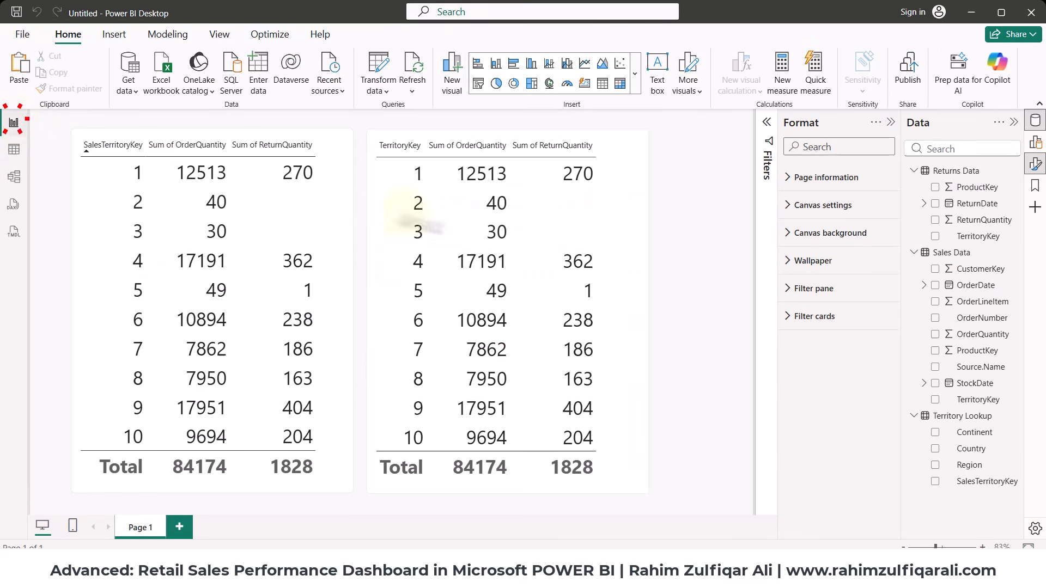
Replace the duplicated table visual's Sales Data TerritoryKey with TerritoryKey from Returns Data and place it as the first column.
left_click(622, 201)
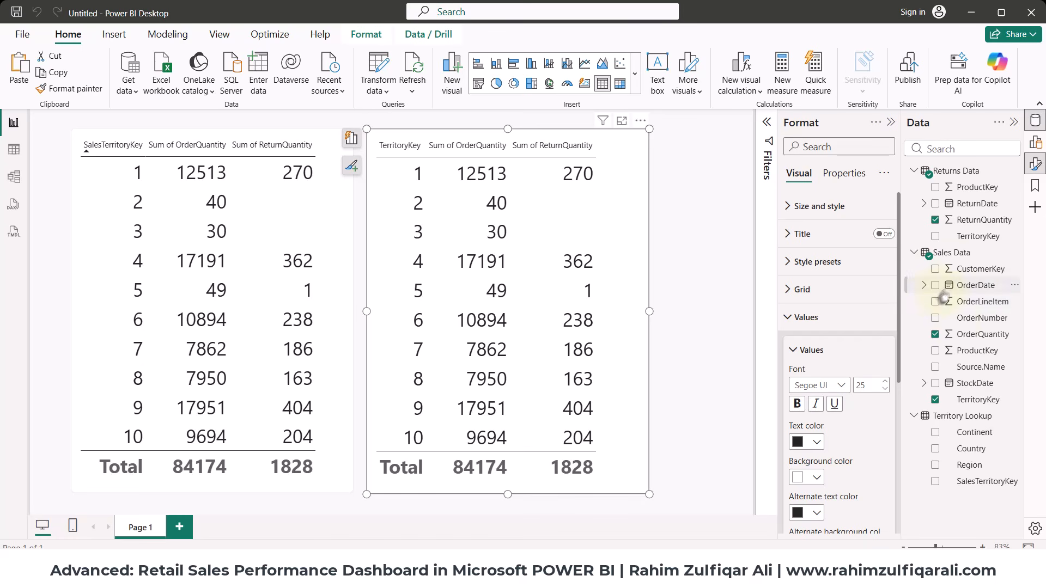
left_click(935, 401)
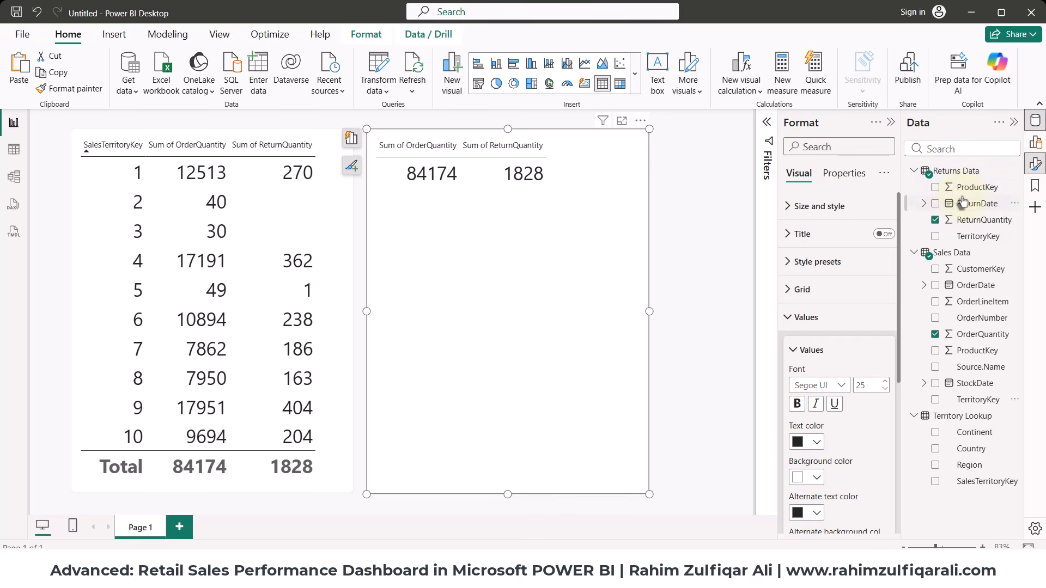
left_click(935, 236)
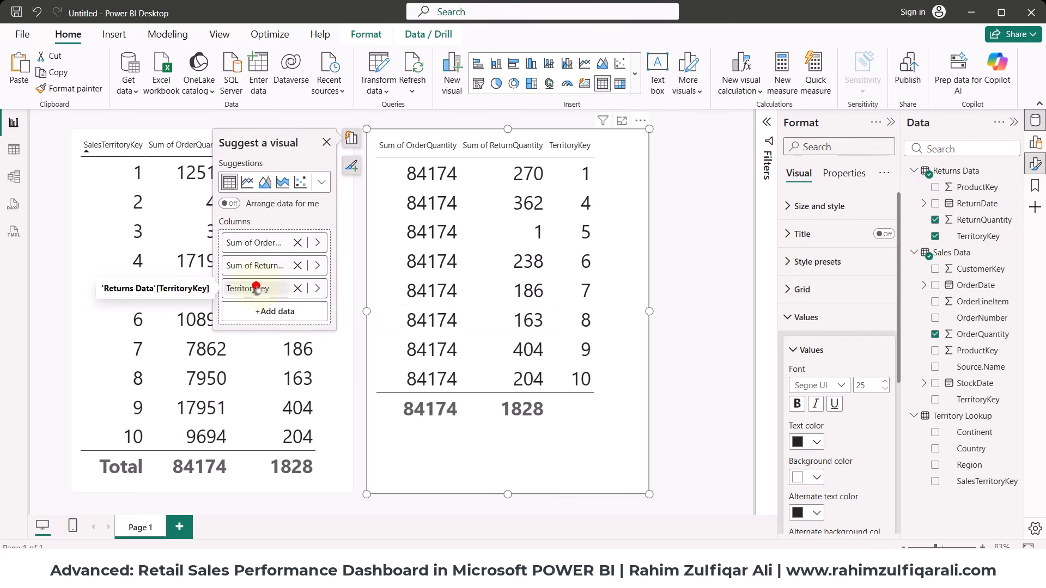
left_click_drag(256, 287, 260, 237)
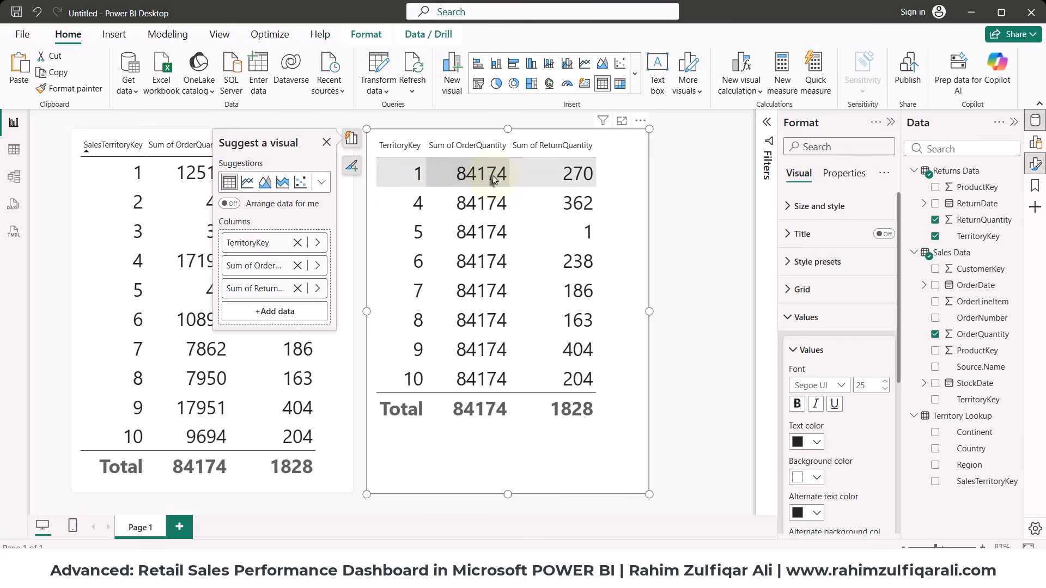
Set the cross-filter direction of the Returns Data to Territory Lookup relationship to Both and save it.
left_click(11, 176)
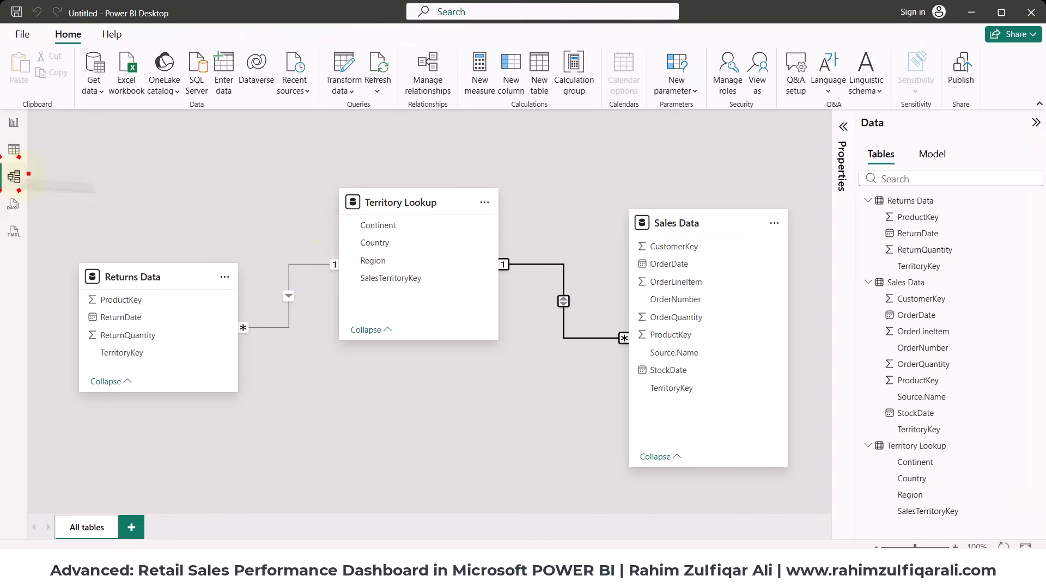
left_click(288, 271)
double_click(288, 271)
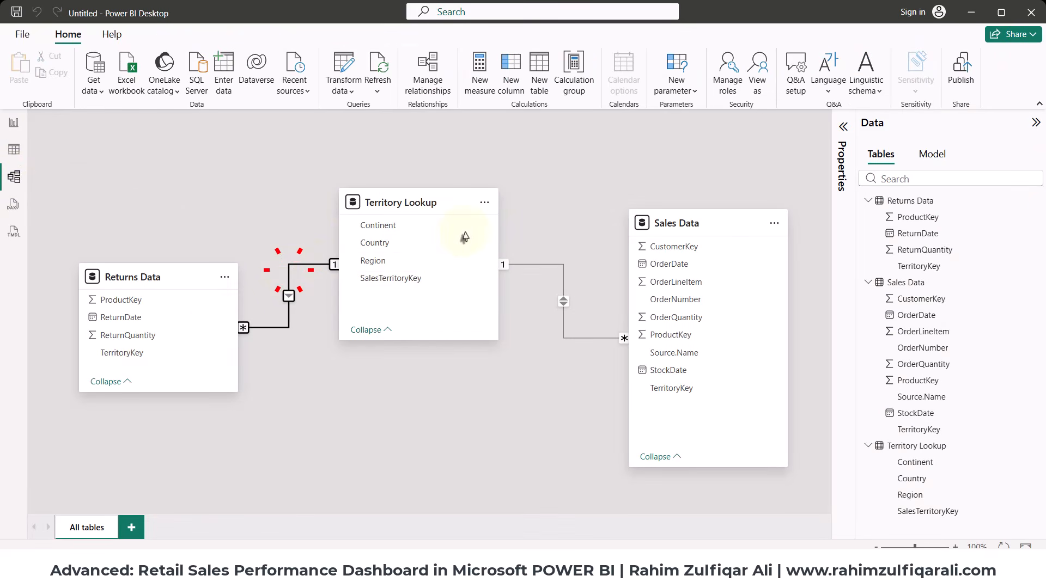
left_click(406, 397)
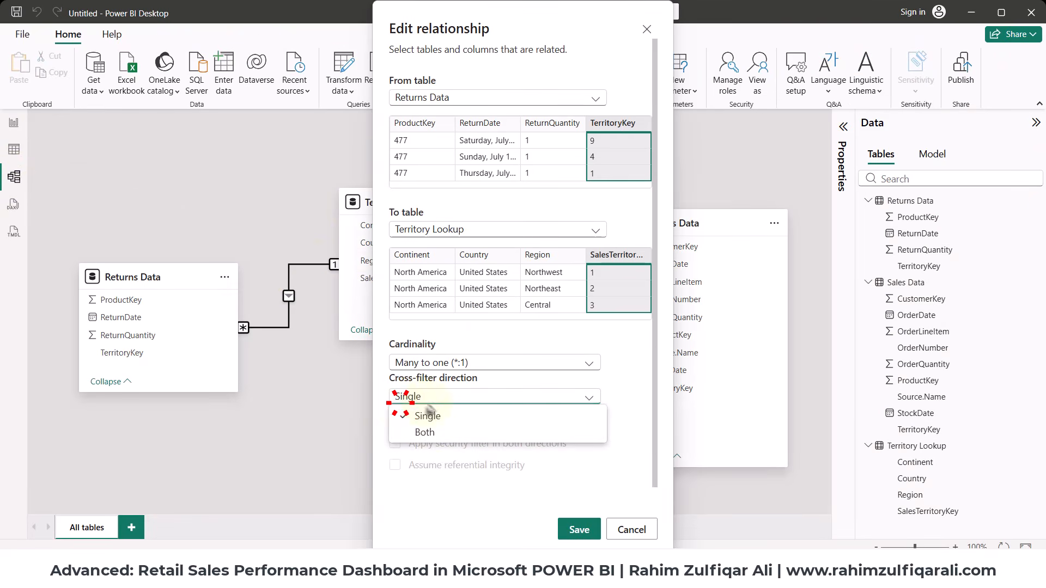
left_click(429, 428)
left_click(578, 528)
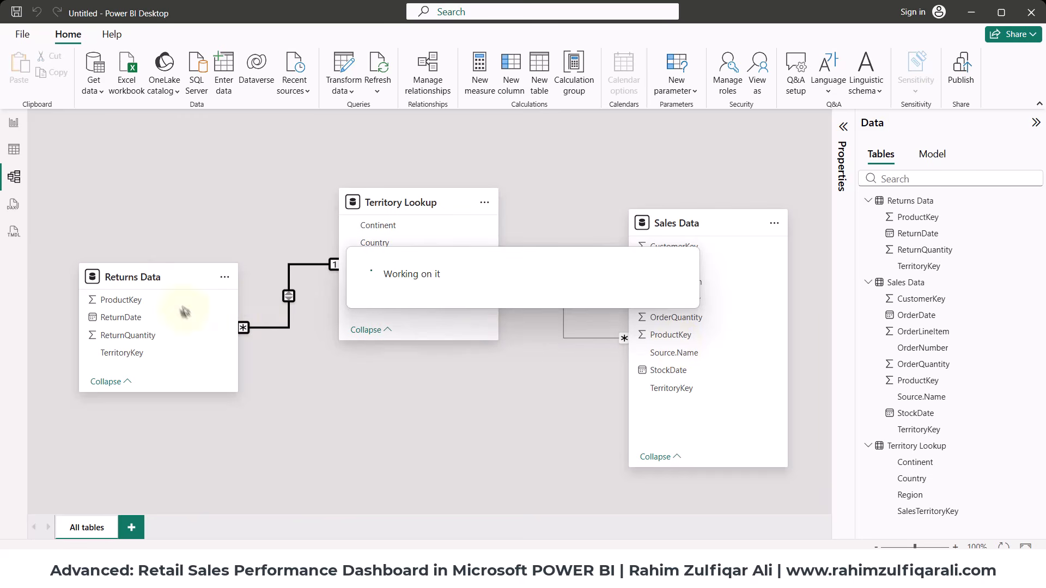
Compare the order quantities and listed territories of both table visuals, and review the two relationships in the model.
left_click(14, 123)
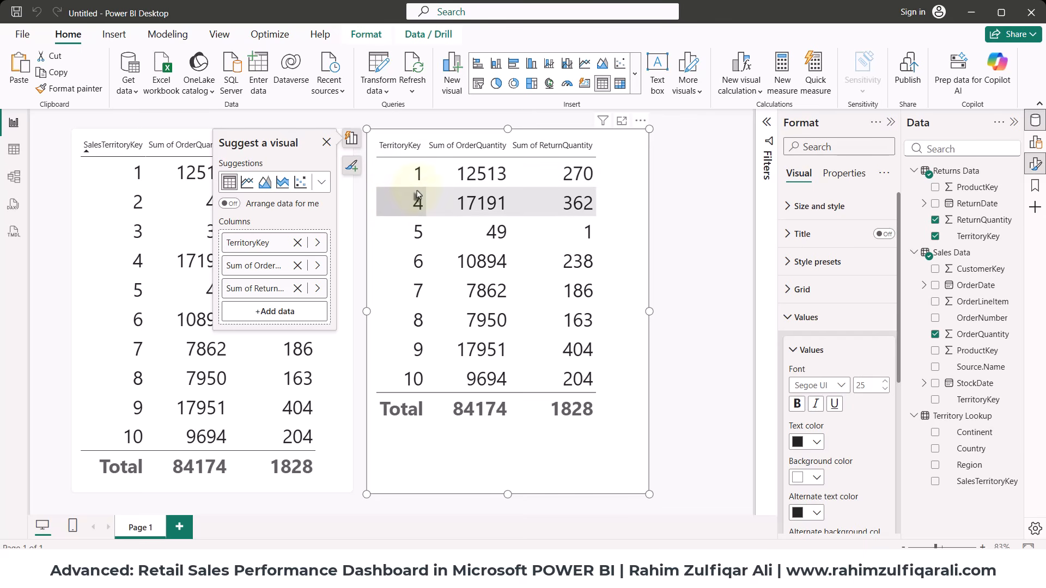
left_click(73, 181)
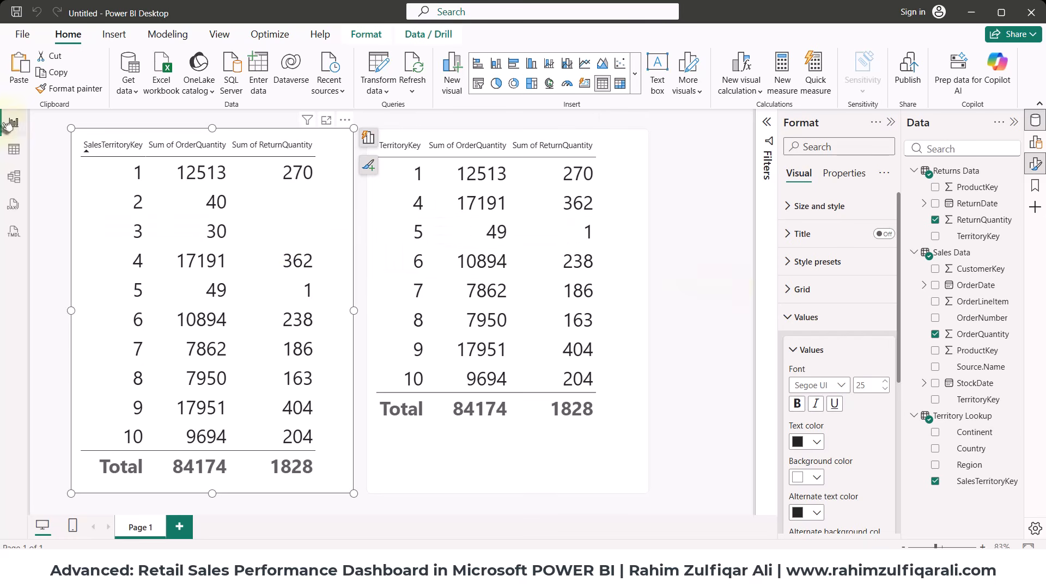
left_click(13, 176)
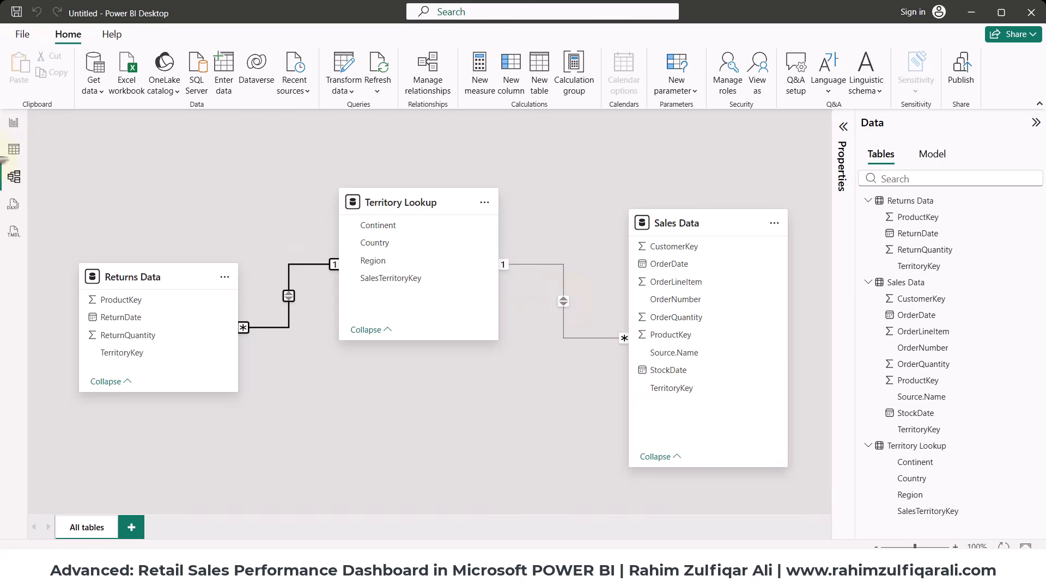
left_click(14, 122)
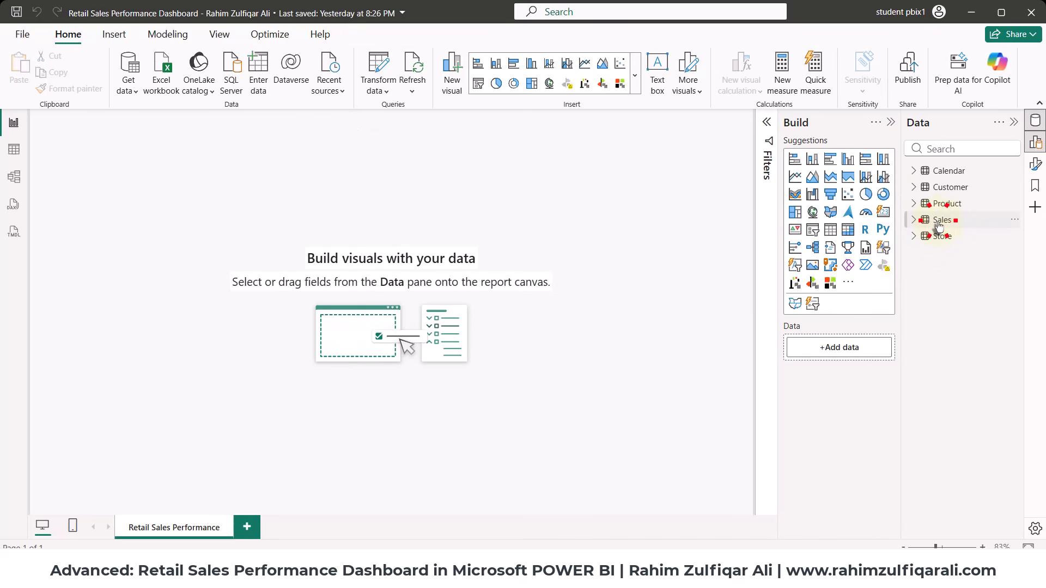
In the Retail Sales Performance Dashboard report, create a measure in the Sales table named Net Sales $ and begin its formula with CALCULATE.
left_click(938, 220)
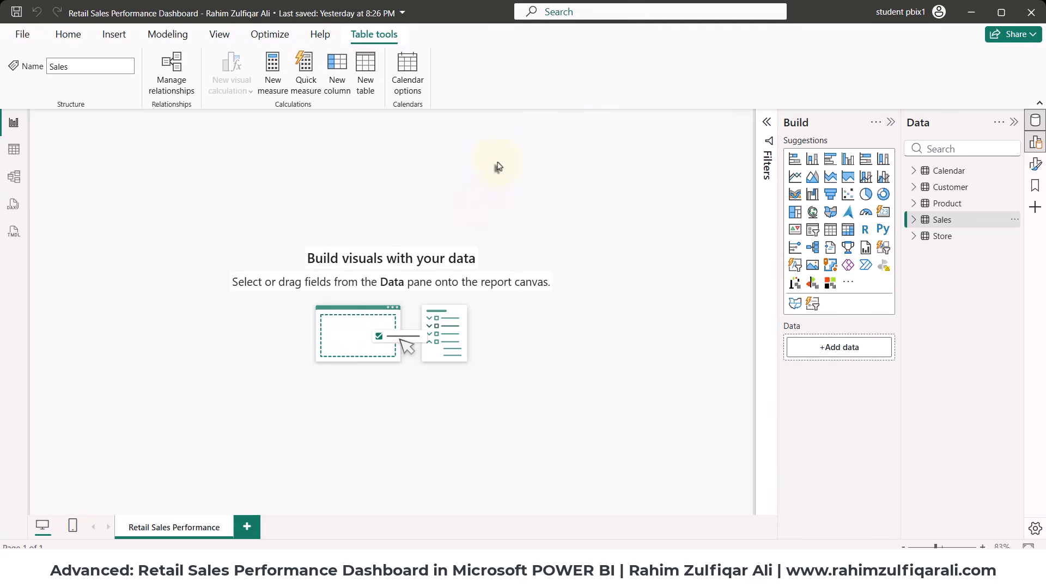
left_click(269, 82)
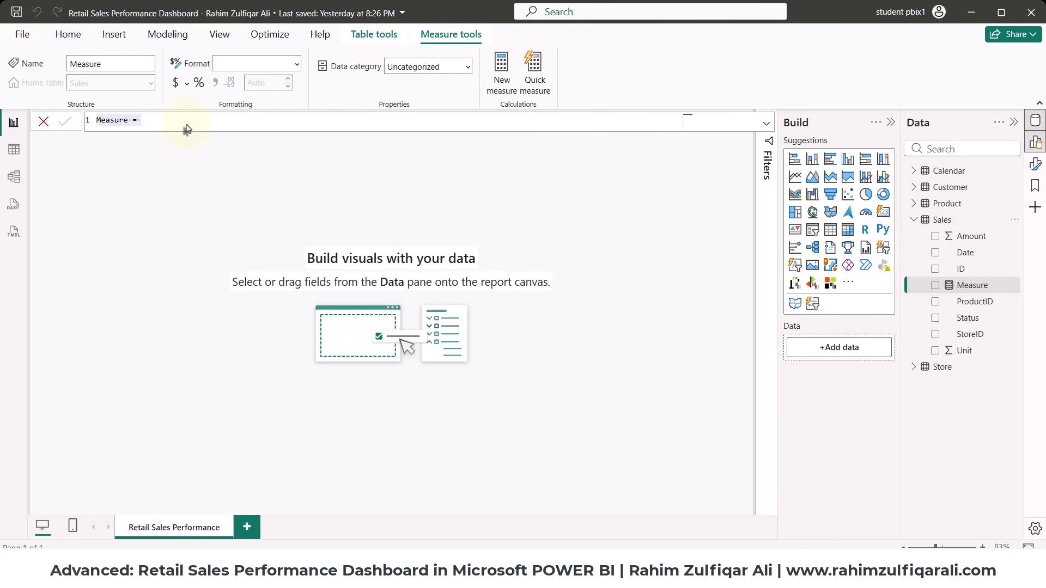
scroll(186, 127, "up", 8, "ctrl")
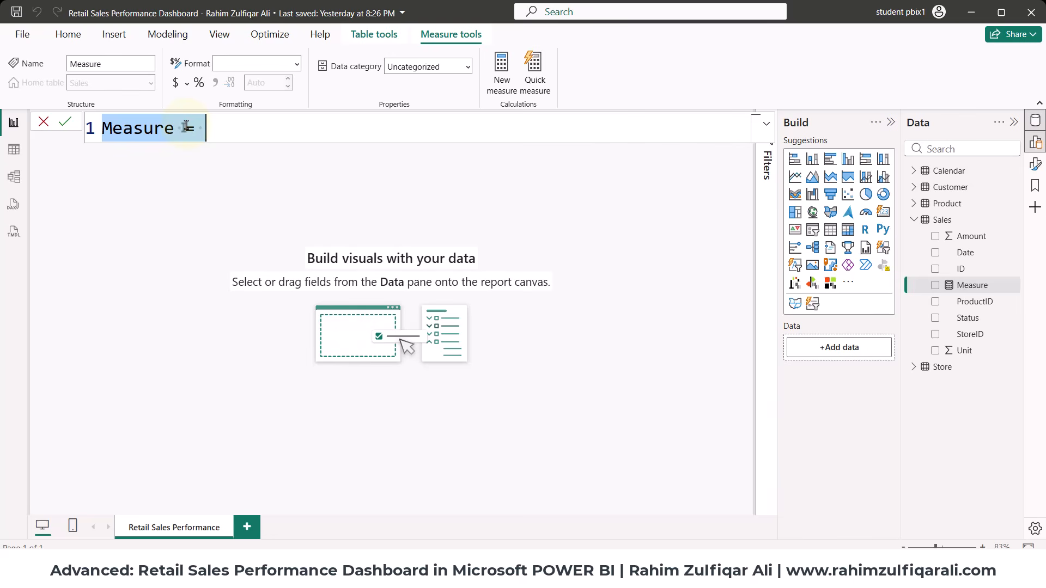
type("Net Sales $")
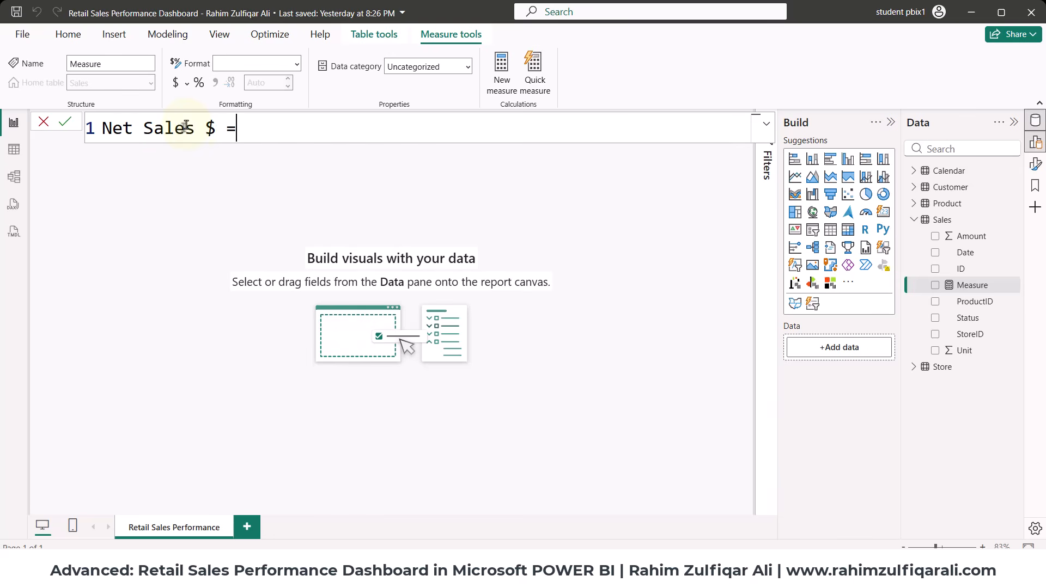
type(" =")
key("shift+Return")
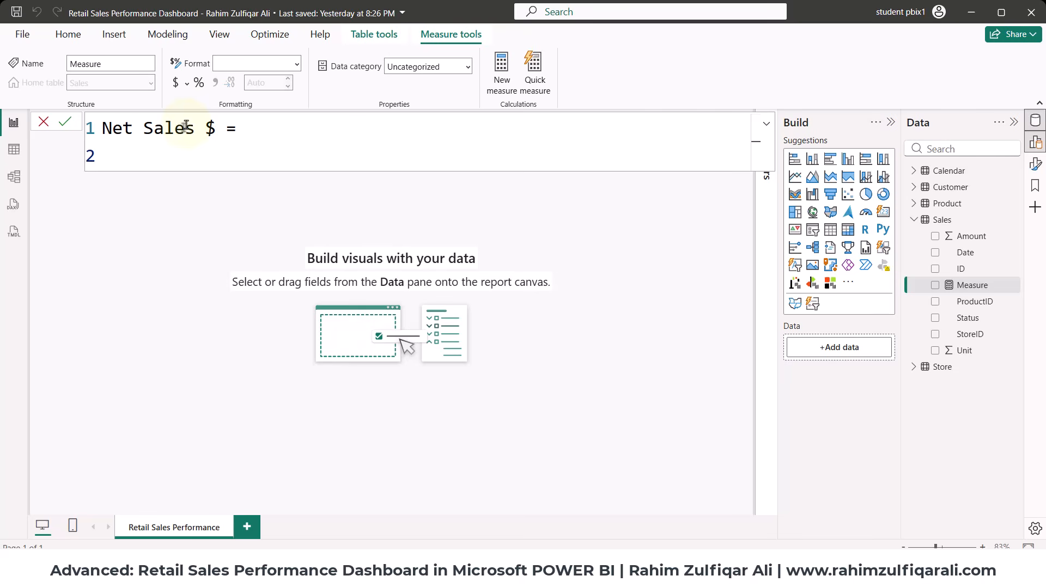
type("CALCULATE(")
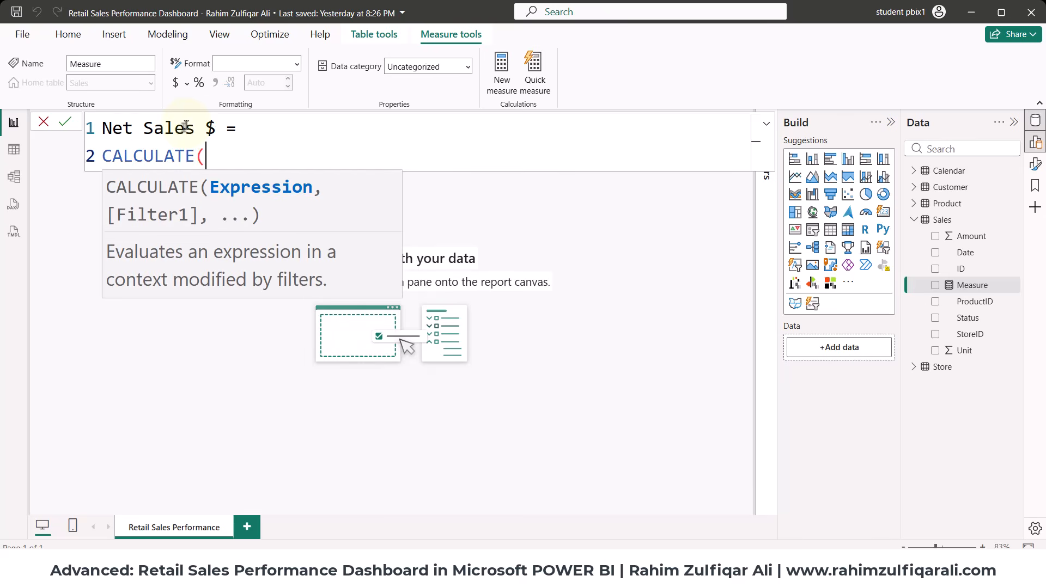
key("shift+Return")
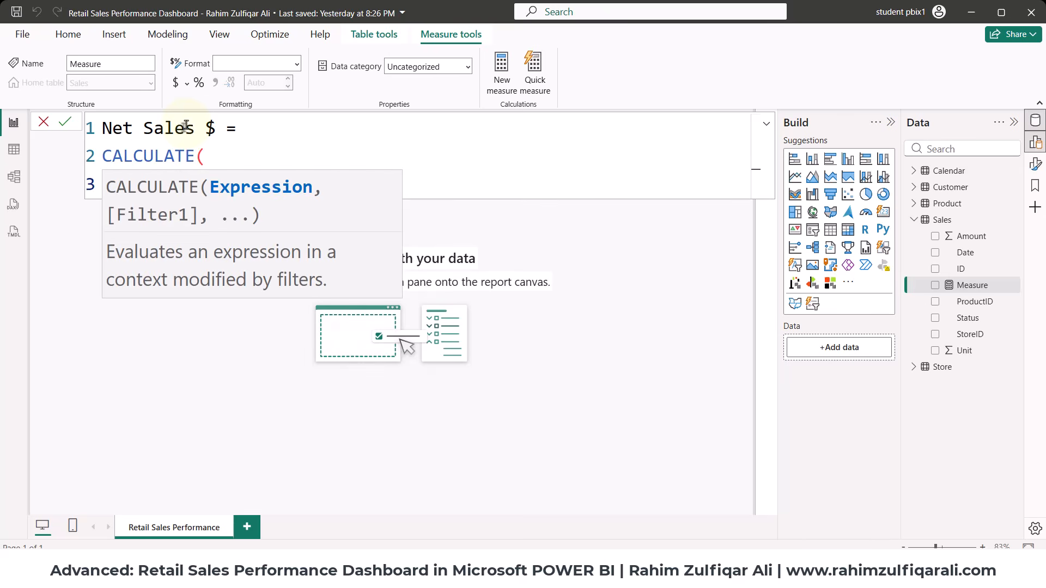
Insert the SUMX function as the expression inside CALCULATE.
type("sum")
key("Down")
key("Down")
key("Down")
key("Tab")
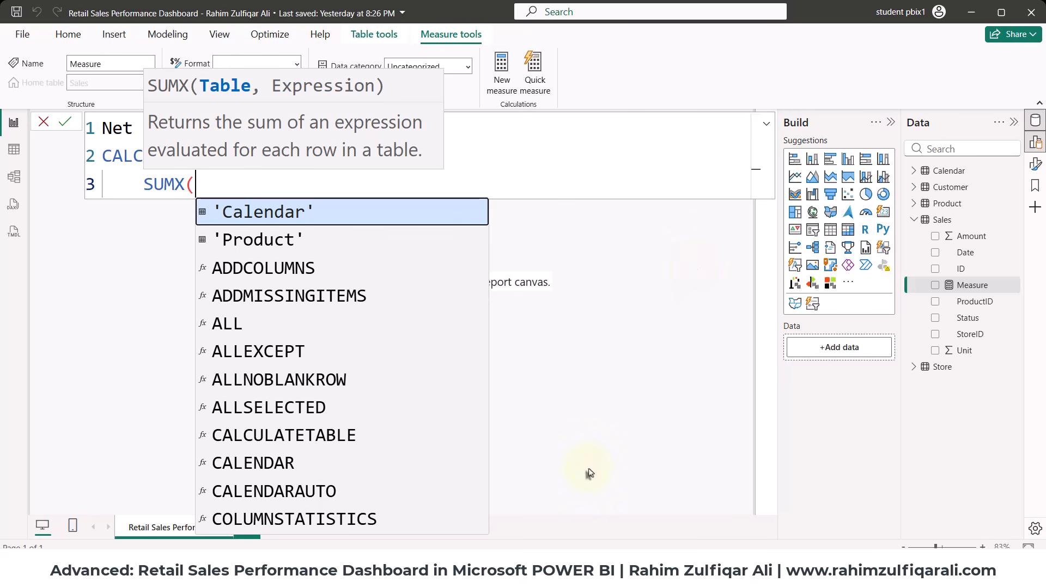
Switch to the Excel dataset workbook and examine the ID, StoreID and Status columns of the Sales sheet.
left_click(598, 569)
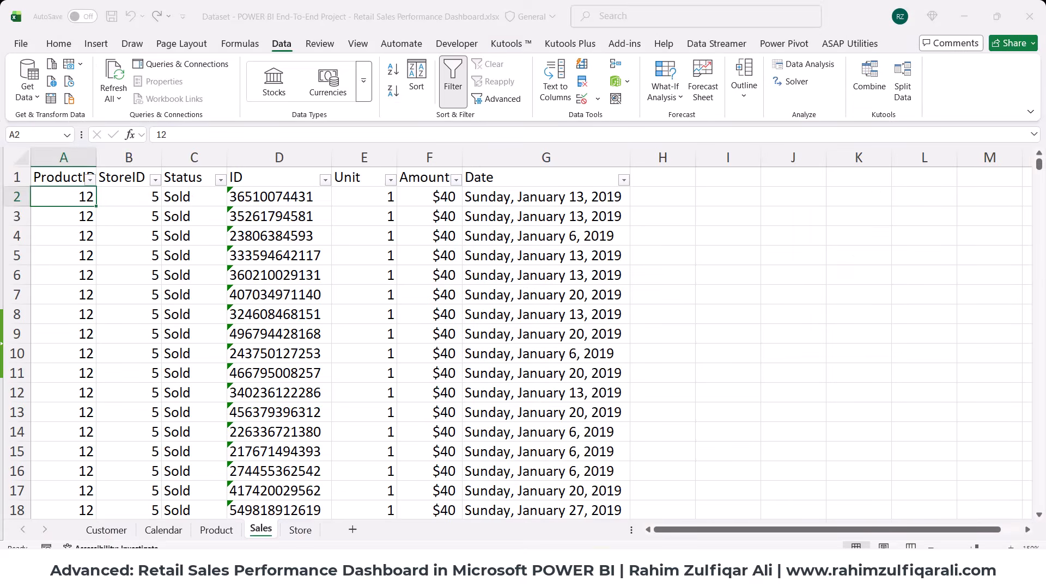
left_click(270, 377)
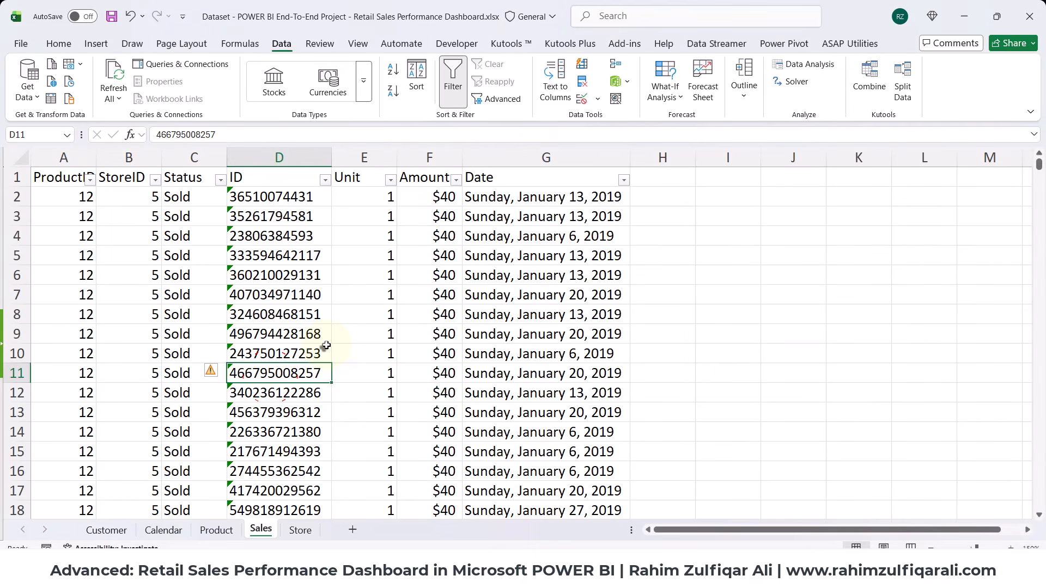
key("ctrl+Up")
key("Down")
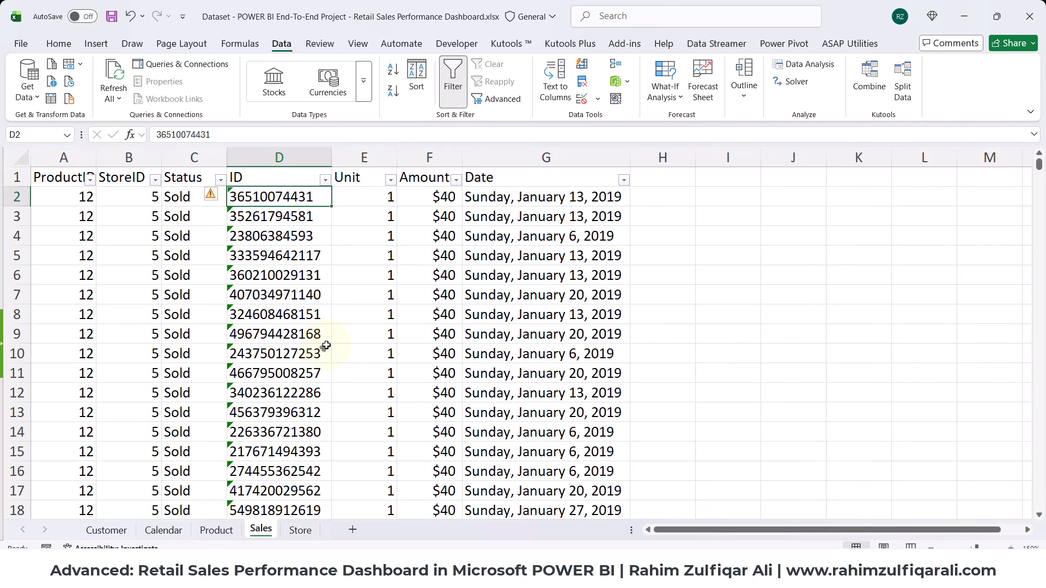
key("ctrl+Left")
key("Up")
key("Right")
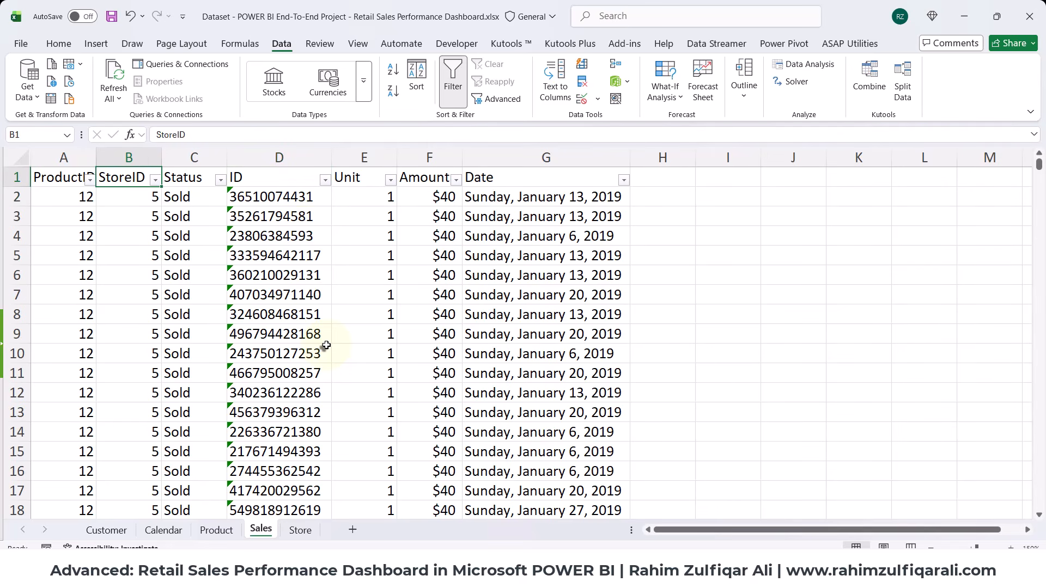
scroll(337, 331, "down", 2)
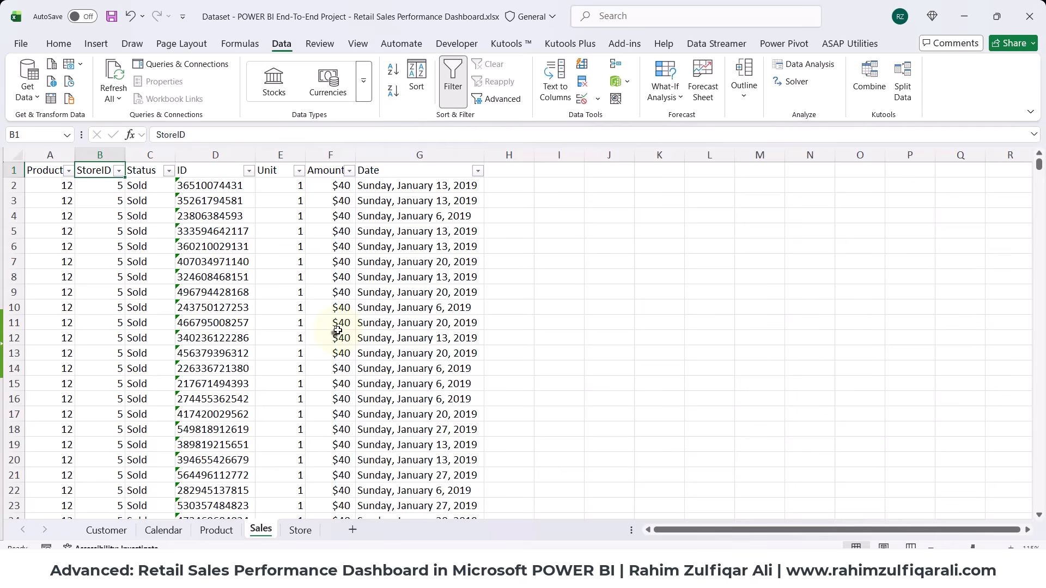
key("Right")
key("ctrl+shift+Down")
key("Down")
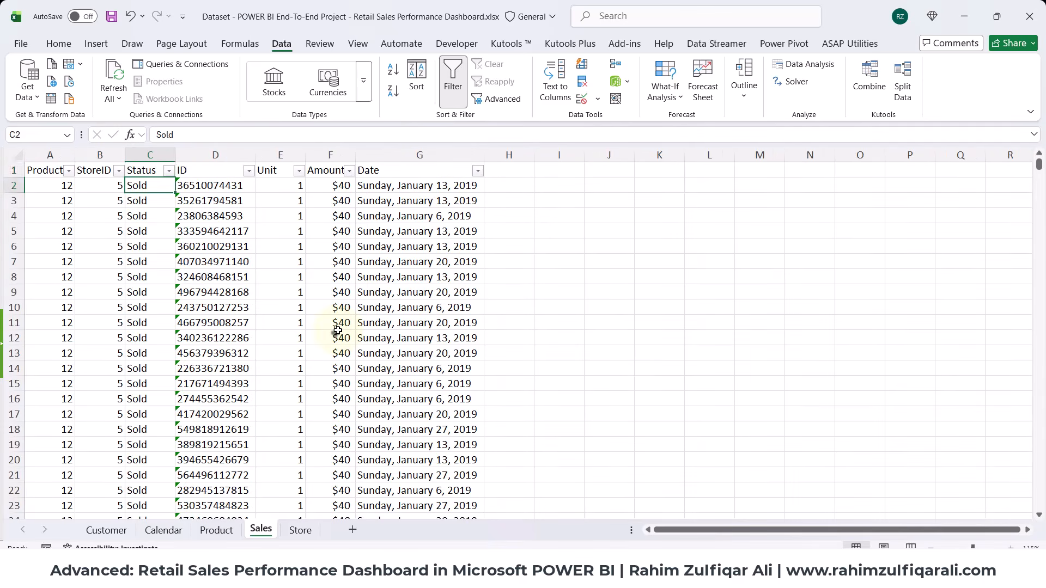
Filter the Sales sheet's Status column to show only Returned records, and clear the filter again.
key("Up")
key("alt+Down")
key("Down")
key("Down")
key("Down")
key("Down")
key("Down")
key("Down")
key("Up")
key("space")
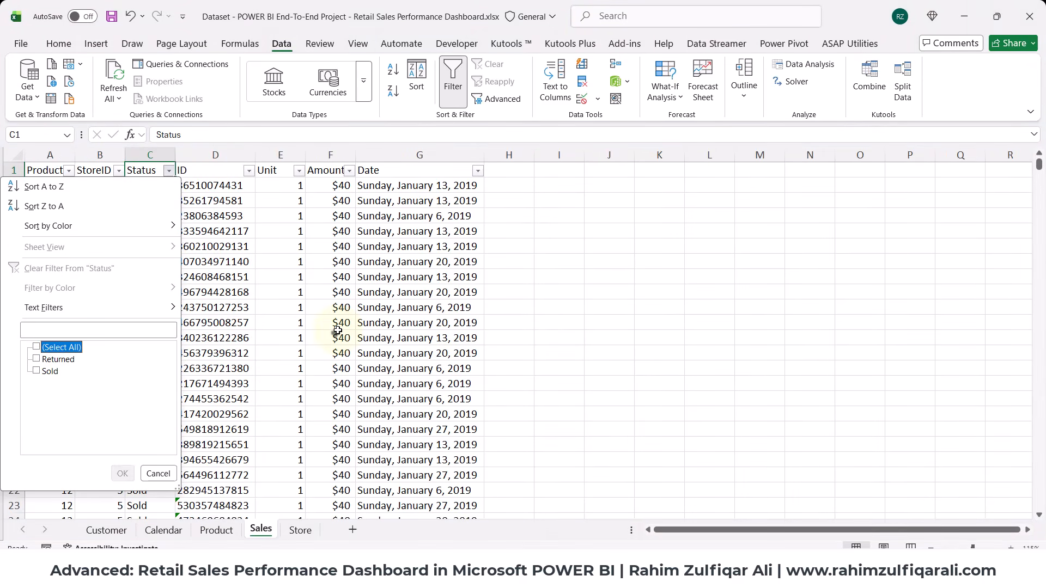
key("Down")
key("space")
key("Return")
key("Down")
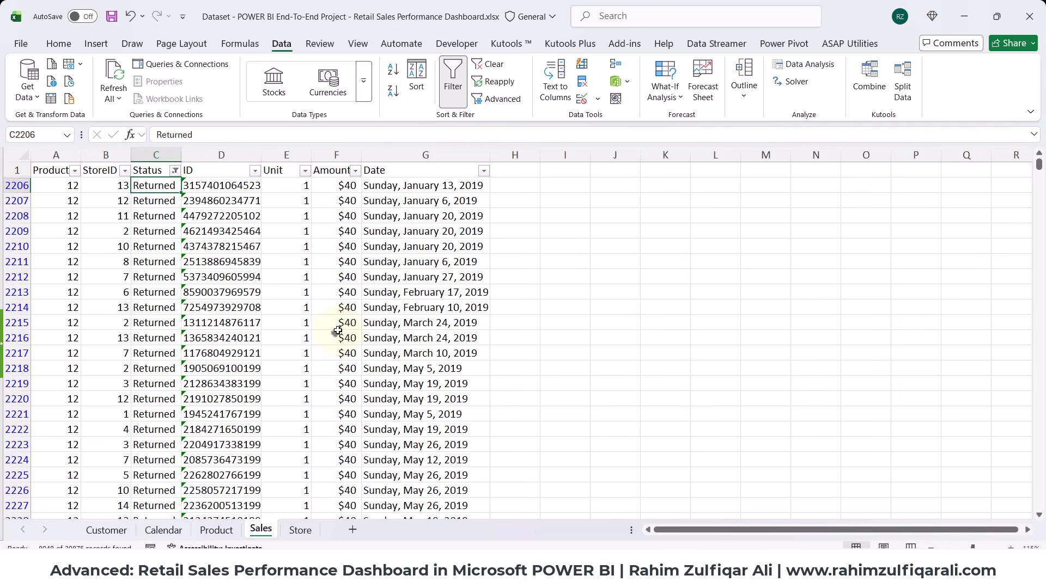
key("alt+a")
key("c")
key("ctrl+Up")
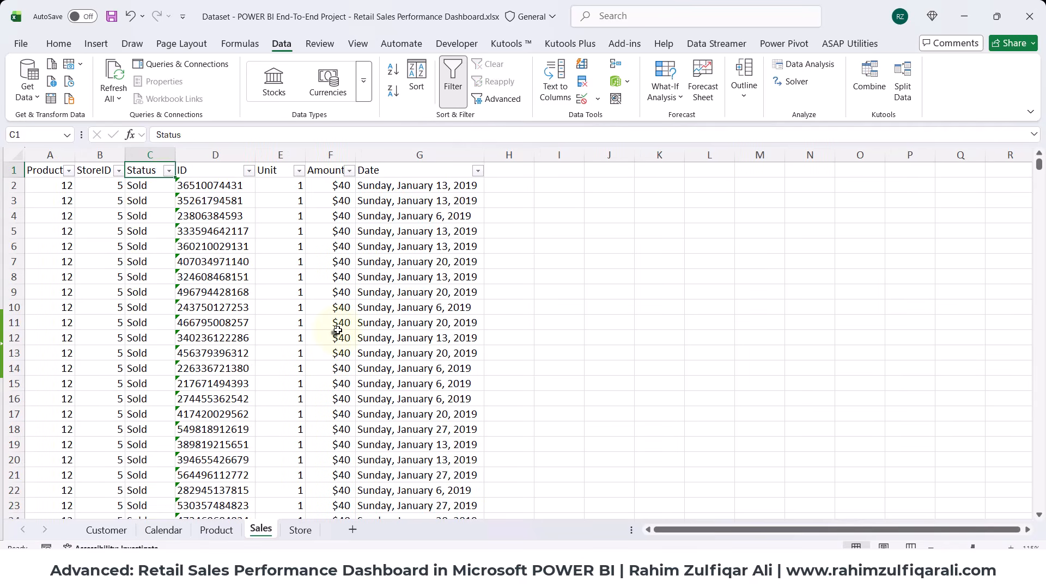
Filter the Sales sheet's Status column to show only Sold records, and clear the filter again.
key("alt+Down")
key("Down")
key("Down")
key("Down")
key("Down")
key("Down")
key("Down")
key("Down")
key("Down")
key("space")
key("Down")
key("Down")
key("space")
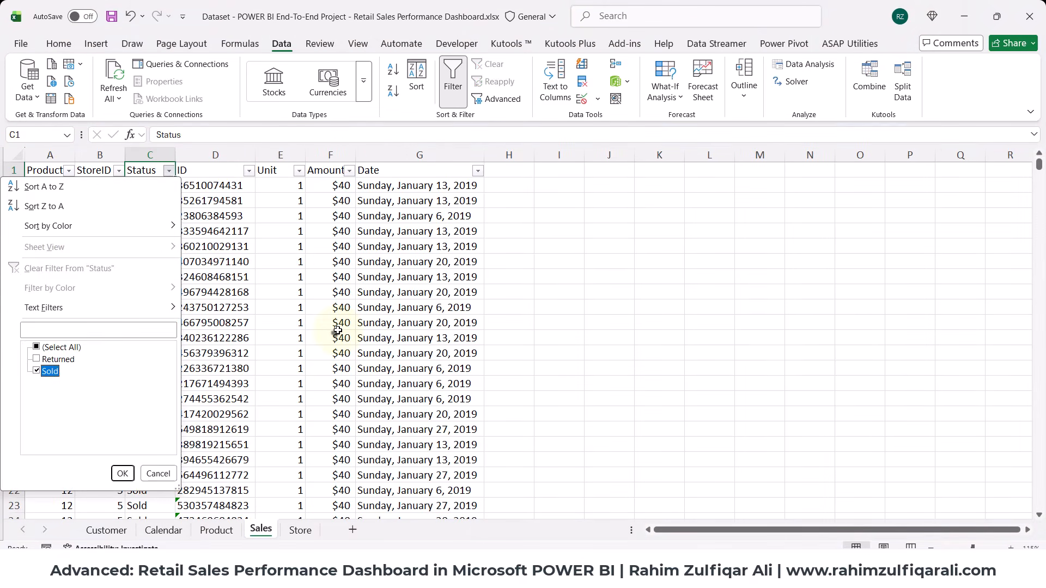
key("Return")
key("Down")
key("alt+a")
key("c")
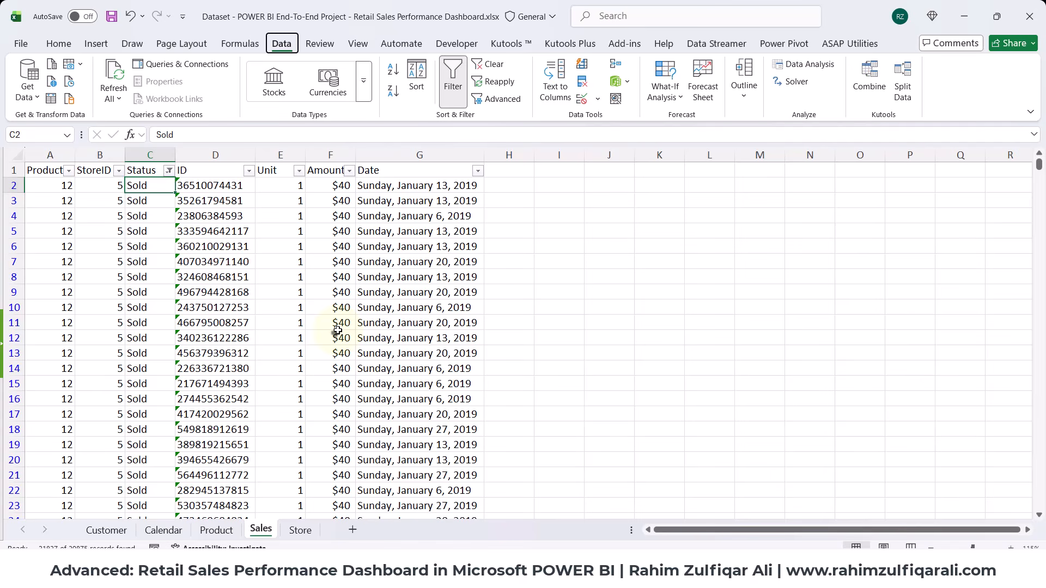
Examine the Status, Unit and Amount values of a sold record in the Sales sheet.
key("Down")
key("Down")
key("Right")
key("Right")
key("Right")
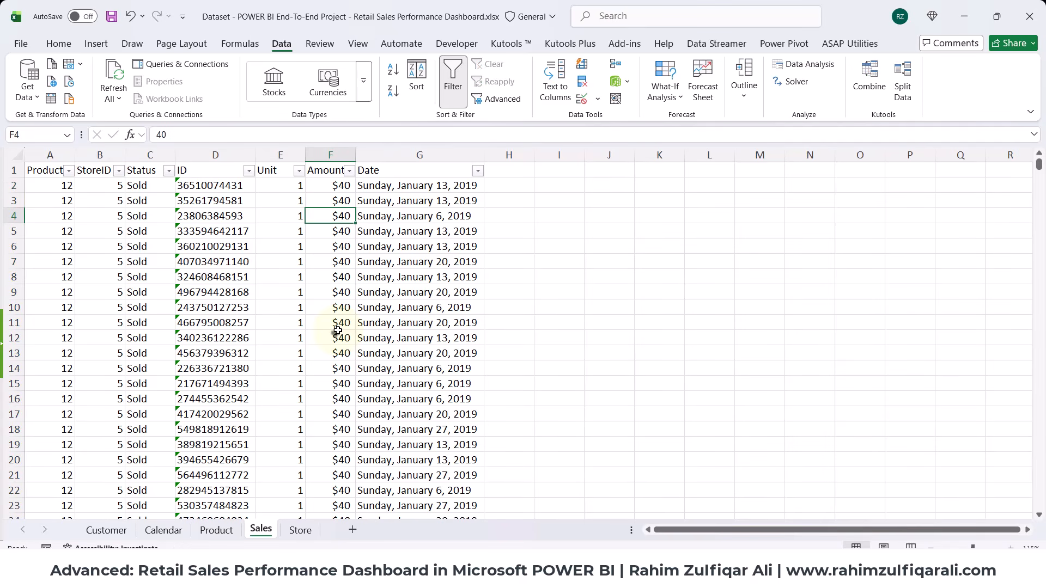
key("Left")
key("Left")
key("Left")
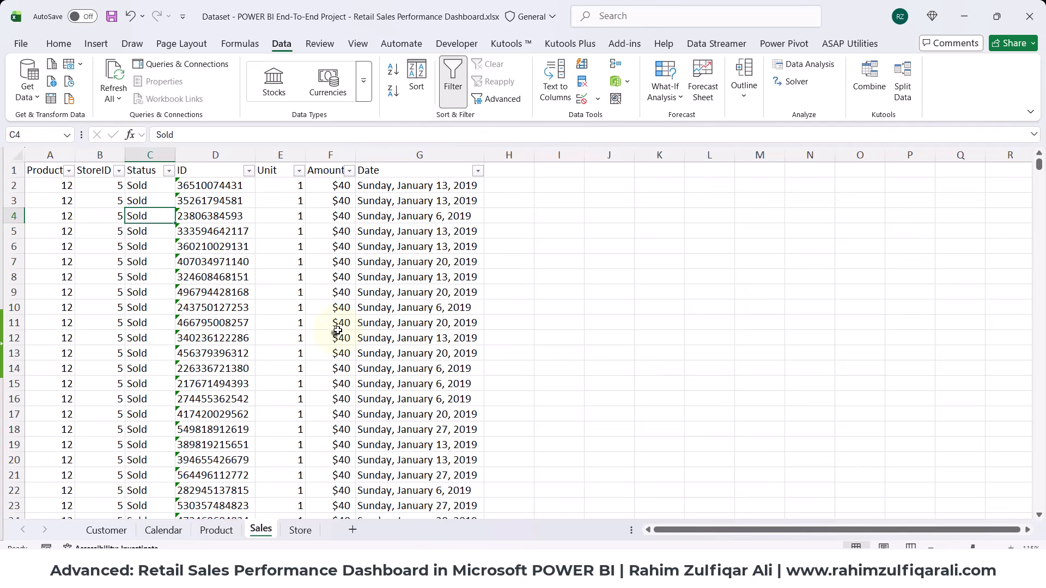
key("Right")
key("Left")
key("Right")
key("Right")
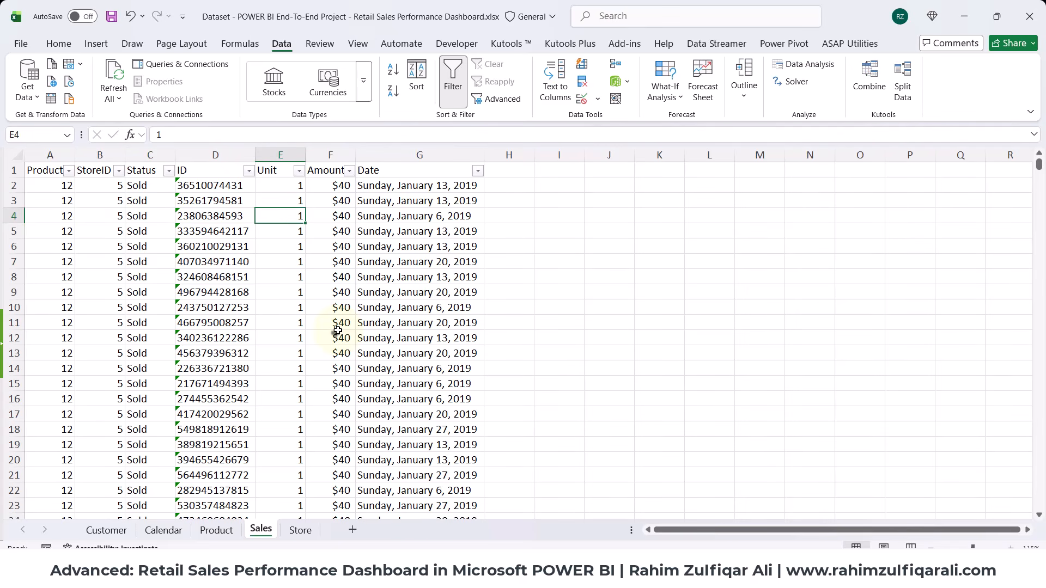
key("Right")
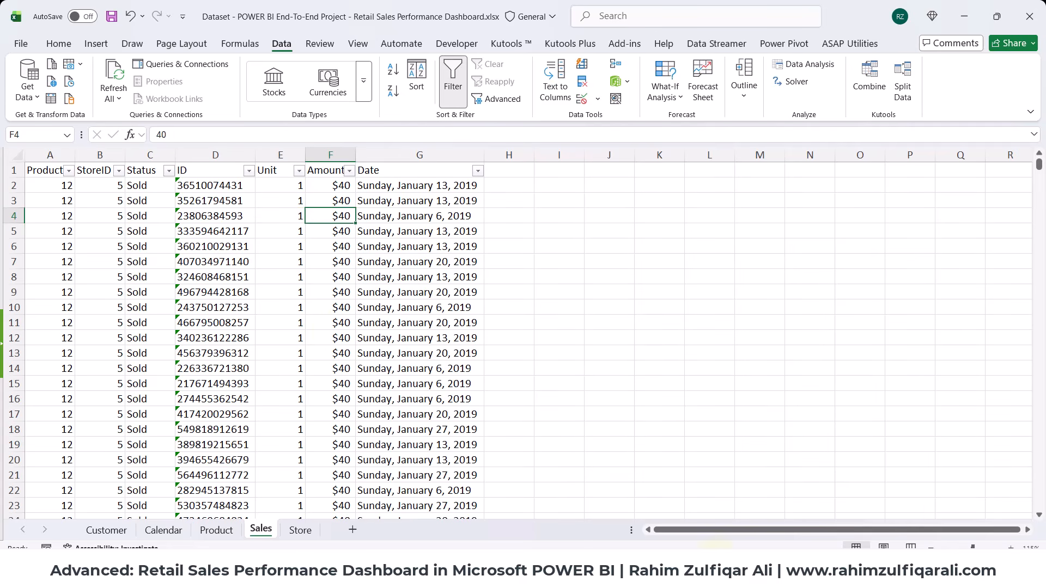
Switch back to Power BI and enter Sales as the table argument of SUMX.
left_click(783, 505)
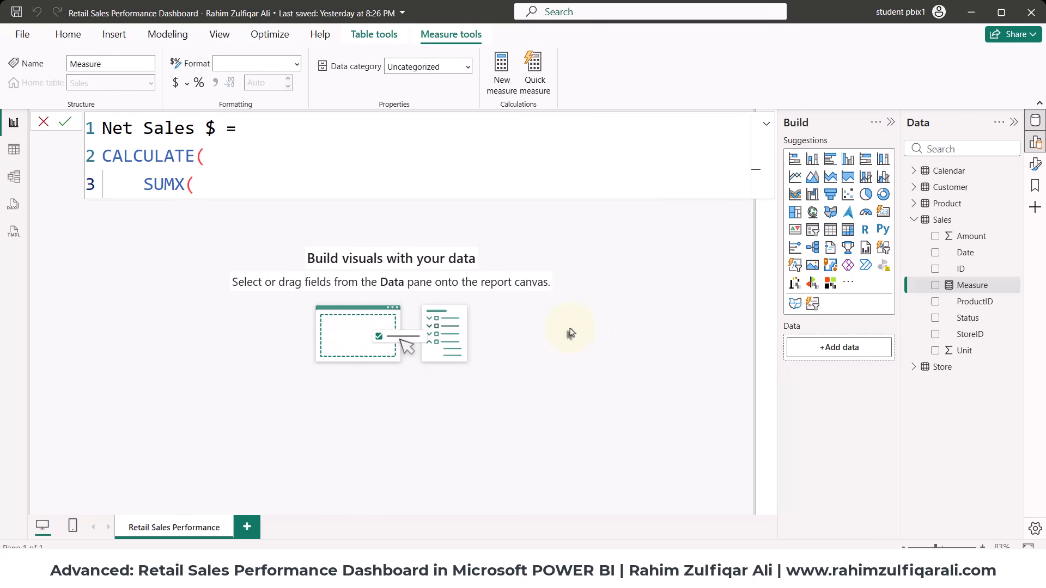
type("sales")
key("Tab")
type(",")
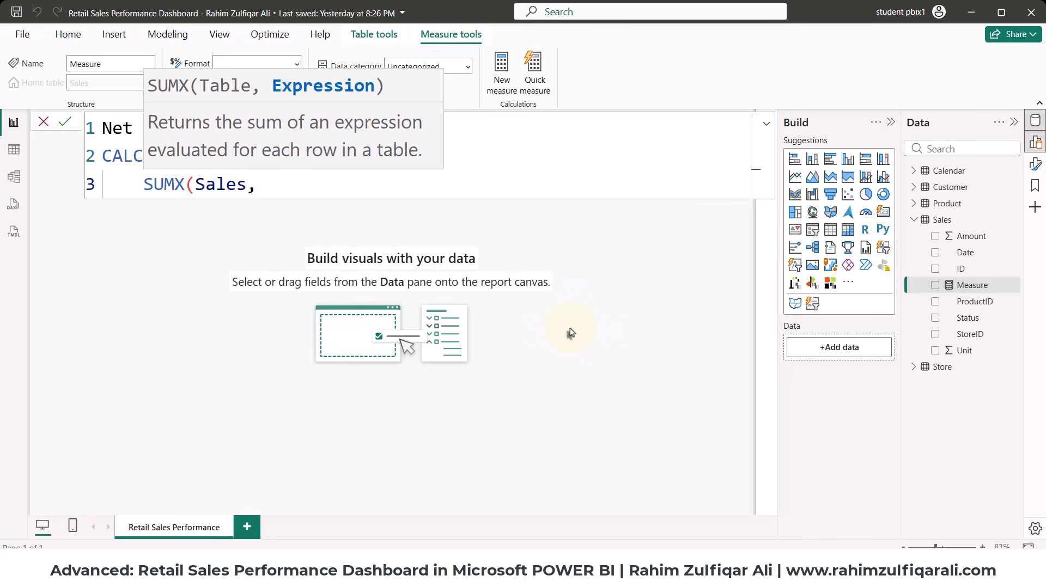
Enter Sales[Unit] * Sales[Amount] as the SUMX expression, close the function and start a new line for the CALCULATE filter.
type("sa")
key("BackSpace")
type("sale")
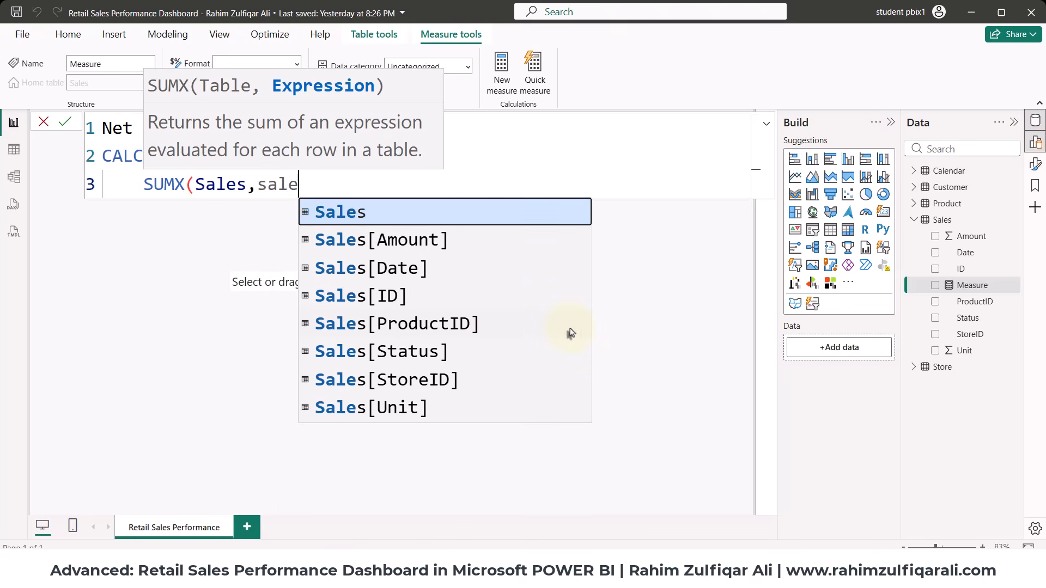
key("Down")
key("Down")
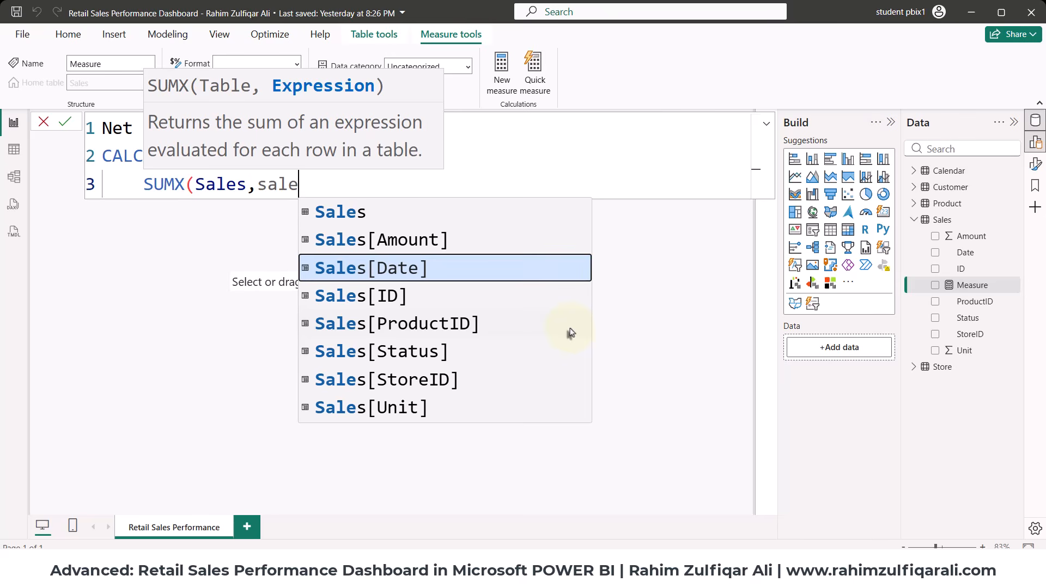
key("Down")
key("Down")
key("Down")
key("Down")
key("Down")
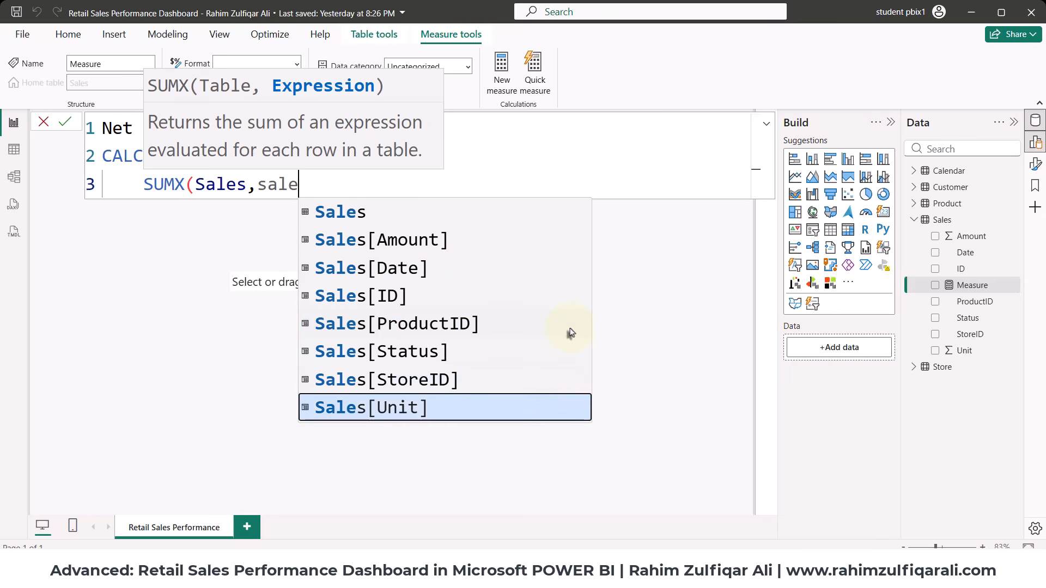
key("Tab")
type("* ")
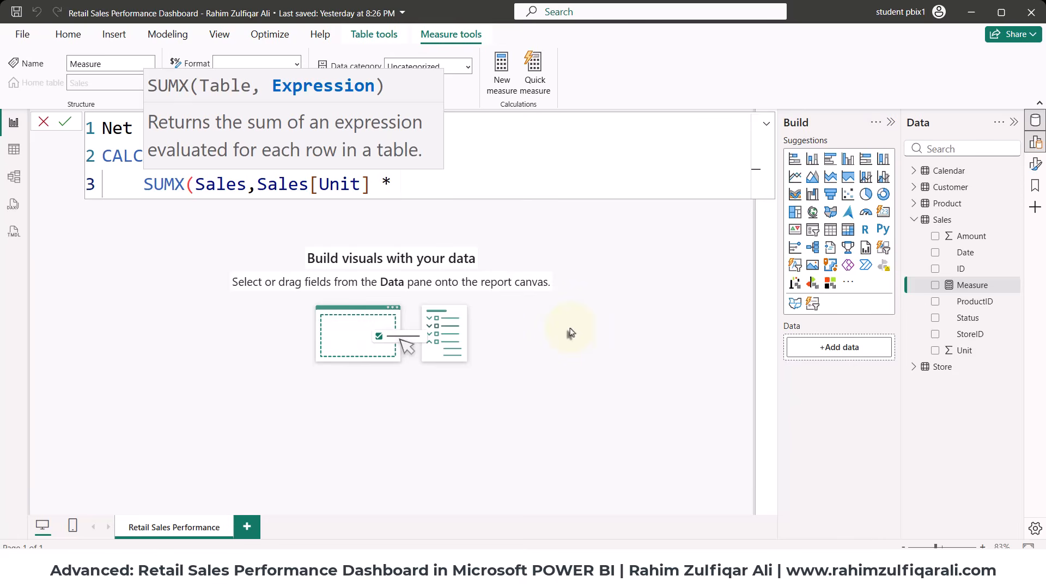
type("sales")
key("Down")
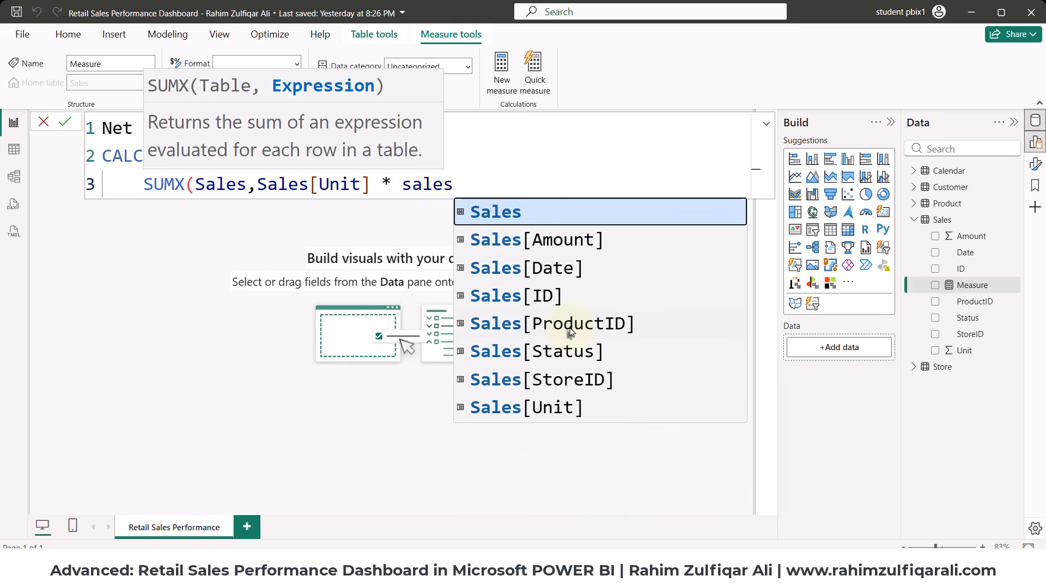
key("Tab")
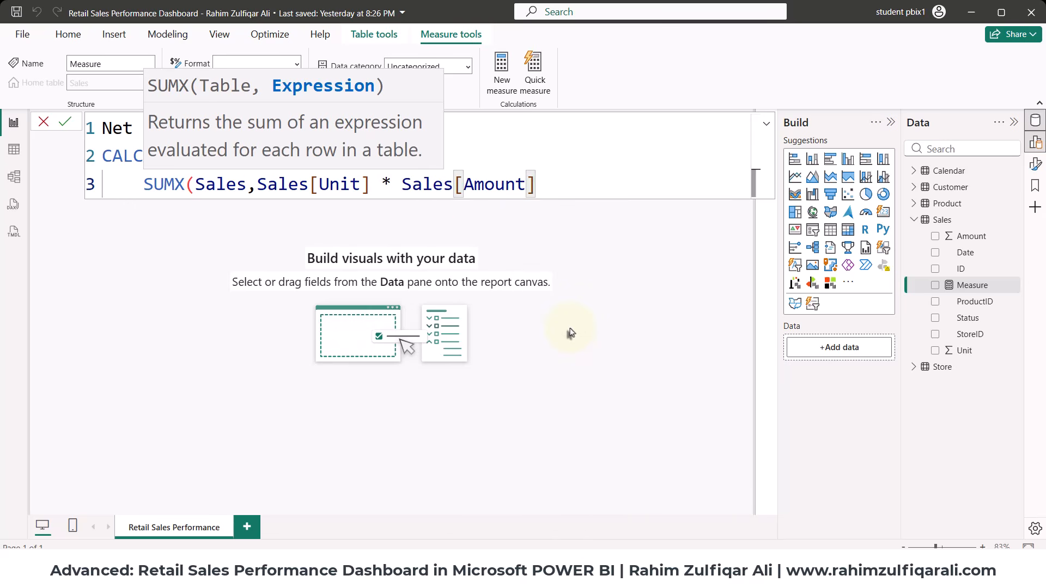
type("),")
key("shift+Return")
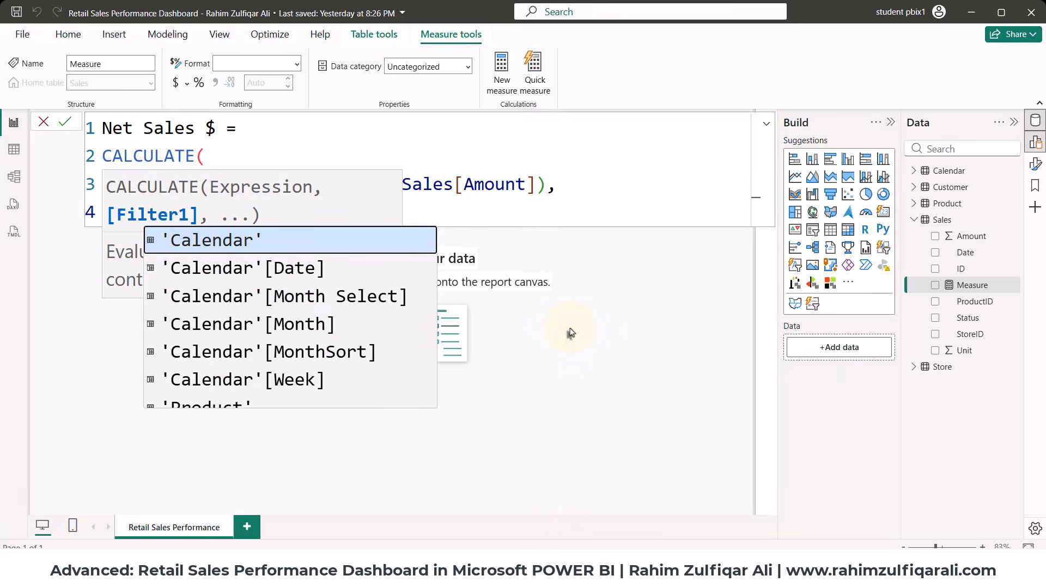
Add the filter Sales[Status]="Sold" to CALCULATE, close the formula and commit the Net Sales $ measure.
type("sales")
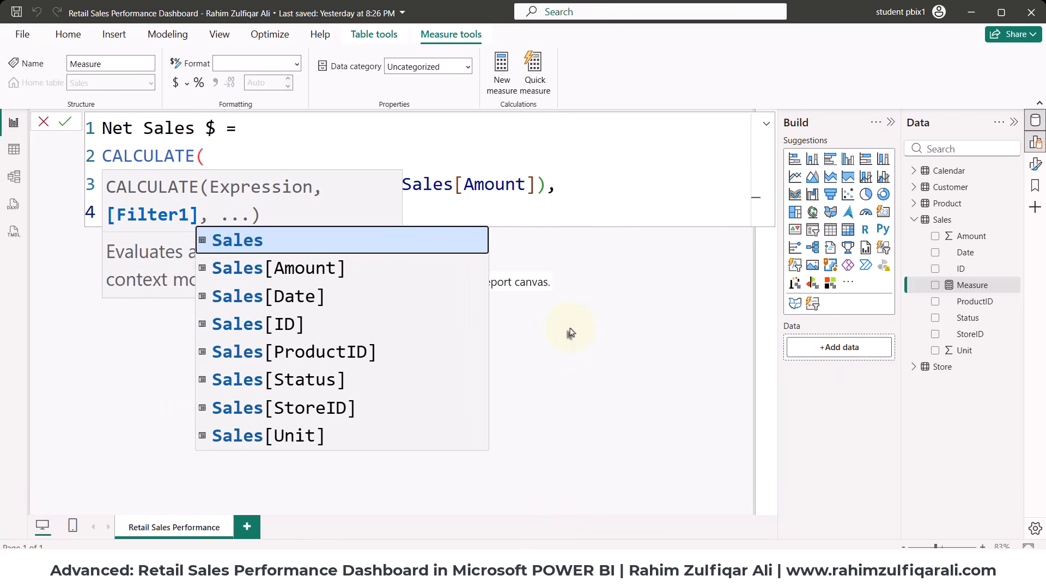
key("Down")
key("Down")
key("Down")
key("Down")
key("Down")
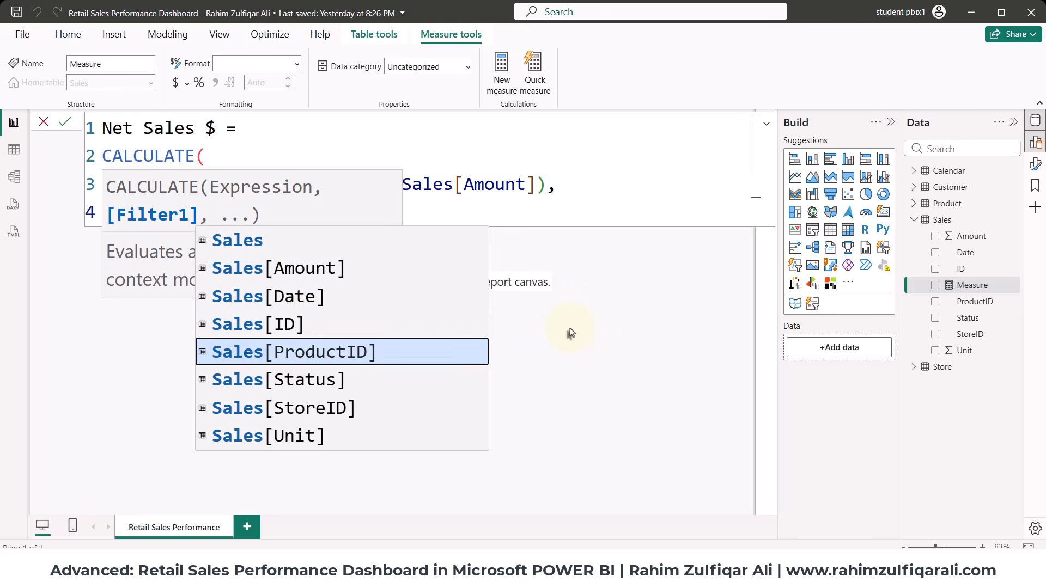
key("Tab")
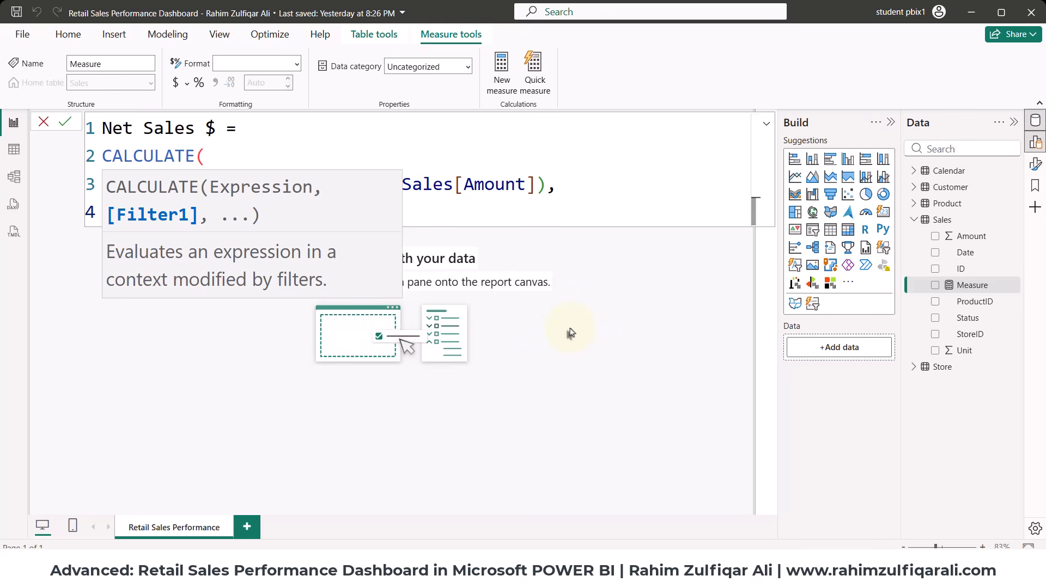
scroll(537, 240, "down", 2)
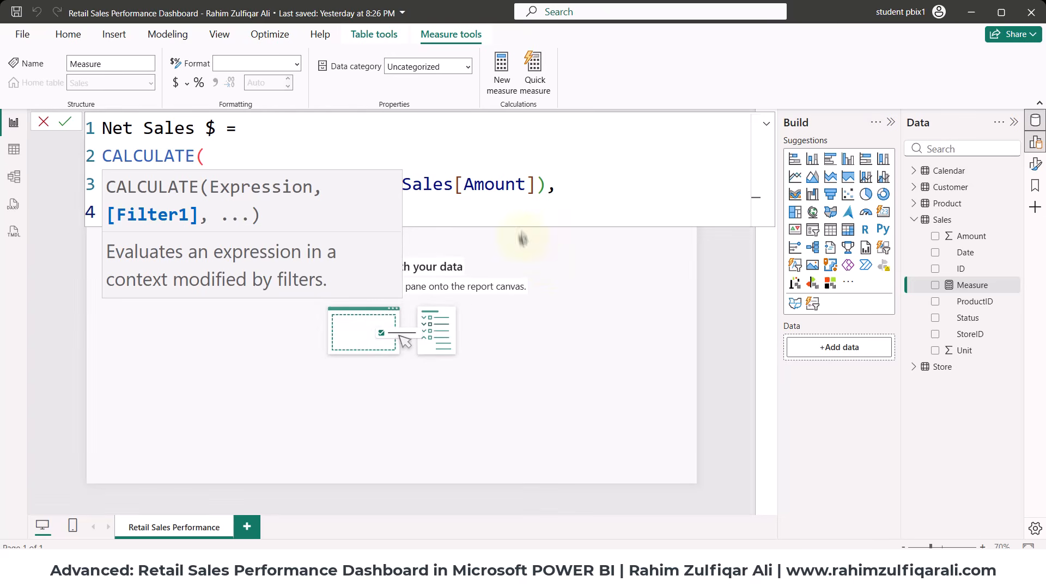
scroll(518, 215, "down", 1)
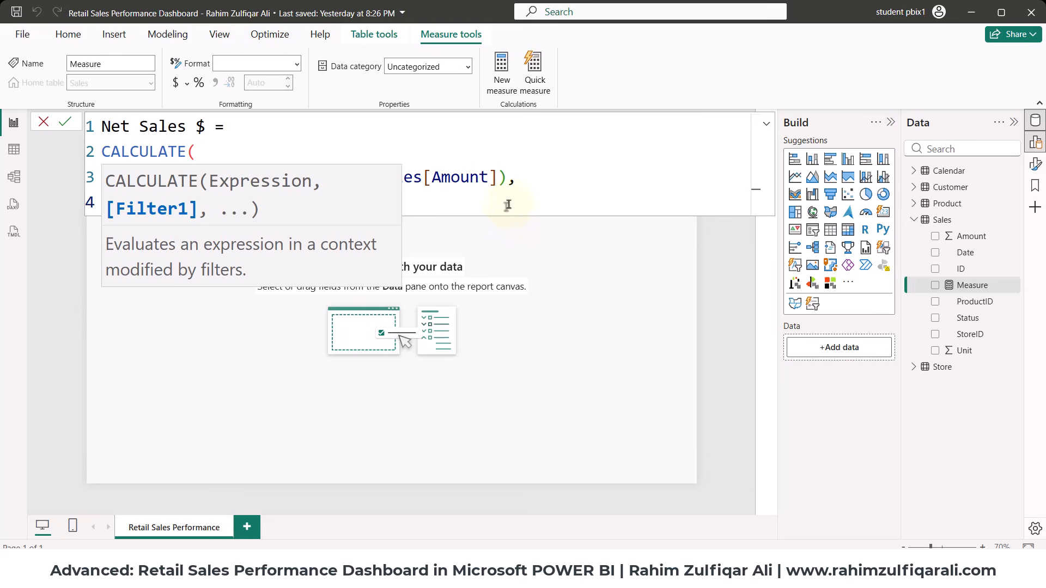
scroll(508, 205, "down", 2)
left_click(440, 168)
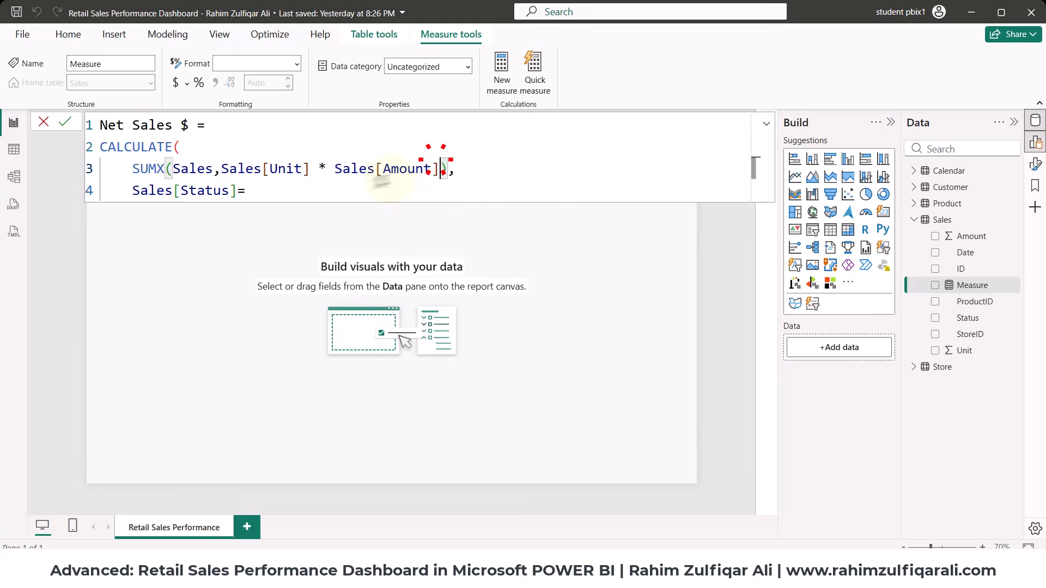
left_click(383, 184)
type("\"")
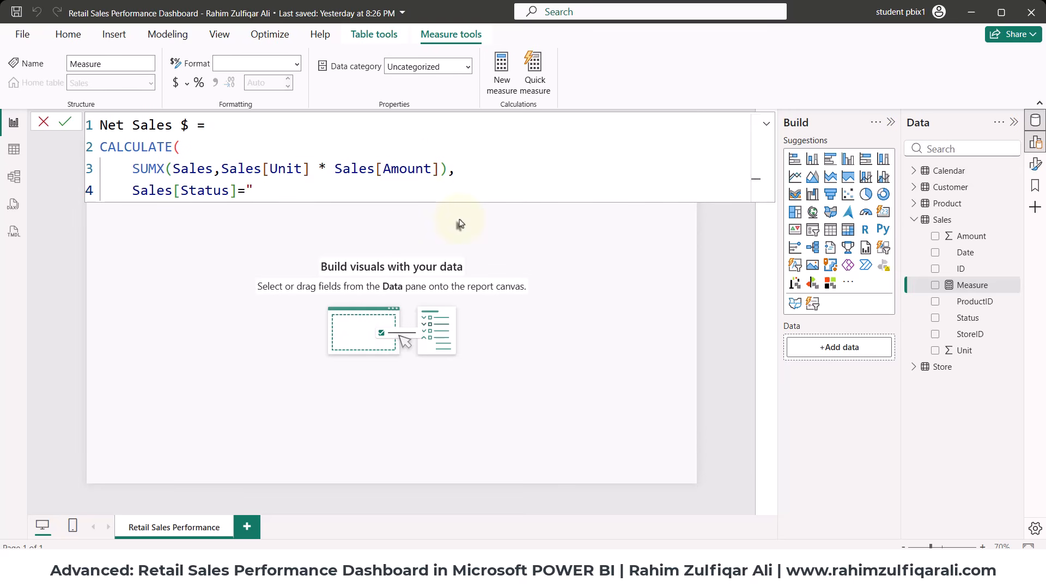
type("Sold\")")
key("Return")
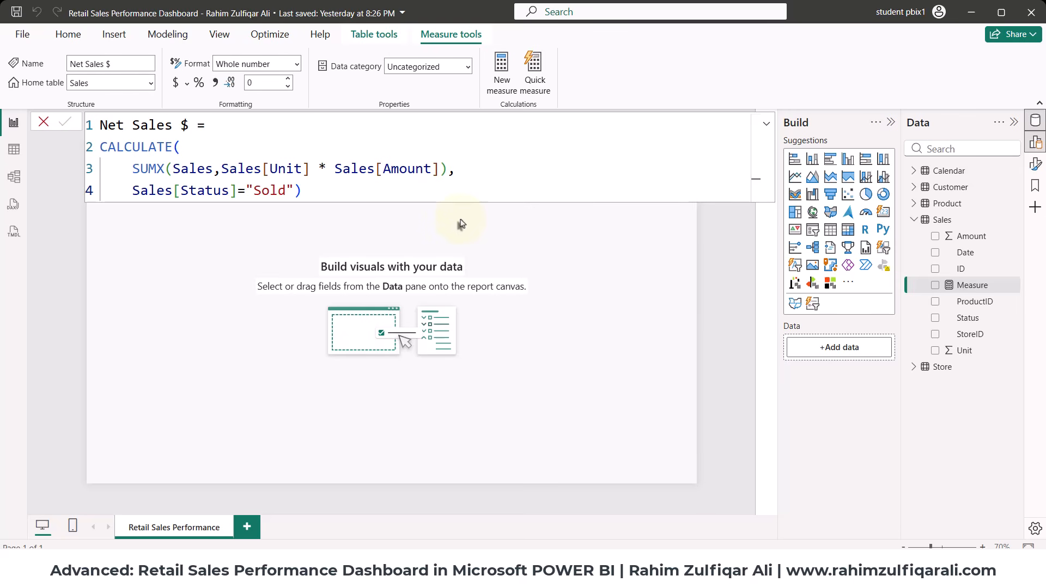
left_click(544, 314)
left_click(546, 319)
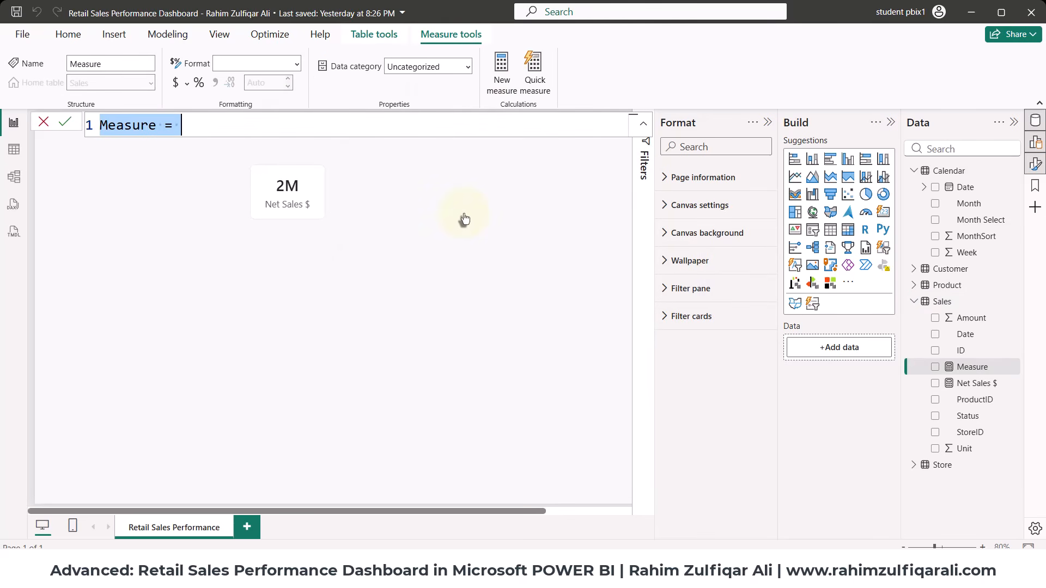
Name the new measure Net Sales Qty and start its formula with a CALCULATE function on a new line.
type("Net ")
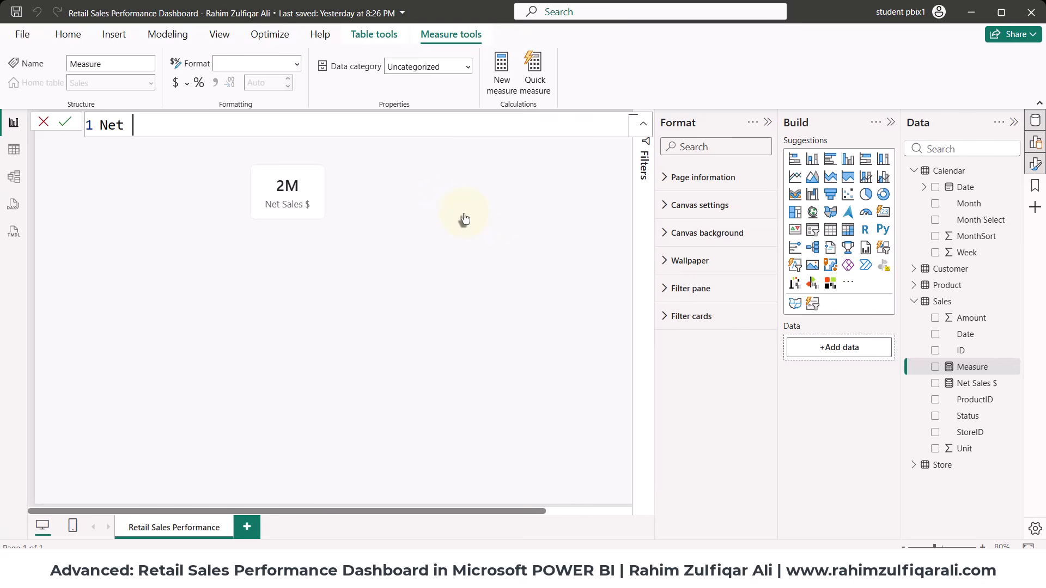
type("Sales Qty =")
key("shift+Return")
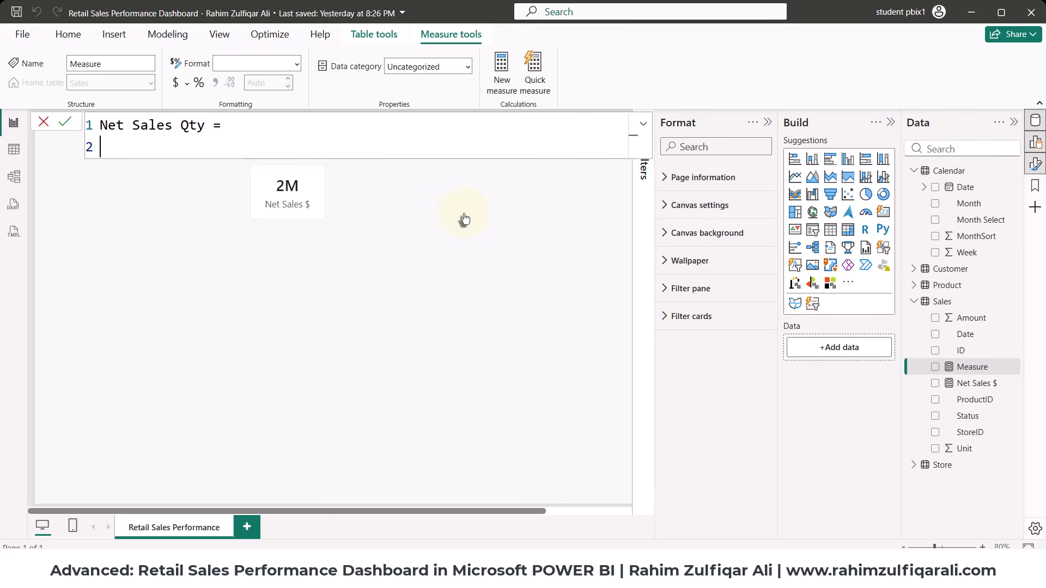
type("cal")
key("Tab")
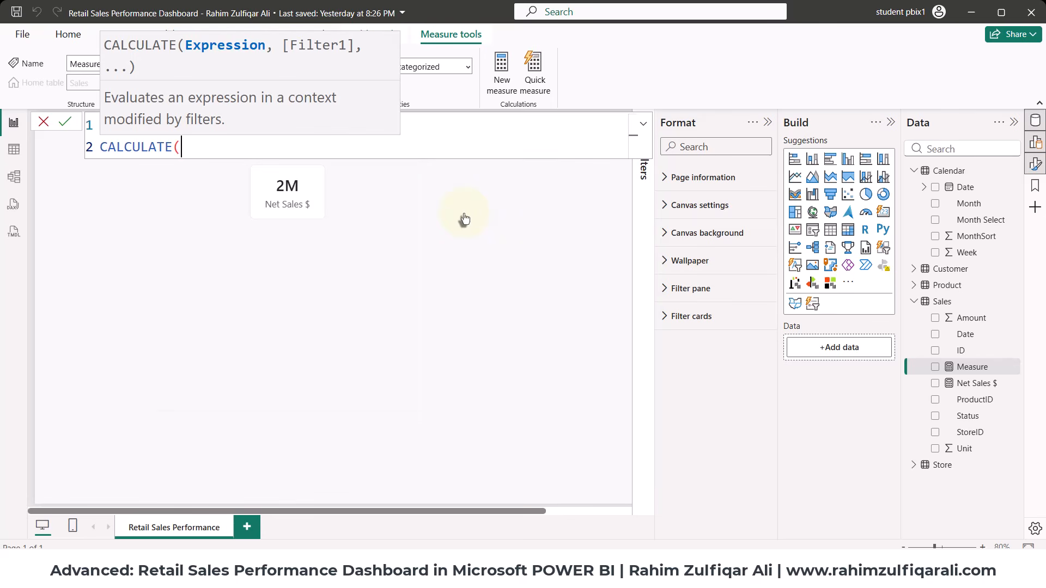
key("shift+Return")
Enter SUM(Sales[Unit]) as the expression inside CALCULATE.
type("sum")
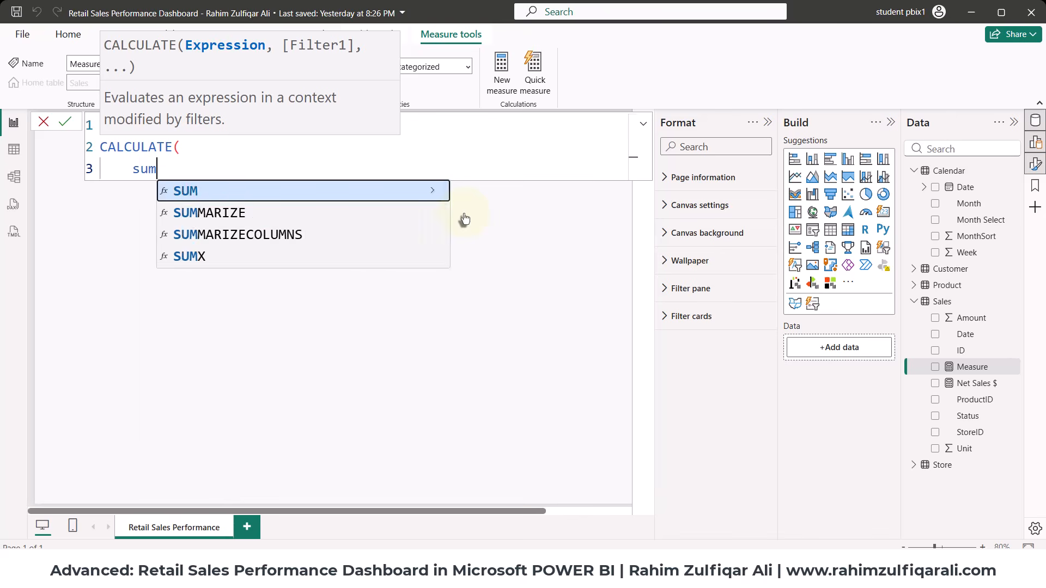
key("Tab")
type("sales")
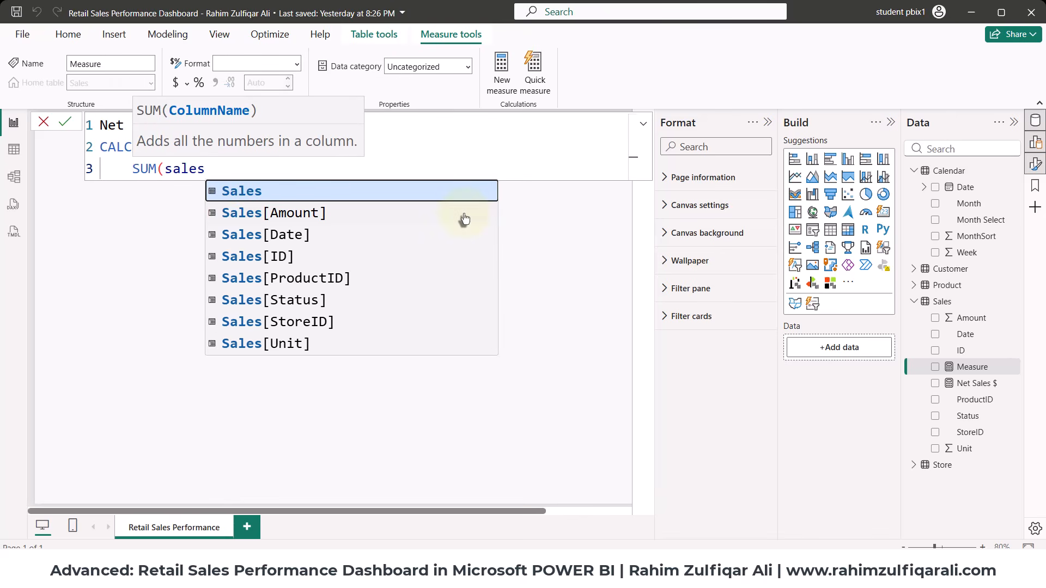
key("Down")
key("Down")
key("Down")
key("Down")
key("Down")
key("Down")
key("Down")
key("Tab")
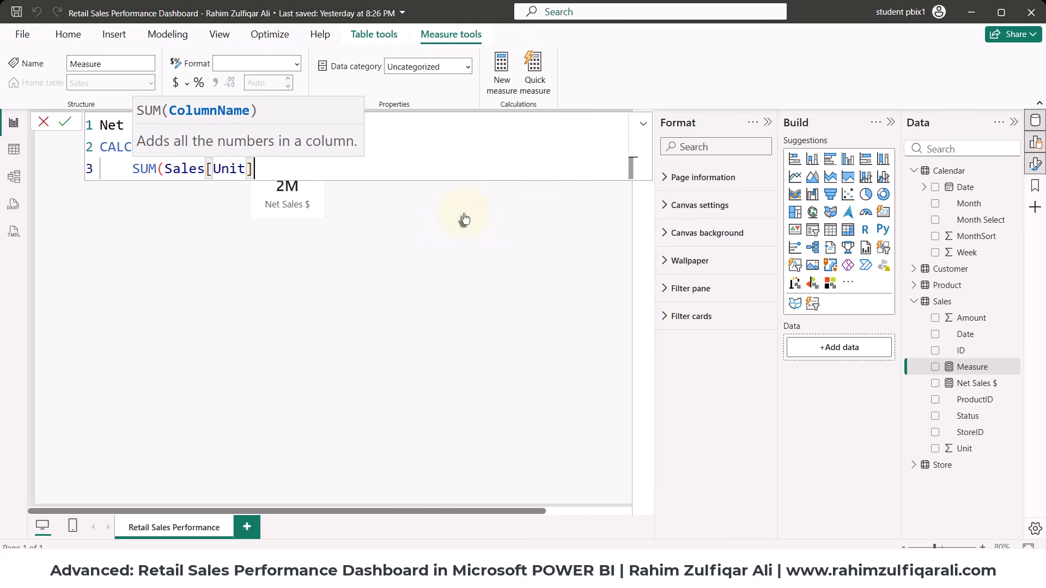
type(")")
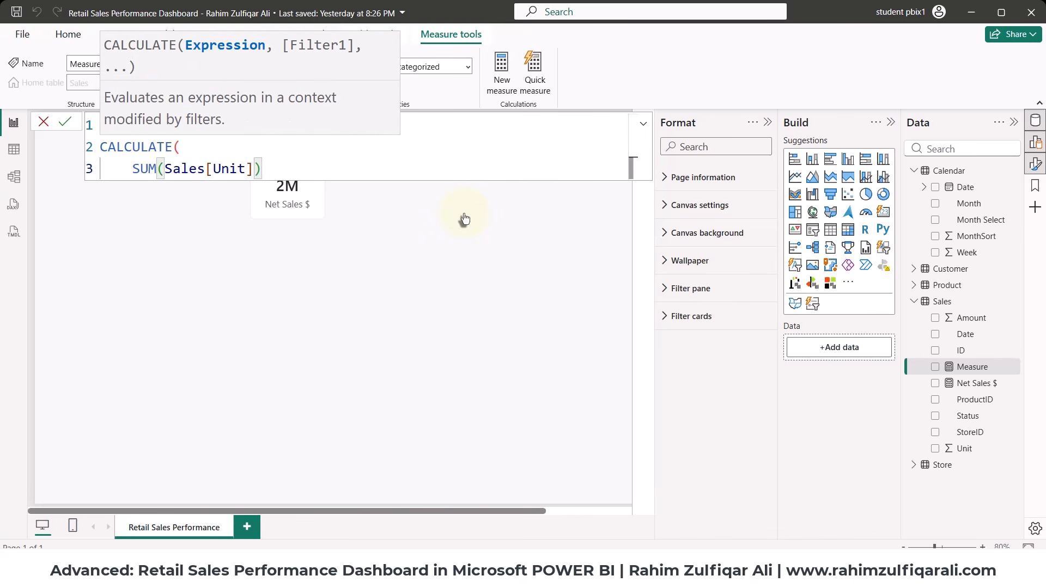
Add the filter Sales[Status]="Sold" to CALCULATE, close the formula and commit the Net Sales Qty measure.
type(",sales")
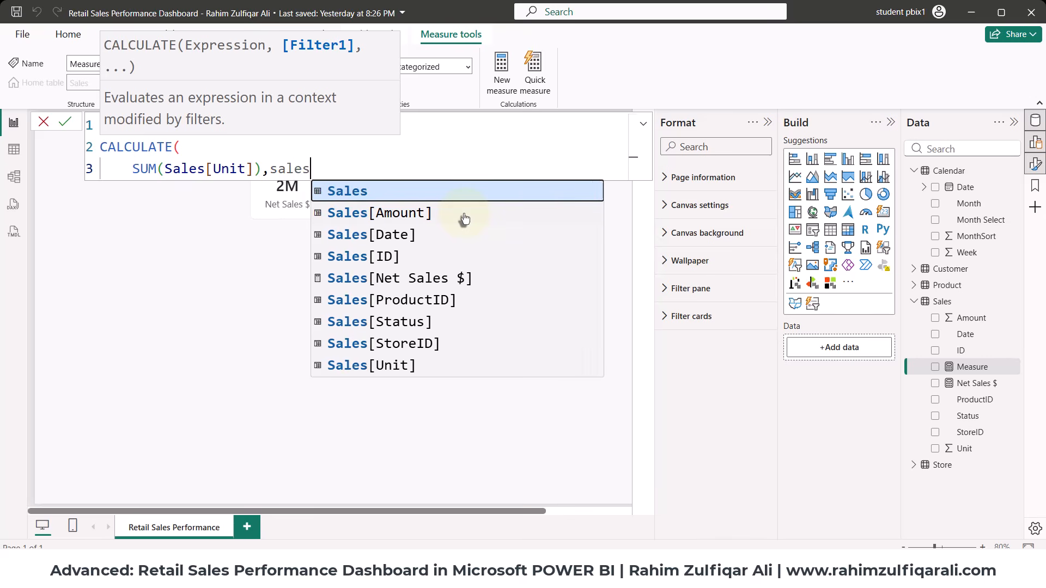
key("Tab")
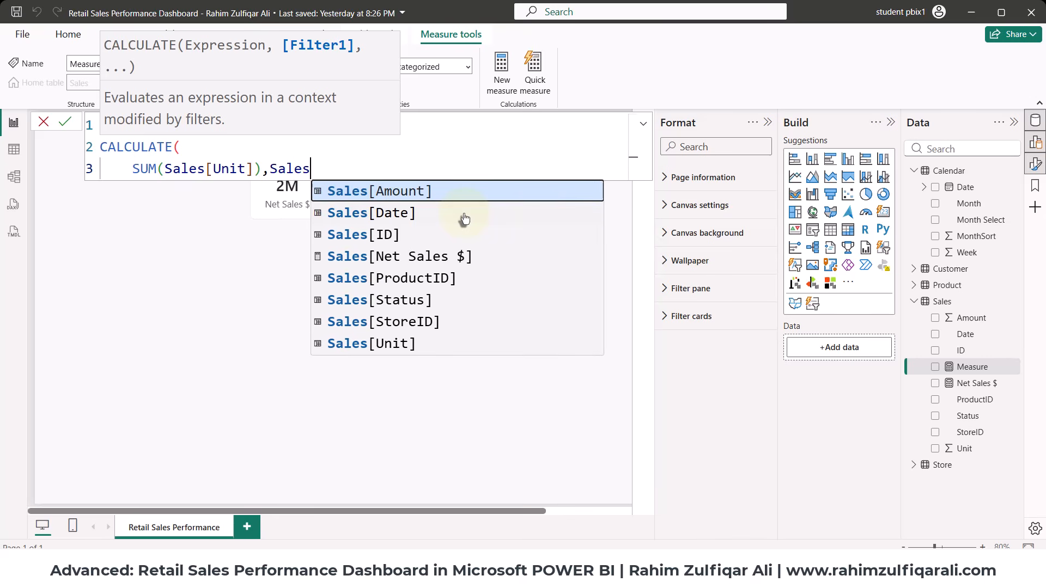
key("Down")
key("Down")
key("Down")
key("Down")
key("Down")
key("Down")
key("Down")
key("Up")
key("Up")
key("Up")
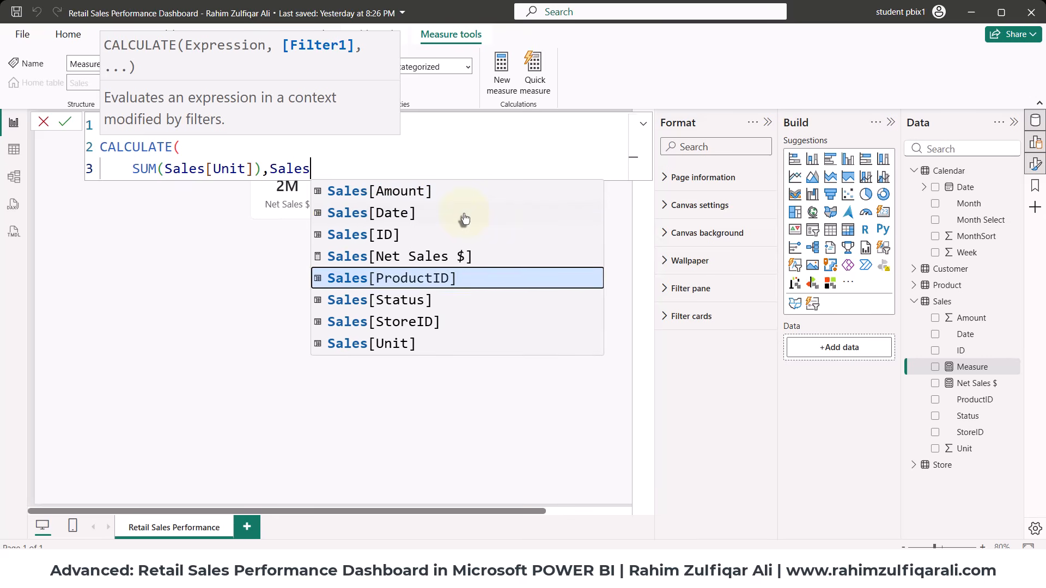
key("Down")
key("Tab")
type("=\"")
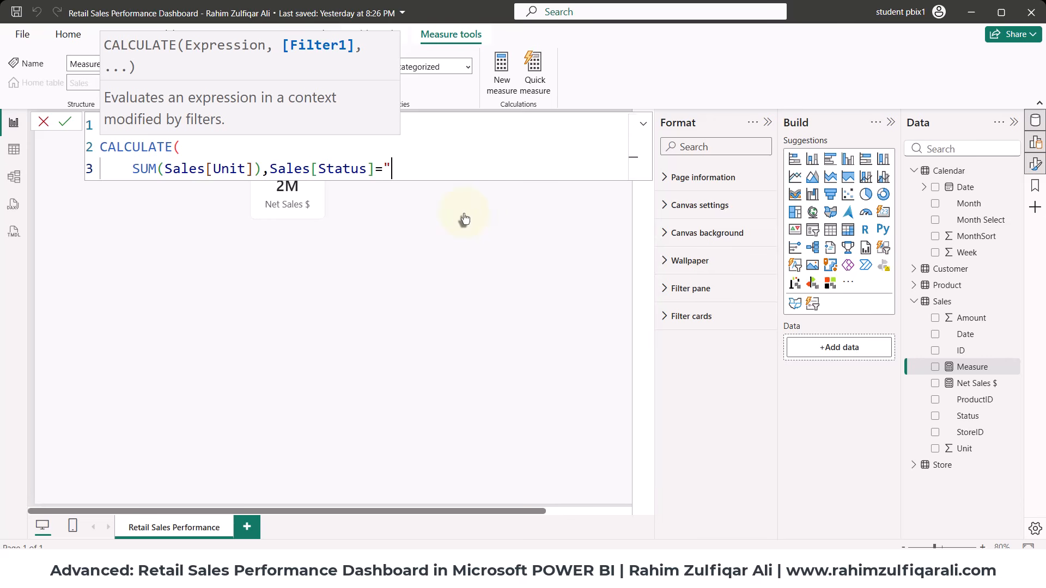
type("Sold\")")
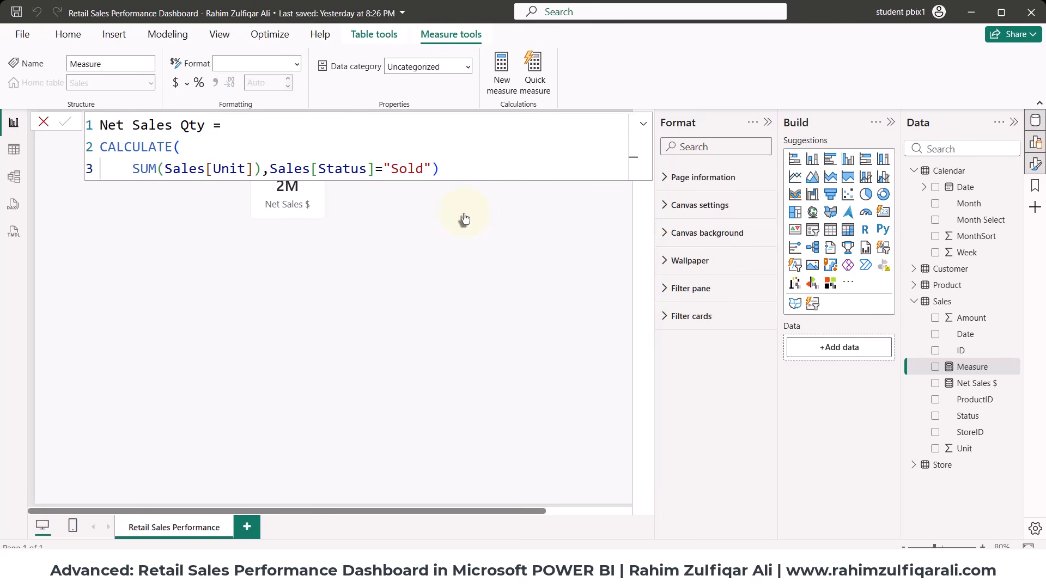
key("Return")
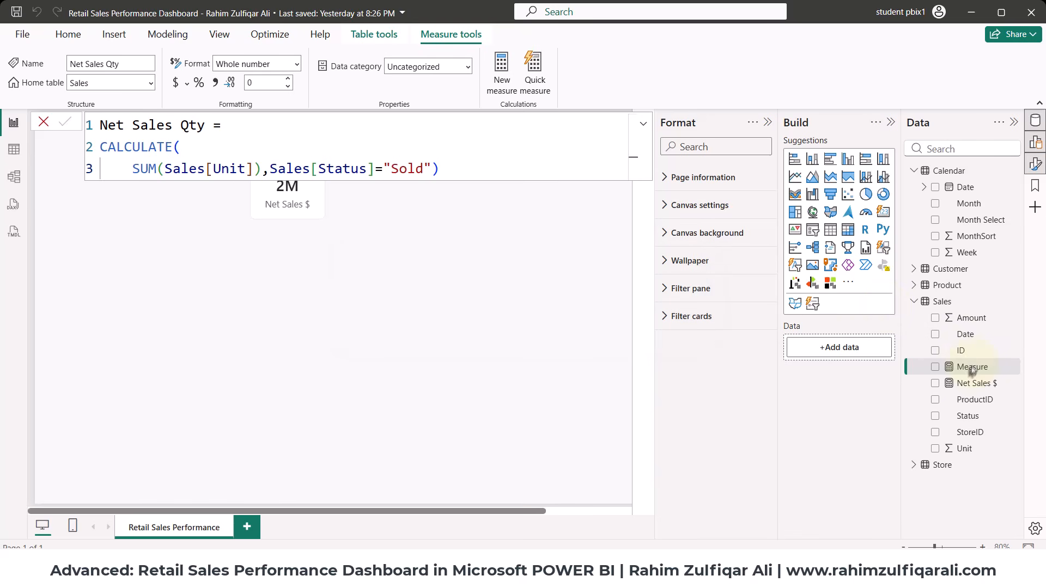
Add a card for the Net Sales Qty measure to the report canvas and turn off its title.
mouse_move(973, 383)
left_mouse_down()
mouse_move(392, 201)
mouse_move(494, 236)
left_mouse_up()
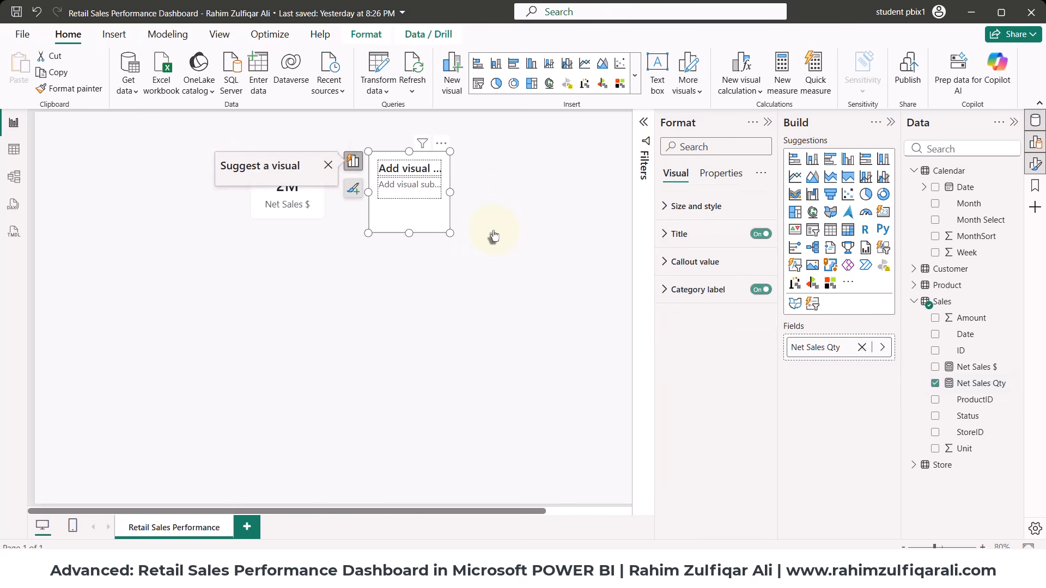
left_click(353, 188)
left_click(241, 215)
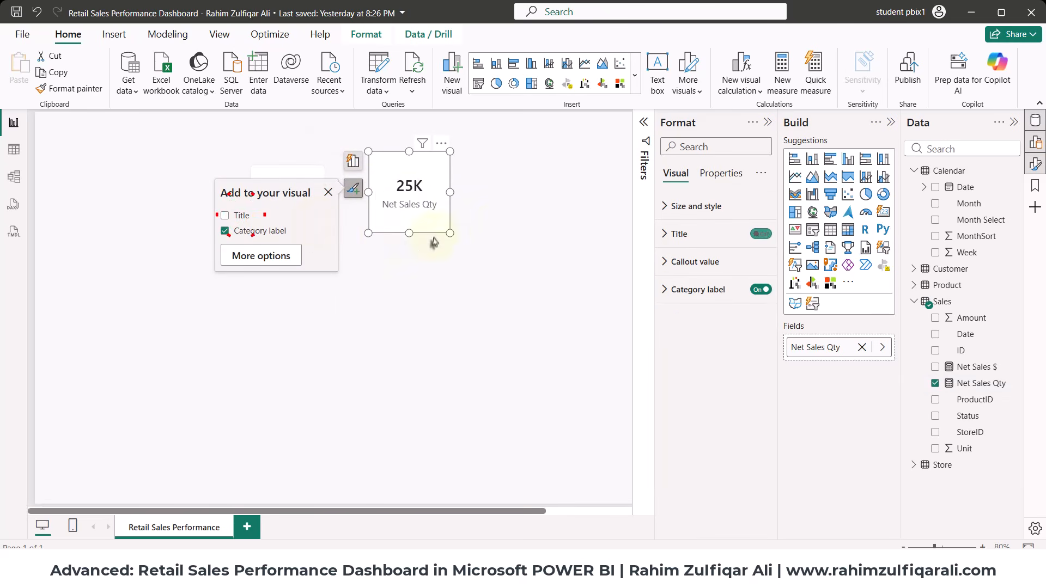
Move the Net Sales Qty card beside the Net Sales $ card and reduce its height, keeping its category label fully readable.
left_click_drag(410, 211, 375, 212)
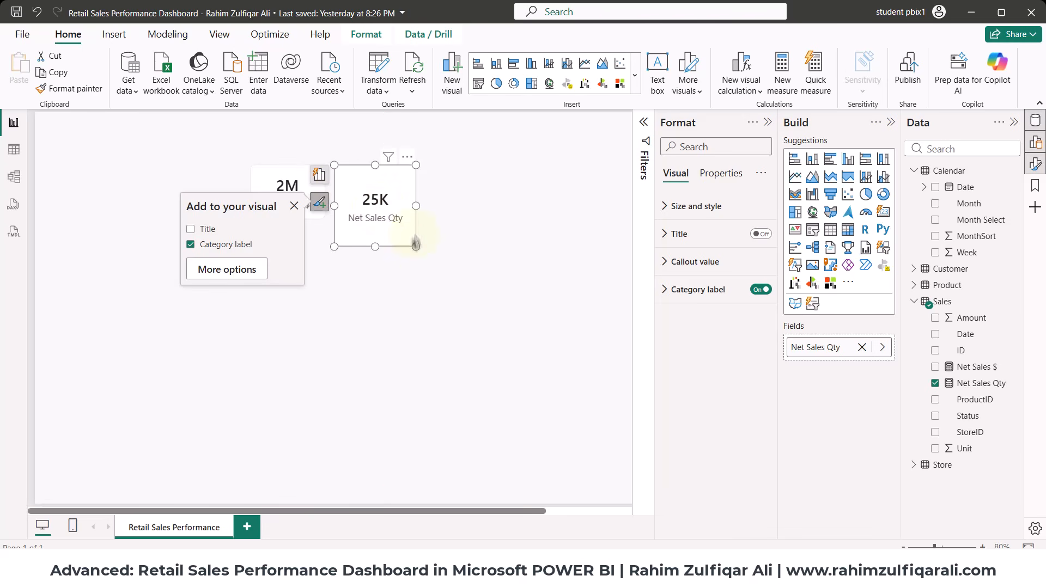
left_click(413, 239)
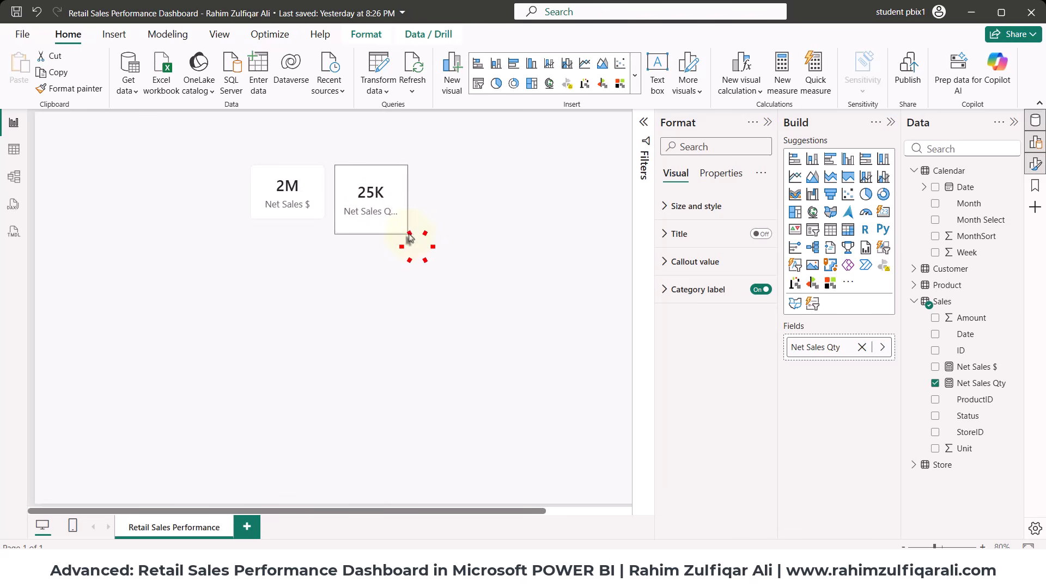
left_click(444, 235)
Create a new measure named Returns $ in the Sales table and start its formula with CALCULATE.
left_click(962, 301)
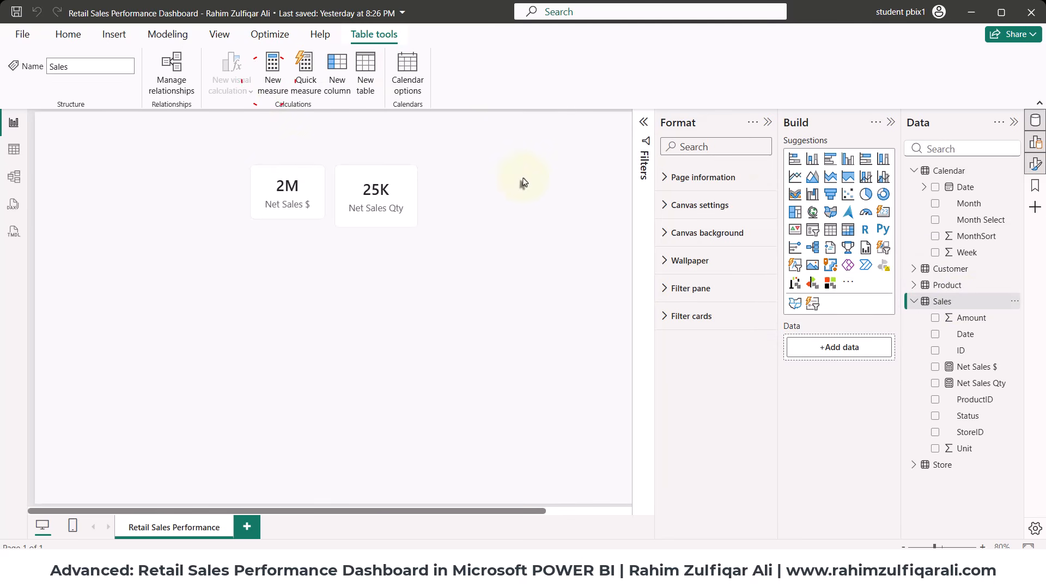
key("ctrl+z")
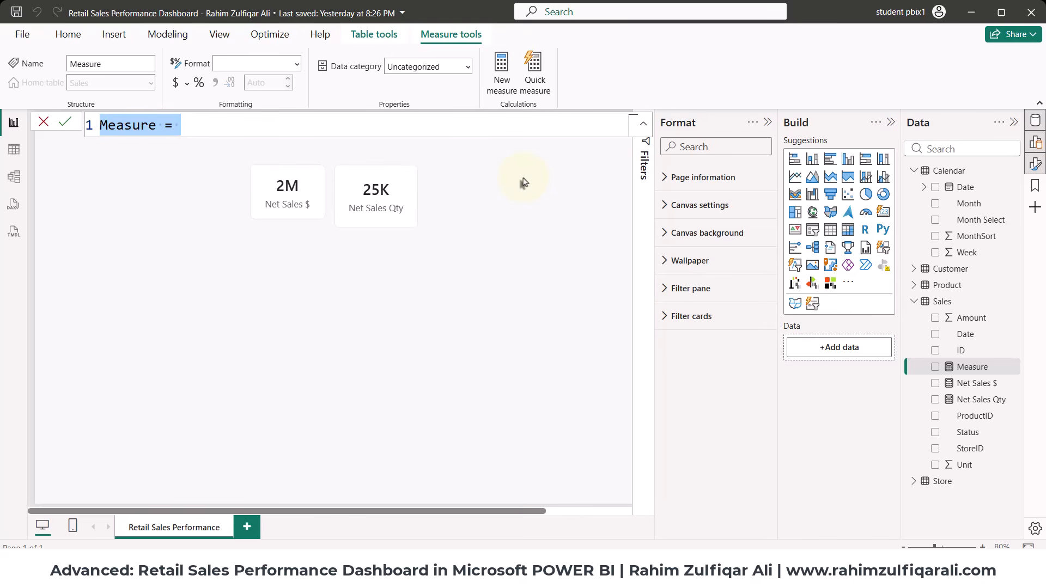
type("Ret")
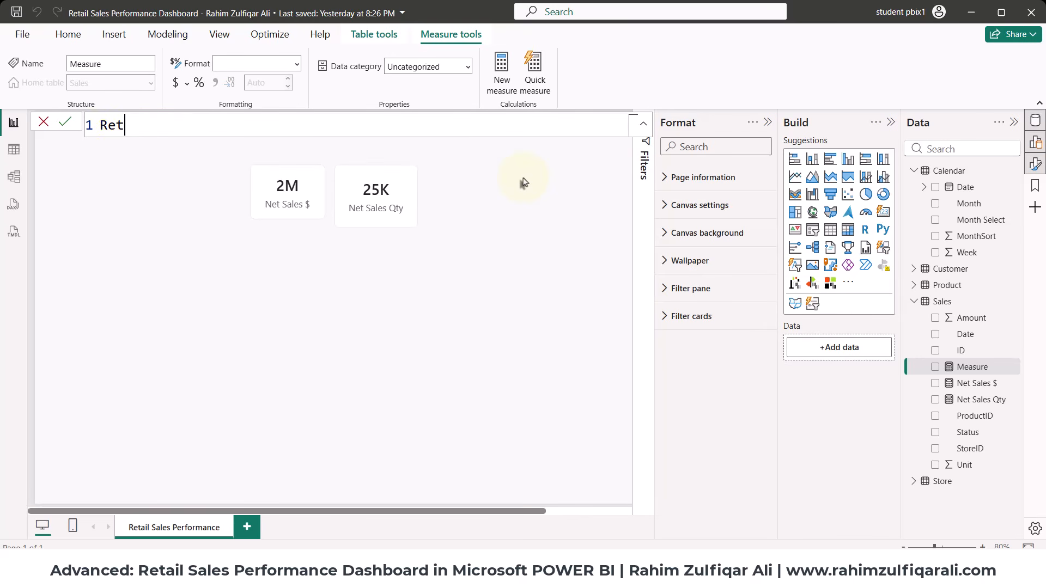
type("urns $ =")
key("shift+Return")
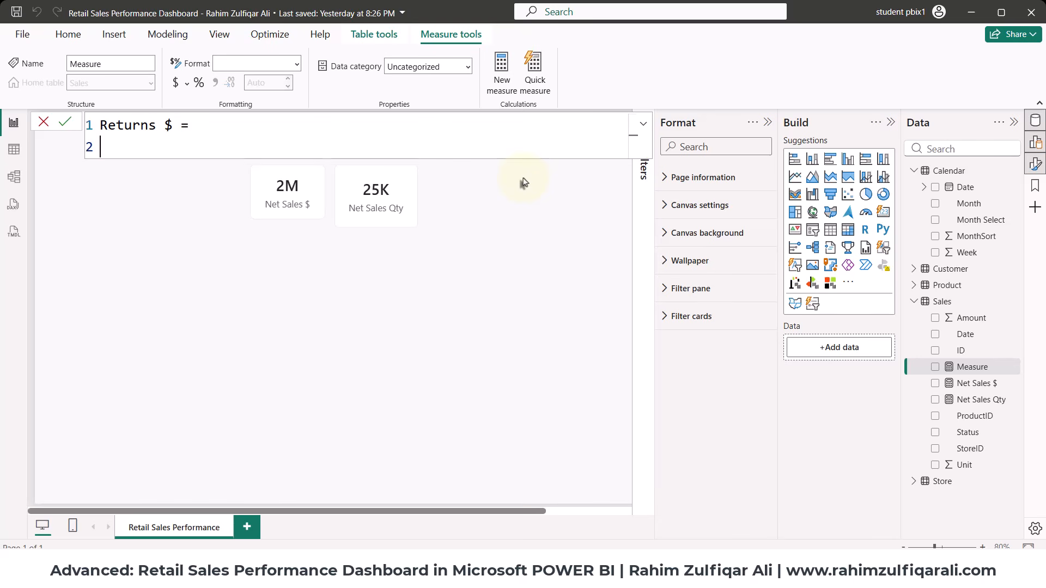
type("c")
key("Tab")
key("shift+Return")
Insert SUMX as the CALCULATE expression and enter Sales as its table argument.
type("s")
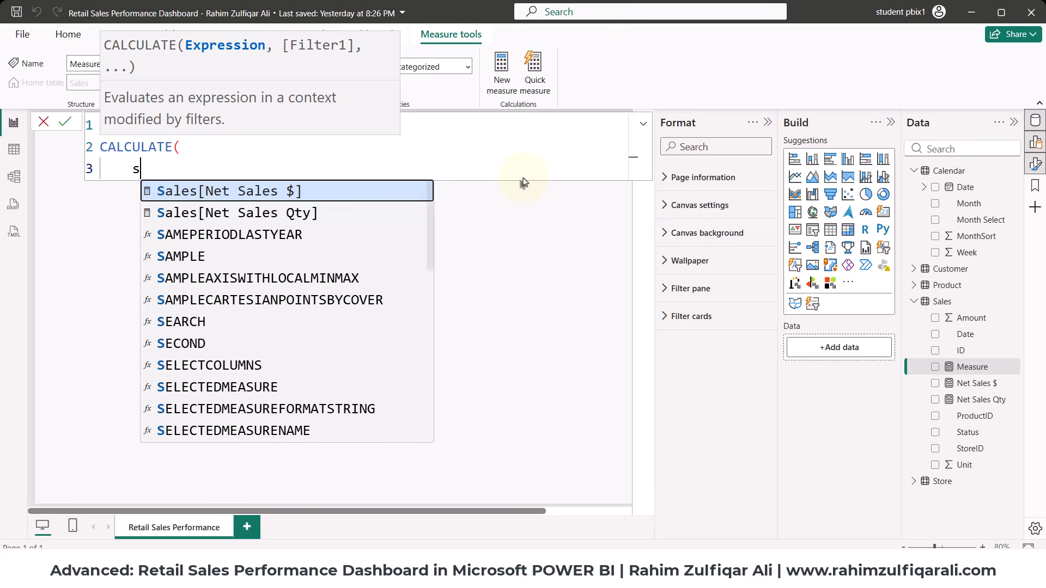
type("umx")
key("Tab")
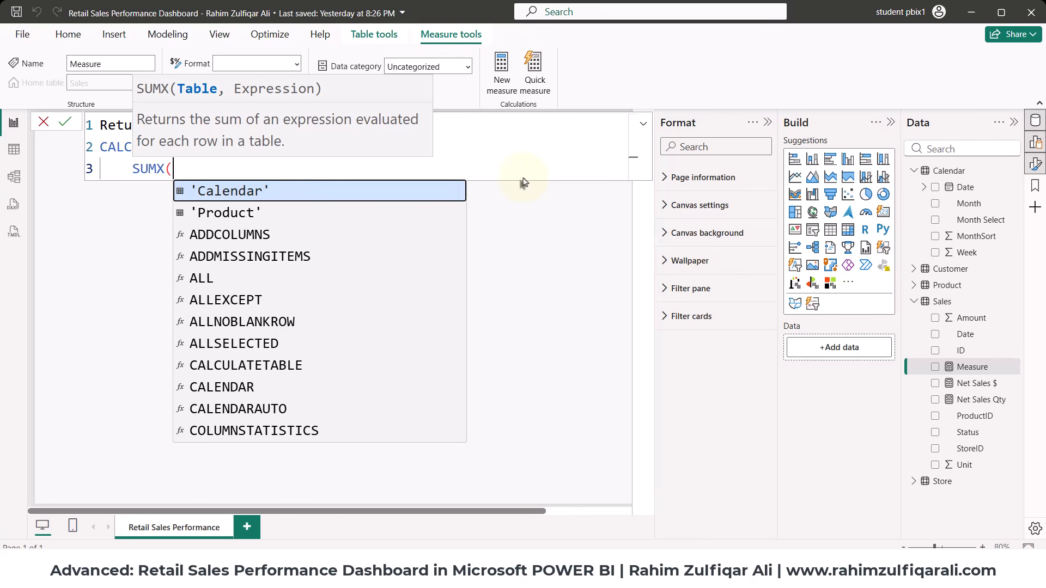
type("sales")
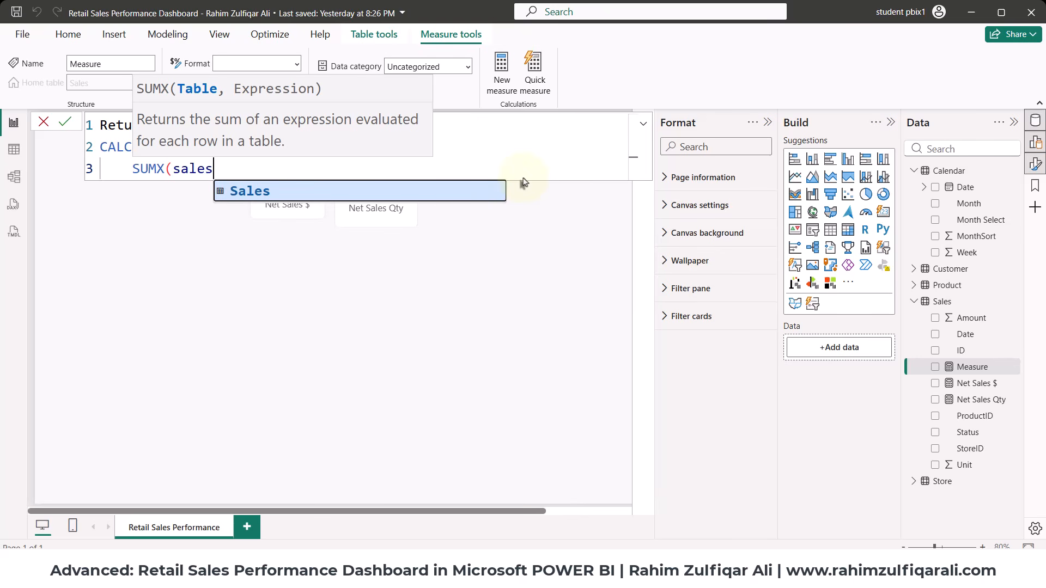
Start the SUMX expression over the sales table with the Sales[Unit] column.
type(",")
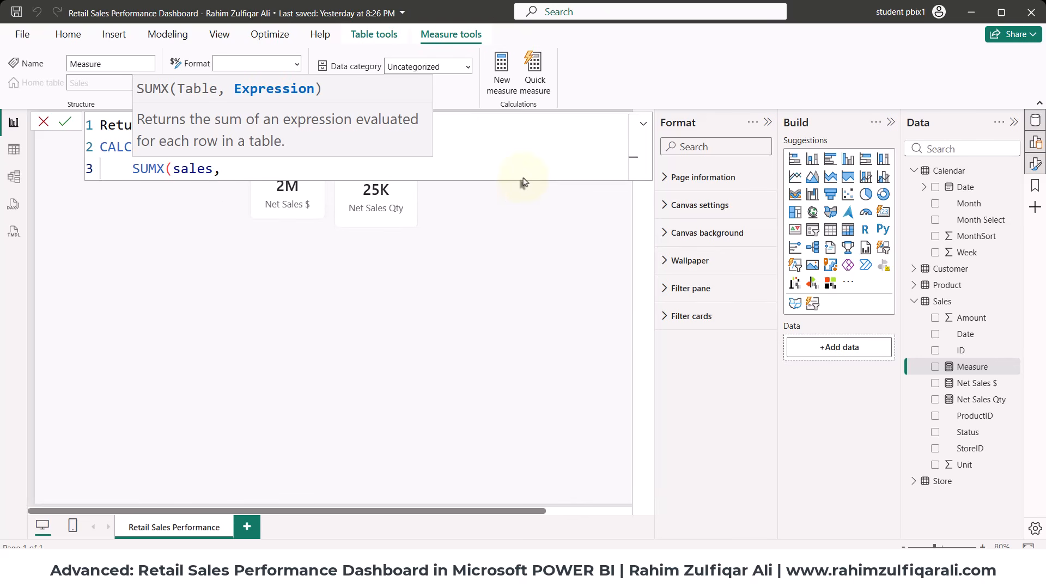
type("sales")
key("Down")
key("Down")
key("Down")
key("Down")
key("Down")
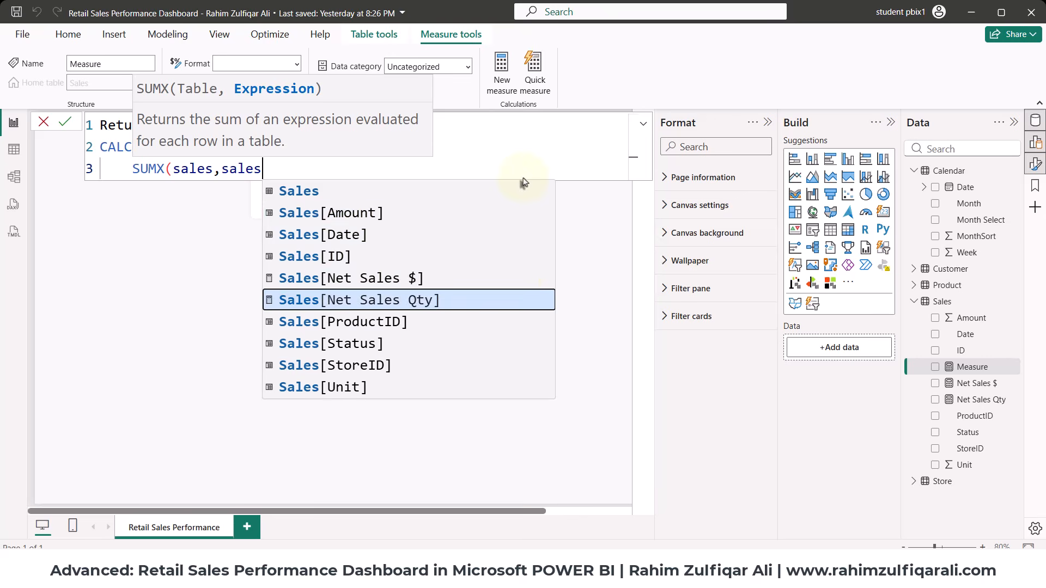
key("Down")
key("Down")
key("Down")
key("Down")
key("Tab")
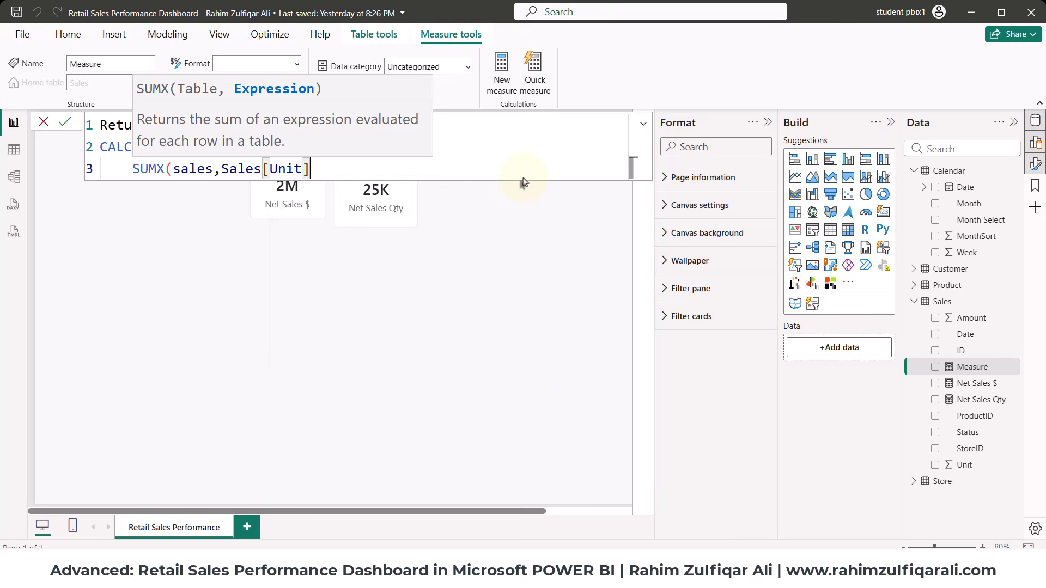
Multiply Sales[Unit] by Sales[Amount] and close the SUMX function as CALCULATE's first argument.
type("* as")
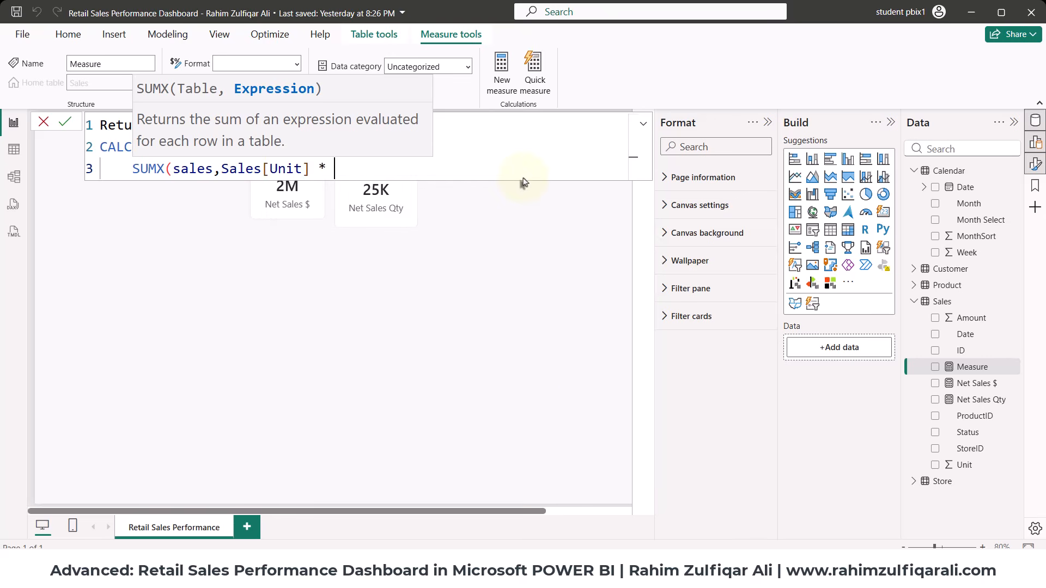
key("BackSpace")
key("BackSpace")
type("es")
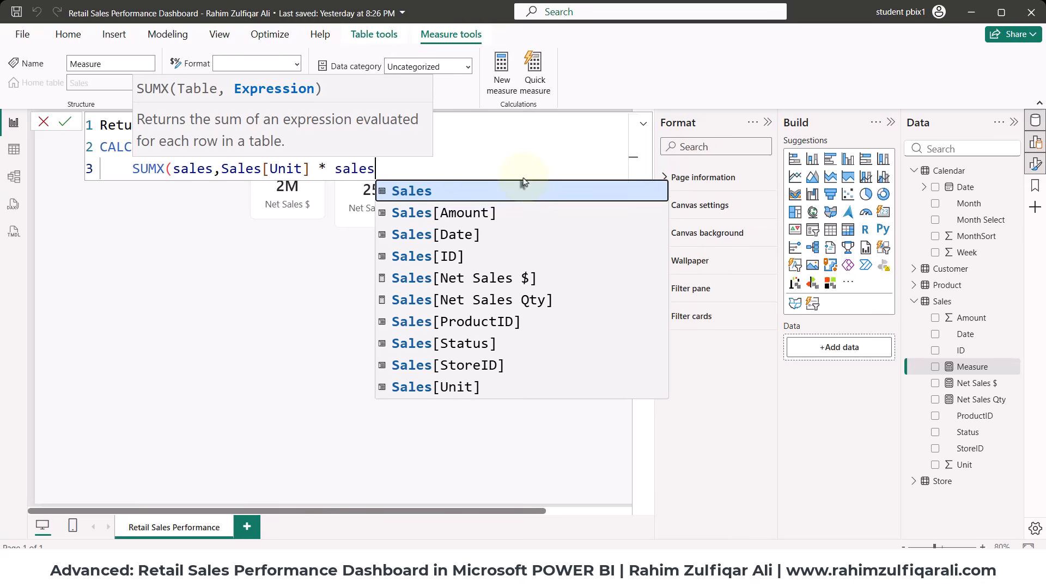
key("Down")
key("Tab")
type("),")
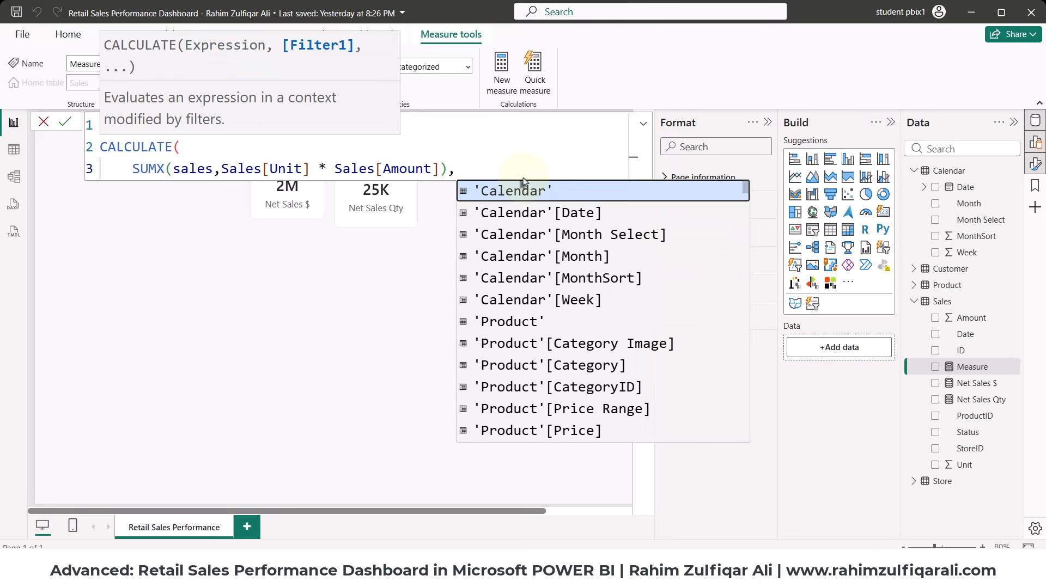
Add the filter Sales[Status]="Returned" on a new line, close CALCULATE and commit the Returns $ measure.
key("shift+Return")
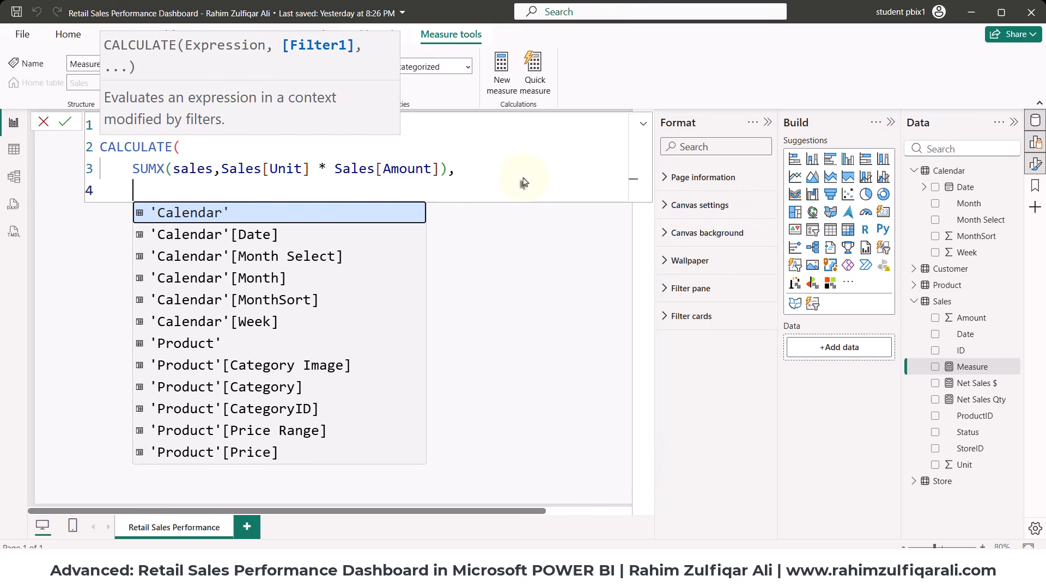
type("sales")
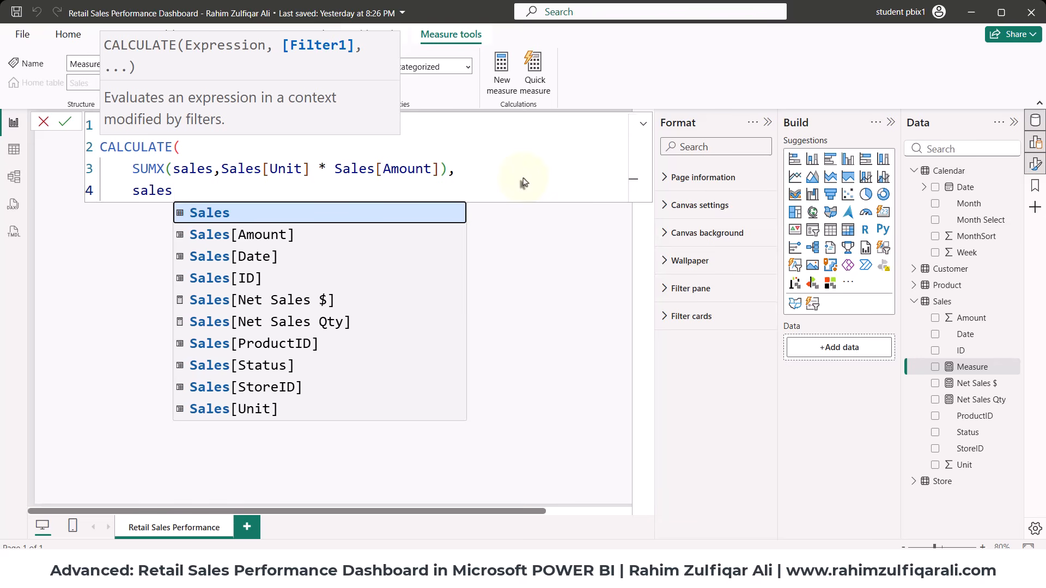
key("Down")
key("Down")
key("Down")
key("Down")
key("Down")
key("Down")
key("Down")
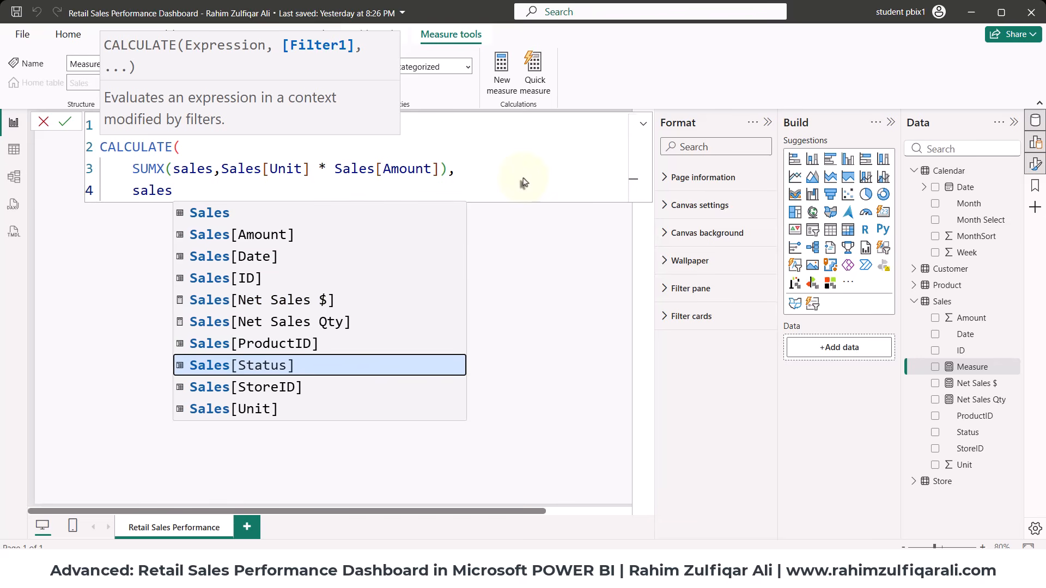
key("Tab")
type("=")
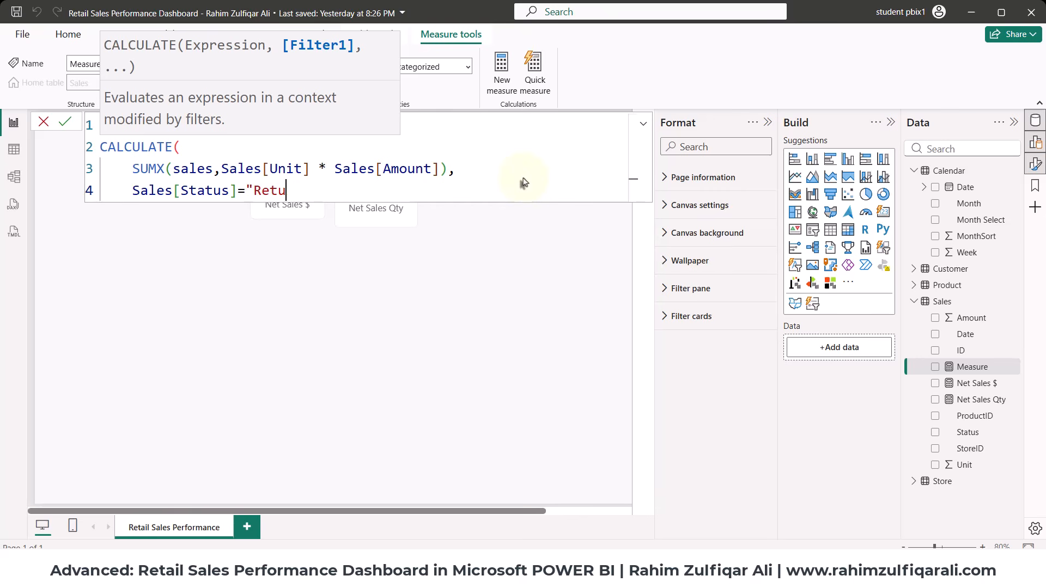
type("\"Returned\")")
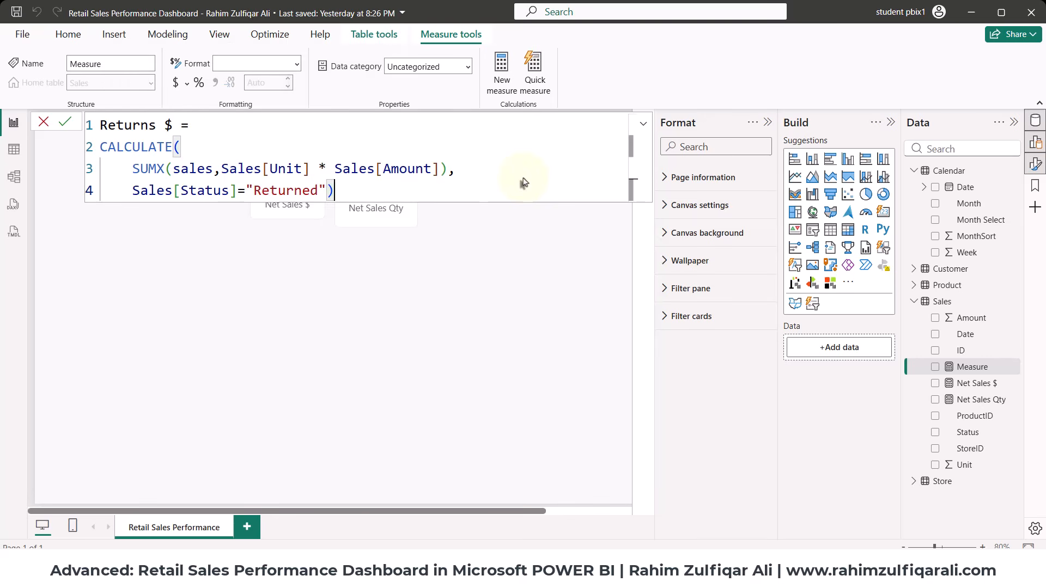
key("Return")
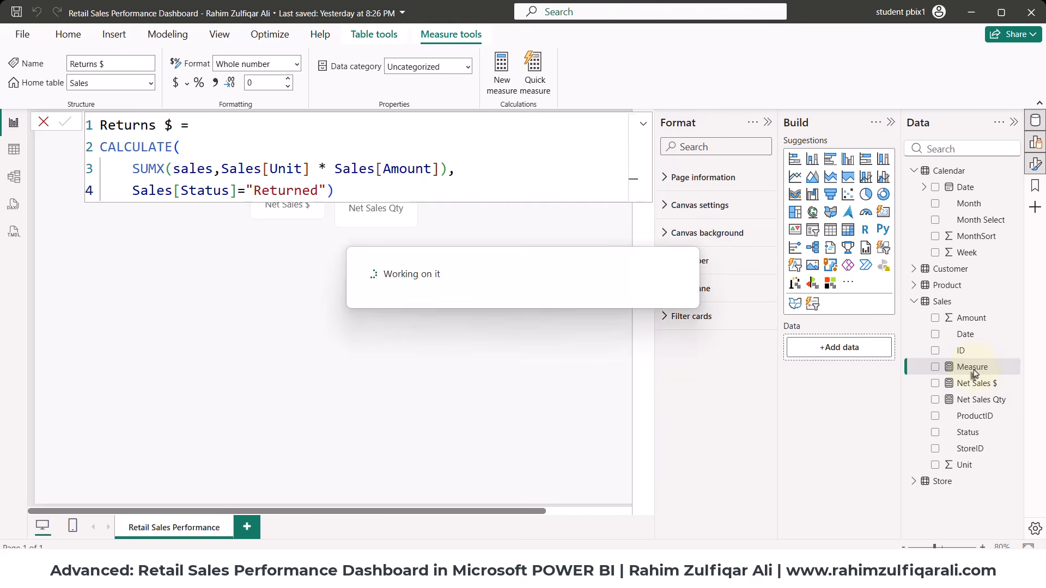
Add a Returns $ card to the canvas beside the Net Sales Qty card and turn off its title.
left_click_drag(969, 419, 518, 236)
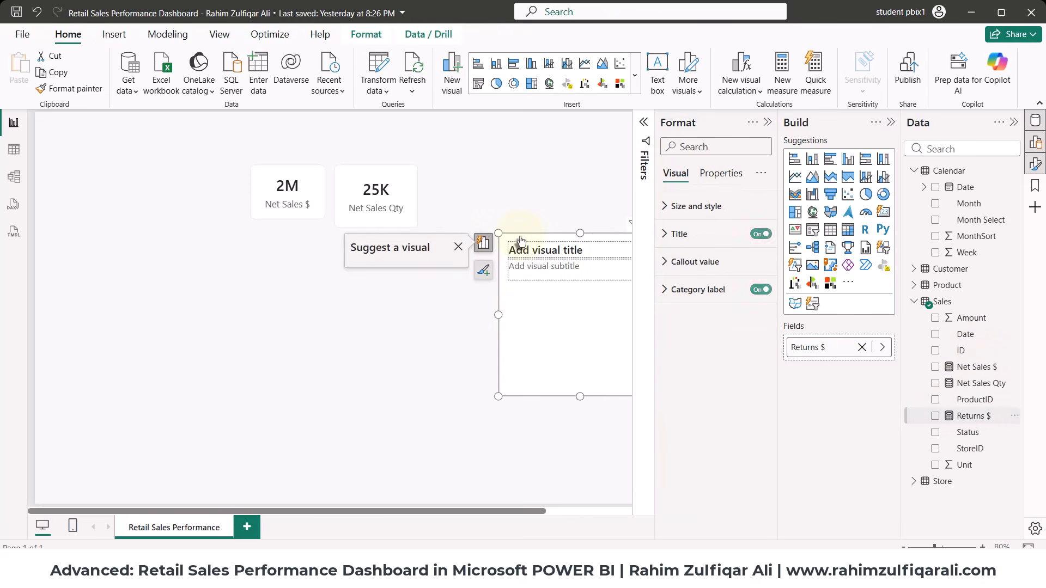
left_click_drag(558, 333, 489, 253)
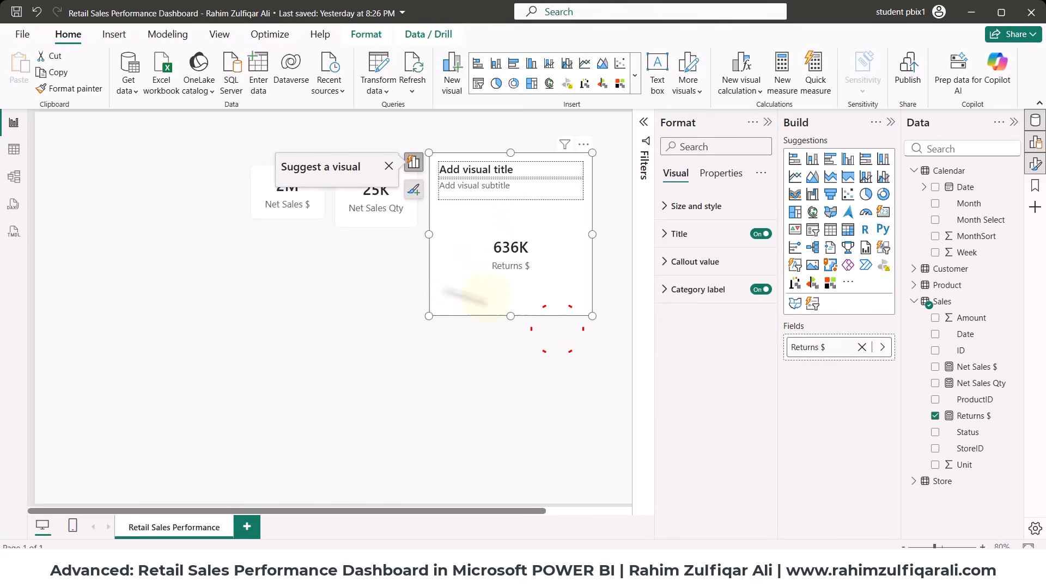
left_click(413, 189)
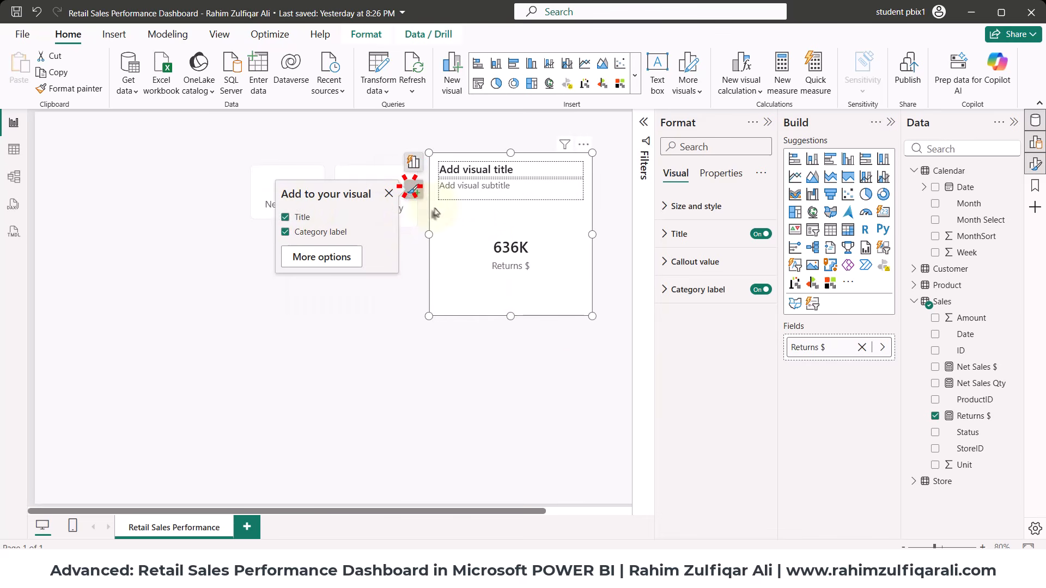
left_click(284, 216)
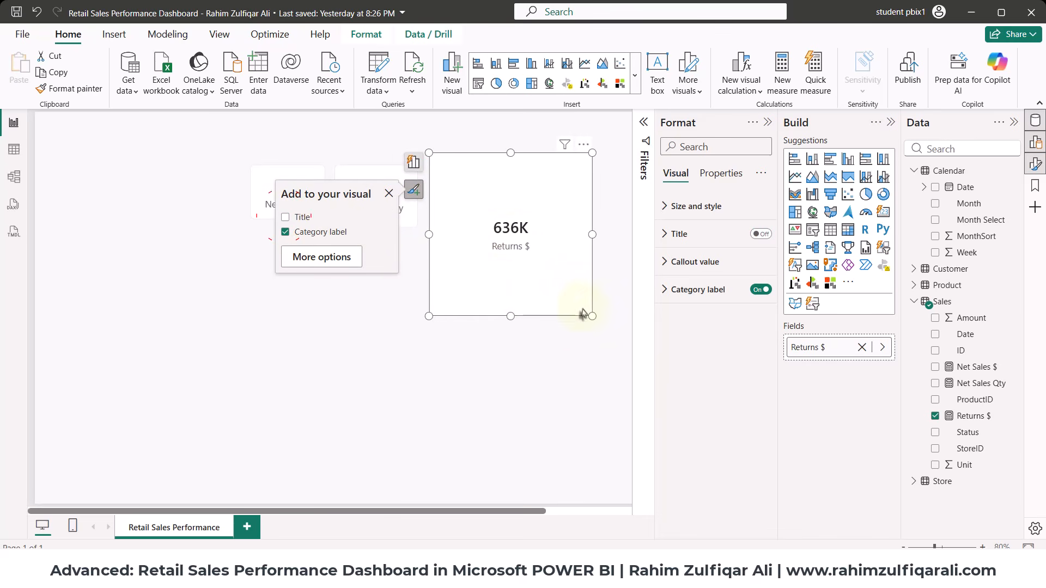
Shrink the Returns $ card to about the other cards' size and line it up with their row.
left_click_drag(592, 317, 511, 234)
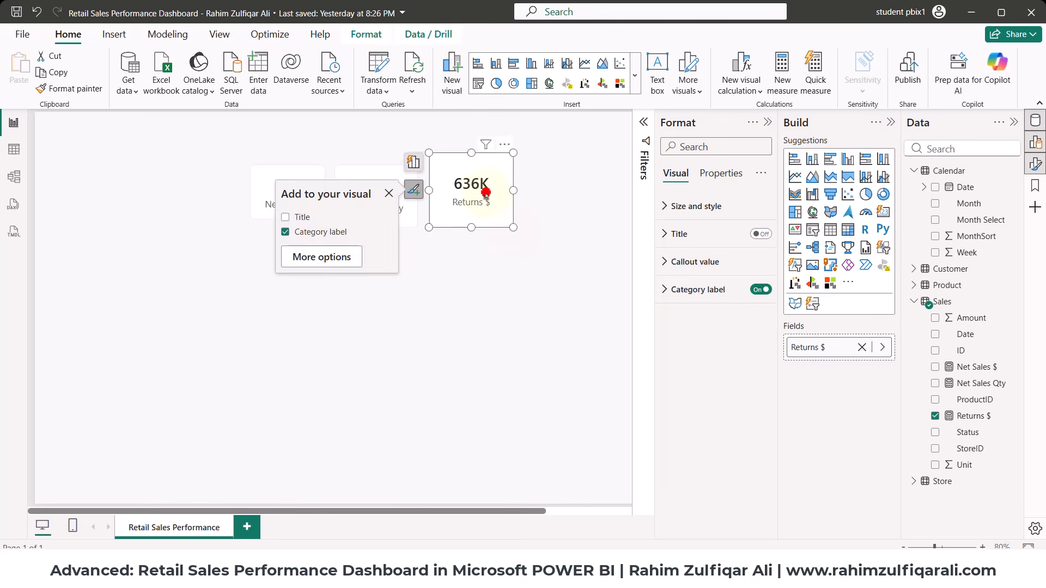
left_click_drag(485, 182, 486, 197)
left_click(477, 393)
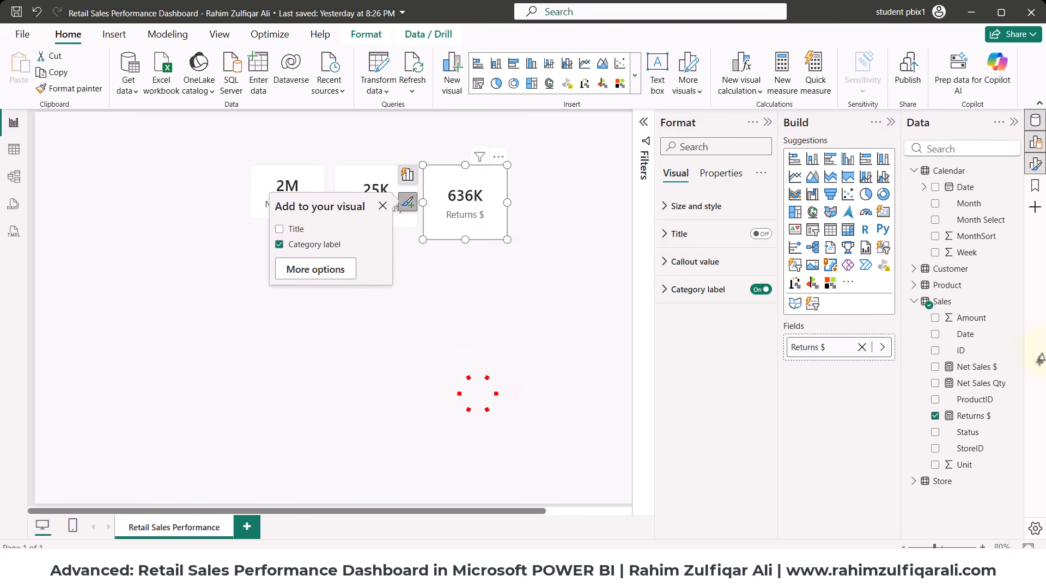
Add a visual of the Sales ID field below the cards and summarize it by Count.
left_click_drag(958, 354, 348, 302)
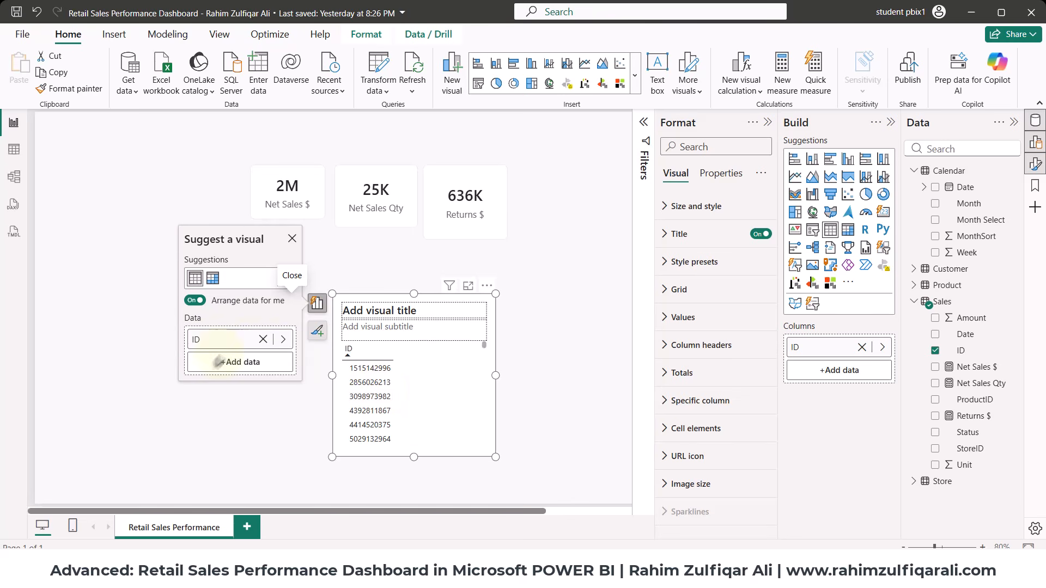
right_click(217, 341)
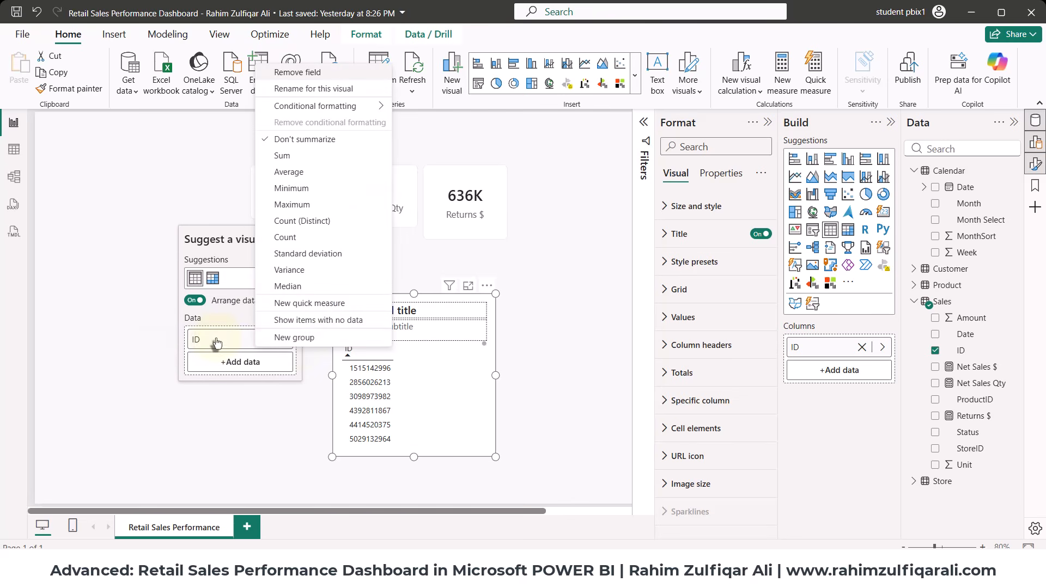
left_click(305, 239)
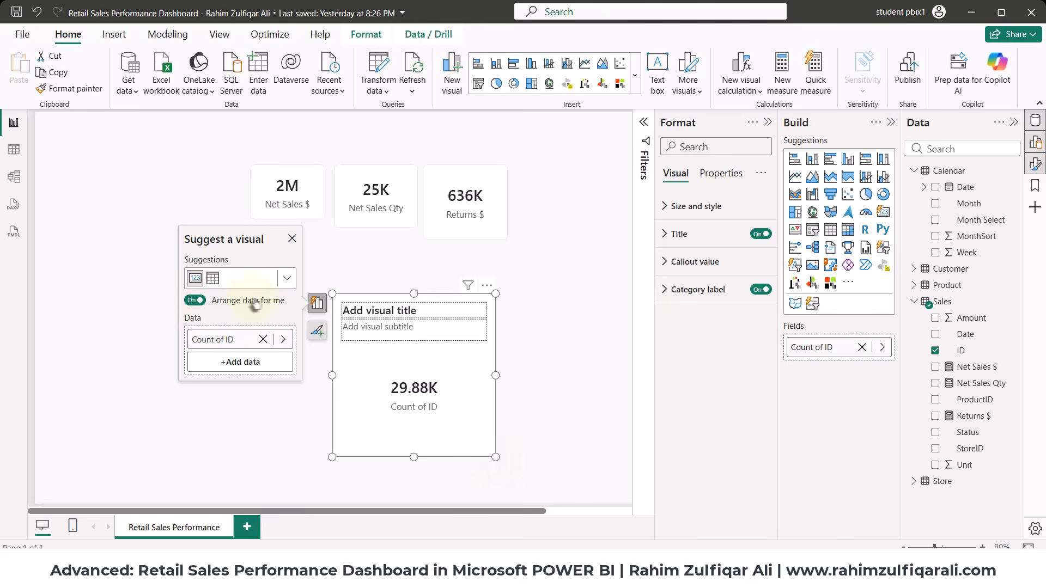
Turn off the ID count card's title, then shrink it and place it beside the Returns $ card.
left_click(317, 330)
left_click(188, 321)
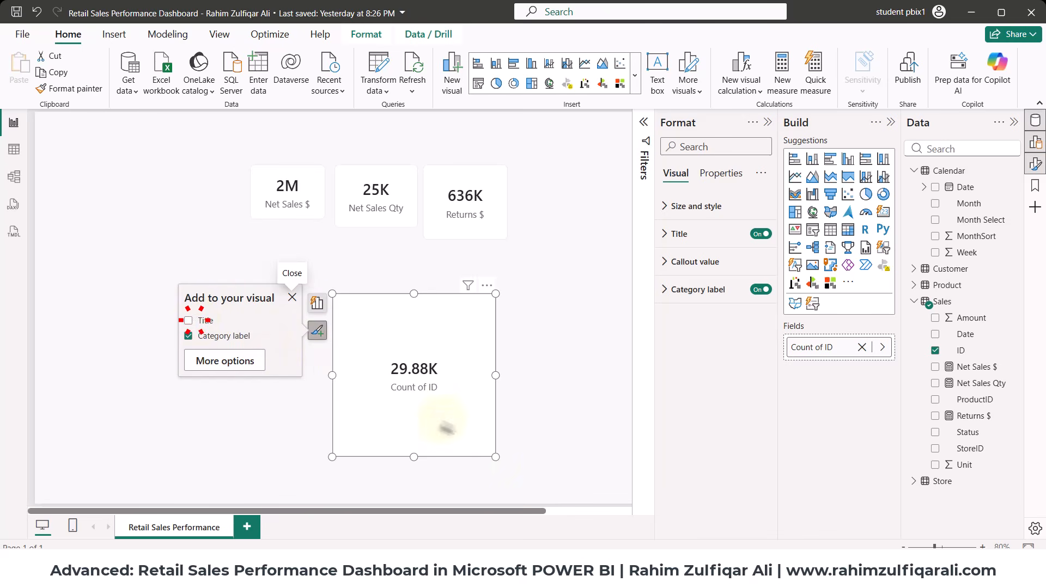
left_click_drag(496, 458, 582, 209)
left_click(543, 284)
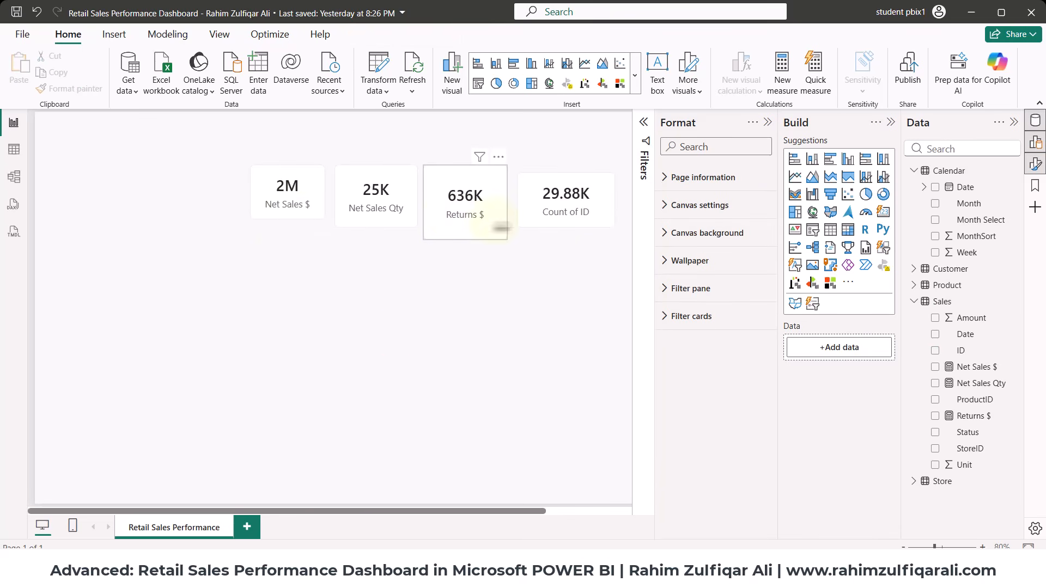
Rename the Count of ID field to Transactions for this visual only.
left_click(571, 204)
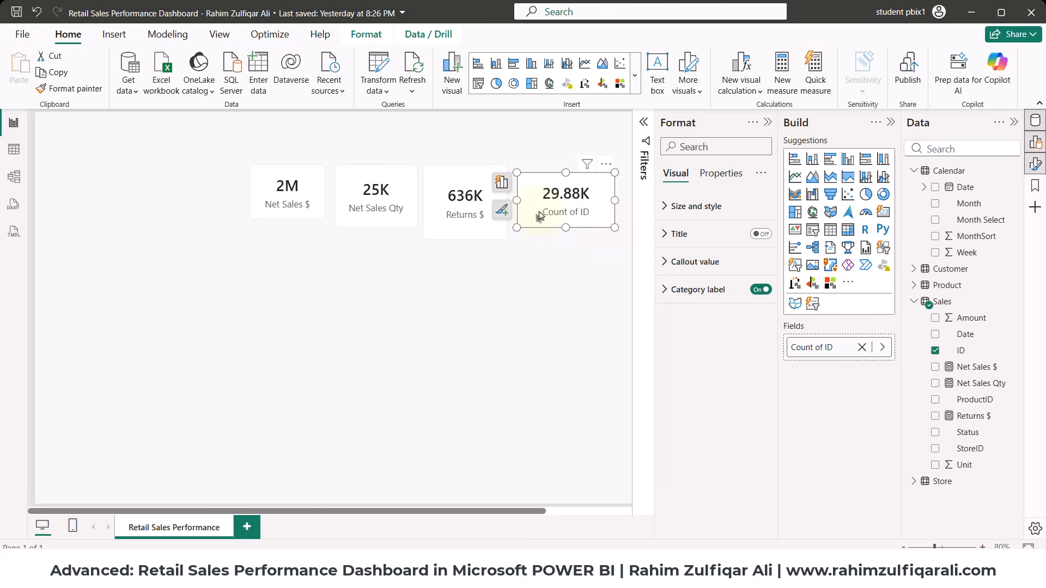
left_click(502, 182)
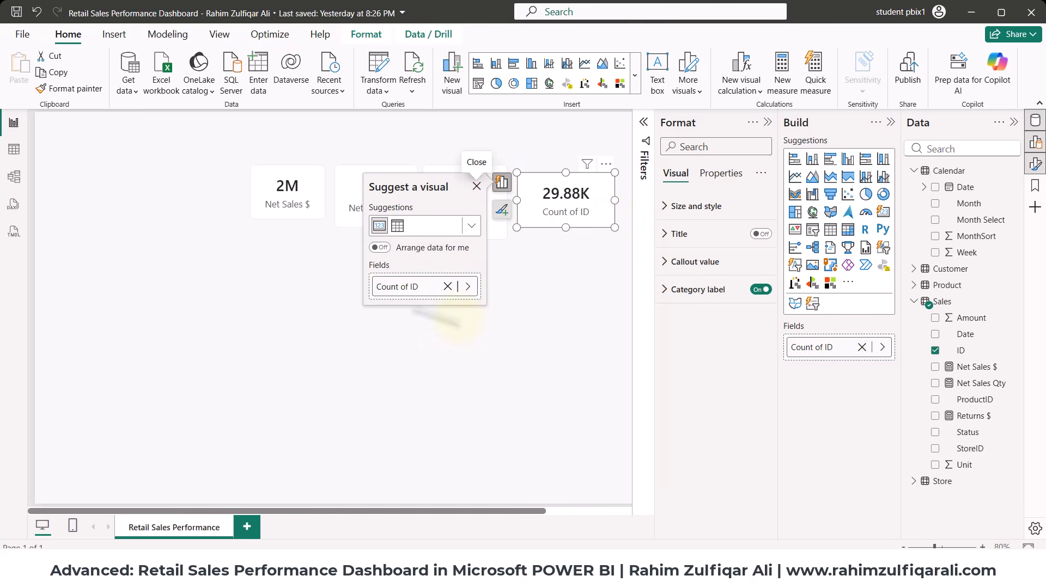
right_click(392, 292)
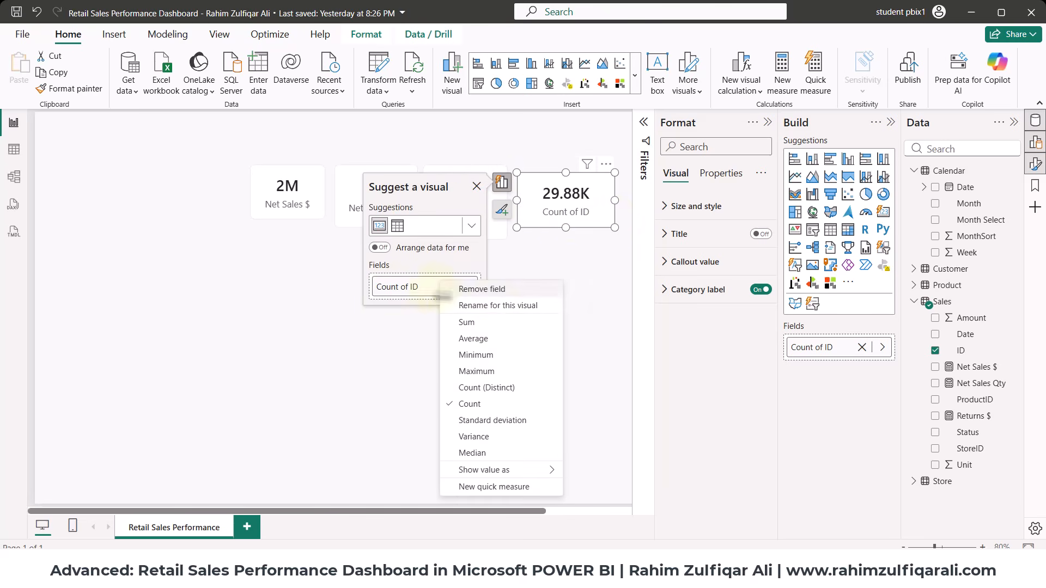
left_click(491, 306)
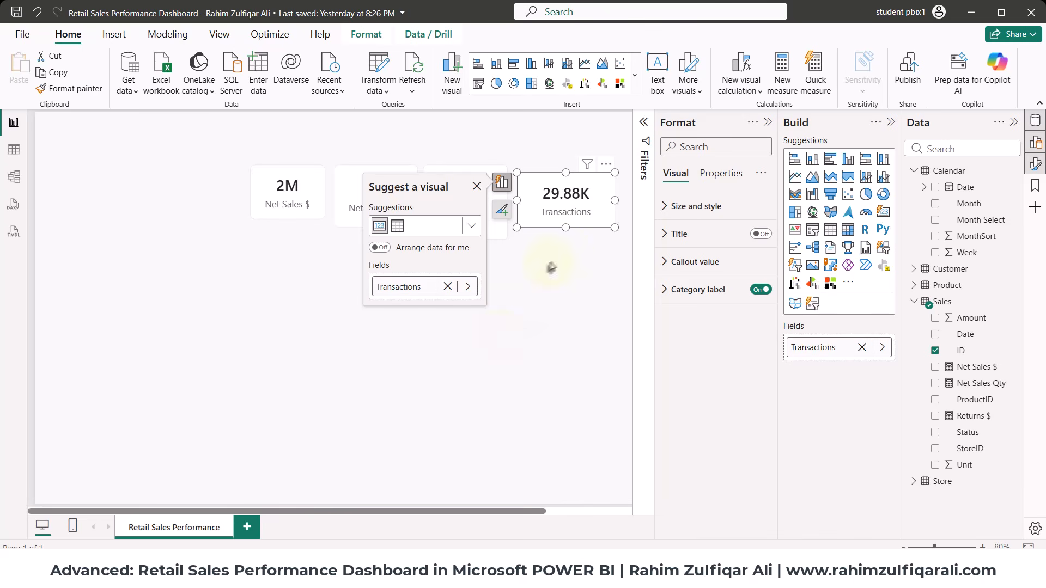
left_click(588, 304)
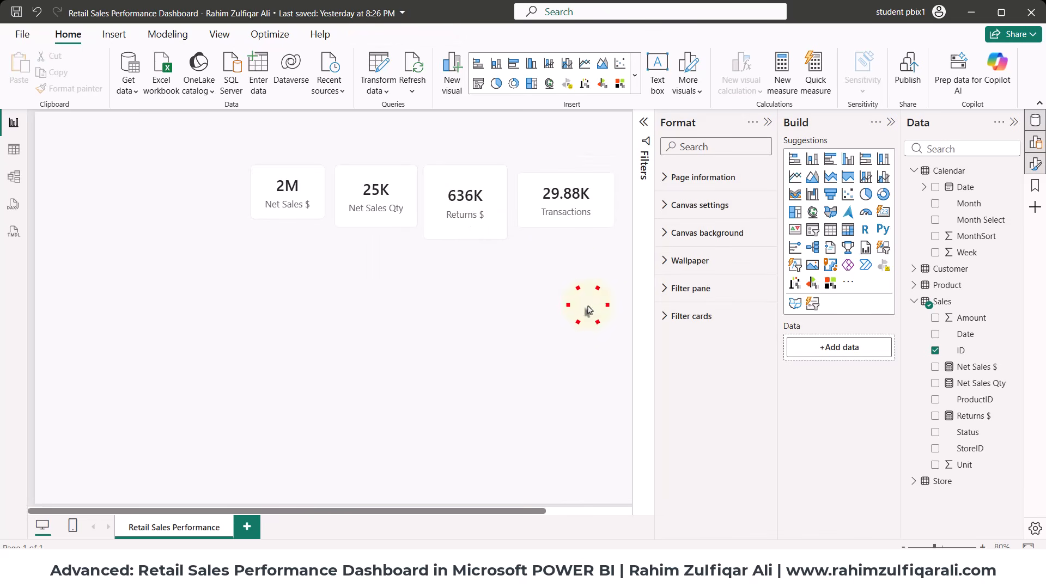
Insert an image element on the report page and position it below the cards.
left_click(172, 173)
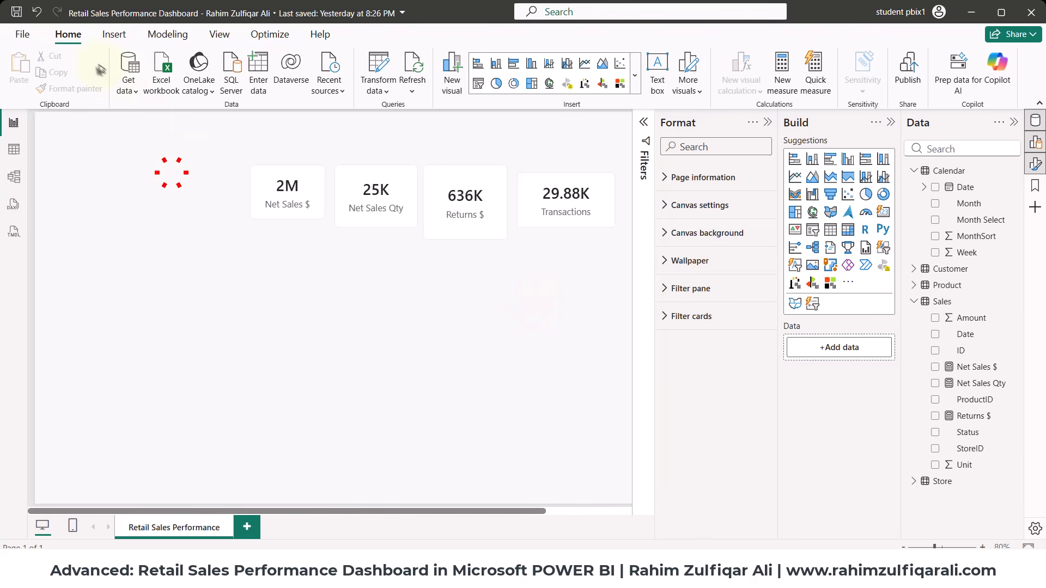
left_click(114, 36)
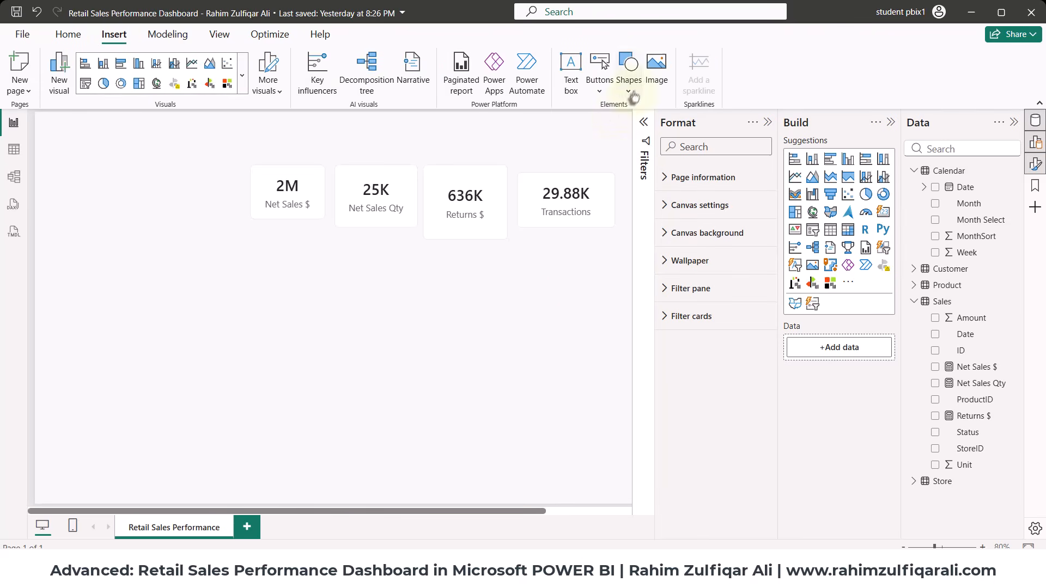
left_click(656, 68)
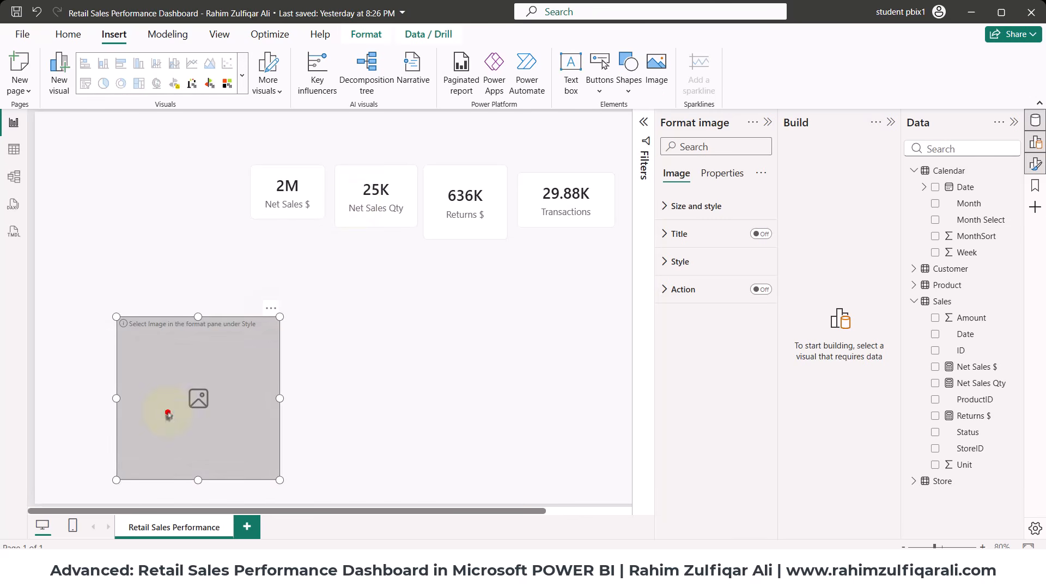
left_click_drag(168, 414, 189, 352)
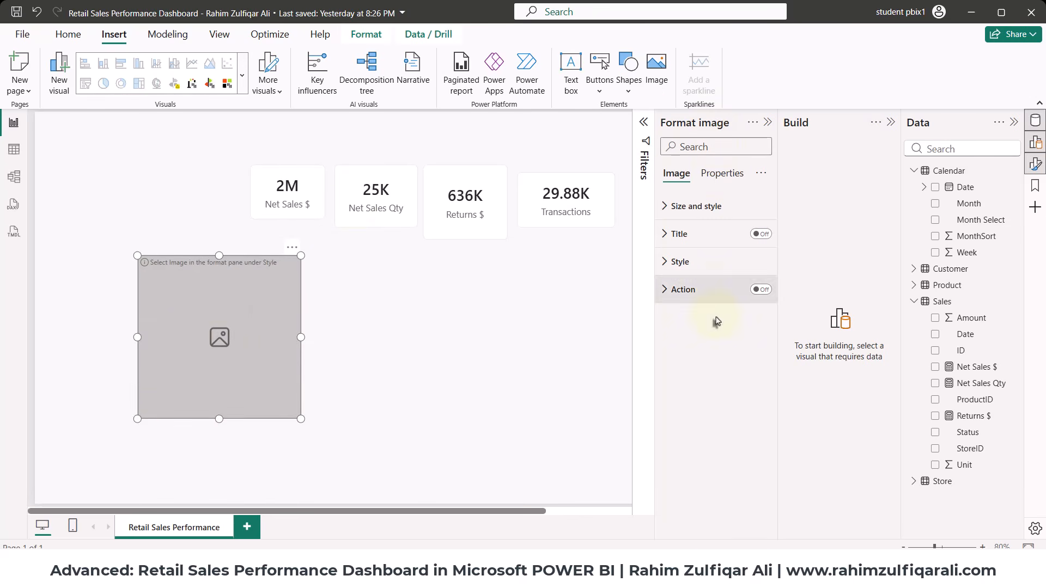
Load 9725546.png into the image element and place it at a reduced size in the page's upper-left corner.
left_click(697, 262)
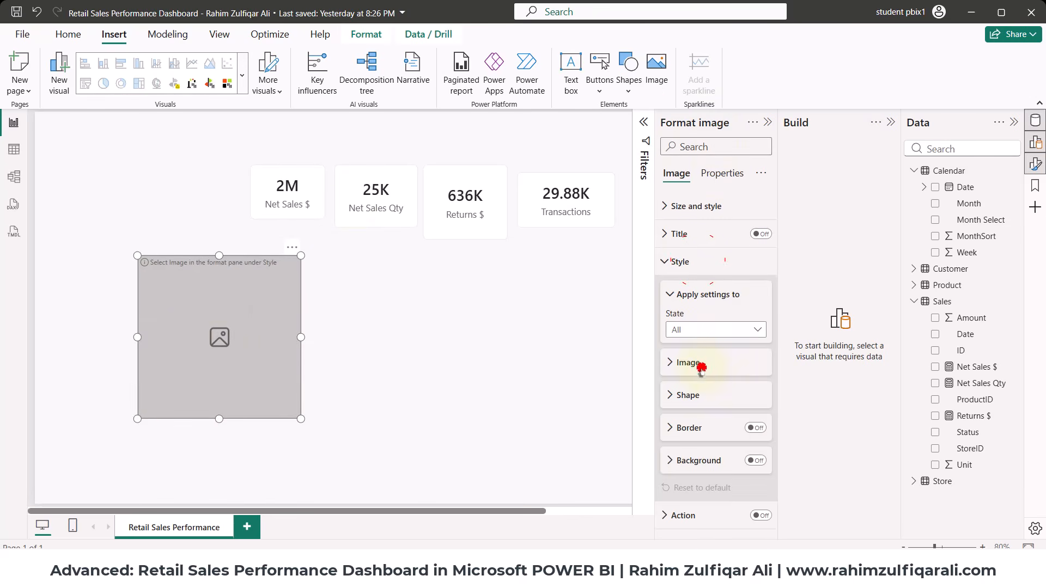
left_click(701, 366)
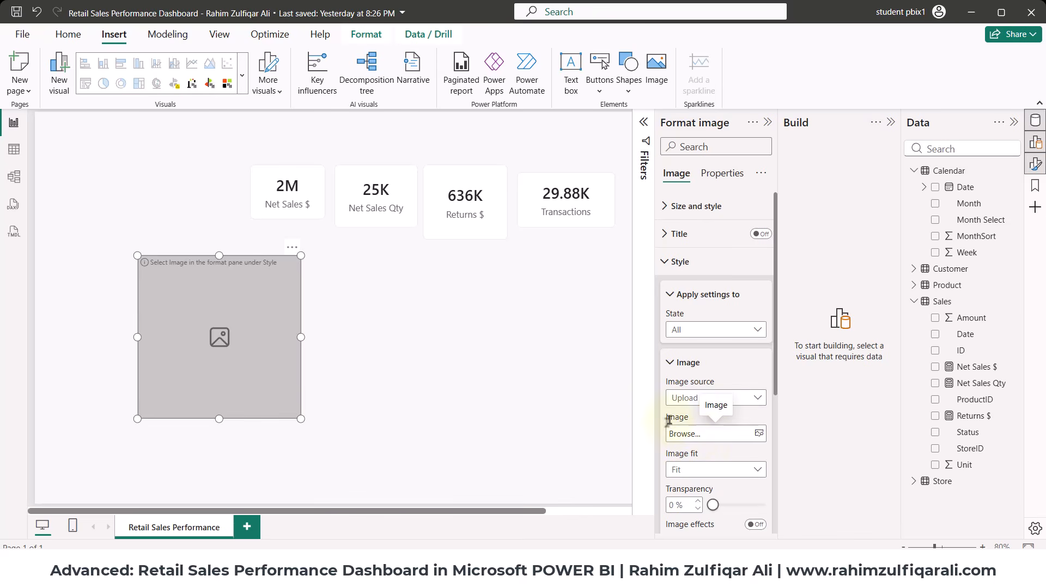
left_click(693, 435)
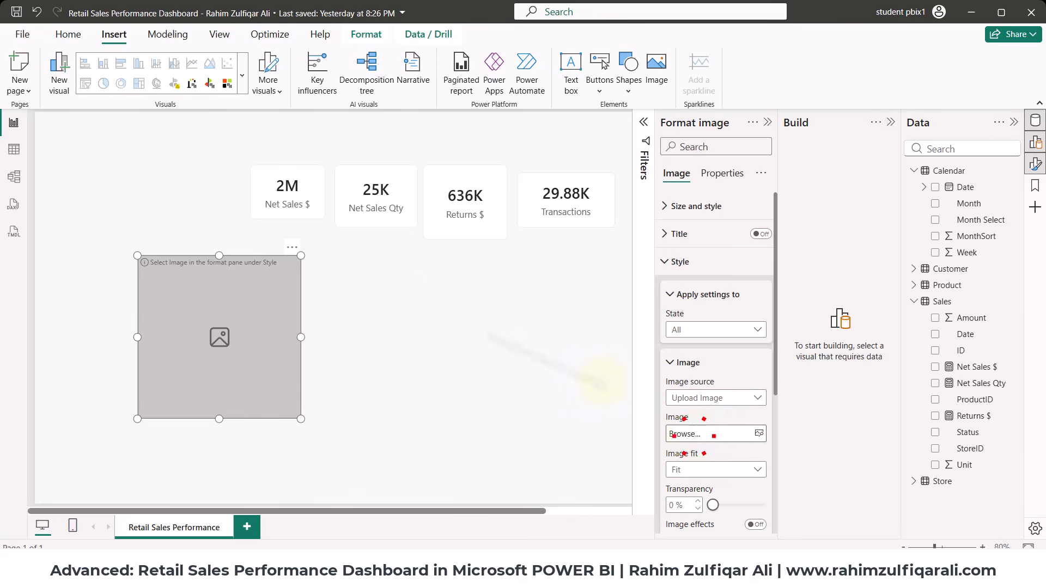
left_click(132, 116)
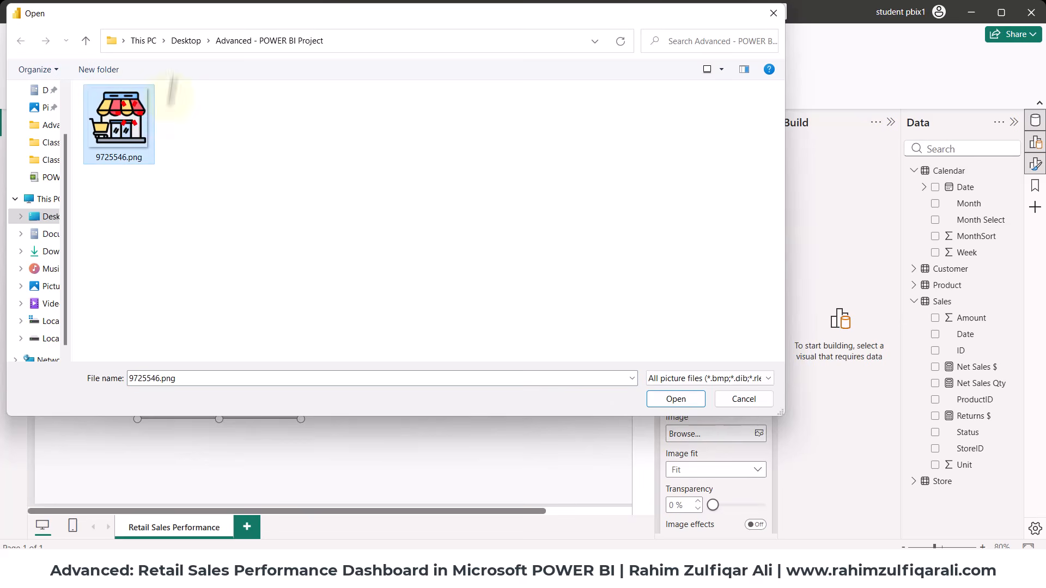
left_click(673, 399)
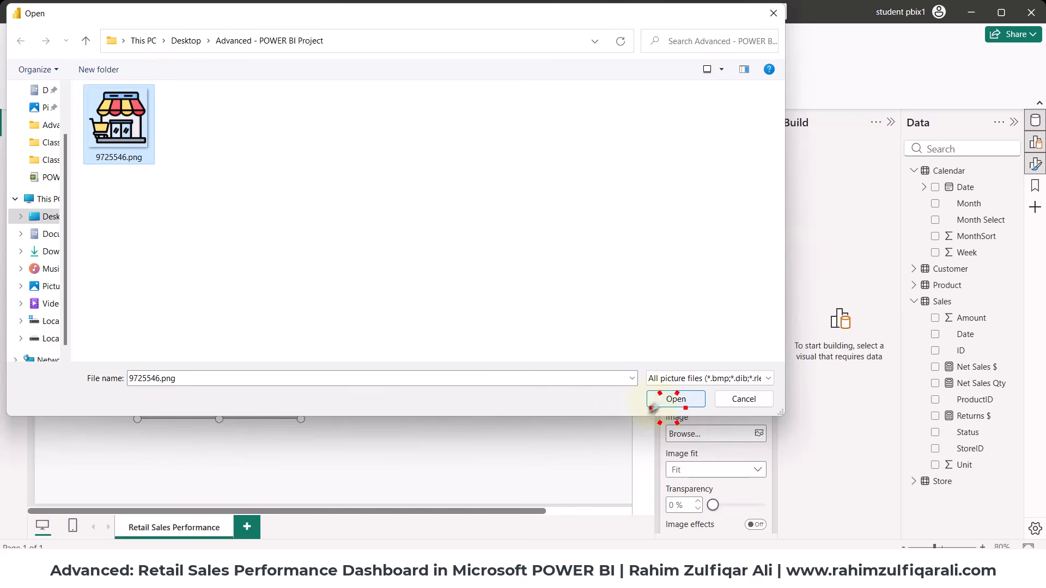
left_click_drag(300, 418, 199, 334)
left_click_drag(168, 298, 34, 113)
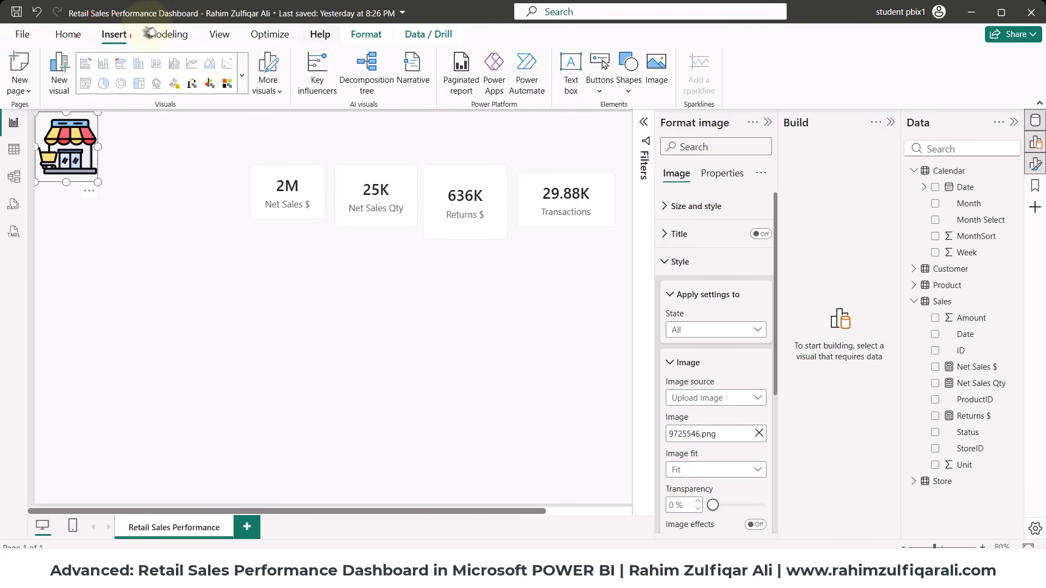
Add a text box reading "Retail Sales Performance Dashboard" and set its font size to 20.
left_click(70, 36)
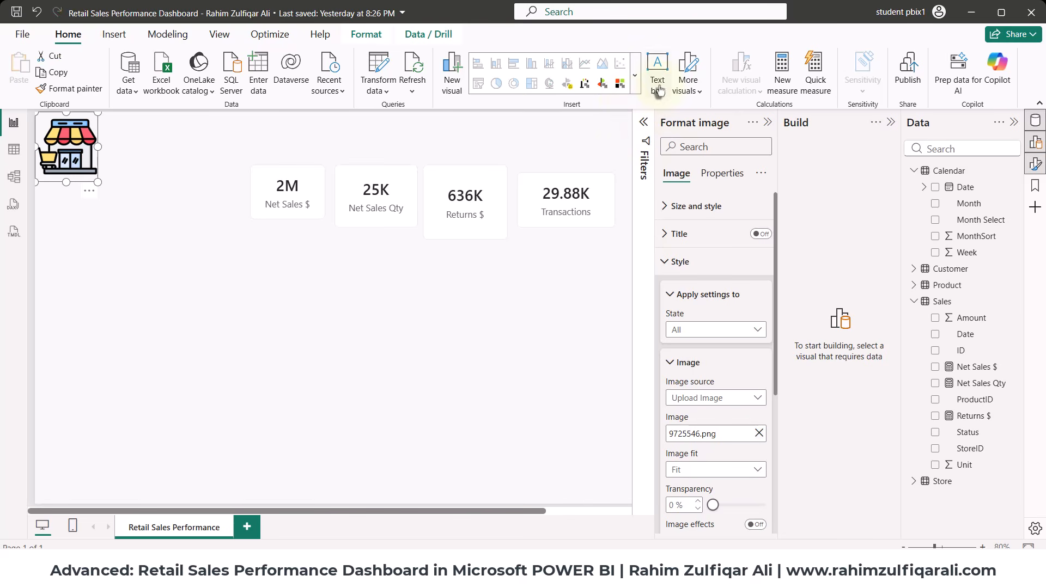
left_click(658, 87)
left_click(198, 346)
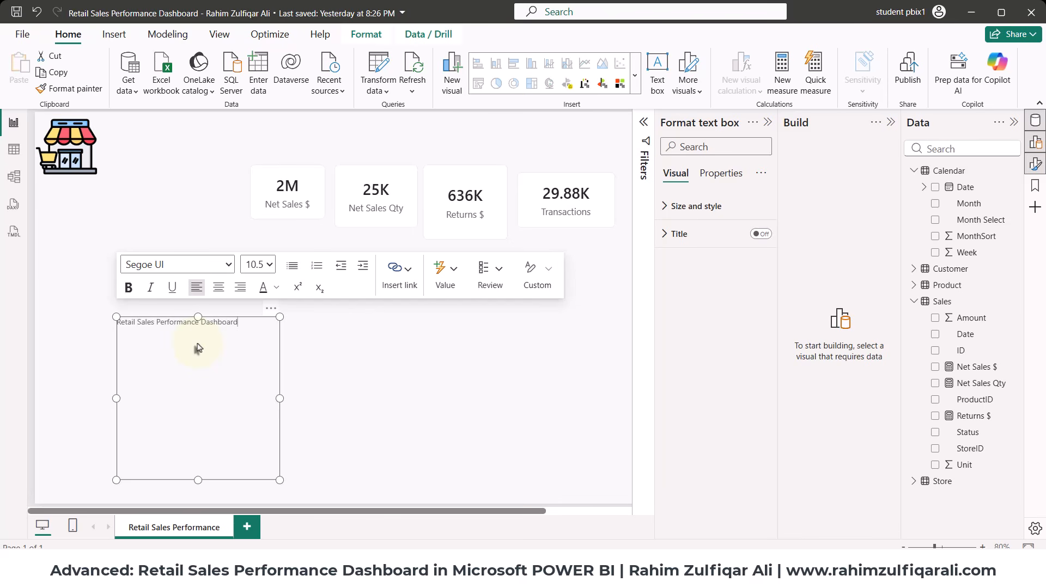
key("ctrl+a")
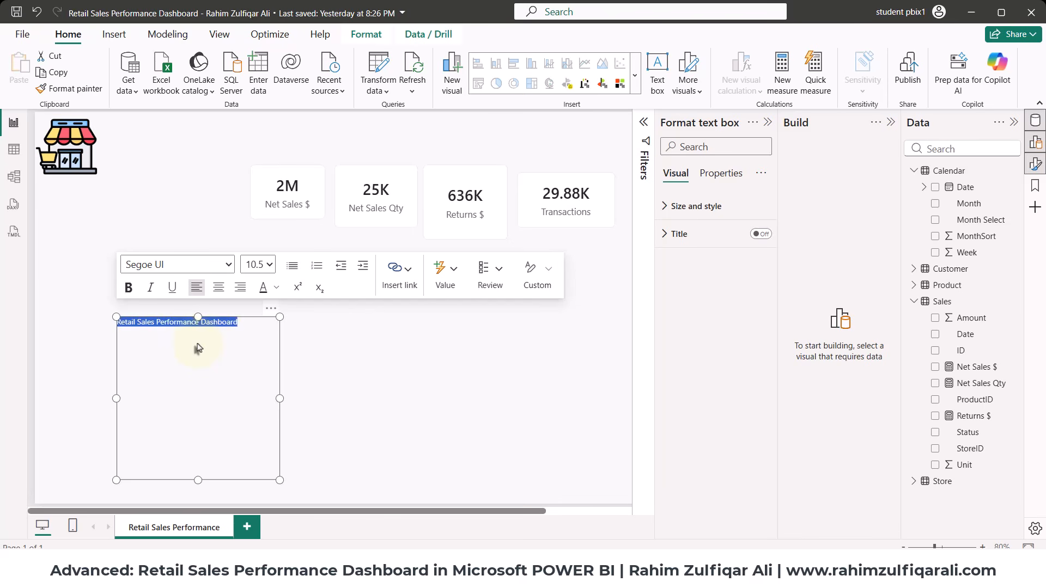
left_click(268, 265)
left_click(251, 453)
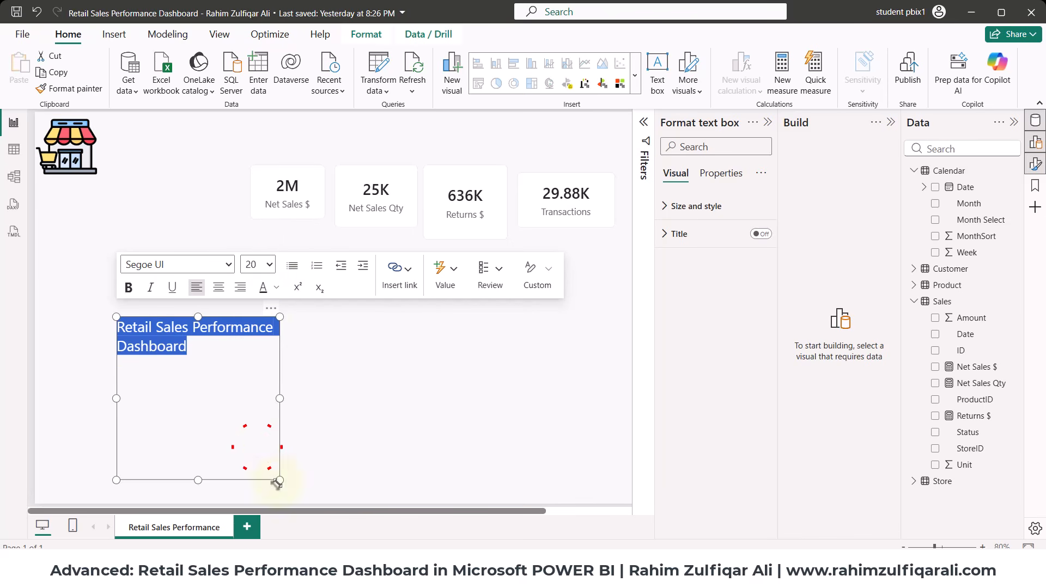
Shorten the heading text box, center its text and place it beside the store image.
left_click_drag(280, 480, 287, 375)
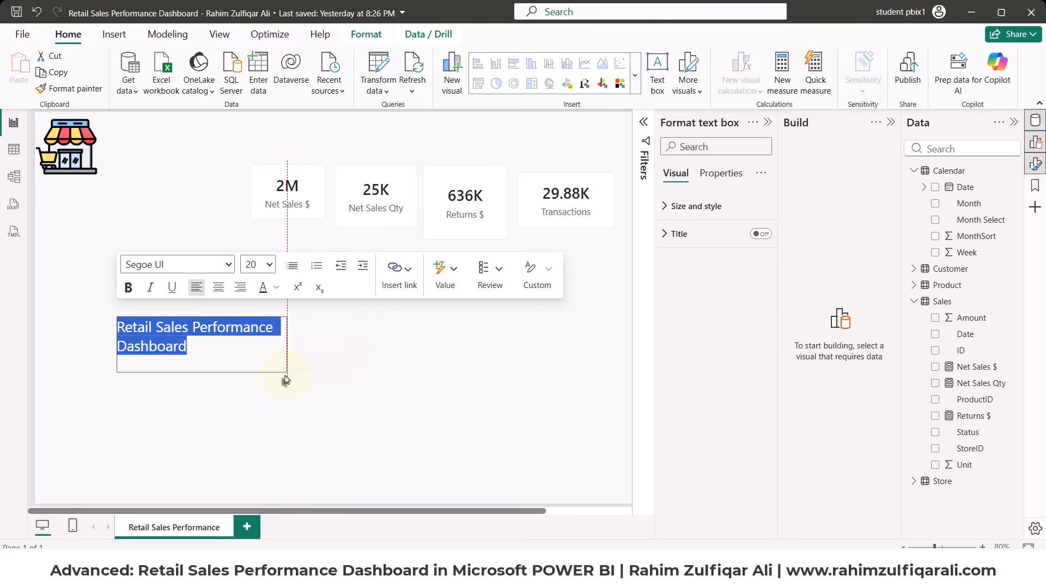
left_click(218, 287)
left_click_drag(274, 309, 262, 117)
left_click(427, 365)
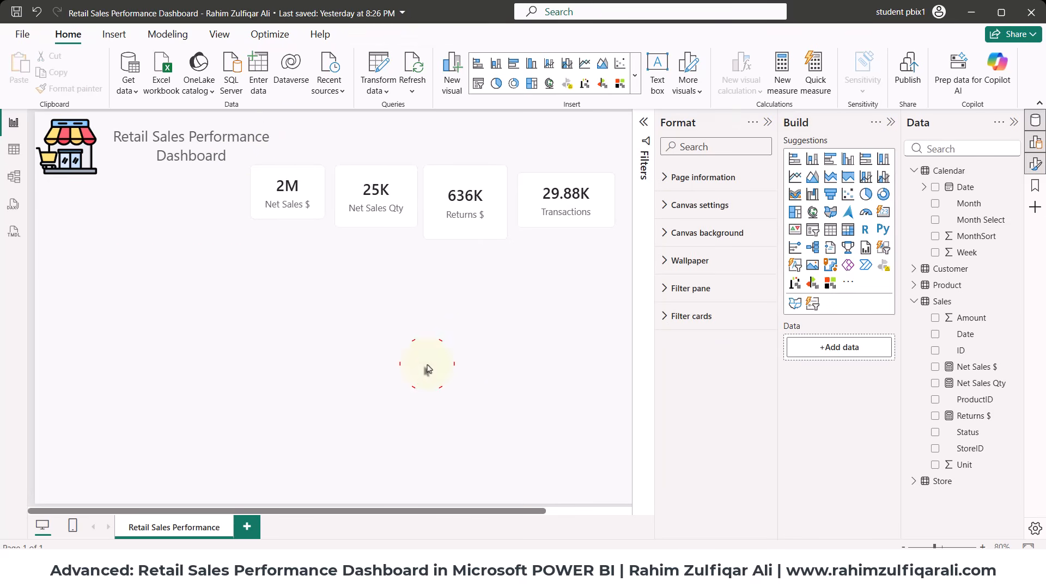
left_click(767, 122)
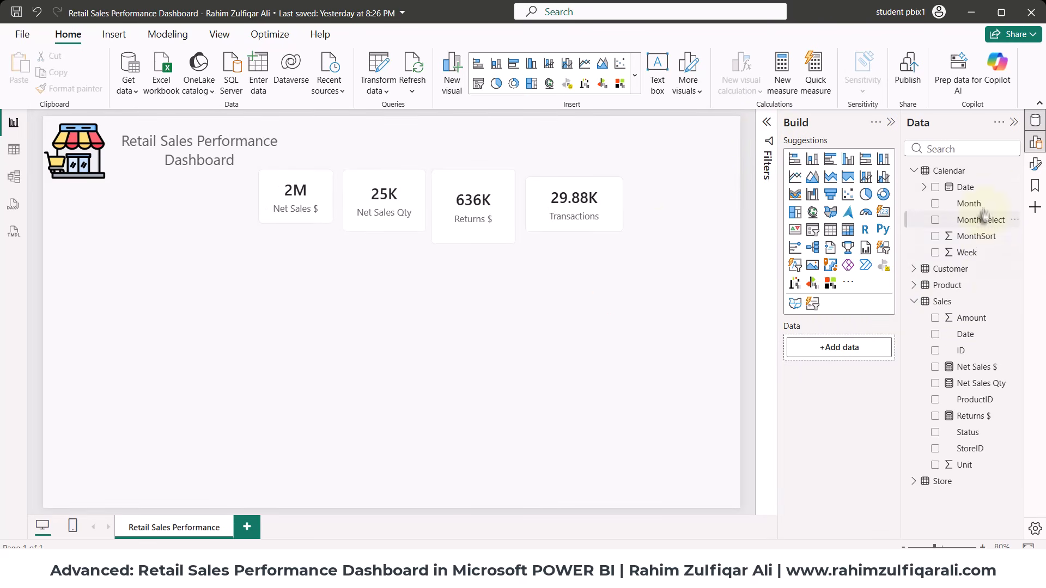
left_click_drag(980, 204, 396, 334)
left_click(428, 345)
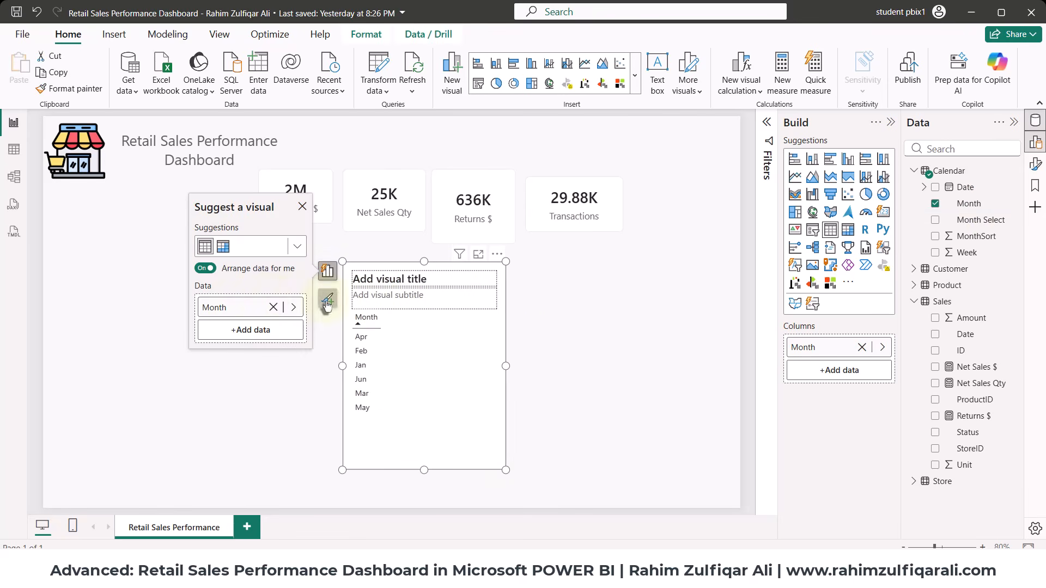
left_click(327, 298)
left_click(198, 296)
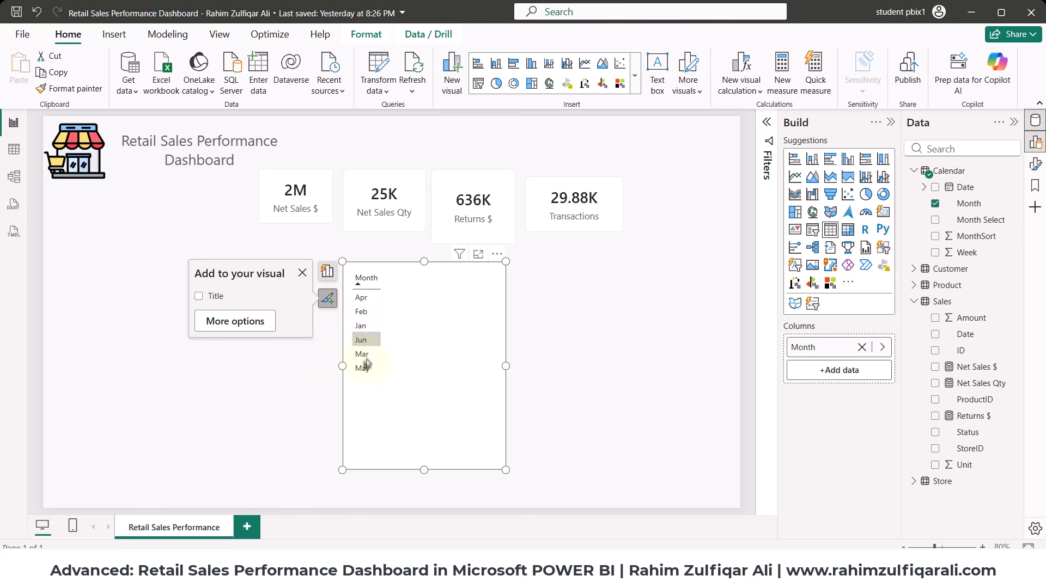
left_click(461, 362)
key("Delete")
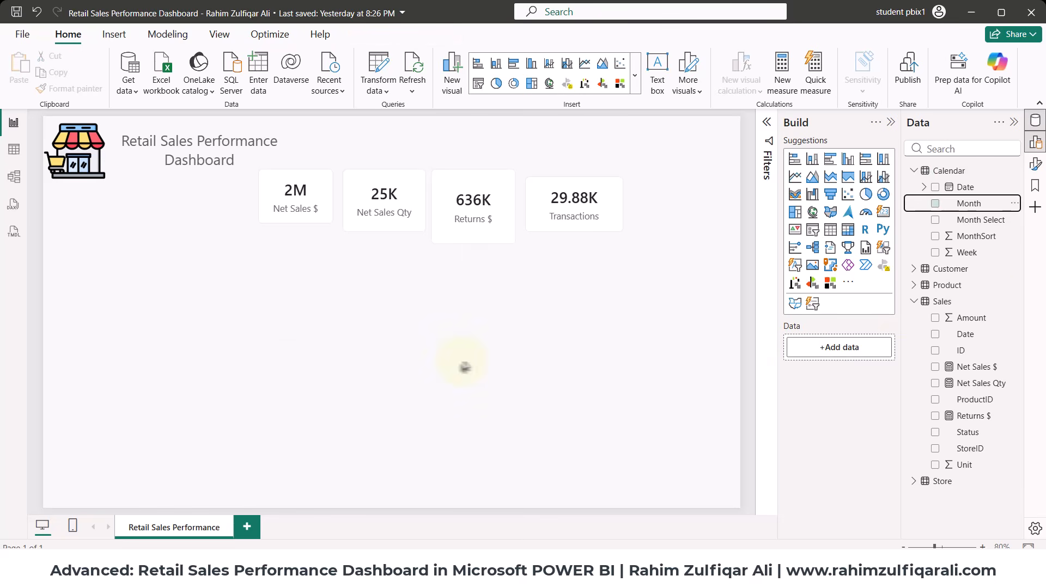
Add an enlarged visual of the Calendar Month Select field below the cards and turn off its title.
left_click_drag(975, 221, 346, 306)
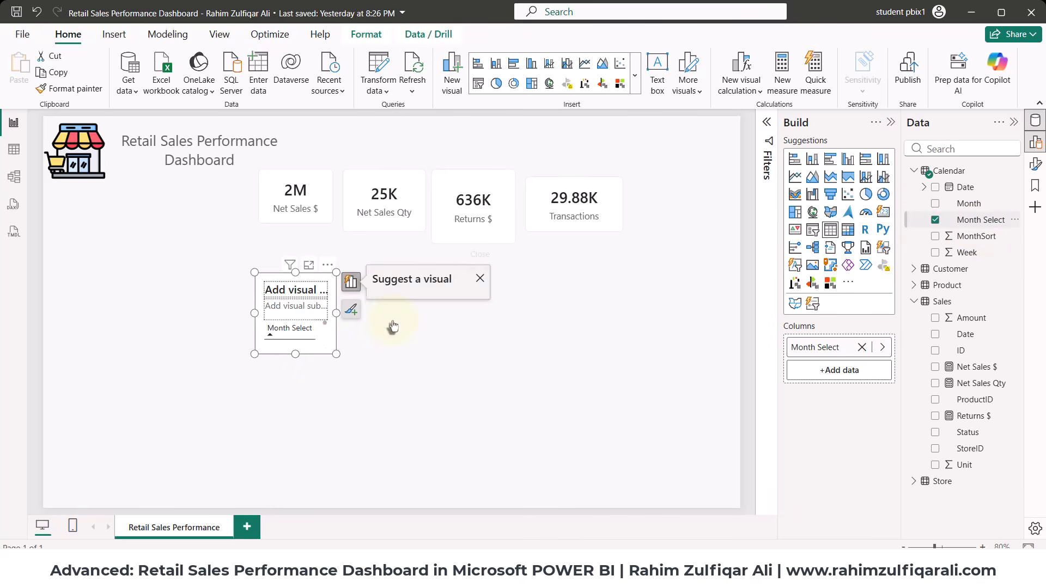
left_click_drag(334, 354, 472, 469)
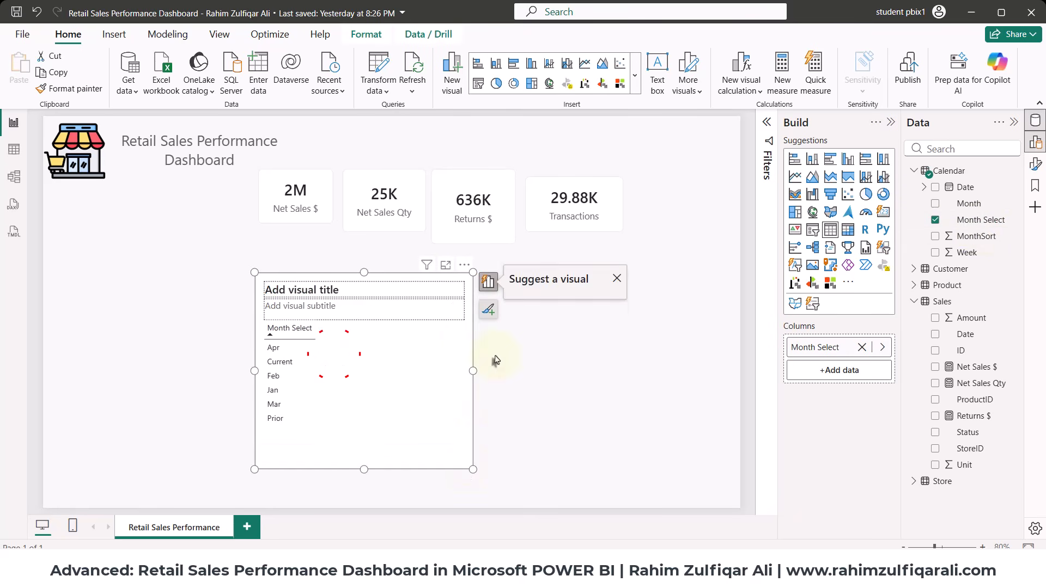
left_click(488, 309)
left_click(512, 309)
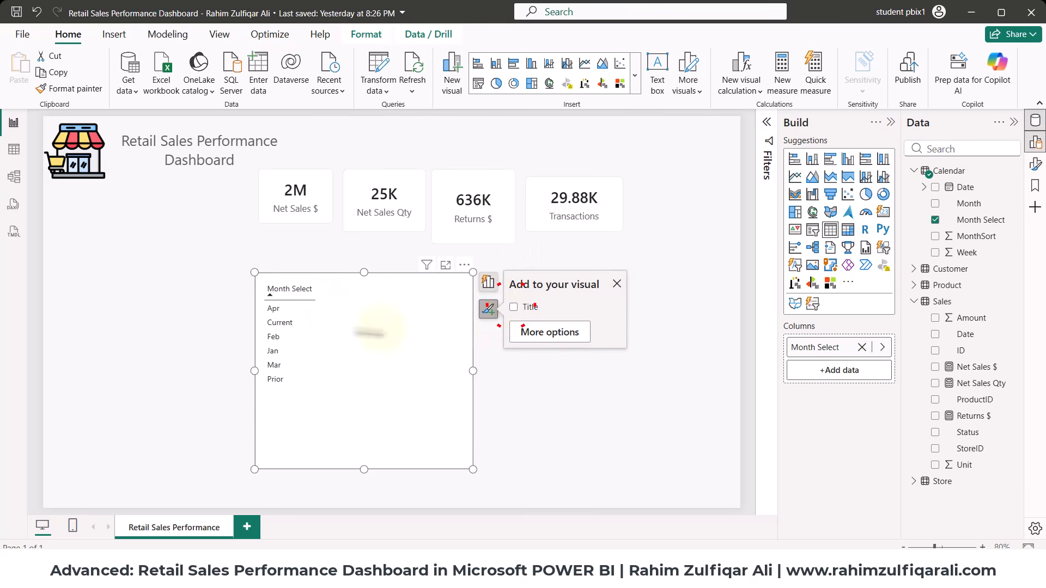
Convert the Month Select table visual to a slicer.
left_click(482, 281)
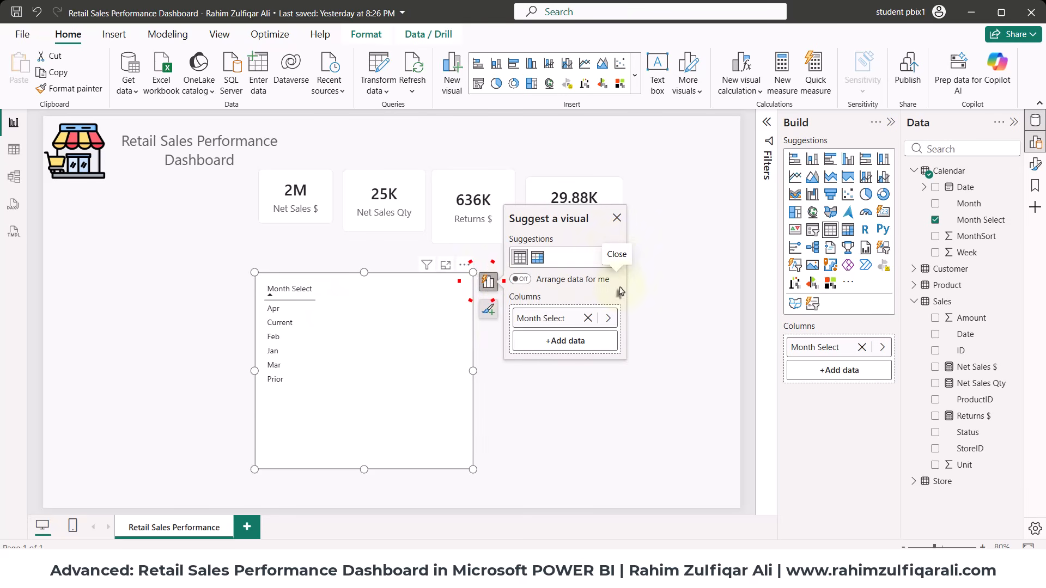
left_click(610, 258)
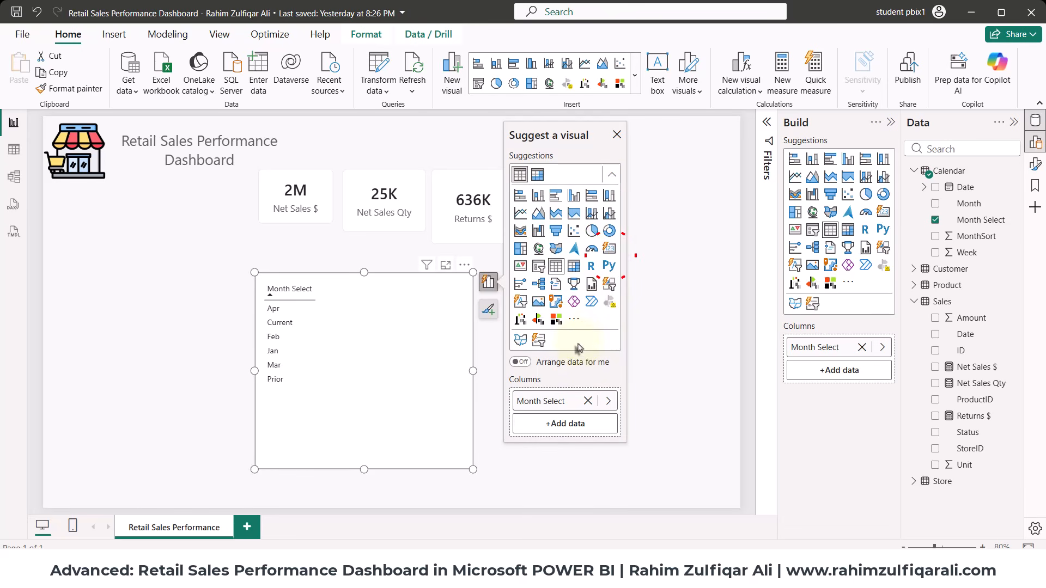
left_click(540, 267)
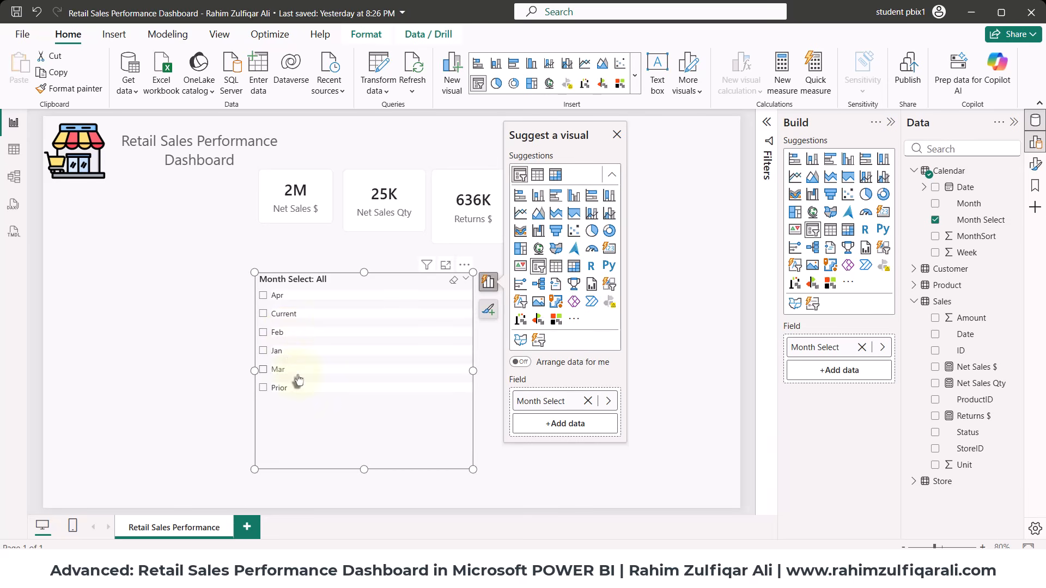
Sort the Month Select slicer in descending order and return it to ascending order.
left_click(463, 266)
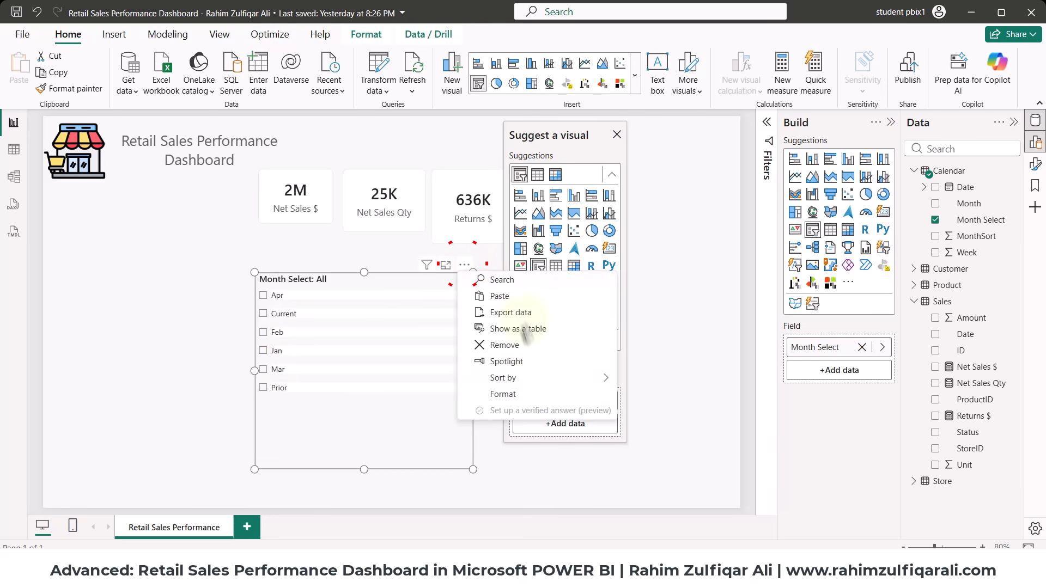
left_click(533, 380)
left_click(687, 395)
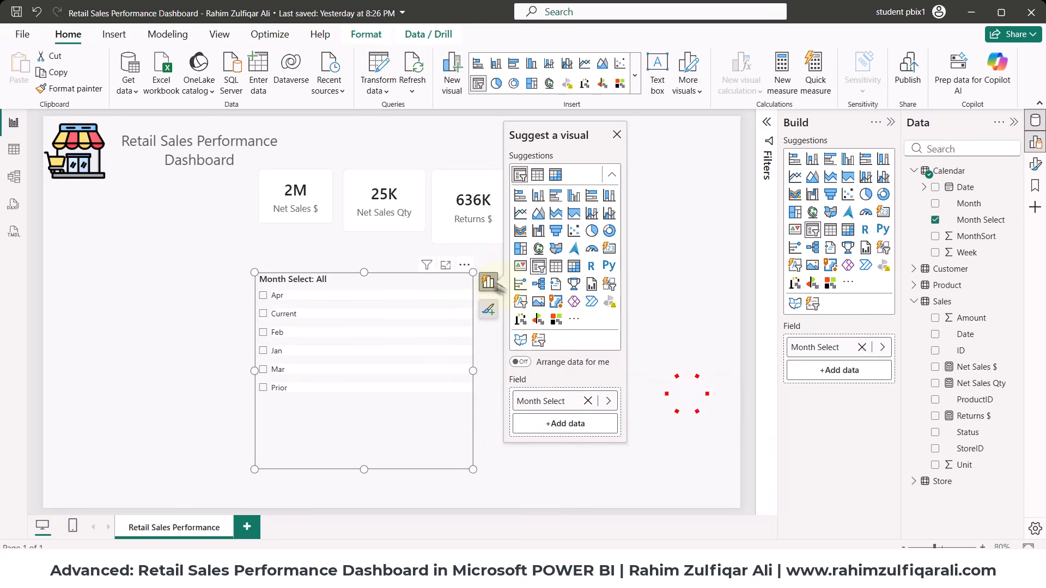
left_click(464, 265)
left_click(533, 380)
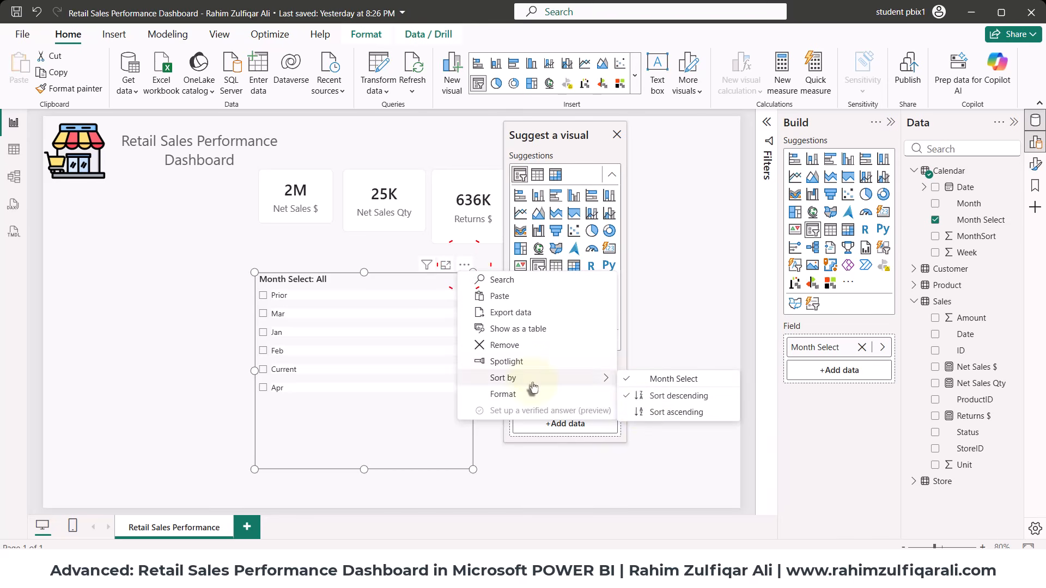
left_click(644, 414)
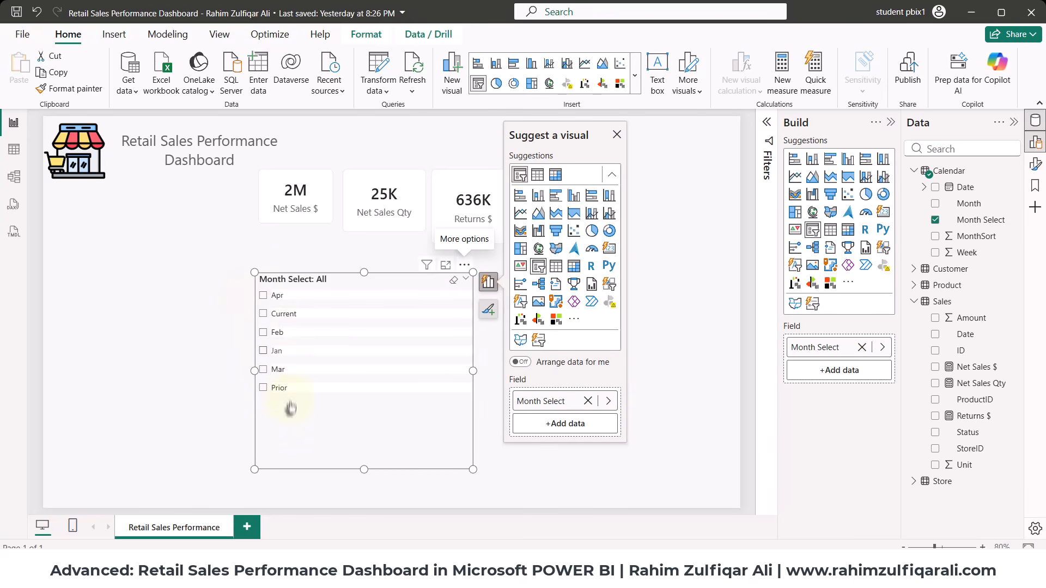
left_click(147, 294)
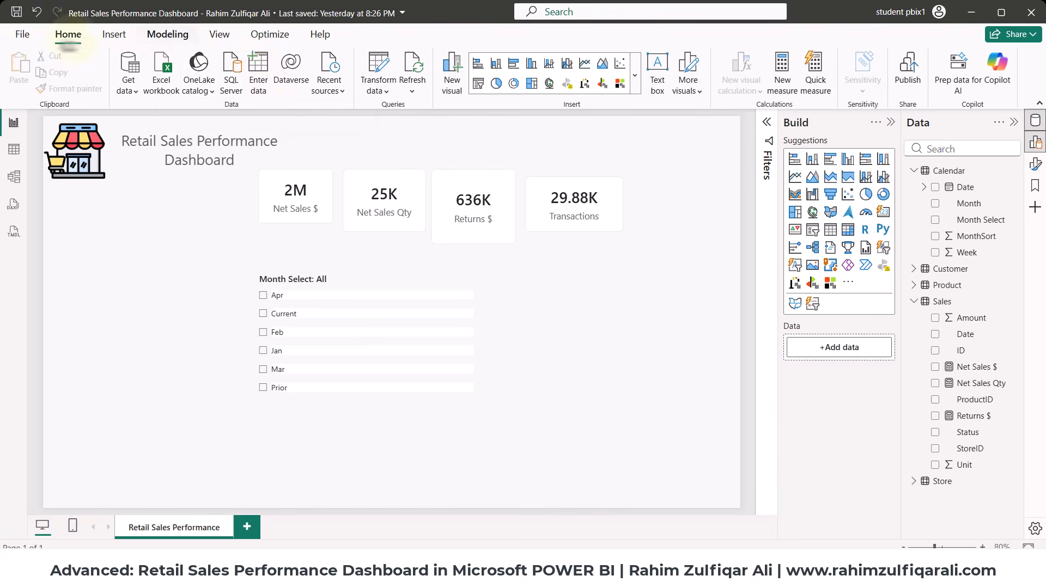
Create a manually entered table named Months with its first column named Month Names.
left_click(68, 38)
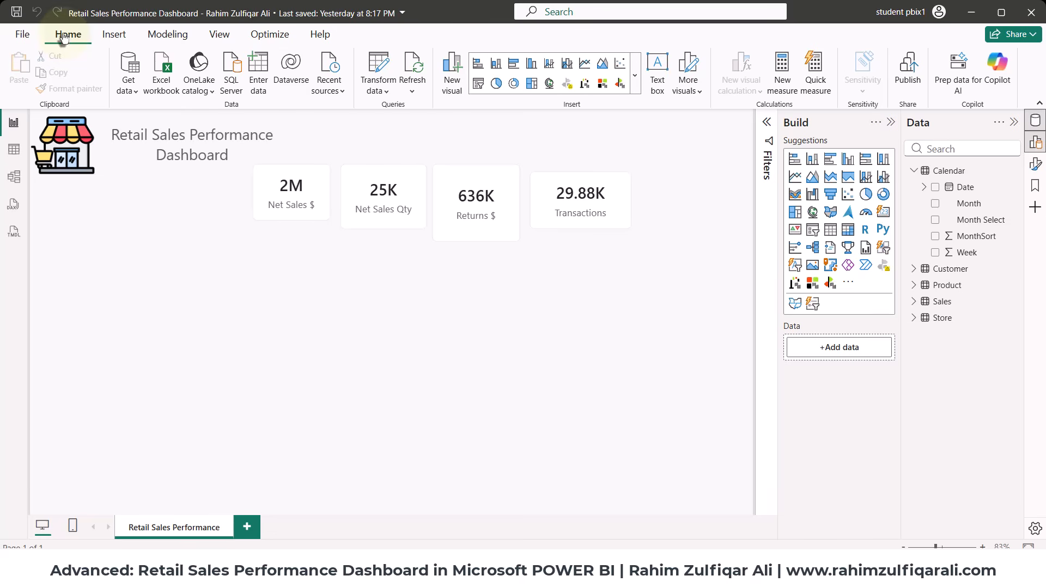
left_click(260, 85)
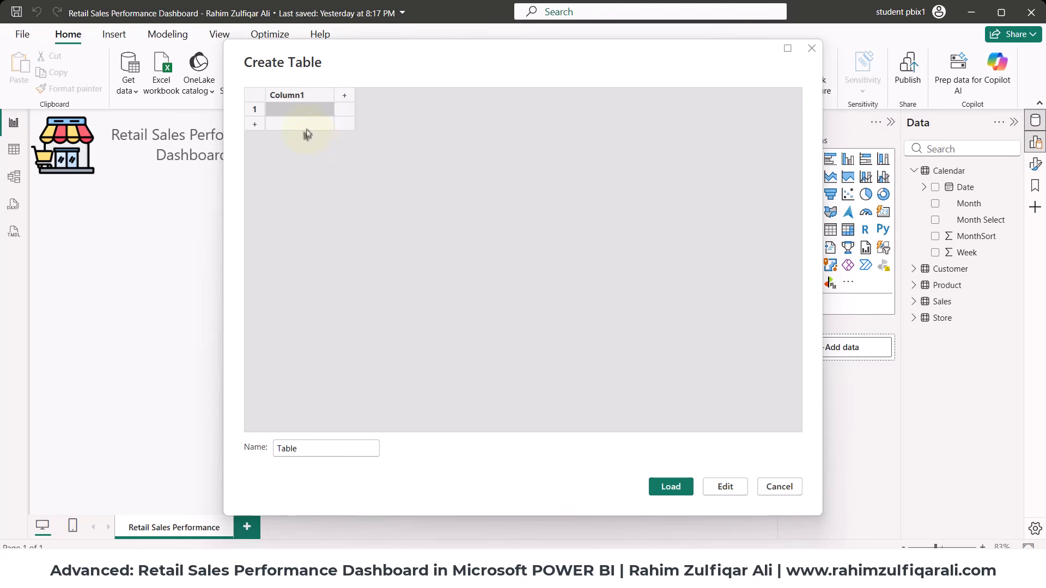
double_click(299, 95)
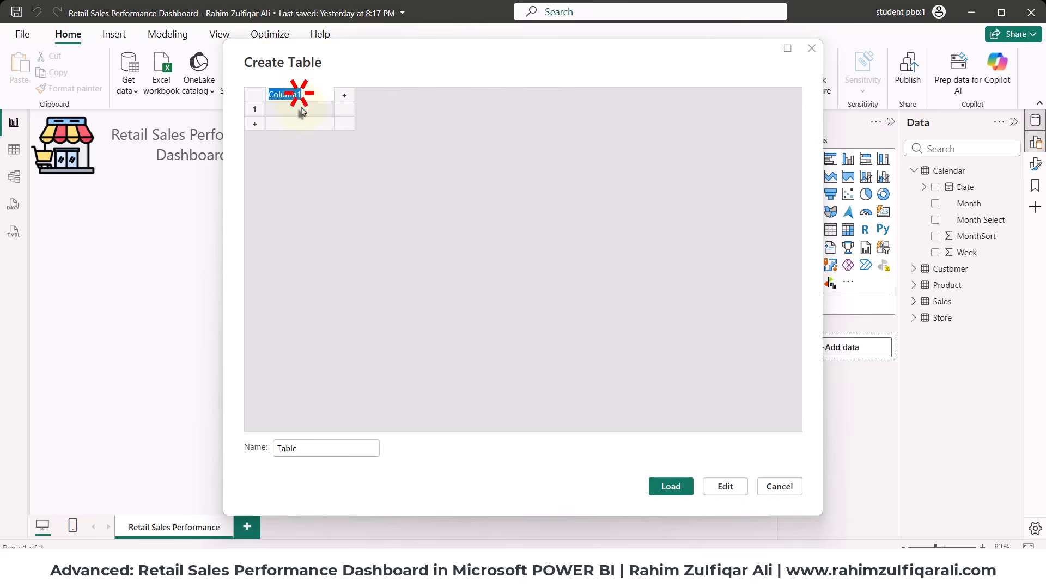
type("Month Names")
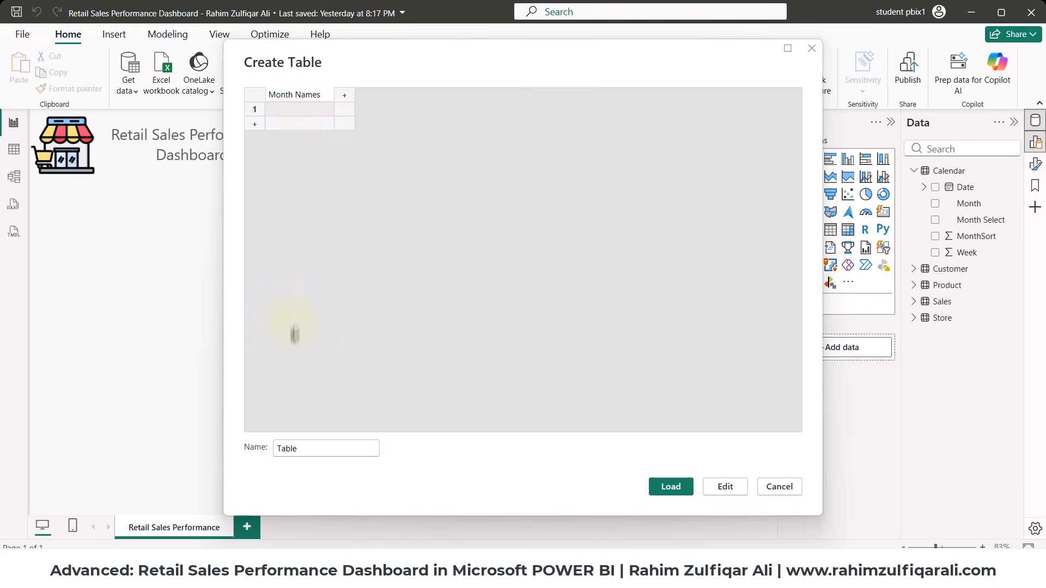
left_click(306, 451)
double_click(311, 451)
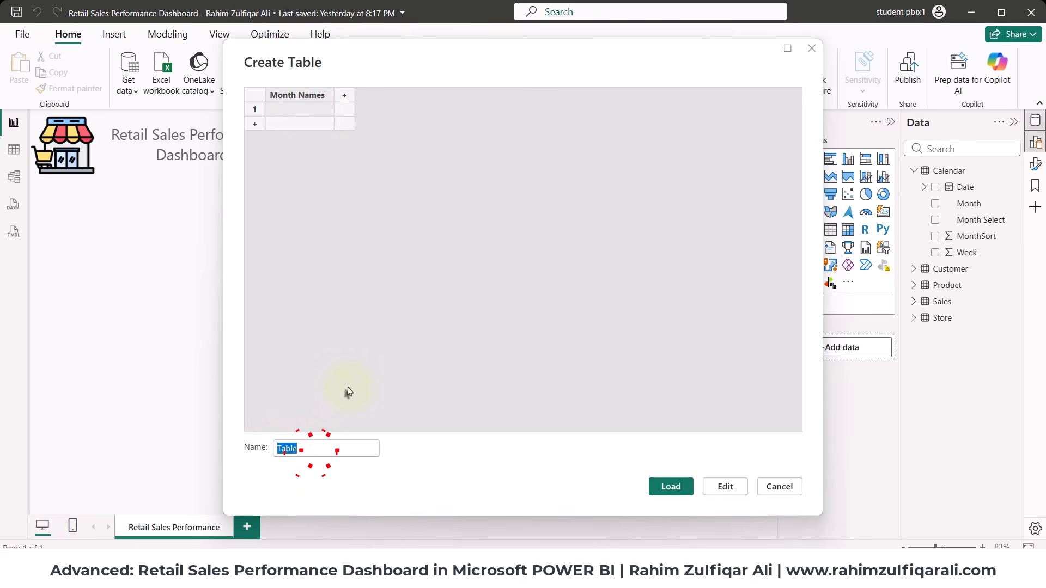
type("Months")
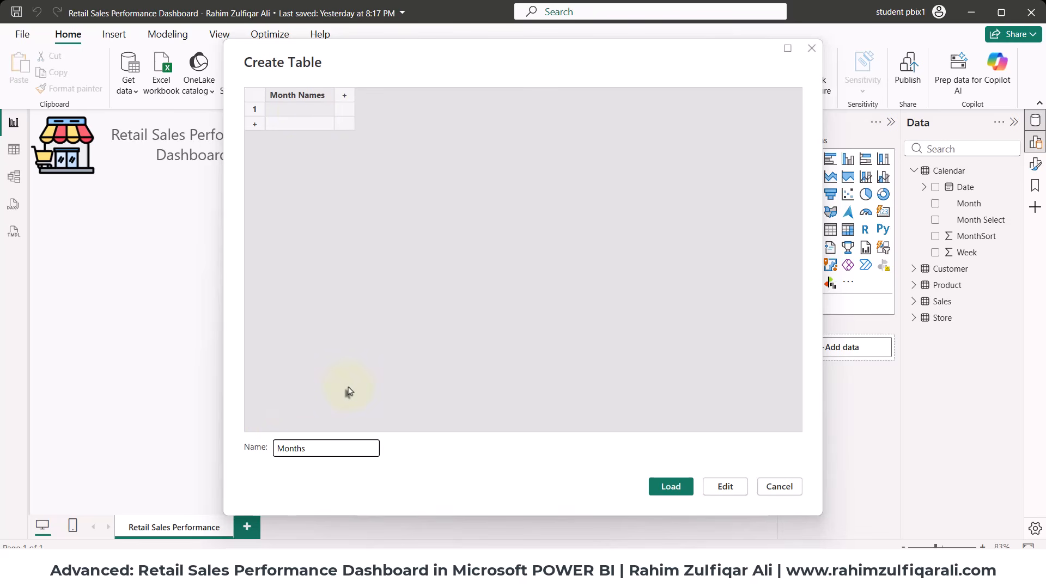
Add a second column named Sort to the Months table.
left_click(341, 96)
double_click(351, 97)
type("Sort")
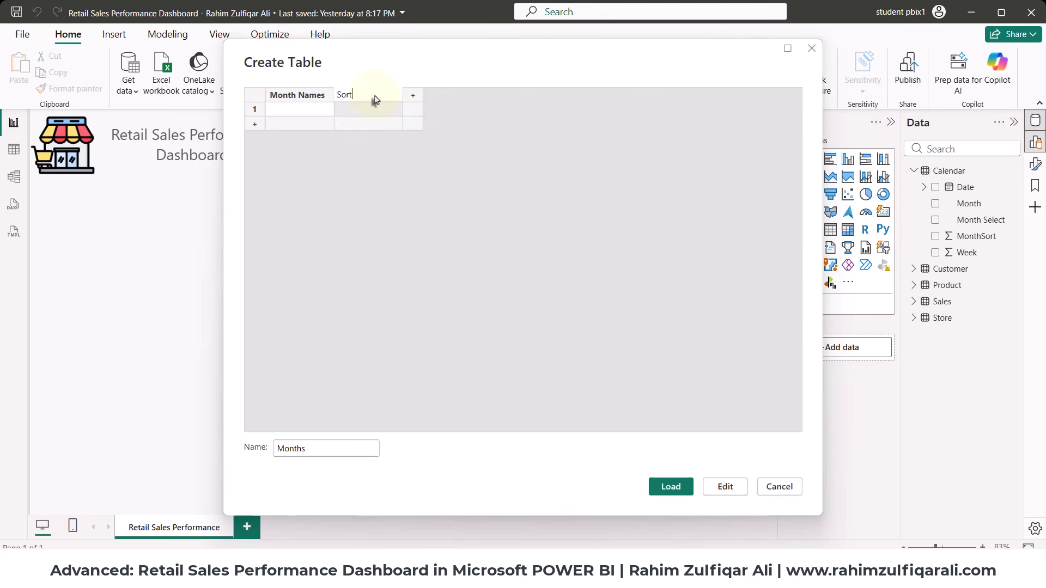
left_click(303, 110)
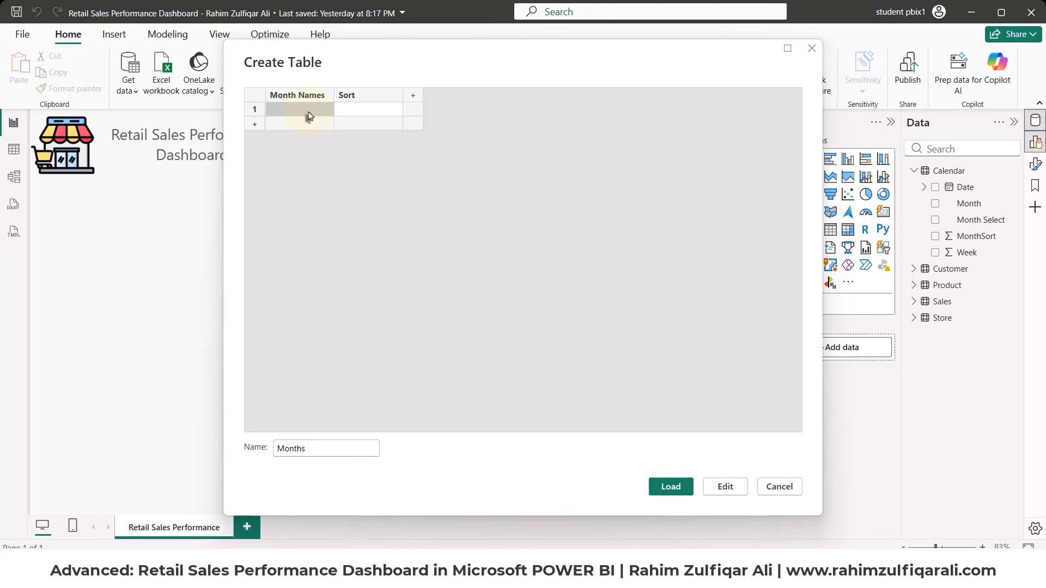
Enter Current and Prior as the first two rows of the Month Names column.
type("Current")
key("Return")
type("p")
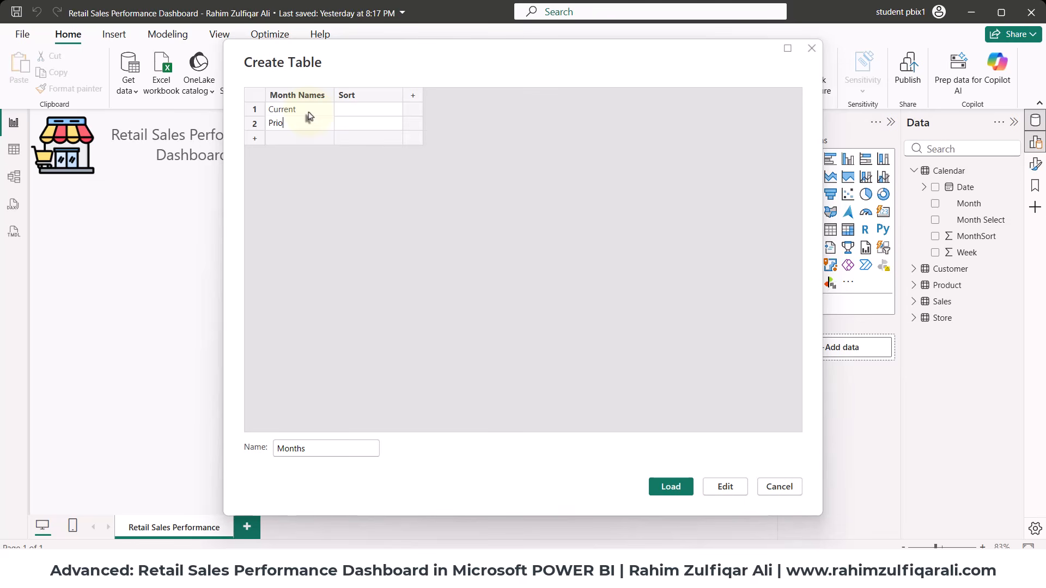
type("rior")
key("Return")
Add the abbreviated months Jan through Dec to the Month Names column in rows 3 to 14.
type("J")
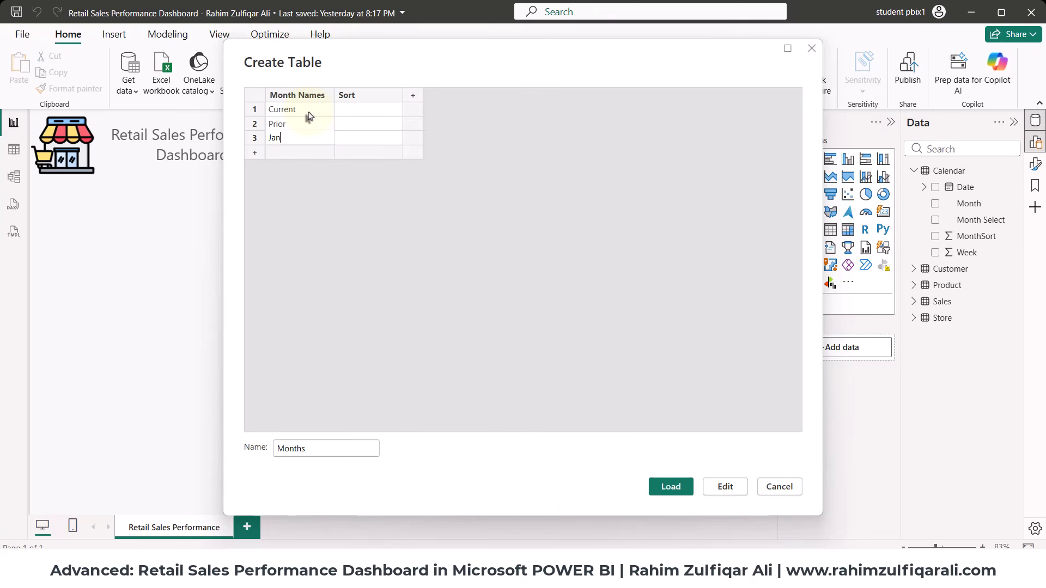
type("an")
key("Return")
type("Feb")
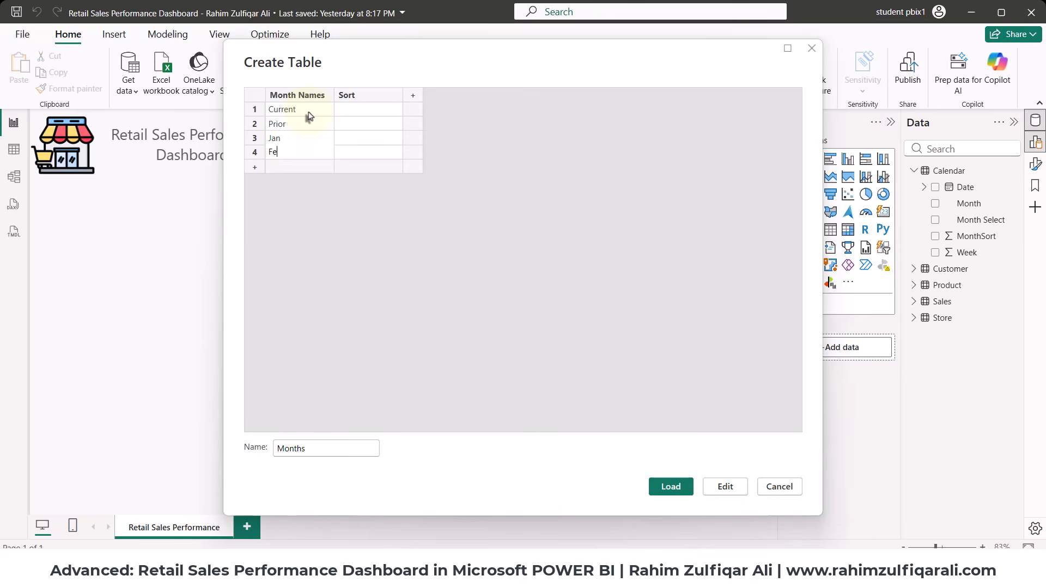
key("Return")
type("N")
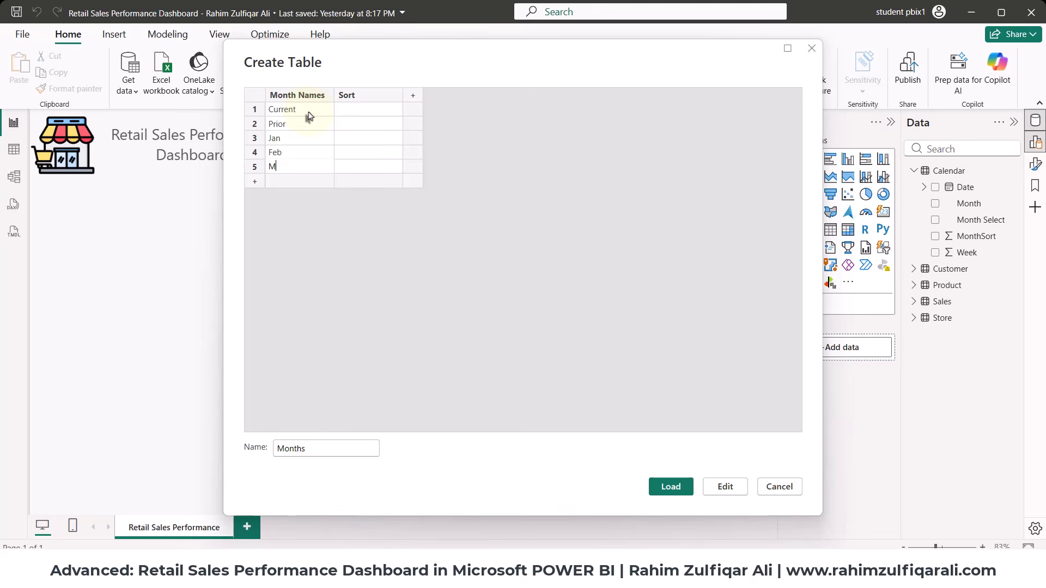
type("ar")
key("Return")
type("Apr")
key("Return")
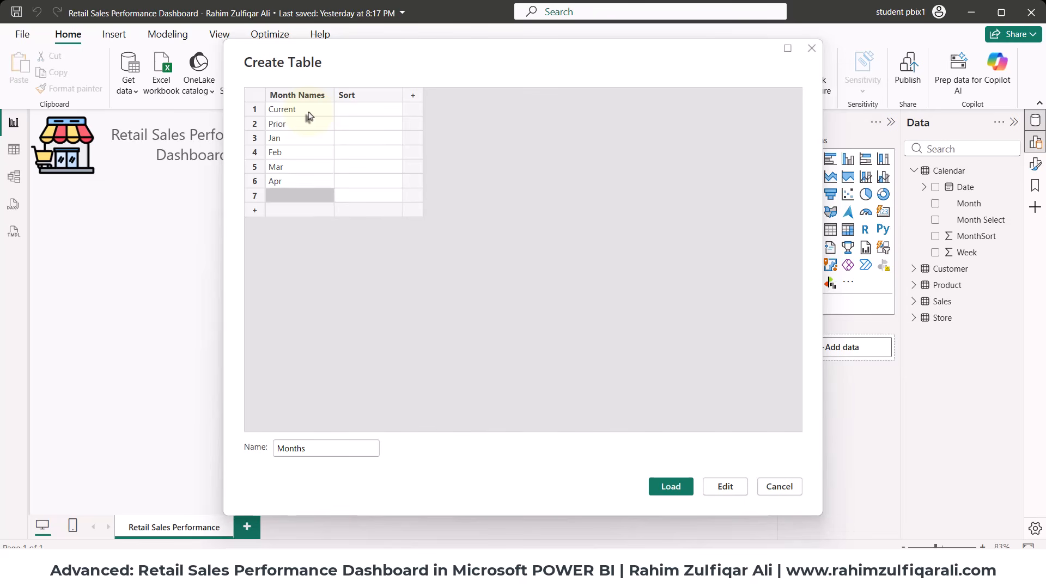
type("May")
key("Return")
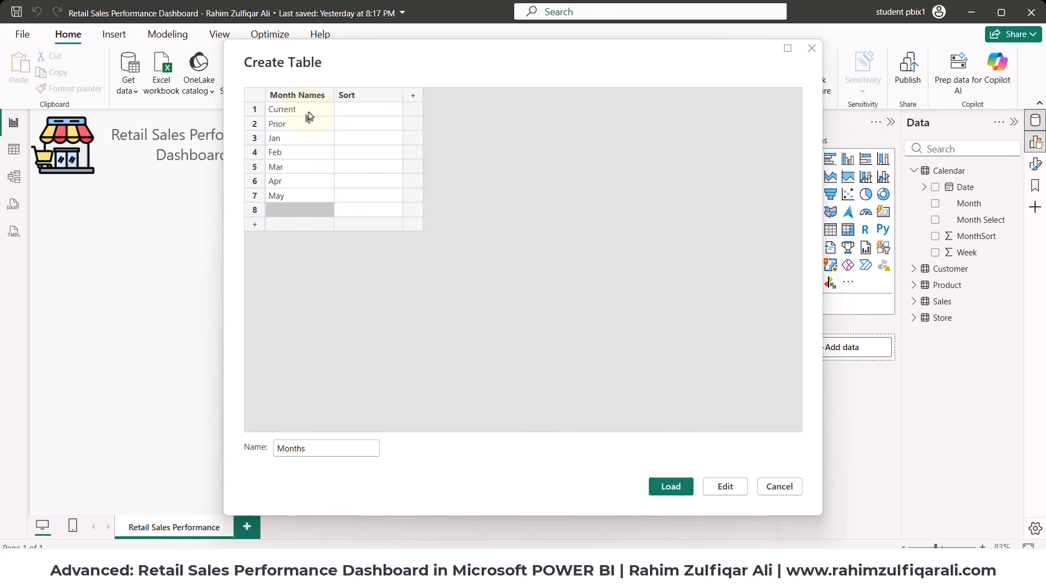
type("Jun")
key("Return")
type("Ju")
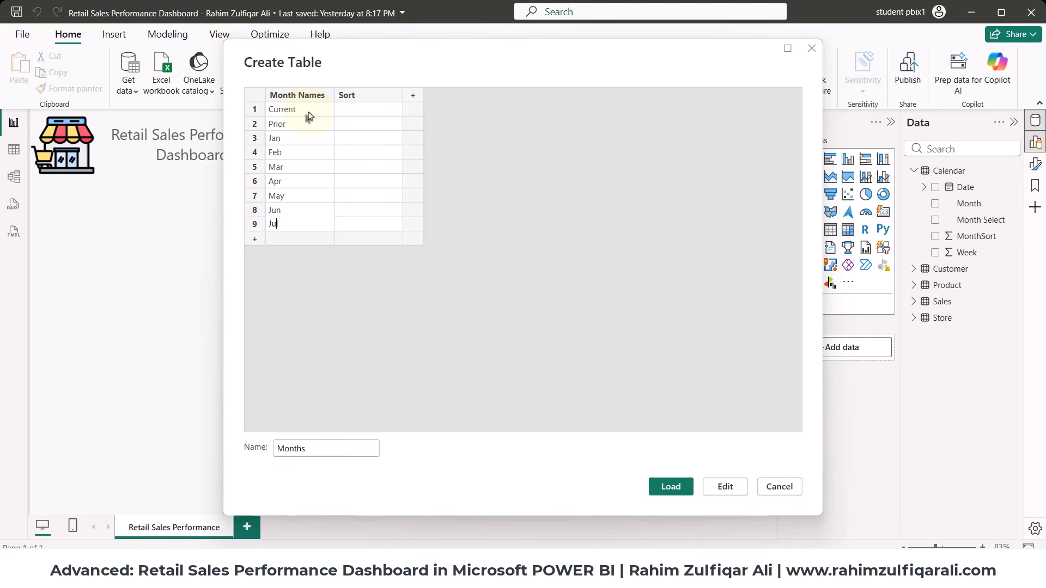
type("l")
key("Return")
type("Aug")
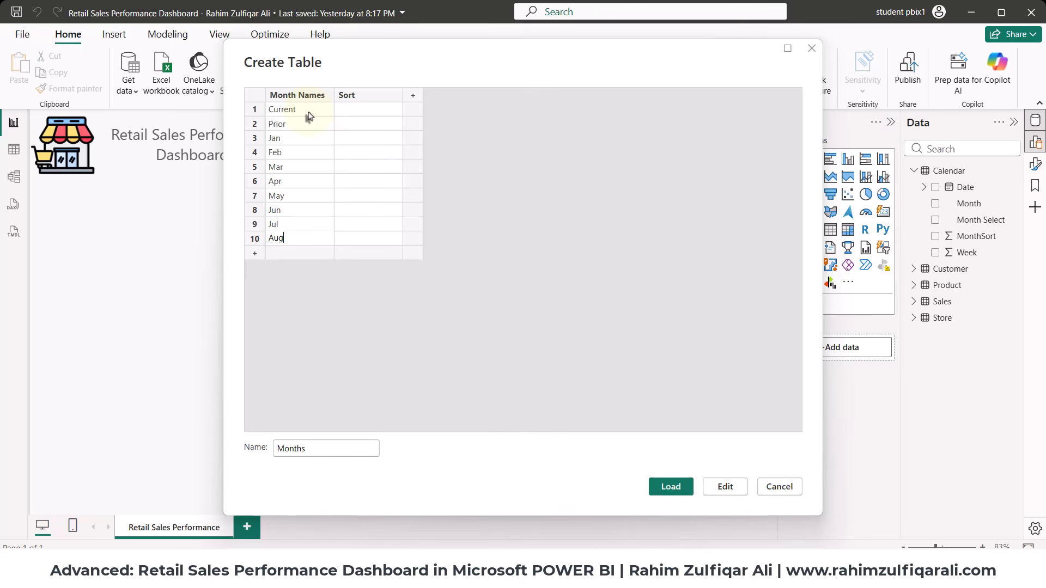
key("Return")
type("Sep")
key("Return")
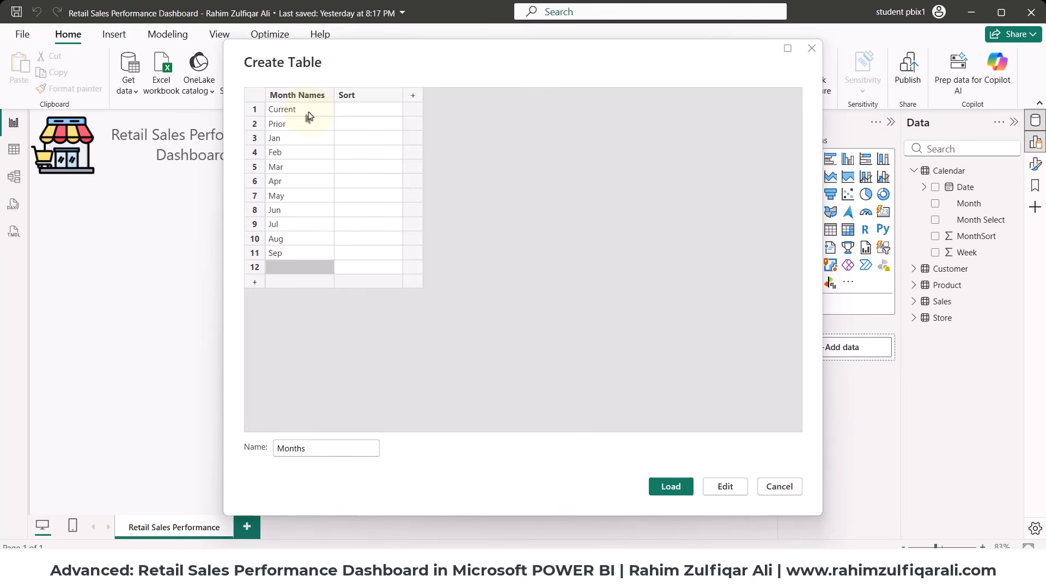
type("Oct")
key("Return")
type("Nov")
key("Return")
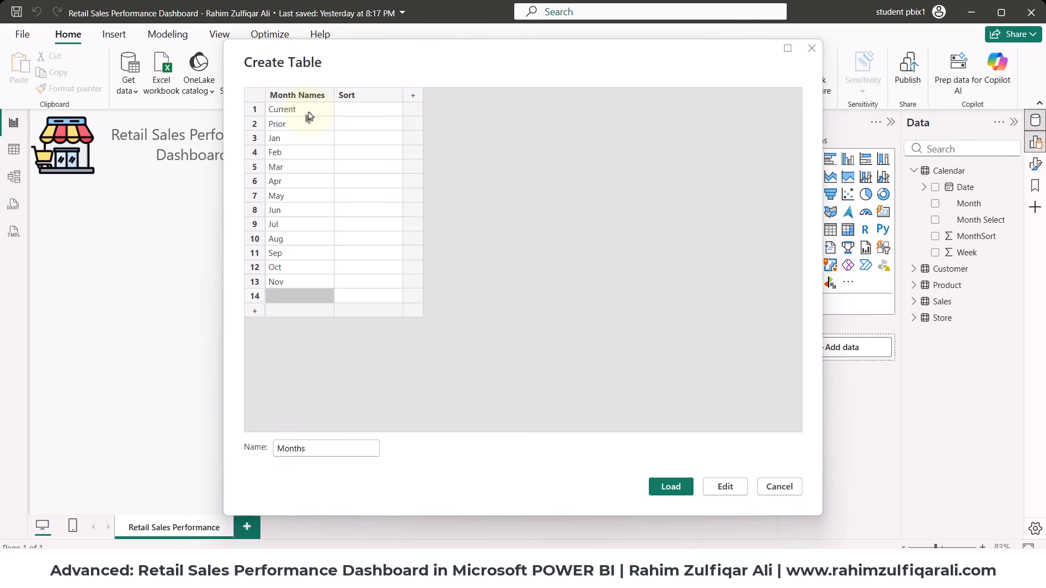
type("Dec")
Number the Sort column from 1 for Current through 14 for Dec, and load the Months table into the model.
left_click(364, 109)
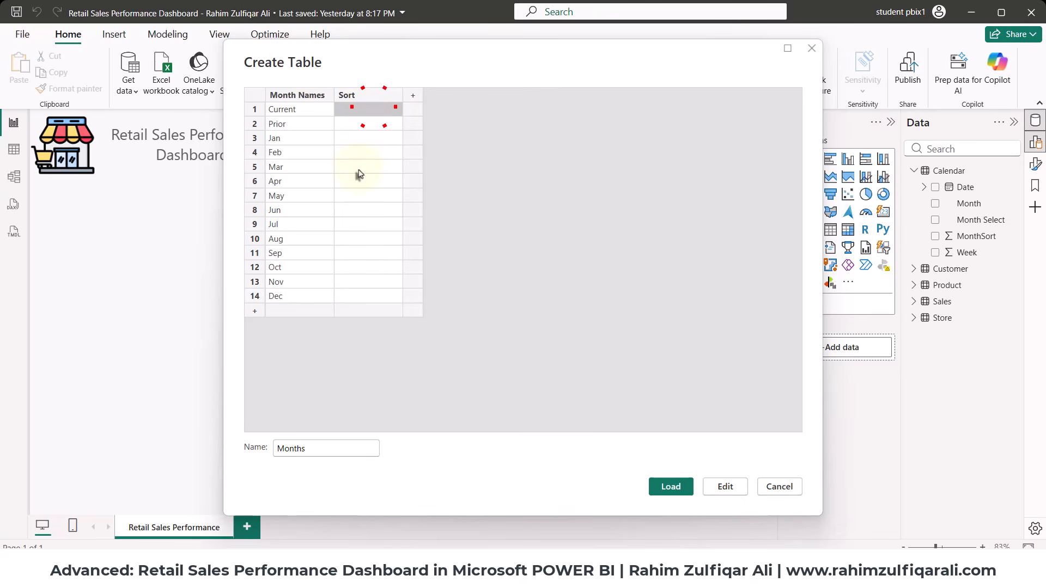
type("1")
key("Return")
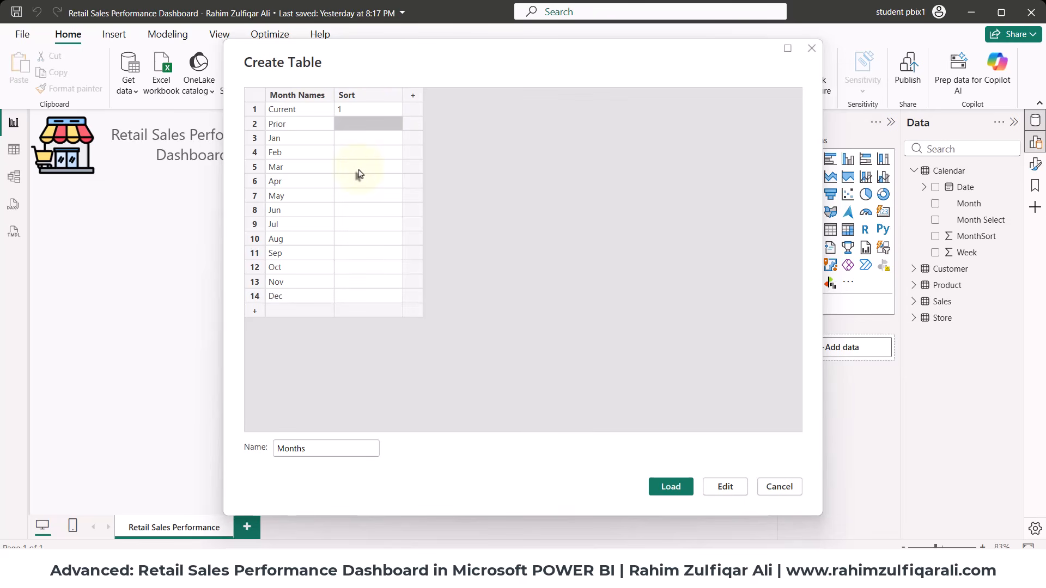
type("2")
key("Return")
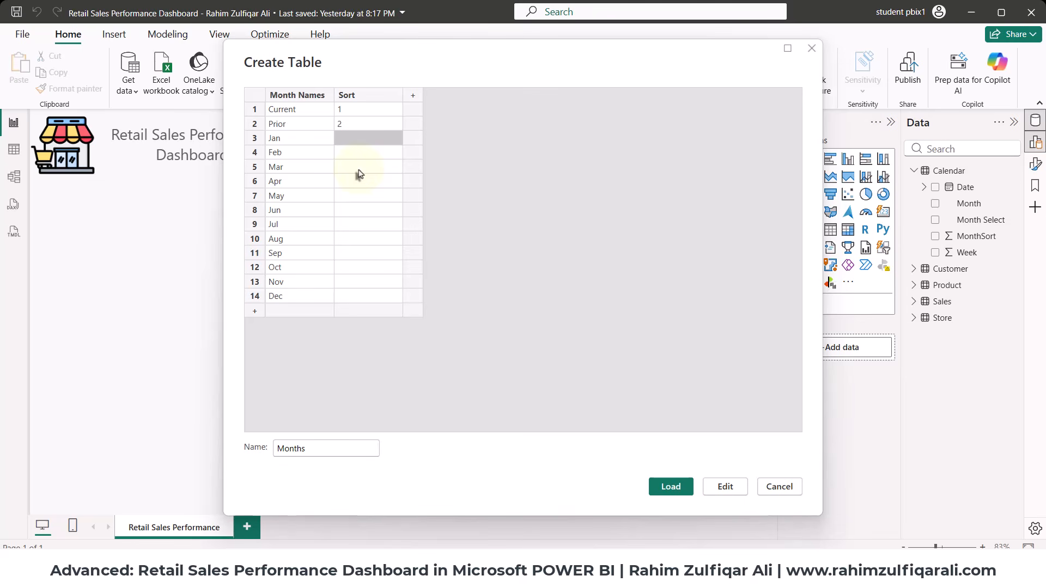
type("3 4 5 6 7 8 9 1")
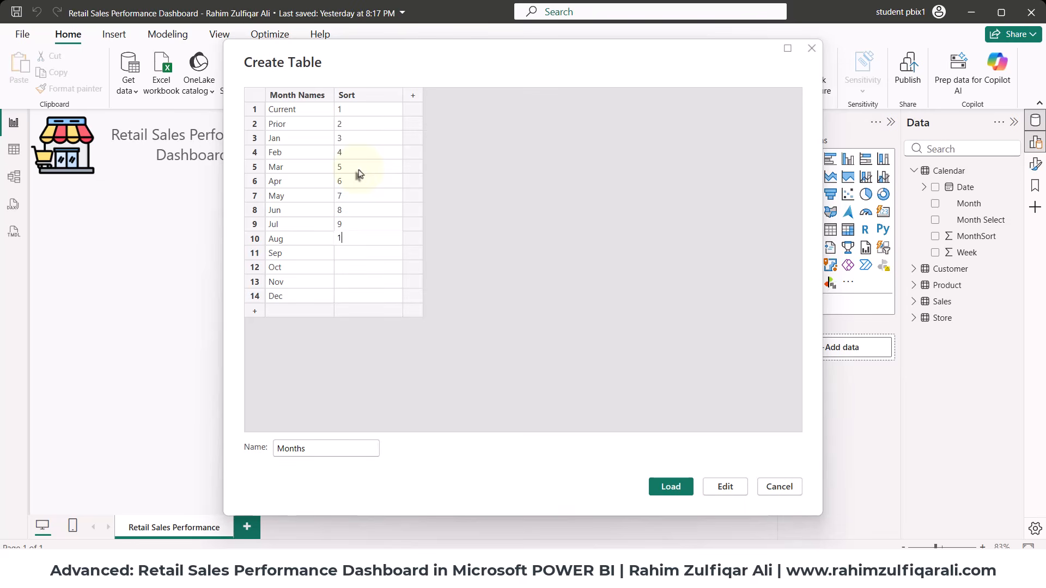
type("0 11 12 13")
key("Return")
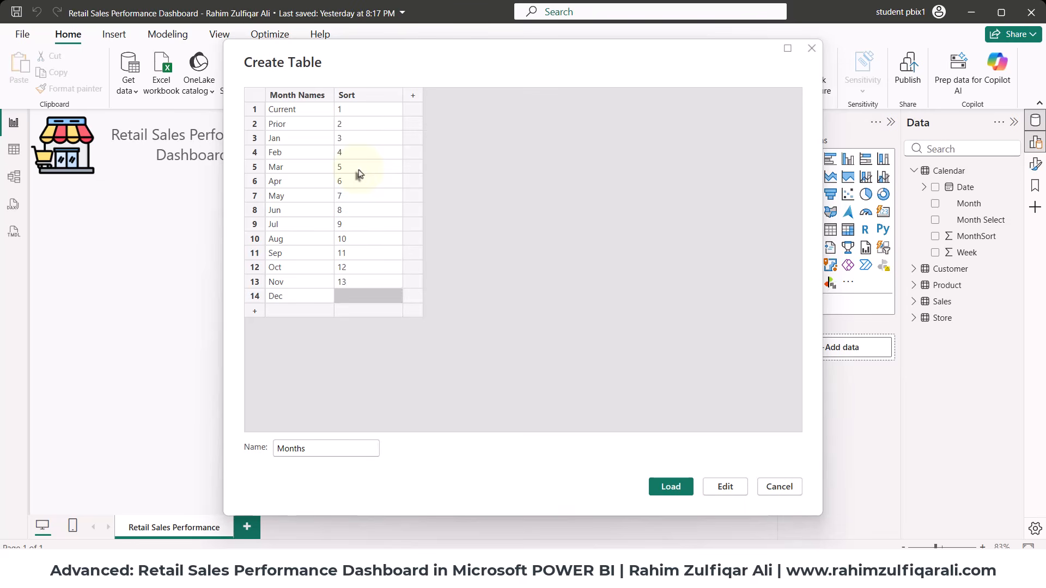
type("14")
left_click(358, 173)
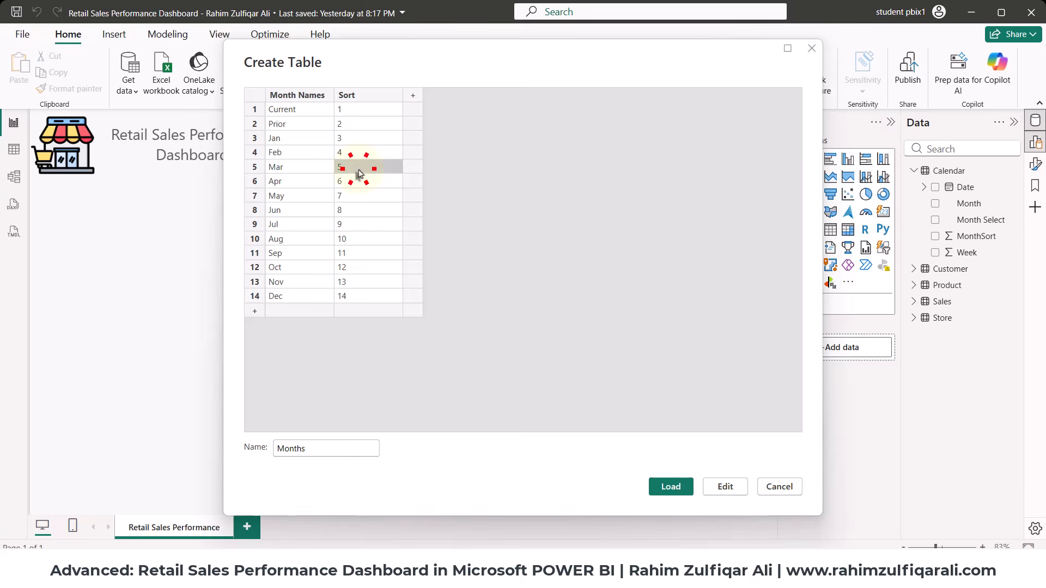
left_click(671, 486)
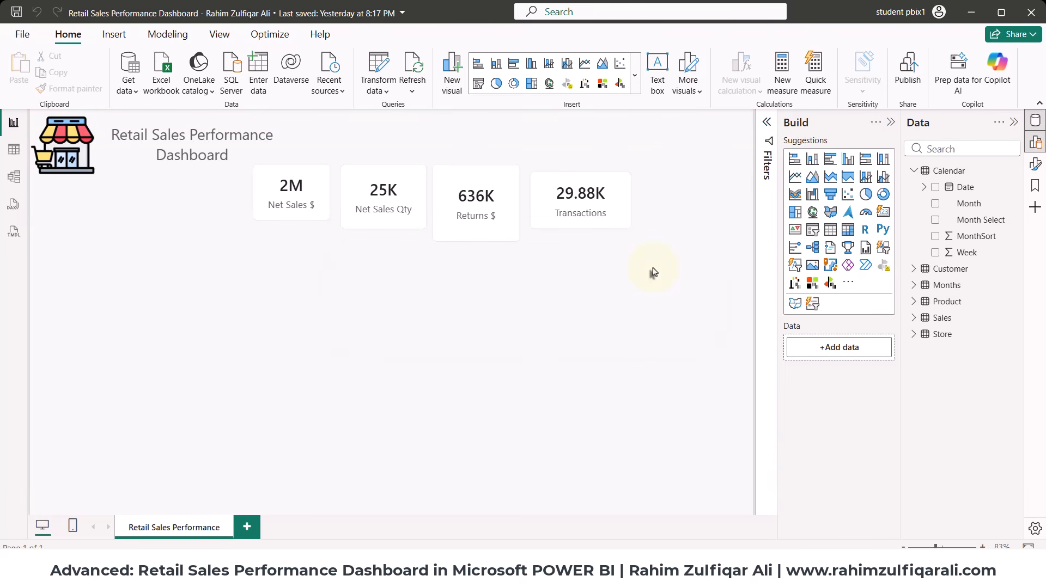
Place the Months table beside Calendar in the model diagram and relate Month Names to Calendar's Month Select as an active one-to-many relationship.
left_click(12, 177)
left_click_drag(774, 296, 297, 458)
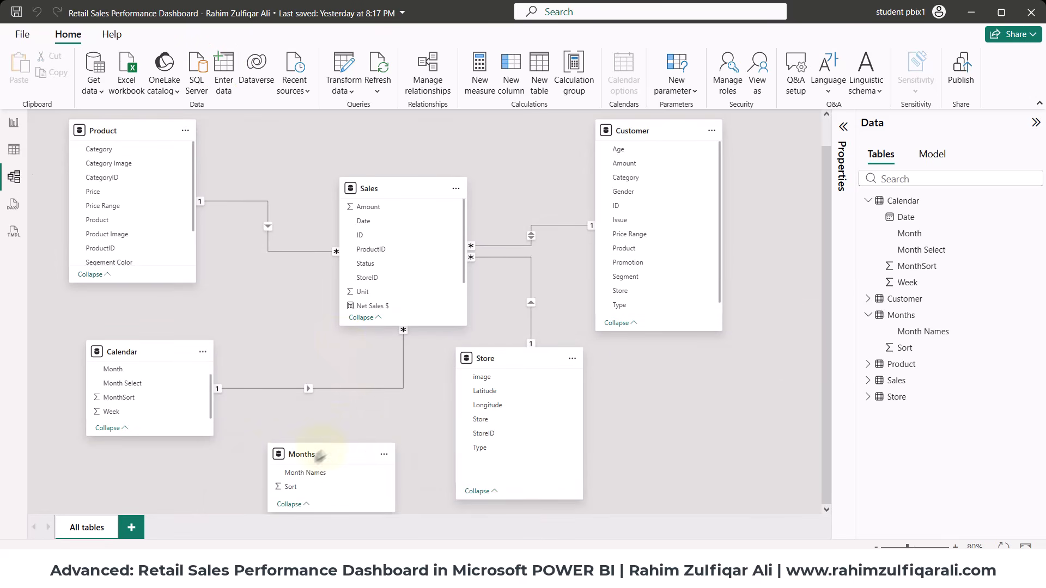
left_click_drag(311, 457, 298, 425)
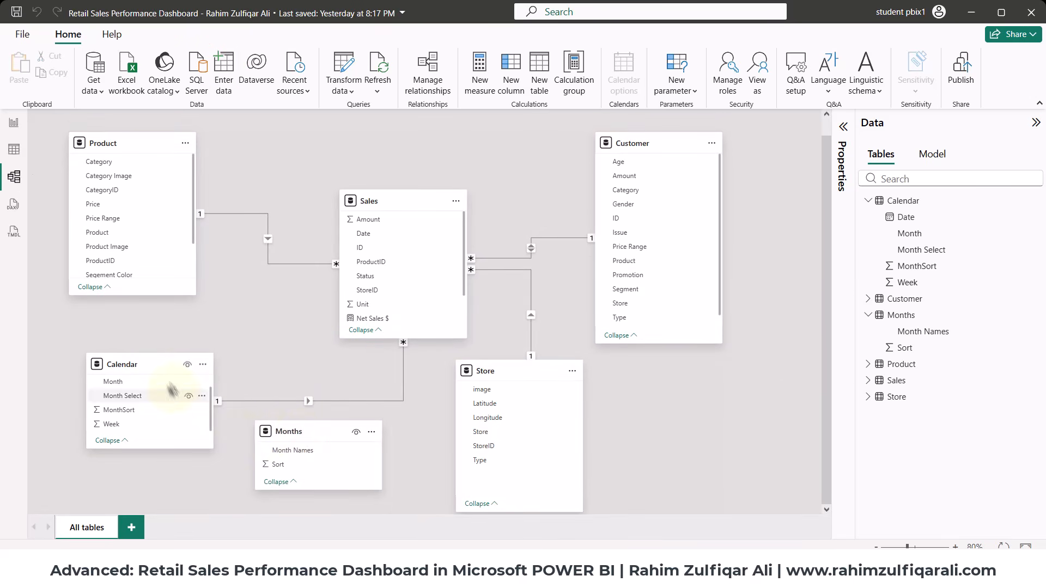
left_click_drag(283, 450, 164, 409)
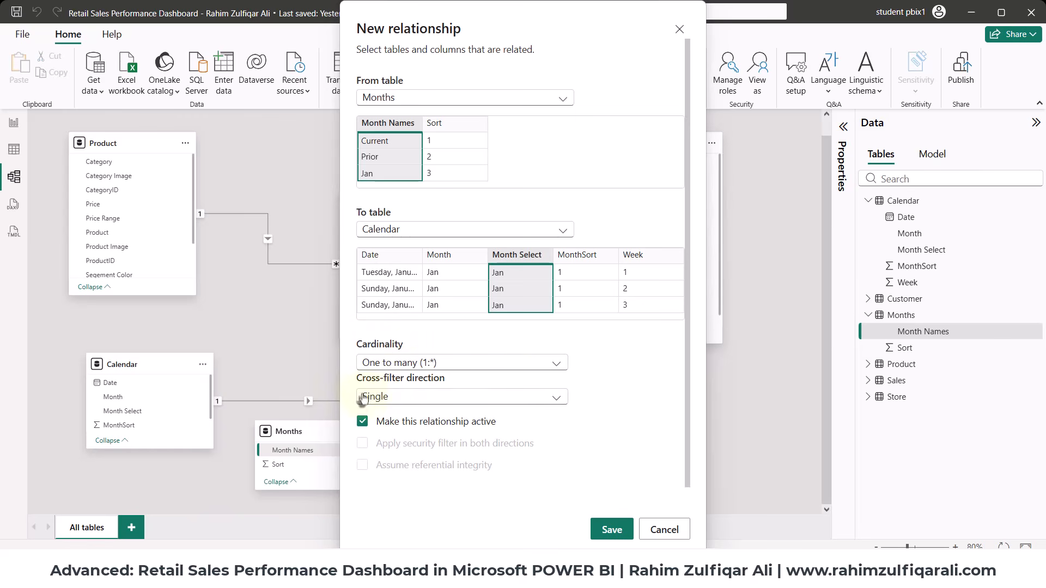
left_click(597, 528)
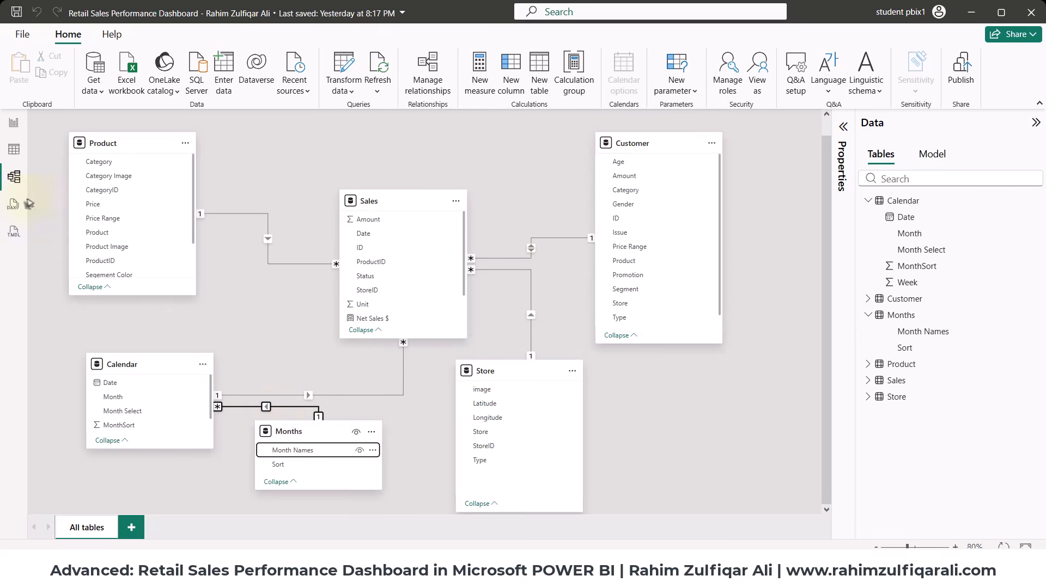
Add a calculated column to the Calendar table with the formula Sort = RELATED(Months[Sort]).
left_click(13, 155)
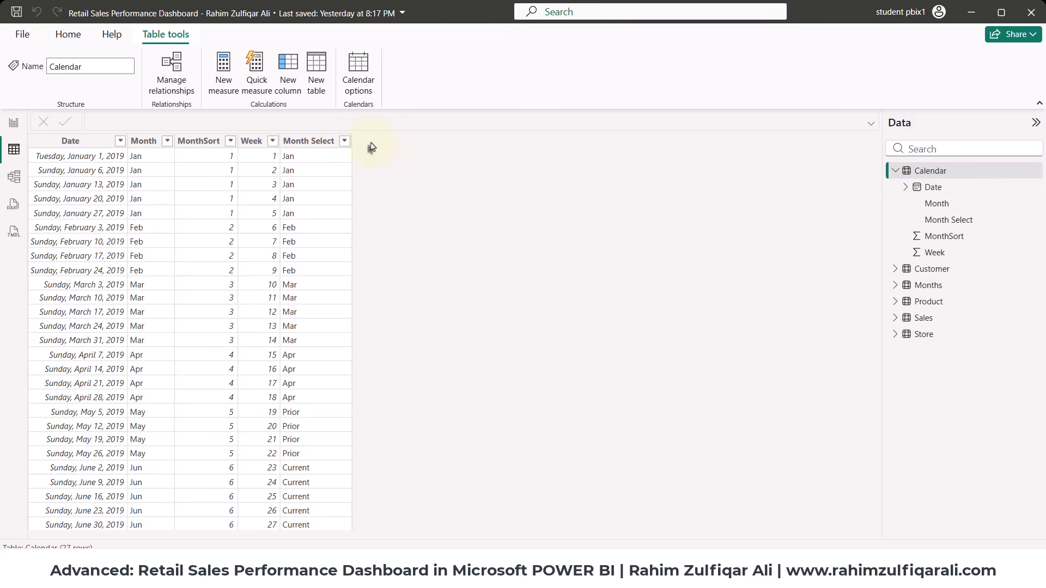
left_click(295, 88)
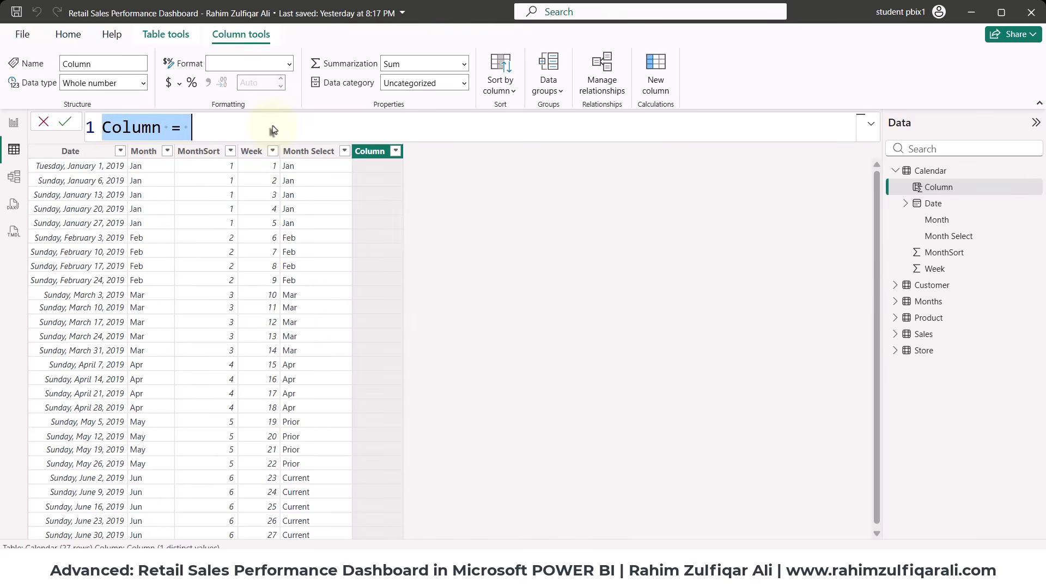
type("Sort ")
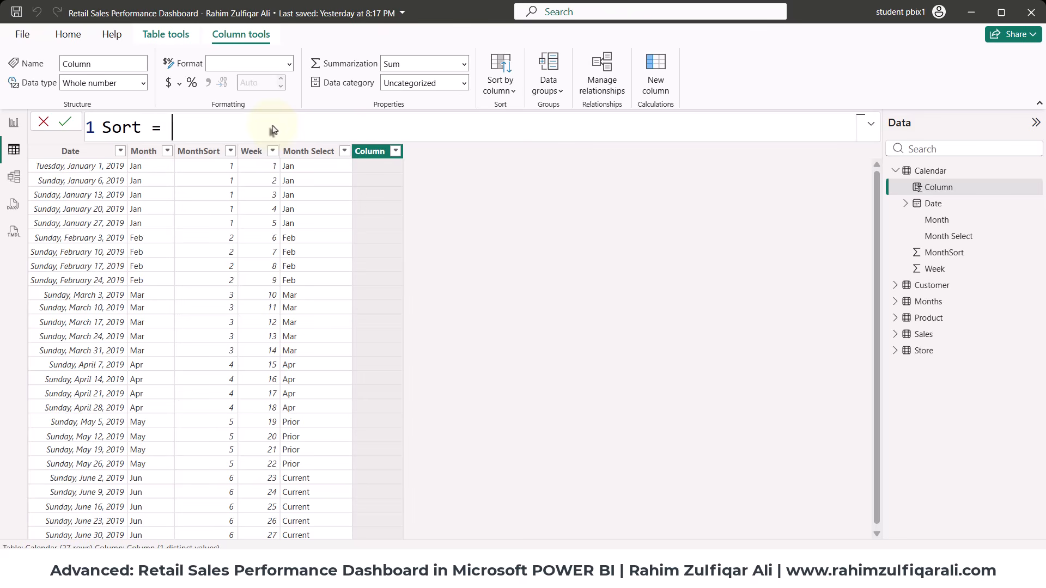
type("= rela")
key("Tab")
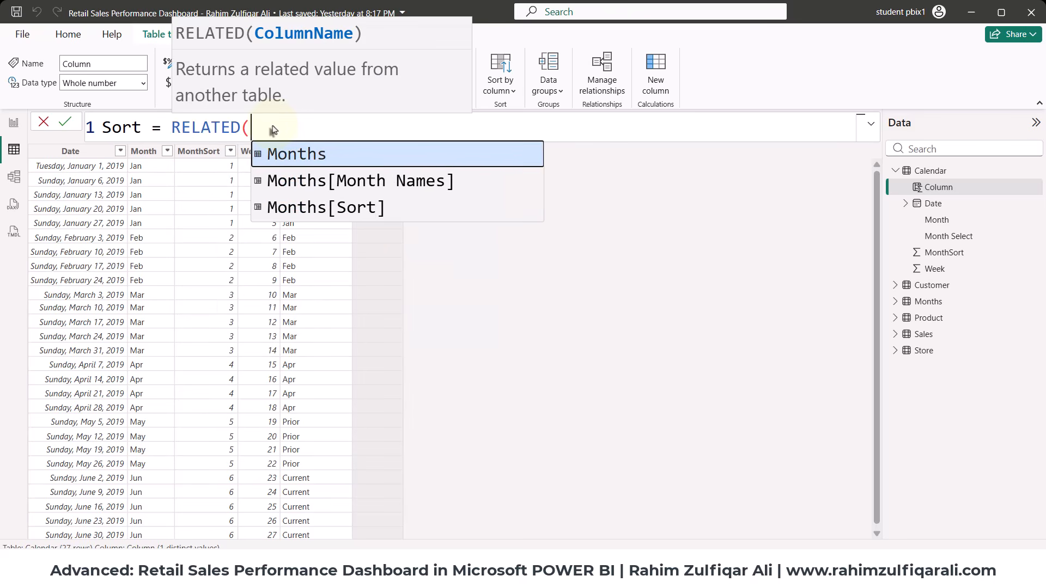
key("Down")
key("Down")
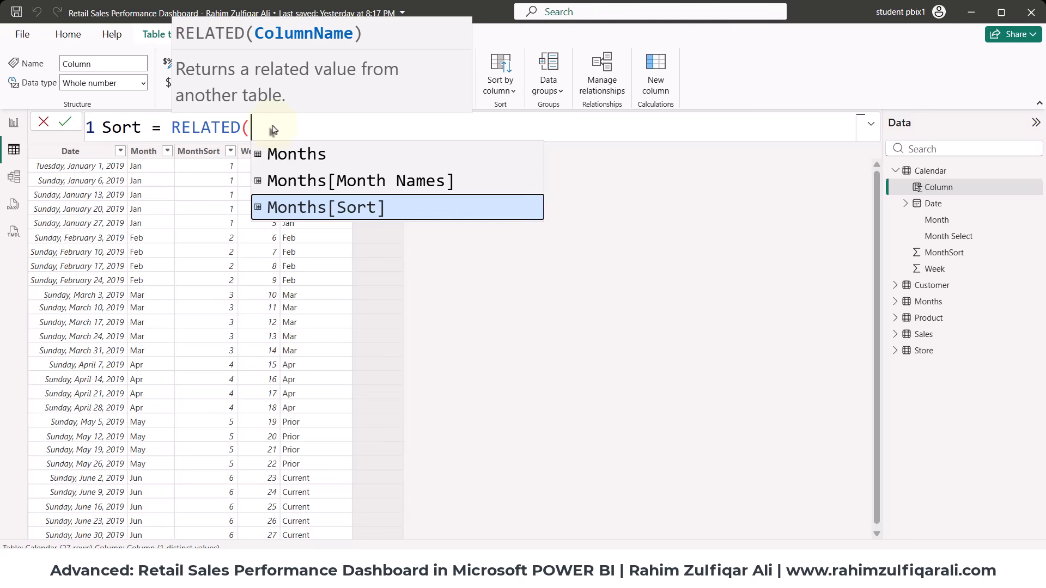
key("Tab")
type(")")
key("Return")
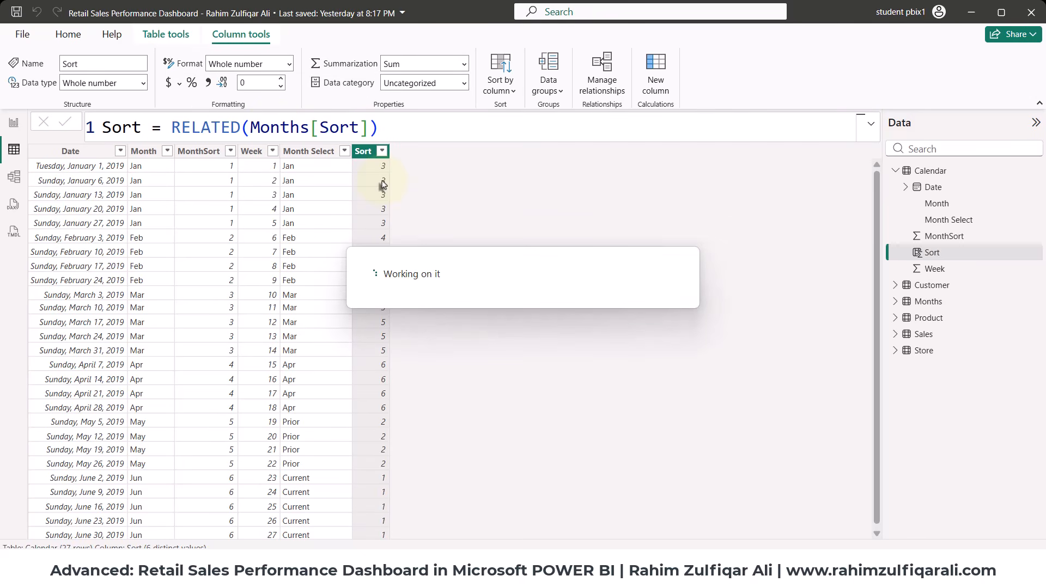
Compare the Month Select entries with their related Sort numbers in the Calendar table, including the Current and Prior rows.
left_click(339, 485)
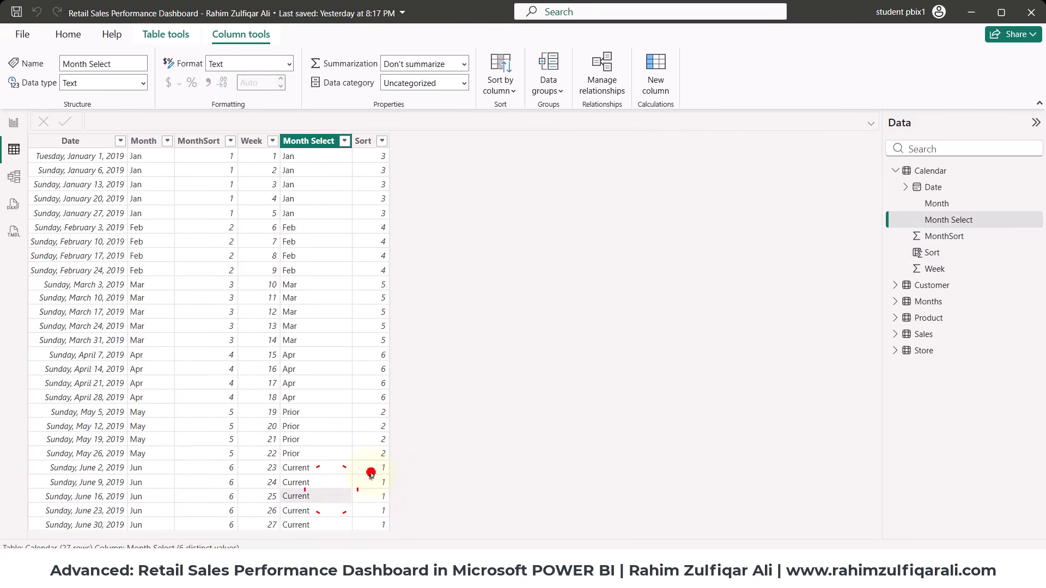
left_click(370, 473)
left_click(325, 436)
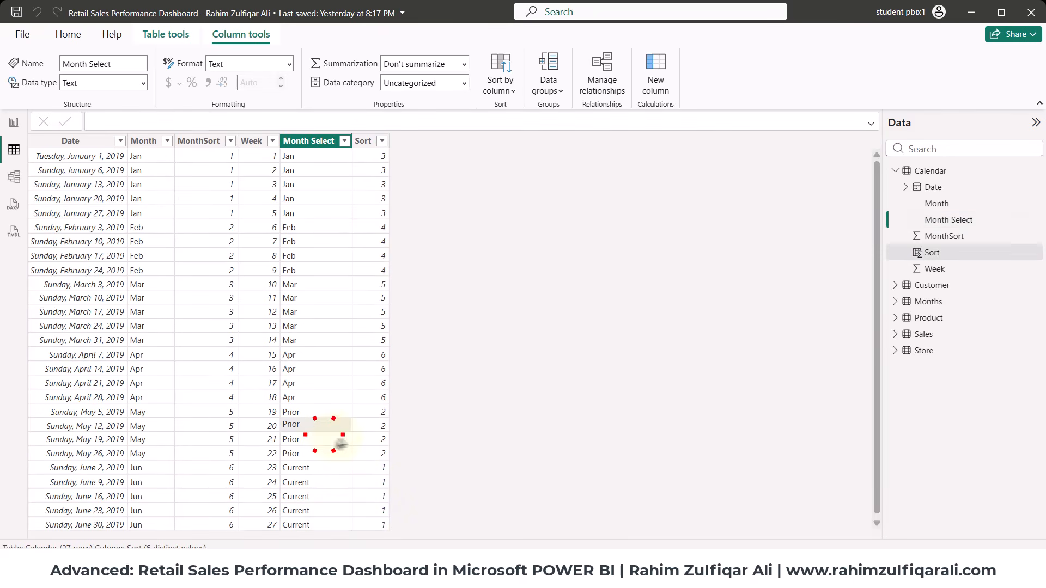
left_click(366, 436)
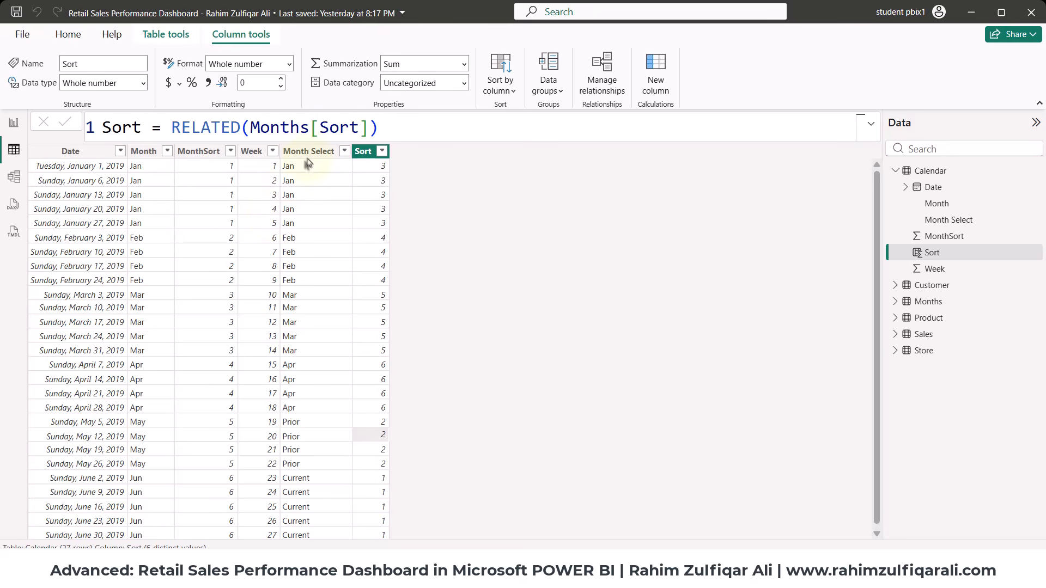
left_click(307, 161)
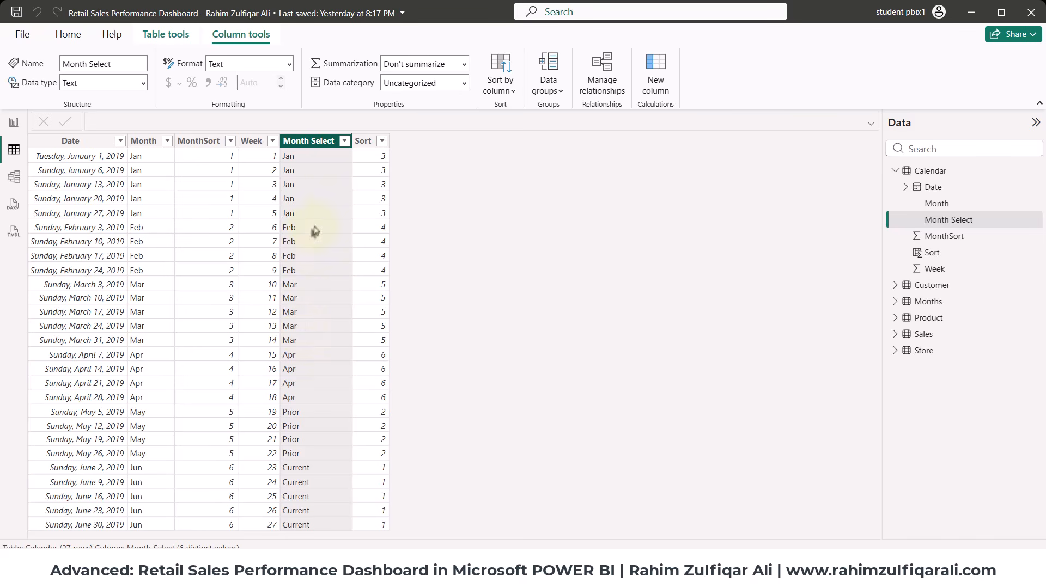
left_click(362, 142)
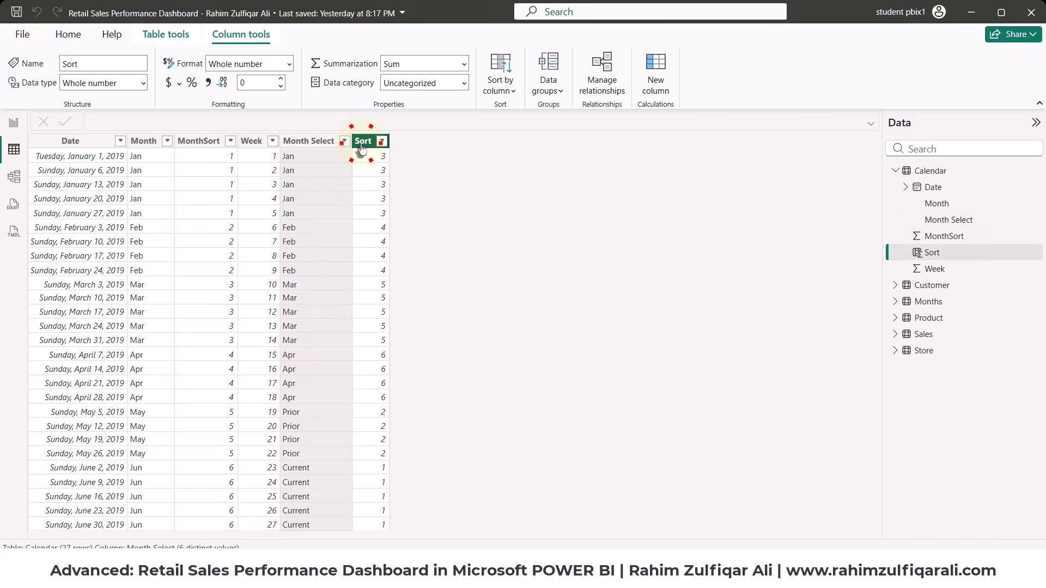
left_click(326, 150)
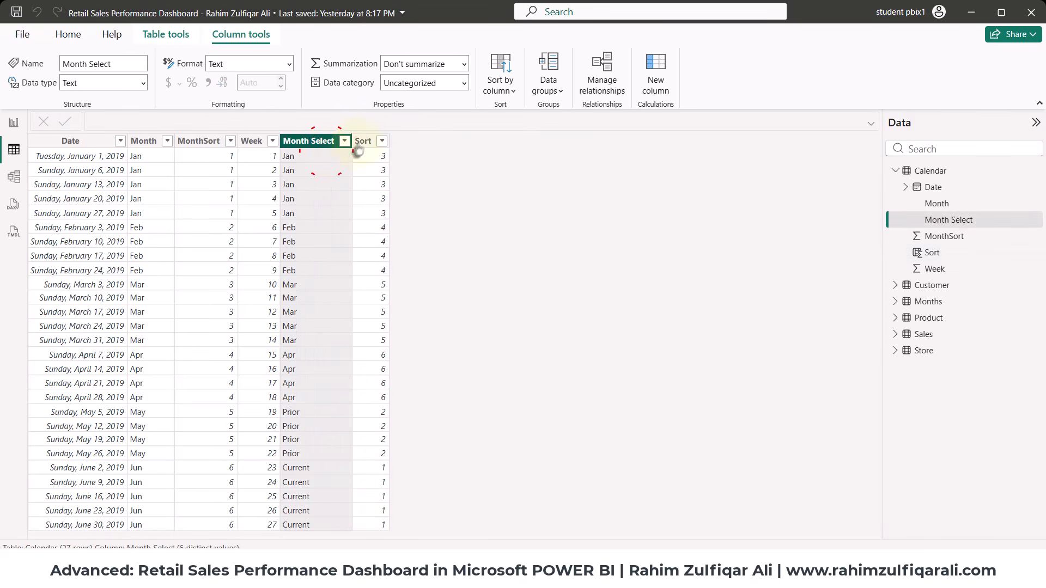
left_click(363, 140)
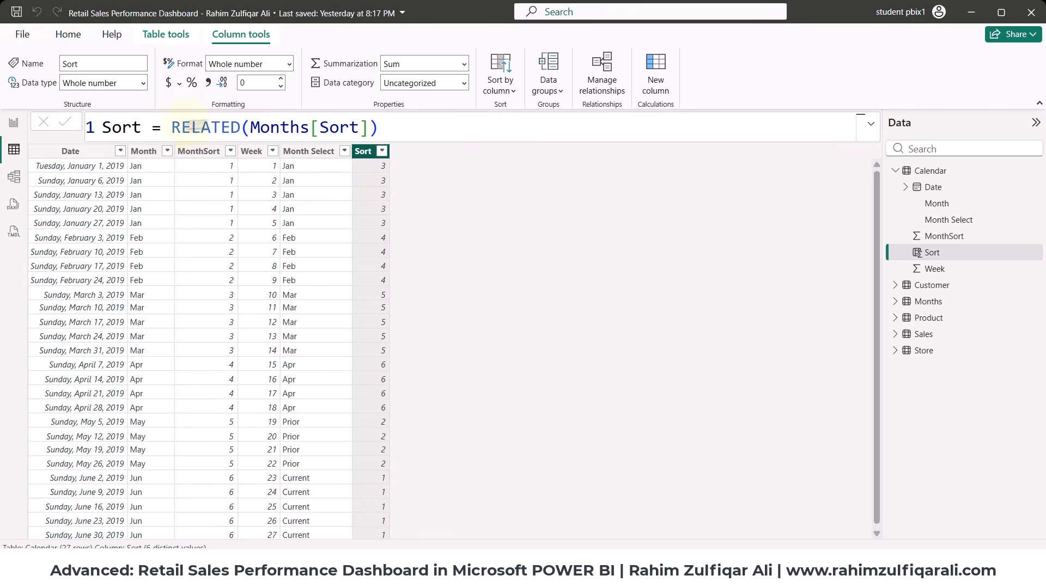
left_click(313, 152)
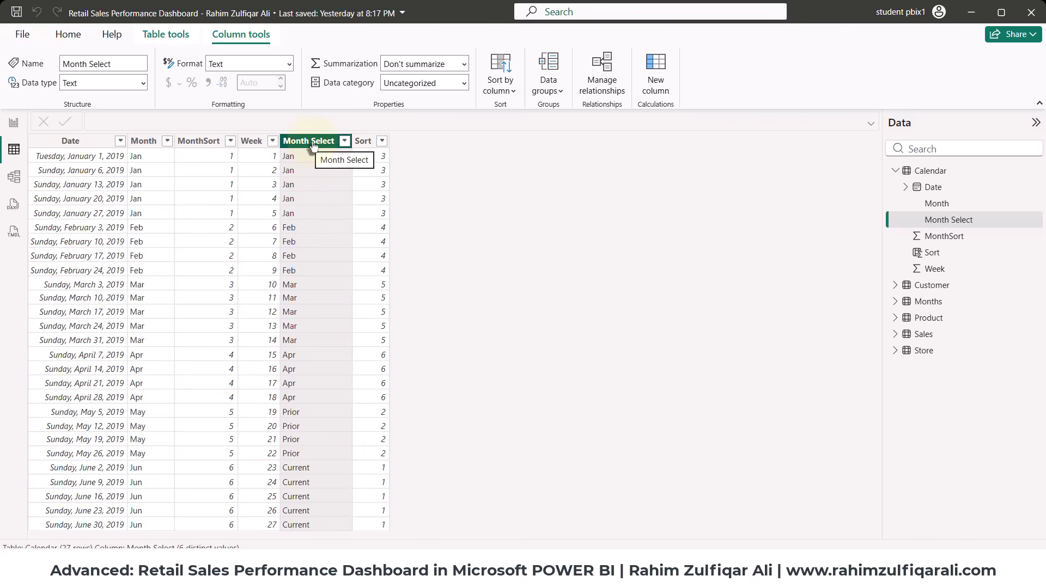
Sort the Calendar table's Month Select column by the Sort column and return to the report page.
left_click(495, 87)
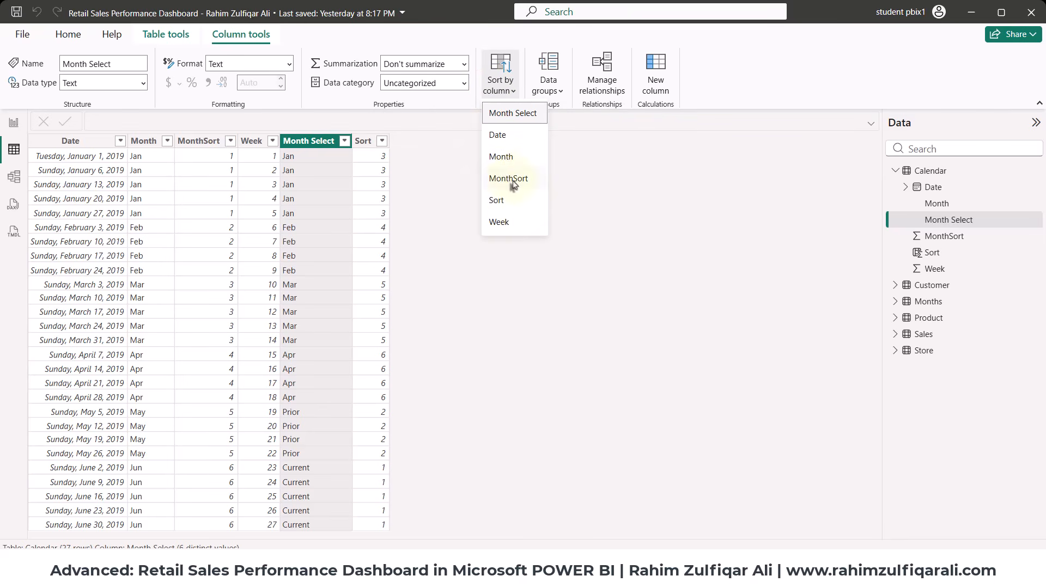
left_click(496, 202)
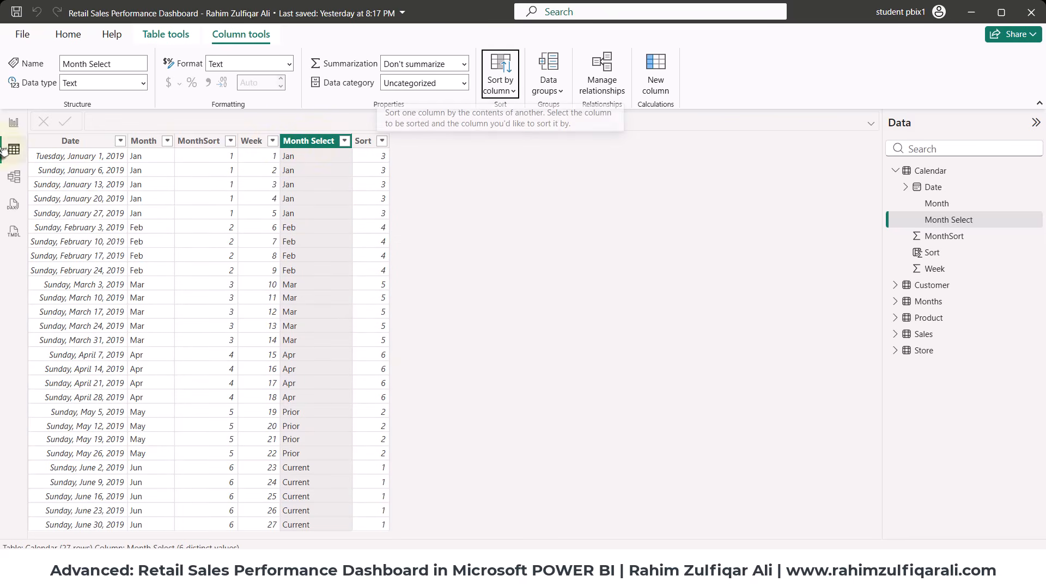
left_click(13, 124)
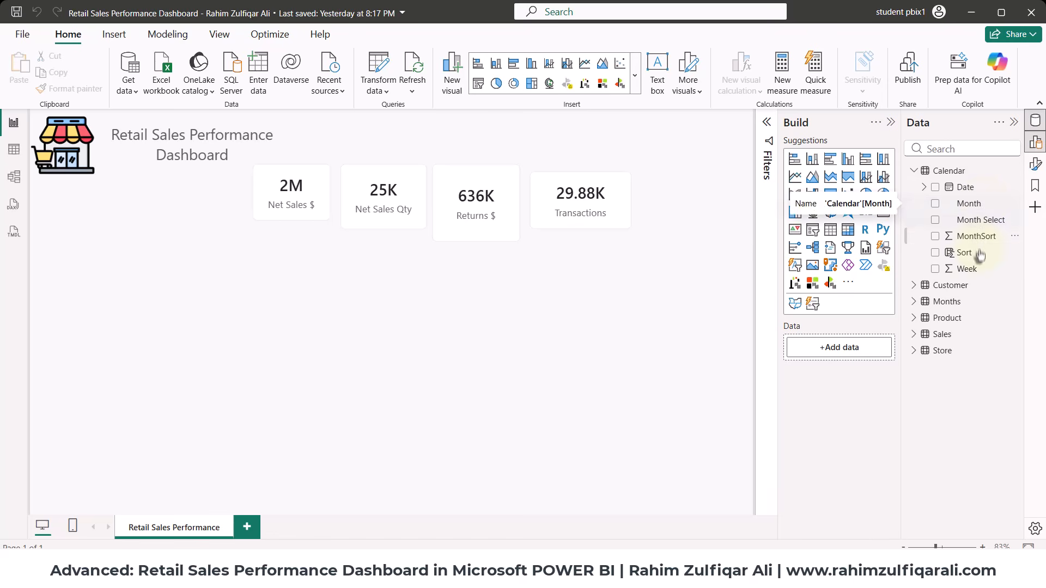
left_click(14, 149)
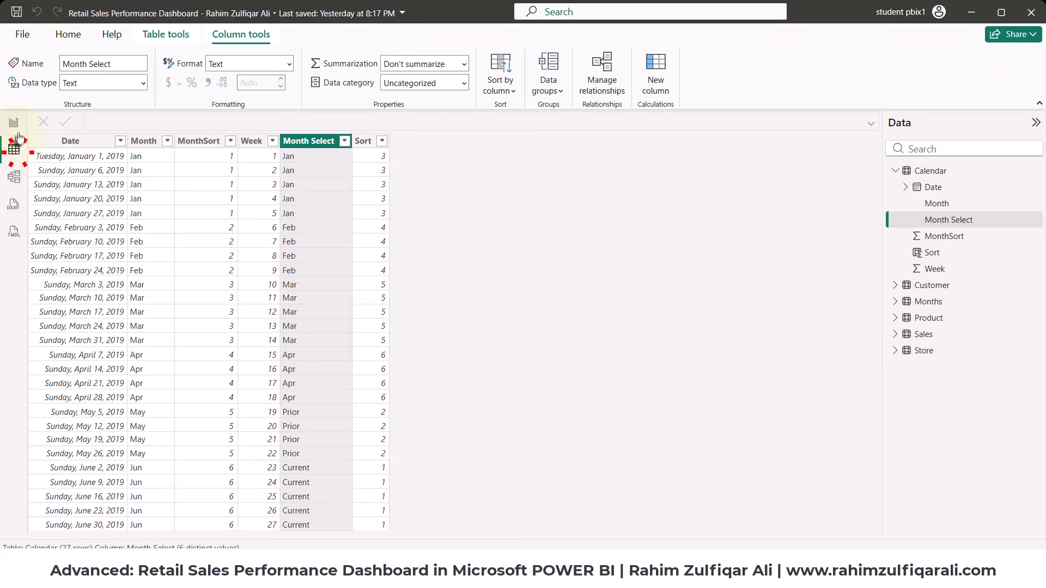
left_click(15, 124)
Add Calendar's Month Select to the report below the KPI cards without a title and convert the visual to a slicer.
left_click_drag(964, 220, 359, 330)
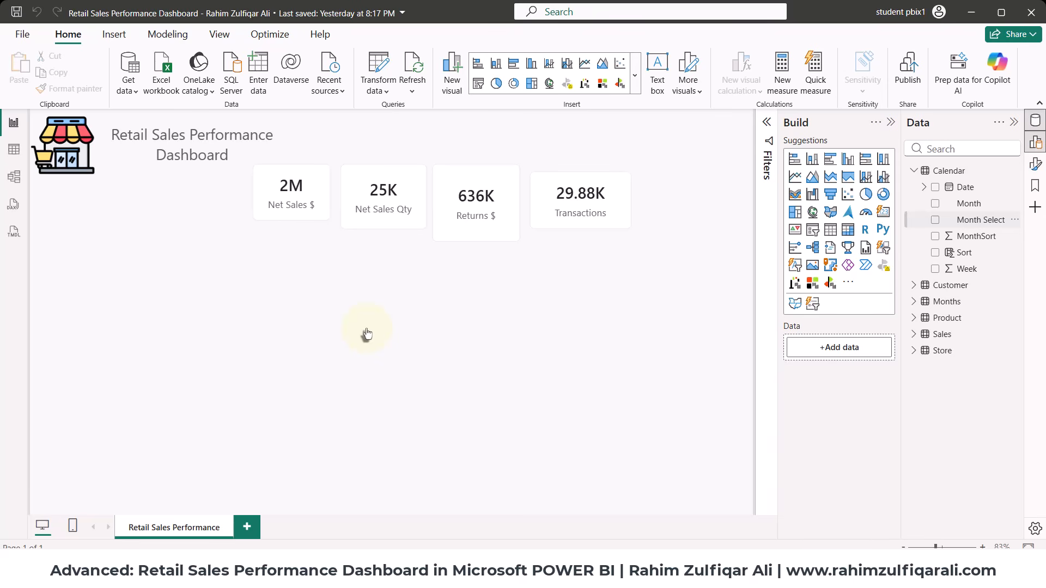
left_click(315, 345)
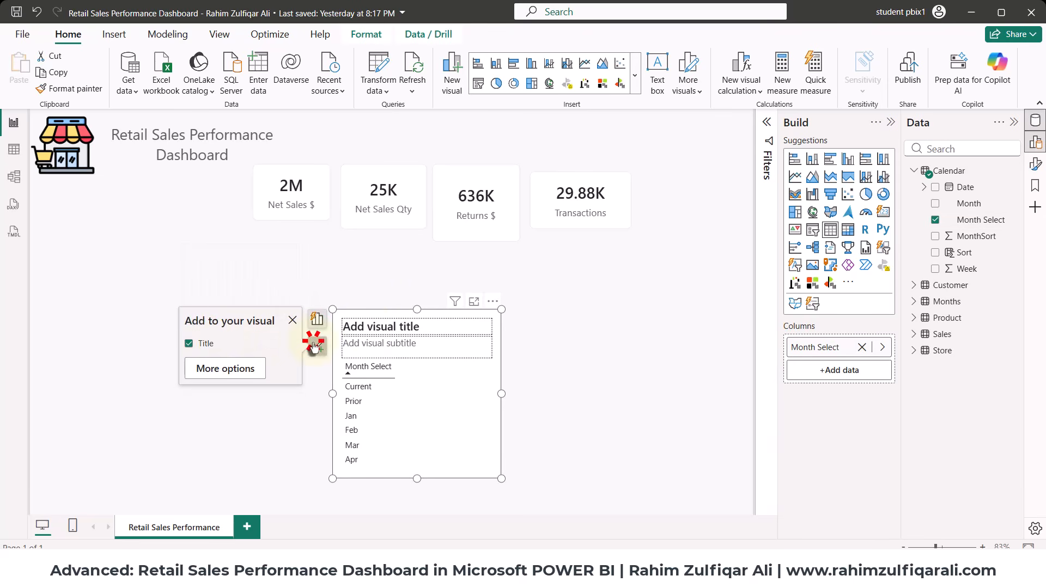
left_click(207, 344)
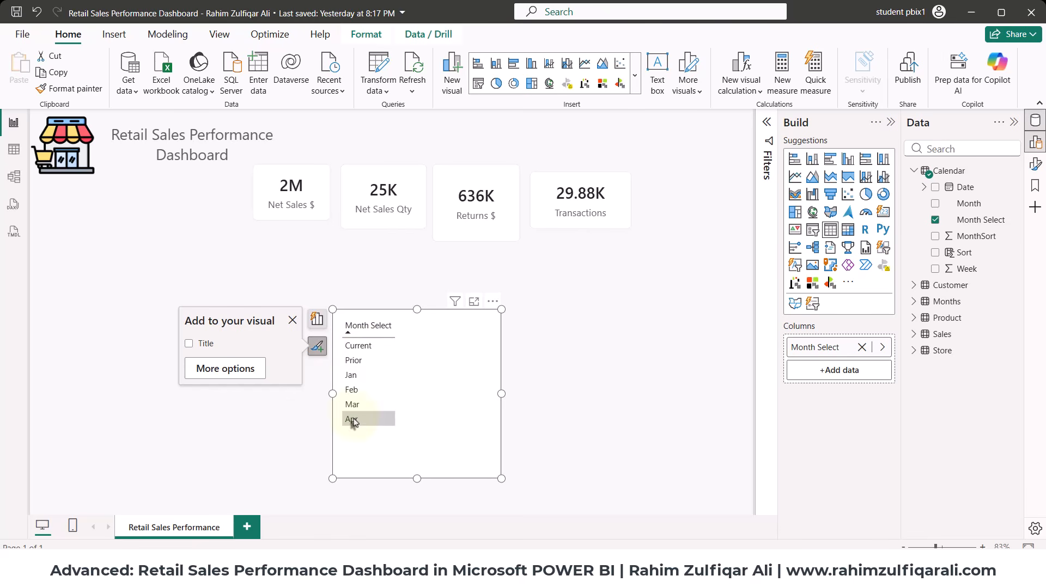
left_click(310, 323)
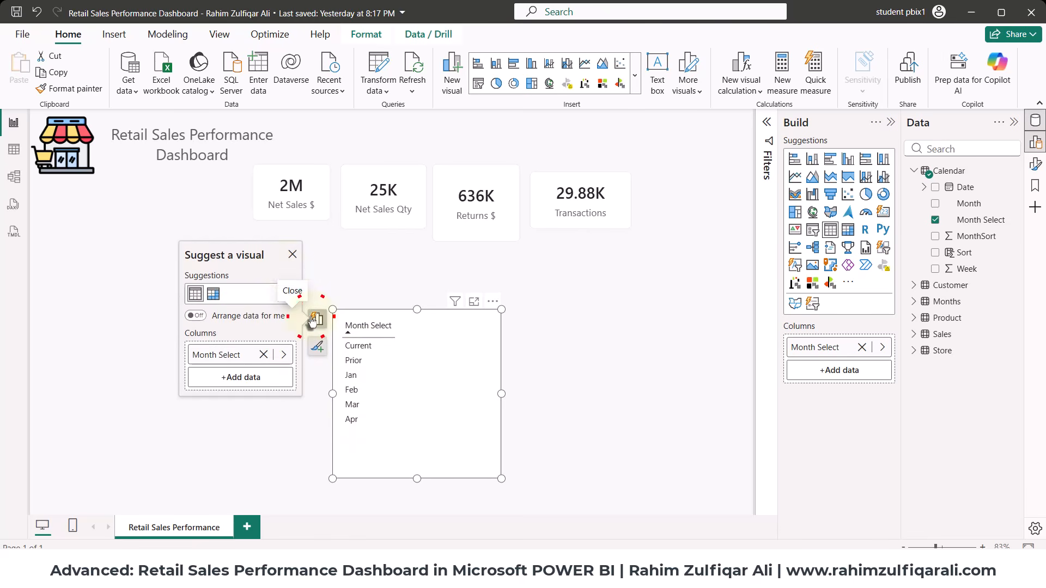
left_click(286, 294)
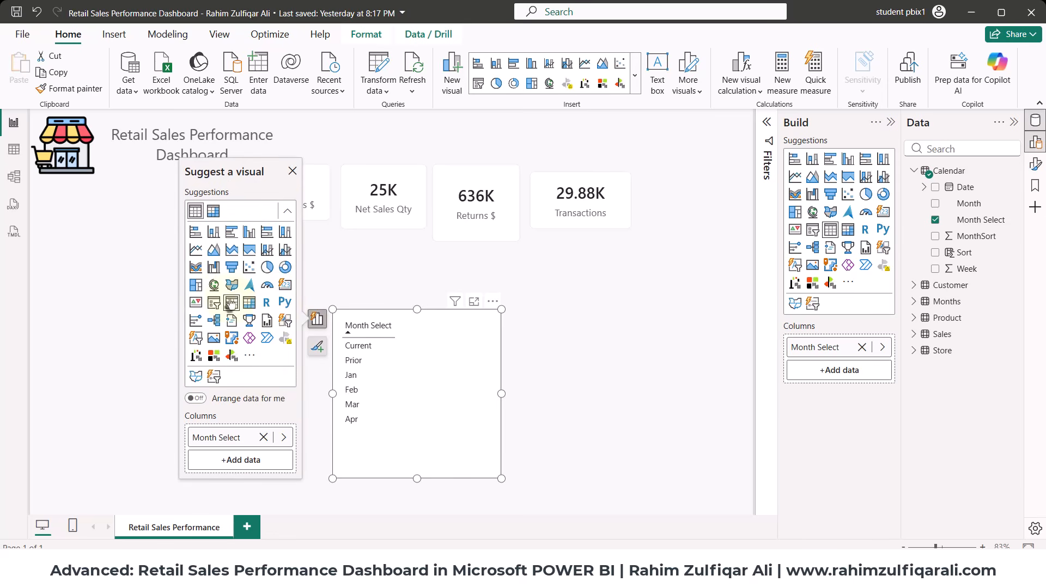
left_click(208, 303)
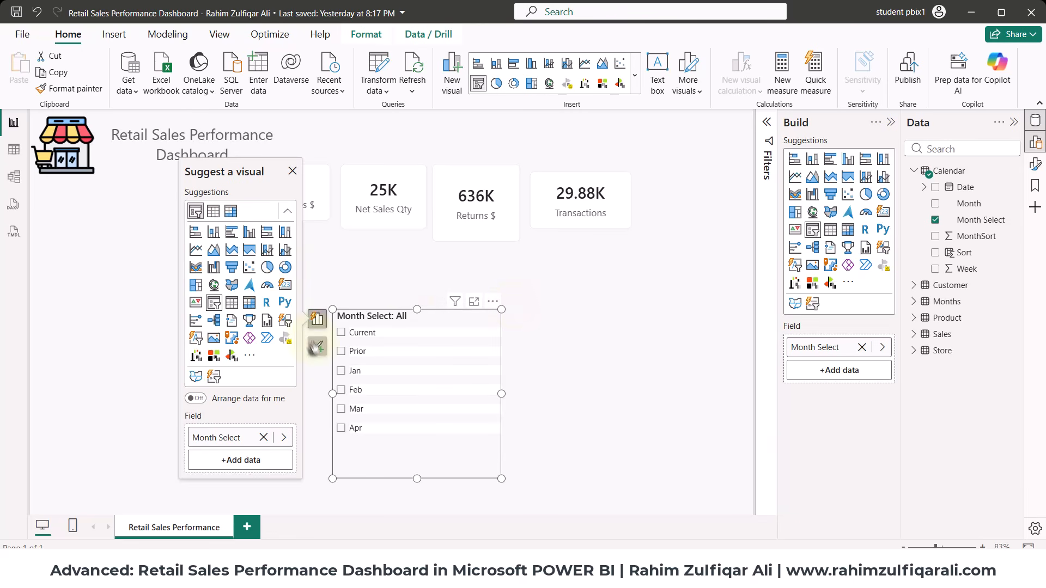
Set the Month Select slicer's style to Tile and enable its "Select all" option.
left_click(316, 345)
left_click(260, 377)
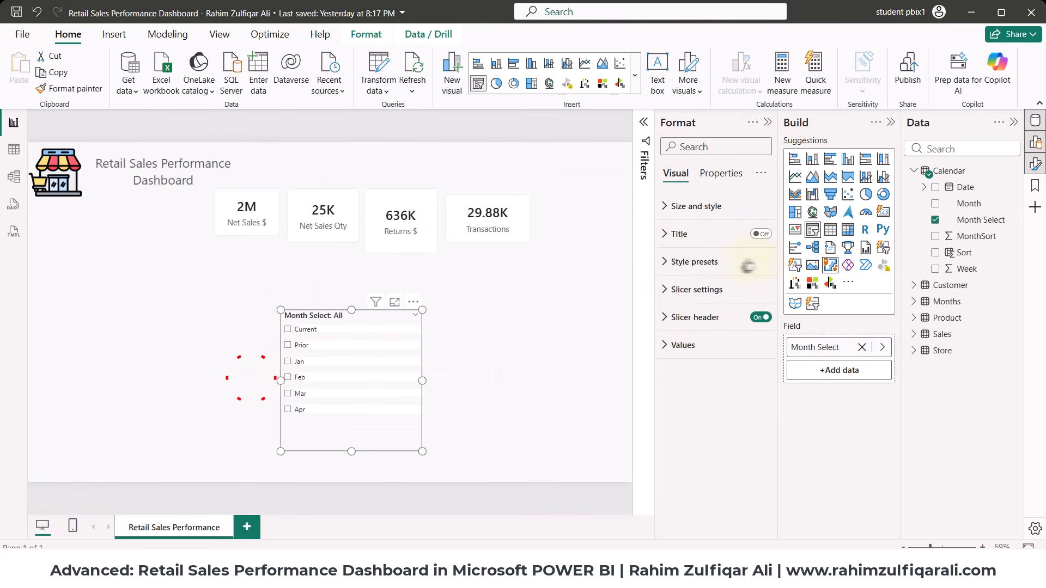
left_click(696, 284)
left_click(691, 355)
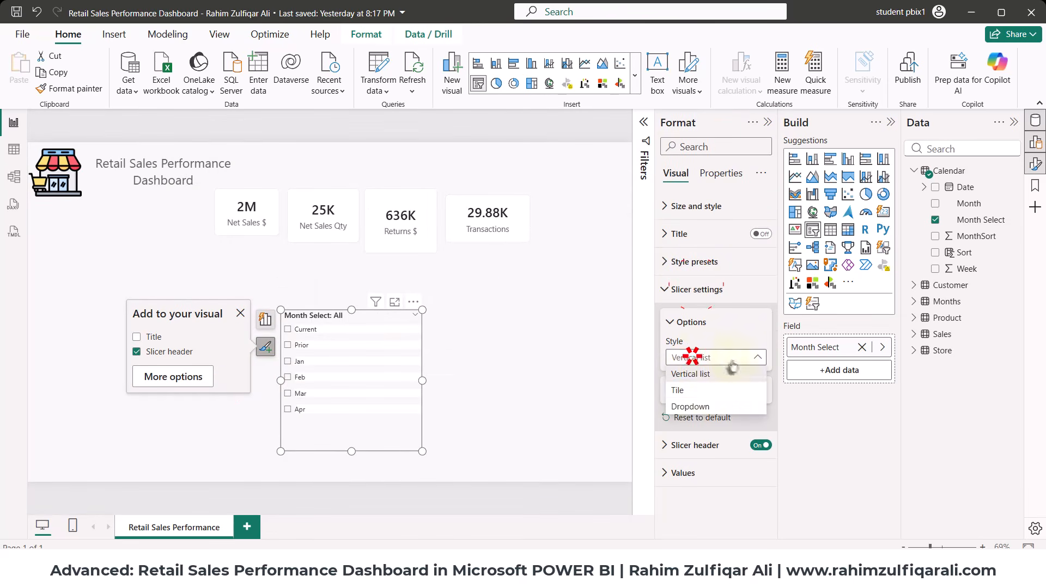
left_click(708, 397)
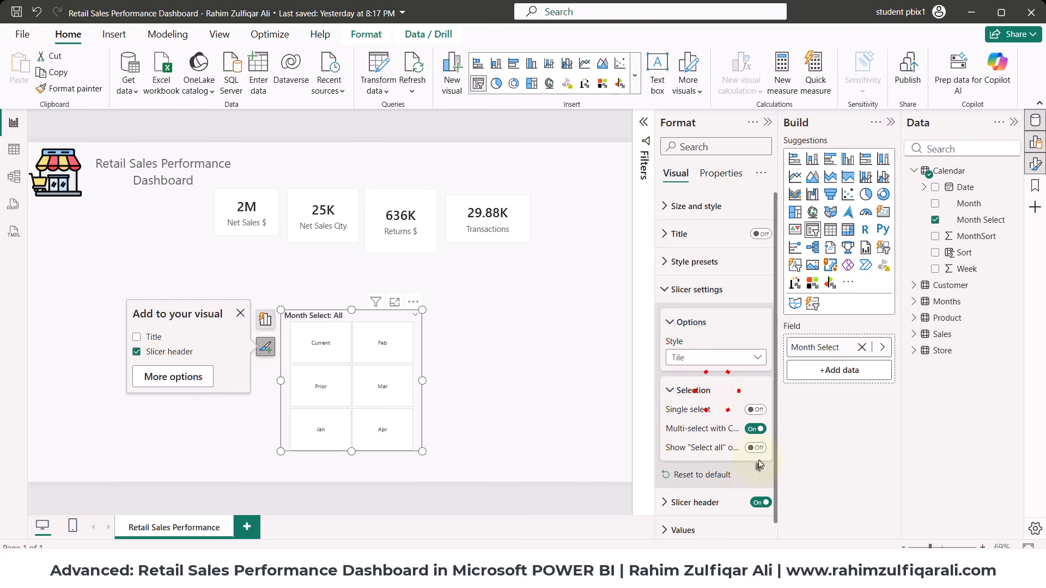
left_click(754, 448)
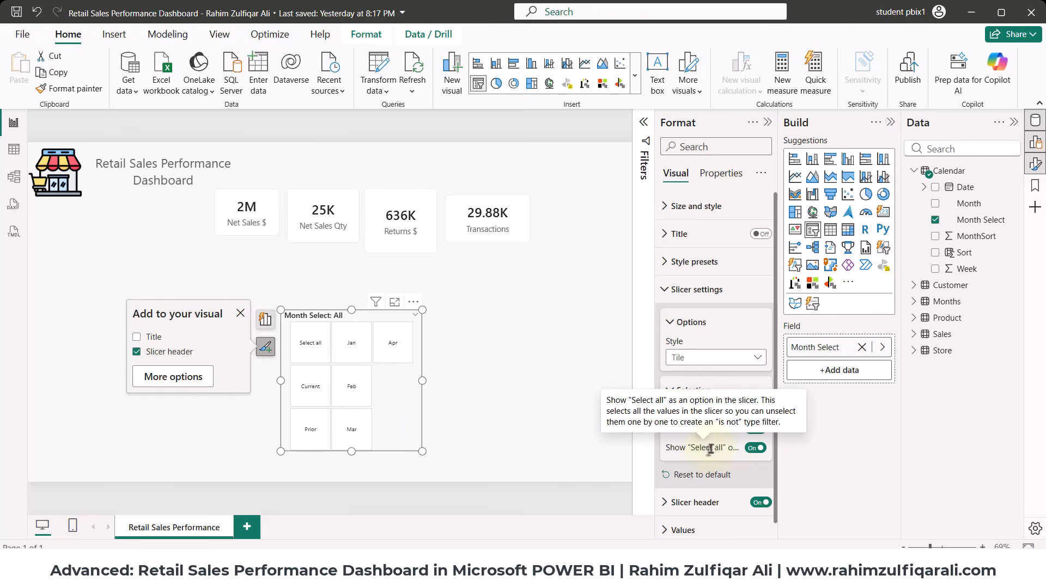
Arrange the Month Select slicer as a single row of tiles just below the KPI cards and turn off its slicer header.
left_click_drag(422, 451, 561, 344)
left_click_drag(512, 314, 474, 265)
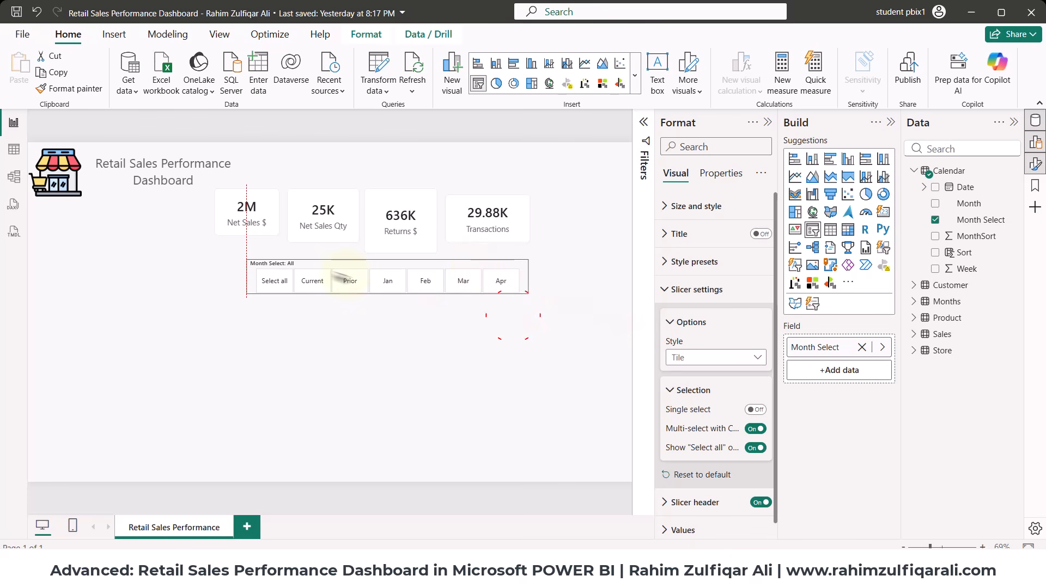
left_click(715, 293)
left_click(758, 317)
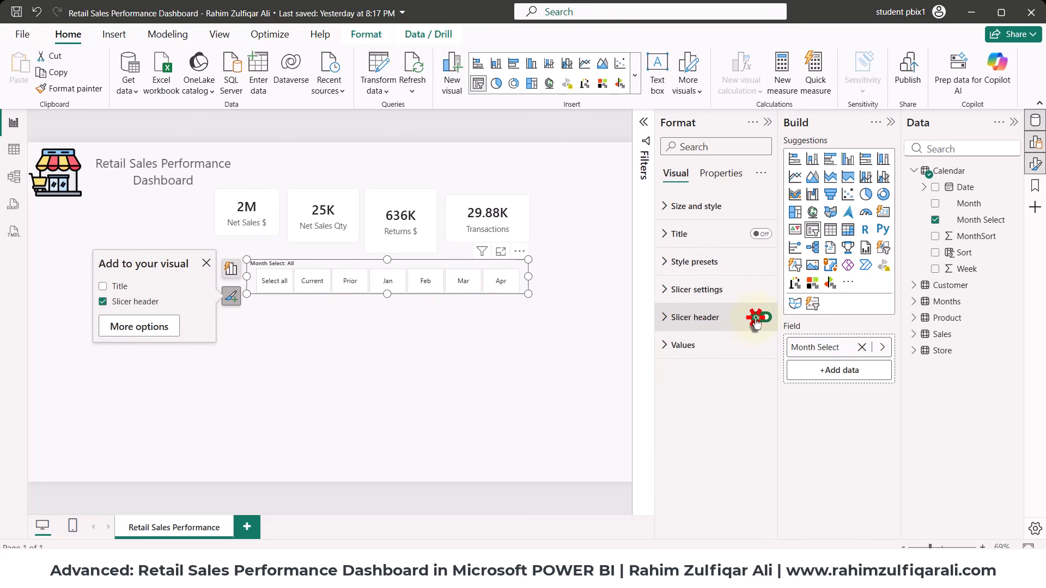
left_click_drag(527, 295, 546, 308)
left_click(594, 331)
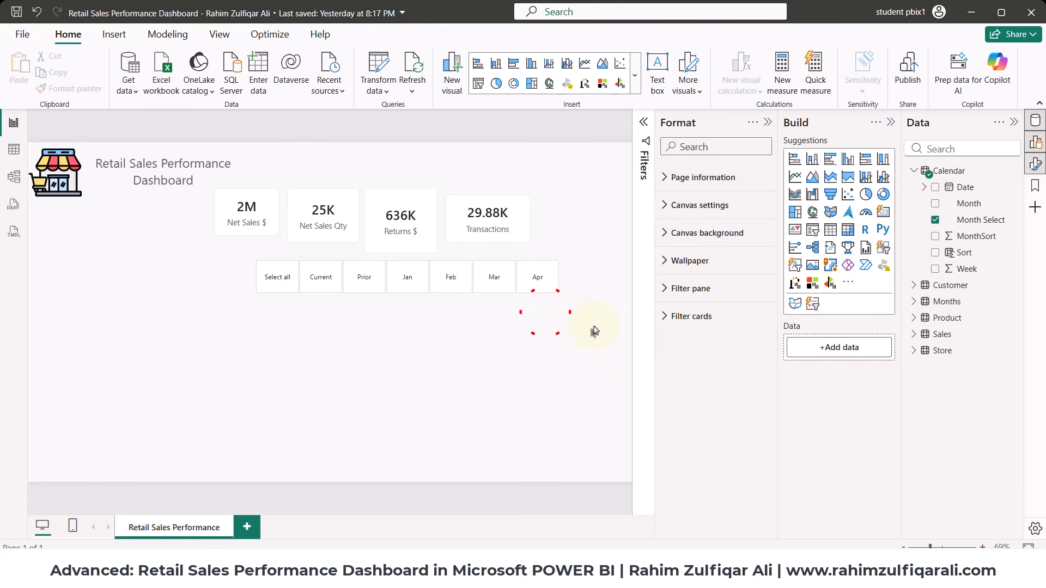
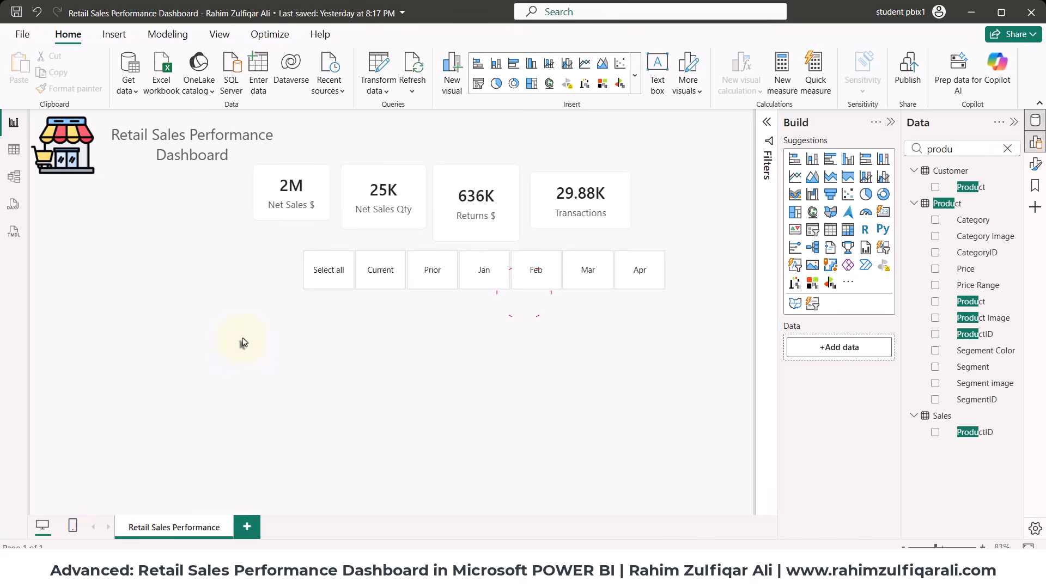
Clear the field search, insert a new treemap visual in the empty area below the slicer, and make it taller.
left_click(188, 300)
left_click(1007, 148)
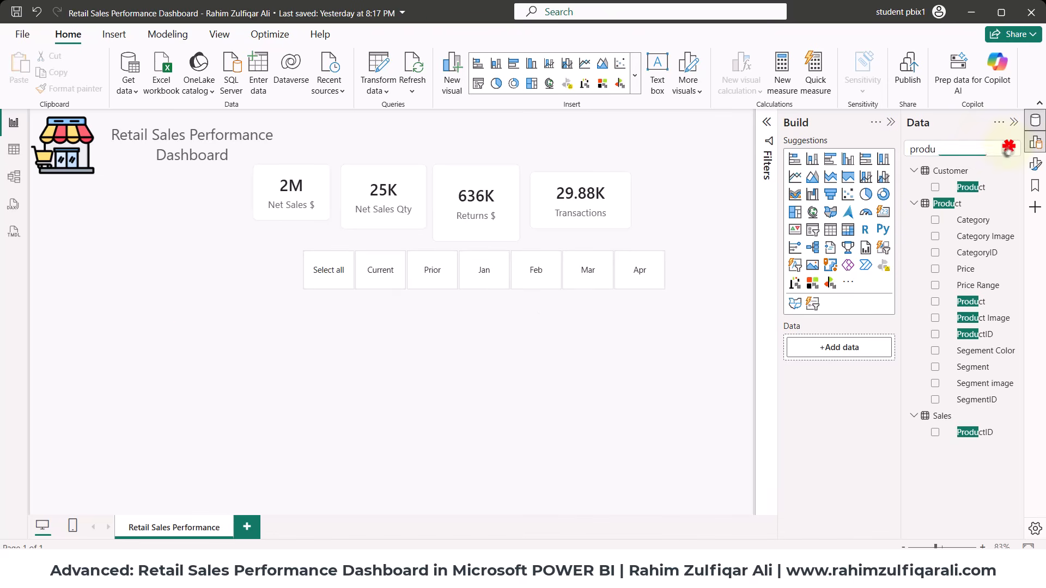
right_click(134, 325)
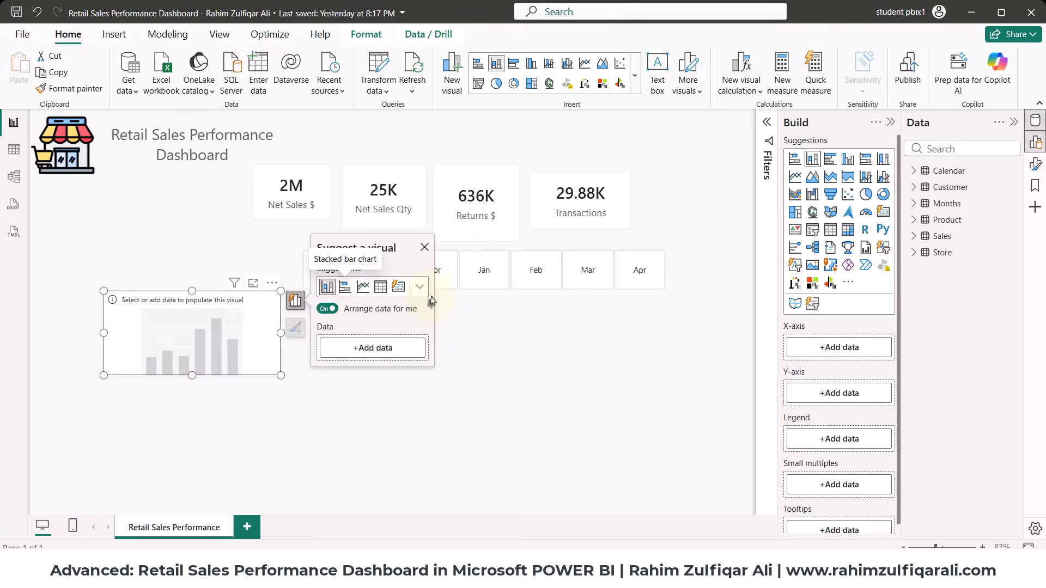
left_click(420, 289)
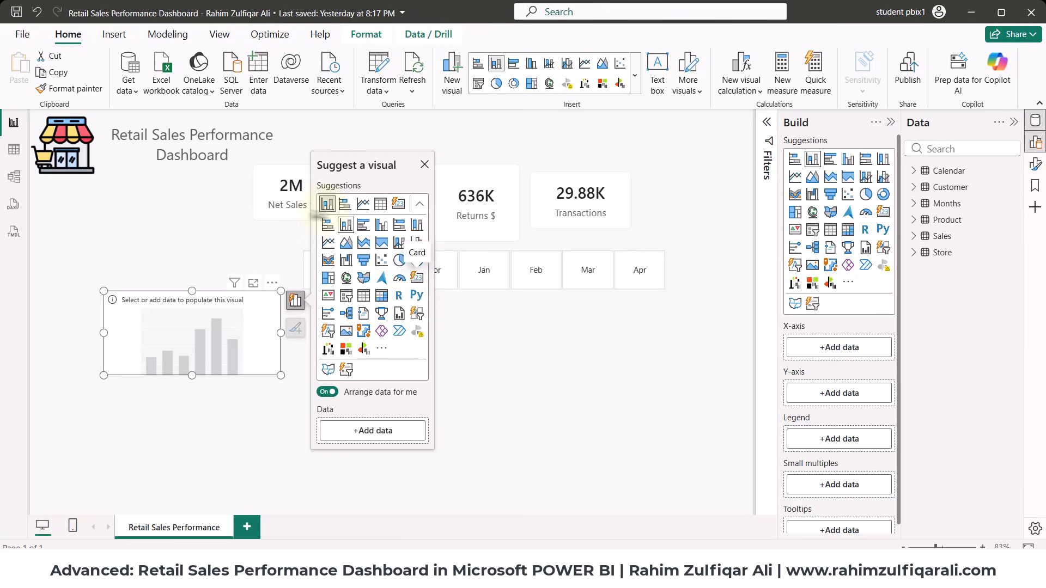
left_click(329, 280)
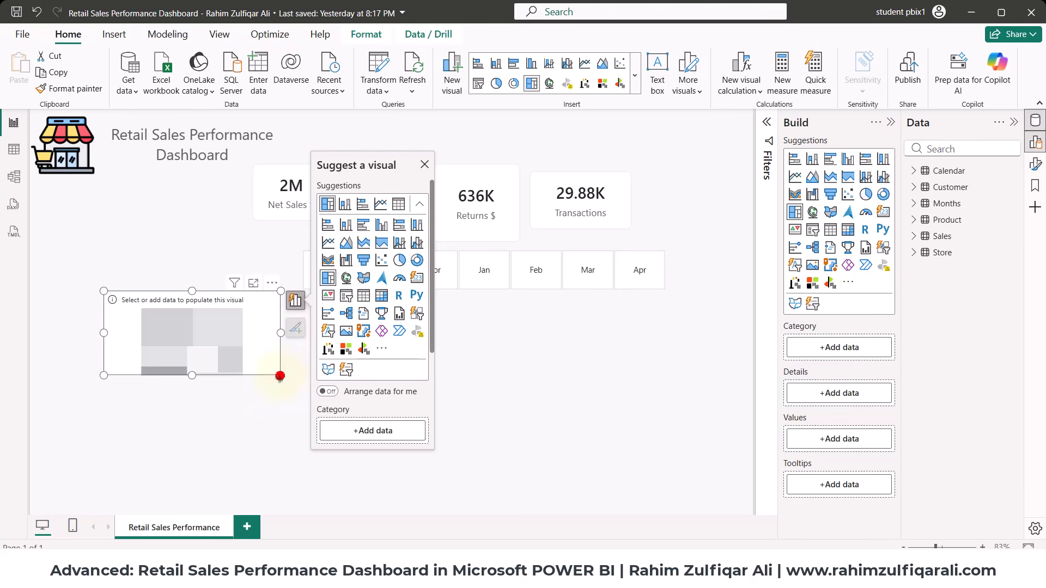
left_click_drag(280, 376, 282, 442)
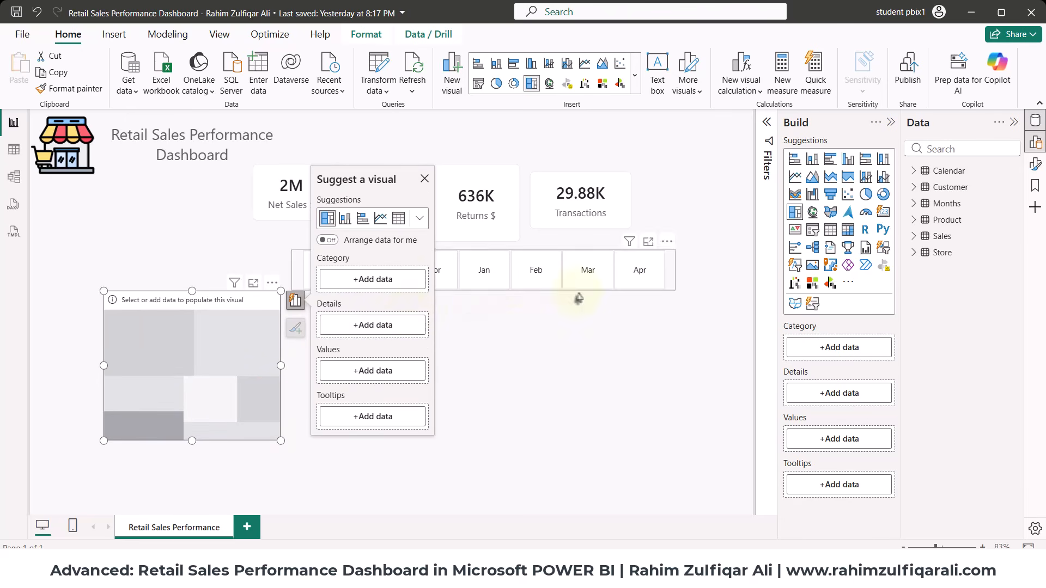
Add the Customer table's Segment and Product fields to the treemap's Category, in that order.
left_click(372, 278)
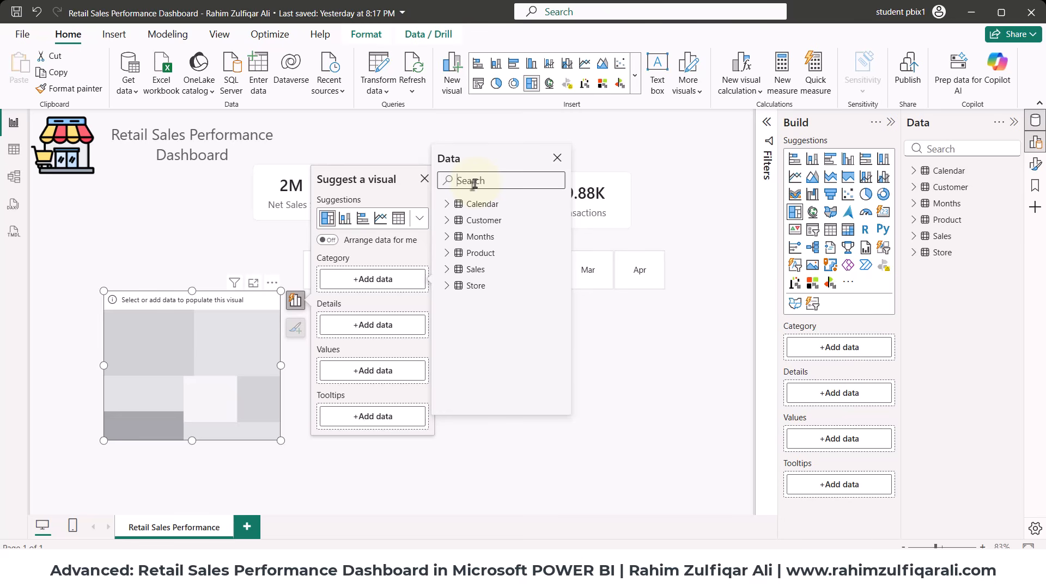
type("seg")
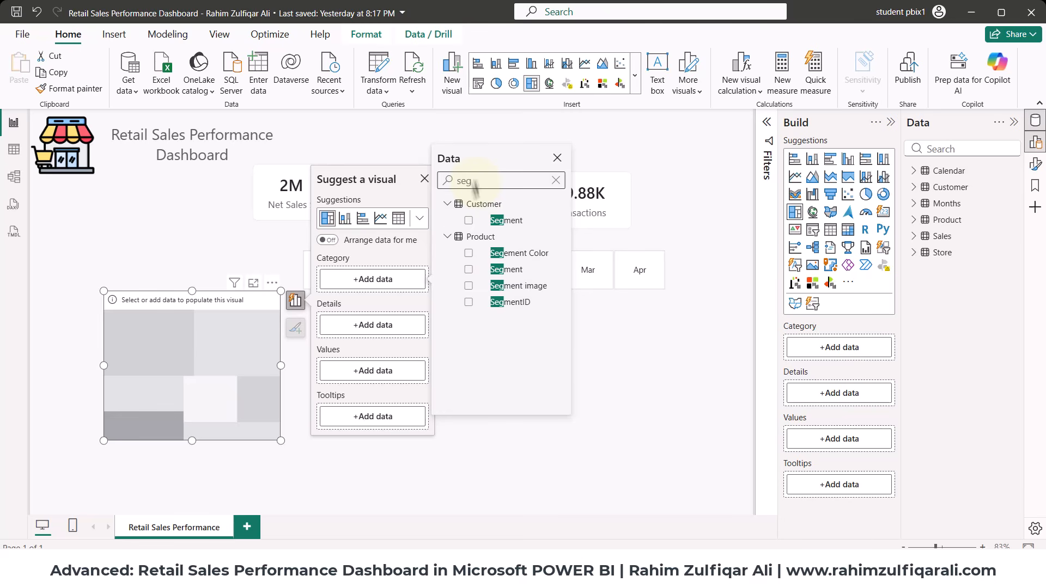
left_click(468, 221)
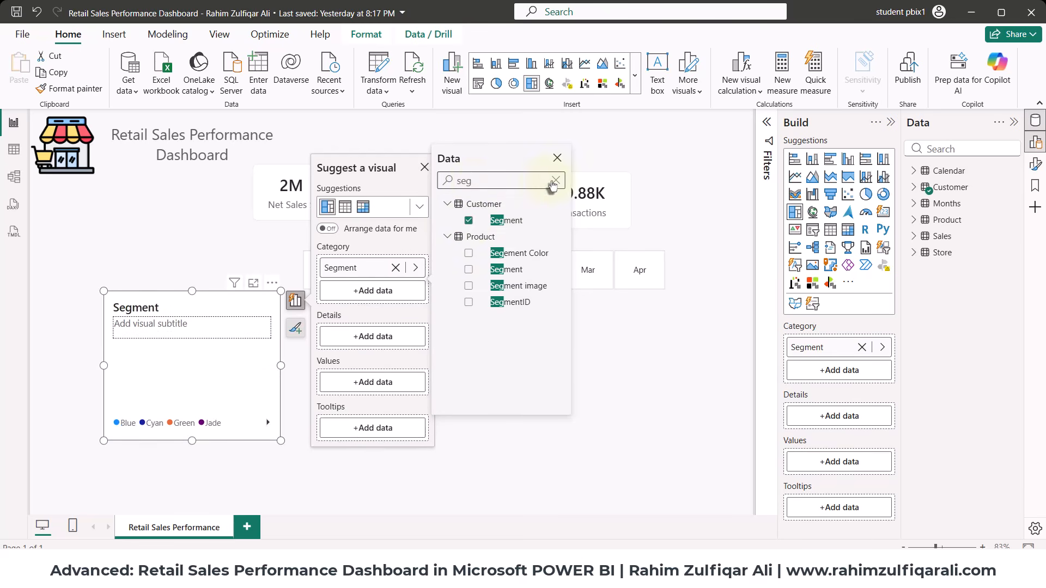
left_click(556, 180)
type("prod")
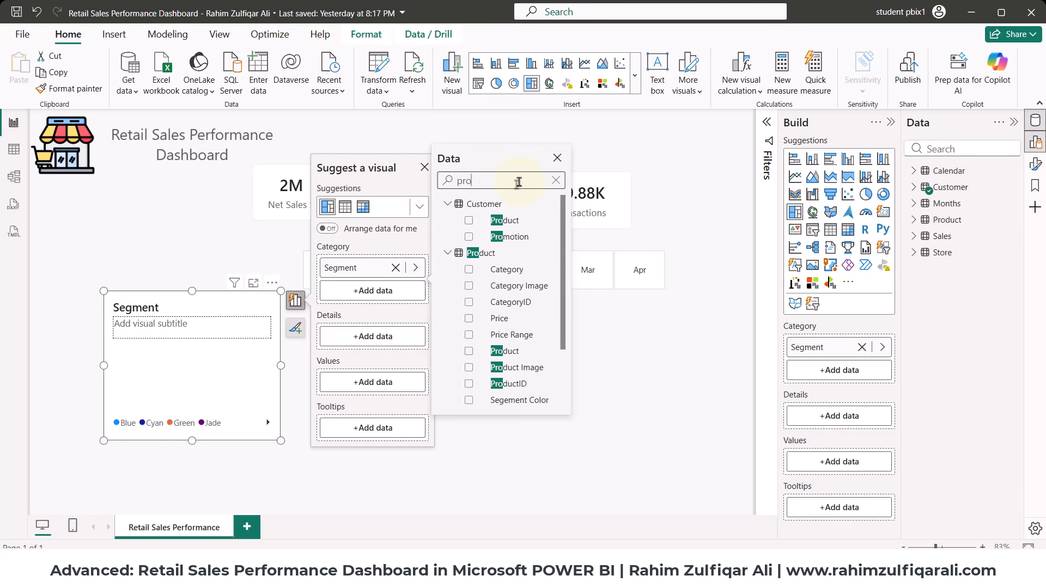
left_click(468, 220)
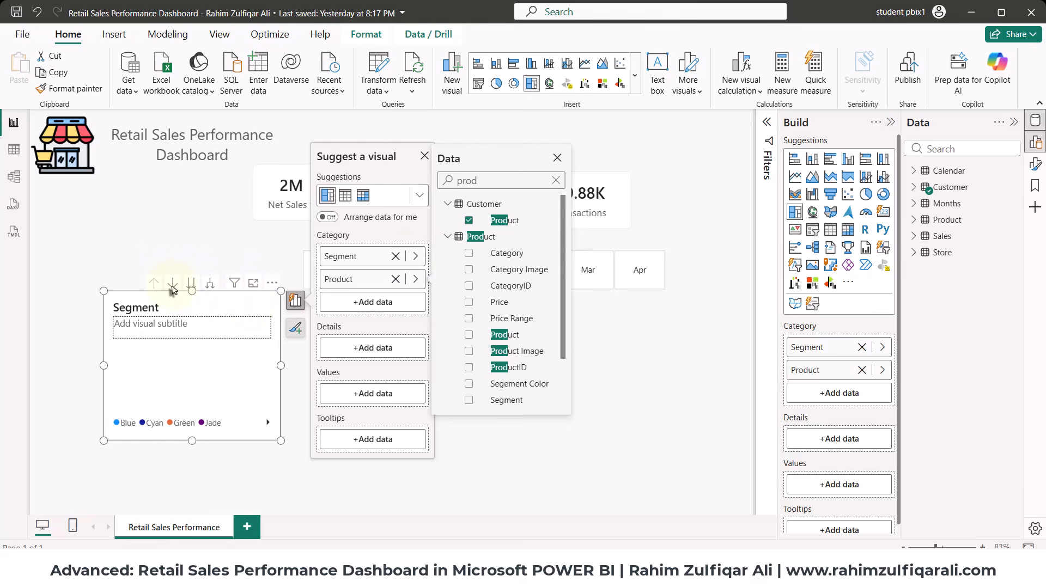
Add the Net Sales $ measure to the treemap's Values and enlarge the visual in width and height.
left_click(362, 393)
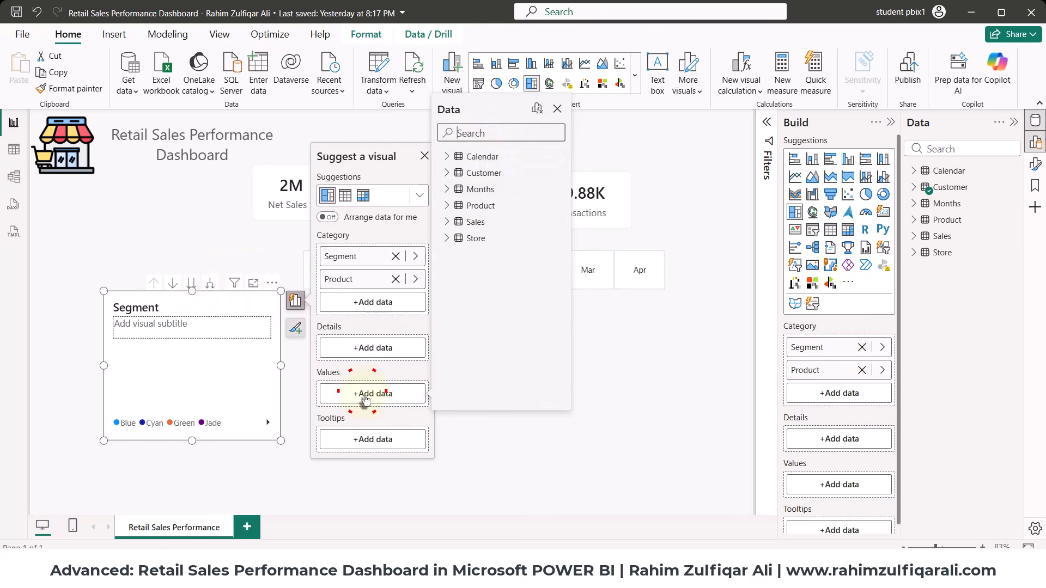
left_click(480, 133)
type("net")
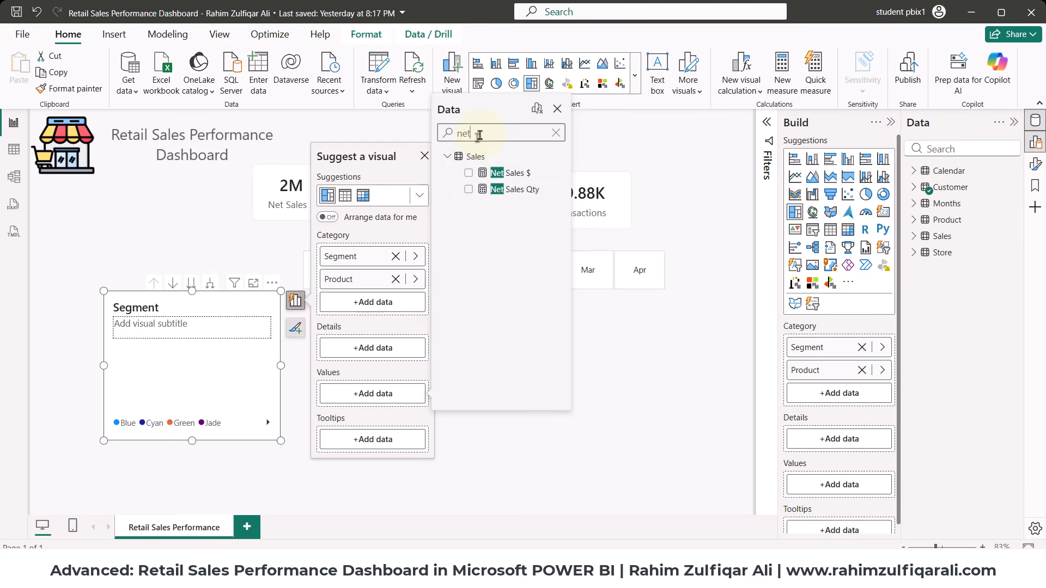
left_click(466, 175)
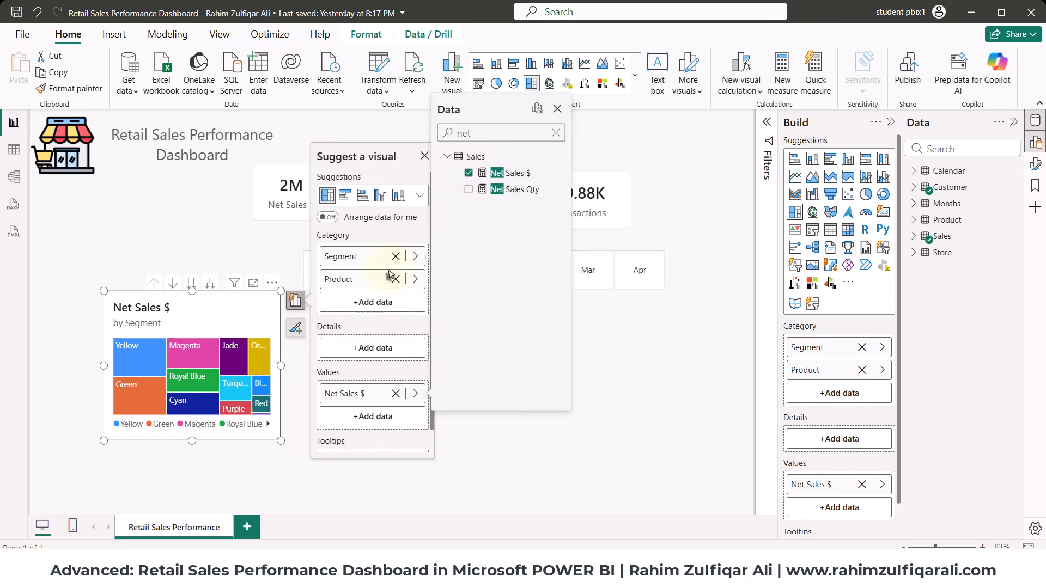
left_click_drag(280, 446, 367, 498)
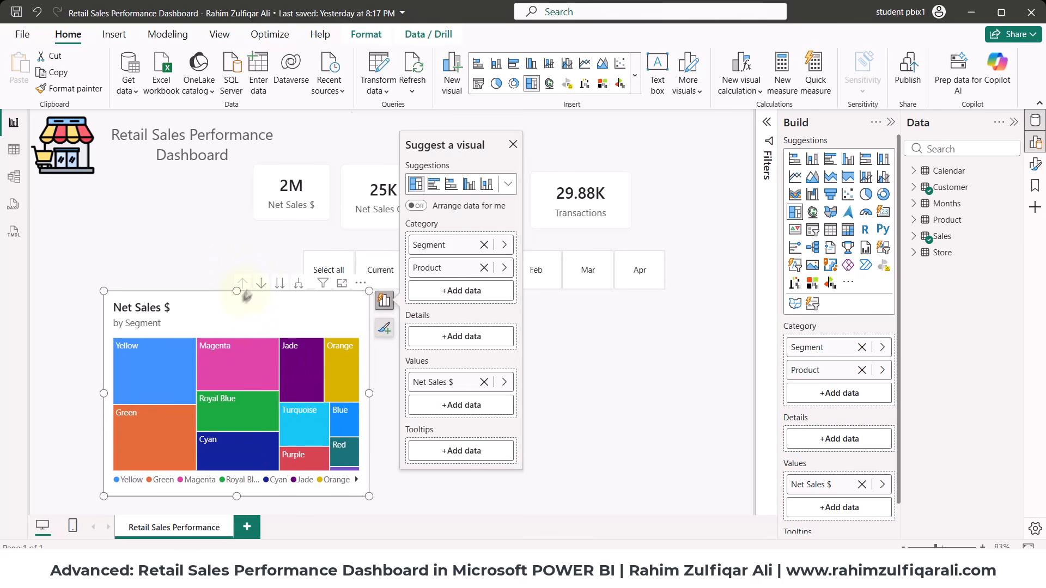
Check the treemap's hierarchy by drilling from Segment to Product and back up, and list the Customer table's fields.
left_click(261, 284)
left_click(261, 284)
left_click(281, 286)
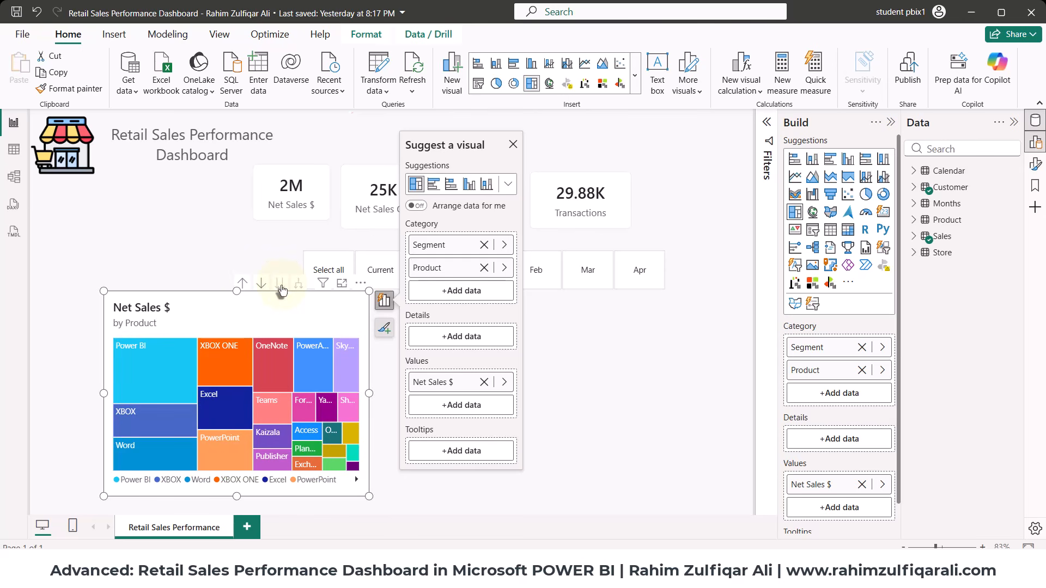
left_click(243, 284)
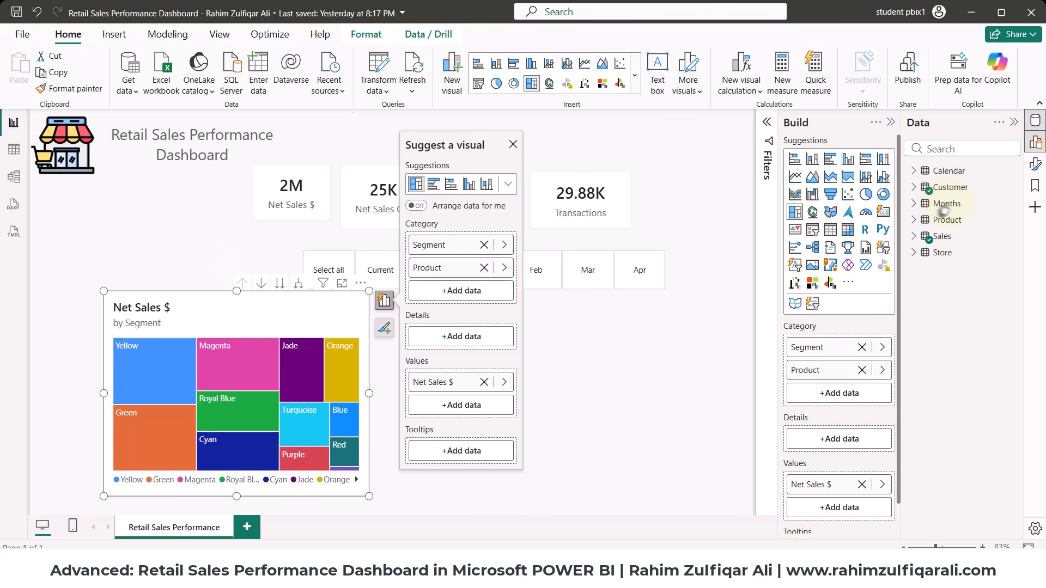
left_click(920, 191)
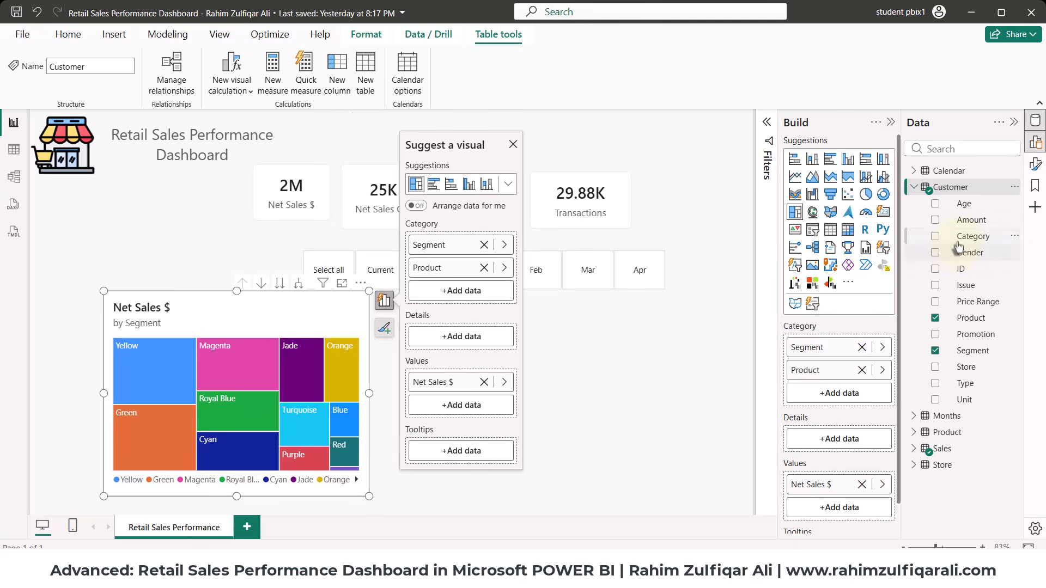
Add the Customer table's Category field above Segment in the treemap's Category and reduce the visual's width and height.
left_click_drag(958, 242, 464, 233)
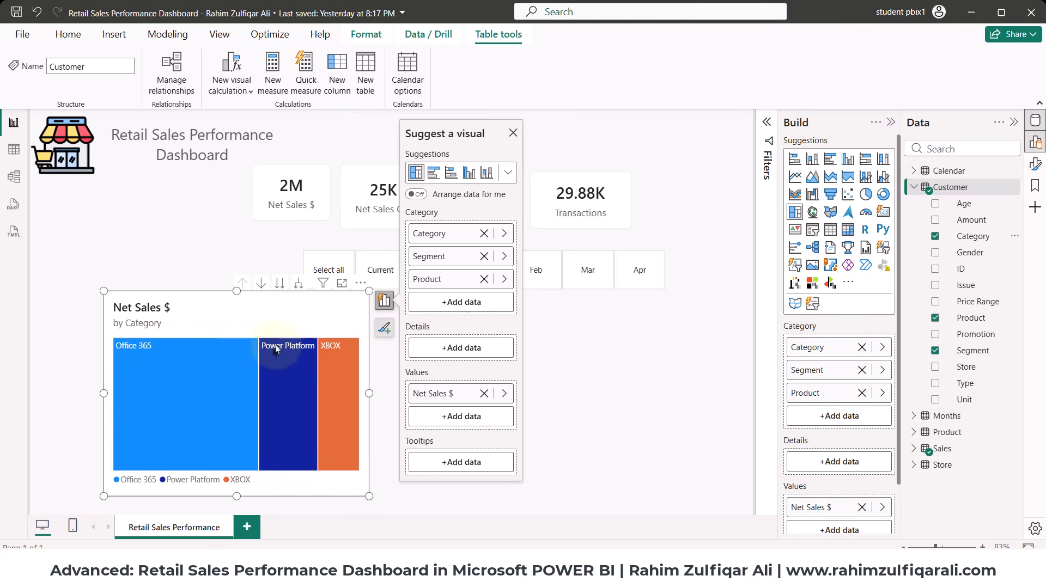
left_click_drag(368, 497, 307, 472)
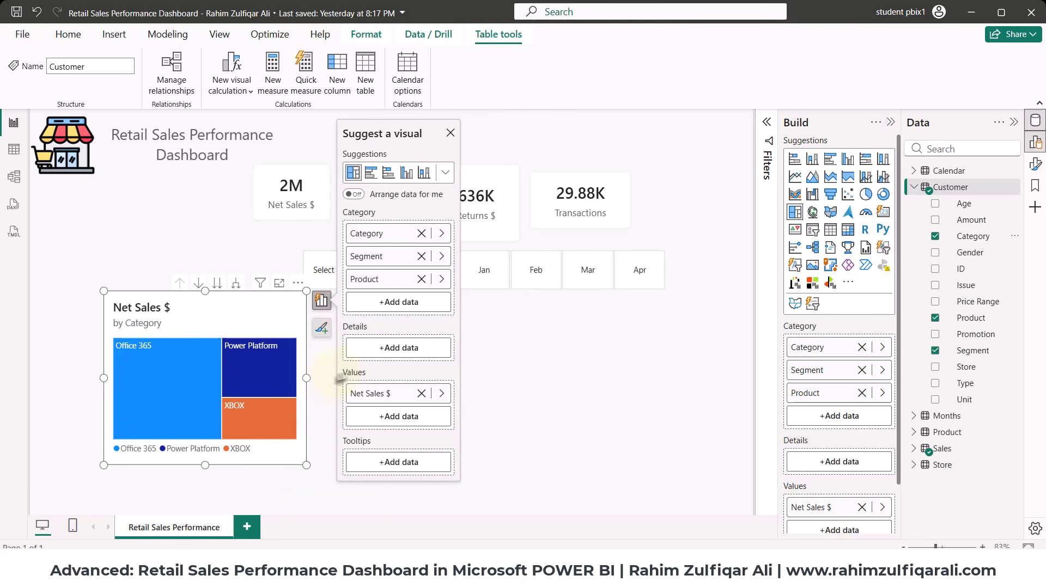
Turn on the treemap's data labels with display units in Millions and 1 decimal place, and shrink the visual slightly.
left_click(322, 327)
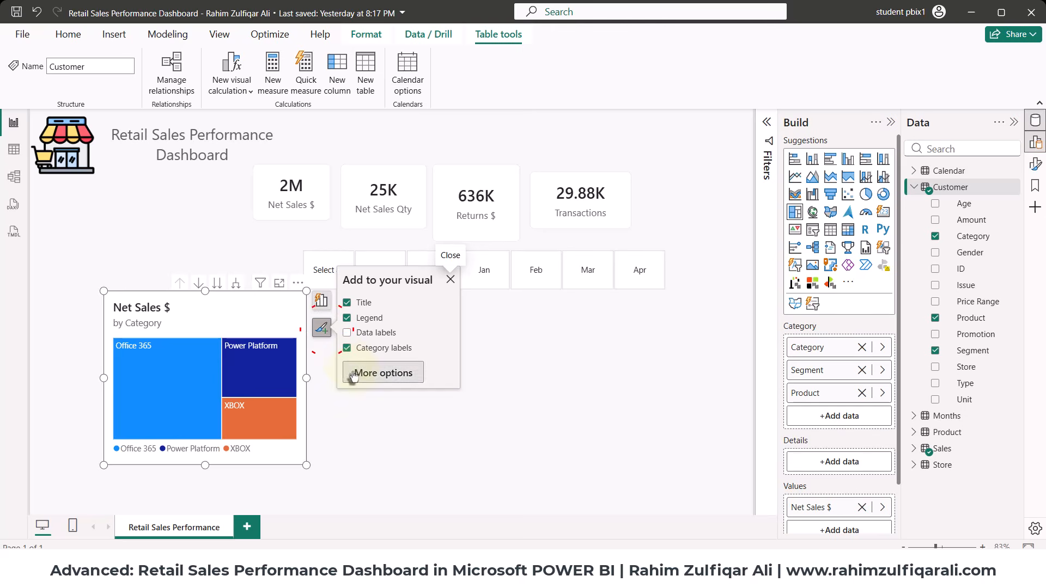
left_click(350, 372)
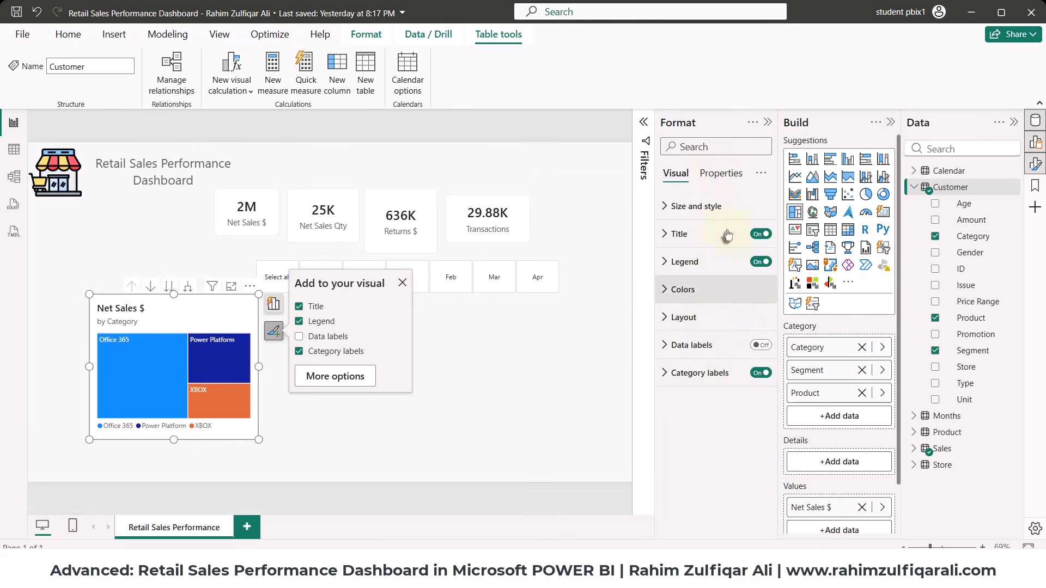
left_click(762, 346)
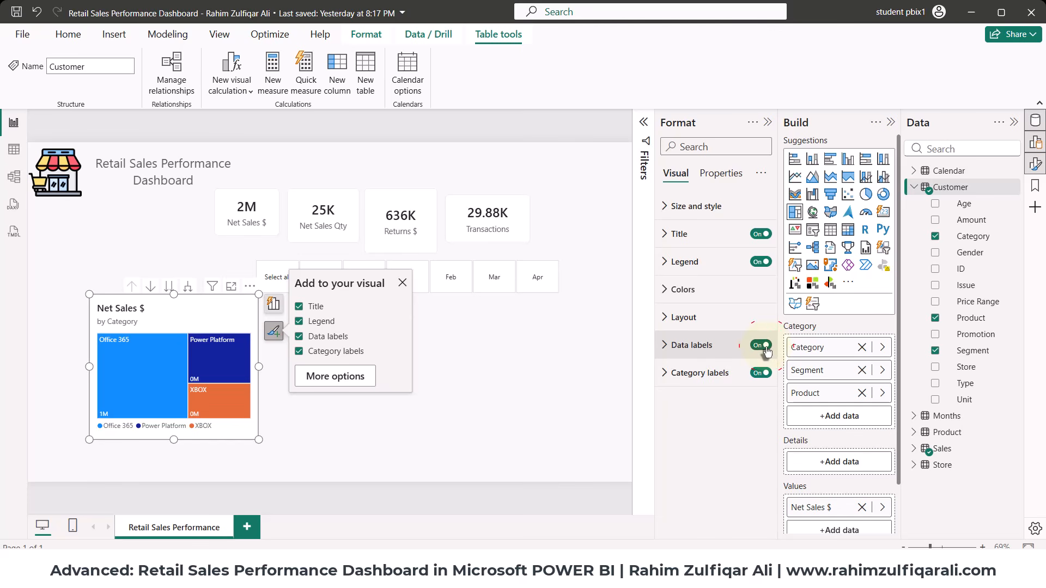
left_click(698, 347)
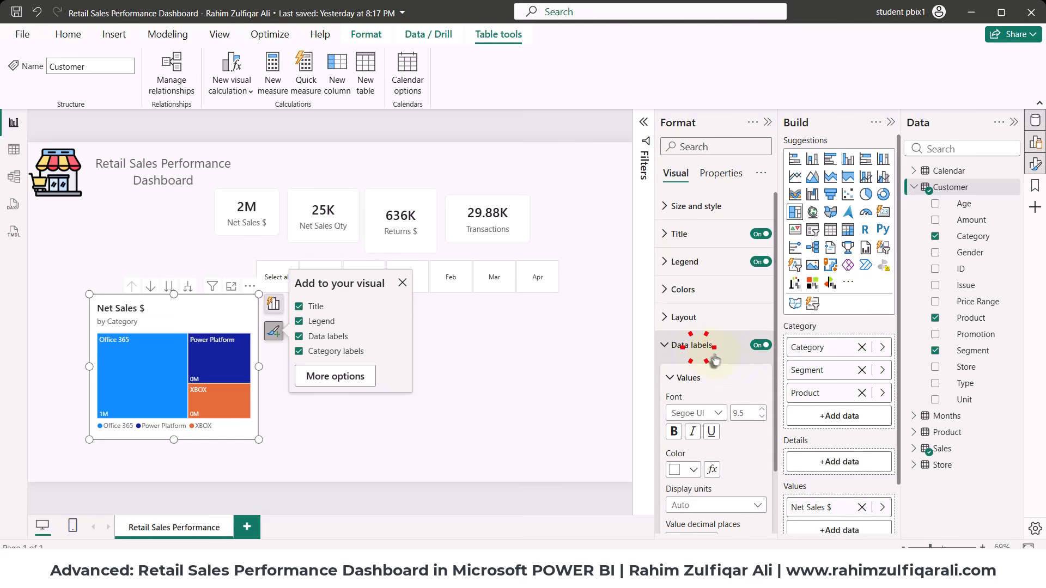
scroll(711, 463, "down", 3)
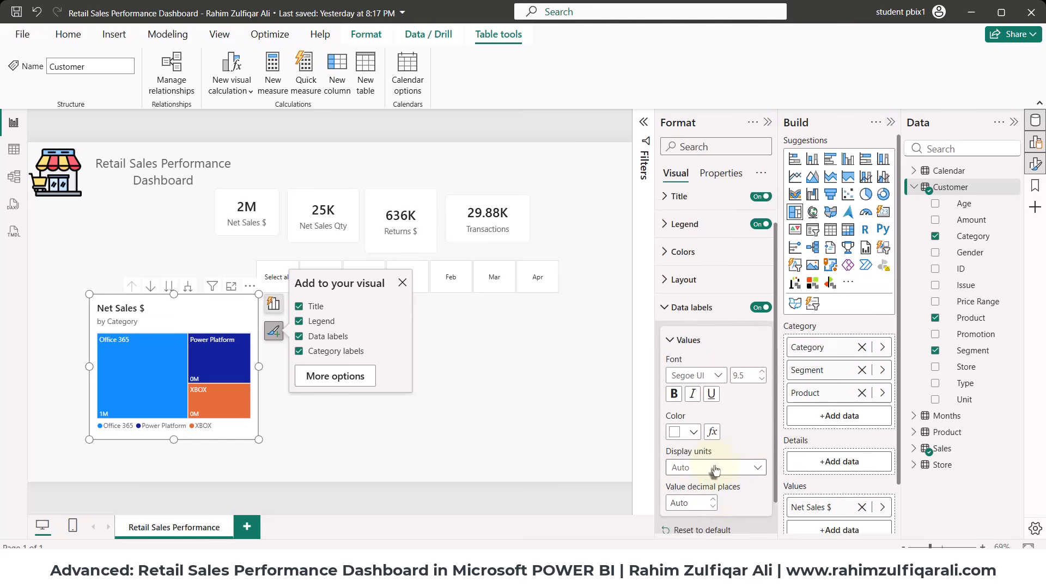
left_click(708, 431)
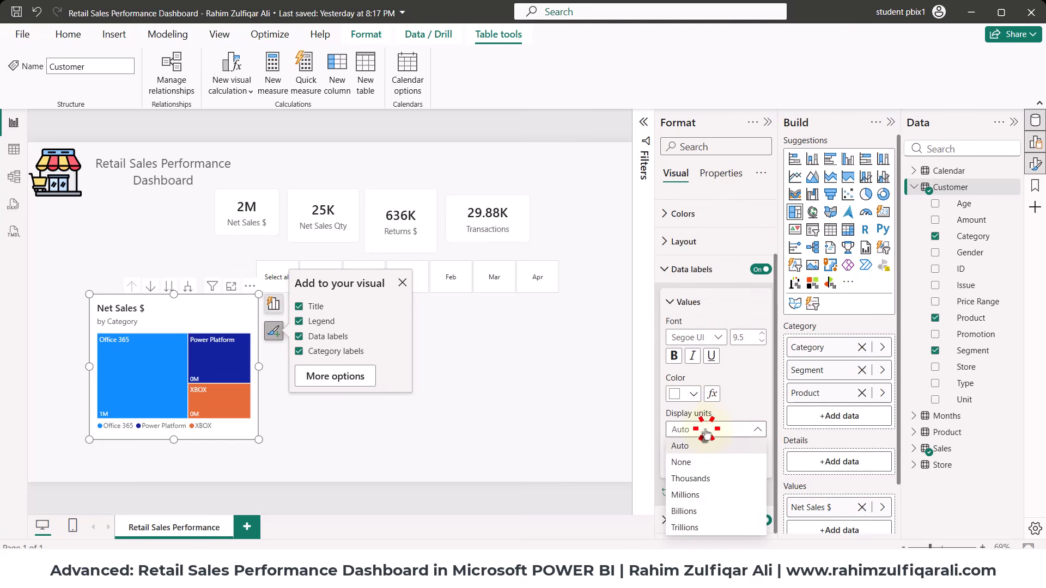
left_click(694, 502)
left_click(683, 465)
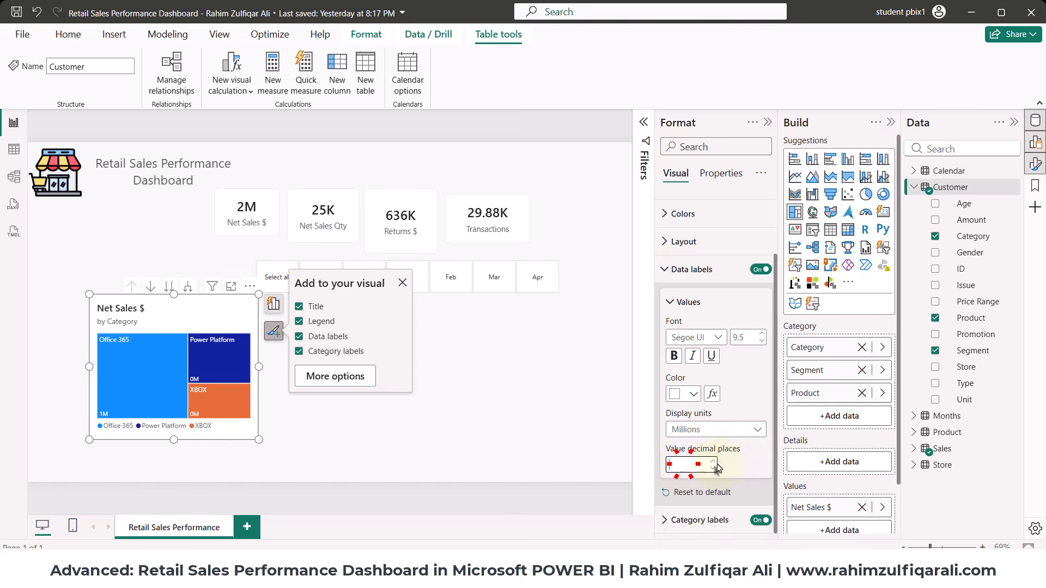
type("1")
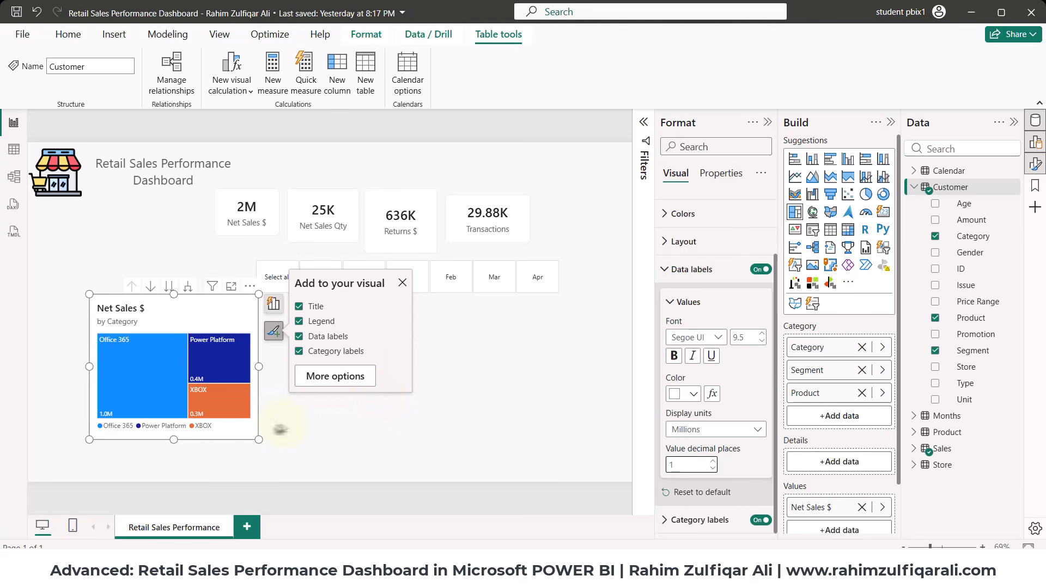
mouse_move(256, 440)
left_mouse_down()
mouse_move(256, 428)
mouse_move(254, 436)
left_mouse_up()
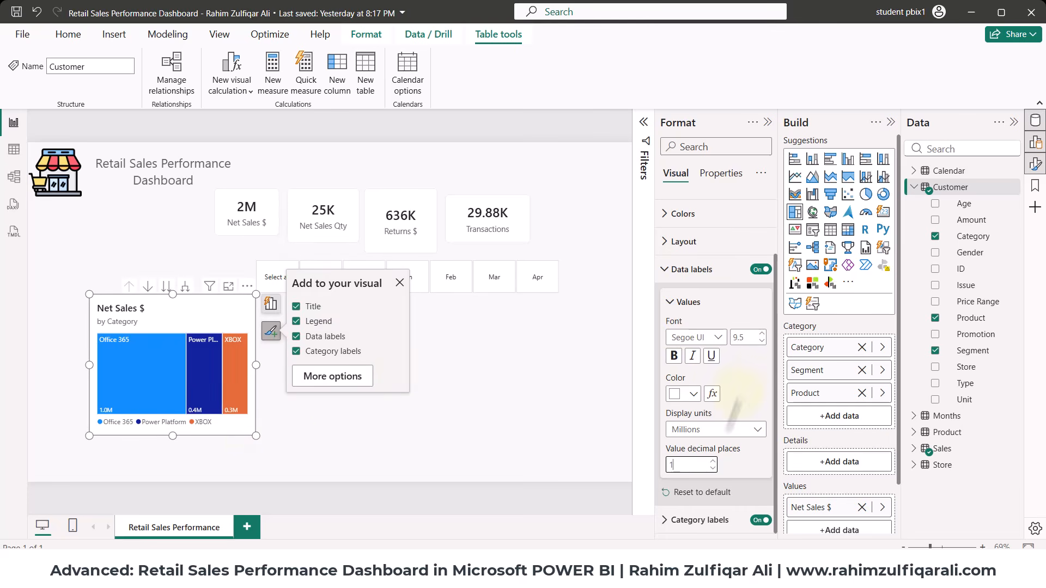
left_click(692, 269)
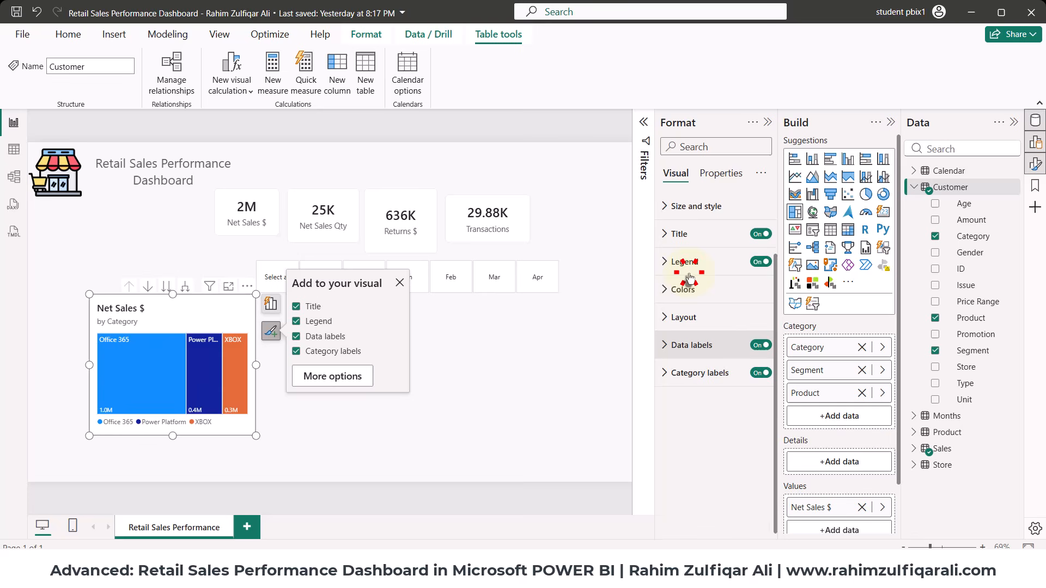
Set the treemap's XBOX color to light blue and make the visual slightly narrower and taller.
left_click(702, 296)
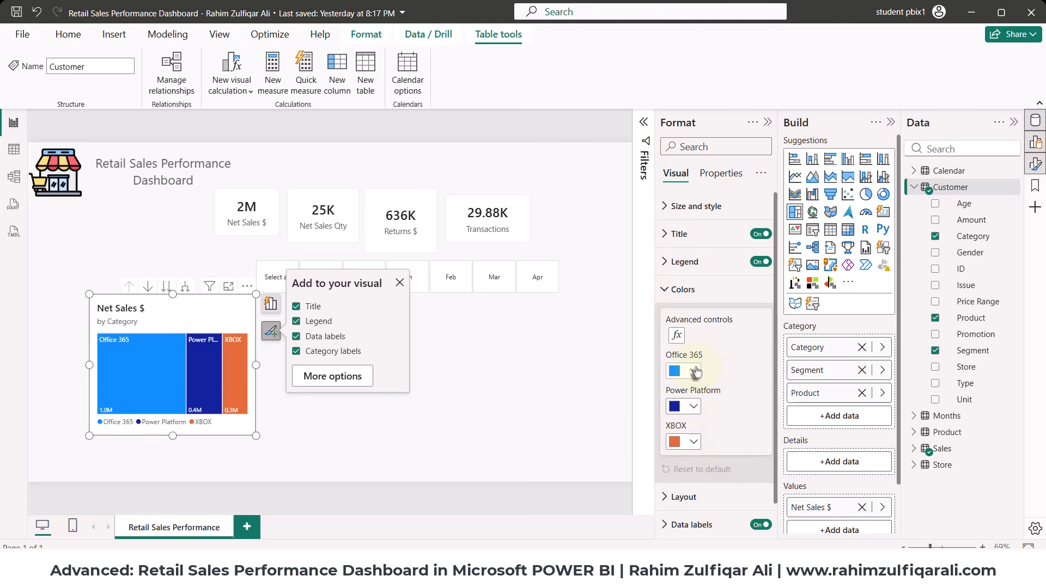
left_click(690, 442)
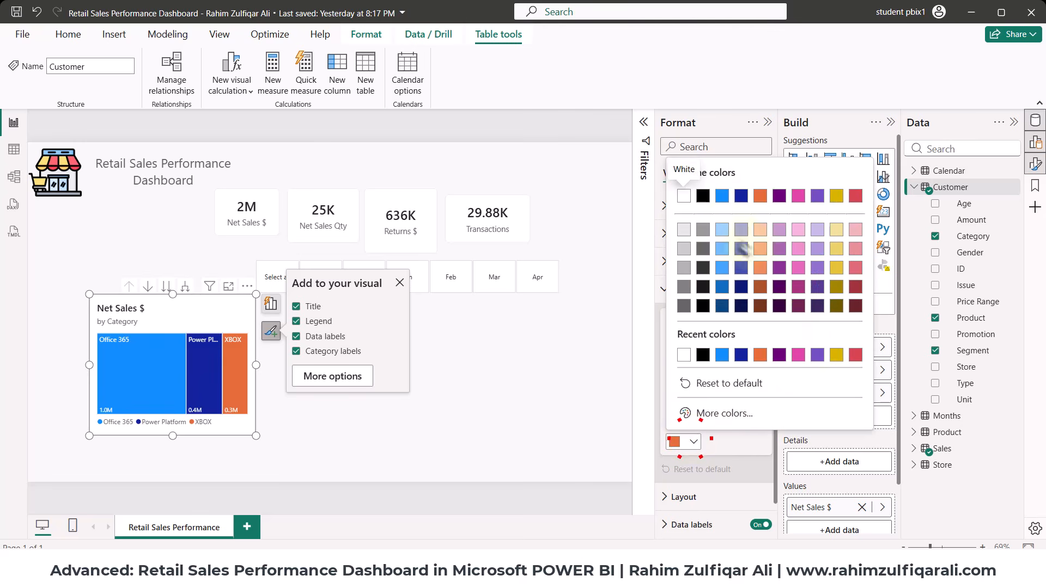
left_click(725, 225)
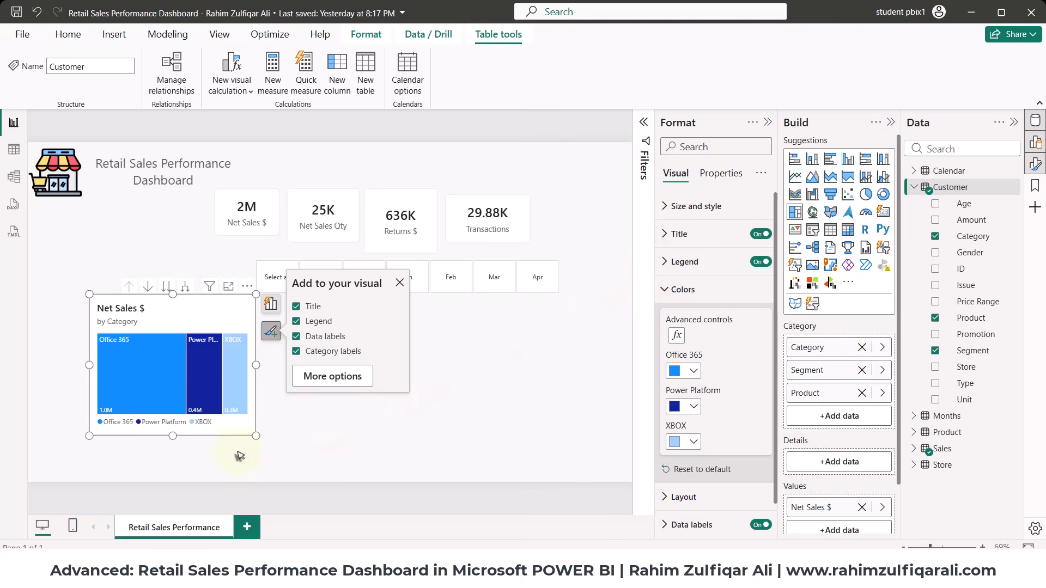
left_click_drag(247, 464, 246, 461)
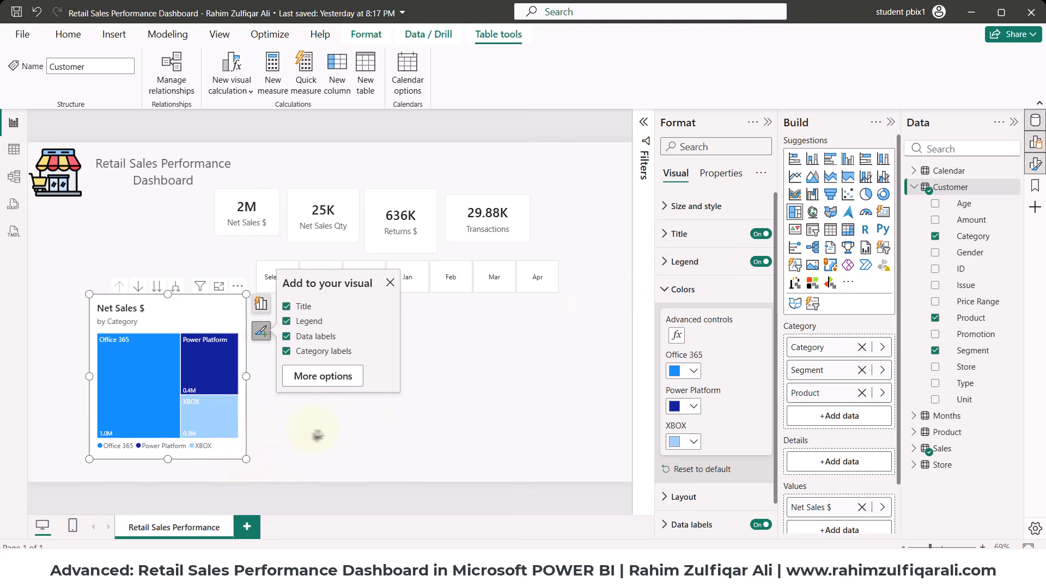
left_click(471, 428)
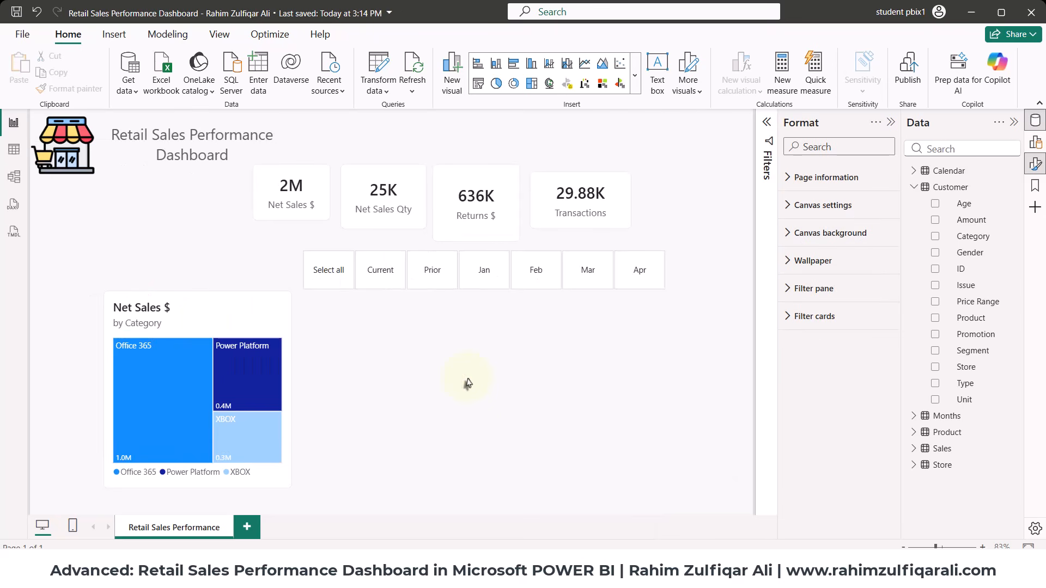
Start a new Fields parameter and name it Sales Metric.
left_click(467, 381)
left_click(165, 36)
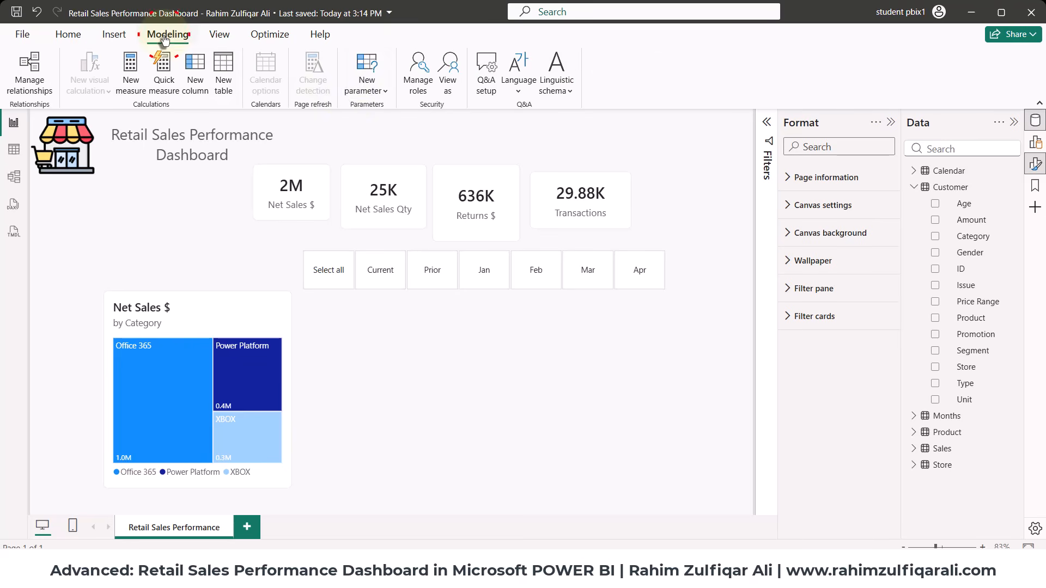
left_click(358, 97)
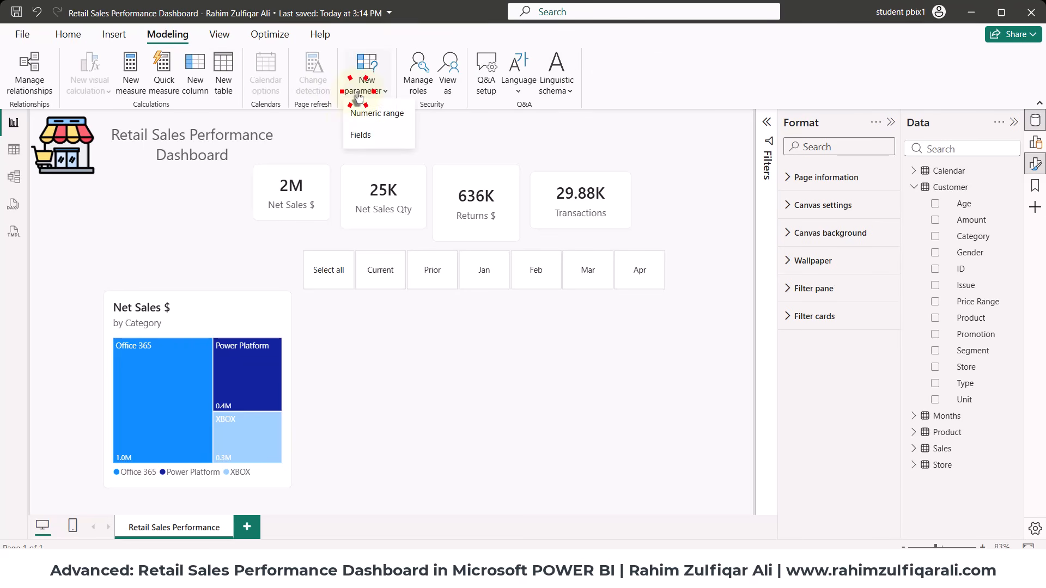
left_click(362, 135)
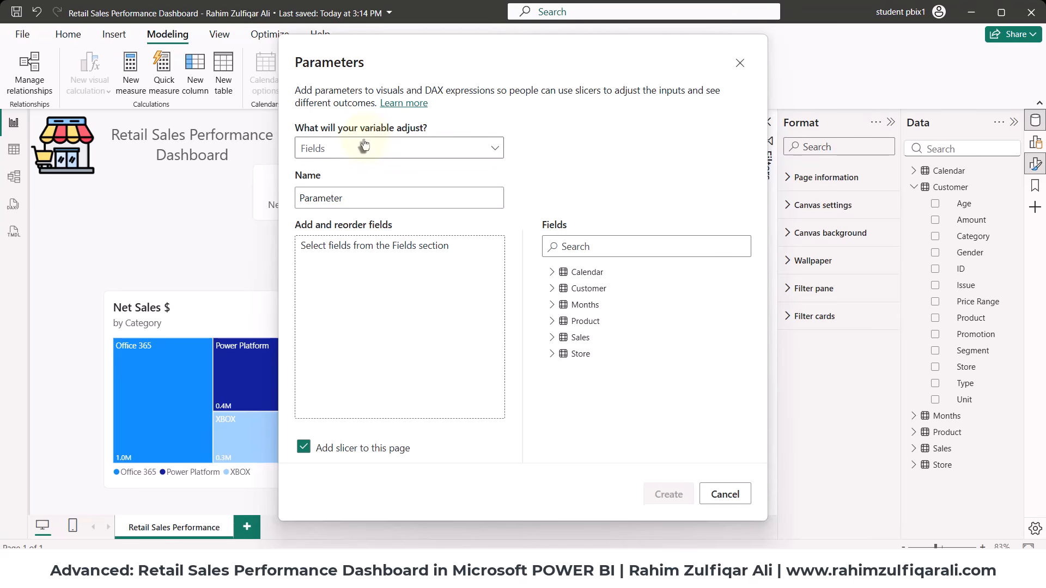
double_click(344, 198)
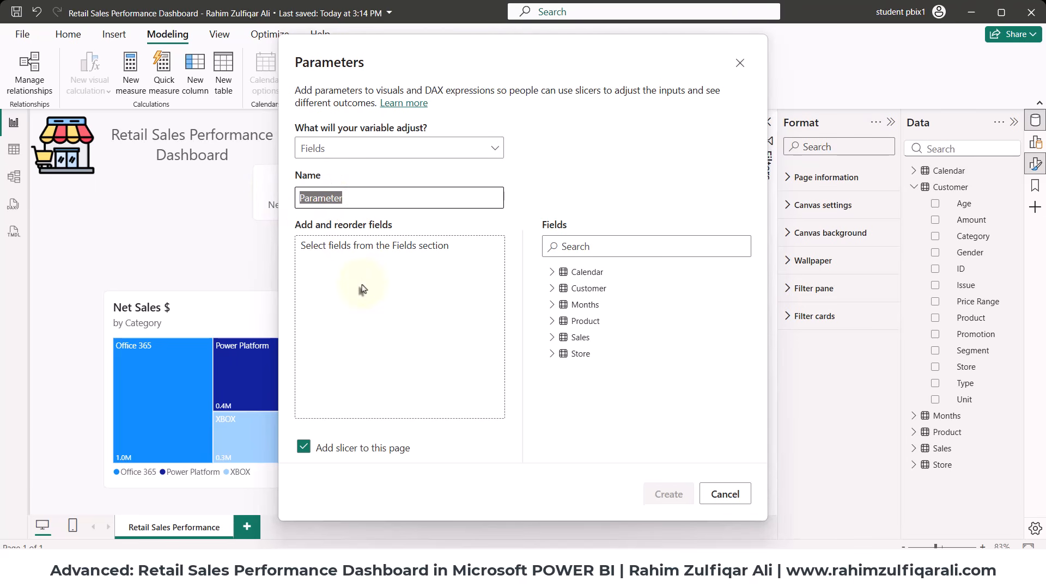
type("Sales Metric")
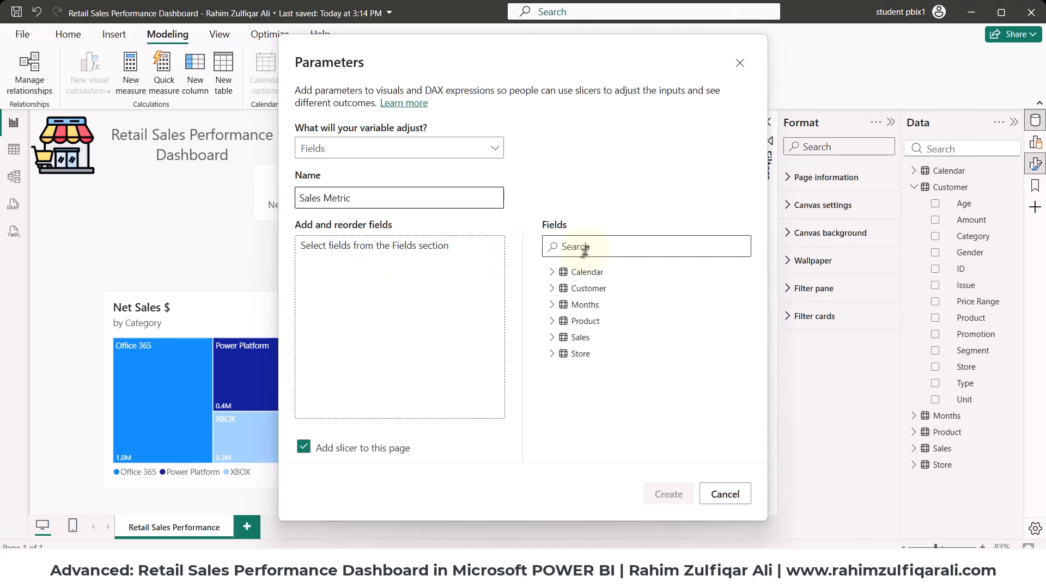
Add the Sales table's Net Sales $ and Net Sales Qty measures to the parameter and create it with a slicer on this page.
left_click(551, 338)
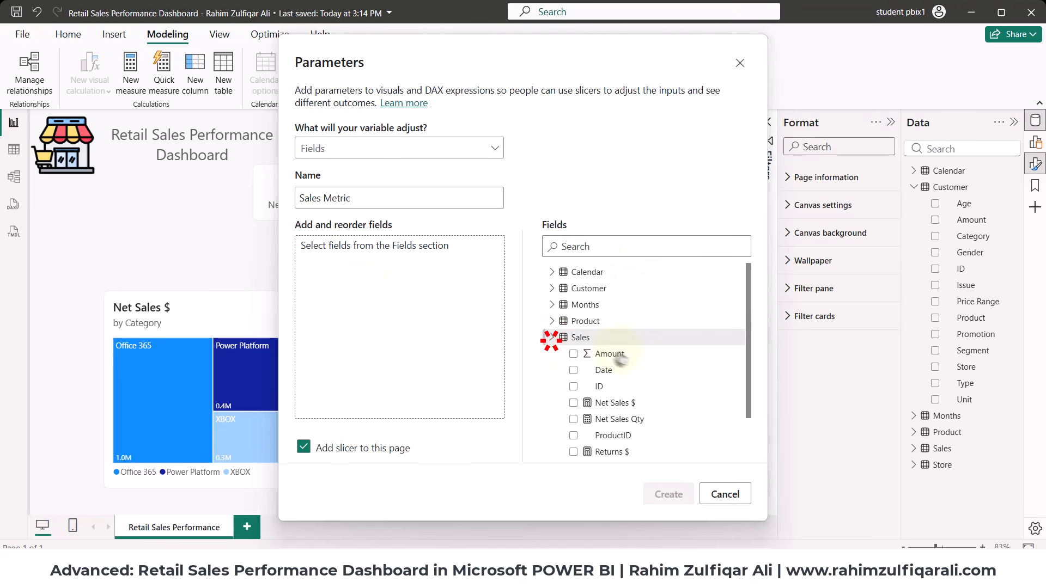
scroll(555, 348, "down", 2)
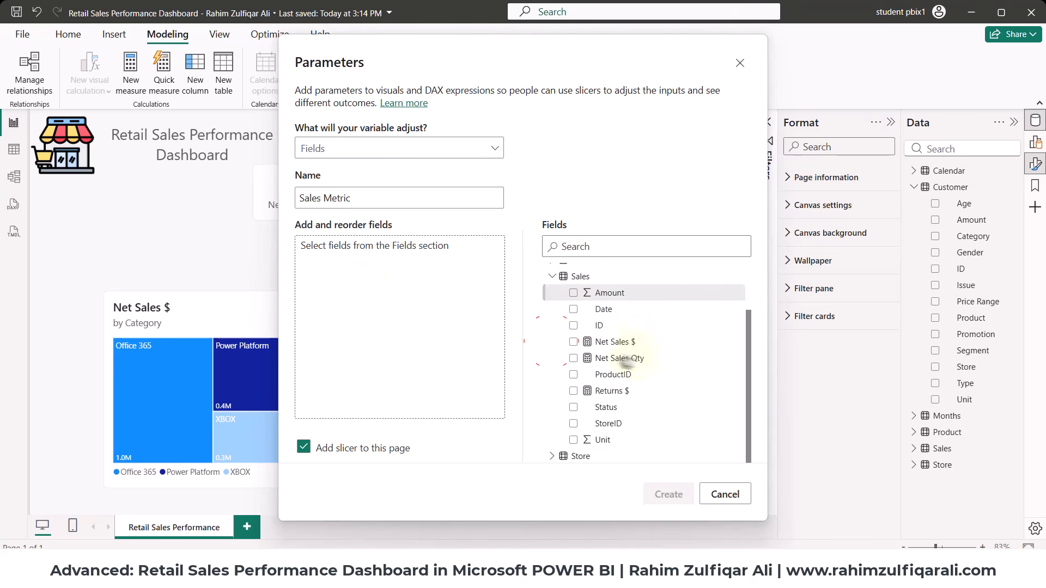
left_click(573, 344)
left_click(573, 357)
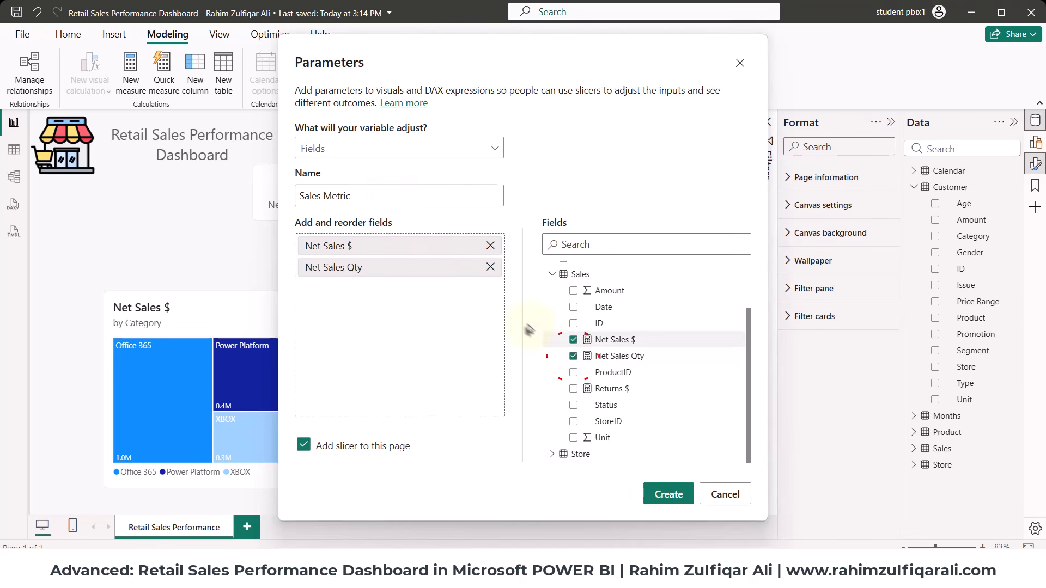
left_click(385, 148)
left_click(355, 194)
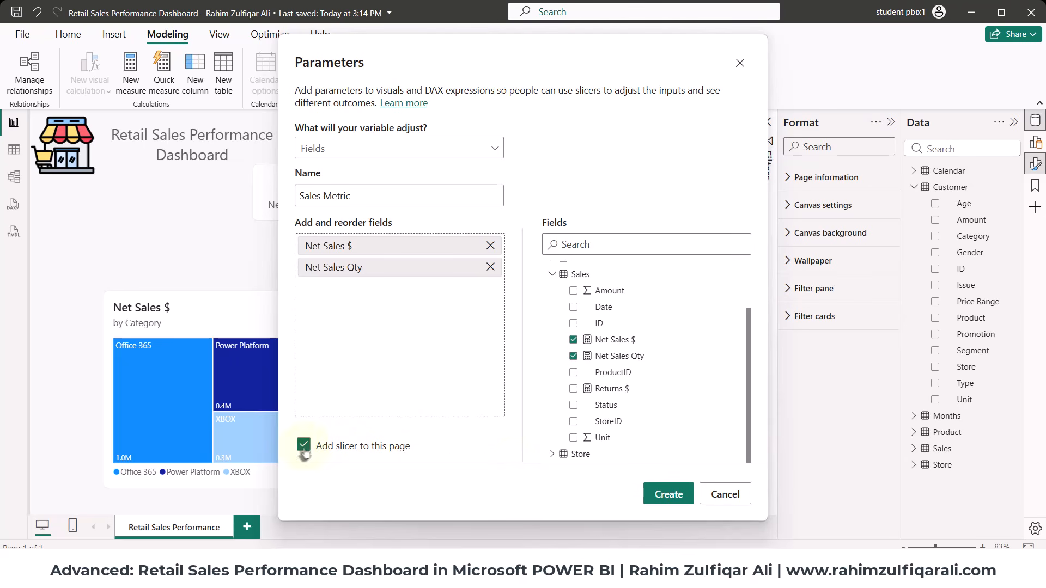
left_click(667, 493)
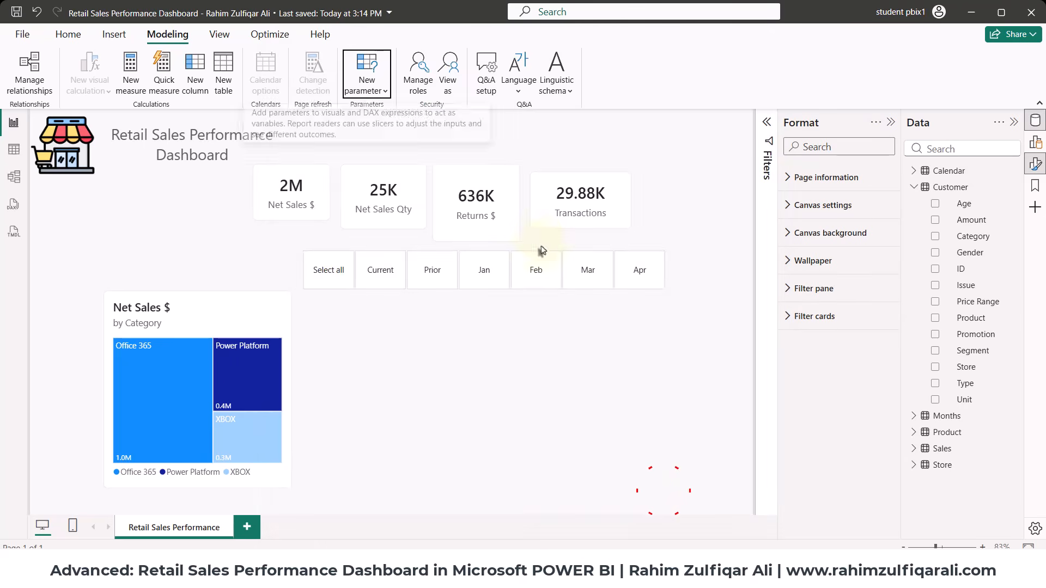
Set the Sales Metric slicer's style to Tile in its slicer settings.
left_click(276, 327)
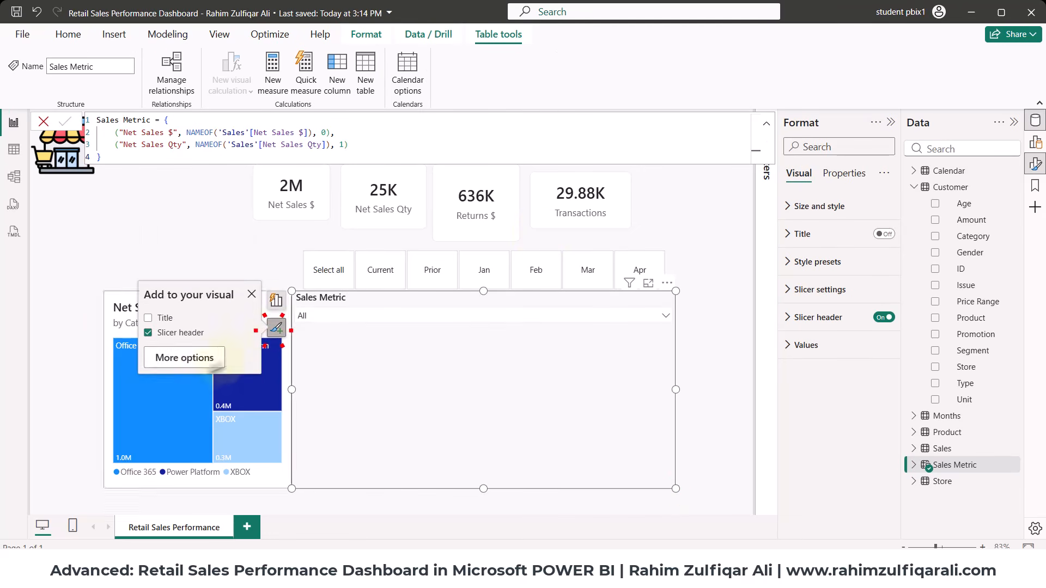
left_click(197, 359)
left_click(820, 289)
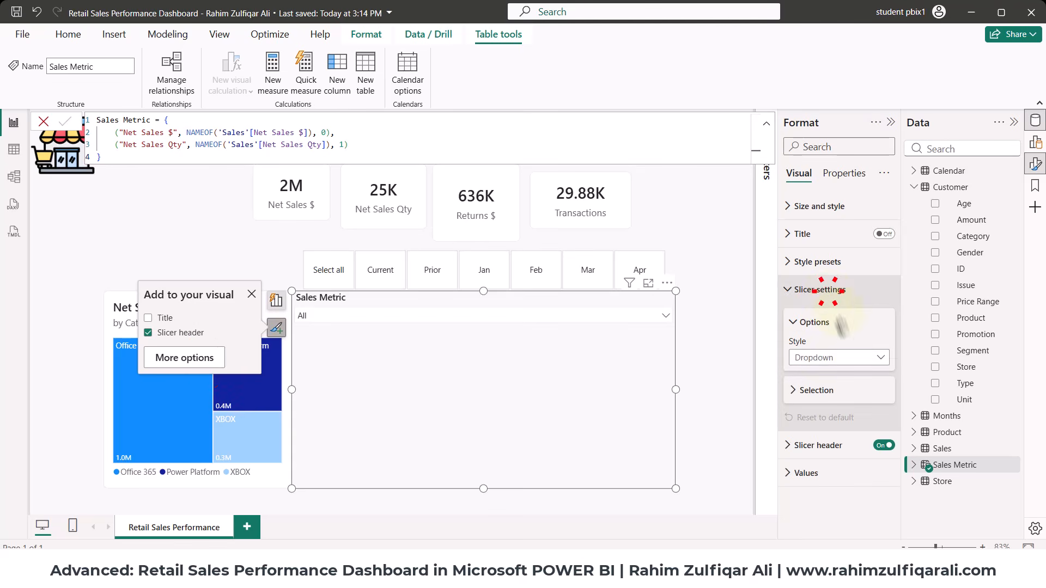
left_click(828, 354)
left_click(829, 391)
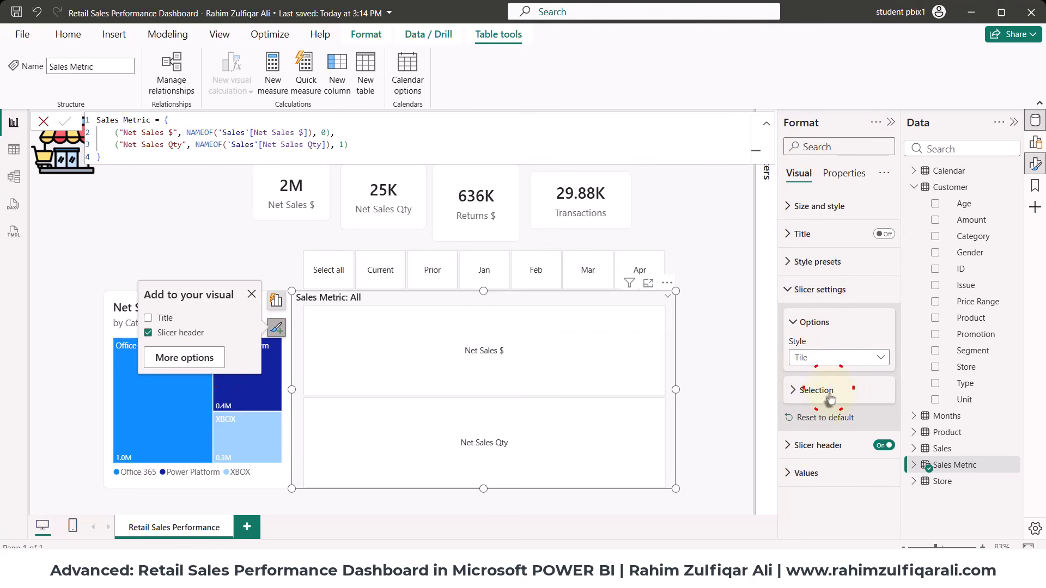
Shrink the Sales Metric slicer to a single row of tiles and place it beside the treemap, below the month slicer.
left_click_drag(676, 489, 464, 330)
left_click(393, 318)
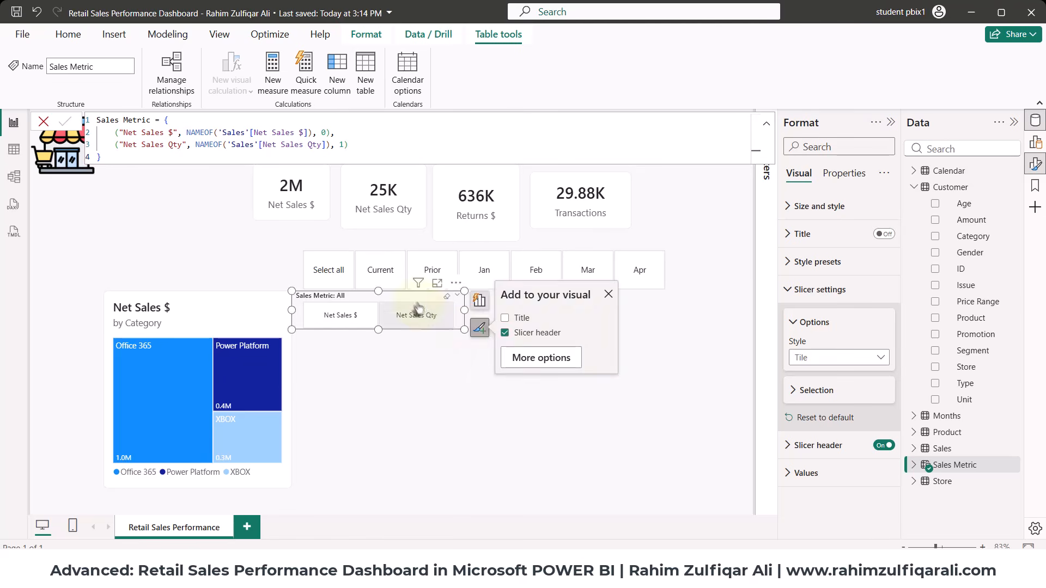
left_click_drag(393, 318, 527, 348)
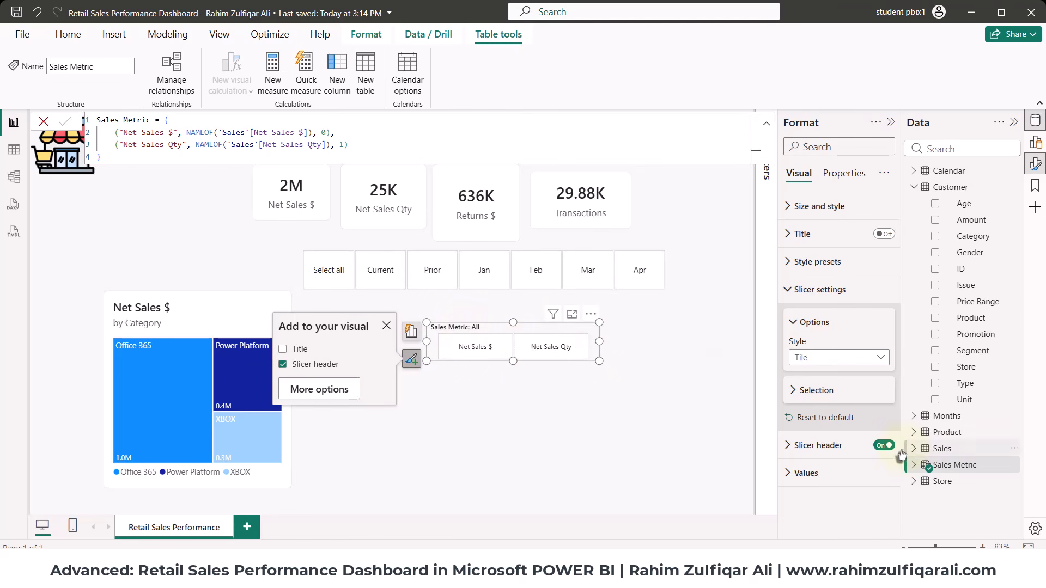
Turn off the Sales Metric slicer's header and set the font size of its values to 15.
left_click(883, 445)
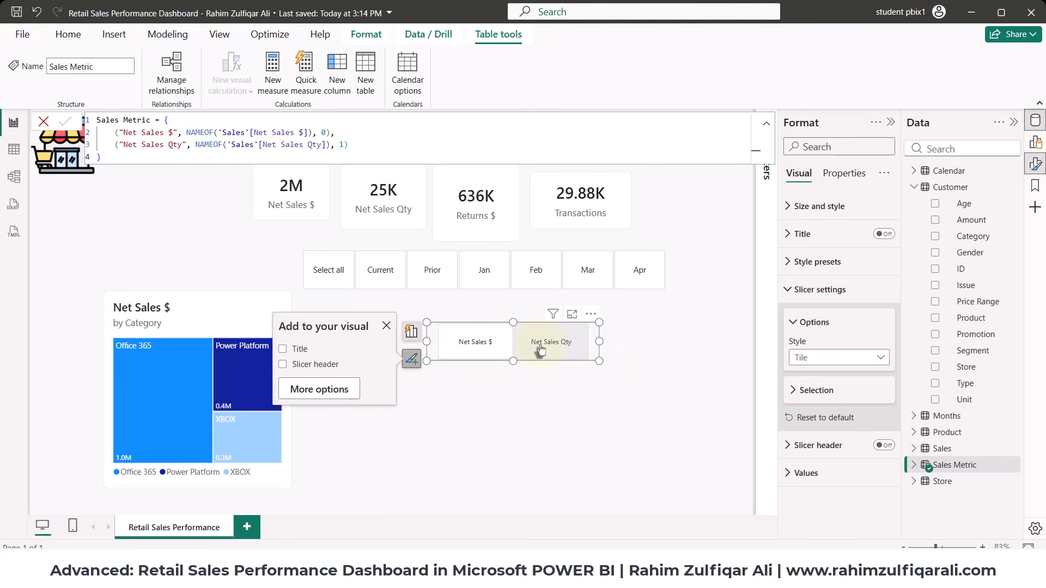
left_click(834, 289)
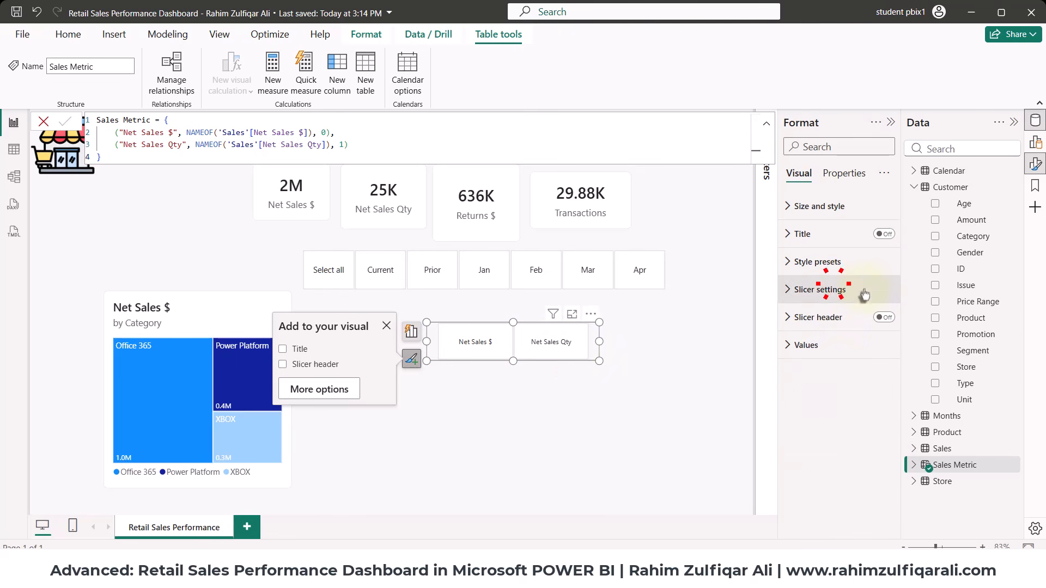
left_click(834, 346)
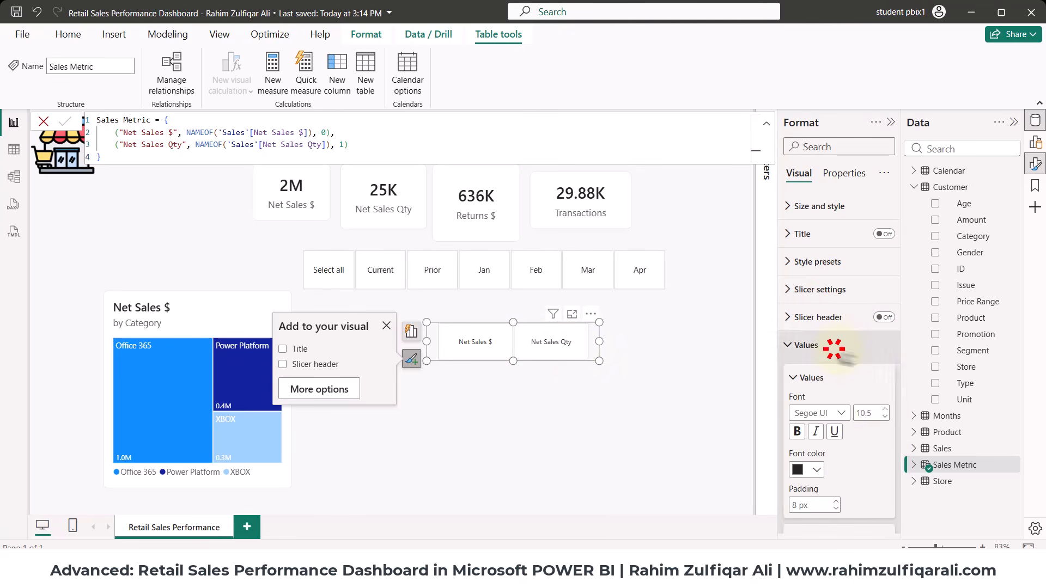
left_click(884, 410)
left_click(884, 410)
left_click(884, 410)
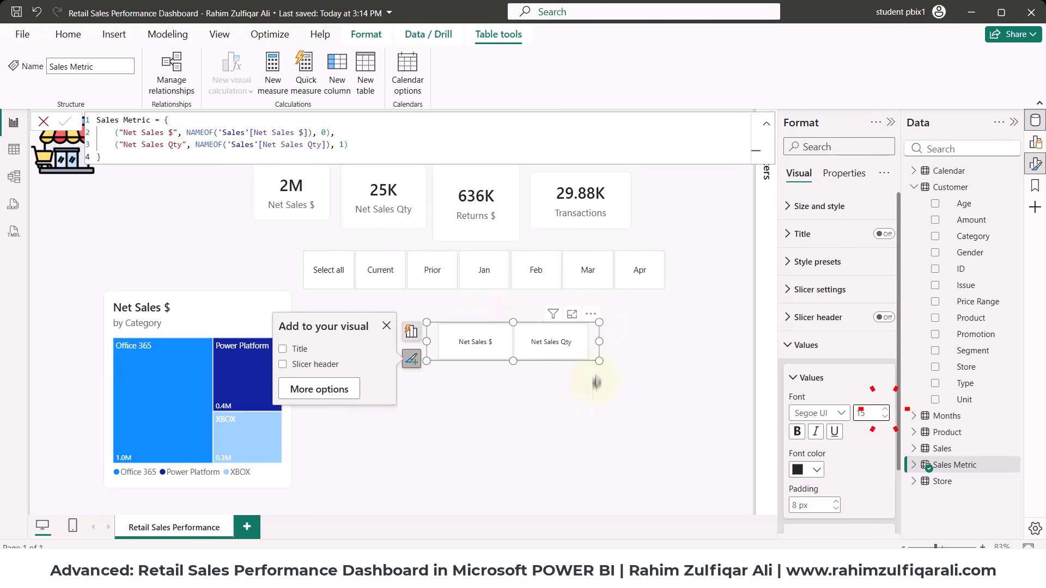
Widen the Sales Metric slicer slightly so both tiles have room for the enlarged text.
left_click_drag(600, 361, 632, 364)
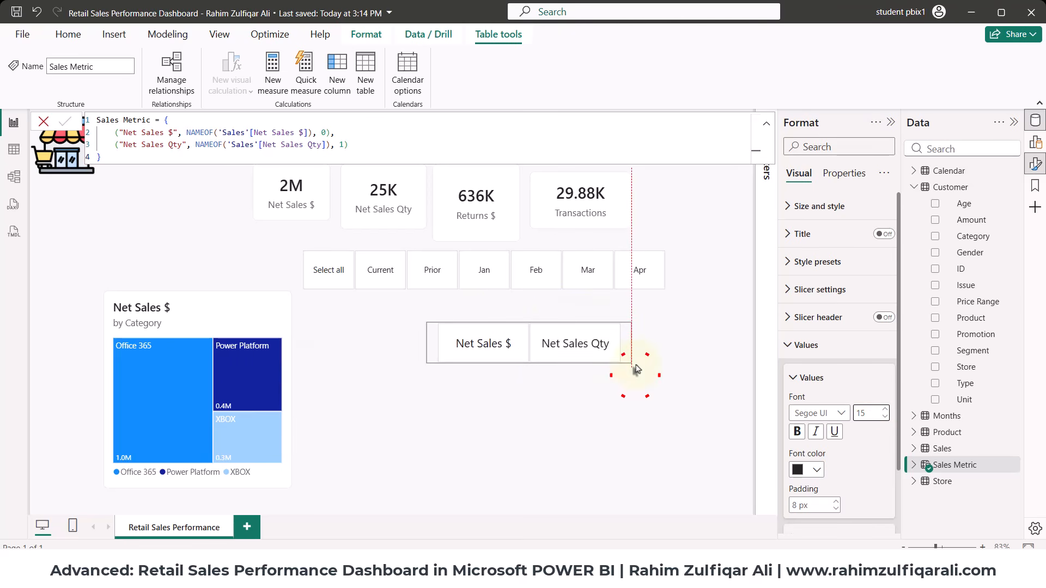
left_click(452, 412)
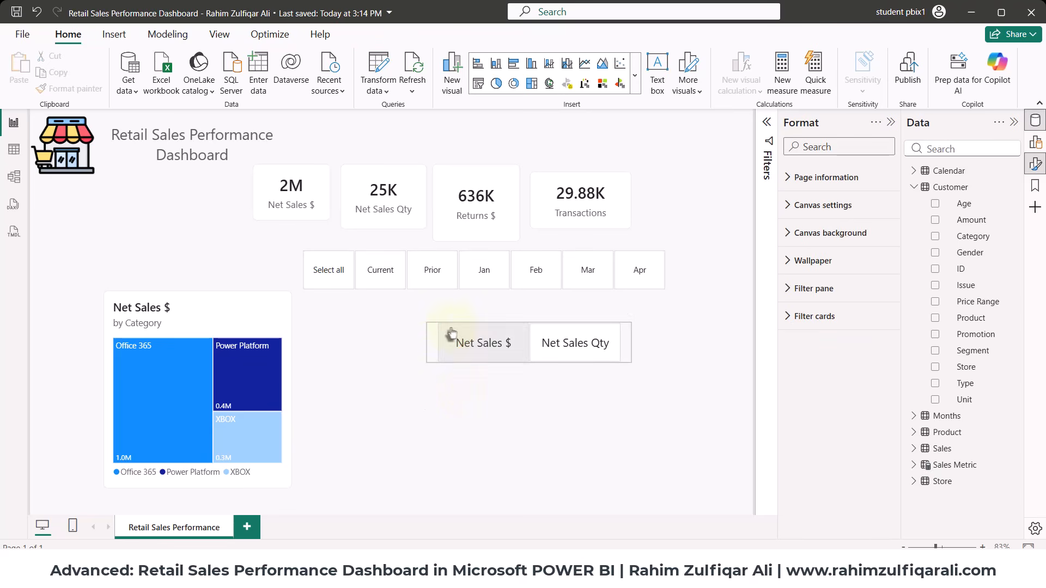
left_click(428, 333)
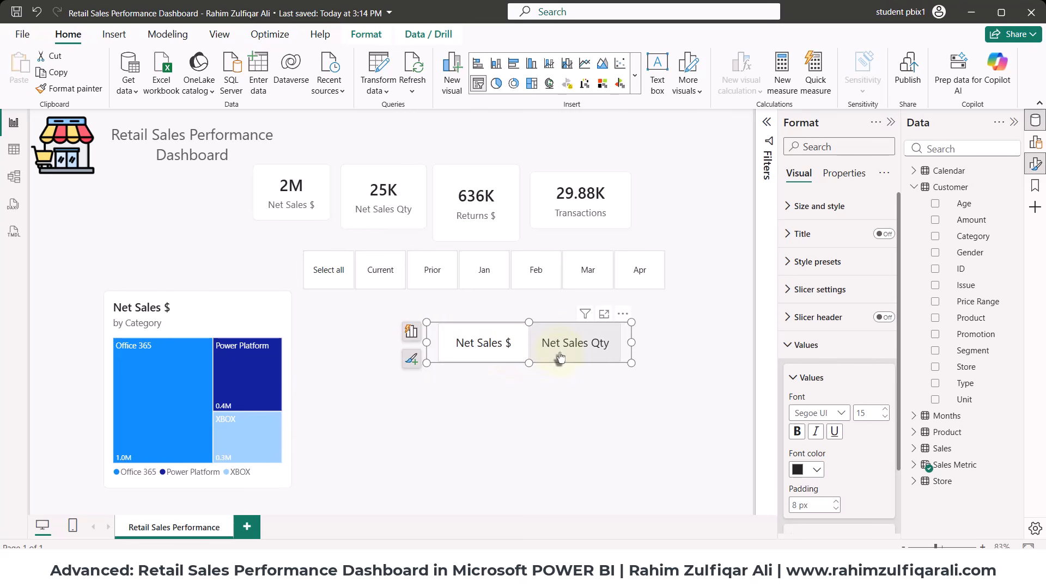
Replace Net Sales $ in the treemap's Values with the Sales Metric parameter.
left_click(221, 304)
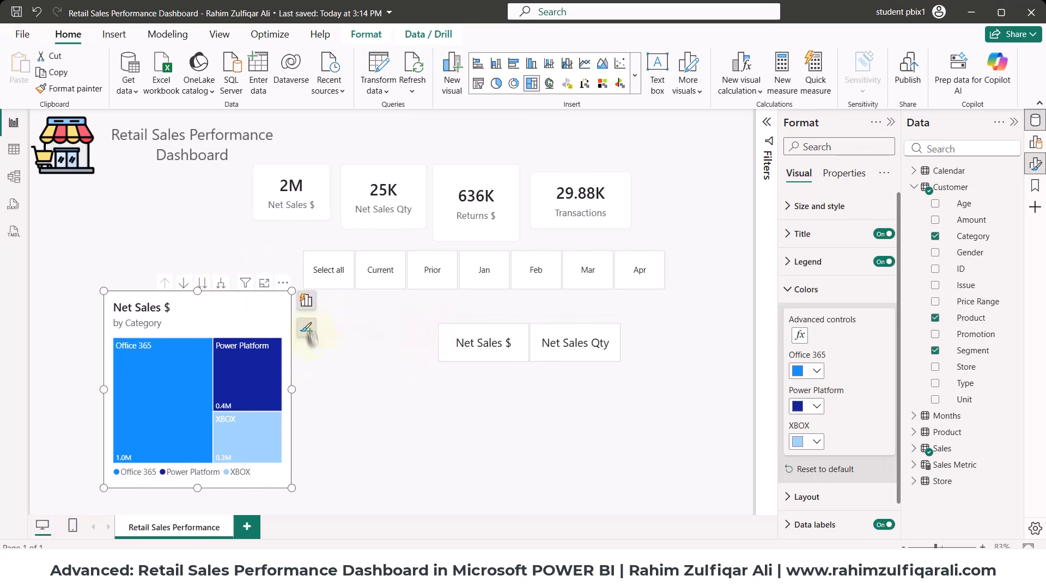
left_click(306, 300)
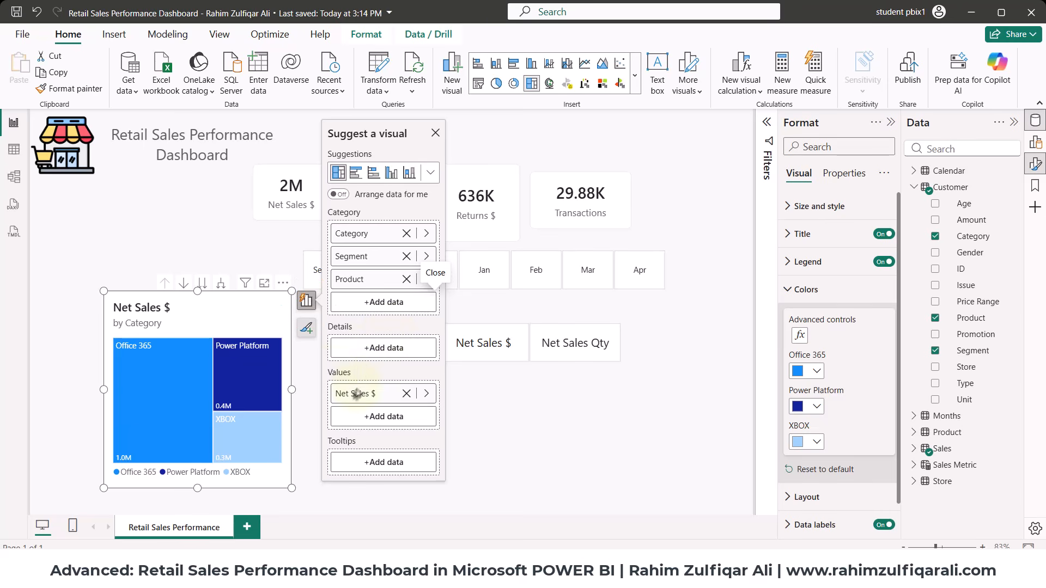
left_click(409, 394)
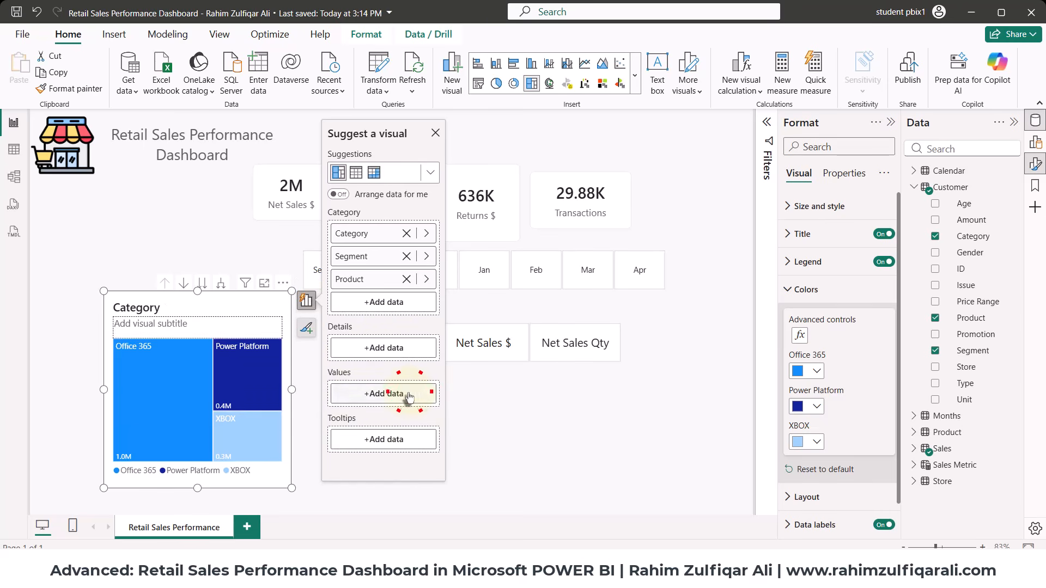
left_click(914, 467)
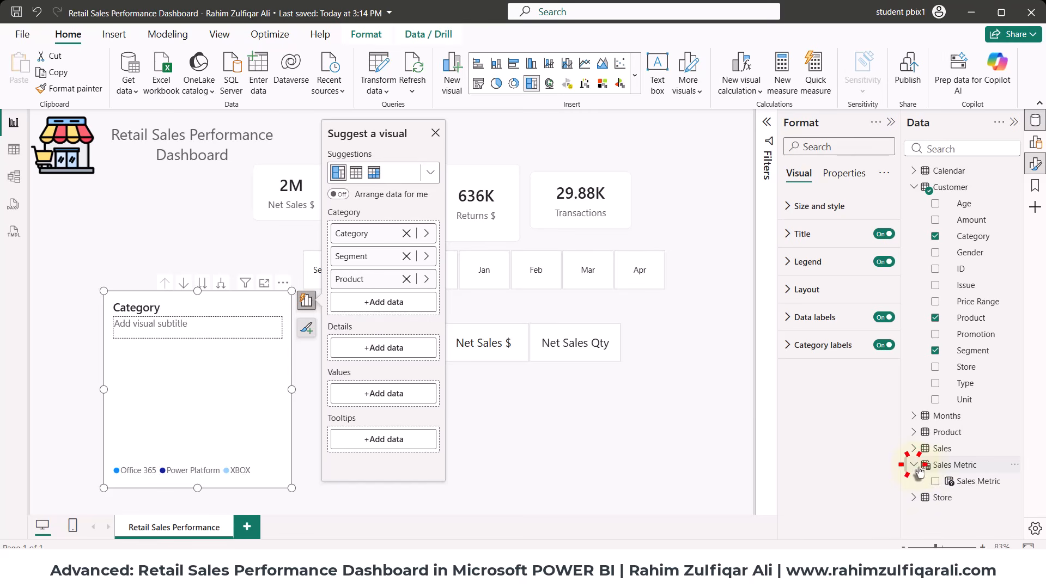
left_click_drag(969, 482, 384, 401)
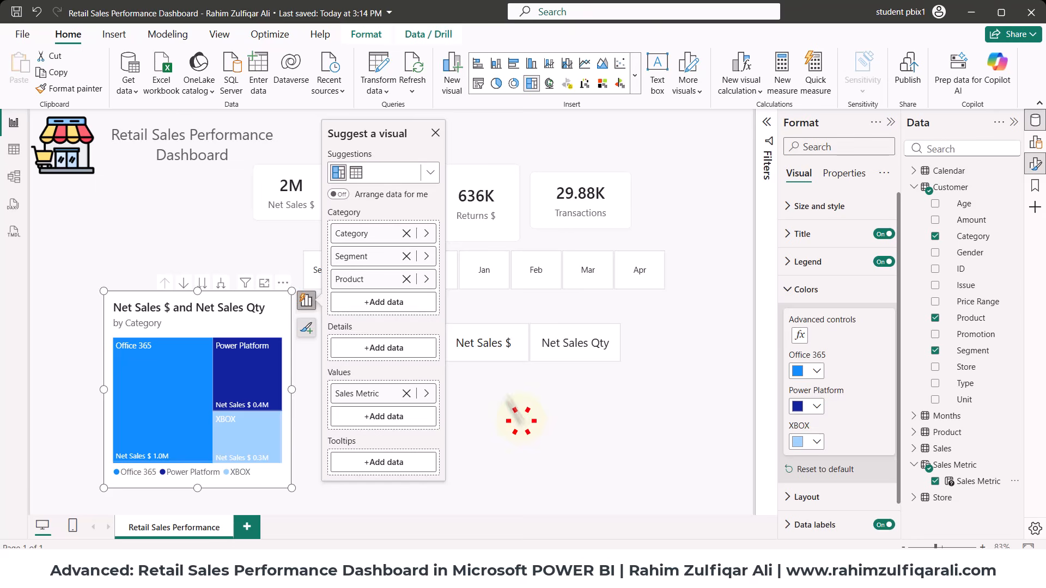
left_click(519, 420)
Test the Sales Metric slicer by switching the treemap between Net Sales $ and Net Sales Qty.
left_click(487, 349)
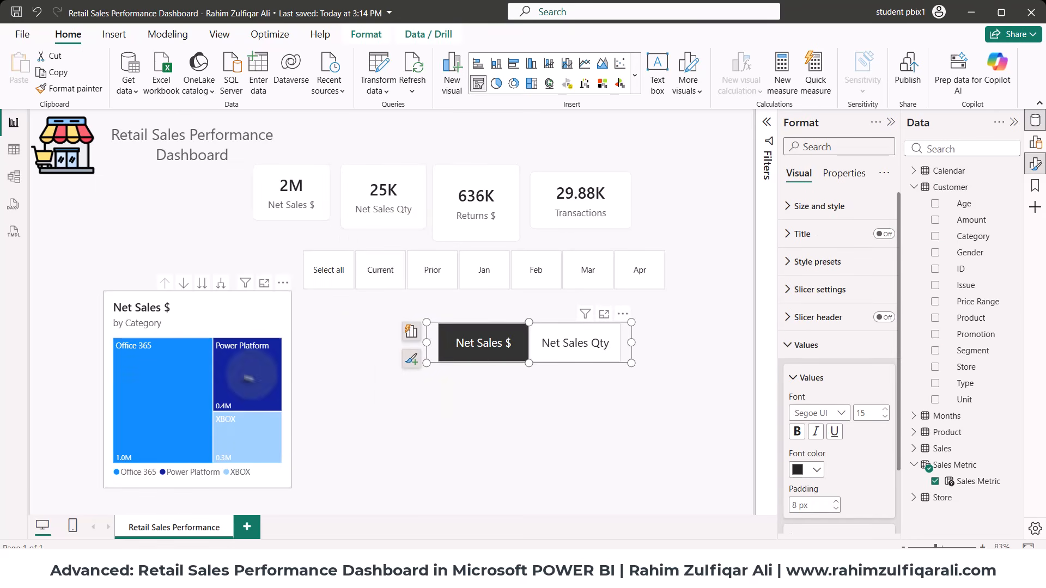
left_click(558, 351)
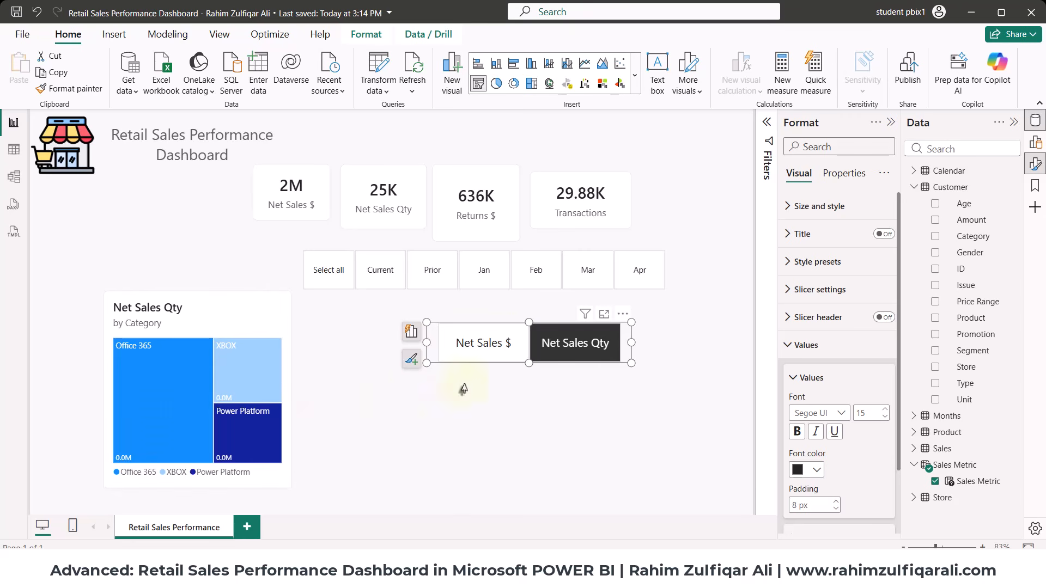
left_click(479, 343)
left_click(580, 348)
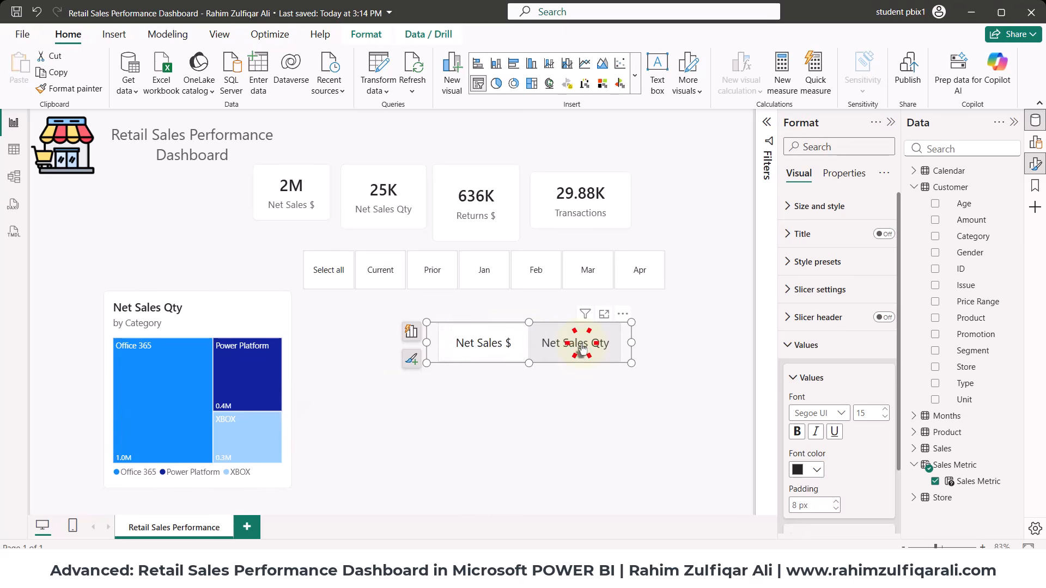
Select Net Sales $ in the Sales Metric slicer and move the slicer above the KPI cards.
left_click(483, 343)
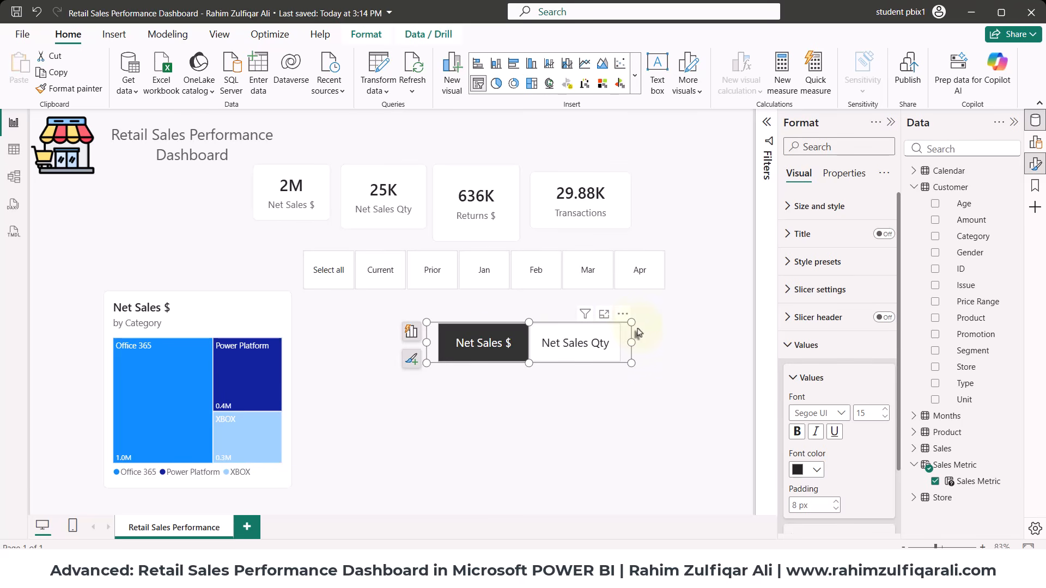
left_click_drag(622, 319, 579, 109)
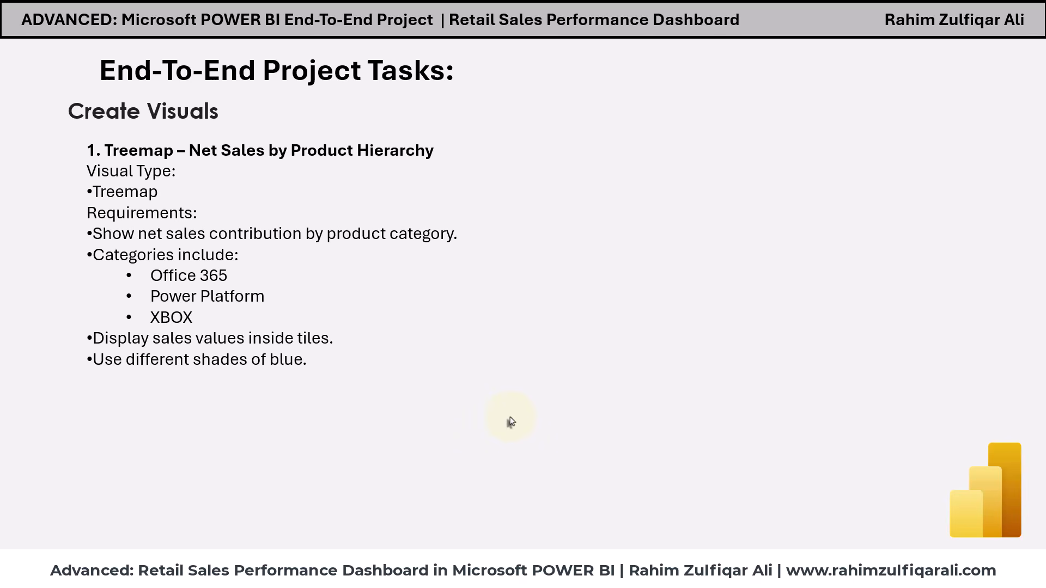
left_click(509, 418)
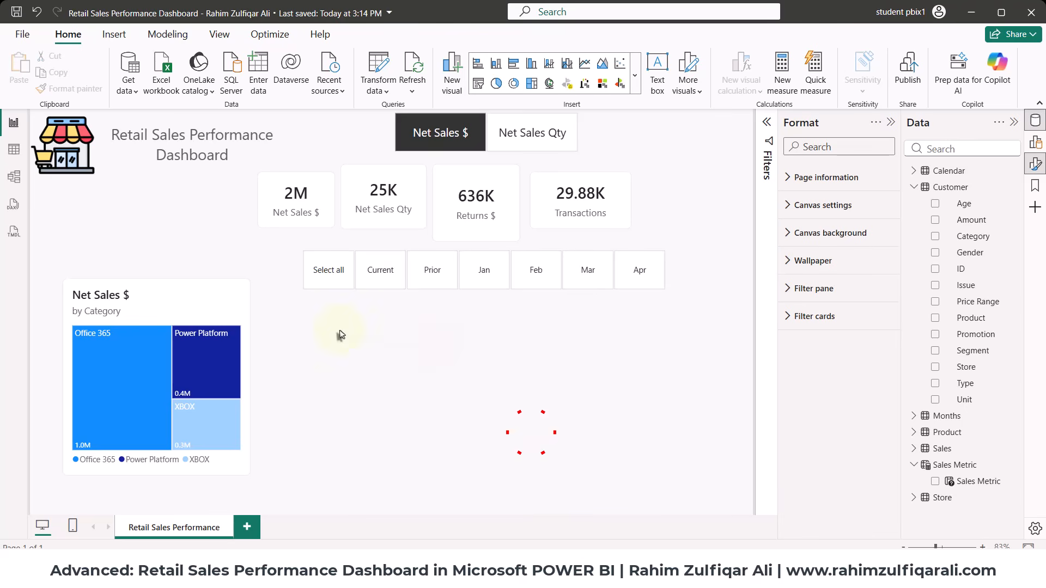
Add a new stacked bar chart beside the treemap and narrow it slightly.
right_click(341, 333)
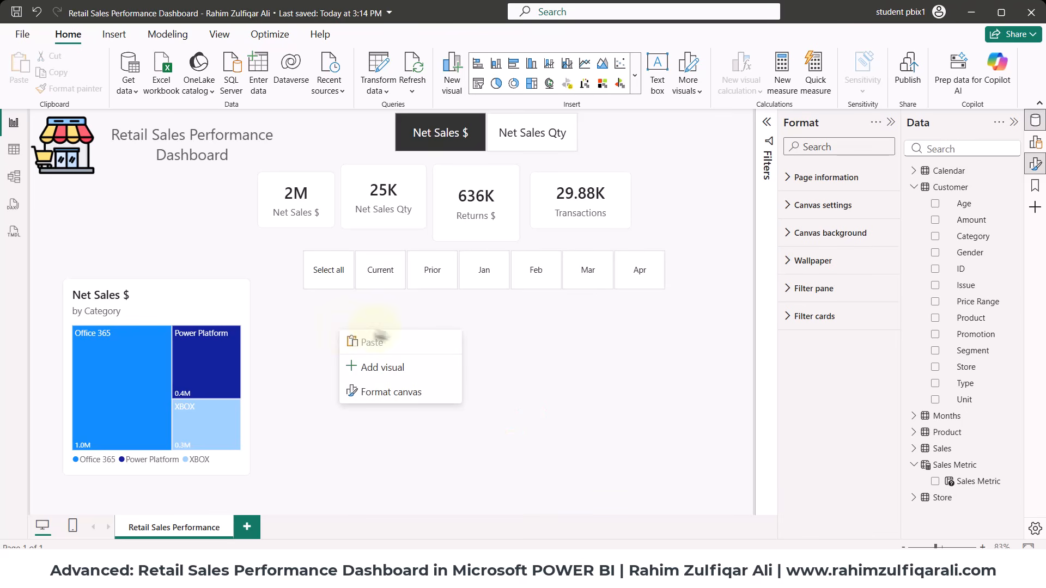
left_click(408, 368)
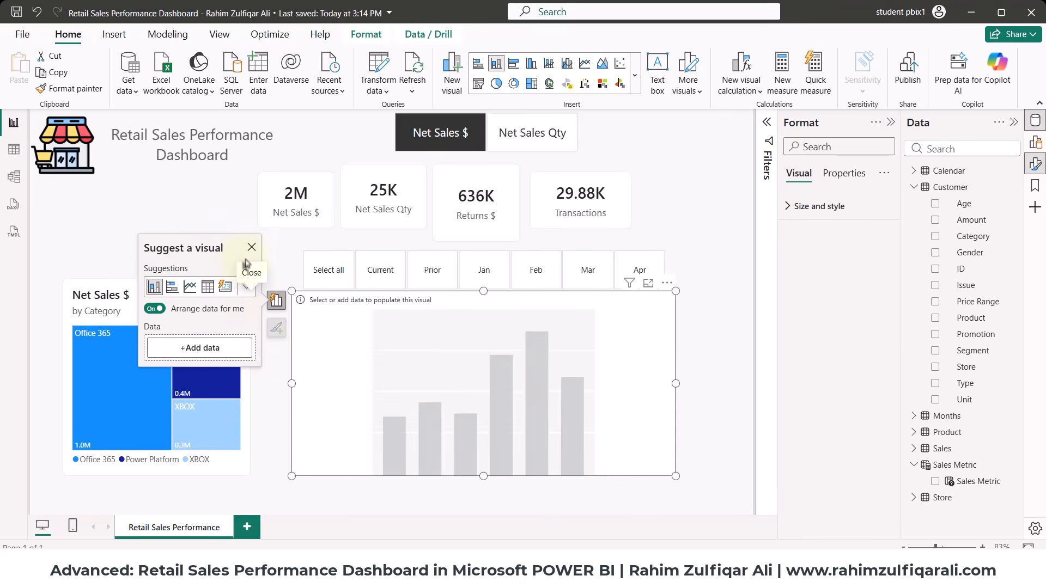
left_click(245, 290)
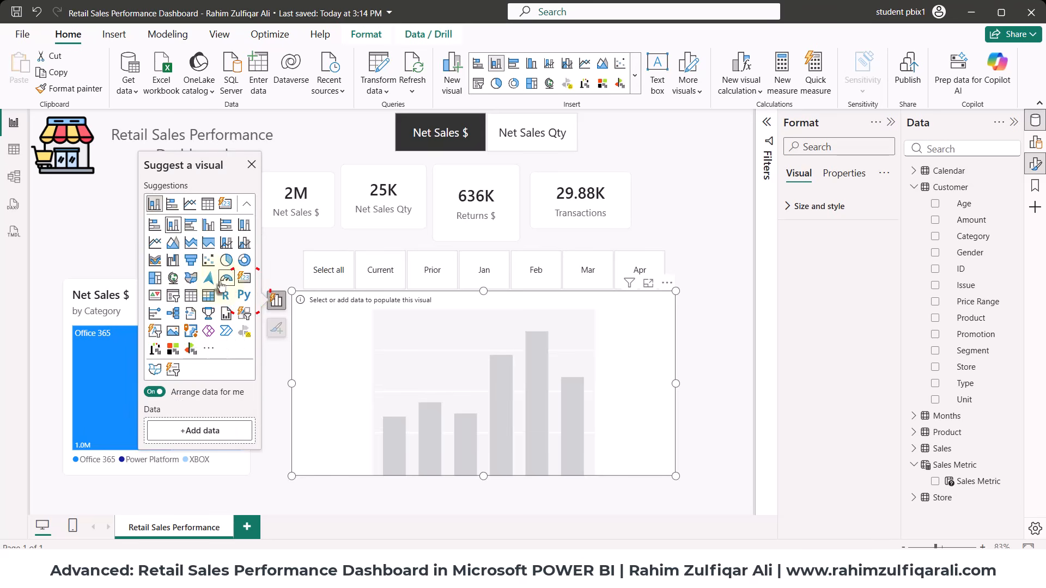
left_click(170, 209)
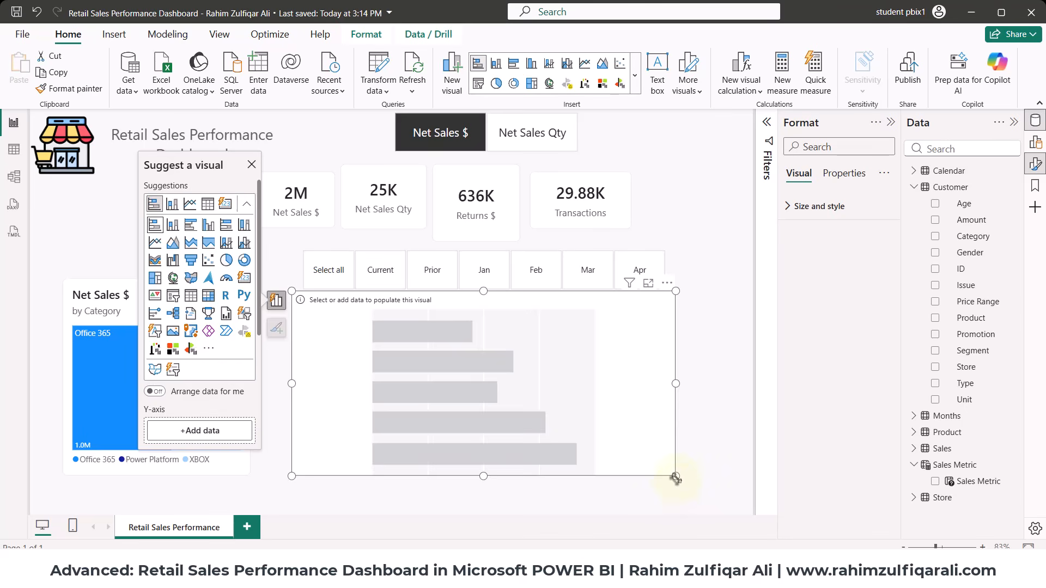
left_click_drag(675, 477, 646, 485)
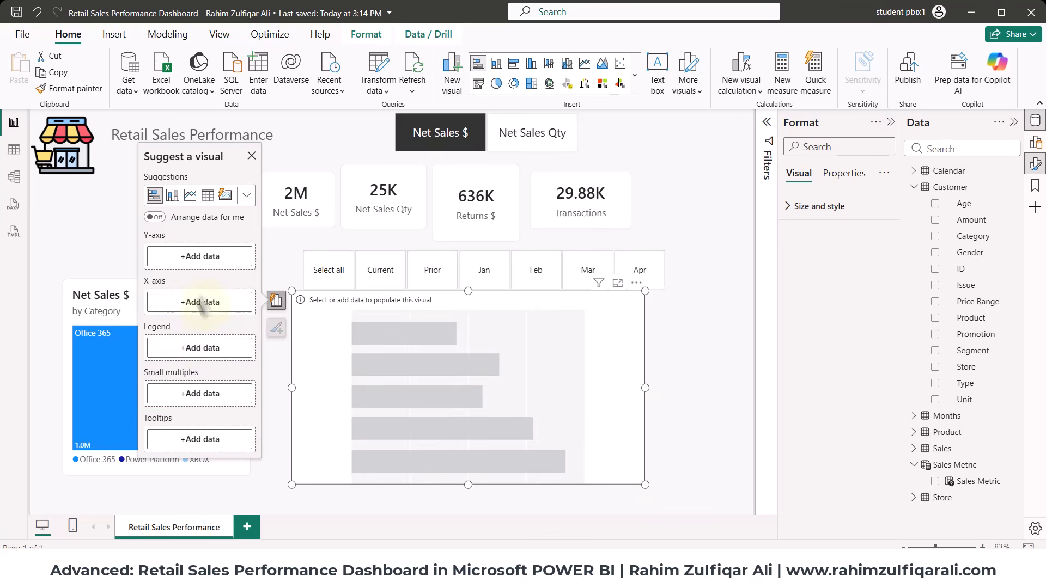
Put the Customer table's Store field on the bar chart's Y-axis.
left_click(190, 261)
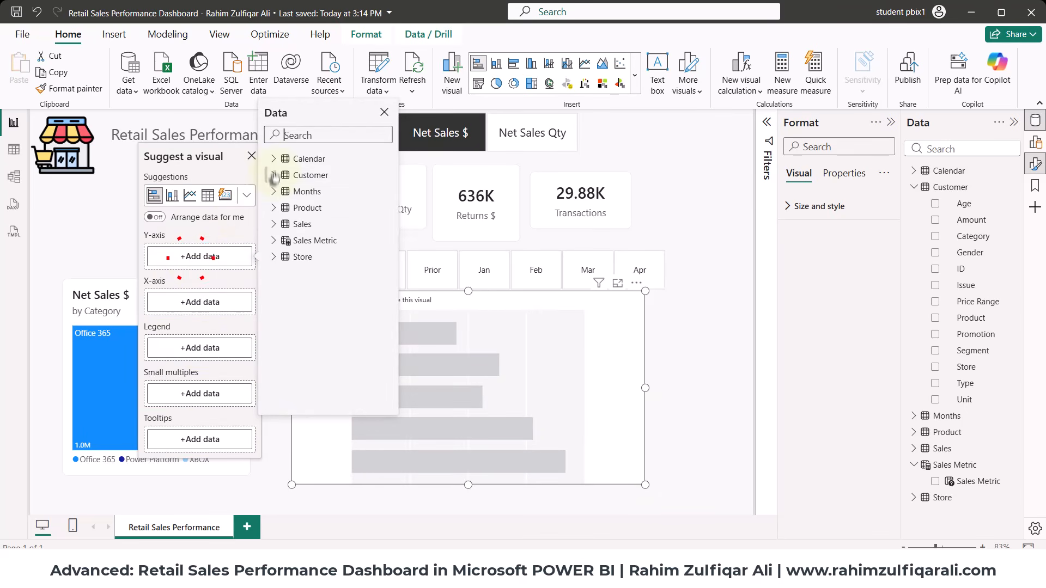
type("store")
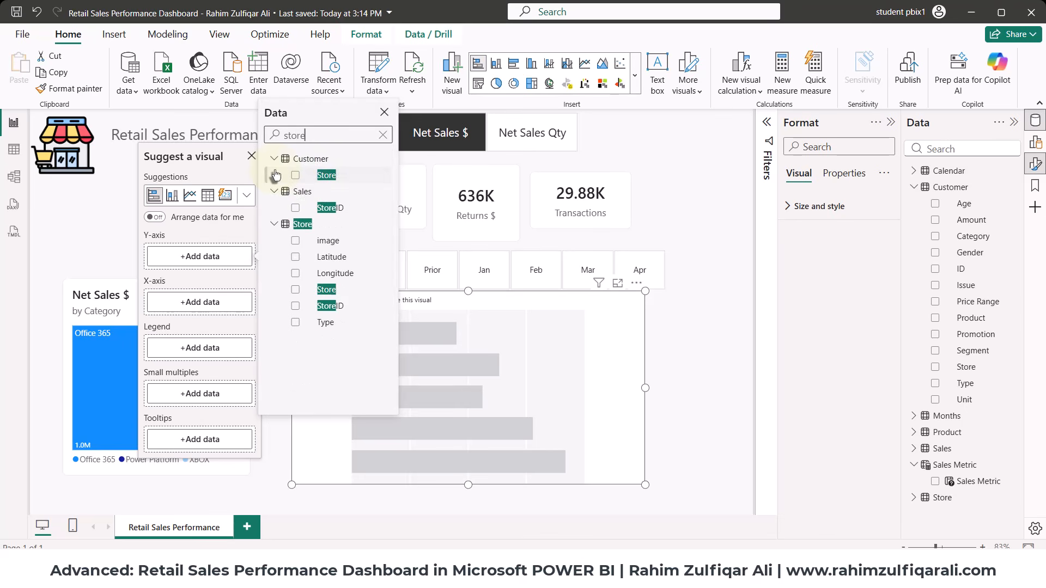
left_click(314, 175)
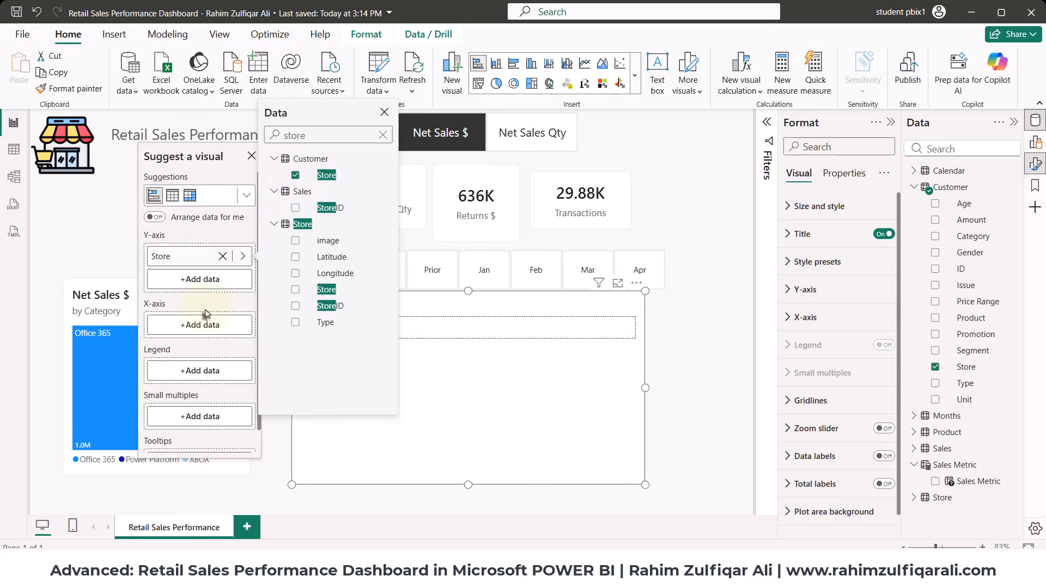
Add the Sales Metric parameter to the bar chart's X-axis.
left_click(203, 327)
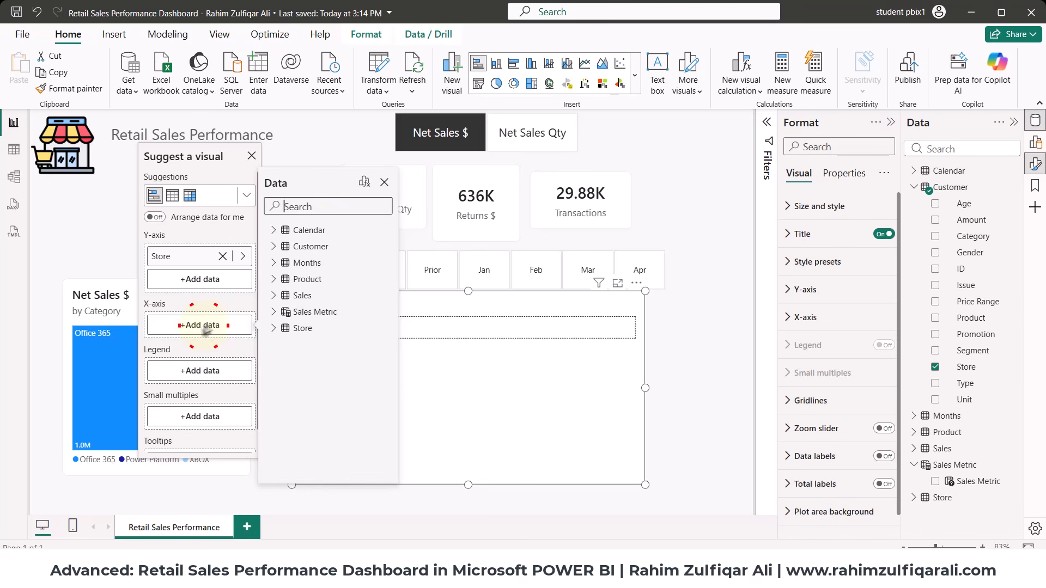
left_click(274, 313)
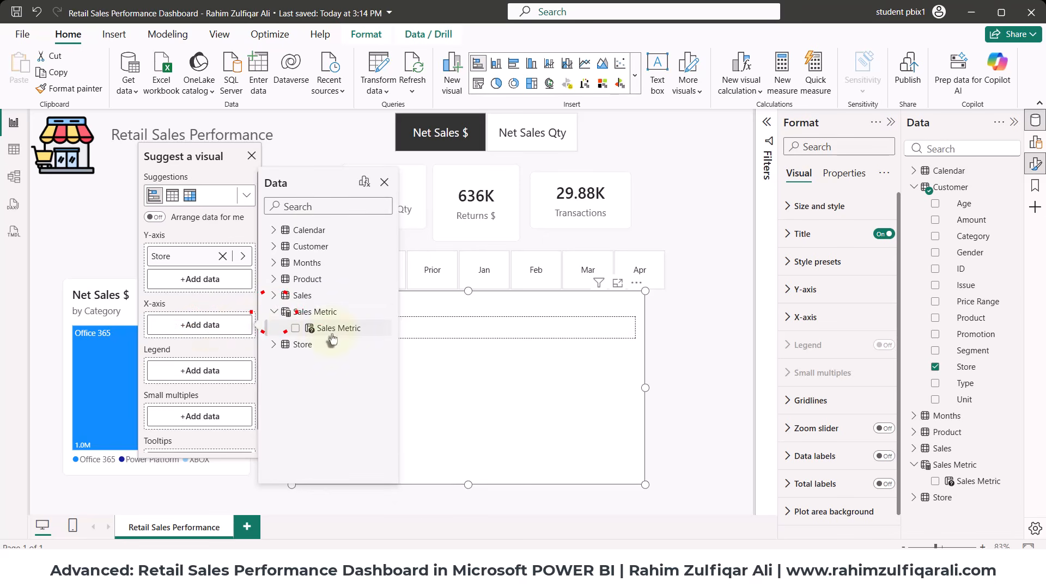
left_click_drag(333, 331, 238, 326)
left_click_drag(327, 327, 184, 326)
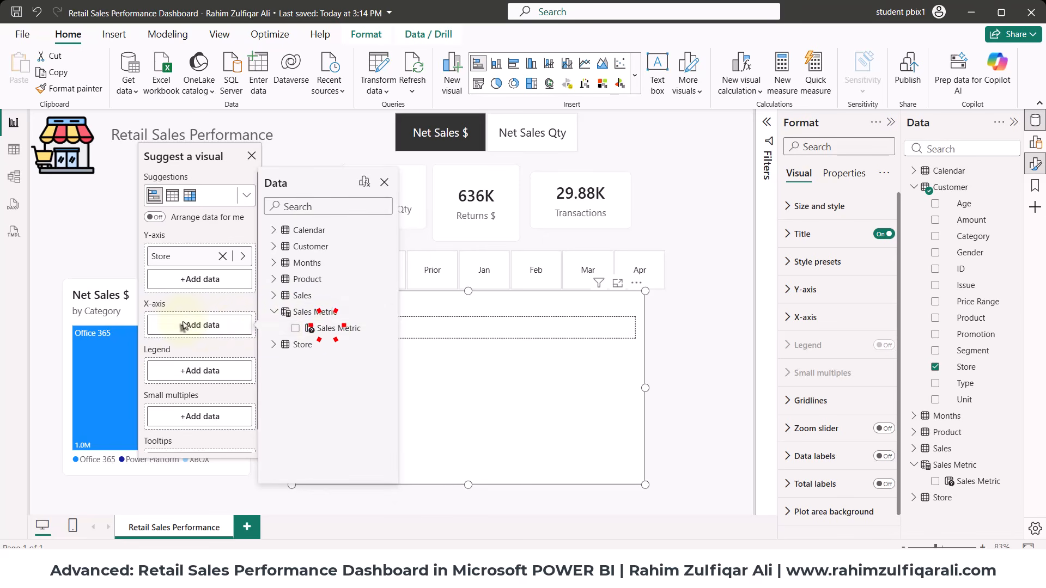
left_click(298, 330)
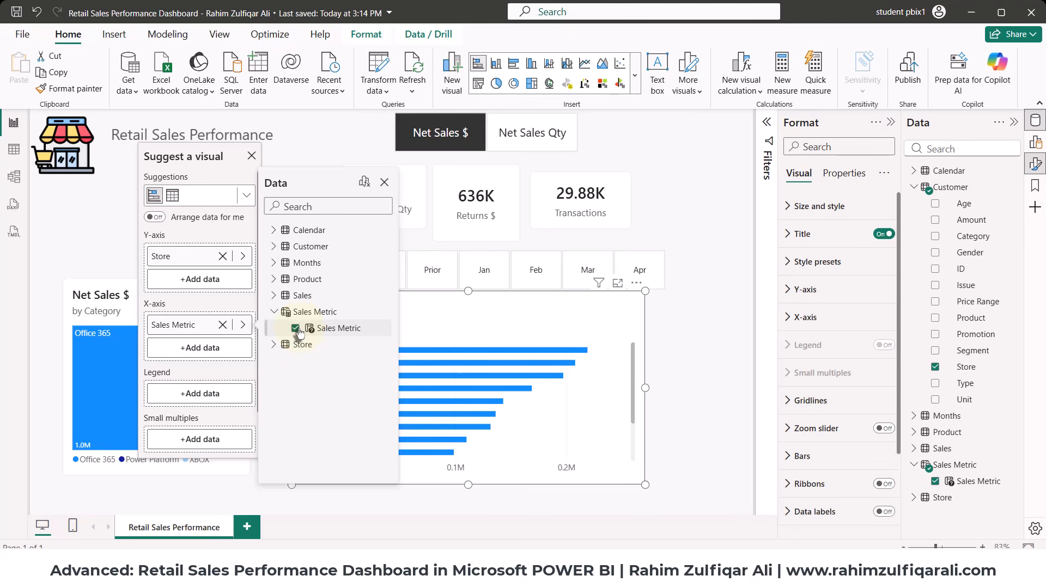
Use the Customer table's Category field as the bar chart's legend.
left_click(210, 394)
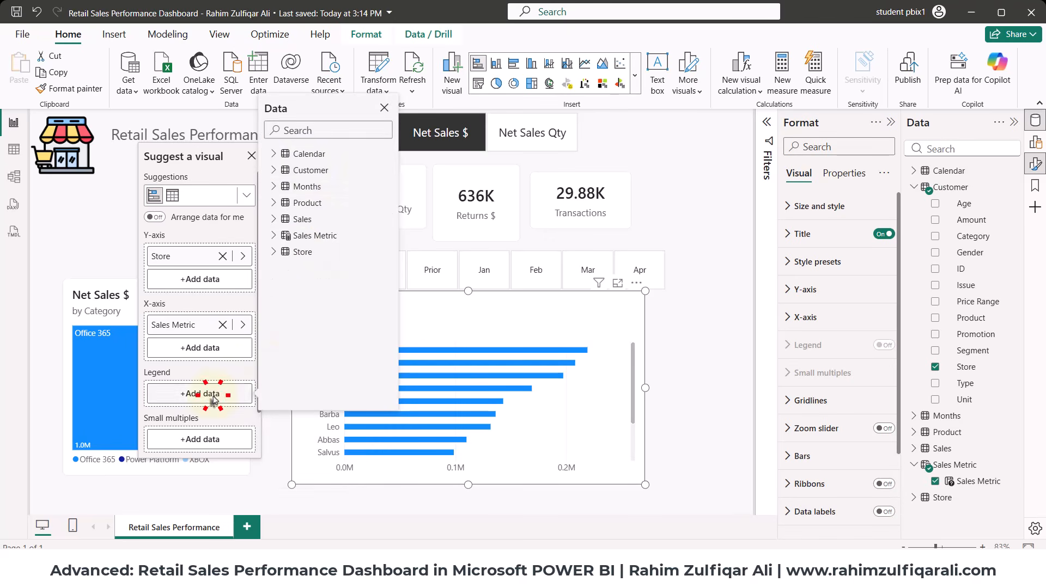
type("cate")
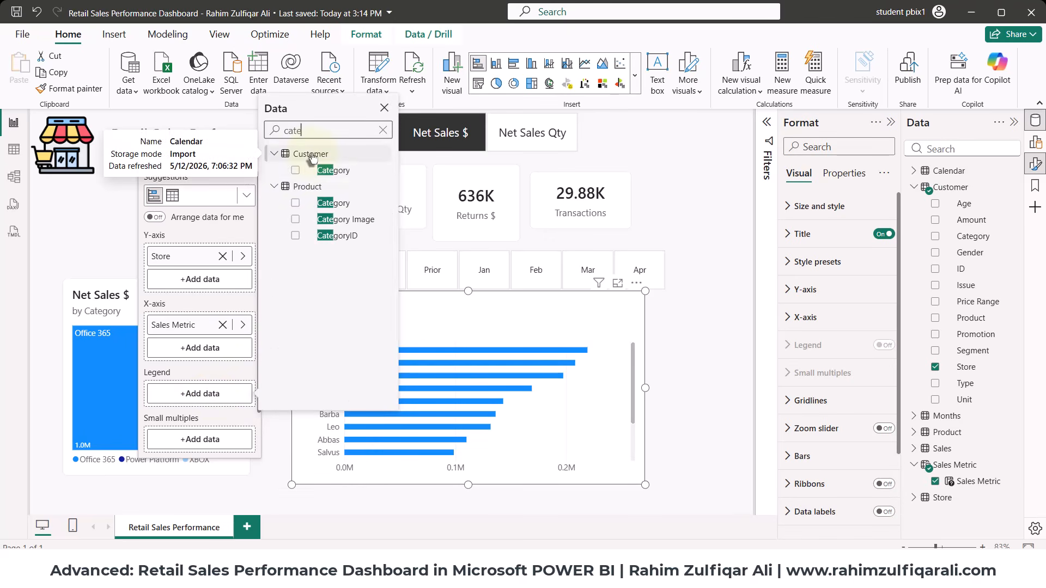
left_click(294, 170)
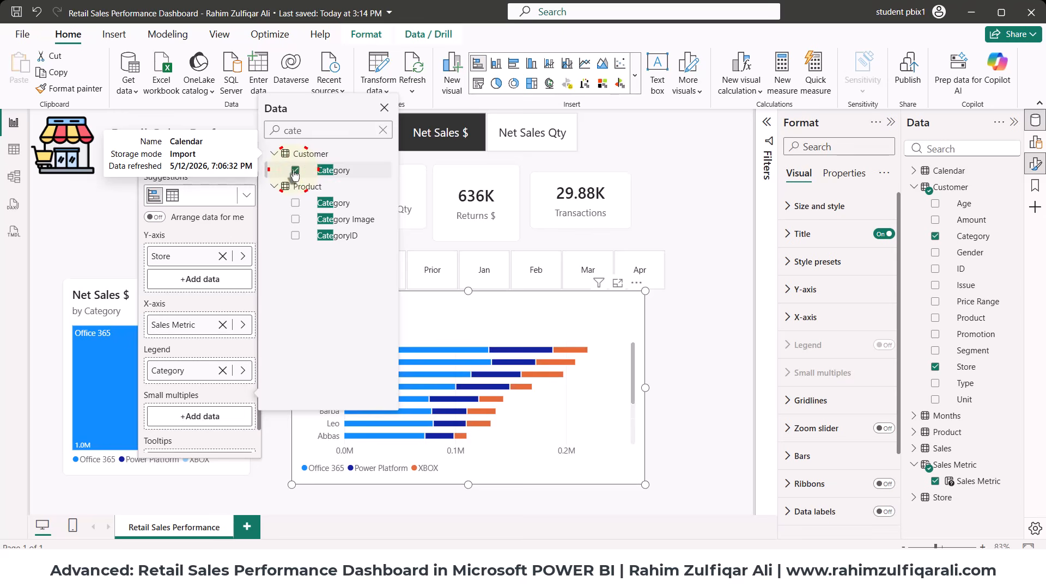
Shrink the store-by-category bar chart below the month slicer and show its data labels.
left_click(659, 477)
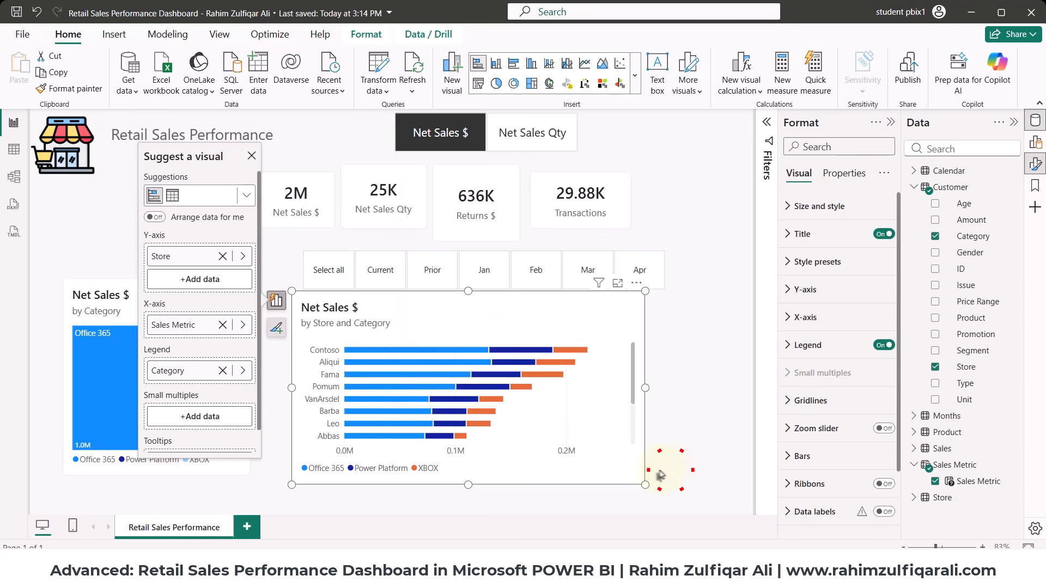
left_click_drag(647, 488, 526, 498)
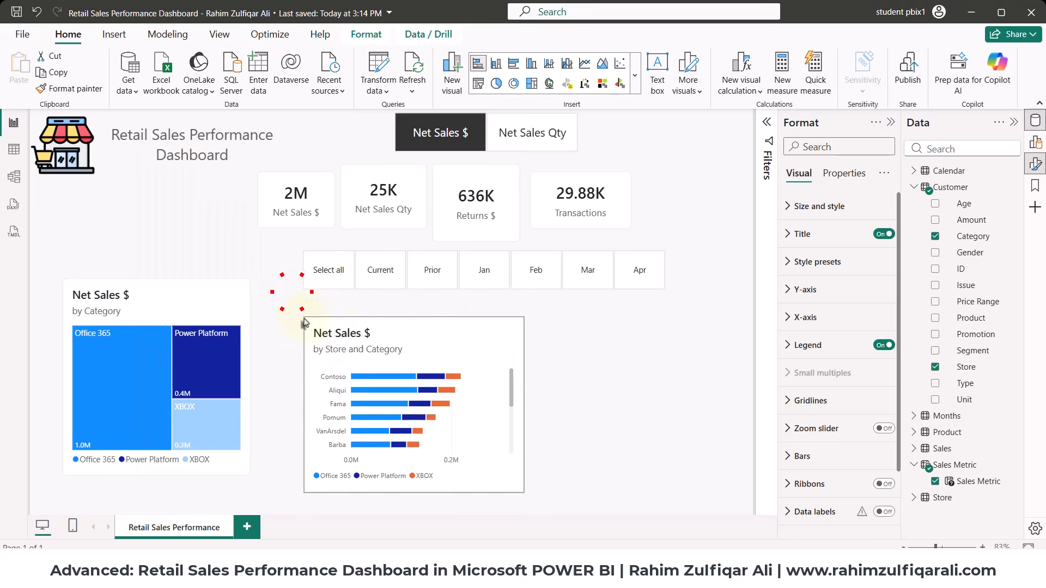
left_click(355, 491)
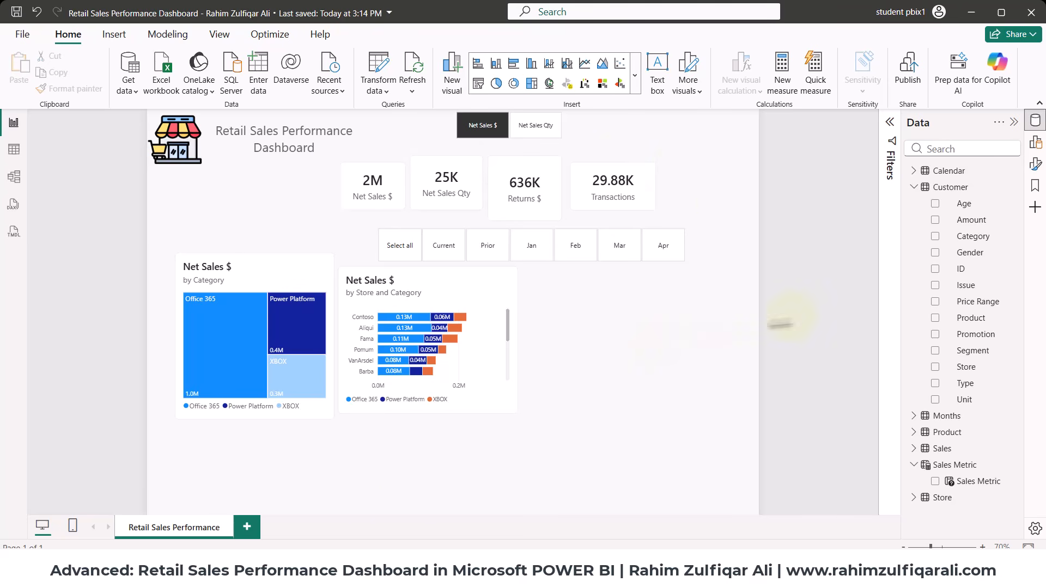
Enlarge the report canvas to the 16:9 Full HD size, then make its type Custom at 1920 × 1080 px.
left_click(1035, 163)
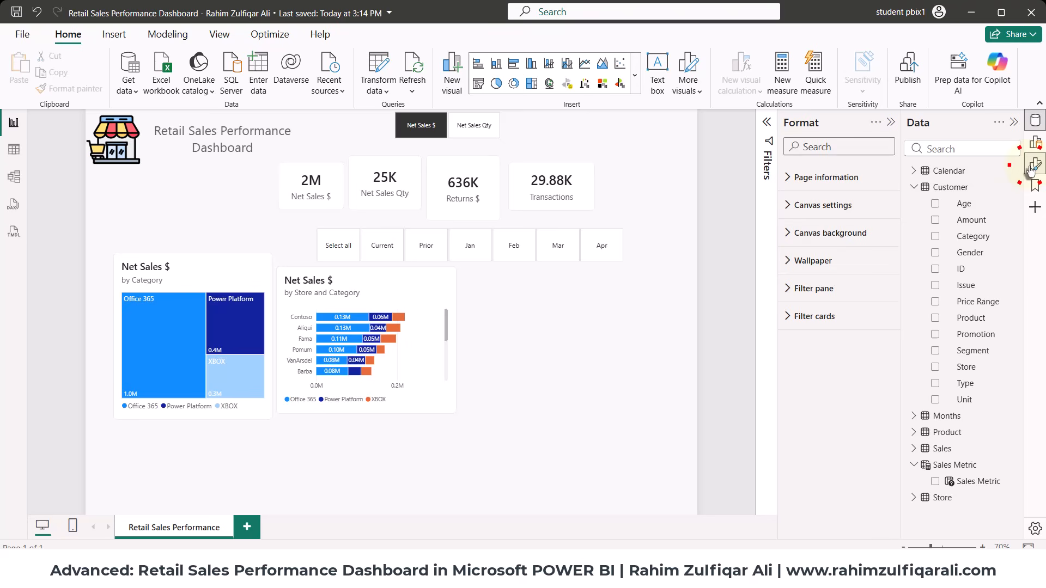
left_click(839, 209)
left_click(817, 253)
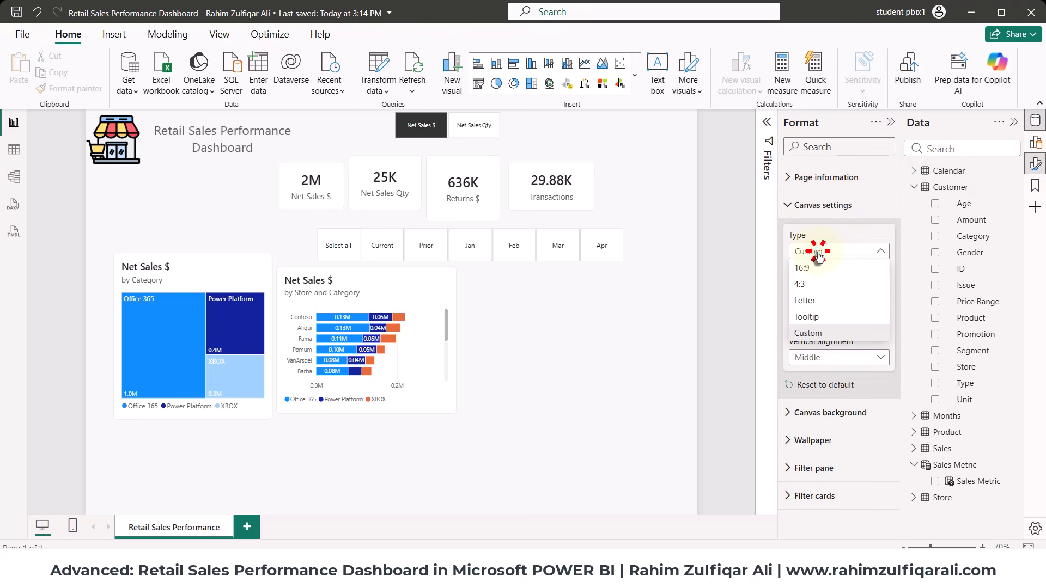
left_click(802, 269)
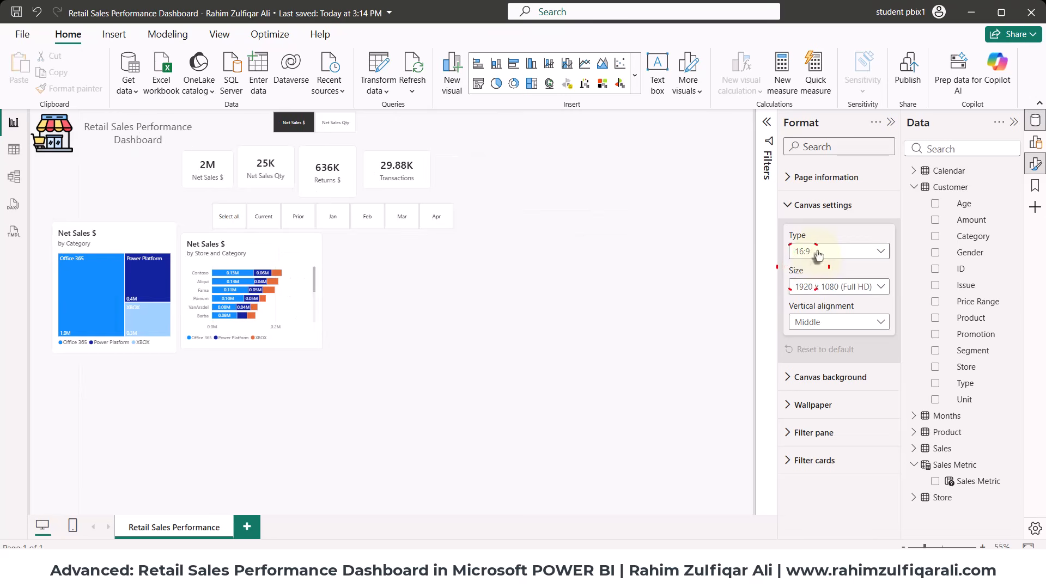
left_click(817, 250)
left_click(828, 334)
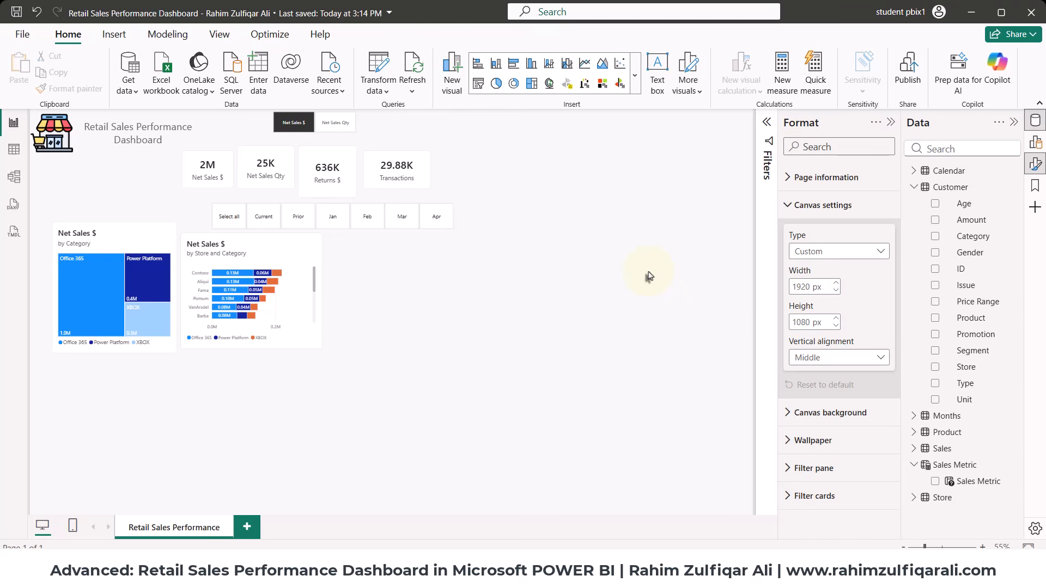
left_click(801, 357)
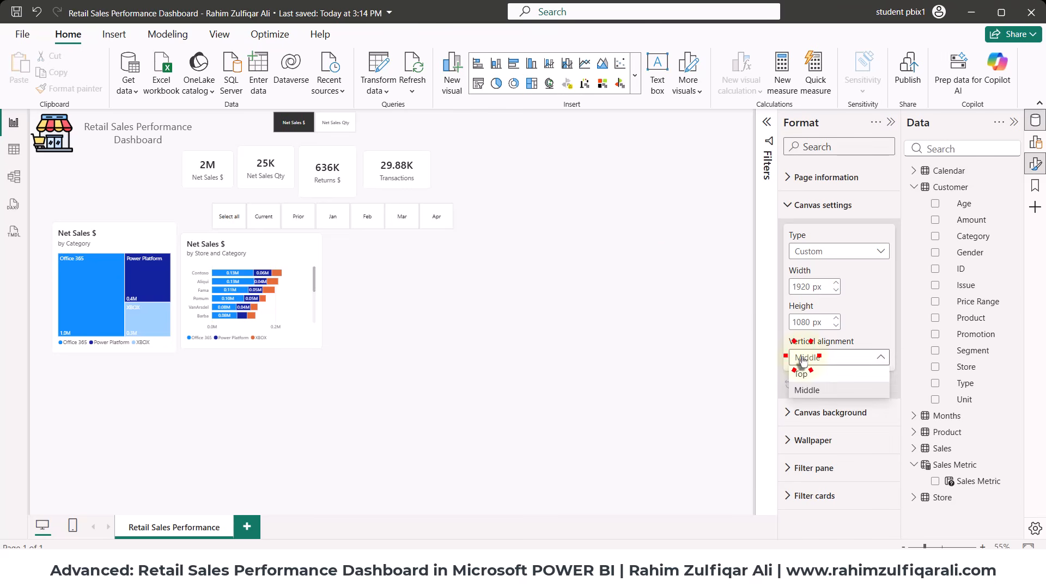
left_click(643, 282)
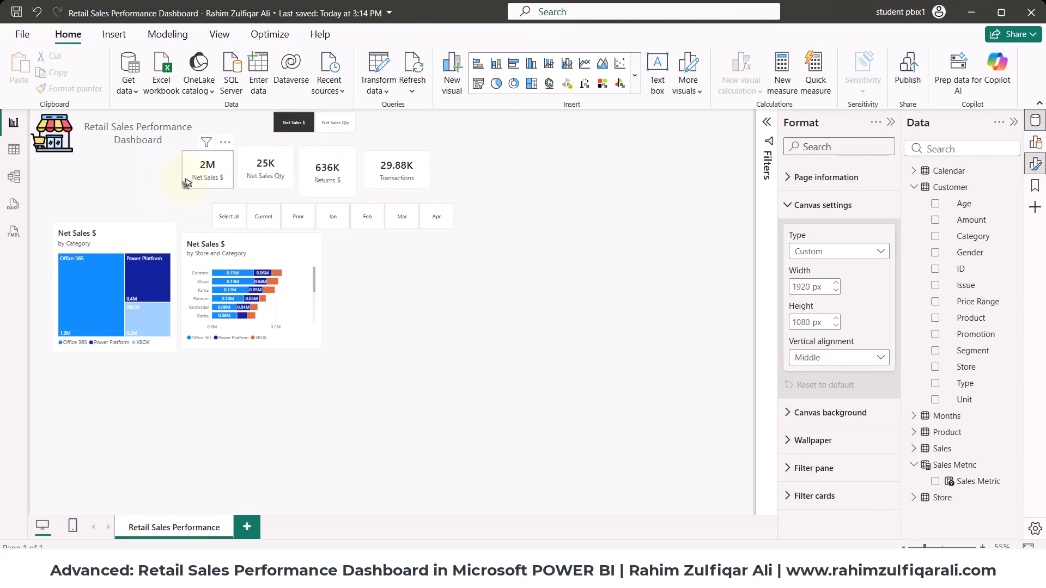
Move the month slicer away from under the KPI cards and lower the Net Sales $ card slightly.
left_click(206, 210)
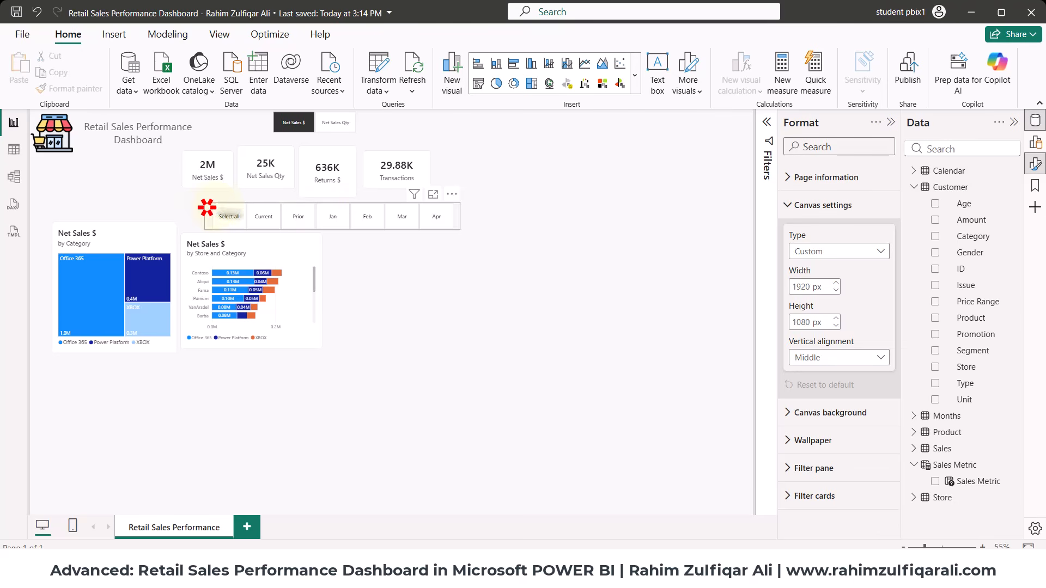
left_click_drag(460, 212, 550, 185)
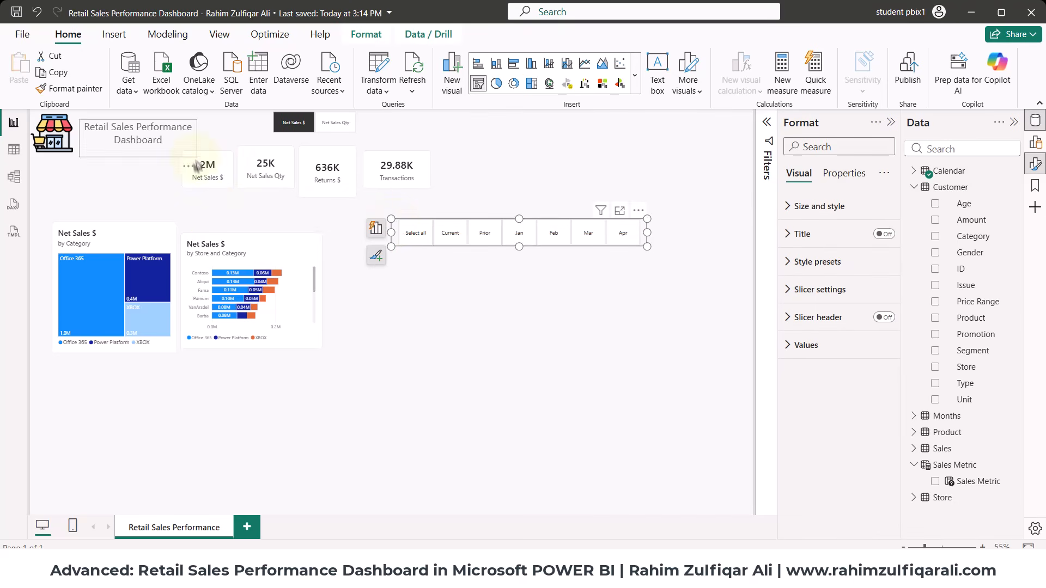
left_click_drag(204, 165, 208, 184)
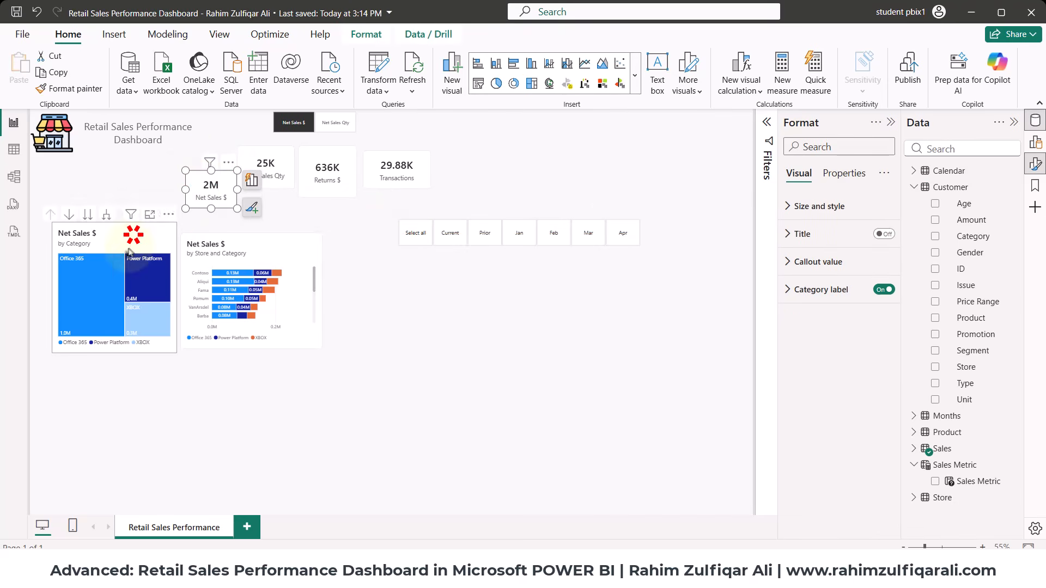
Enlarge the treemap and bar chart side by side below the cards, and move the month slicer up beyond the Transactions card.
left_click_drag(139, 252, 132, 269)
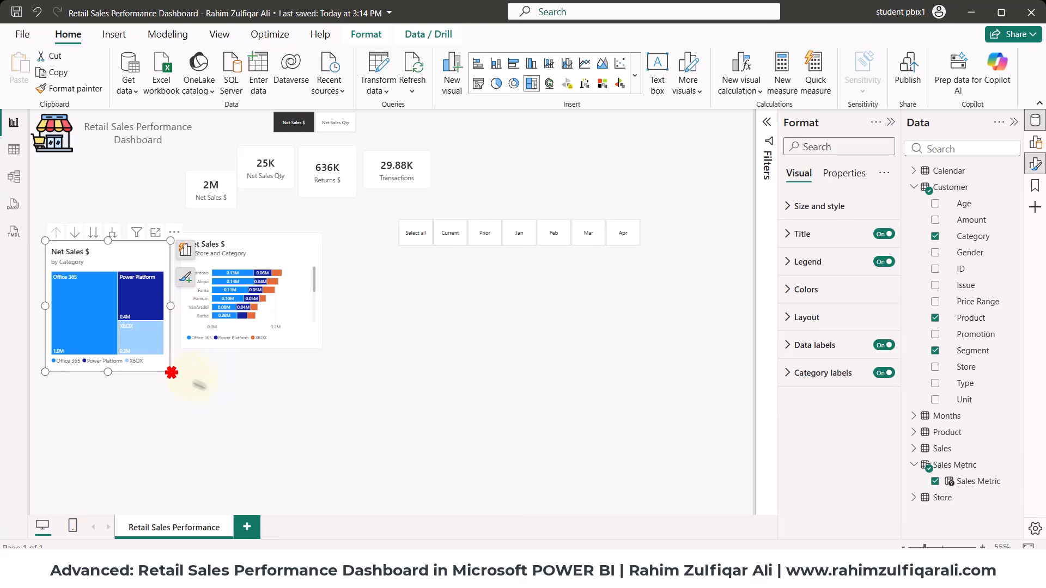
left_click_drag(172, 372, 219, 387)
left_click_drag(330, 271, 311, 254)
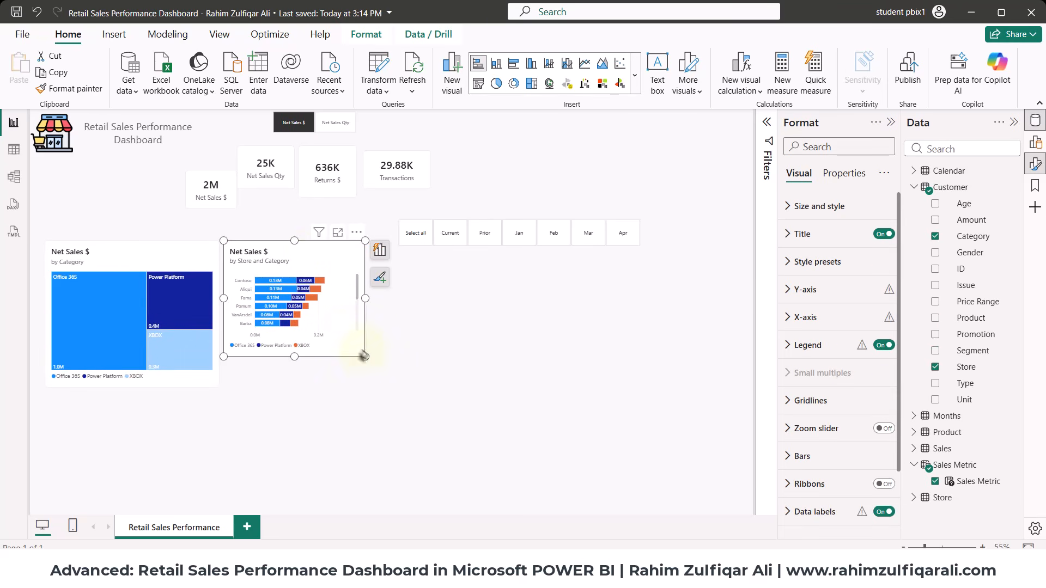
left_click_drag(363, 357, 390, 387)
left_click_drag(393, 226, 465, 200)
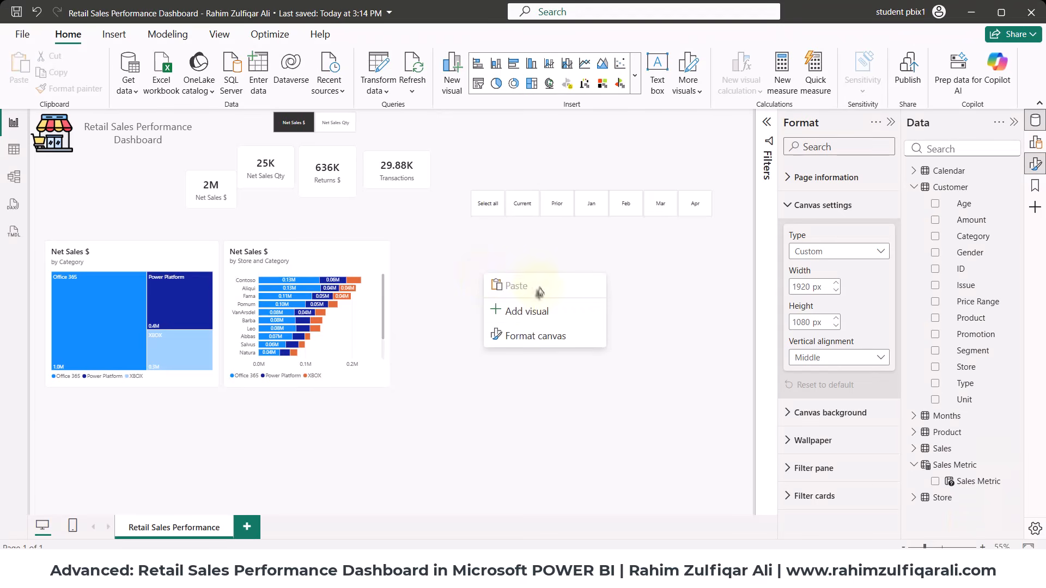
Add a line chart beside the bar chart and resize it to roughly match that chart's height.
left_click(536, 312)
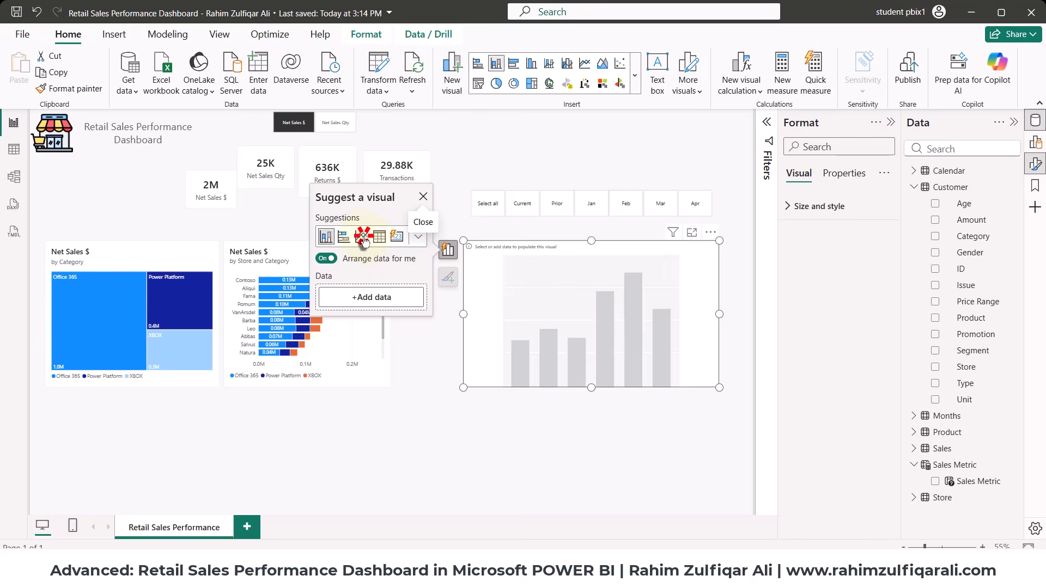
left_click(362, 237)
left_click_drag(464, 388, 455, 389)
left_click_drag(535, 351, 477, 349)
left_click_drag(663, 386, 621, 392)
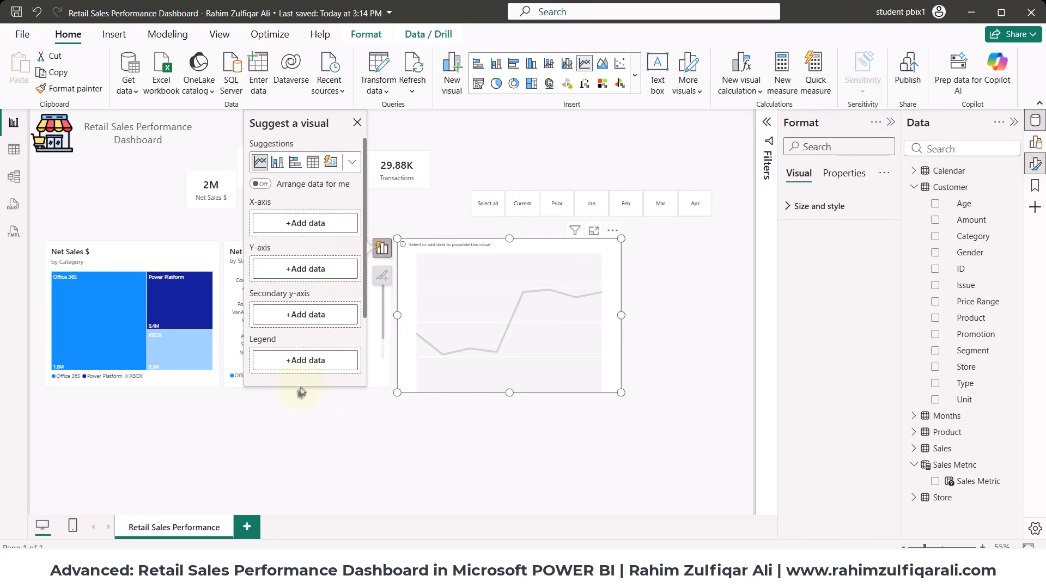
Put the Sales Metric parameter on the line chart's Y-axis.
scroll(312, 305, "down", 3)
left_click(294, 184)
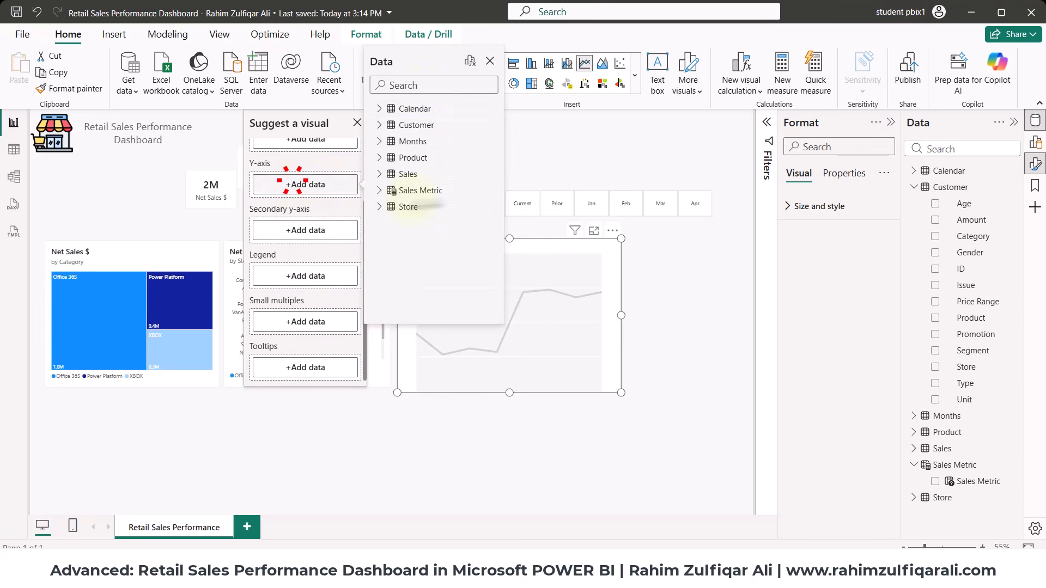
left_click(424, 88)
left_click(378, 189)
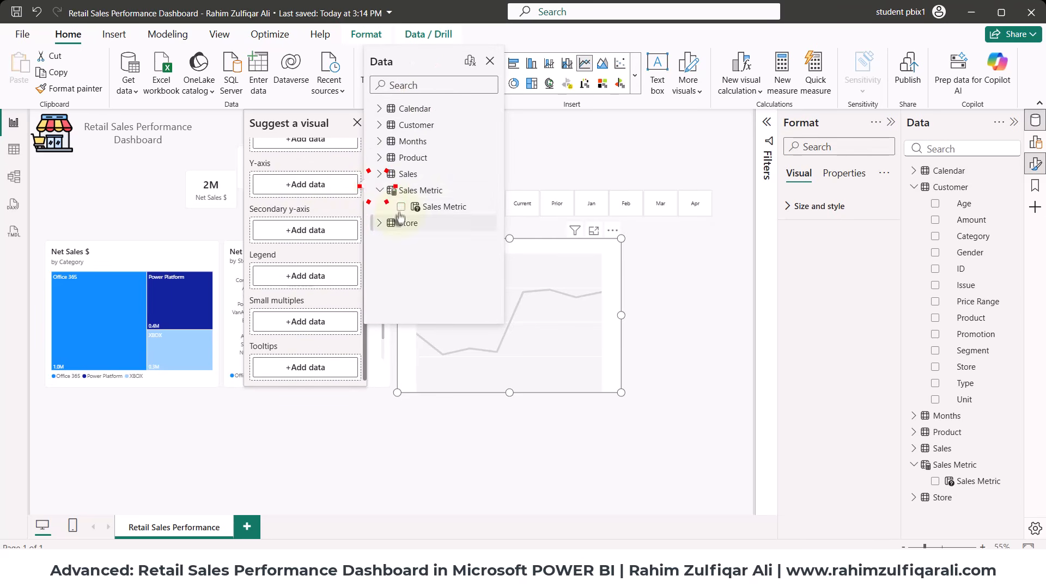
left_click(400, 207)
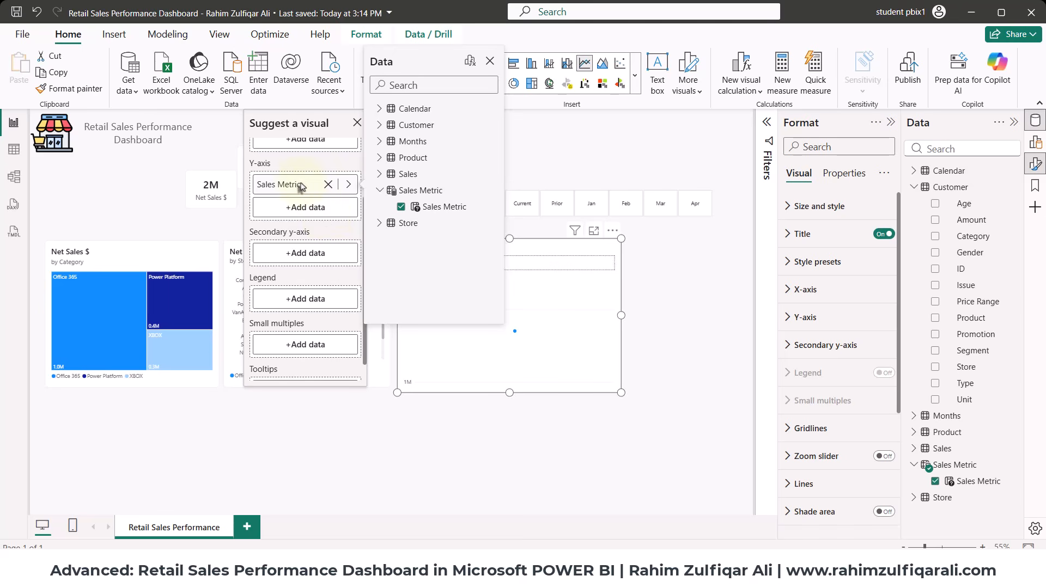
Try the Calendar table's Month Select field on the line chart's X-axis, then replace it with Month.
left_click(334, 145)
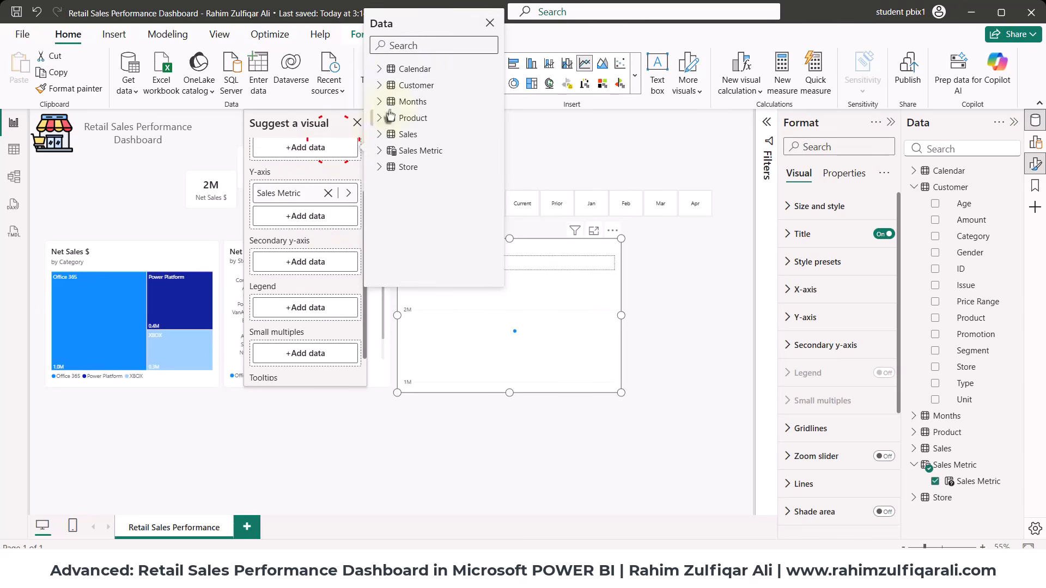
left_click(380, 69)
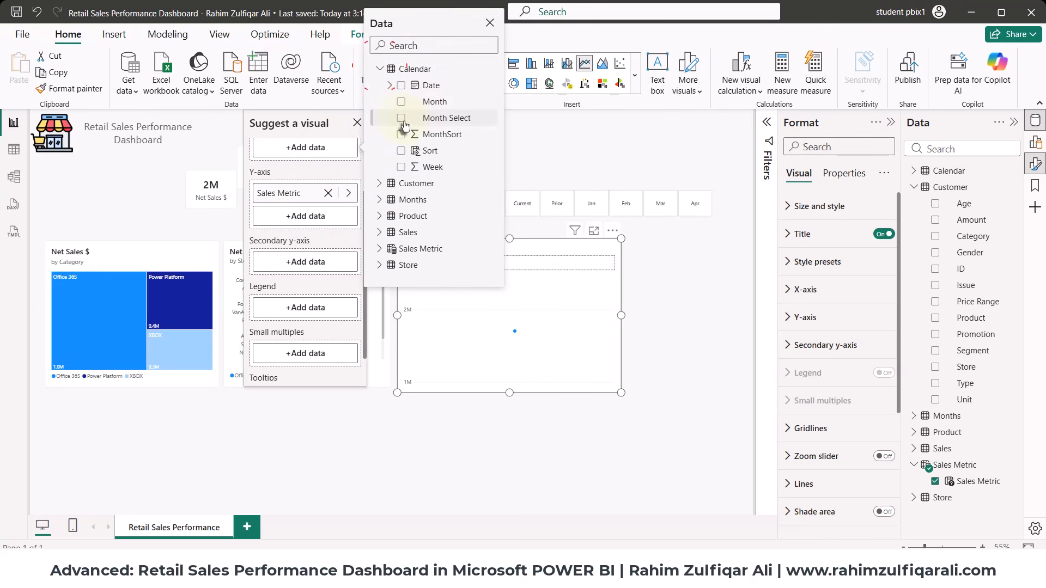
left_click(401, 119)
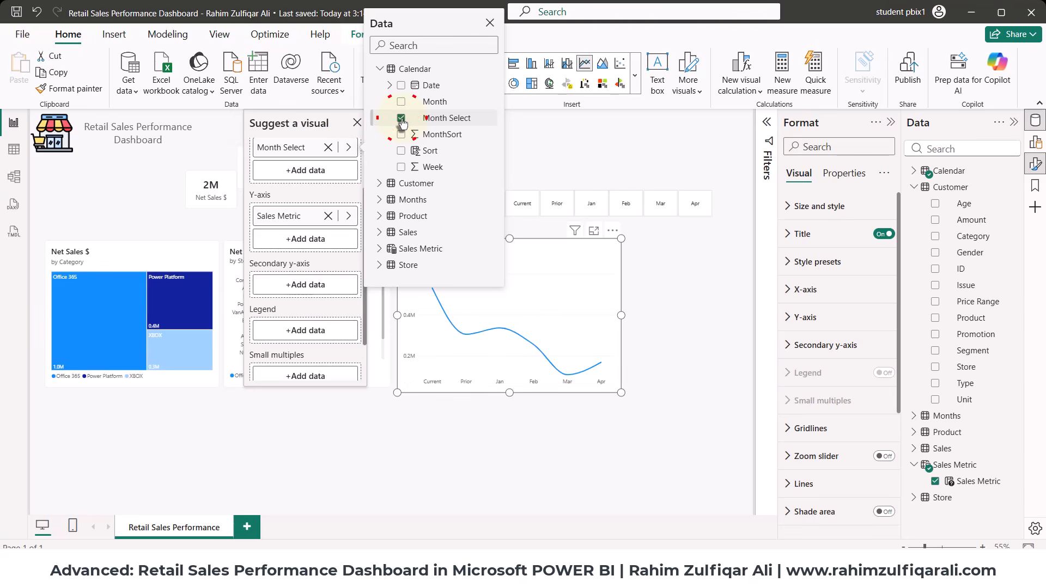
left_click(401, 101)
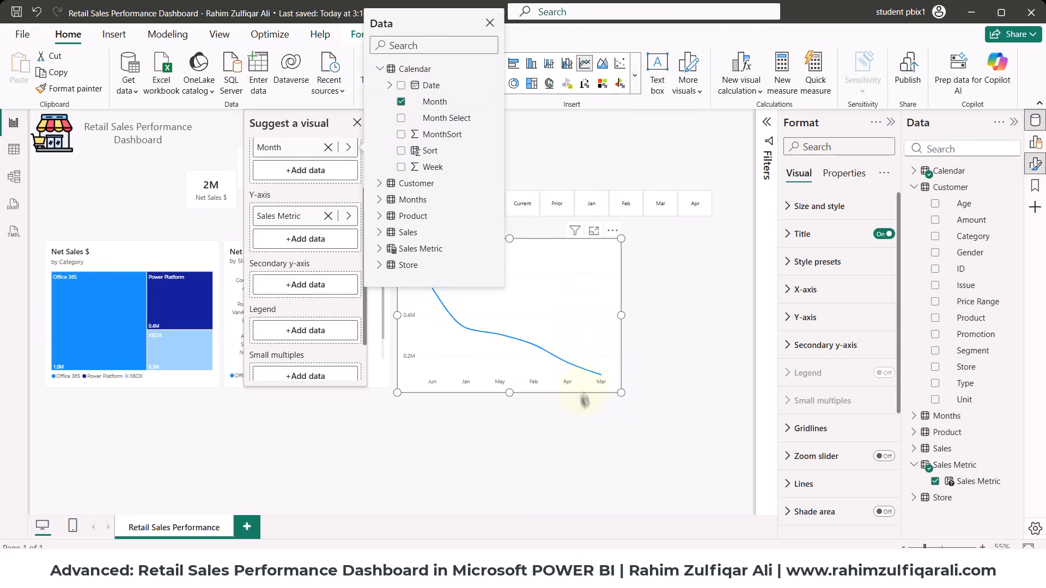
Sort the line chart by Month in ascending order.
left_click(612, 231)
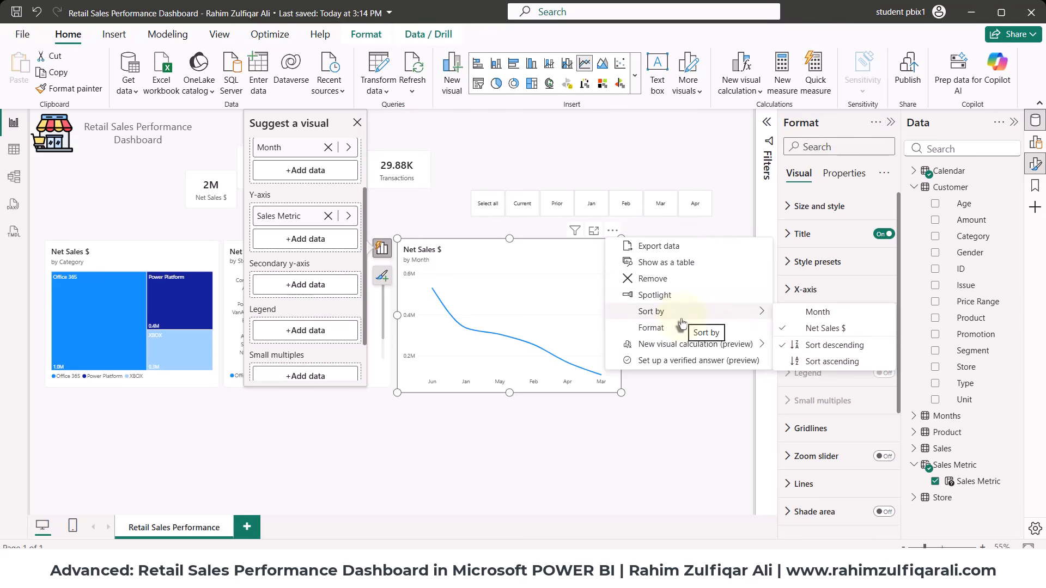
left_click(798, 316)
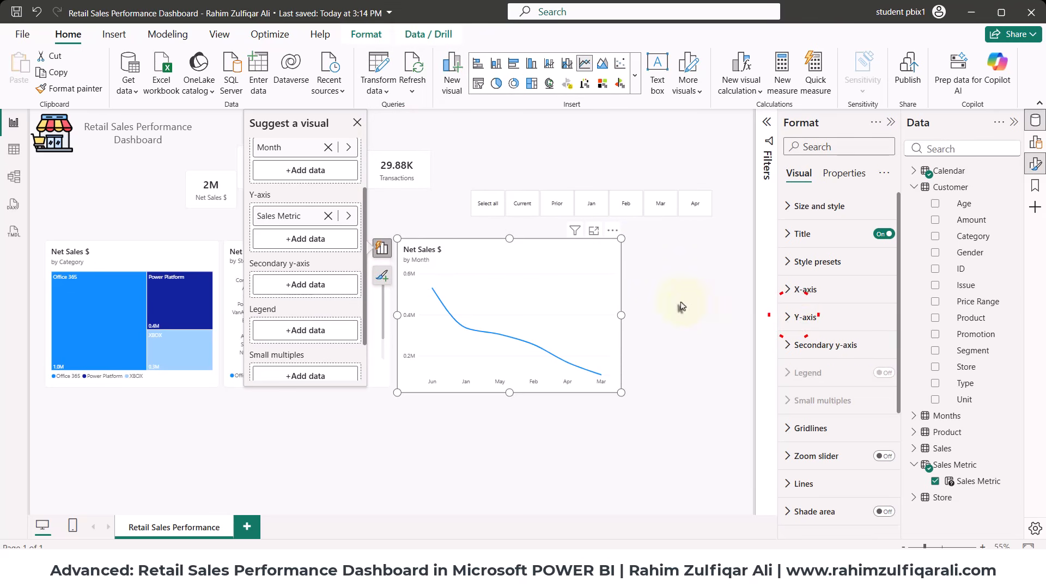
left_click(612, 231)
mouse_move(730, 311)
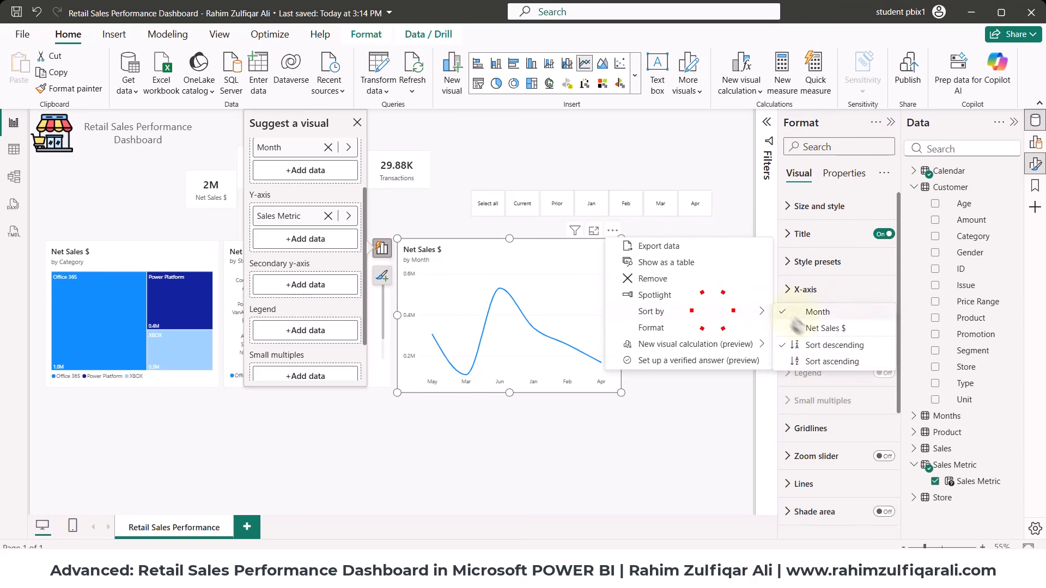
left_click(810, 358)
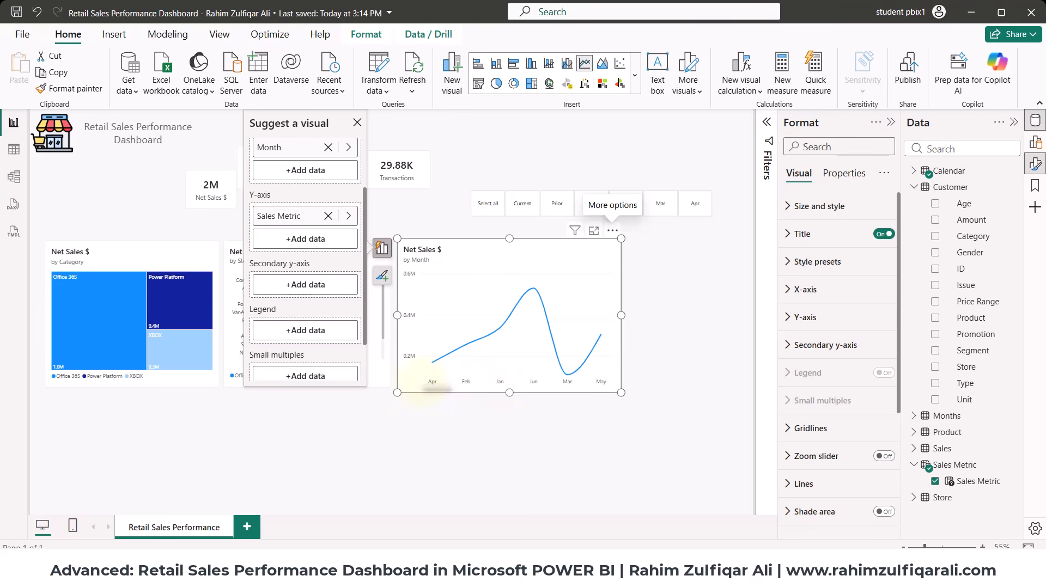
Sort the Calendar table's Month column by MonthSort and return to the report page.
left_click(13, 148)
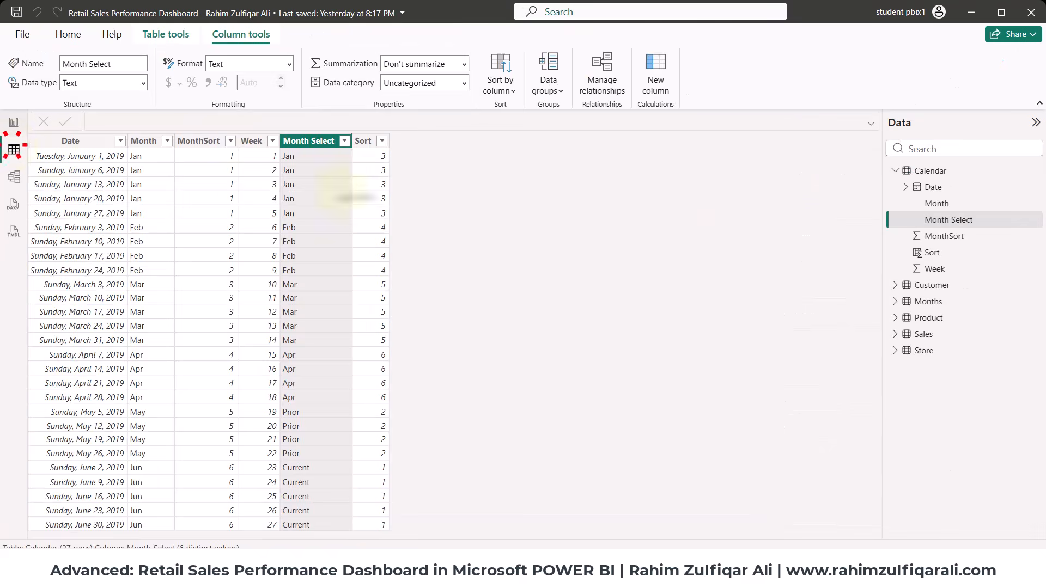
left_click(926, 170)
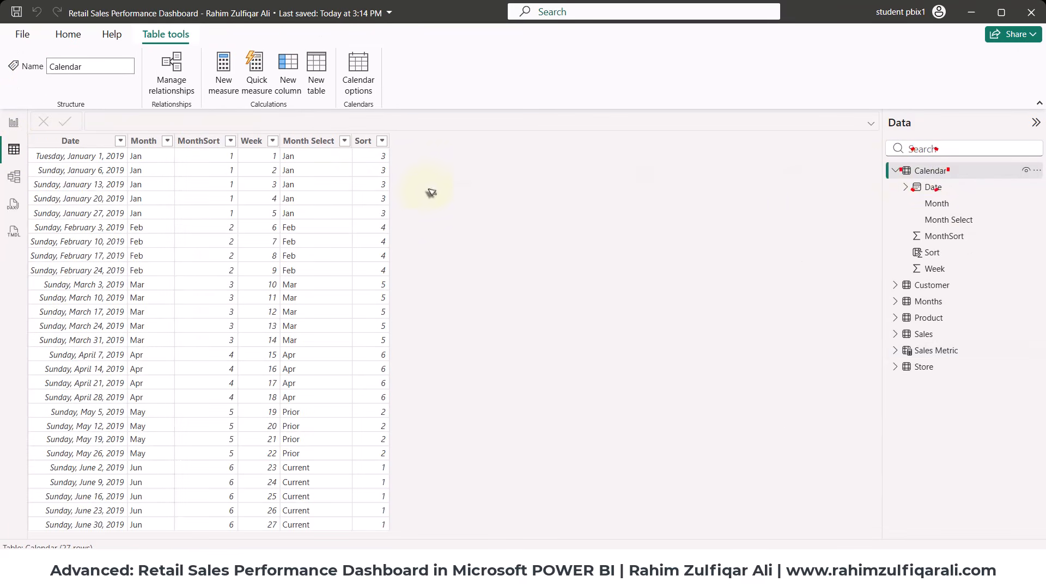
left_click(147, 142)
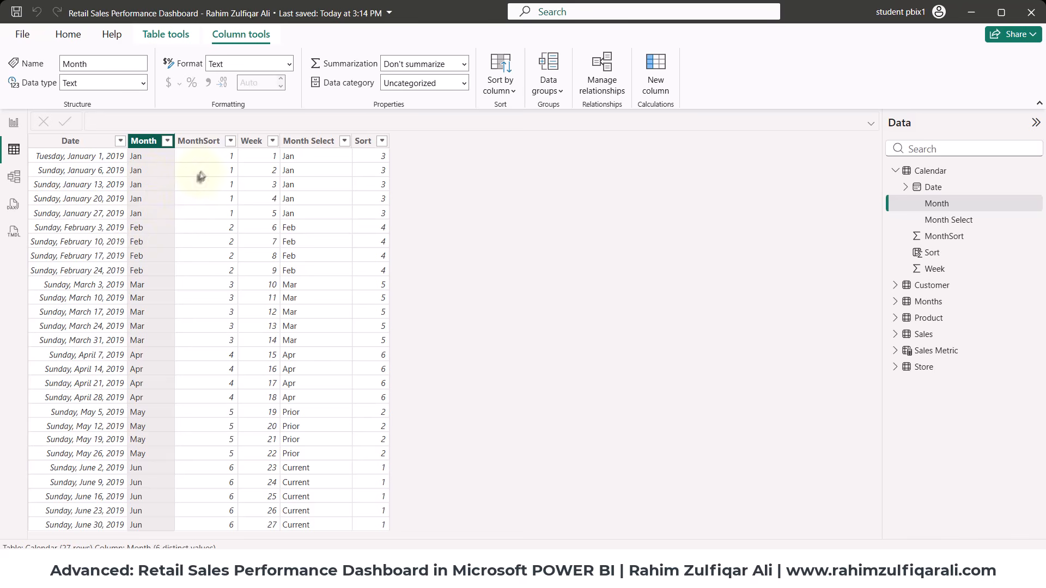
left_click(504, 92)
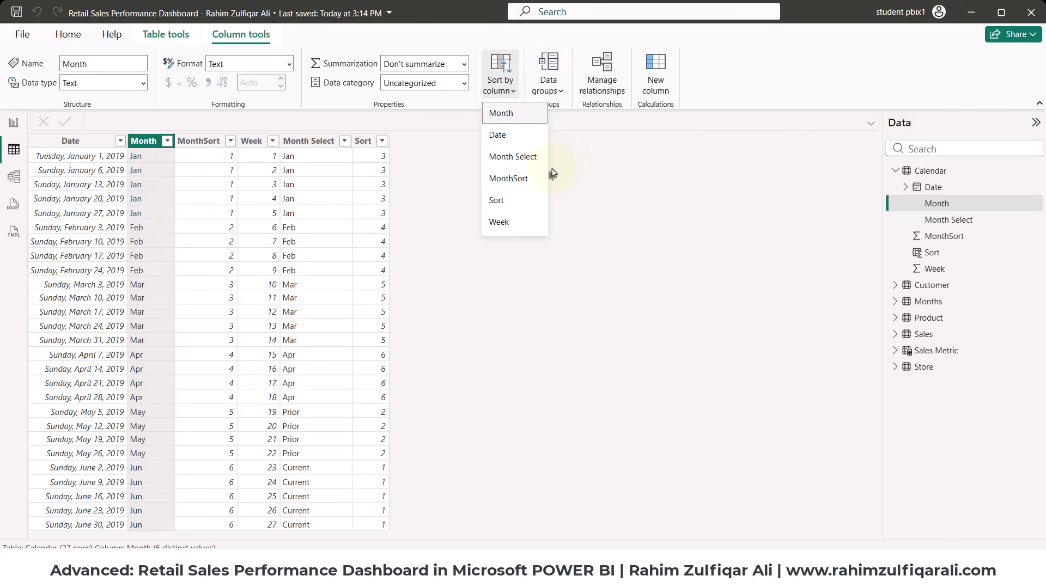
left_click(512, 178)
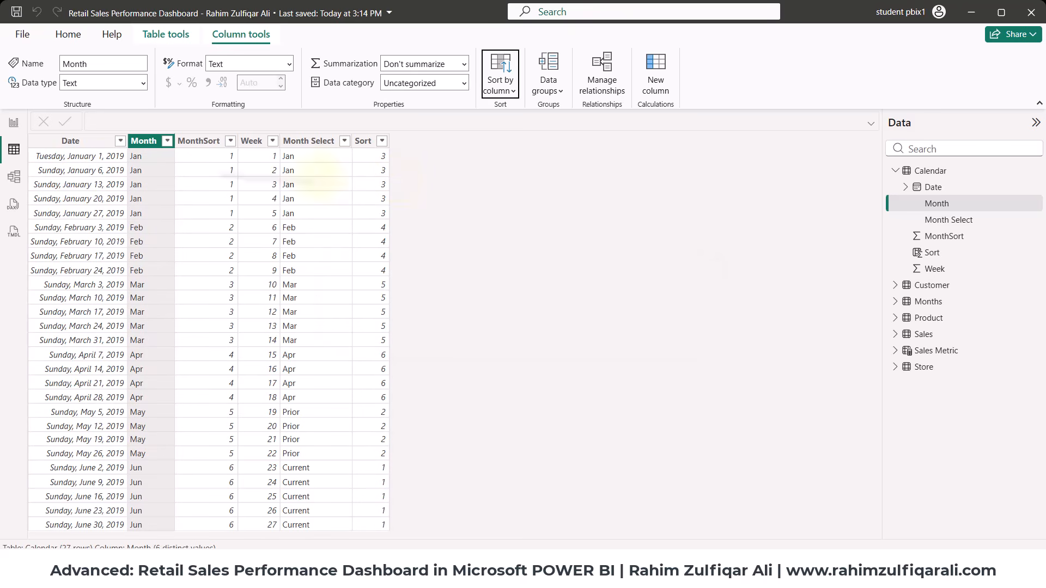
left_click(15, 123)
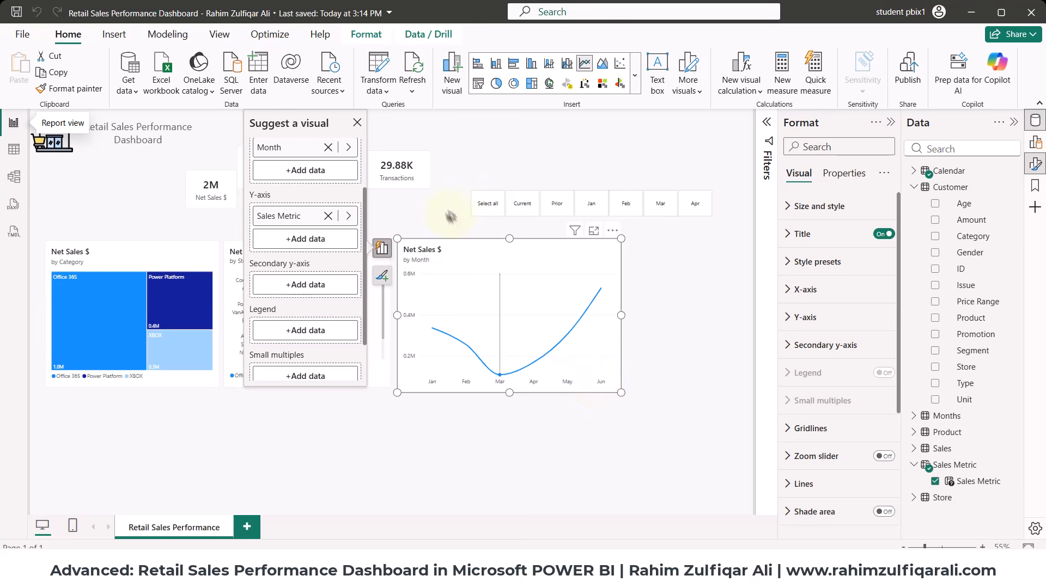
left_click(412, 218)
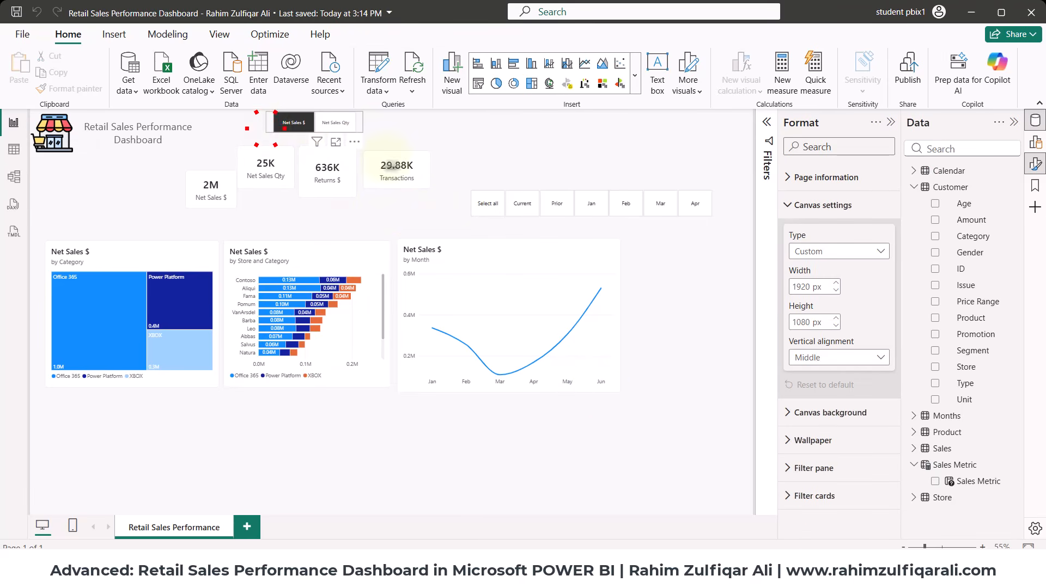
Enlarge the Sales Metric slicer and test it by switching between Net Sales $ and Net Sales Qty, ending on Net Sales Qty.
left_click(360, 130)
left_click_drag(362, 132, 397, 145)
left_click(357, 137)
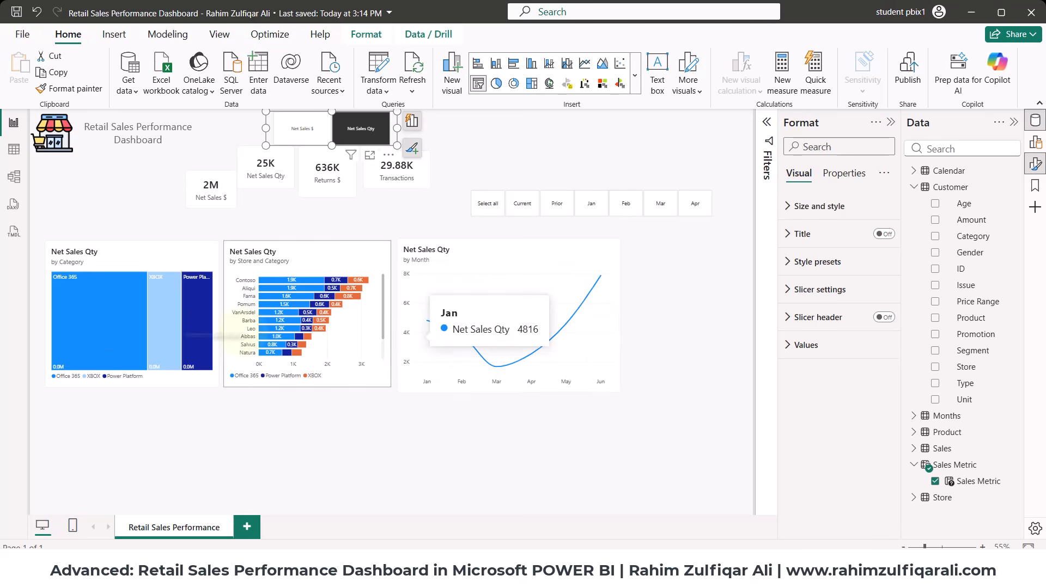
left_click(296, 130)
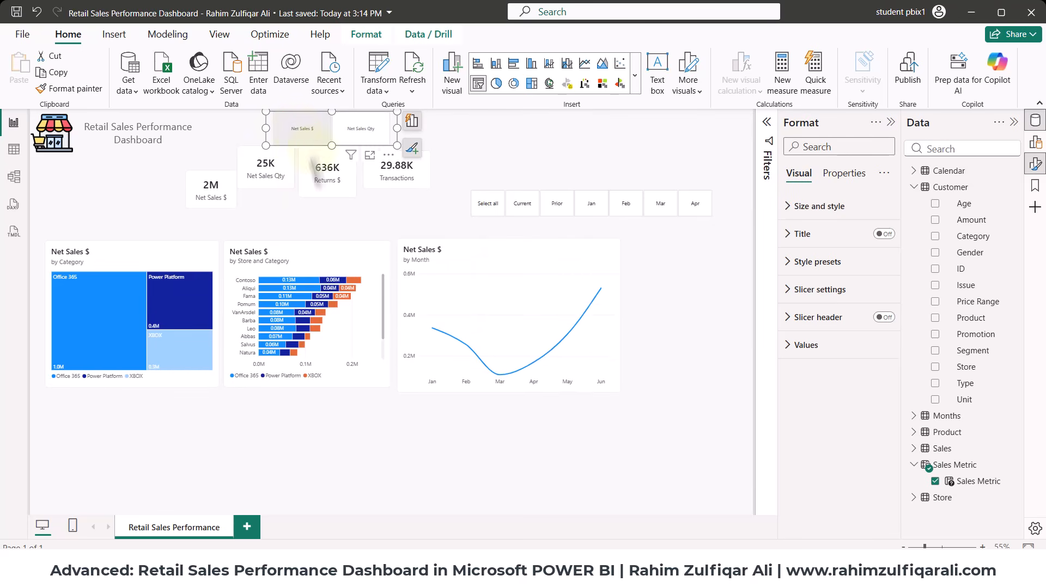
left_click(381, 135)
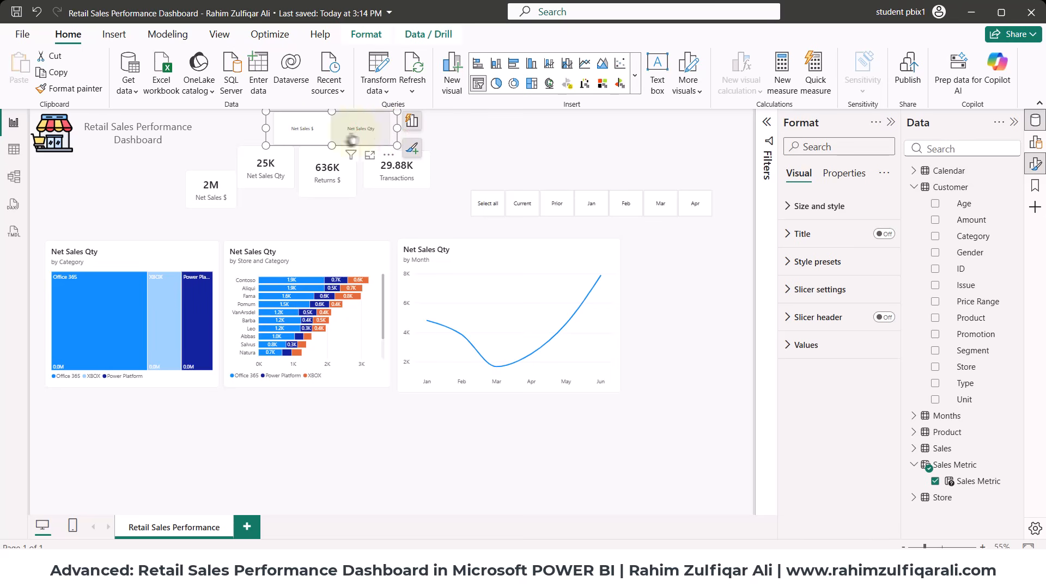
left_click(309, 132)
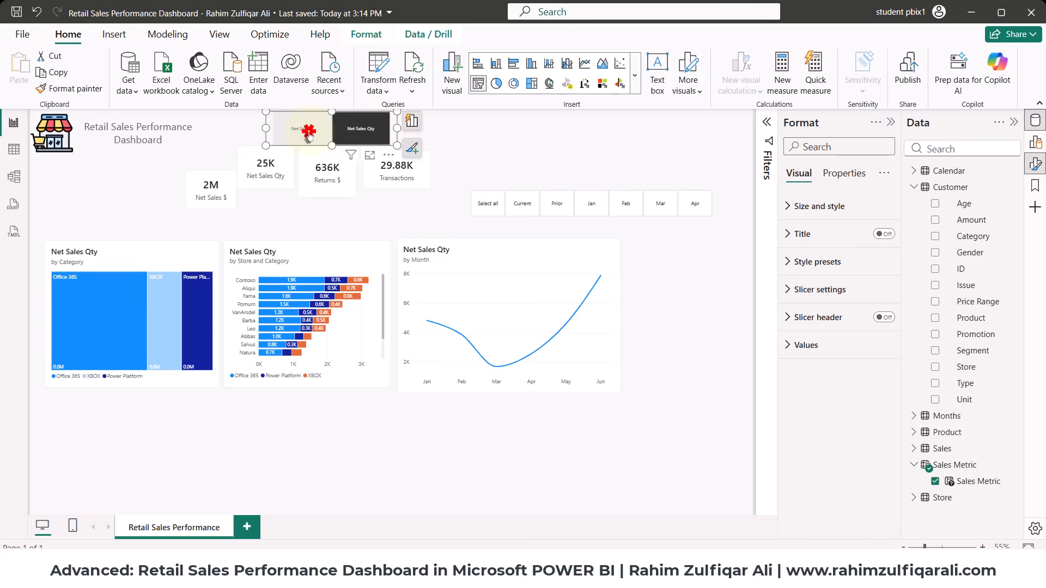
left_click(366, 136)
Replace Month with the Calendar table's Date field on the line chart's X-axis.
left_click(590, 271)
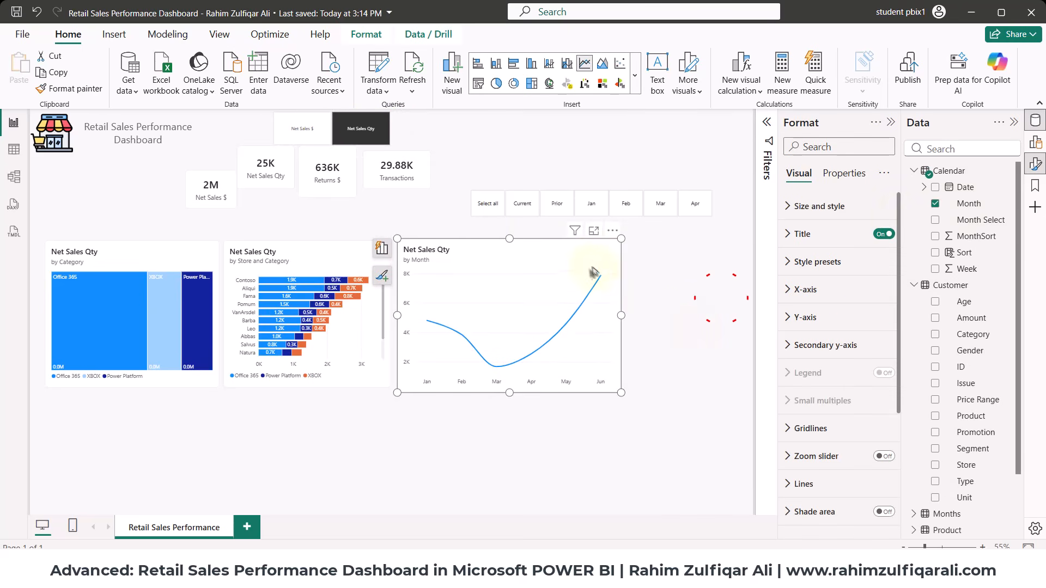
left_click(935, 204)
left_click(934, 187)
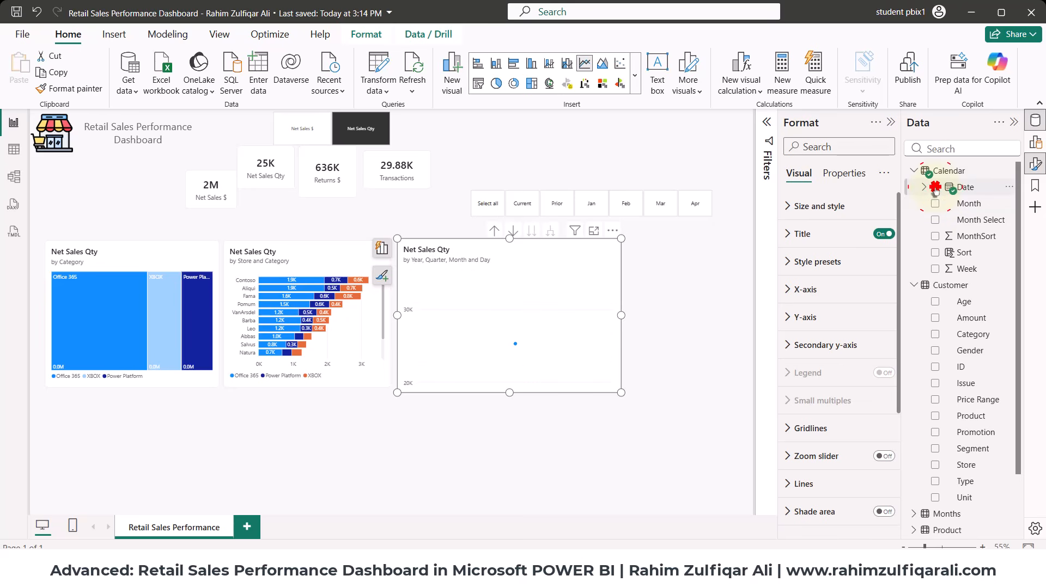
left_click(935, 188)
left_click(382, 248)
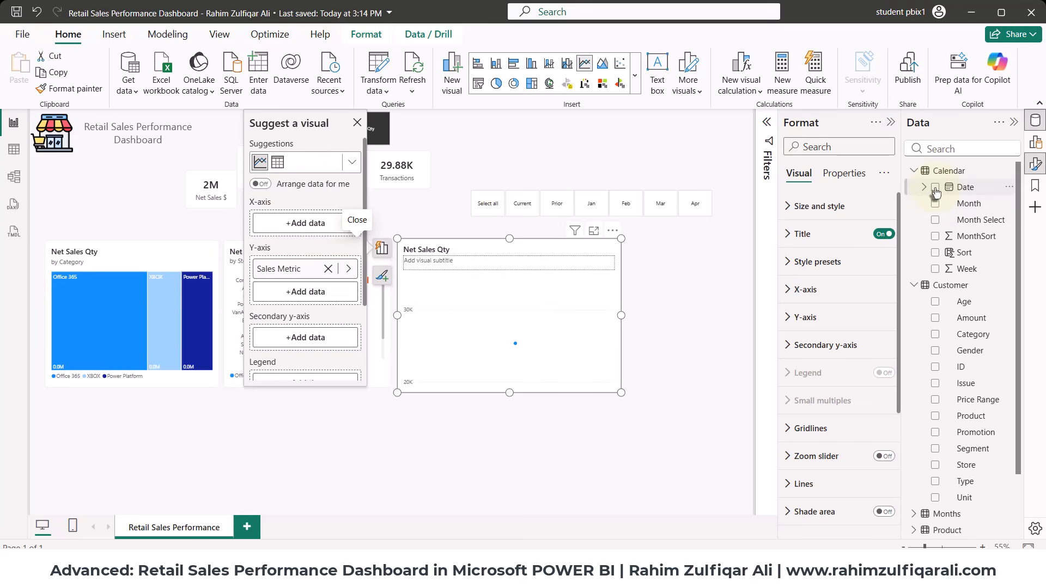
scroll(343, 338, "down", 3)
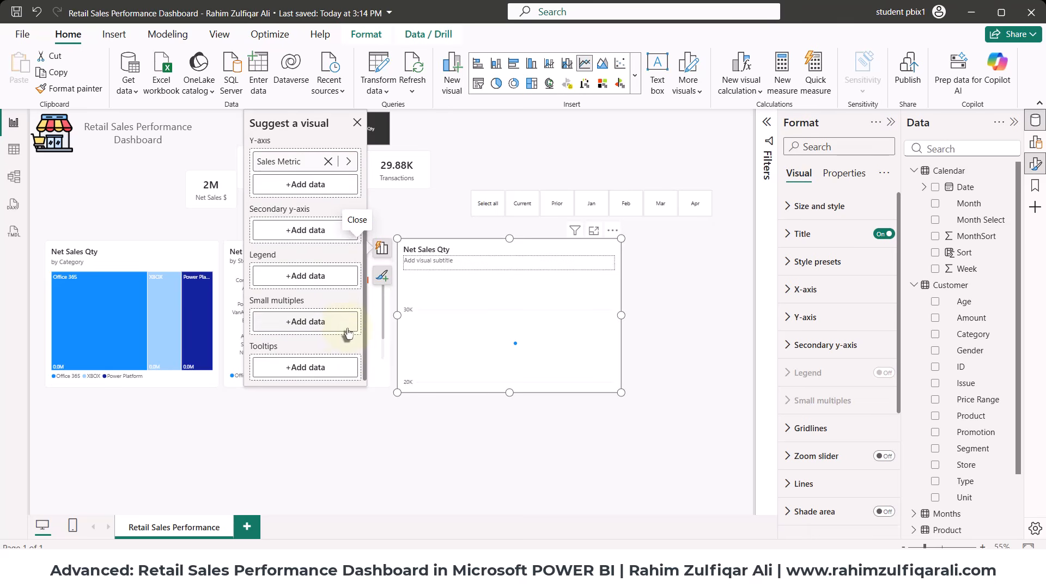
scroll(342, 334, "up", 3)
left_click(318, 223)
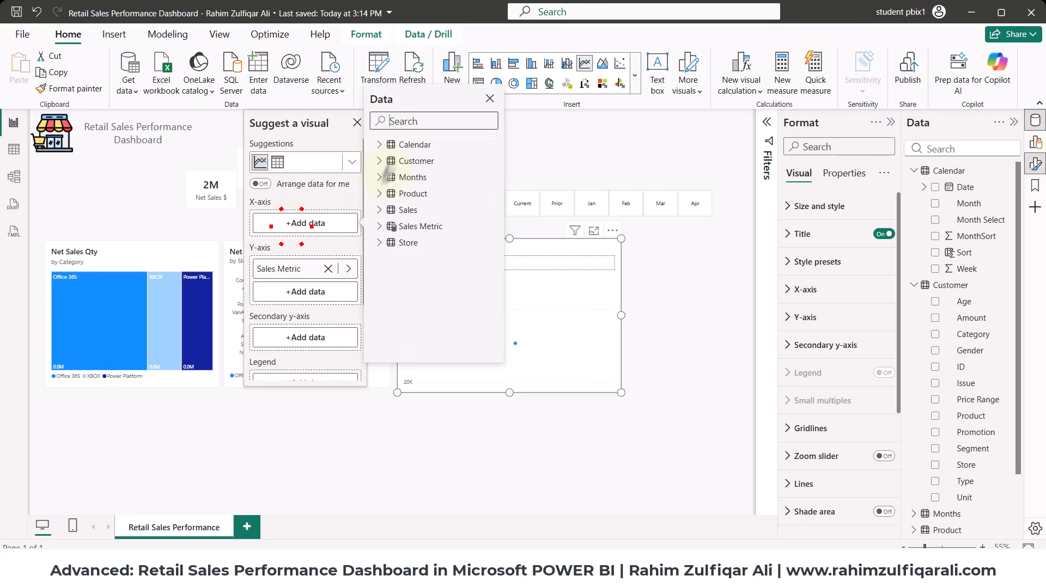
left_click(378, 145)
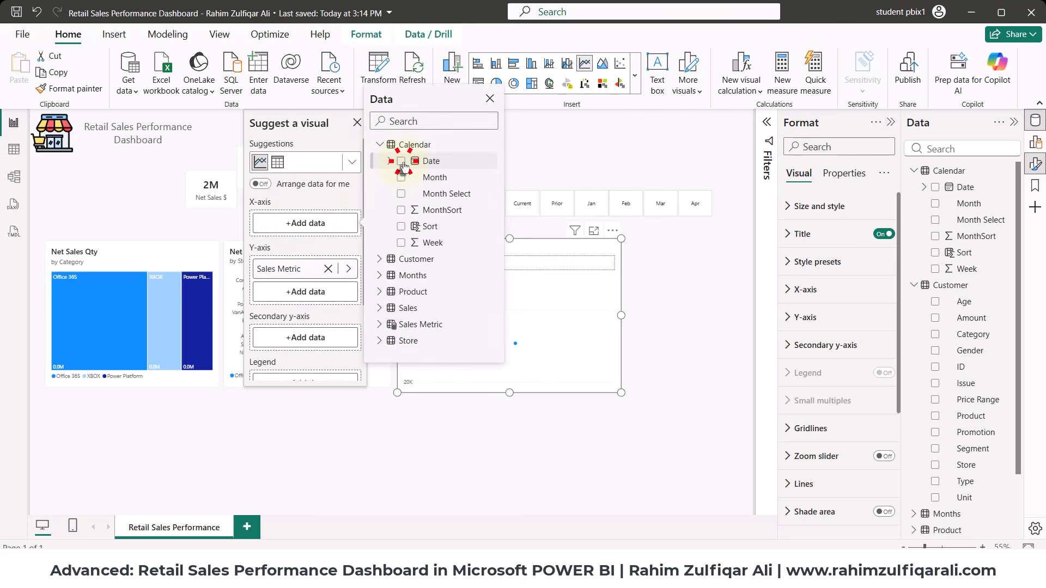
left_click(401, 162)
left_click(509, 431)
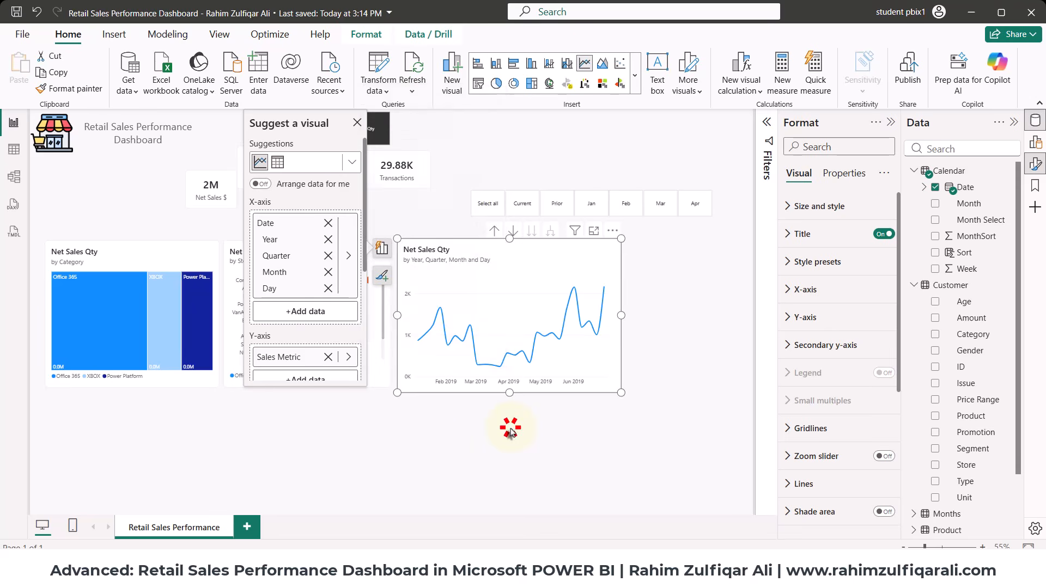
left_click(357, 123)
Add a trend line and a forecast to the line chart and widen the chart.
left_click(382, 275)
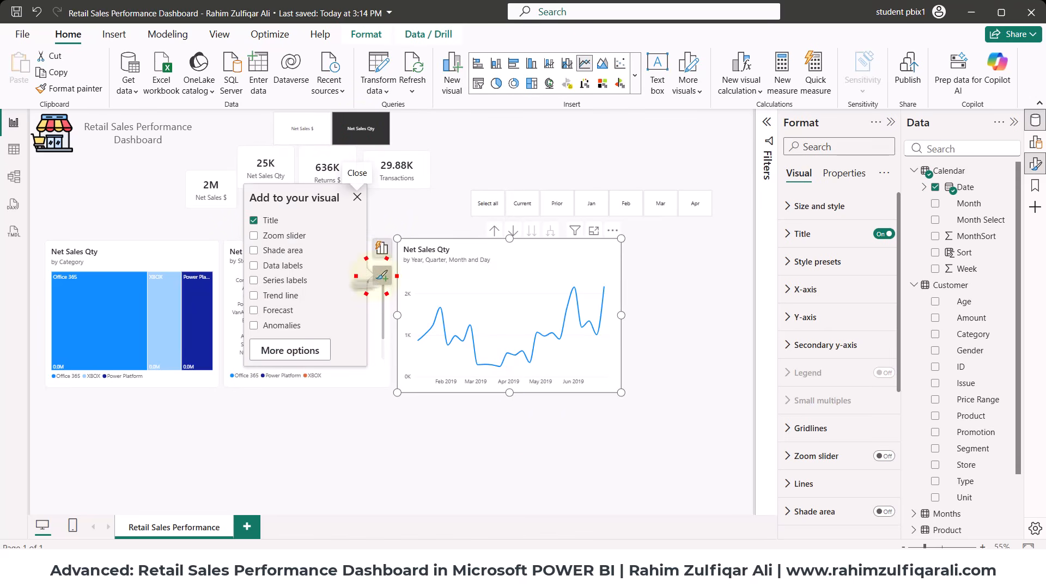
left_click(254, 311)
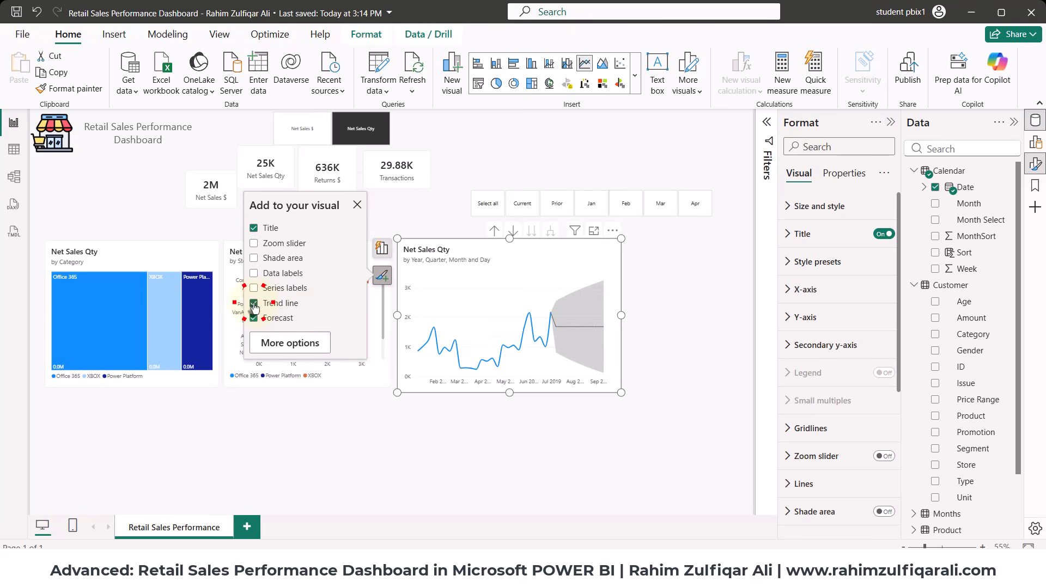
left_click_drag(621, 393, 696, 401)
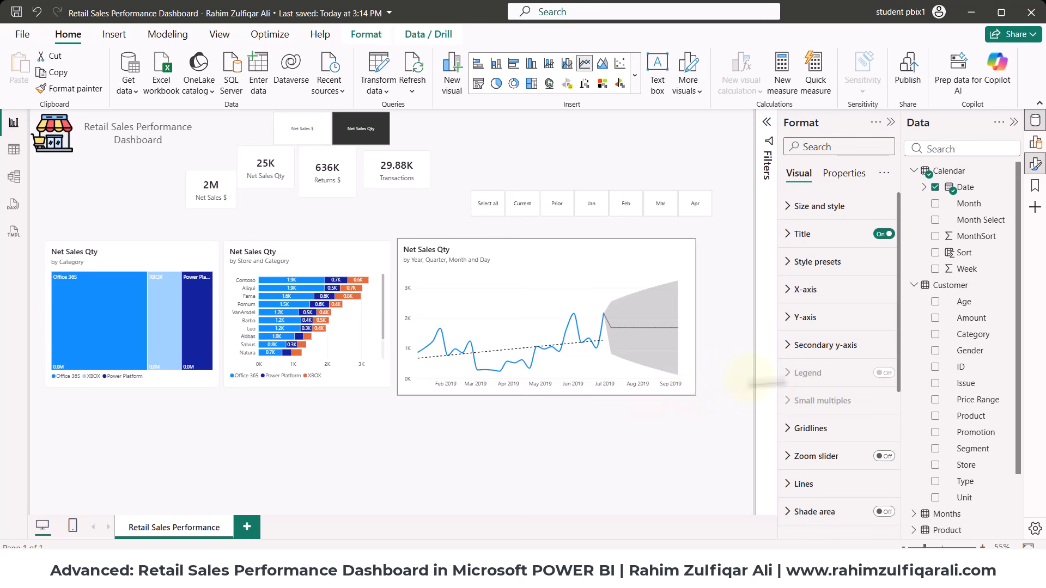
Examine the line chart's forecast options, including the available units and confidence interval choices.
scroll(849, 382, "down", 5)
left_click(842, 491)
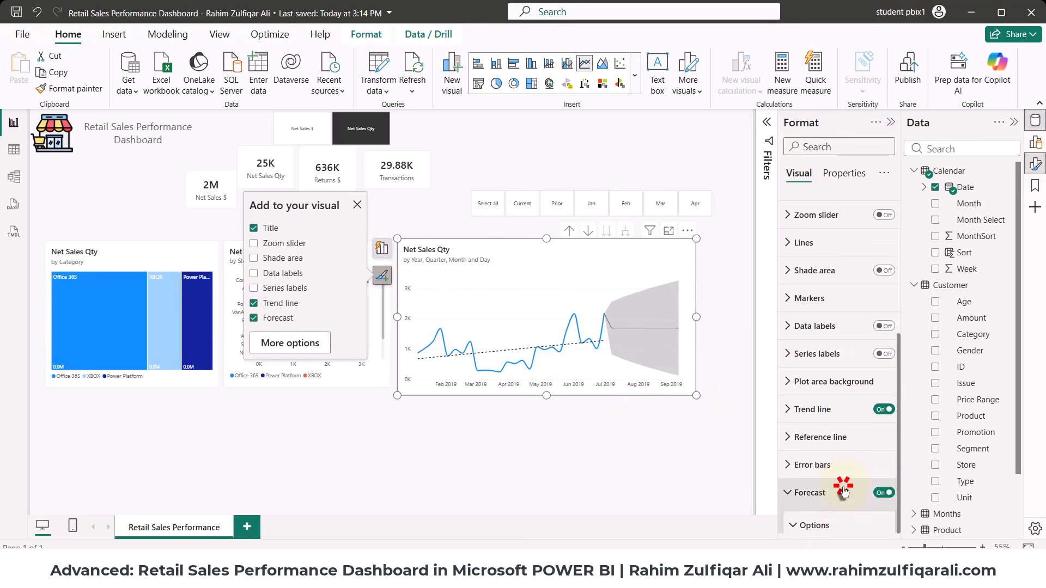
scroll(844, 490, "down", 8)
scroll(840, 463, "up", 3)
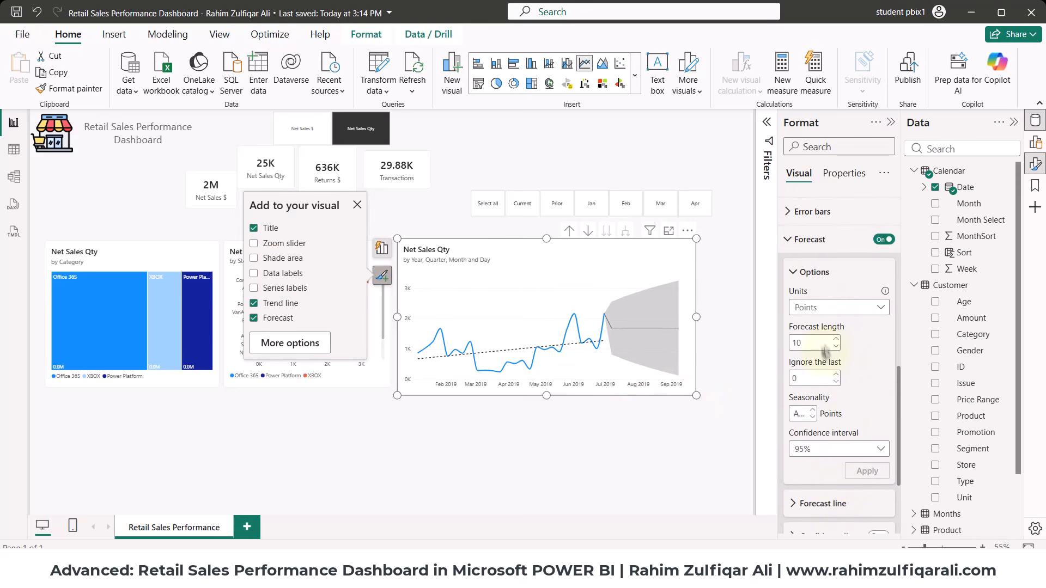
left_click(808, 306)
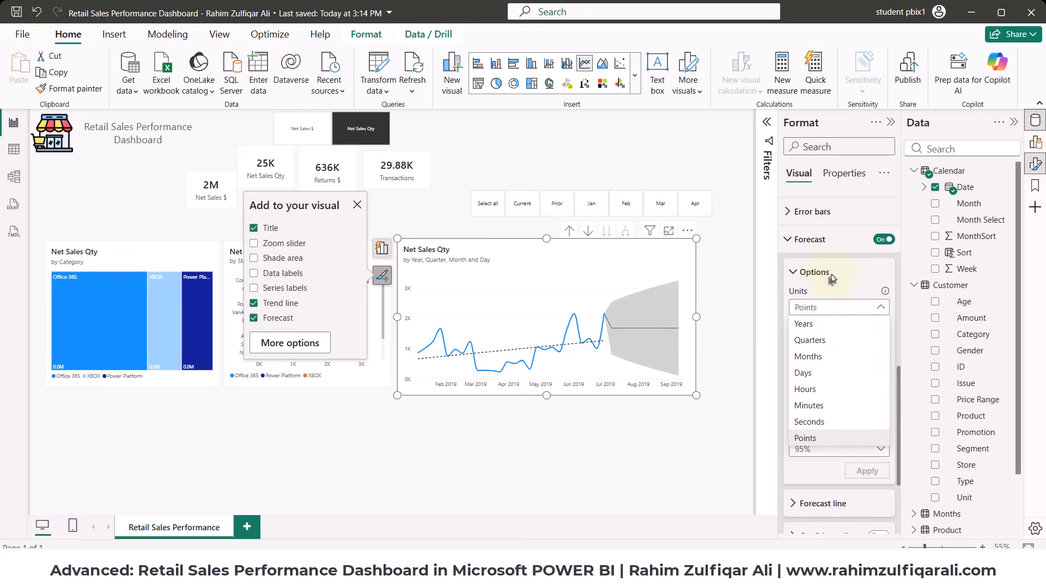
left_click(830, 308)
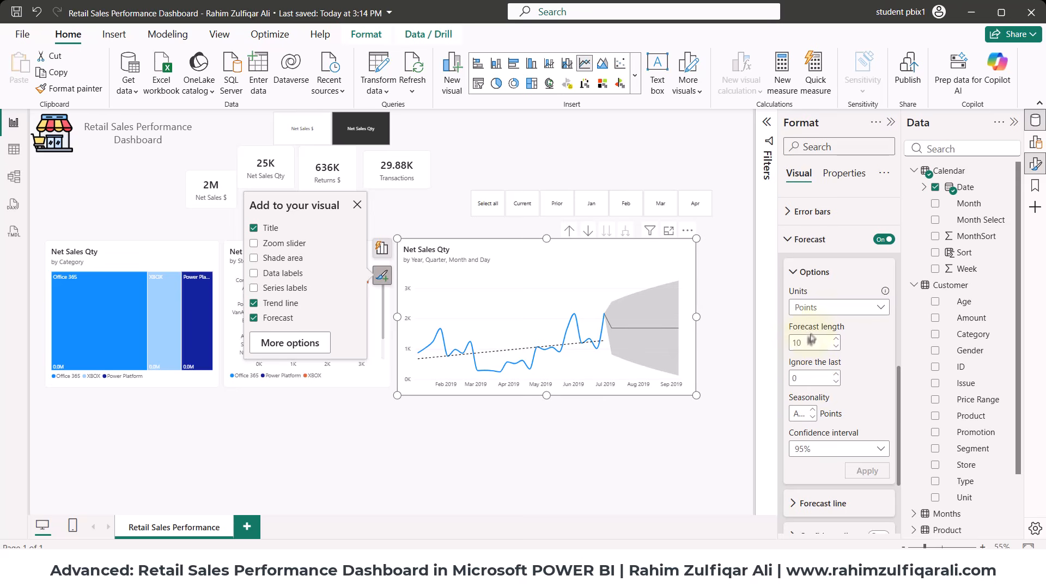
left_click(832, 449)
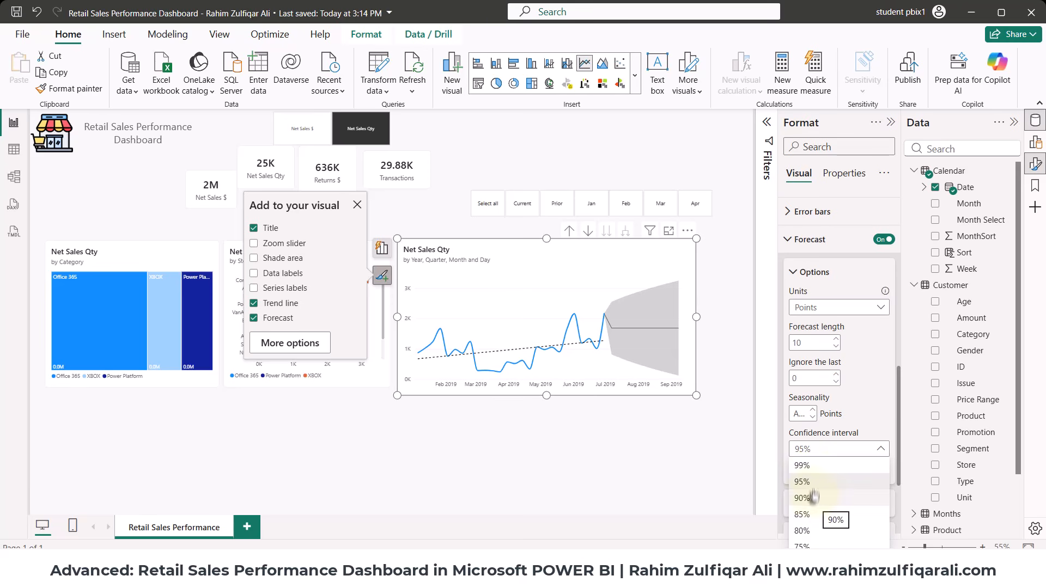
left_click(863, 402)
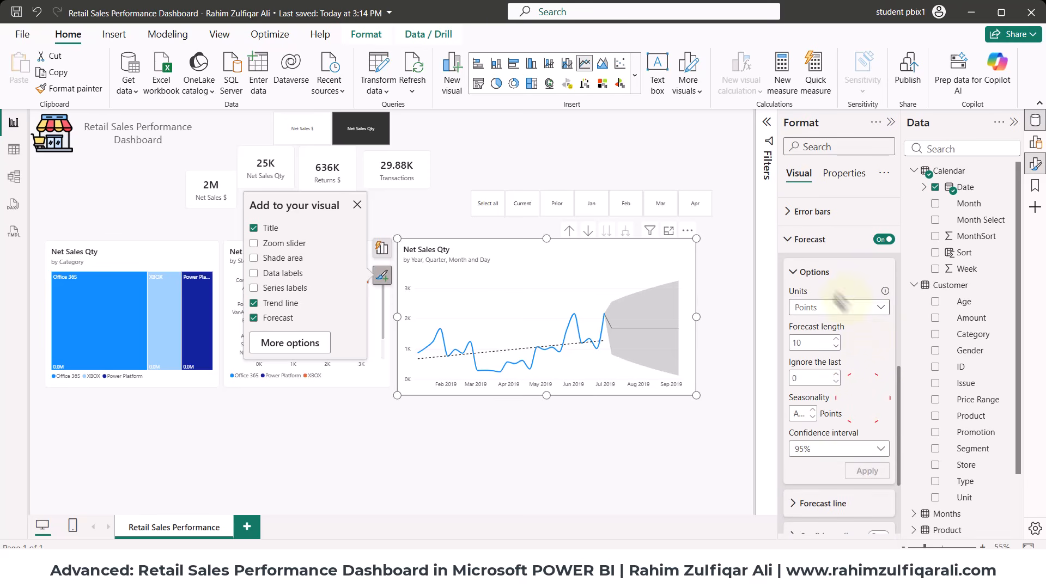
left_click(811, 240)
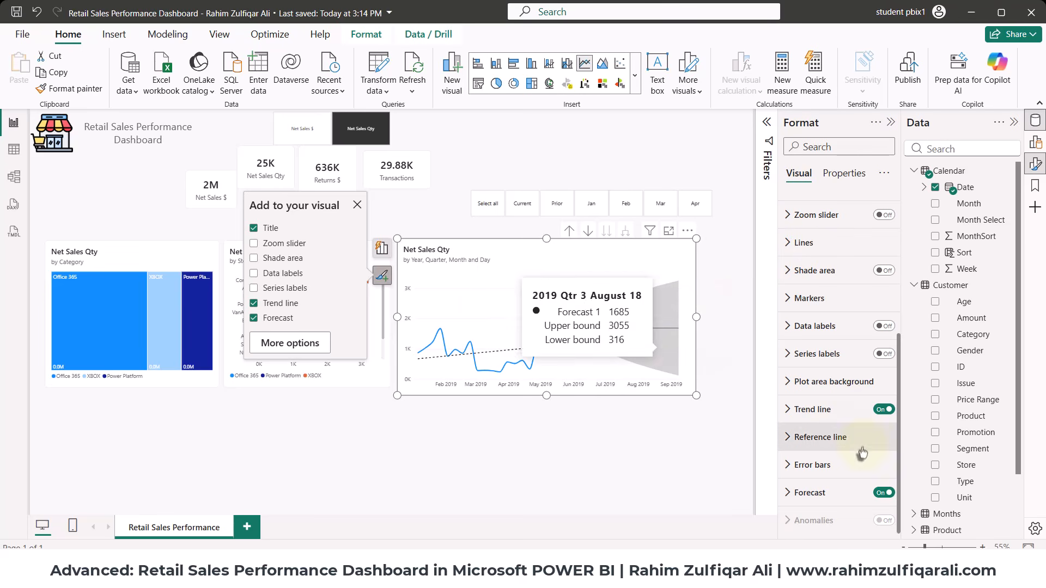
Turn on data labels for the line chart and shrink the chart slightly.
left_click(884, 325)
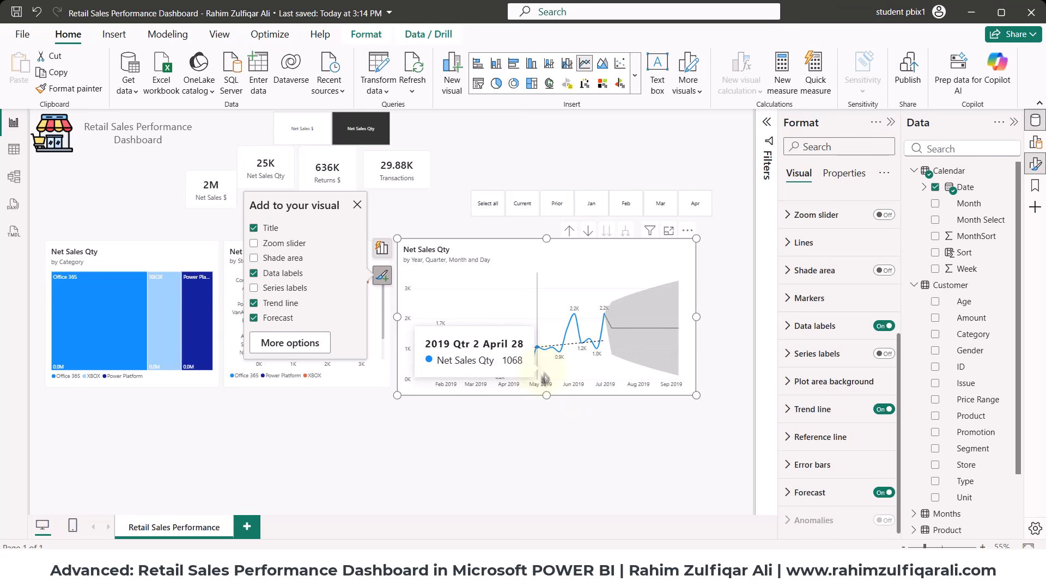
mouse_move(695, 396)
left_mouse_down()
mouse_move(677, 401)
mouse_move(678, 387)
left_mouse_up()
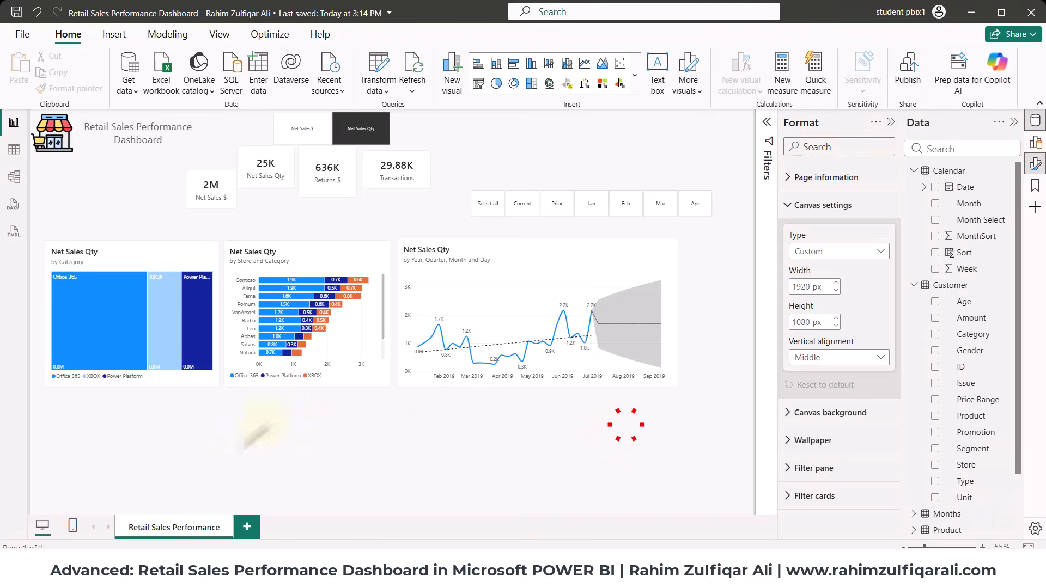
Insert a new visual below the treemap and bar chart, enlarge it and change it to a donut chart.
right_click(224, 438)
left_click(267, 473)
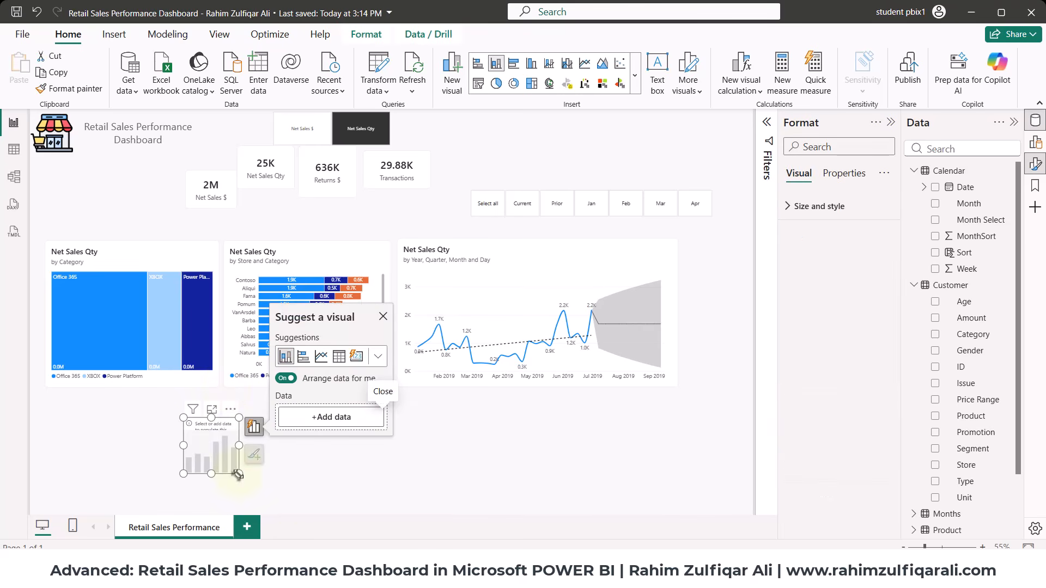
left_click_drag(239, 474, 322, 511)
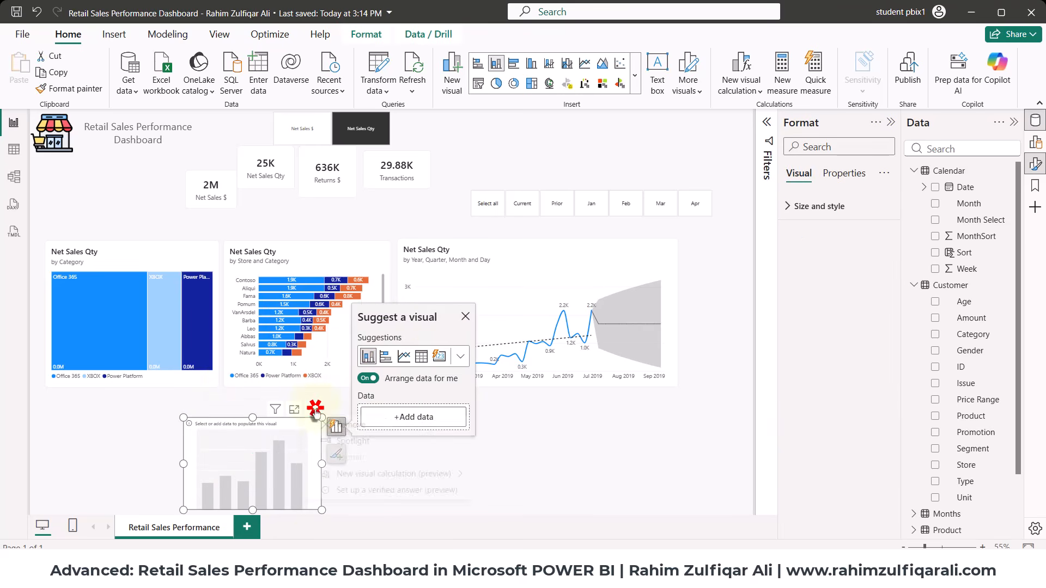
left_click(314, 407)
left_click(461, 356)
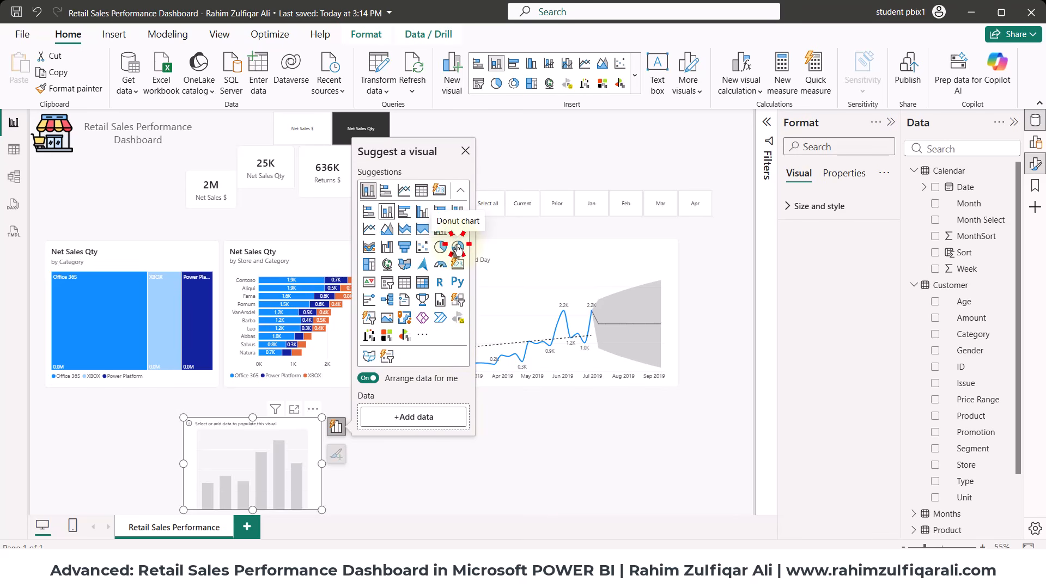
left_click(457, 248)
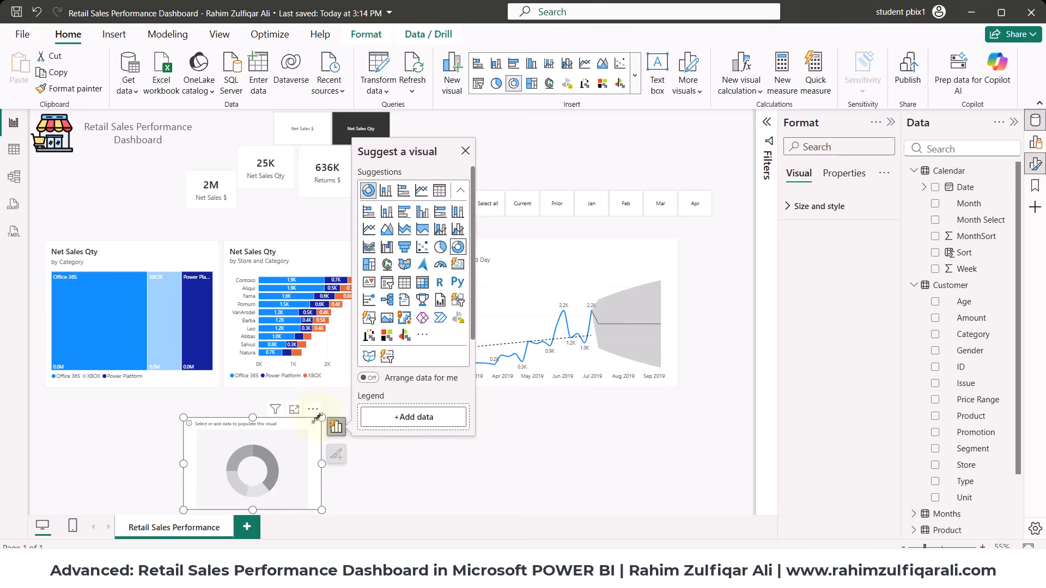
left_click_drag(318, 417, 321, 397)
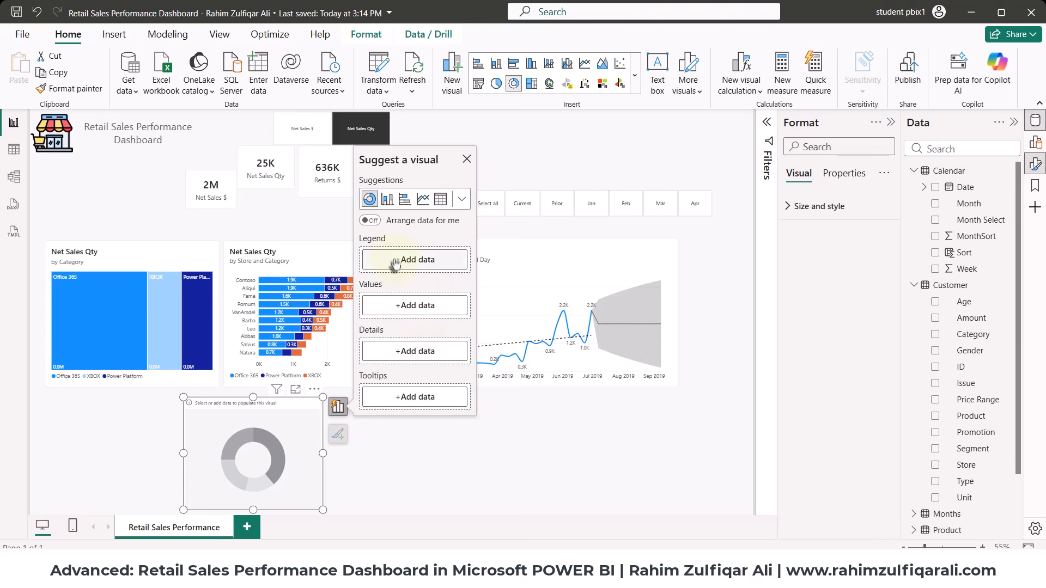
Add the Customer table's Price Range field to the donut chart's legend.
left_click(395, 263)
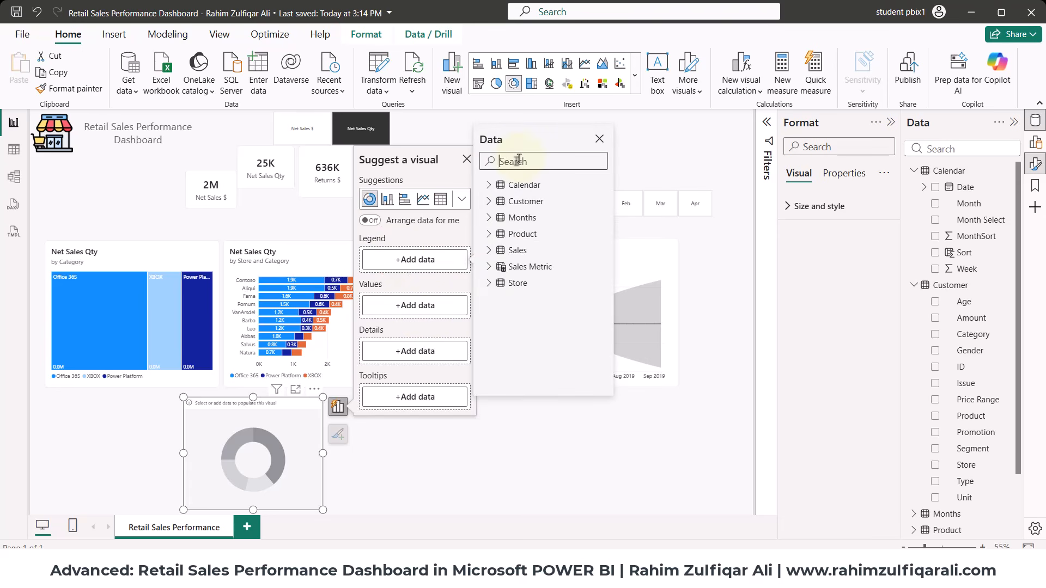
type("price")
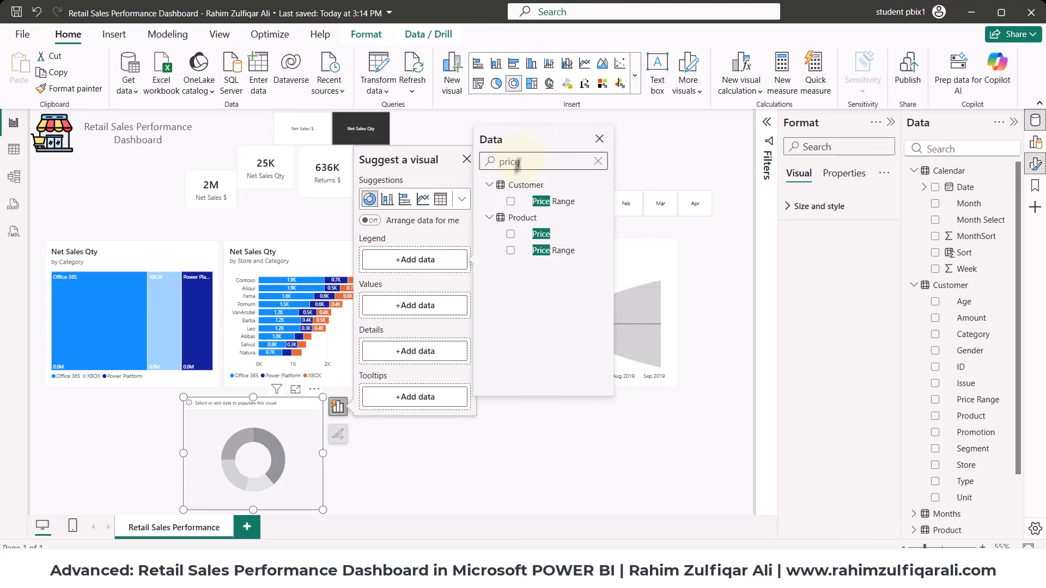
left_click(511, 201)
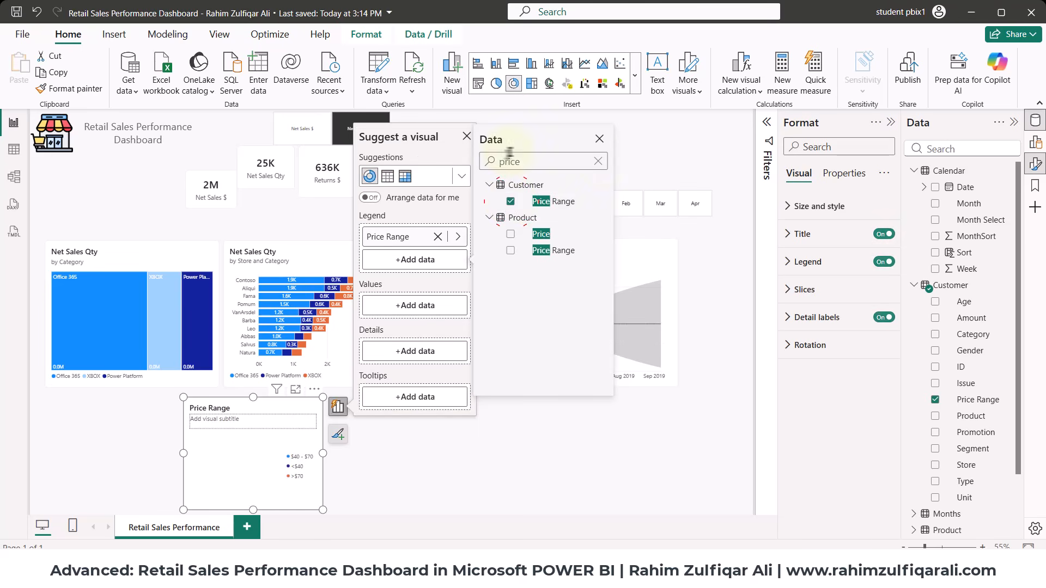
left_click(599, 161)
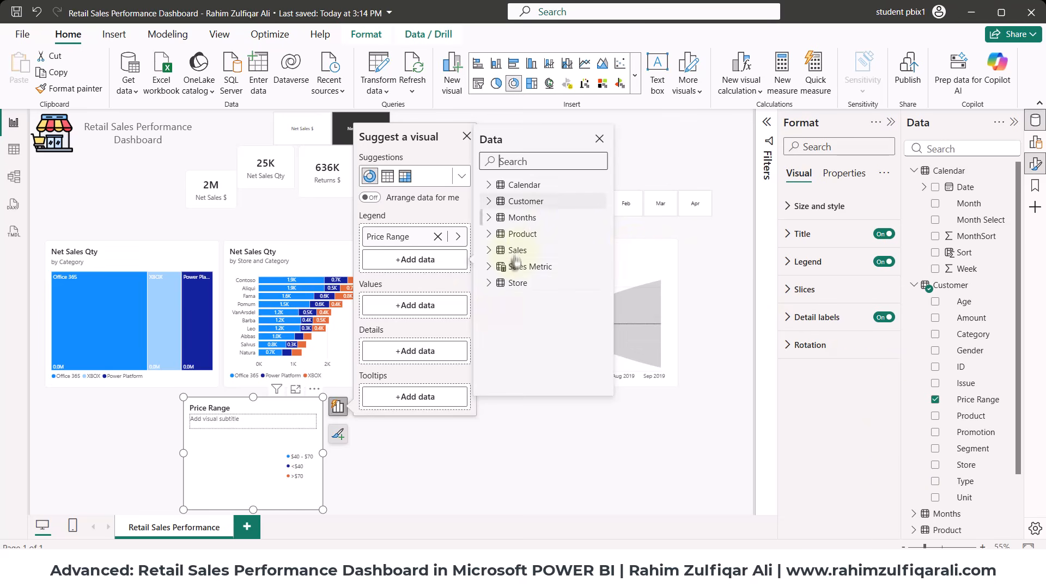
left_click(492, 267)
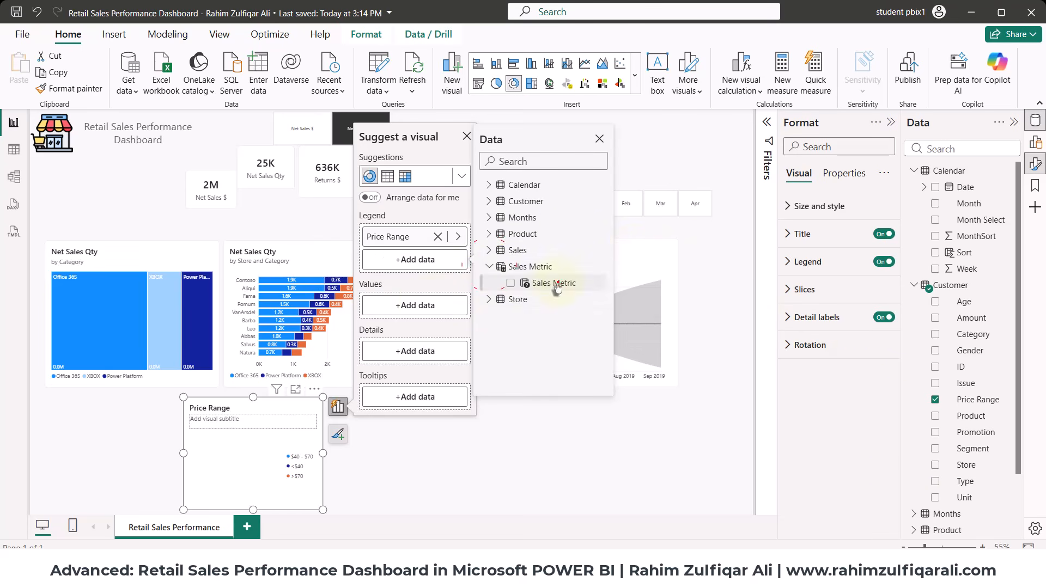
left_click_drag(558, 284, 432, 306)
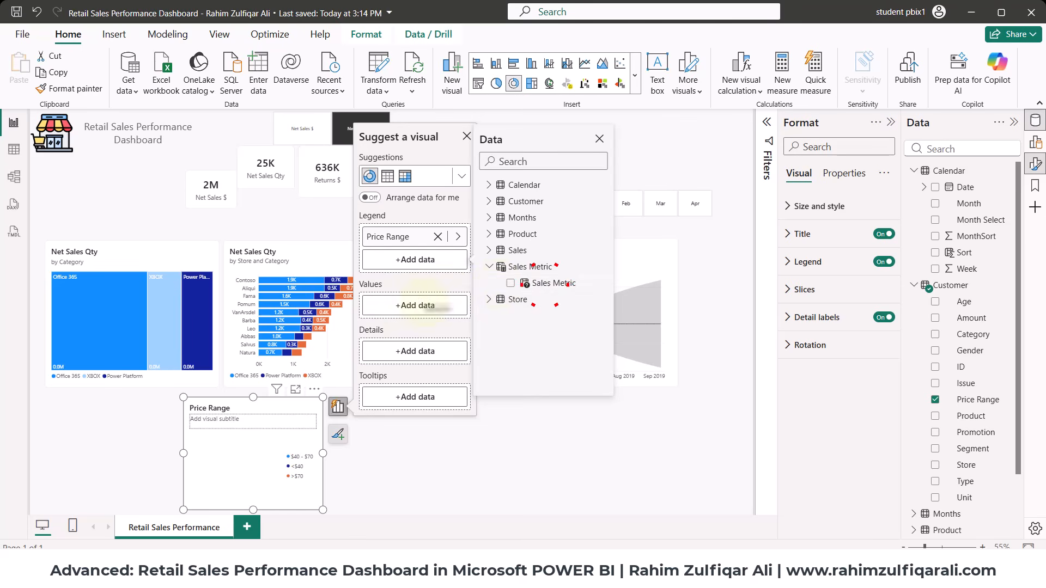
left_click(510, 283)
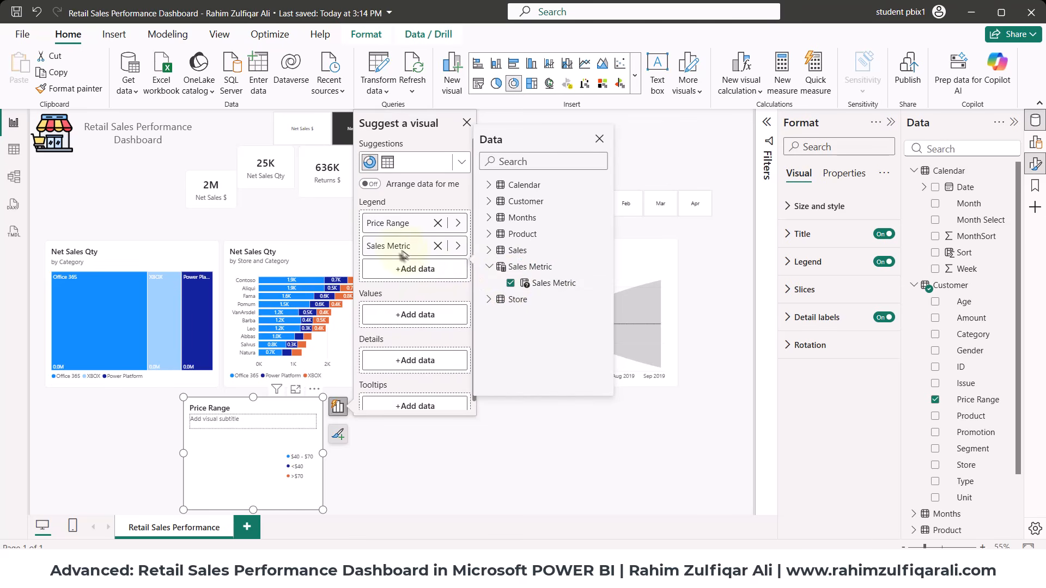
left_click_drag(400, 249, 401, 324)
left_click_drag(387, 245, 403, 319)
left_click(438, 246)
Add the Sales Metric field parameter to the values of the Price Range donut chart.
left_click(415, 292)
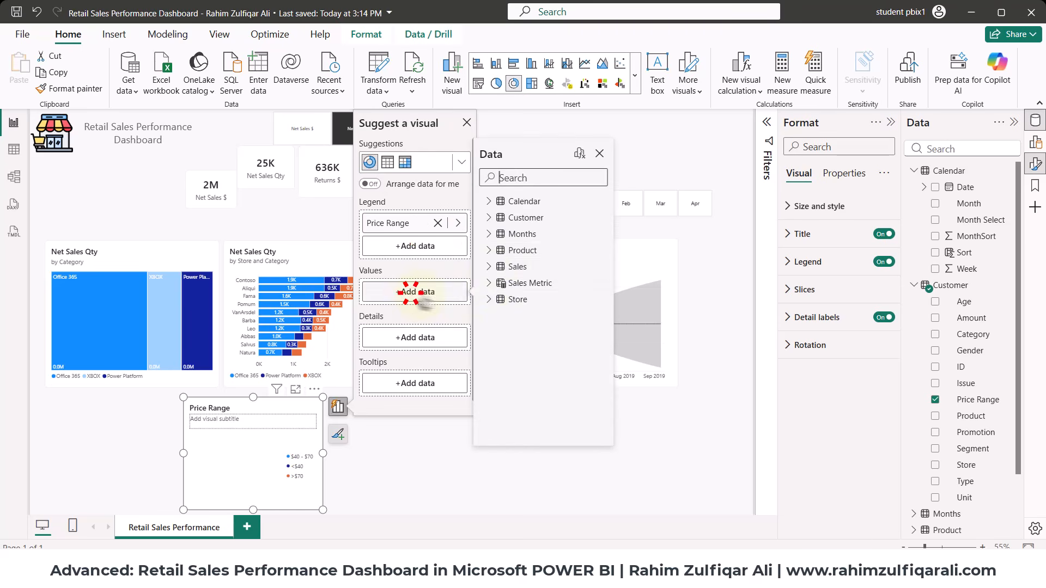
left_click(488, 283)
left_click(511, 299)
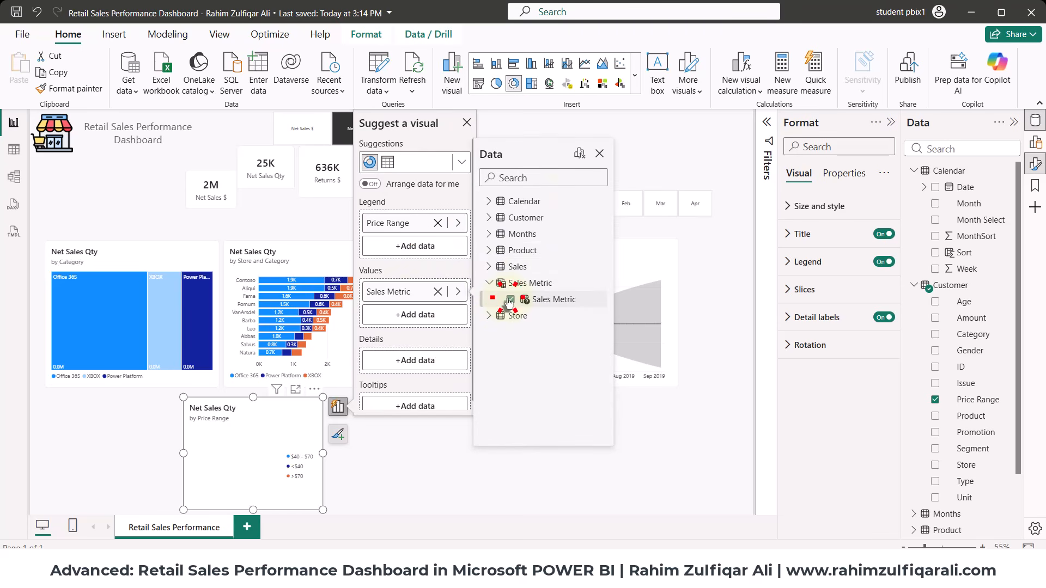
left_click(600, 153)
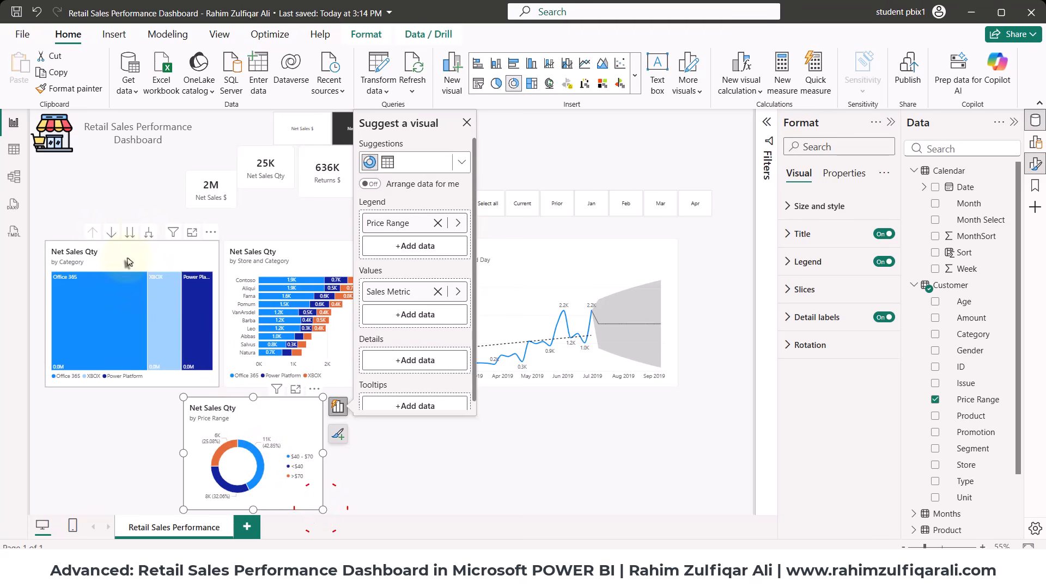
Move the treemap, the store bar chart and the forecast line chart up toward the KPI cards.
left_click_drag(123, 260, 127, 227)
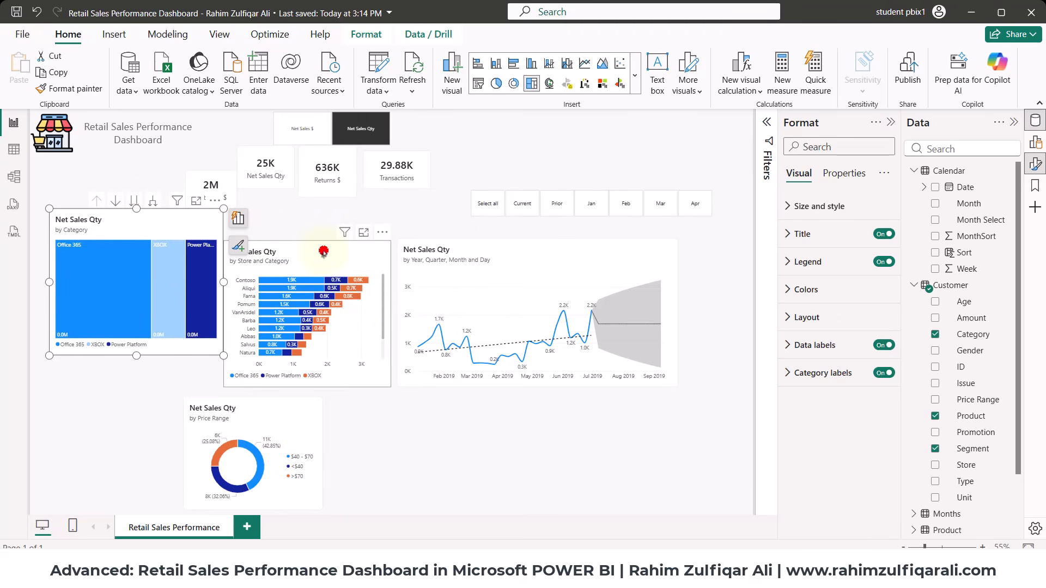
left_click_drag(323, 251, 324, 219)
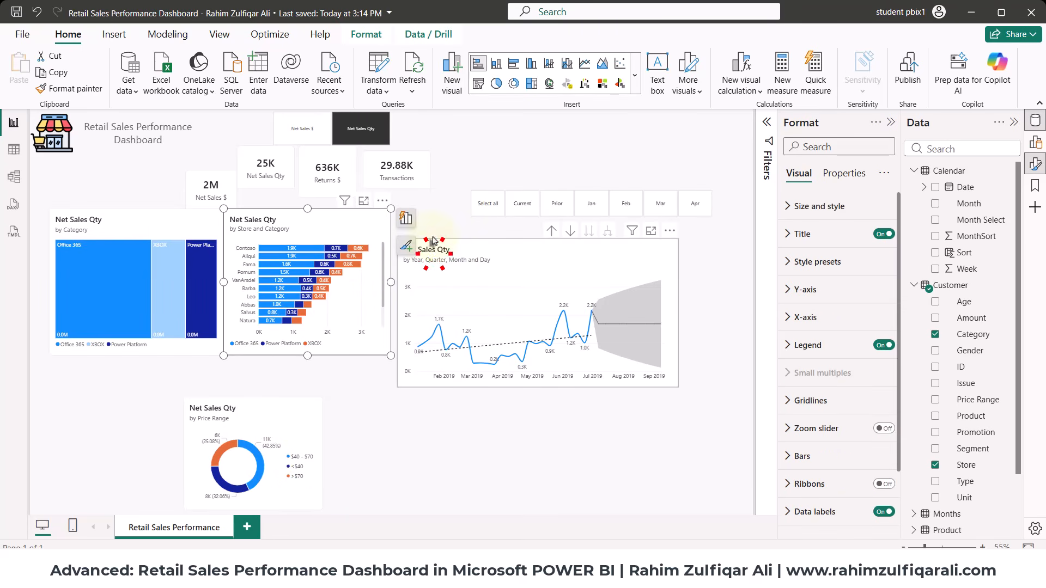
left_click_drag(434, 240, 427, 218)
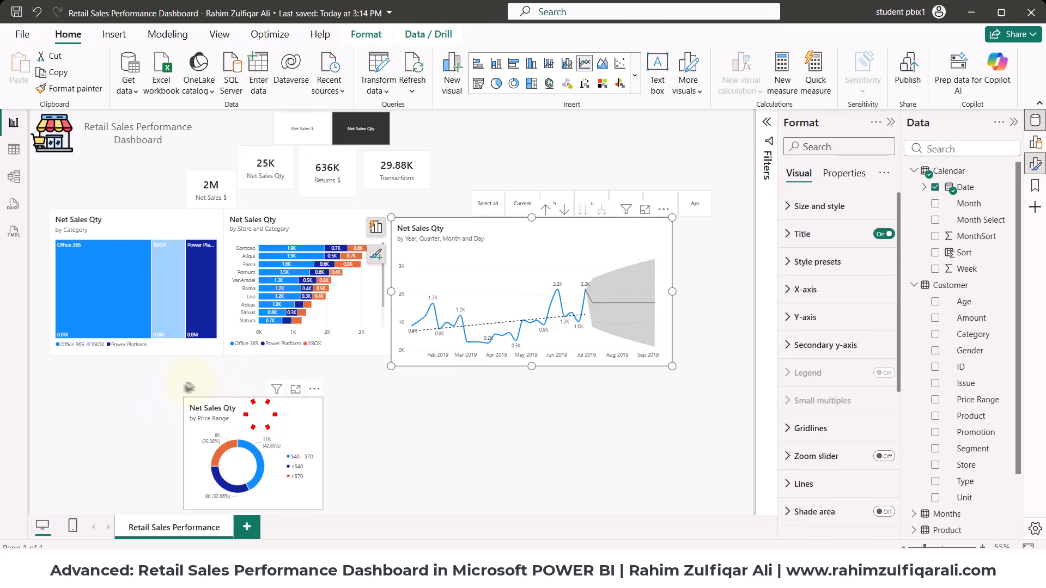
Move the Price Range donut chart directly below the treemap and enlarge it.
left_click_drag(189, 387, 57, 351)
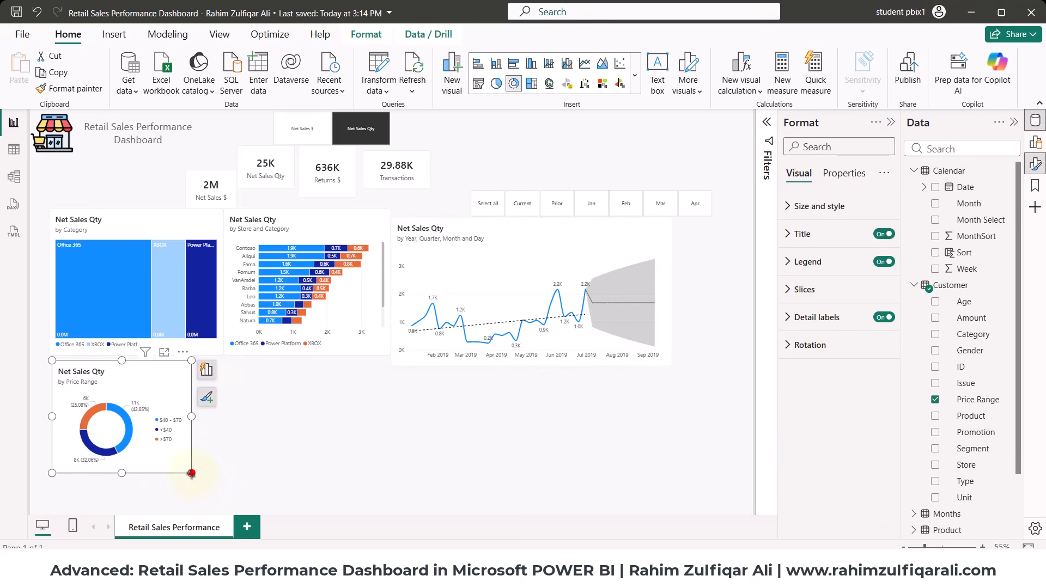
left_click_drag(191, 473, 237, 504)
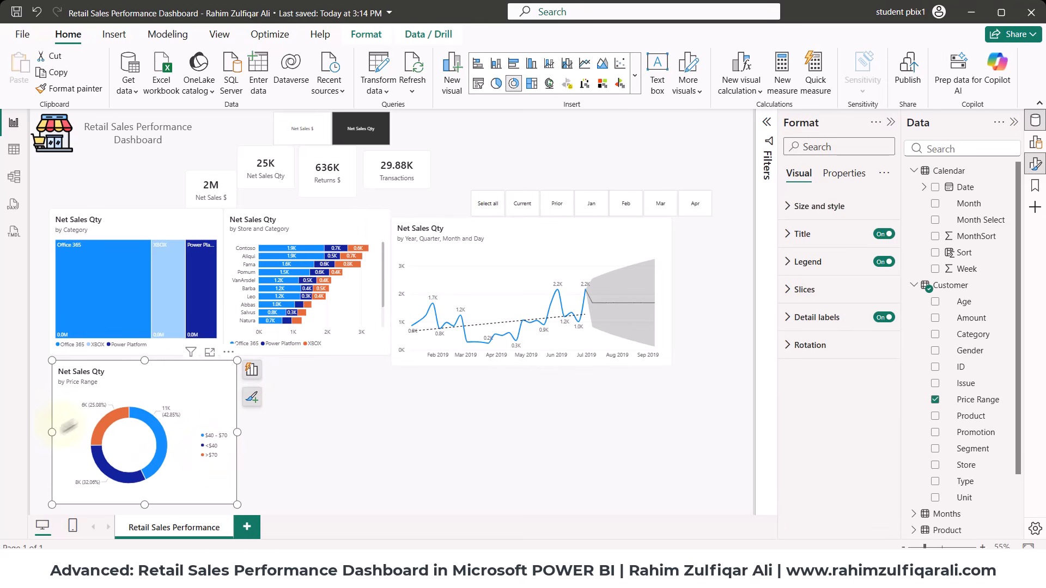
left_click(341, 430)
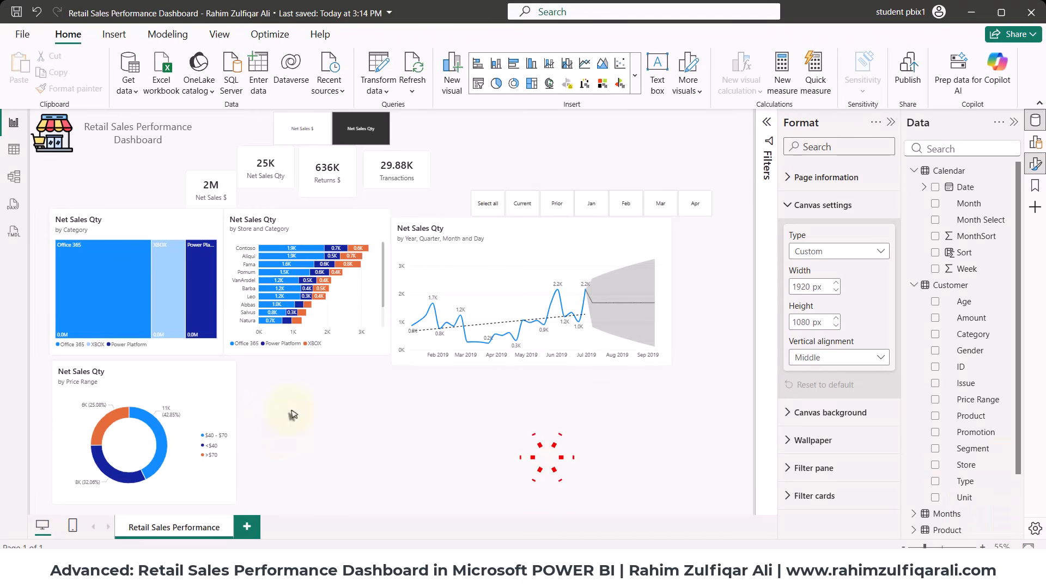
Insert a new visual beside the Price Range donut chart and change it to a donut chart.
right_click(292, 414)
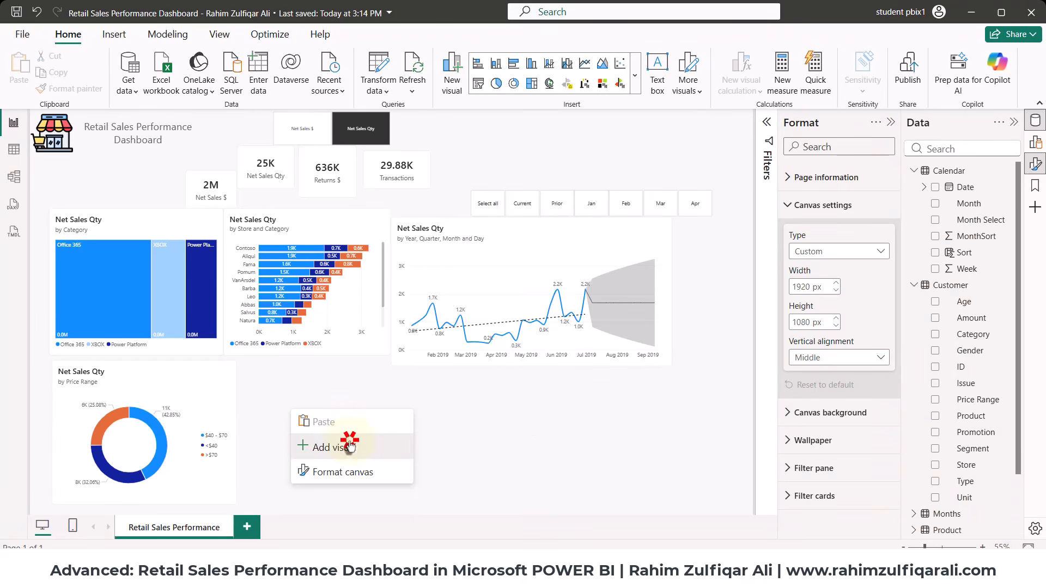
left_click(353, 447)
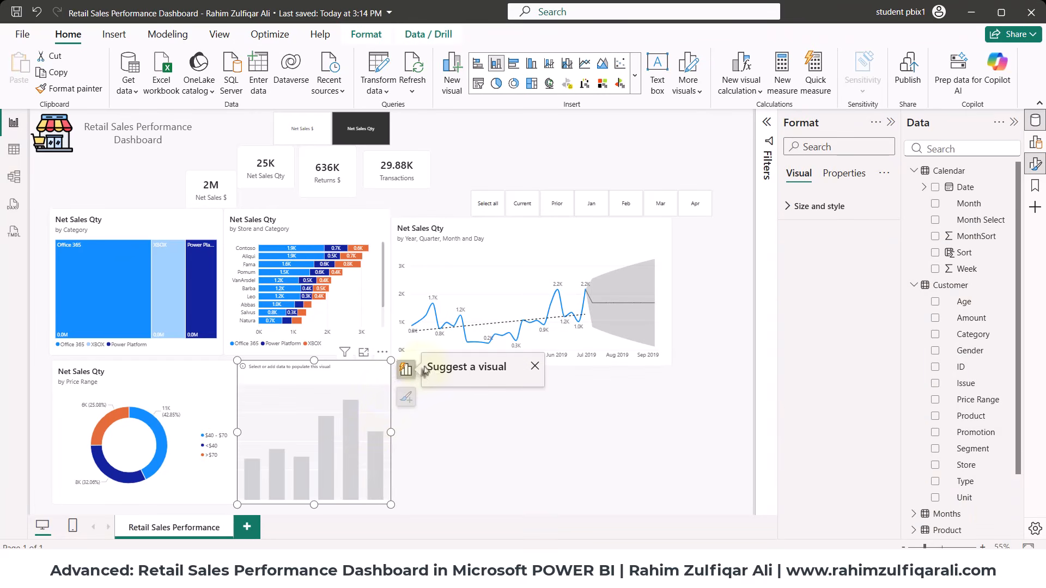
left_click(531, 384)
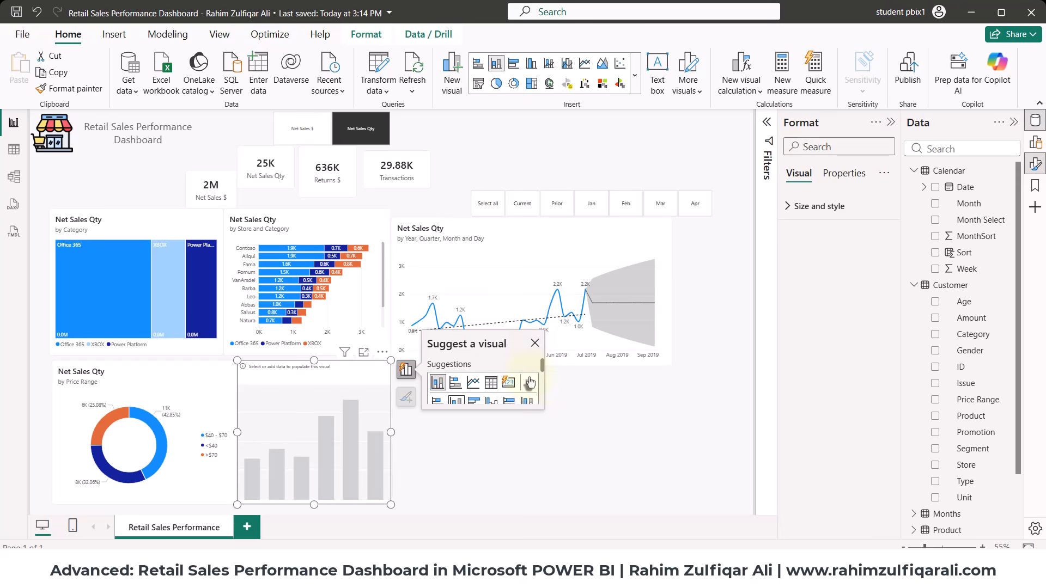
left_click(529, 383)
left_click(530, 382)
scroll(527, 376, "down", 5)
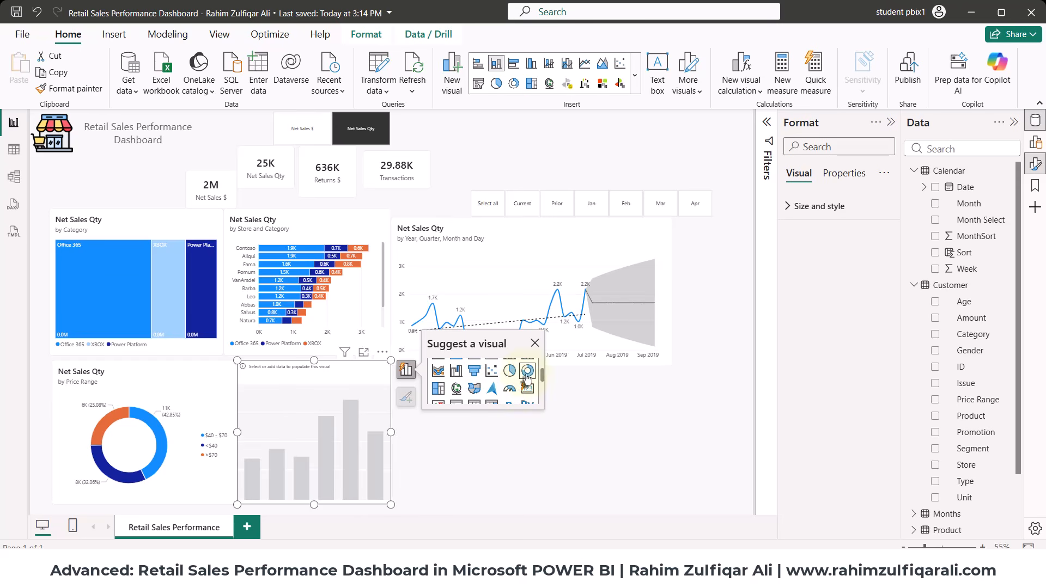
left_click(527, 376)
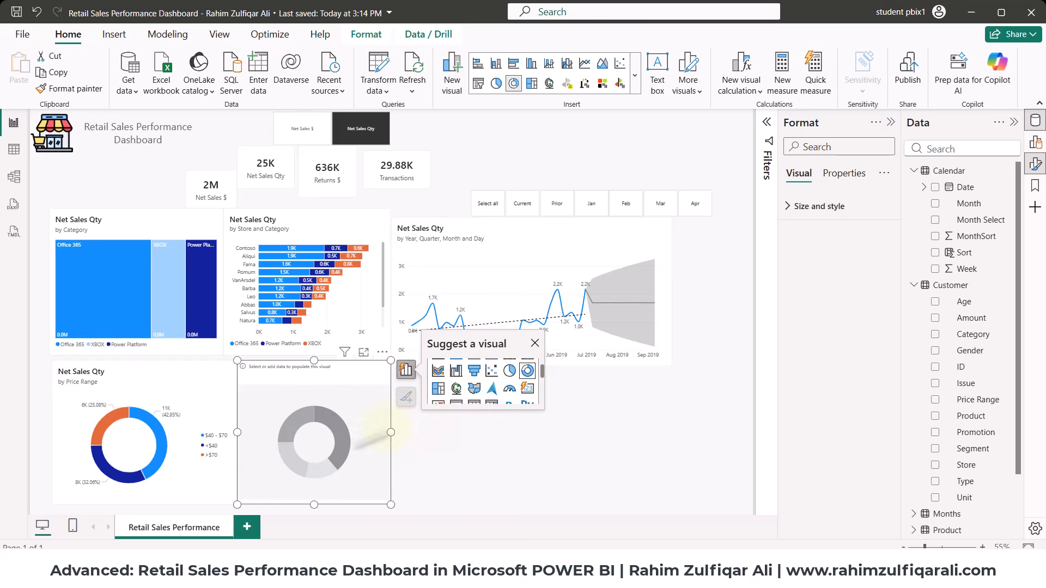
left_click(462, 457)
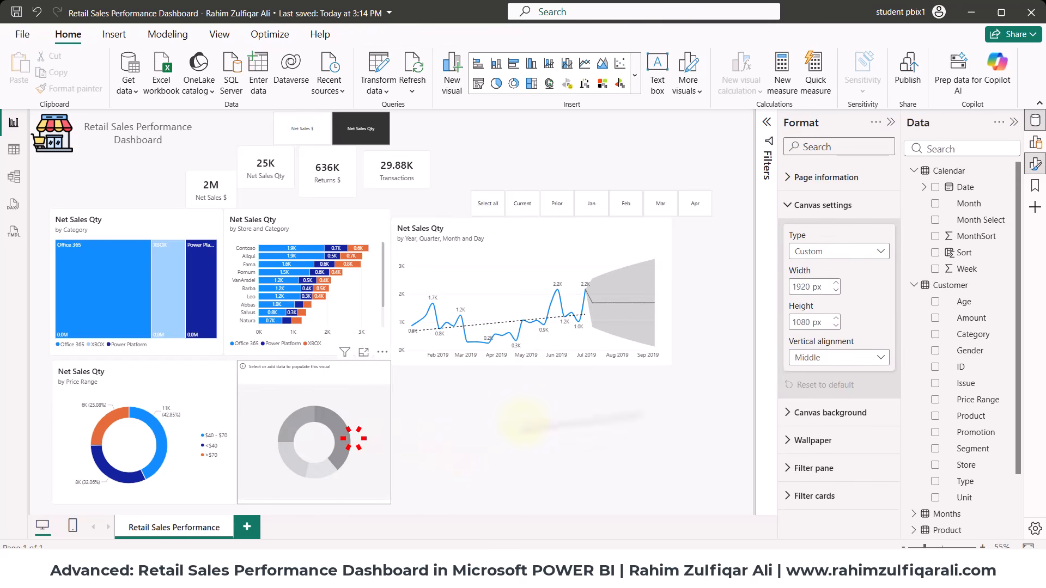
Add the Customer table's Gender field to the legend of the empty donut chart.
left_click(354, 439)
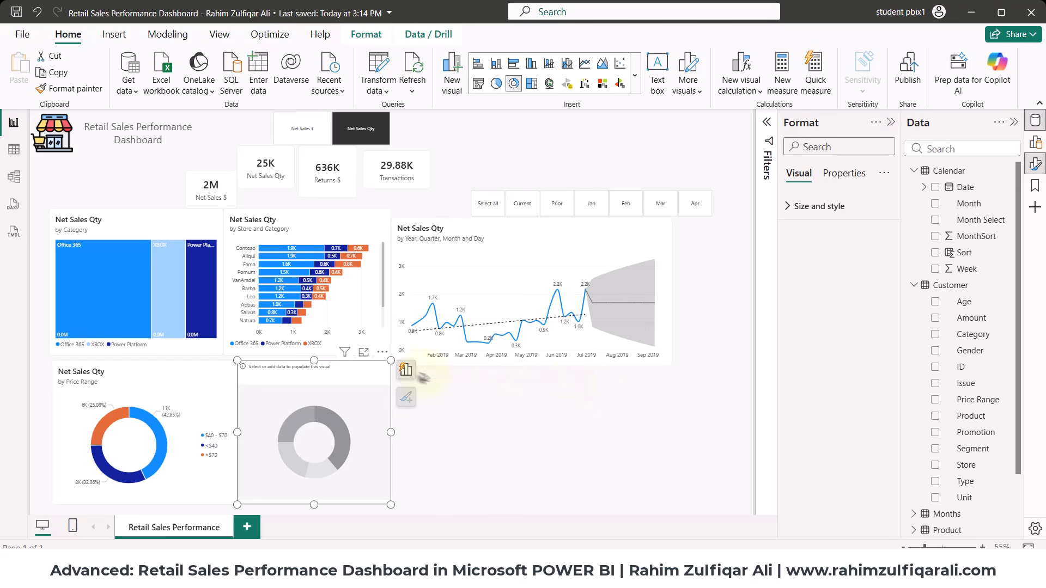
left_click(406, 370)
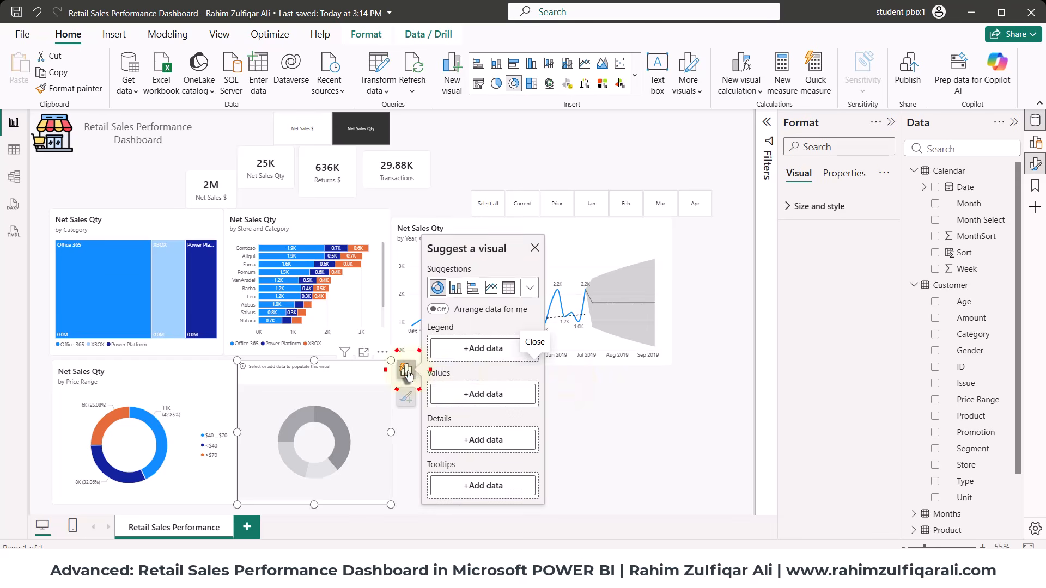
left_click(453, 351)
left_click(598, 251)
type("gen")
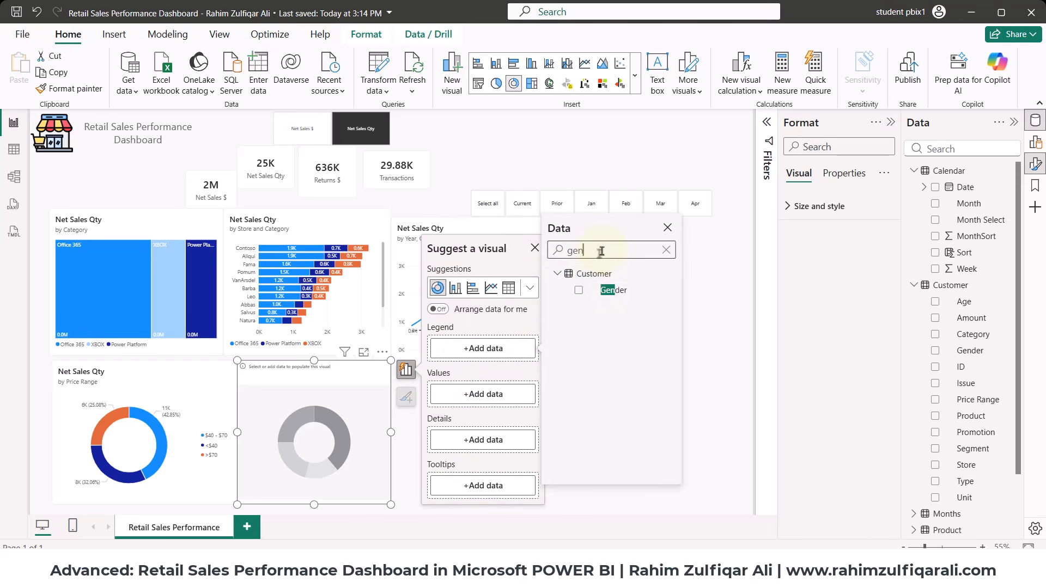
left_click(579, 290)
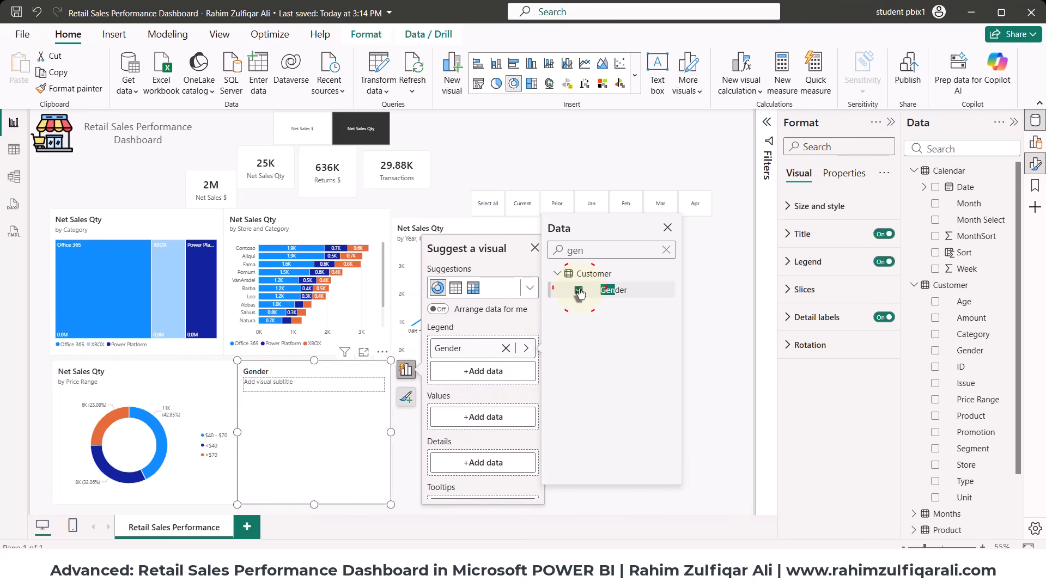
Add the Sales Metric field parameter to the values of the Gender donut chart.
left_click(484, 408)
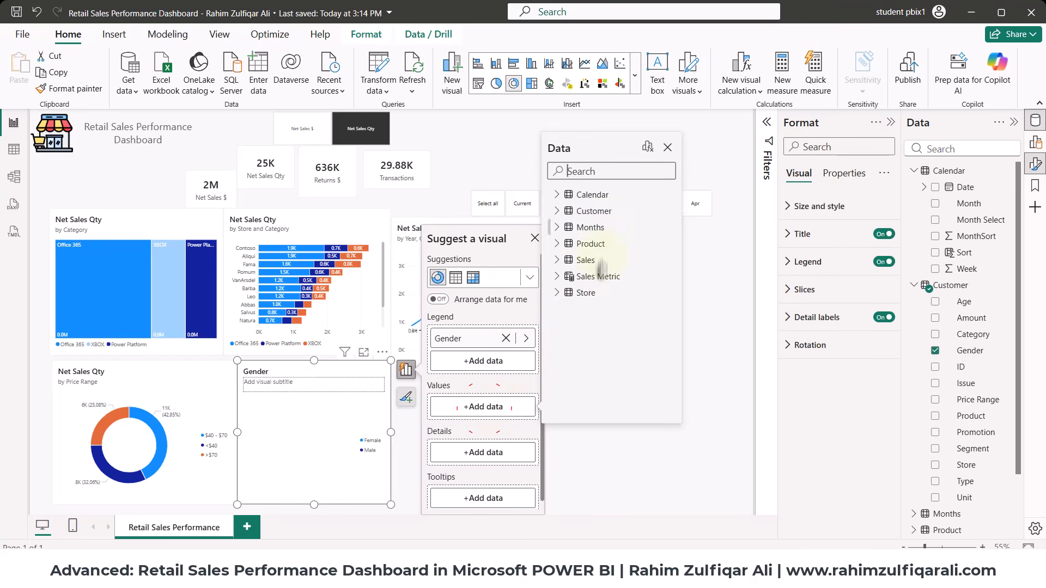
left_click(557, 276)
left_click(578, 293)
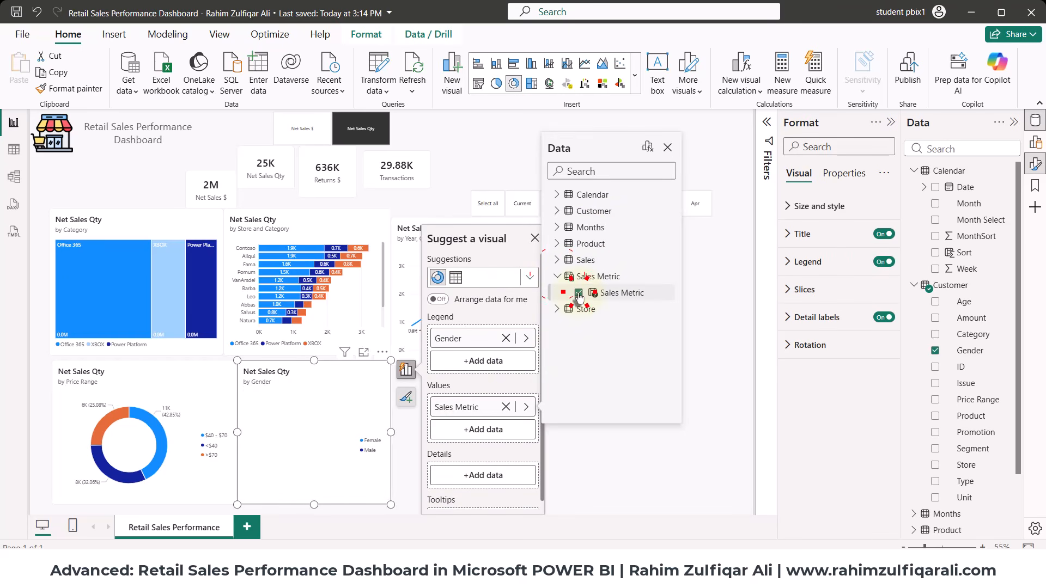
left_click(592, 465)
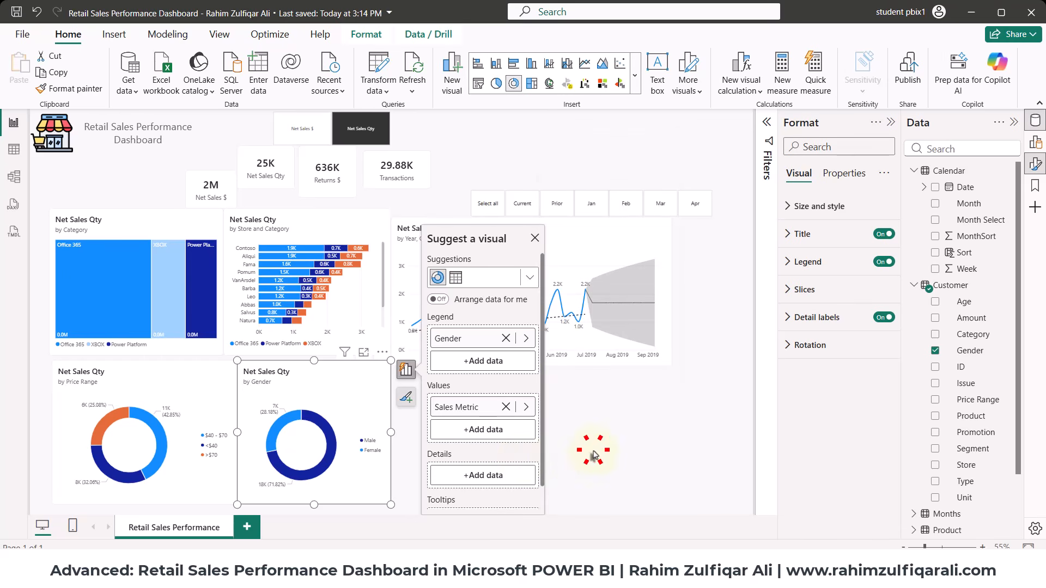
left_click(594, 456)
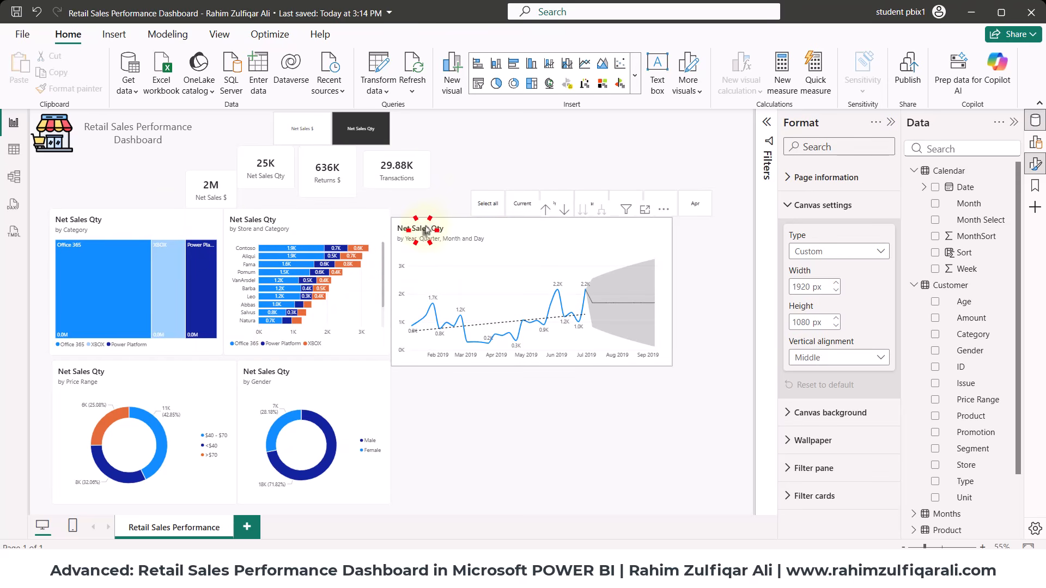
Shift the line chart slightly up and away from the bar chart, and insert a clustered column chart beneath it.
left_click_drag(425, 233, 430, 230)
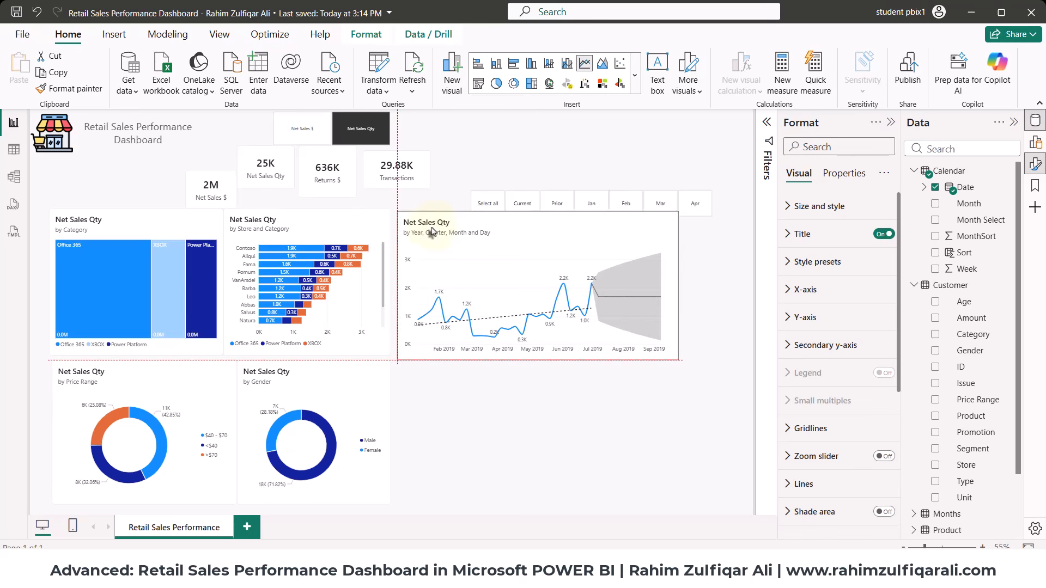
left_click(497, 446)
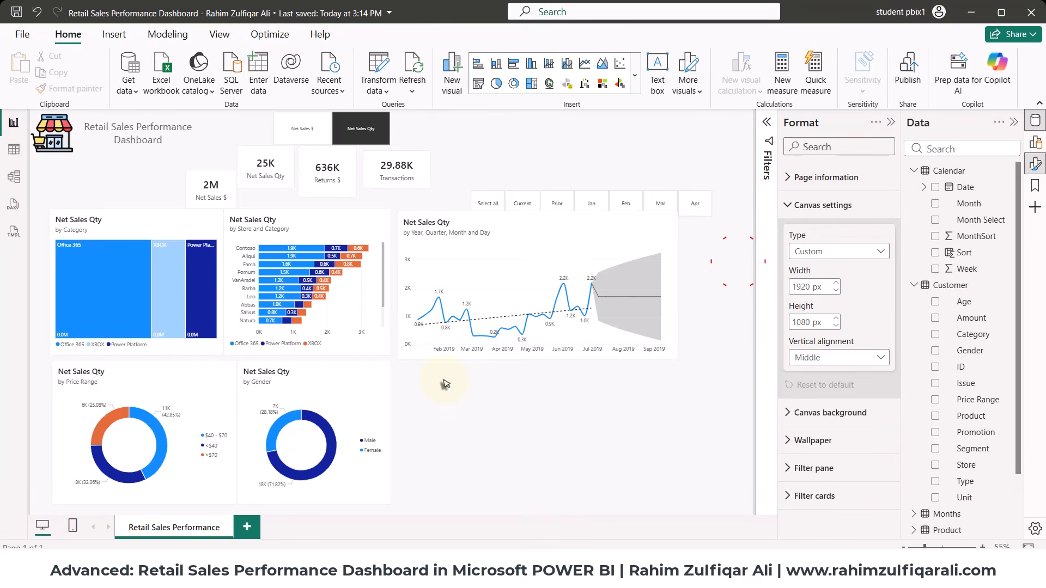
right_click(444, 381)
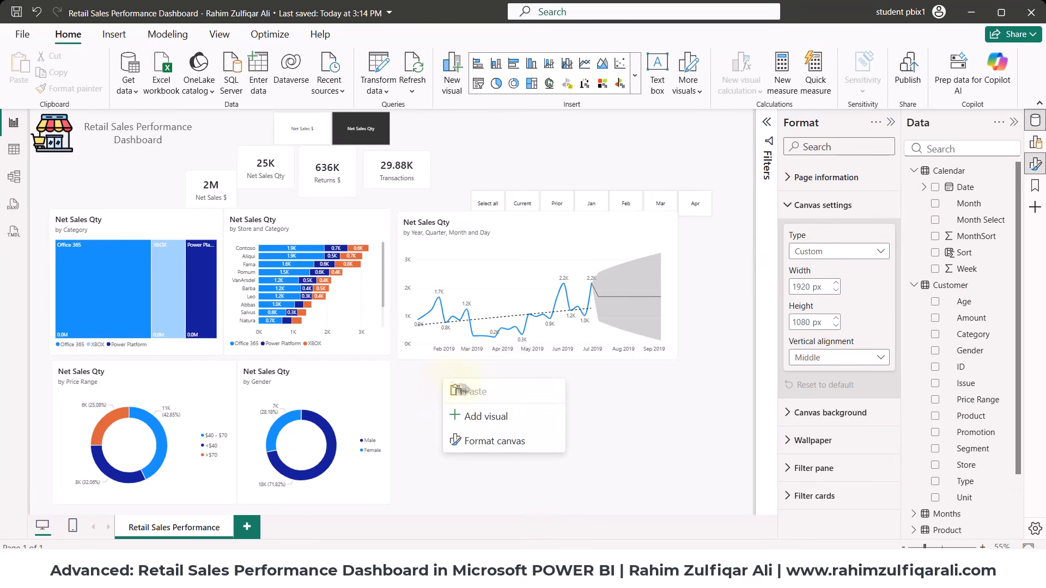
left_click(489, 408)
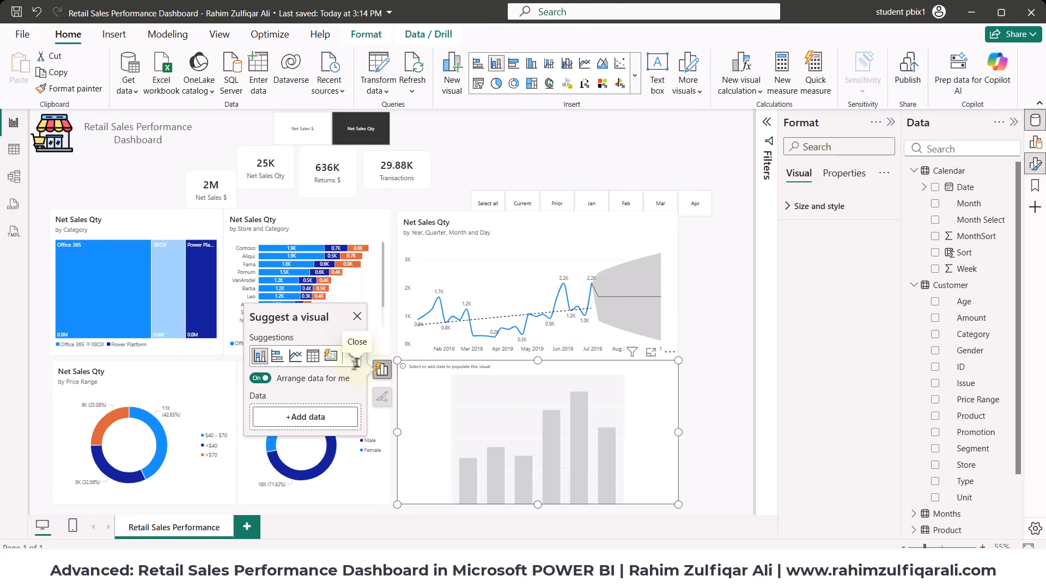
left_click(354, 358)
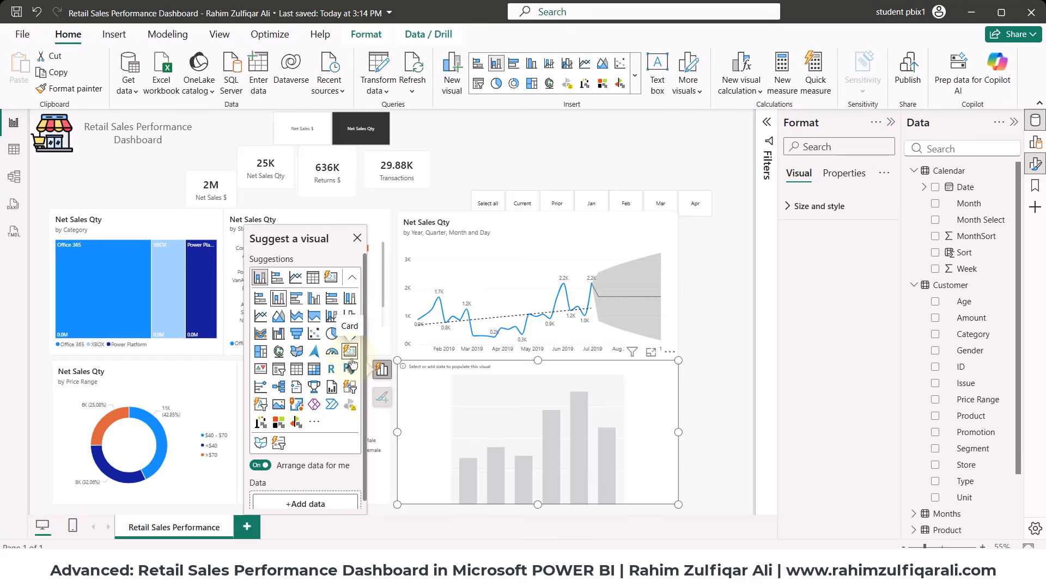
left_click(311, 298)
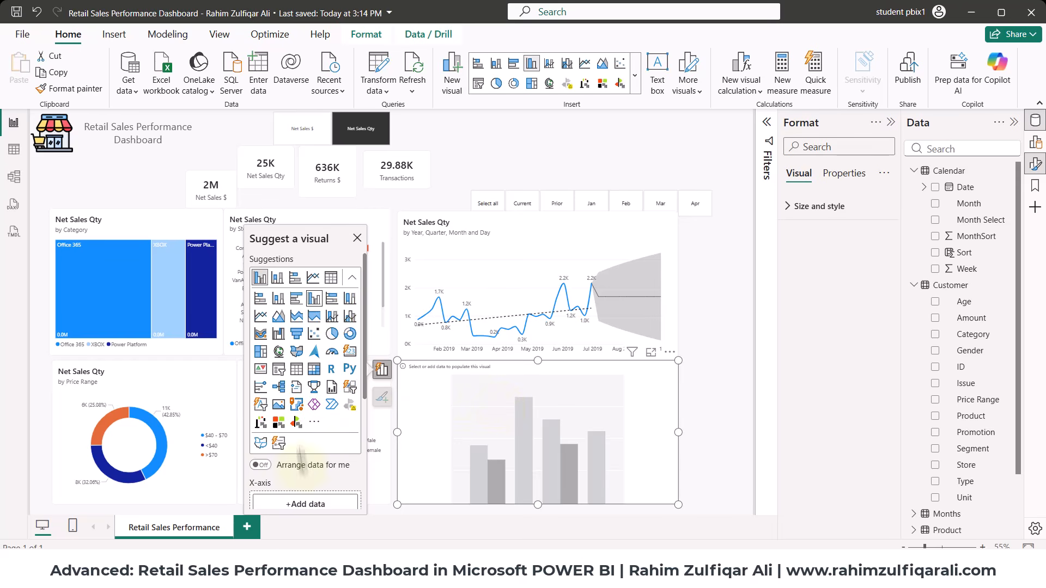
Add the Customer table's Age field to the X-axis of the empty clustered column chart.
scroll(300, 458, "down", 5)
left_click(297, 369)
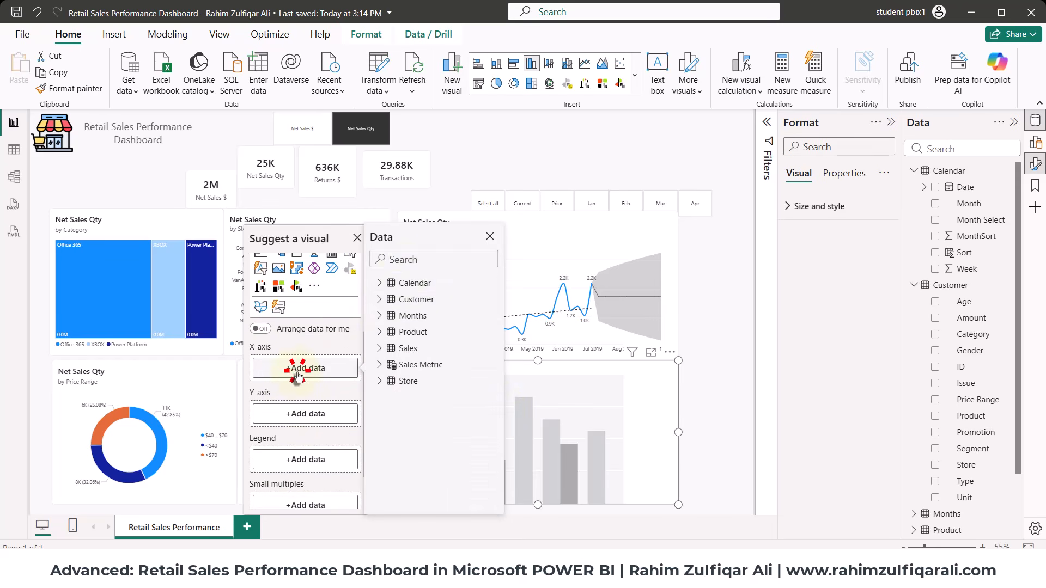
type("ag")
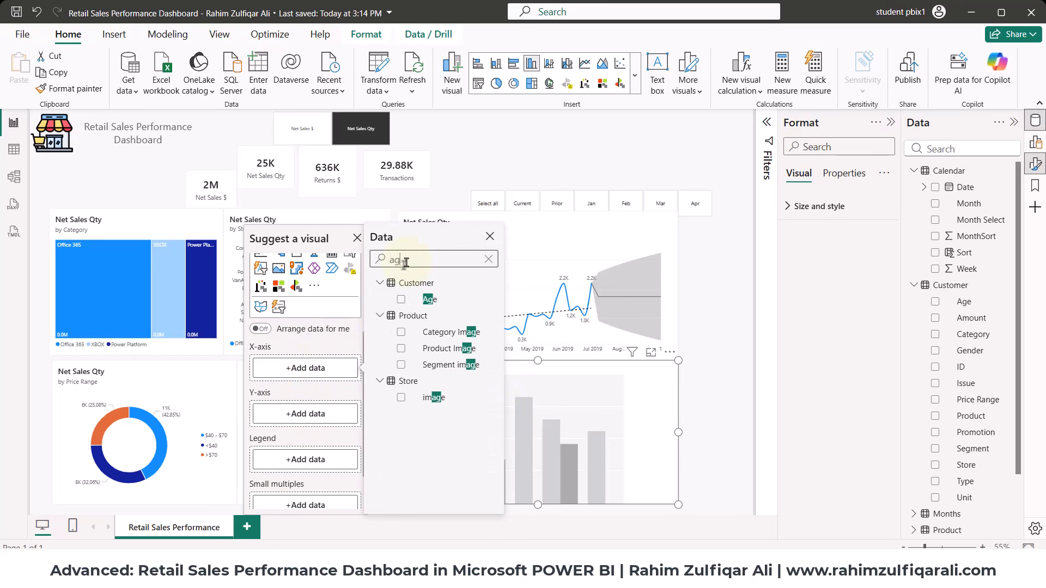
type("e")
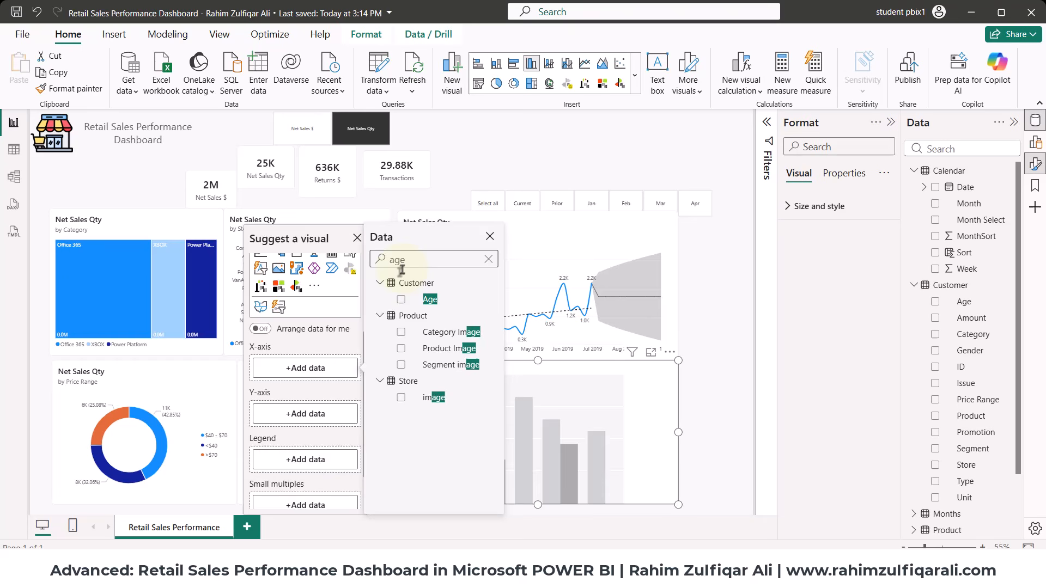
left_click(401, 299)
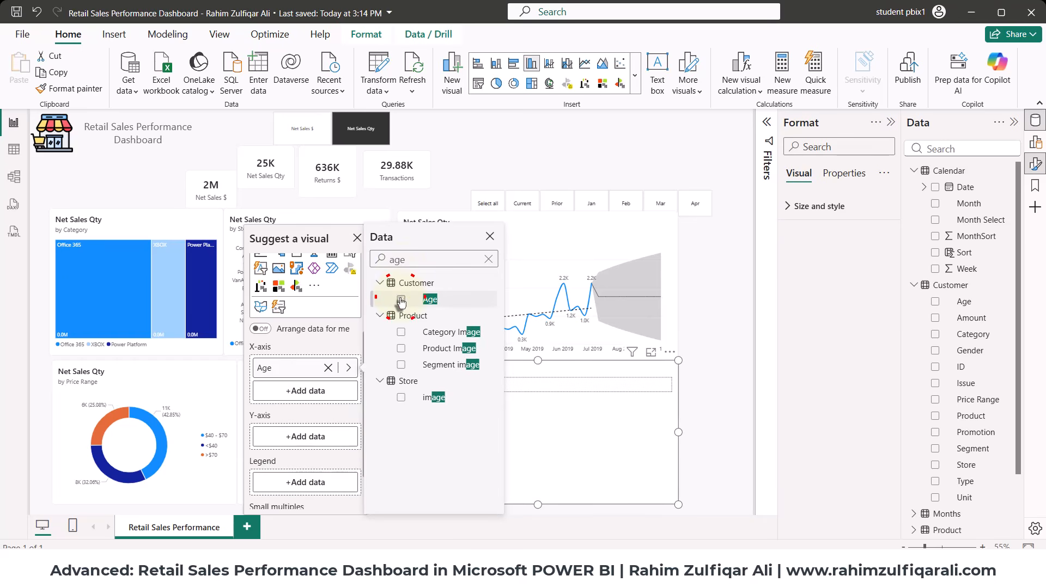
Add the Sales Metric field parameter to the Age column chart's Y-axis and narrow the chart to free space beside it.
left_click(317, 434)
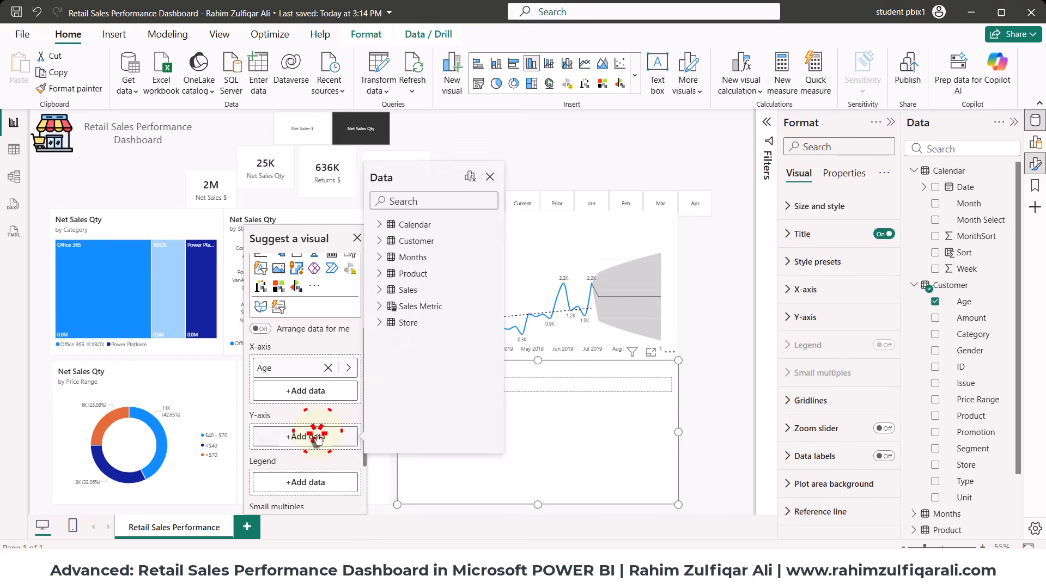
left_click(379, 307)
left_click(401, 323)
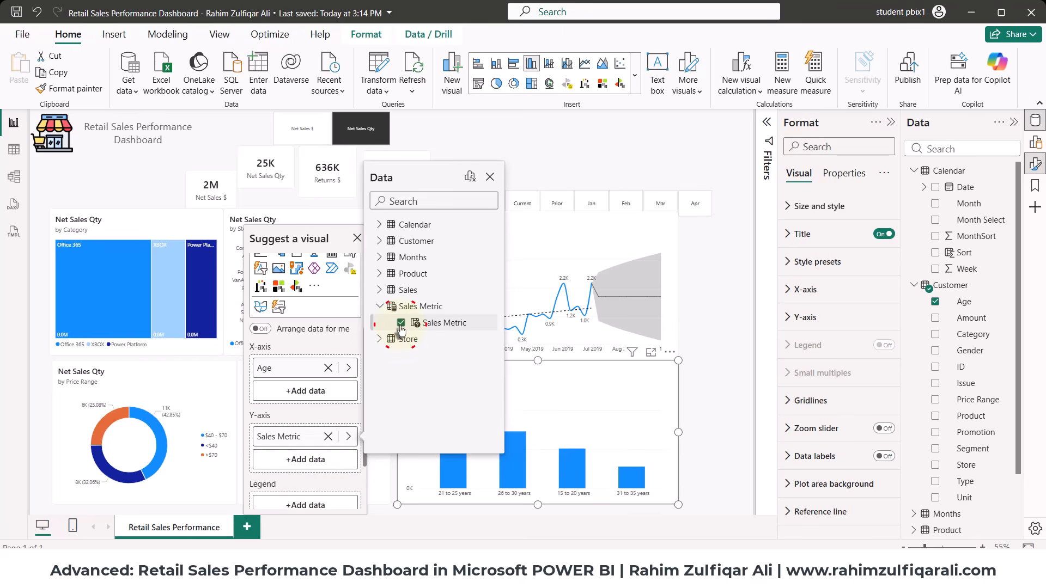
left_click_drag(678, 506, 587, 511)
left_click(638, 447)
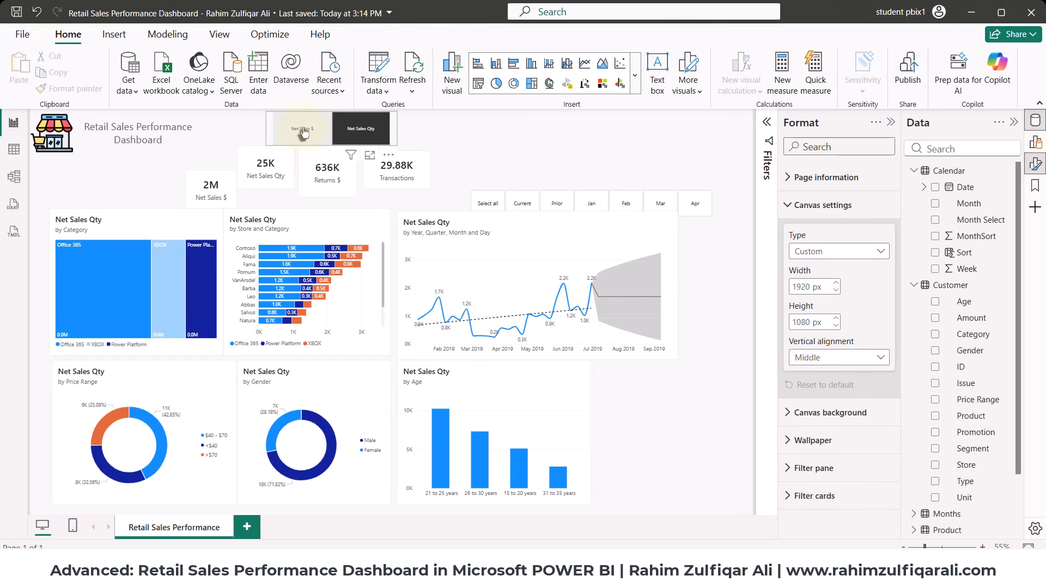
Switch the Sales Metric slicer between Net Sales $ and Net Sales Qty to check how the charts respond, ending on Net Sales Qty.
left_click(292, 131)
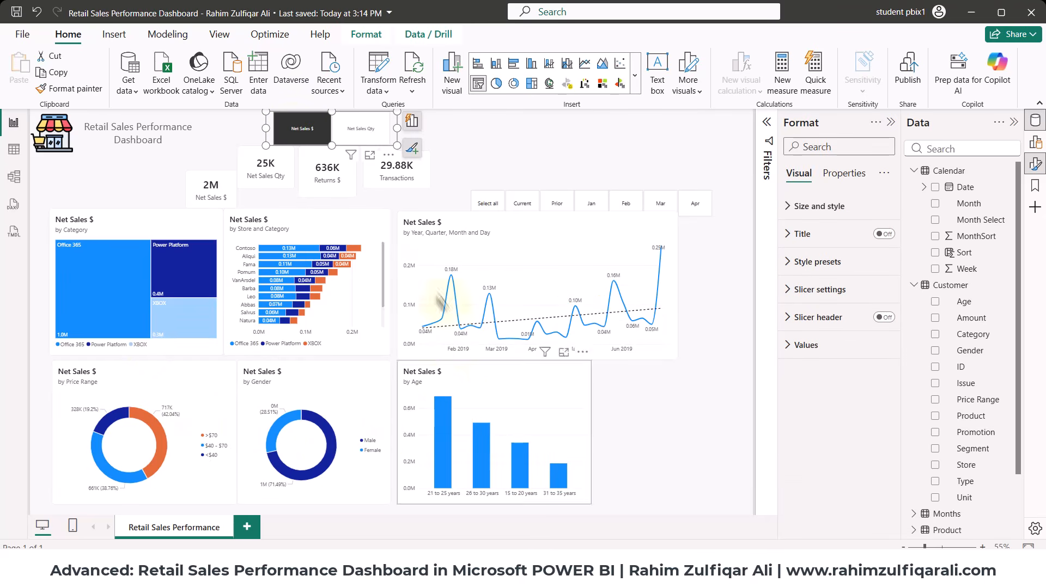
left_click(351, 131)
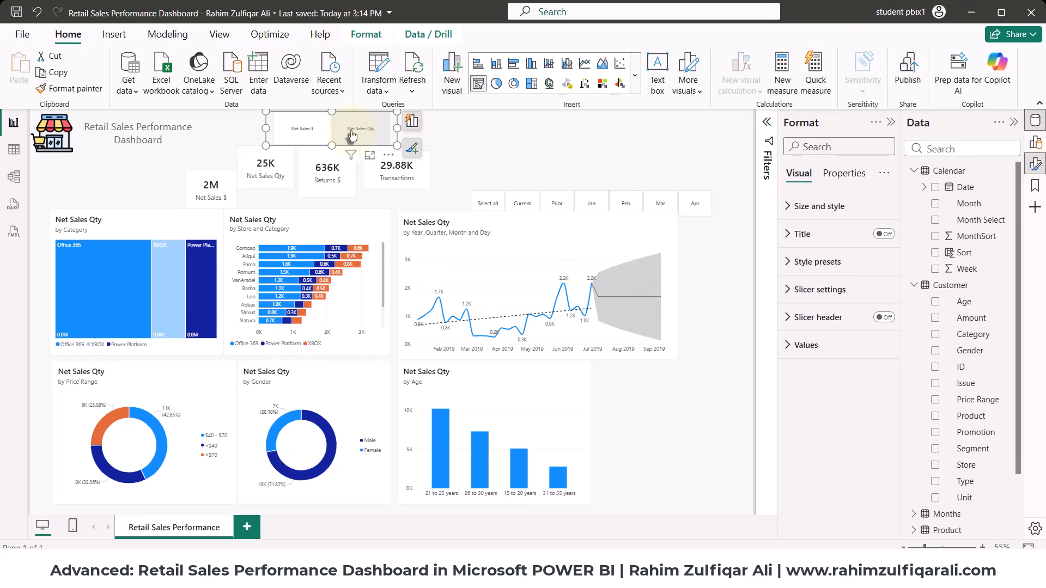
left_click(352, 135)
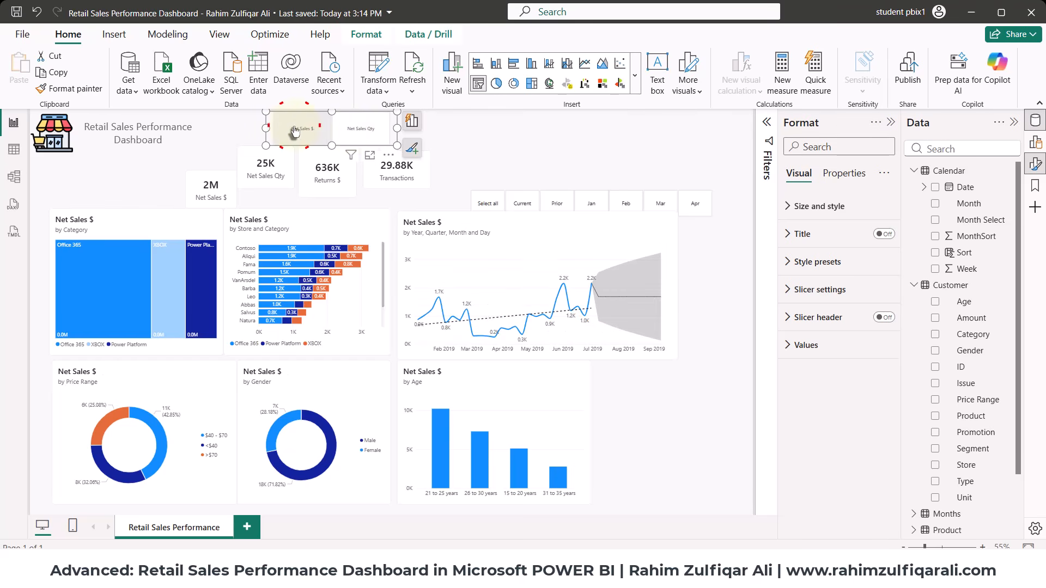
left_click(350, 134)
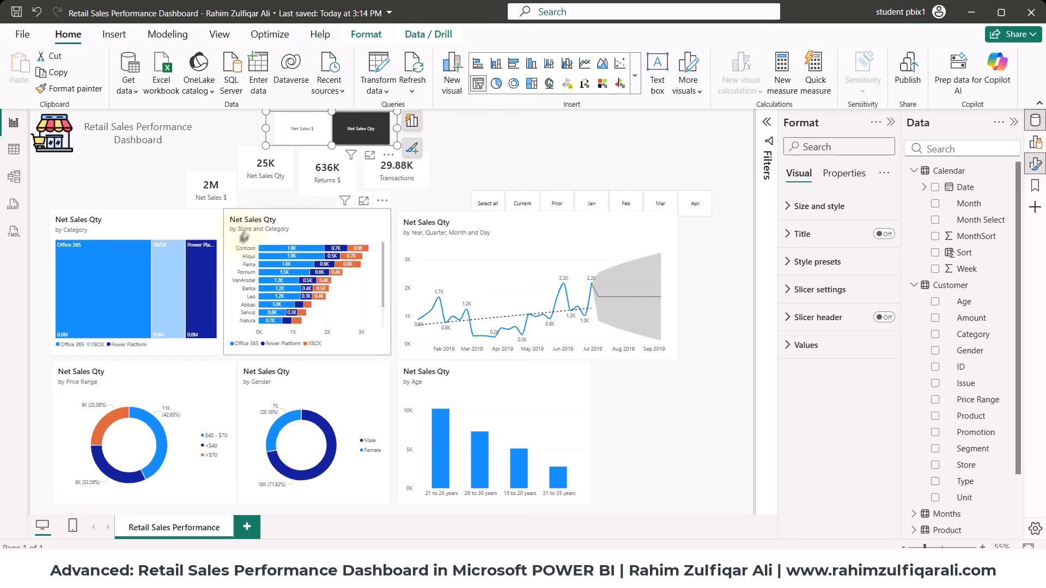
left_click(299, 137)
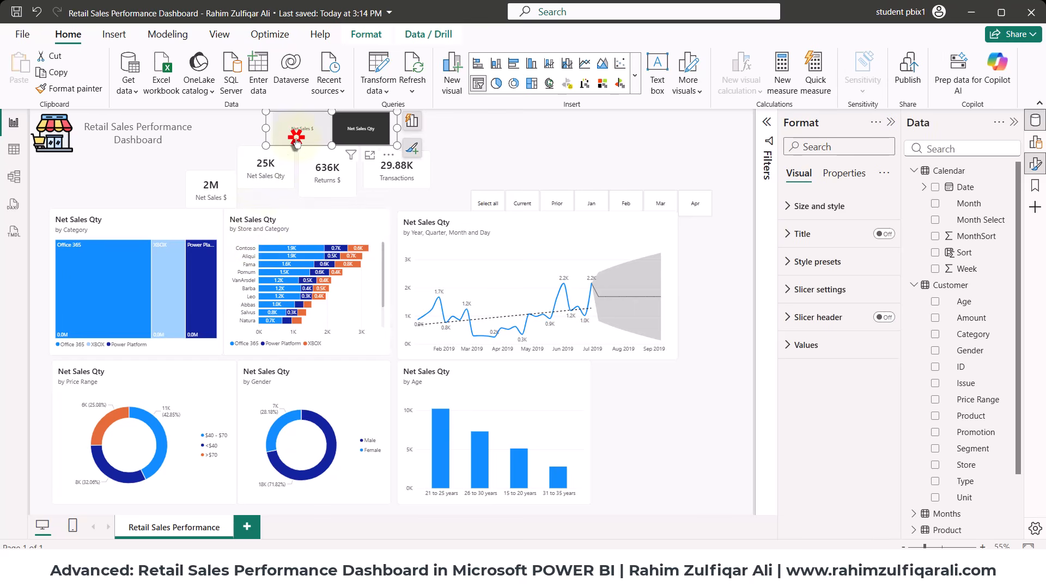
left_click(370, 136)
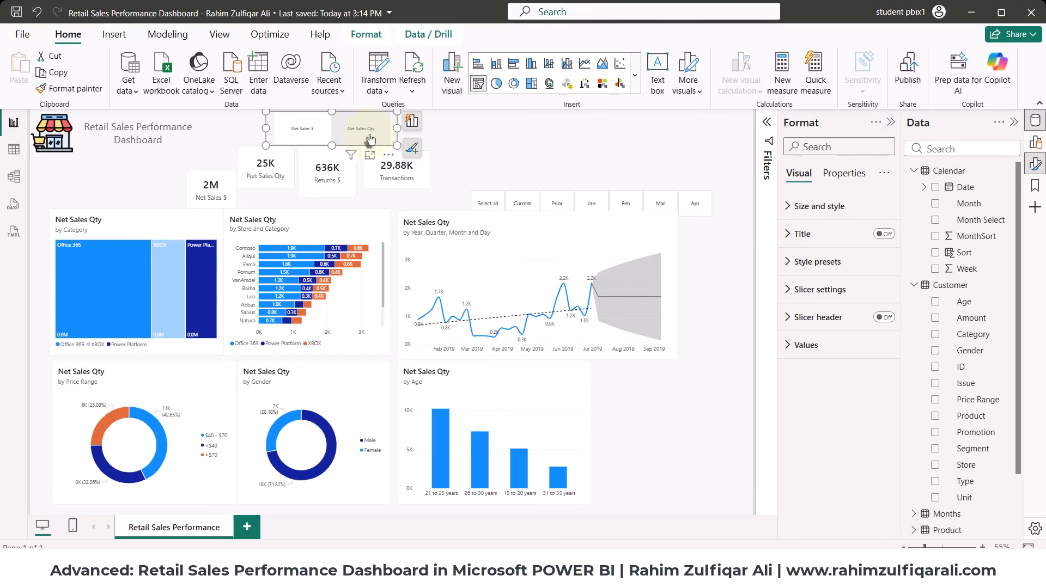
left_click(370, 138)
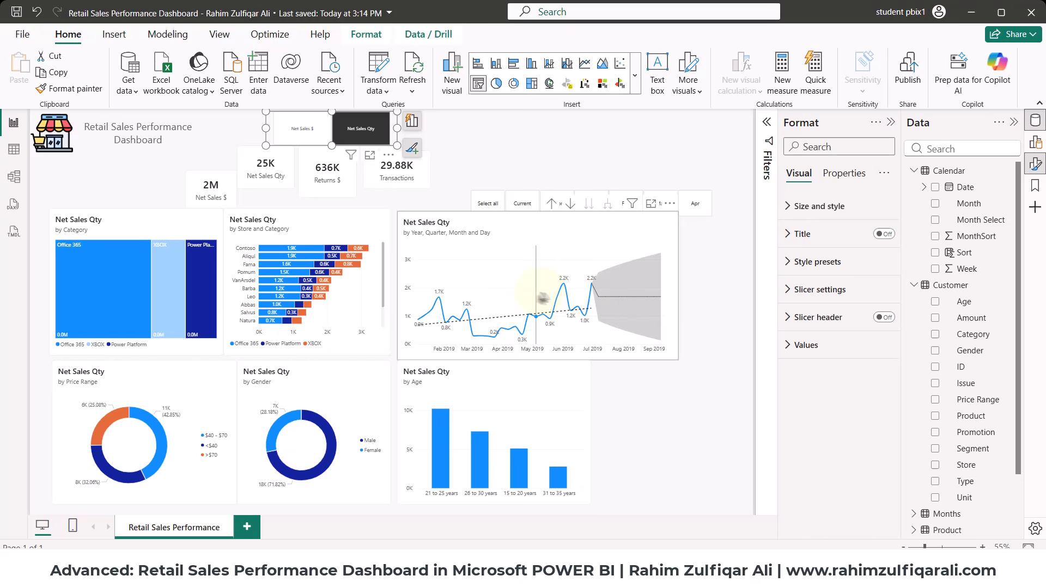
Insert a new visual beside the Age column chart, change it to a clustered column chart and widen it.
left_click(663, 403)
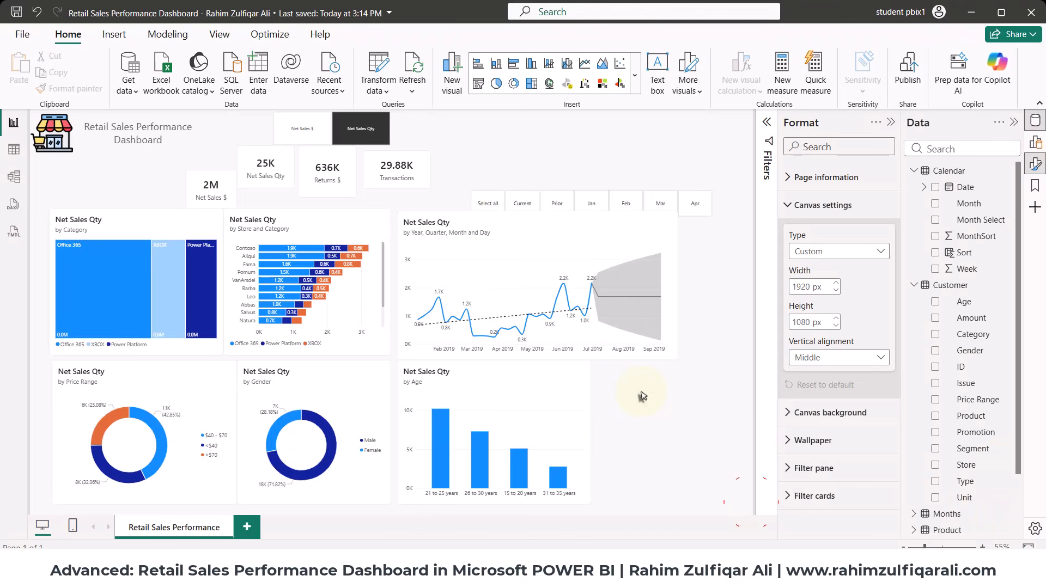
right_click(642, 393)
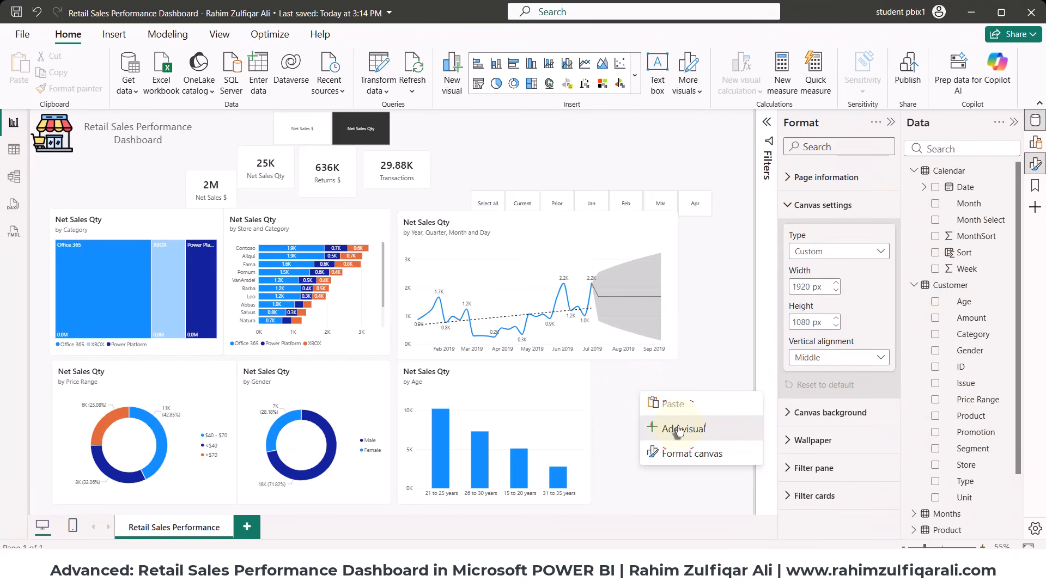
left_click(678, 431)
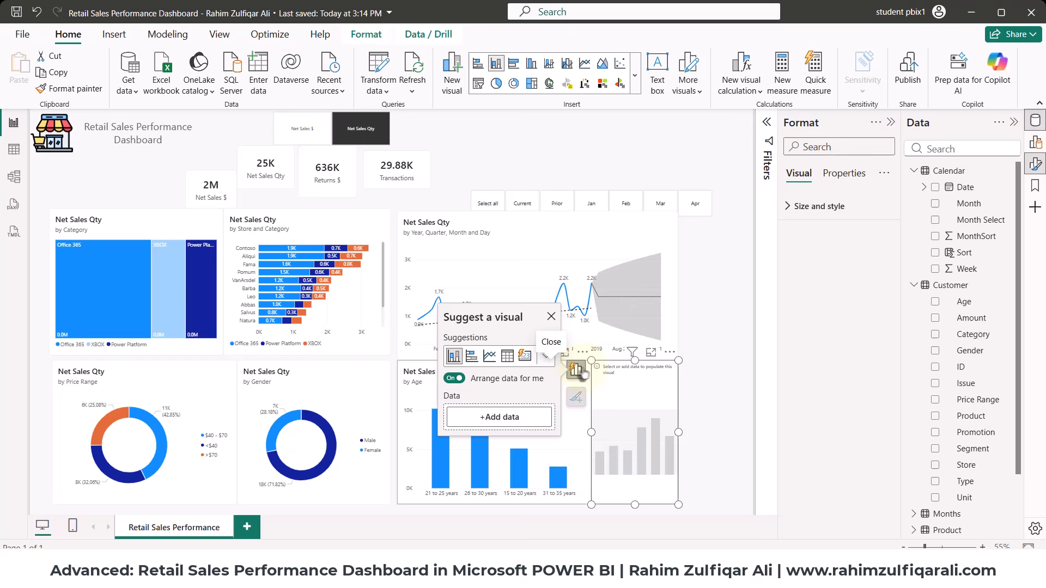
left_click(545, 355)
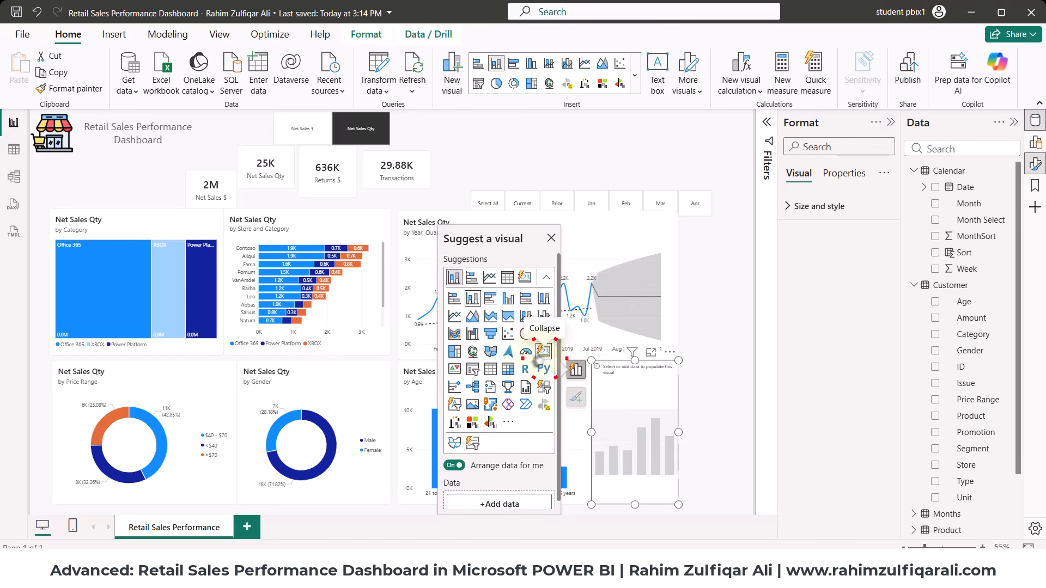
left_click(508, 298)
left_click_drag(678, 506, 747, 504)
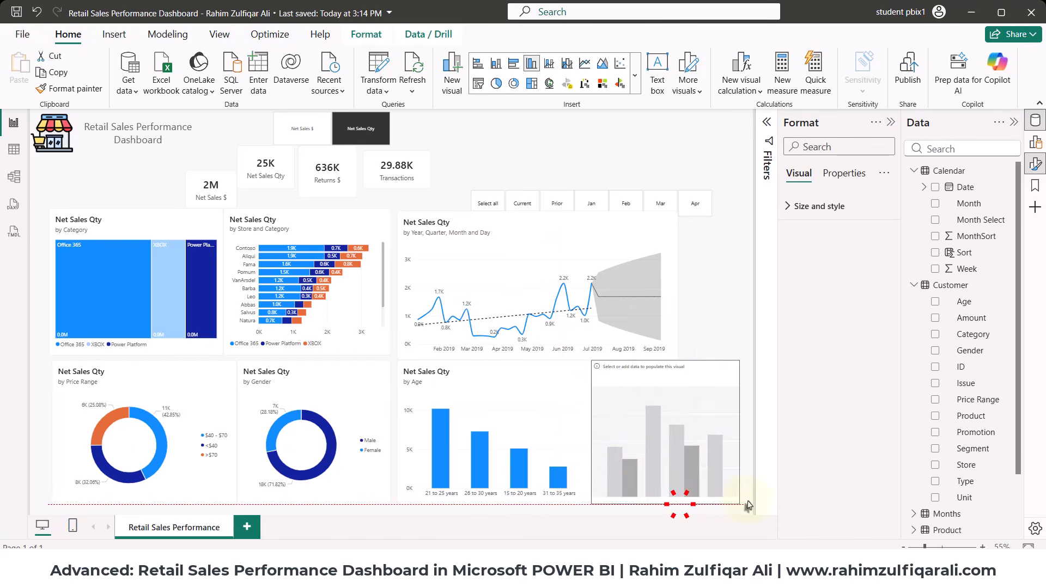
Add the Customer table's Type field to the X-axis of the new column chart.
left_click(482, 340)
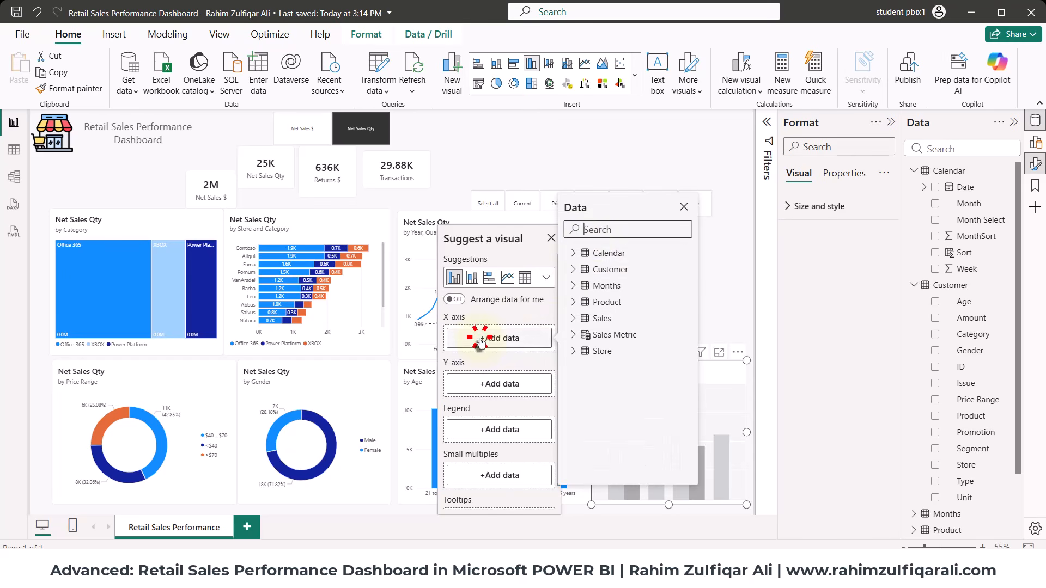
left_click(604, 231)
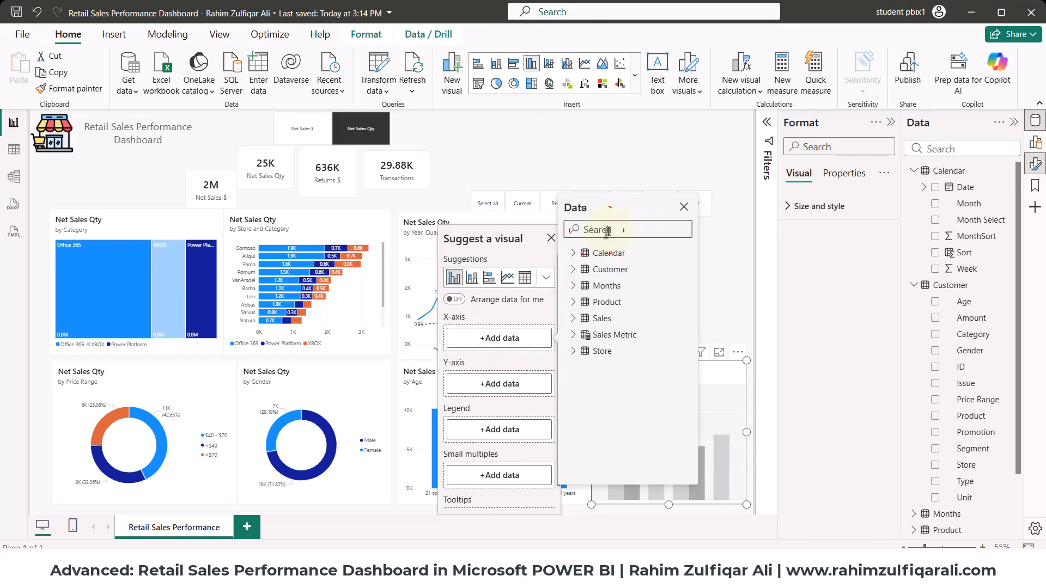
type("typ")
left_click(595, 270)
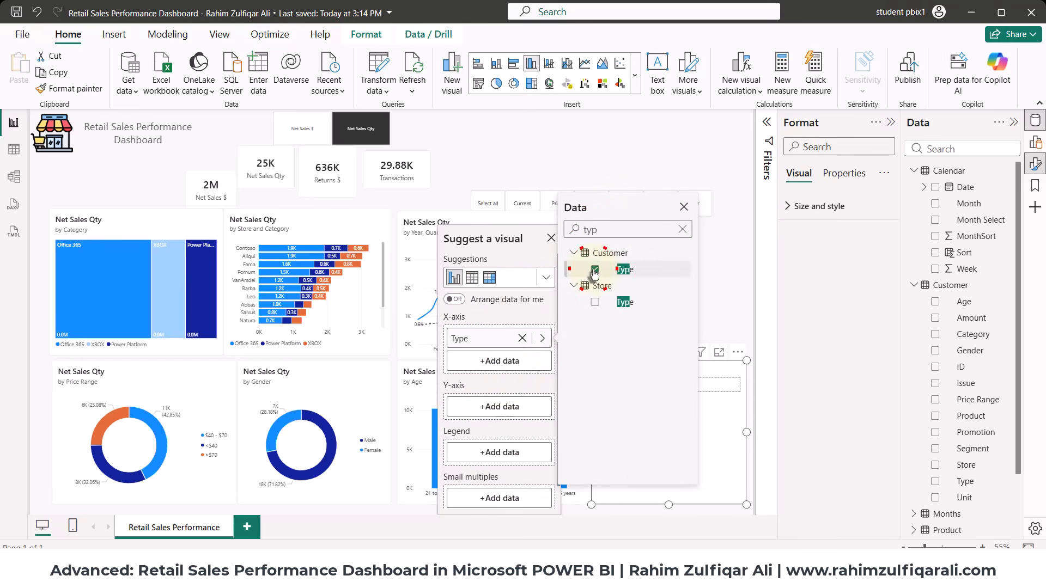
Add the Sales Metric field parameter to the Type column chart's Y-axis and slightly reduce the chart's height.
left_click(488, 408)
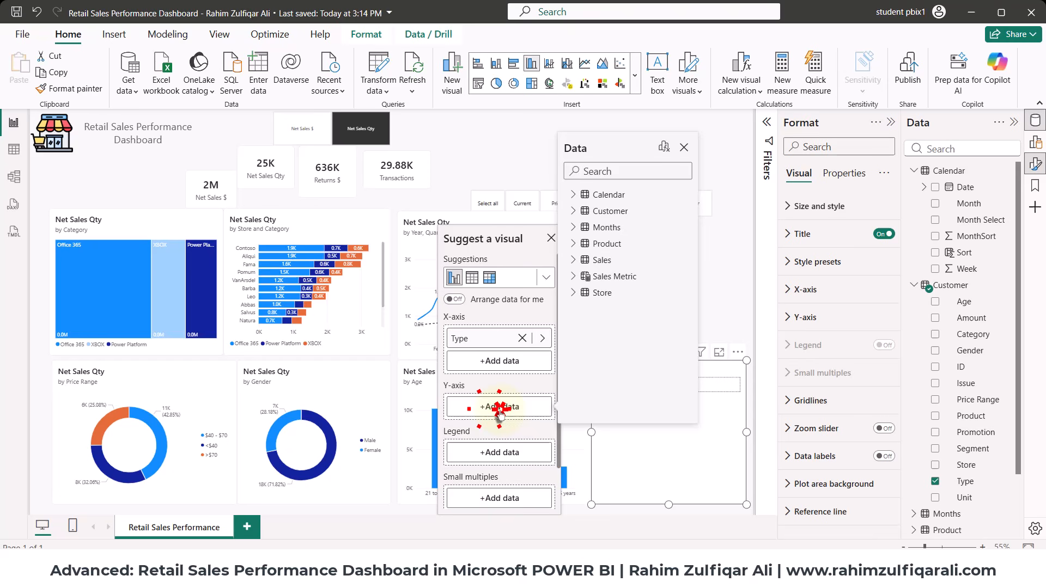
left_click(573, 276)
left_click(595, 293)
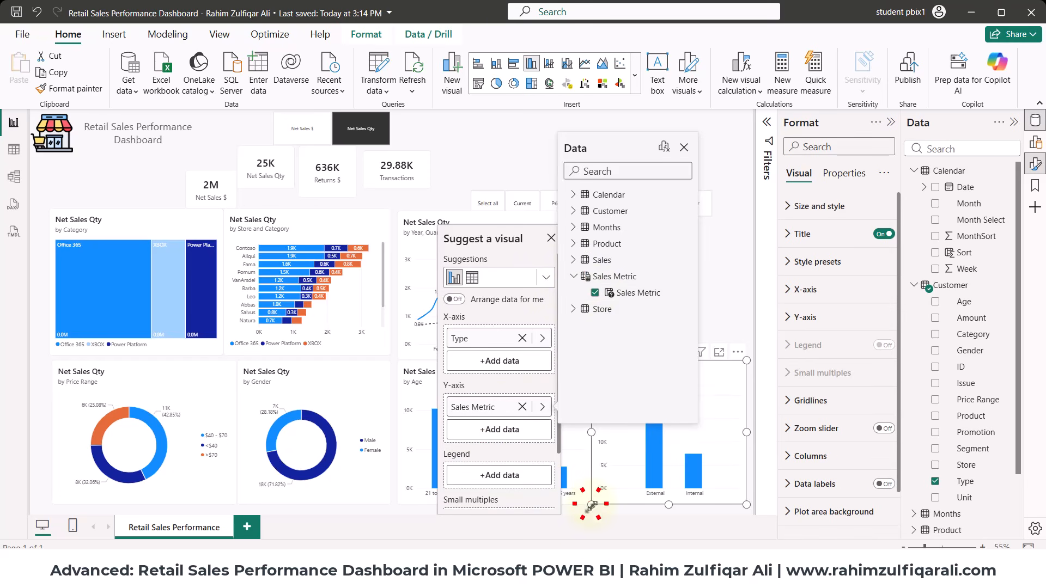
left_click_drag(591, 506, 597, 502)
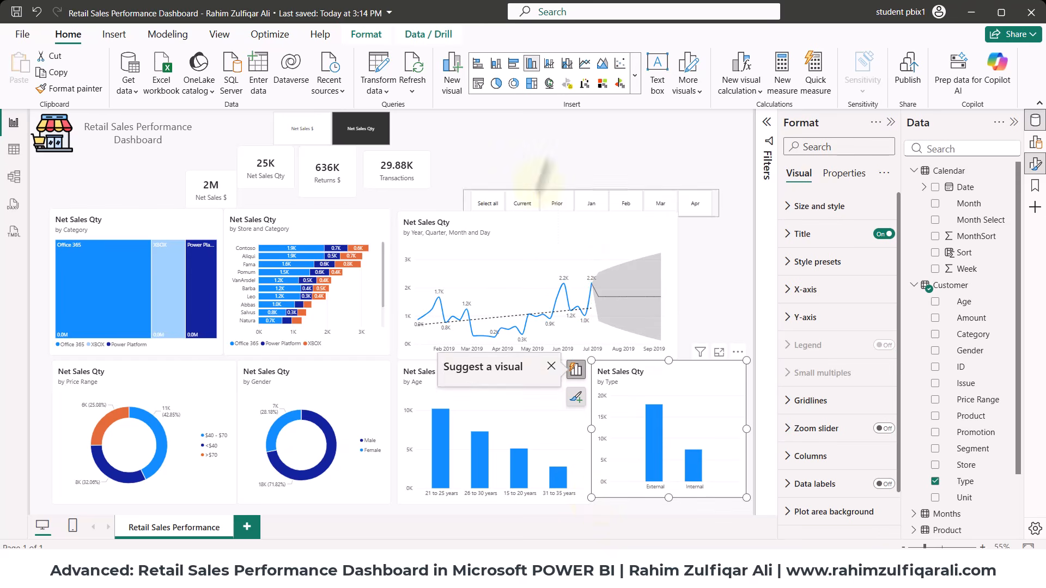
left_click(557, 145)
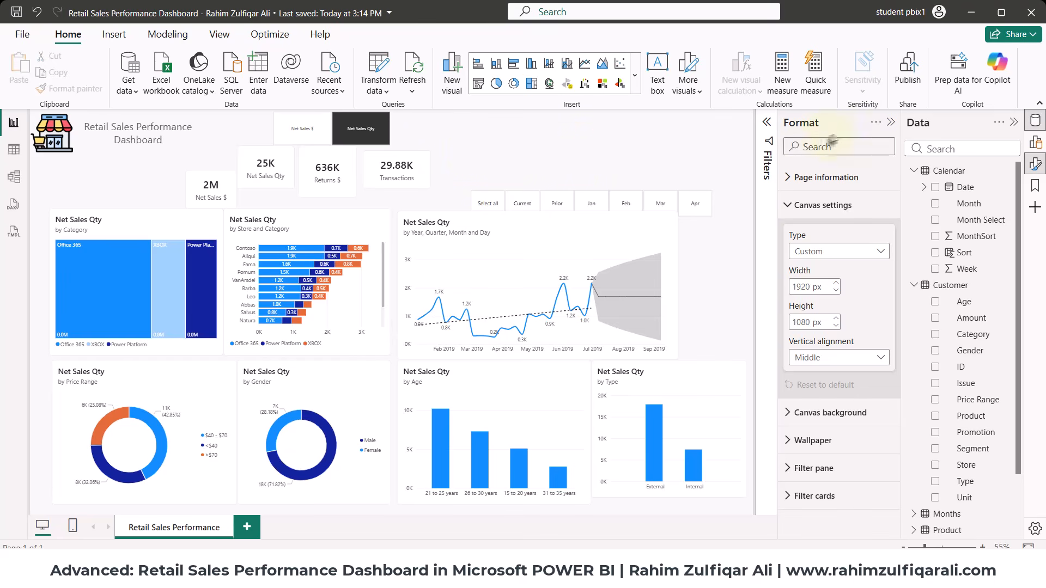
Insert a button slicer above the month slicer and resize it into a wide, short strip.
left_click(890, 124)
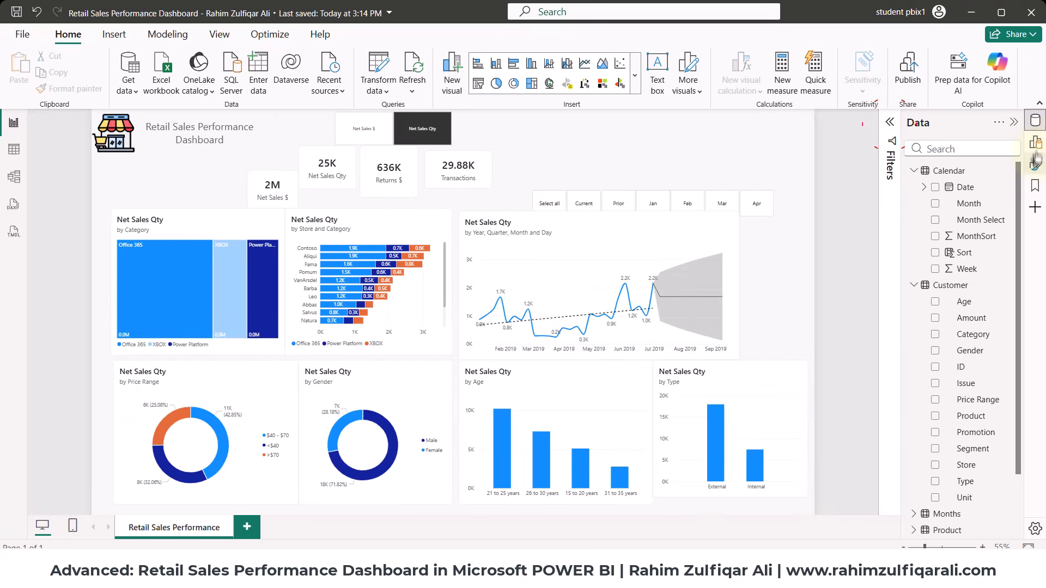
left_click(1035, 142)
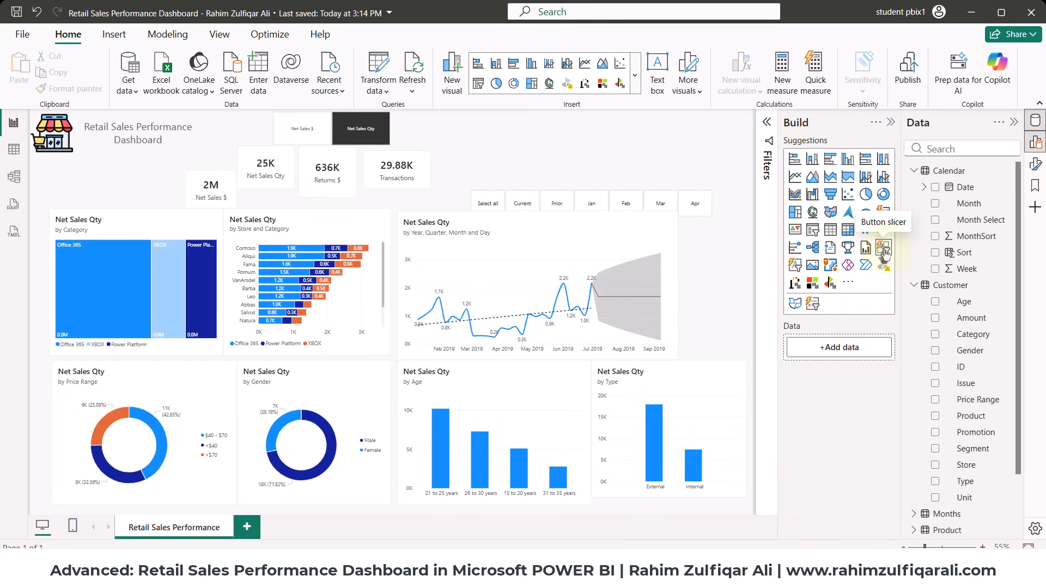
left_click(884, 250)
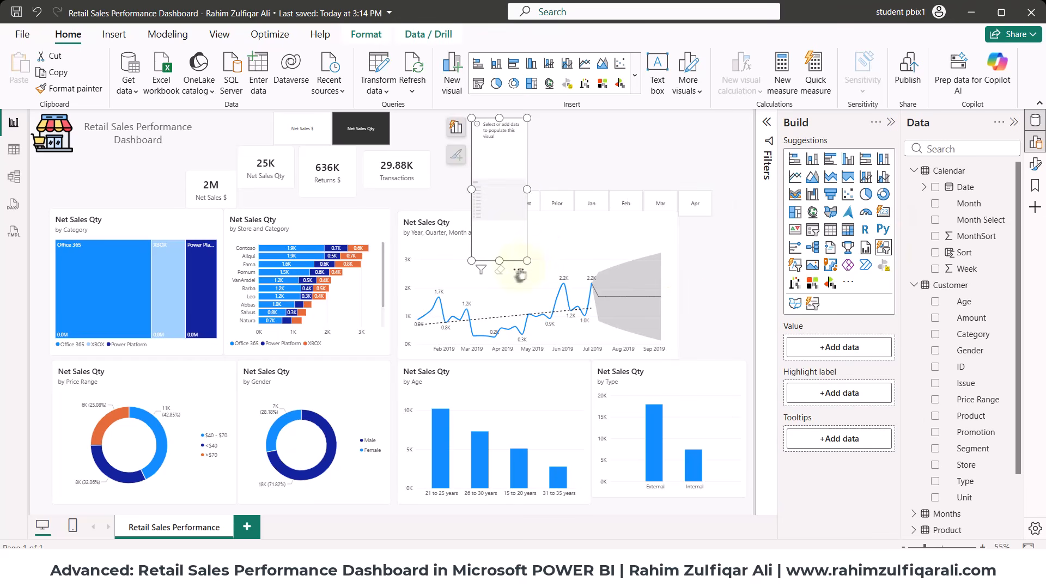
left_click_drag(526, 261, 719, 172)
Add the Product table's Product field as the value of the button slicer.
left_click(953, 146)
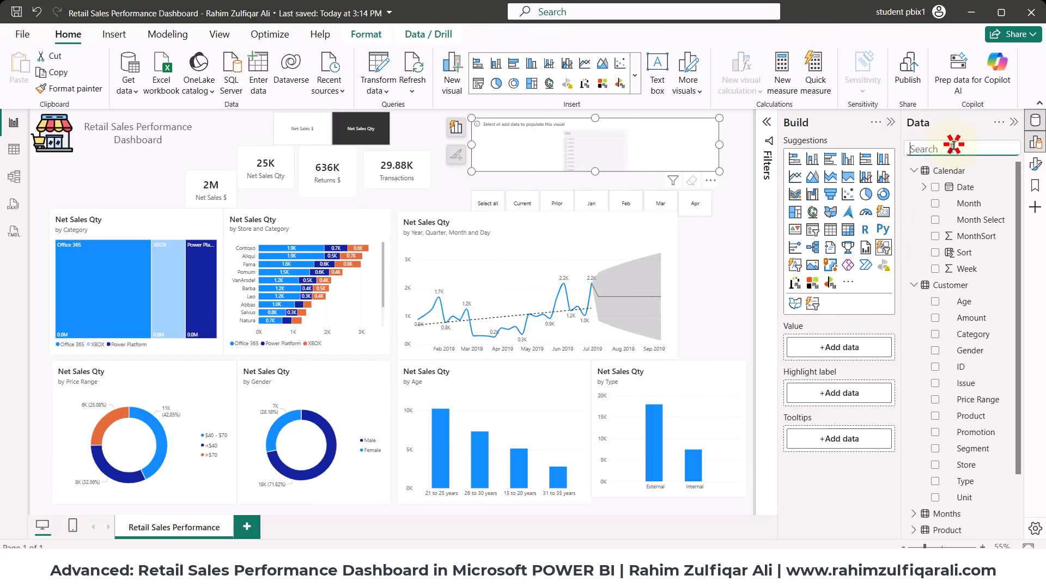
type("produ")
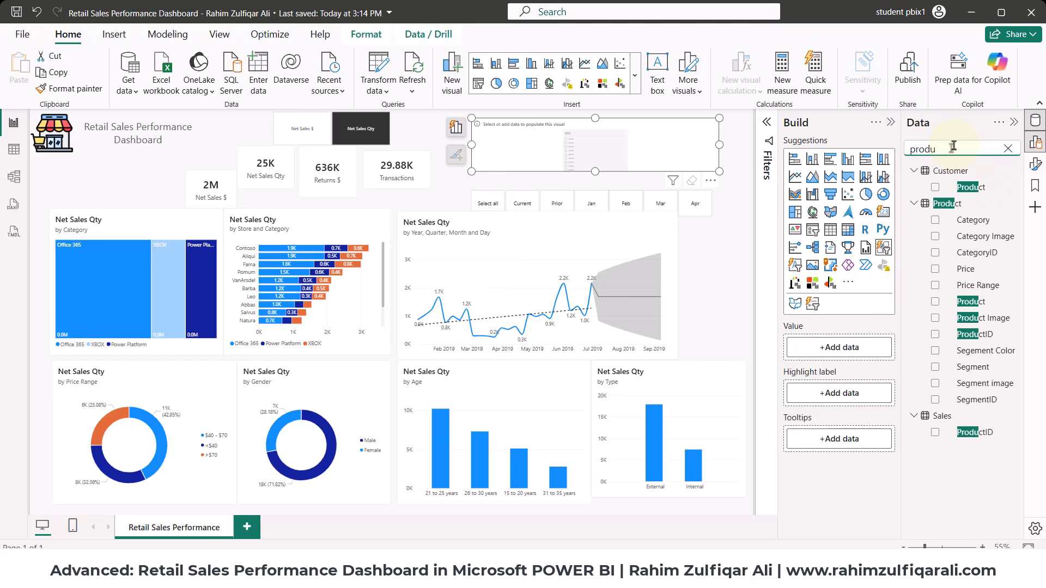
left_click(935, 302)
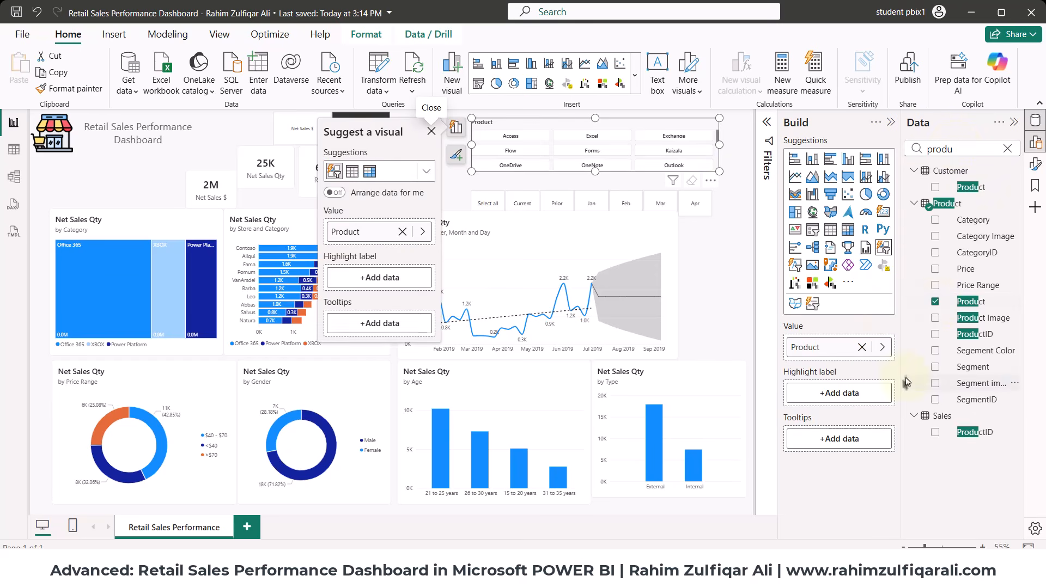
Set the Product slicer's button image to use the Product table's Product field as its data source.
left_click(455, 156)
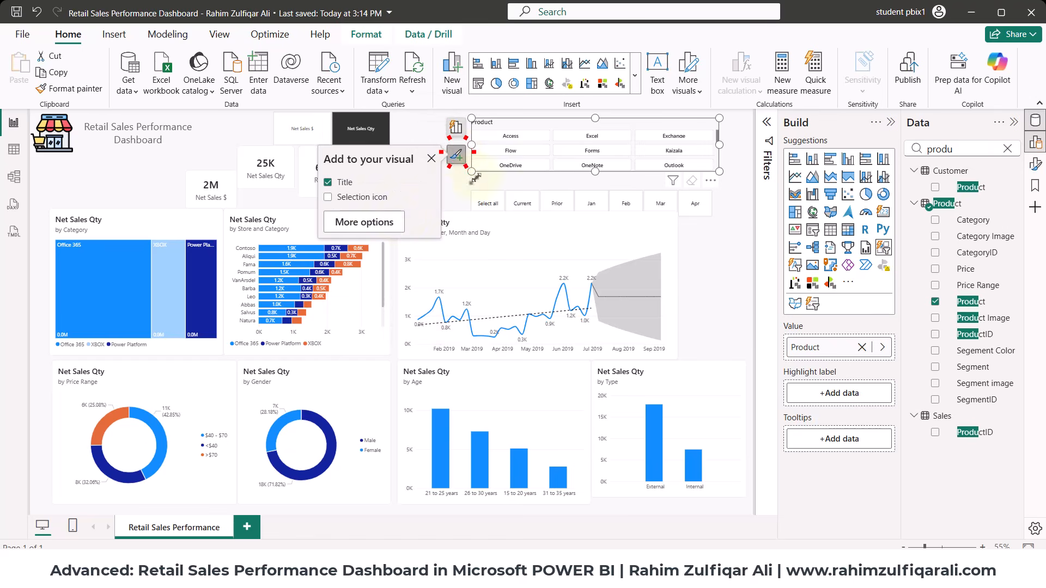
left_click(389, 223)
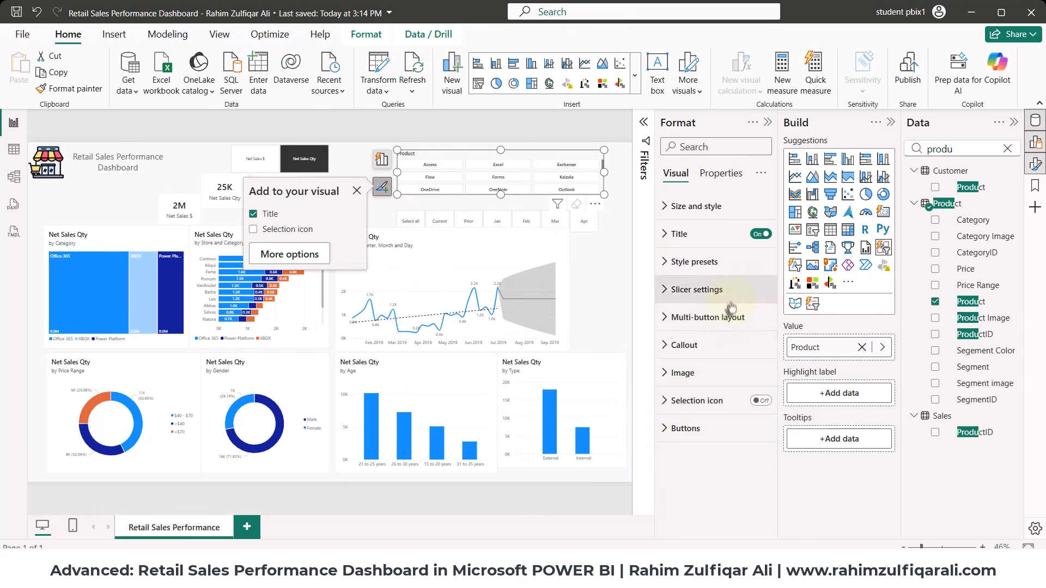
left_click(695, 372)
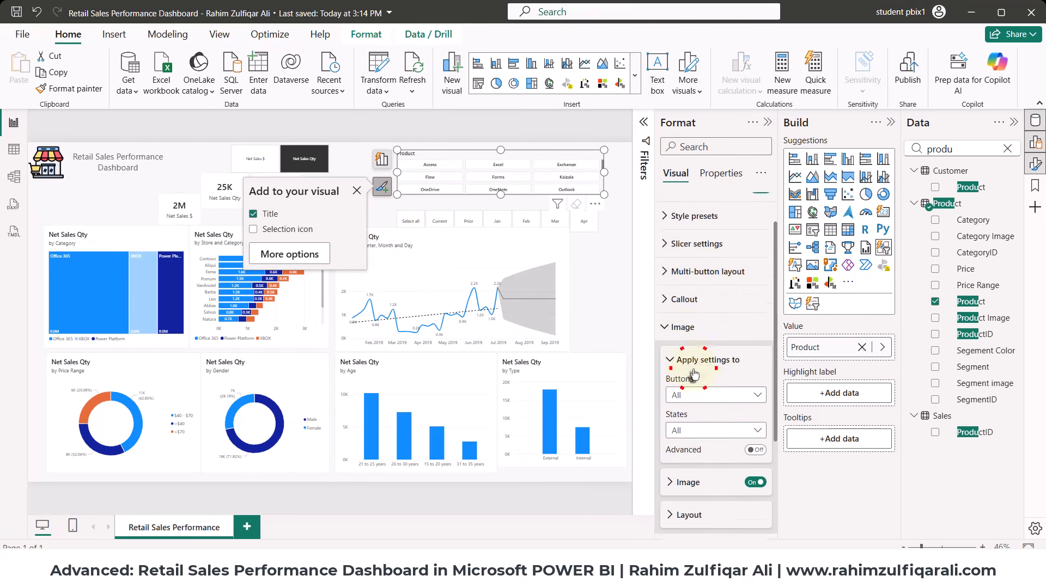
scroll(694, 373, "down", 3)
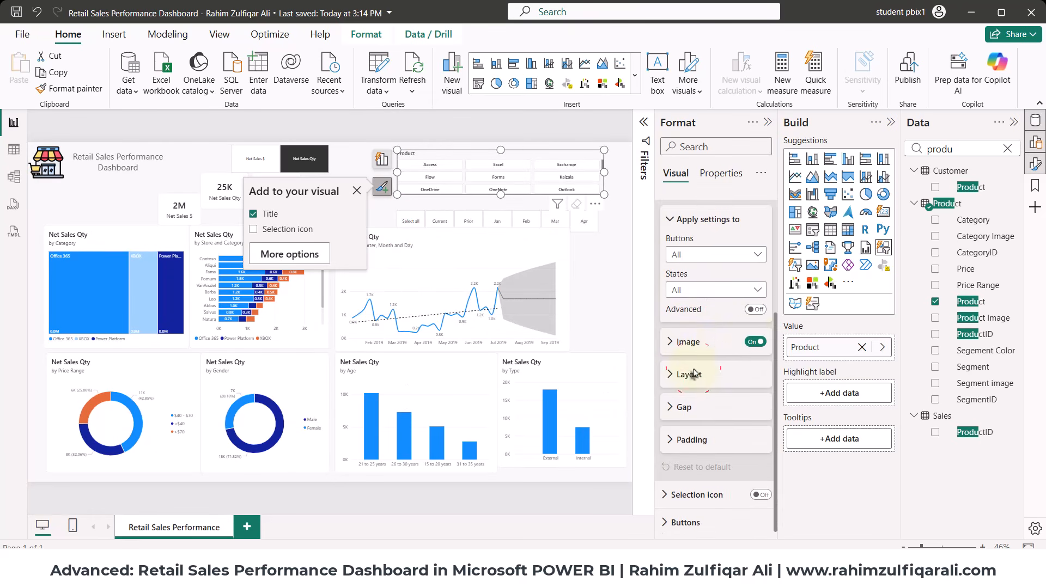
left_click(725, 341)
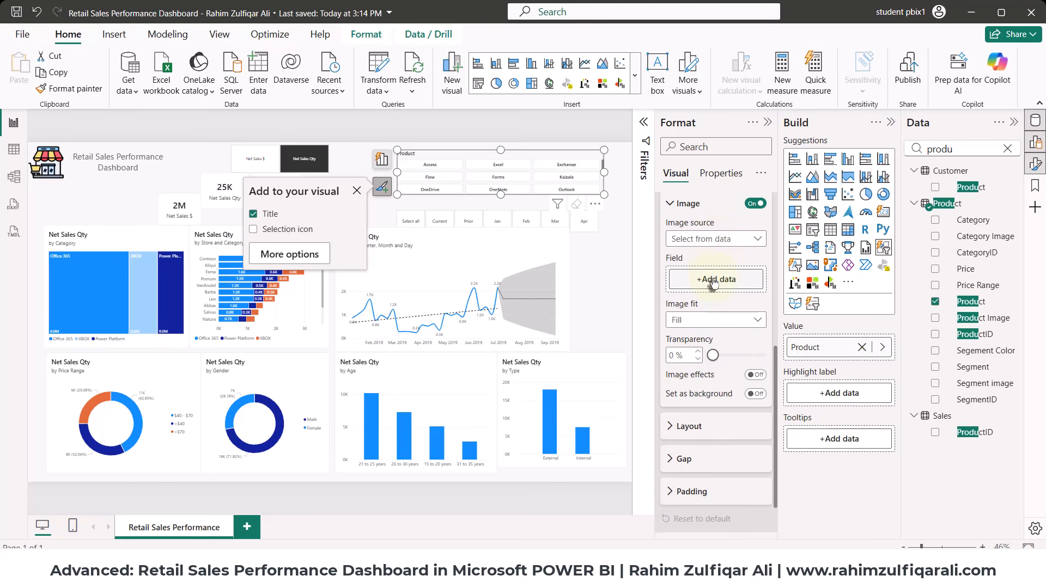
left_click(713, 282)
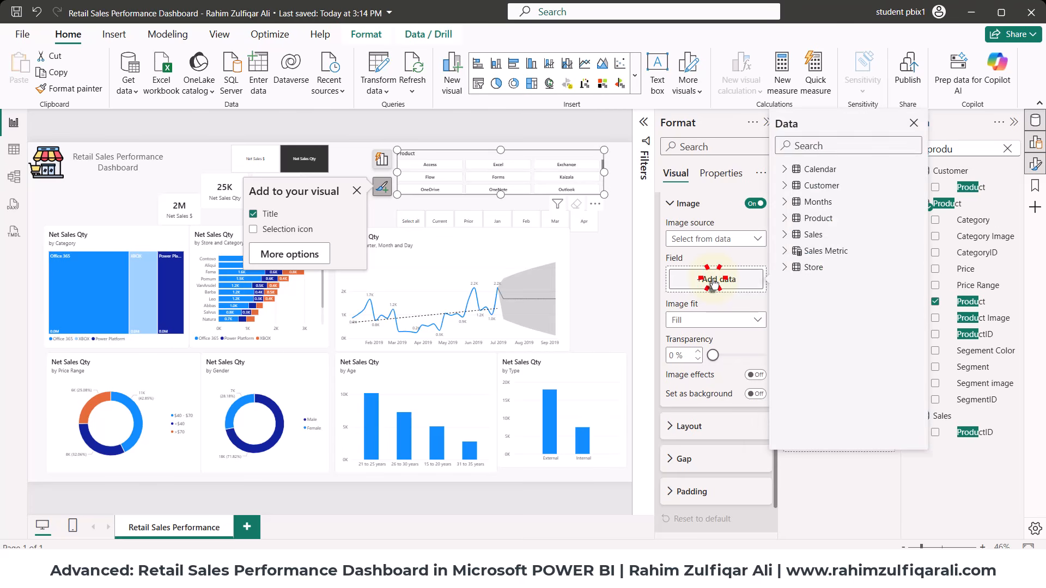
type("pro")
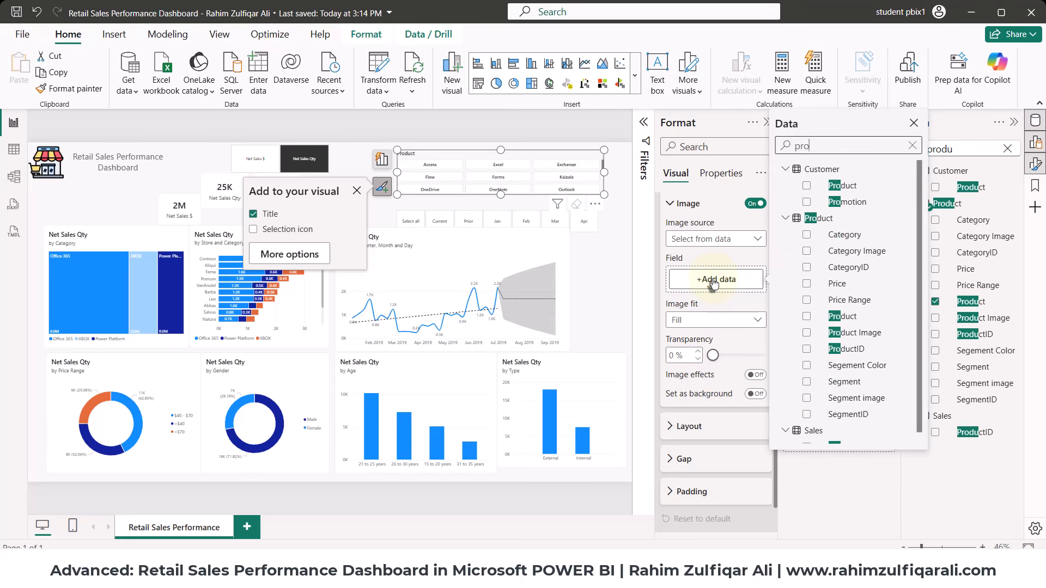
left_click(807, 317)
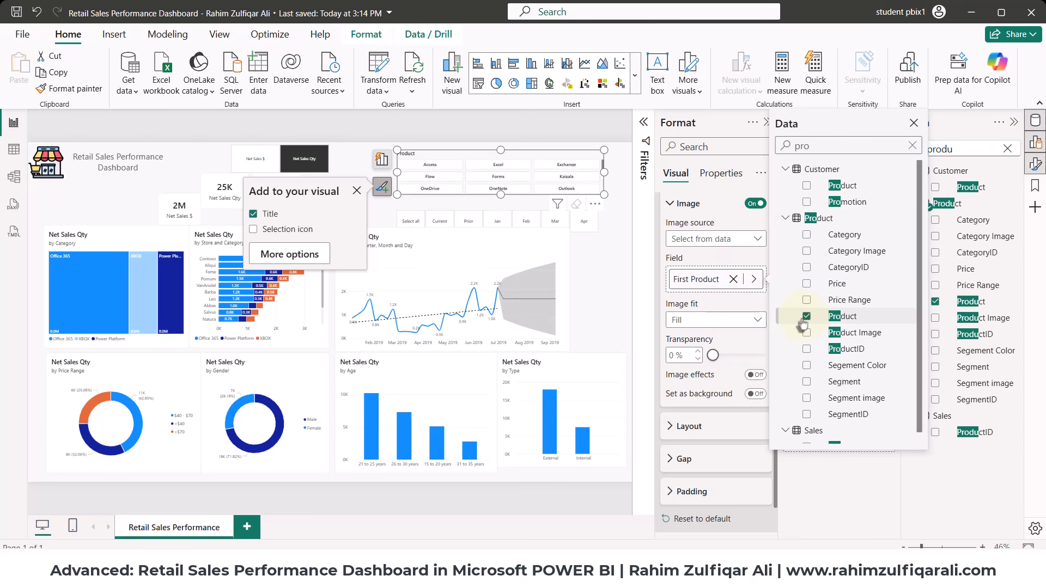
right_click(678, 279)
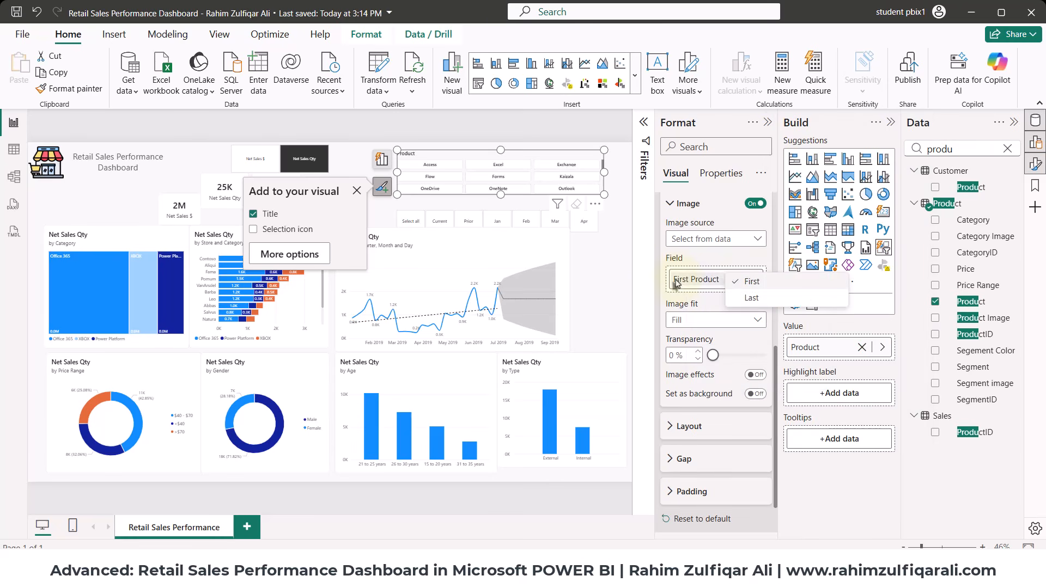
left_click(686, 282)
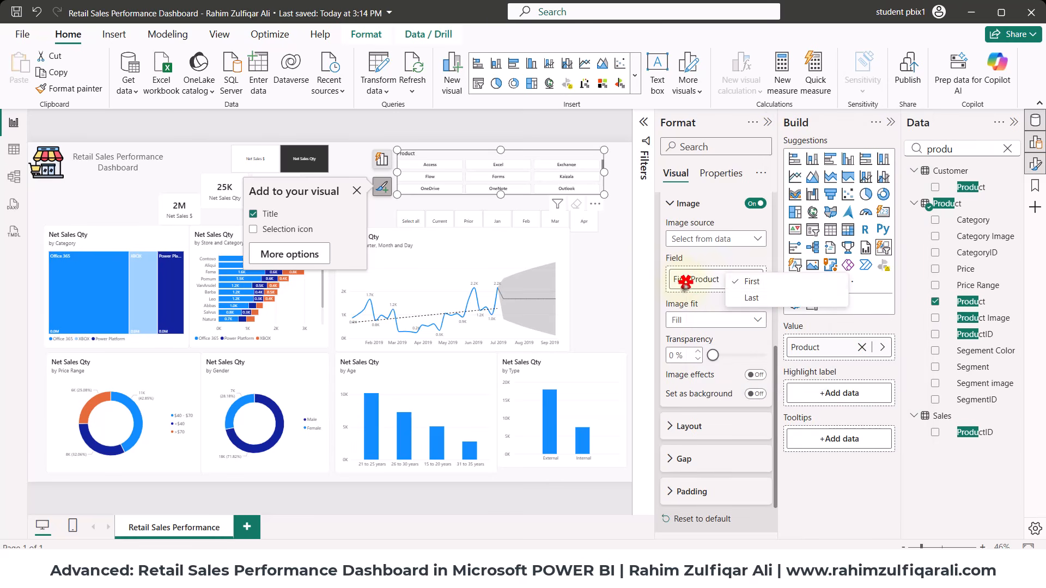
left_click(603, 191)
left_click(714, 147)
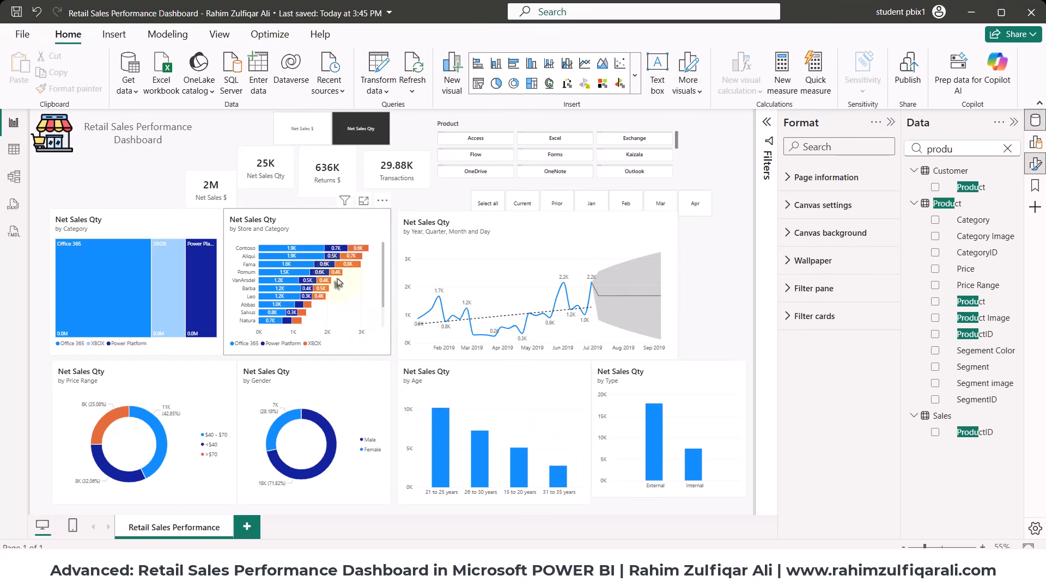
Test cross-filtering with the XBOX category in the treemap and the Male slice in the gender donut.
left_click(172, 273)
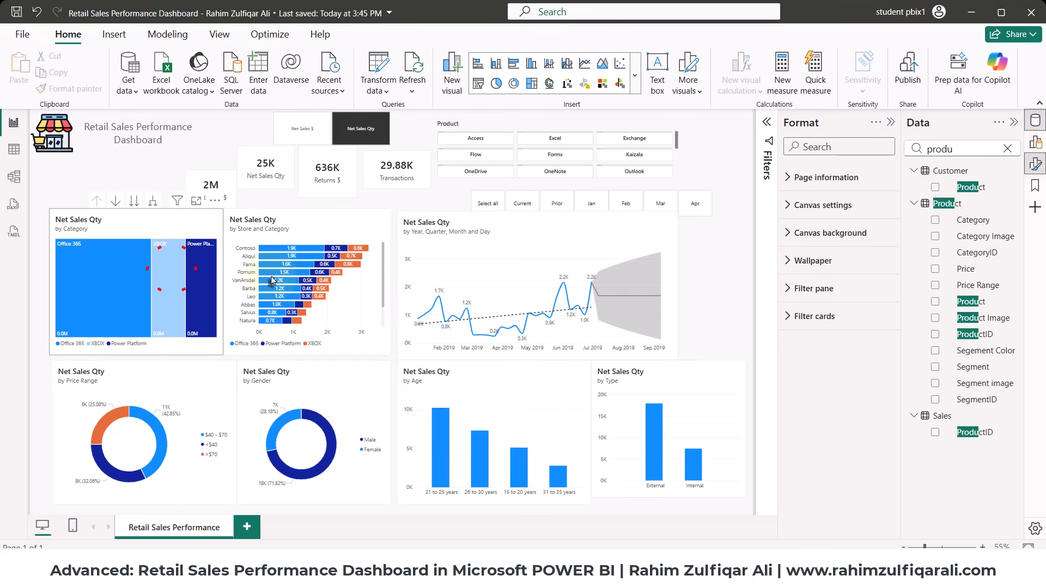
left_click(323, 419)
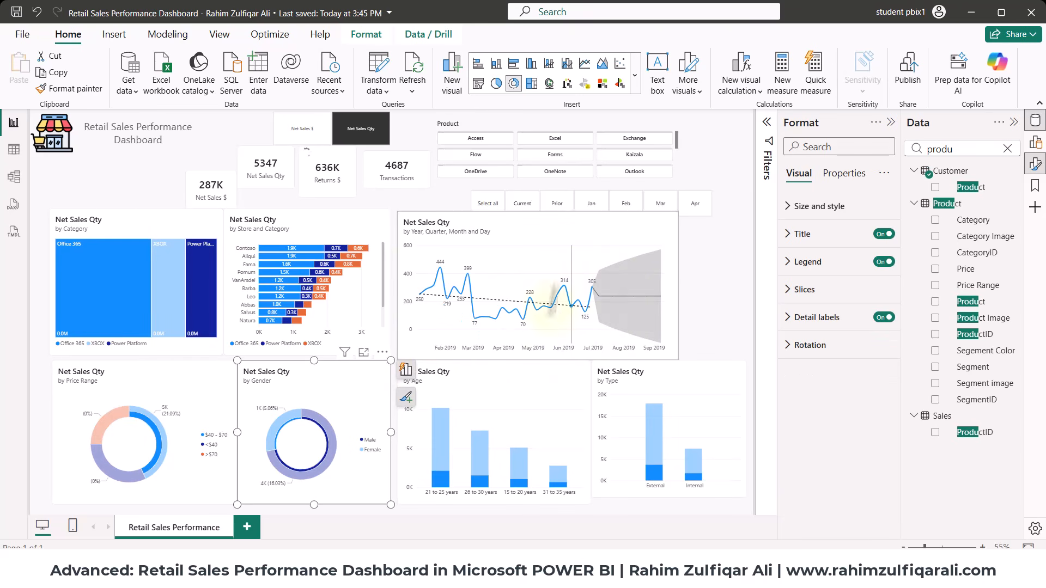
left_click(366, 379)
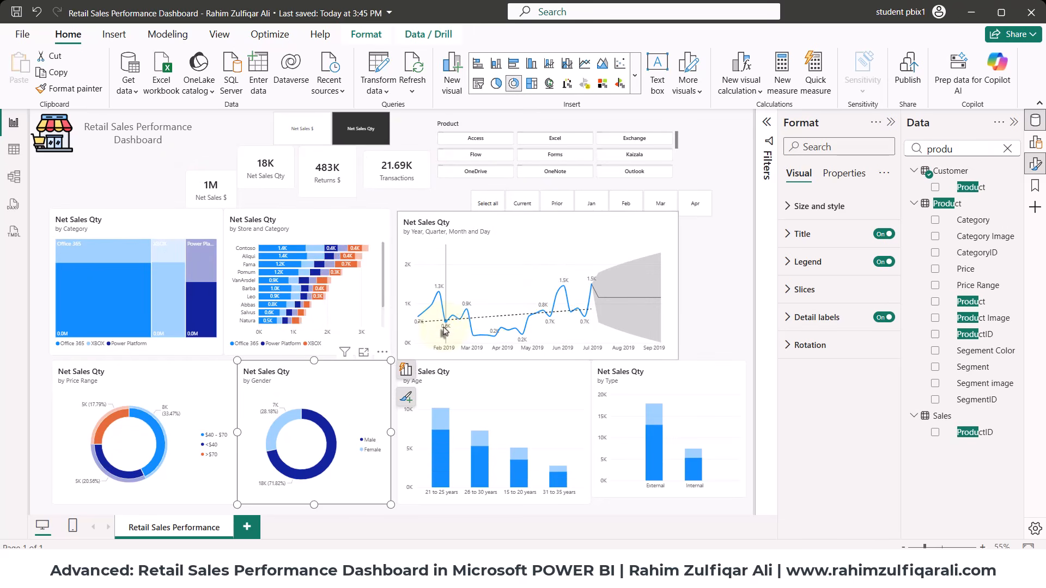
mouse_move(444, 329)
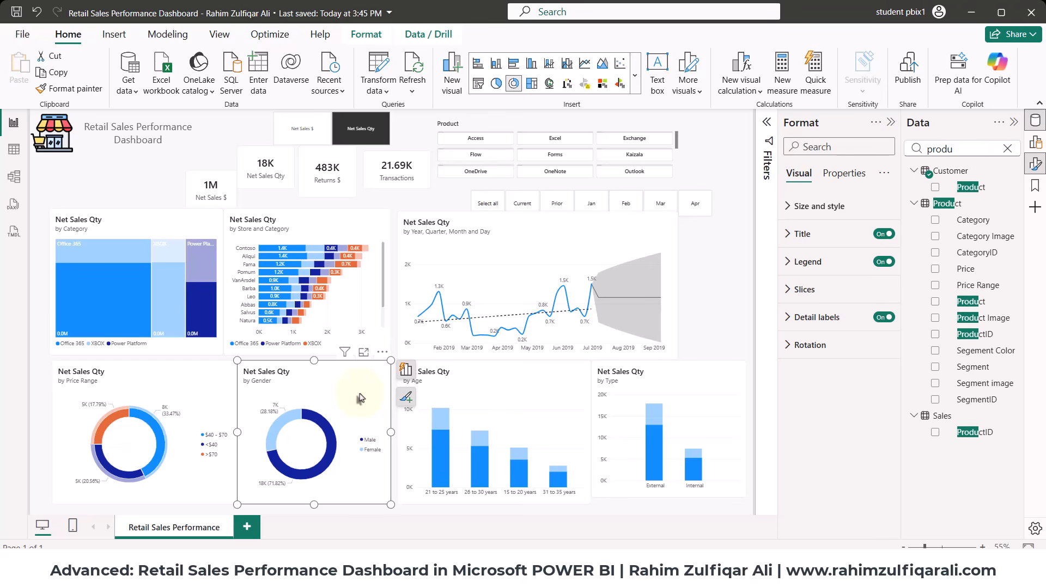
Clear the chart selection and narrow the Category treemap slightly, widening the gap before the store bar chart.
left_click(186, 226)
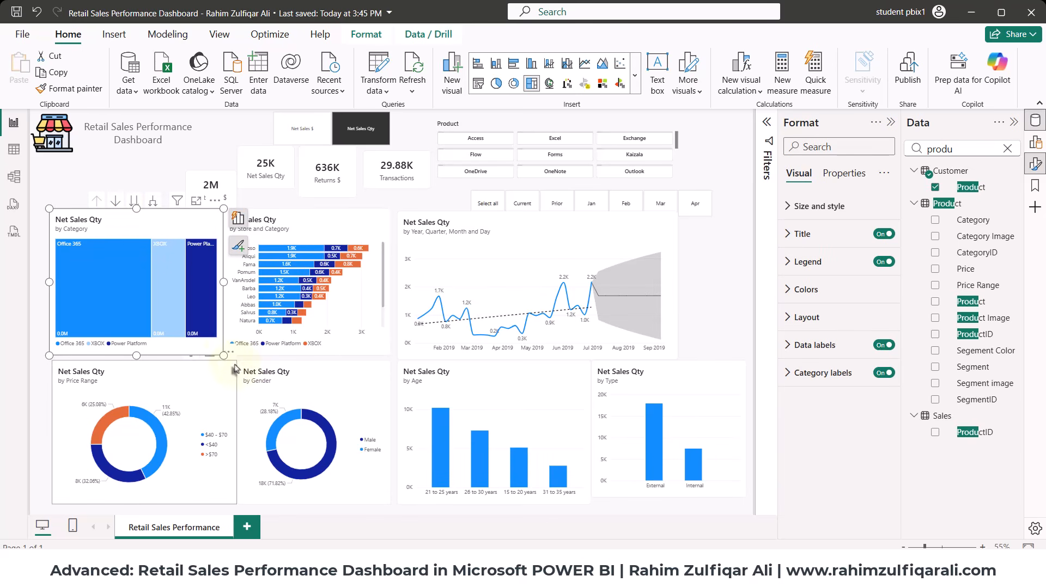
left_click_drag(224, 355, 203, 355)
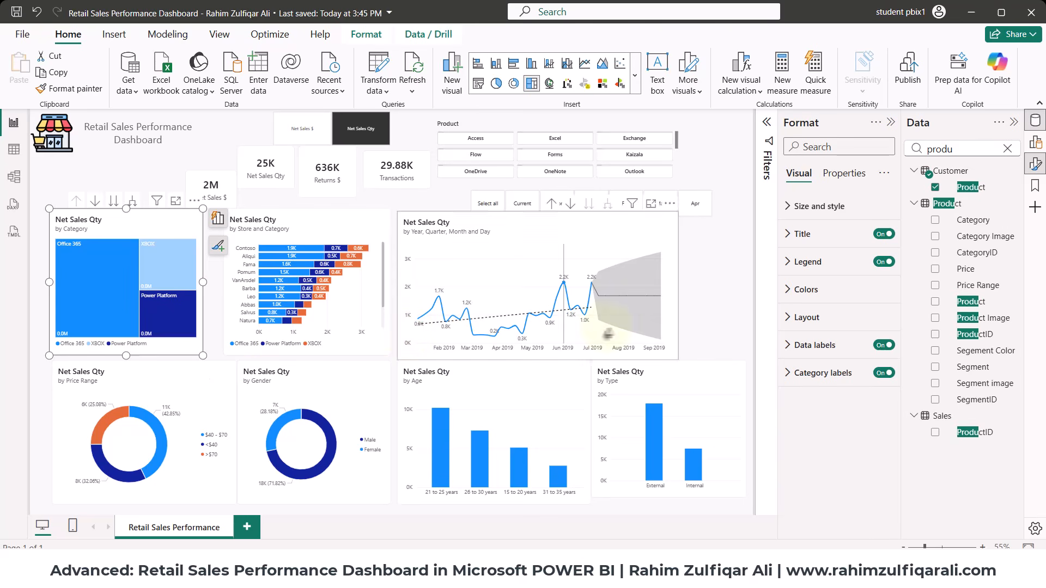
left_click(702, 300)
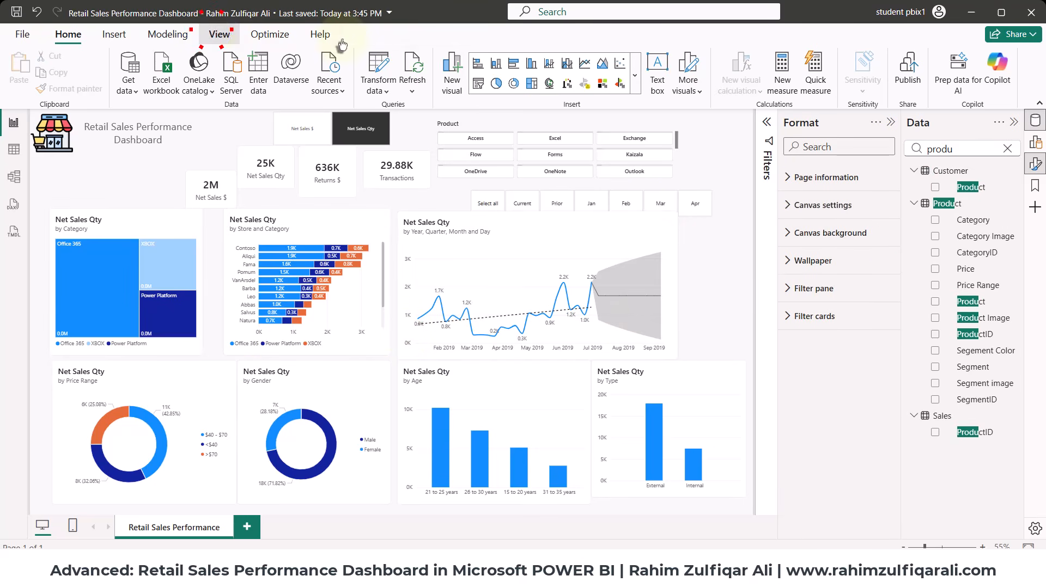
Add a bookmark of the unfiltered report page and name it Clear All.
left_click(693, 55)
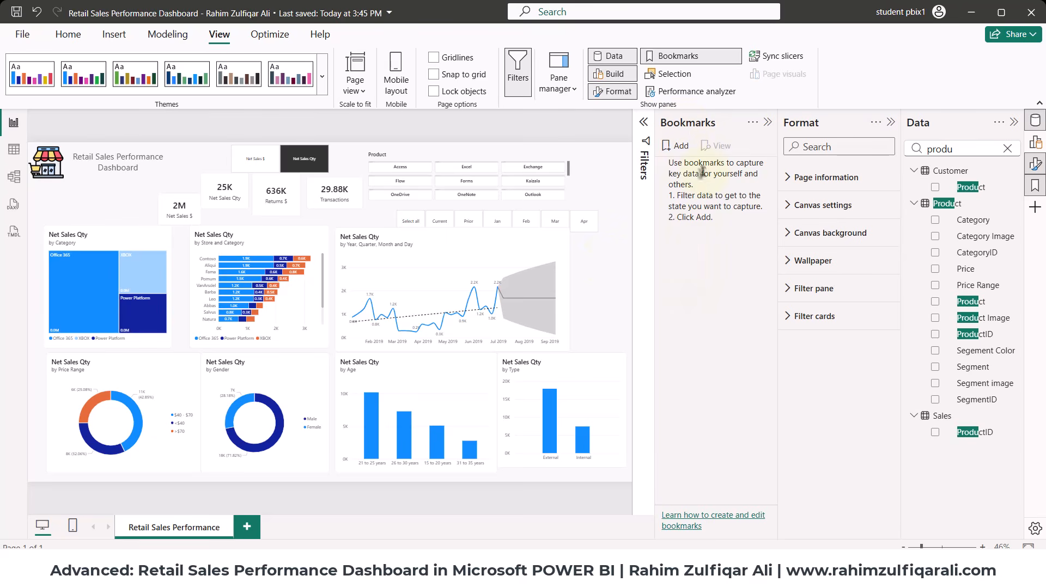
left_click(672, 146)
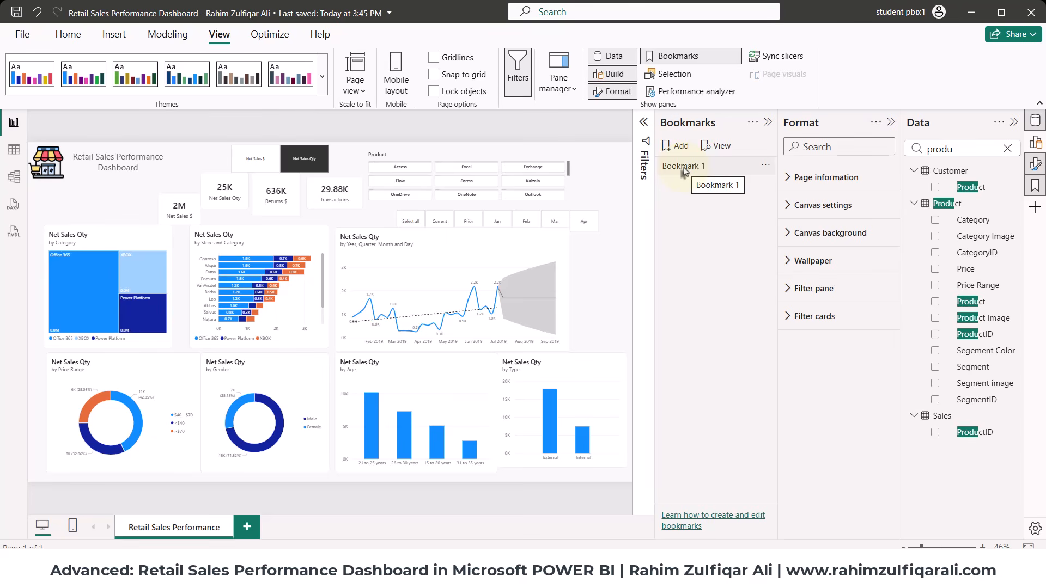
double_click(683, 168)
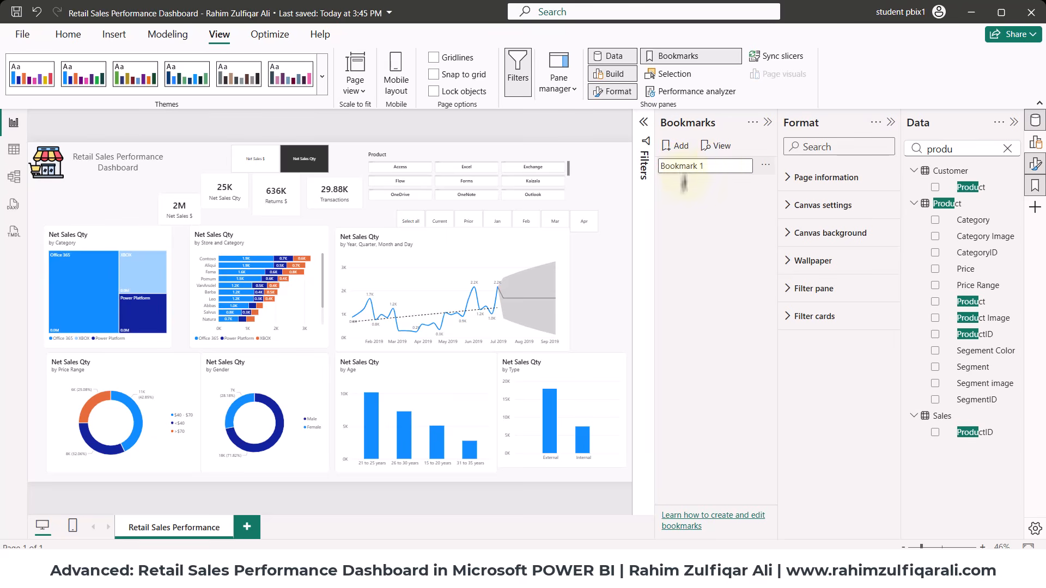
left_click_drag(717, 166, 576, 152)
type("Clear Al")
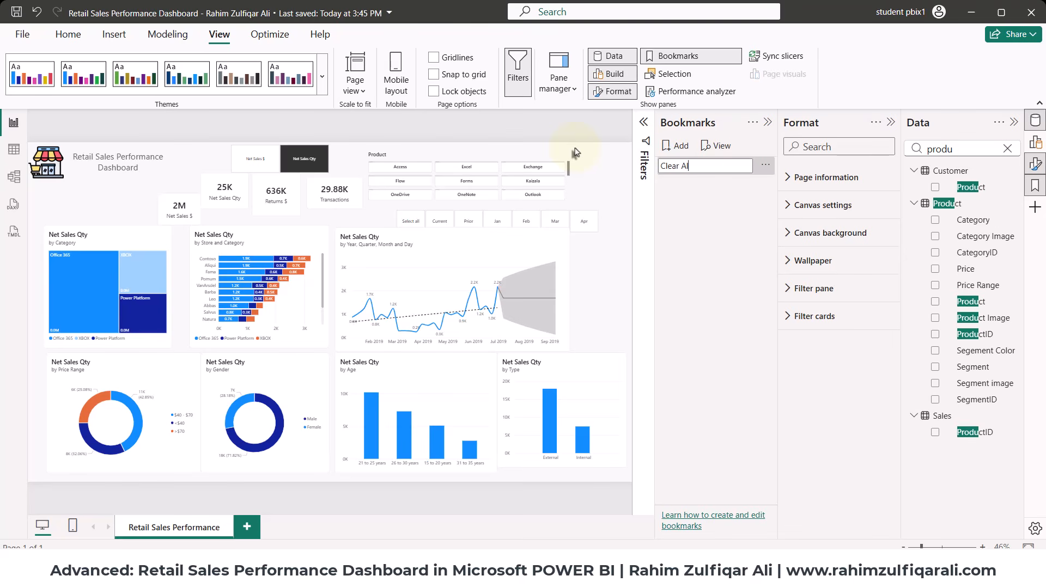
type("l")
key("Return")
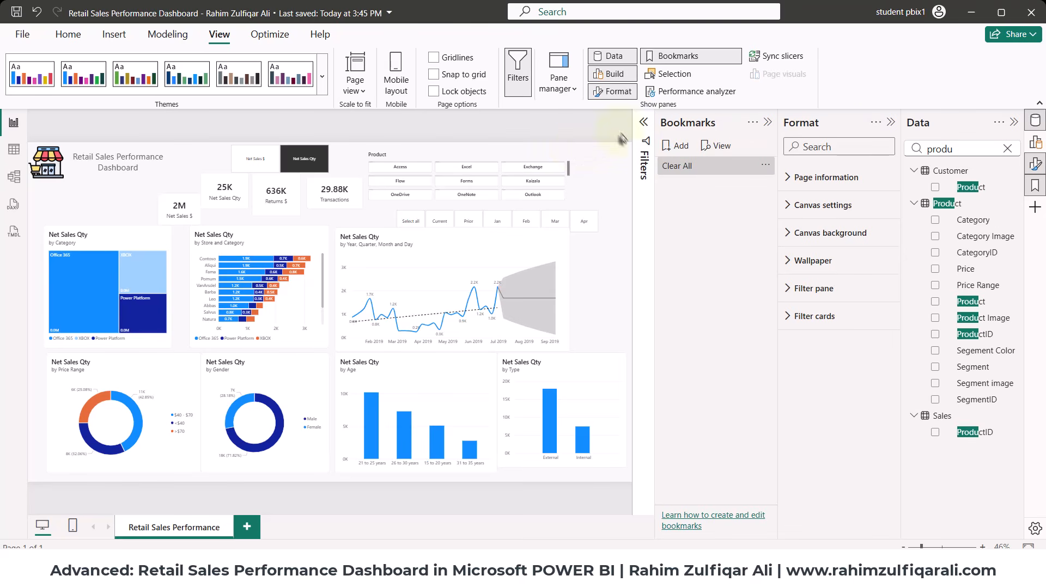
left_click(890, 122)
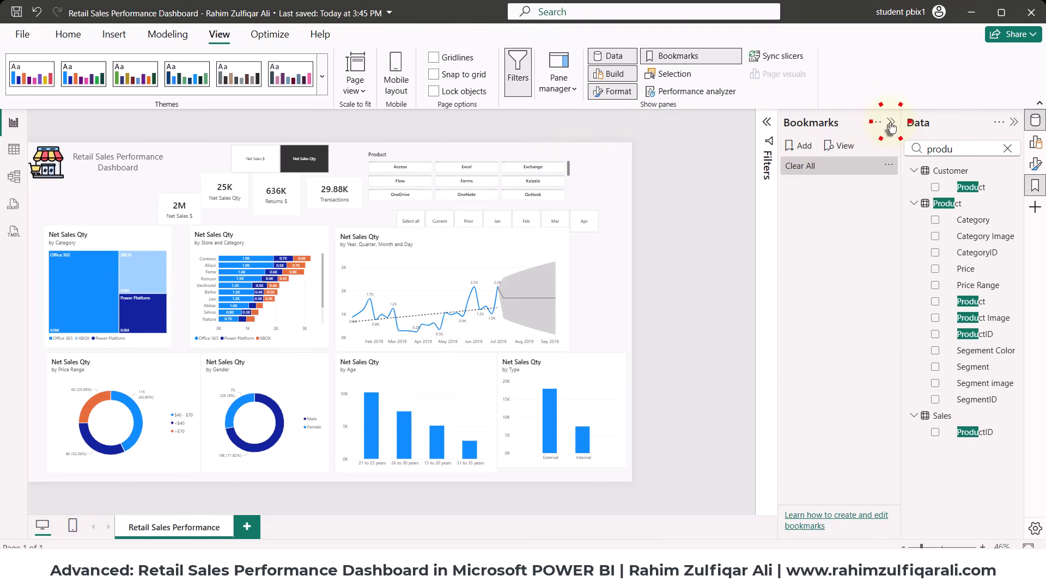
Insert a blank button and place it as a small rectangle beside the Product slicer.
left_click(113, 34)
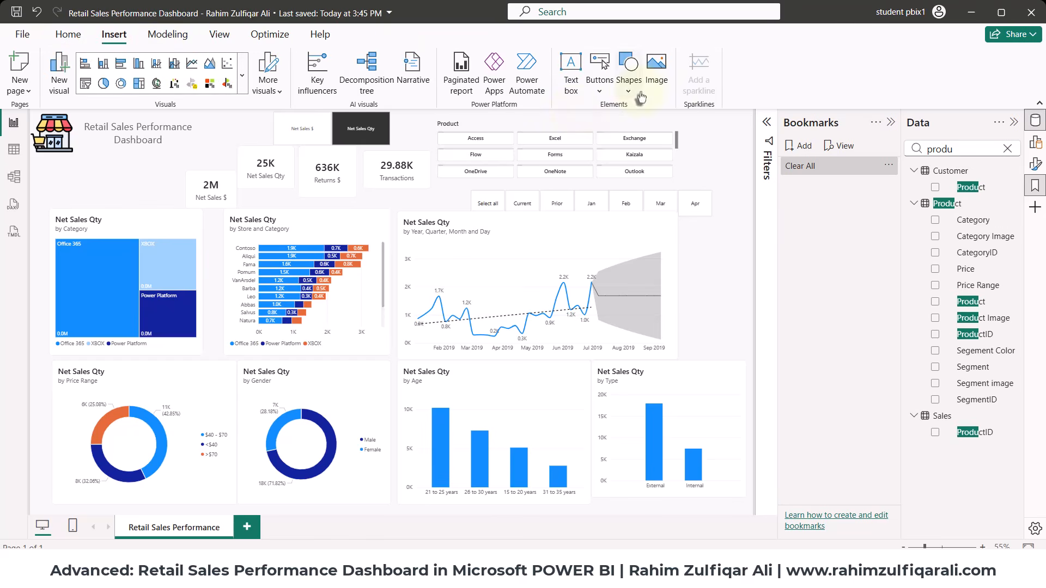
left_click(631, 89)
left_click(599, 82)
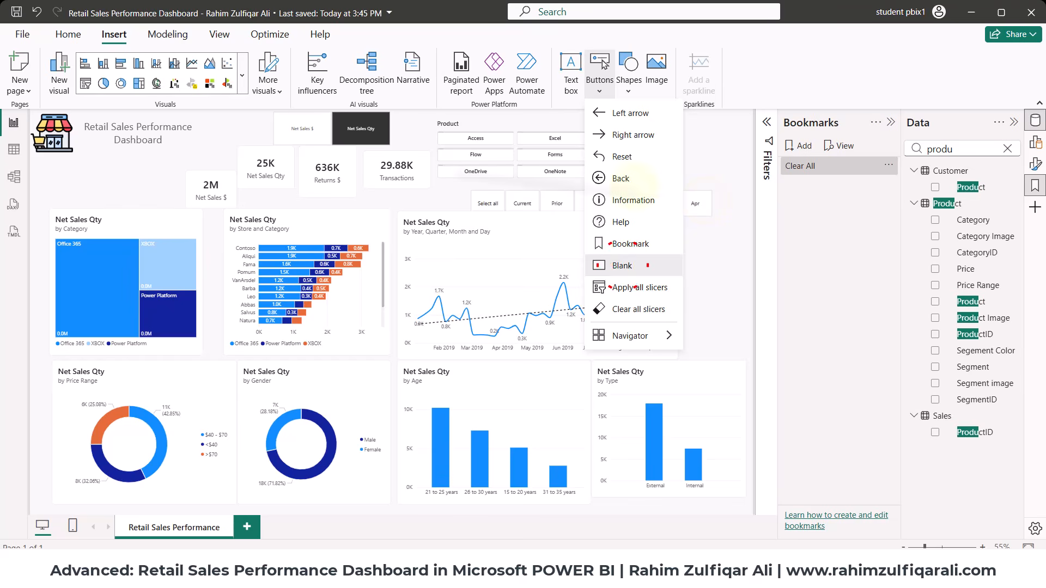
left_click(622, 266)
left_click_drag(52, 136, 712, 142)
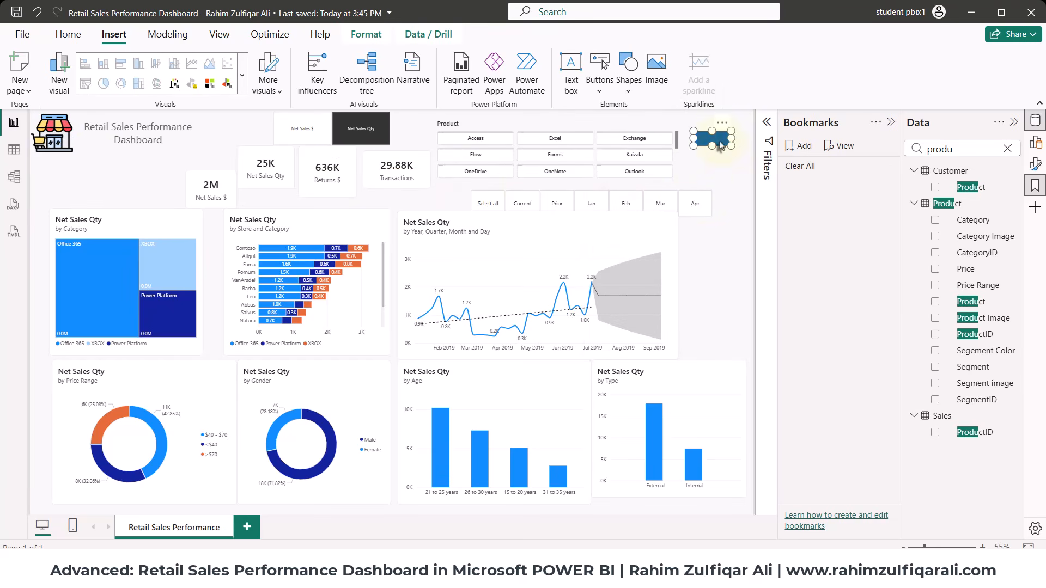
Turn on the new button's action with type Bookmark and select the Clear All bookmark.
left_click(722, 124)
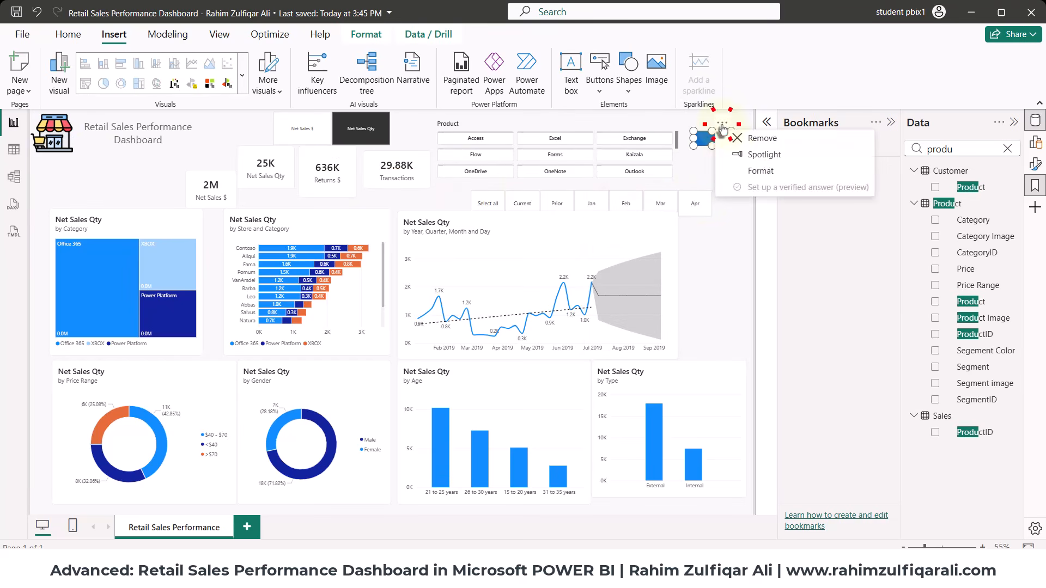
left_click(757, 172)
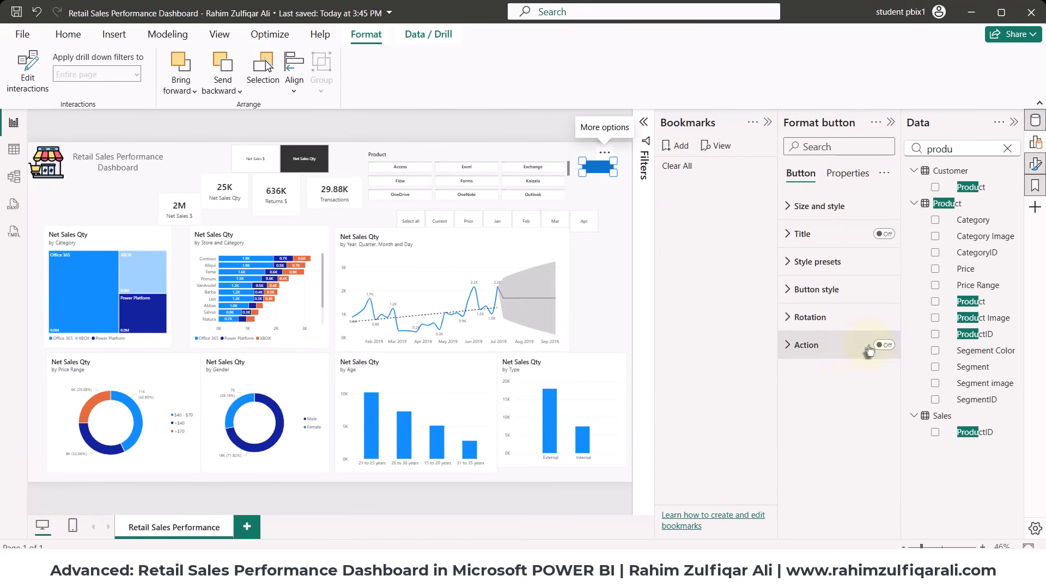
left_click(880, 346)
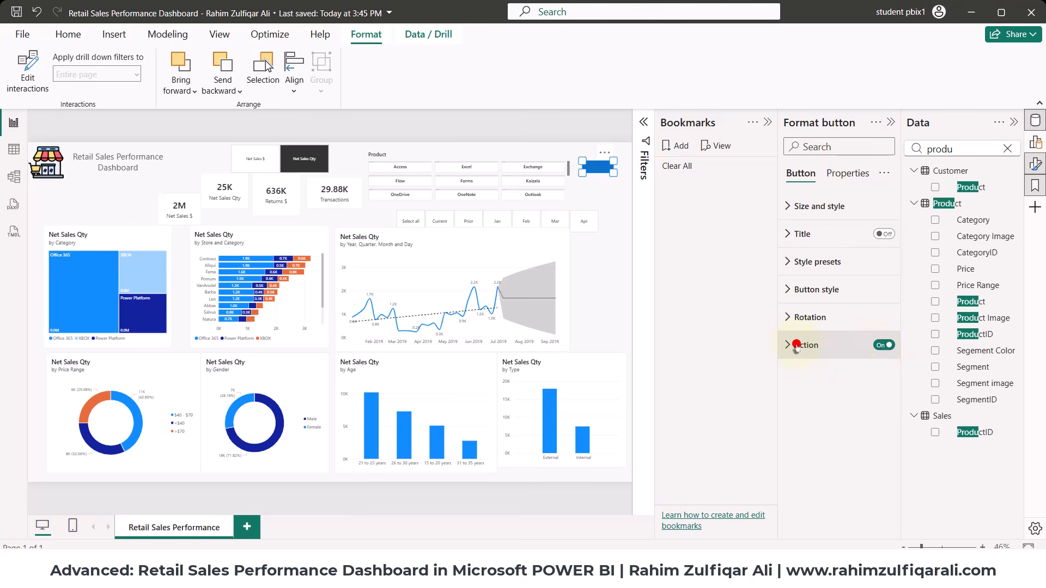
left_click(806, 345)
scroll(847, 398, "down", 1)
left_click(828, 354)
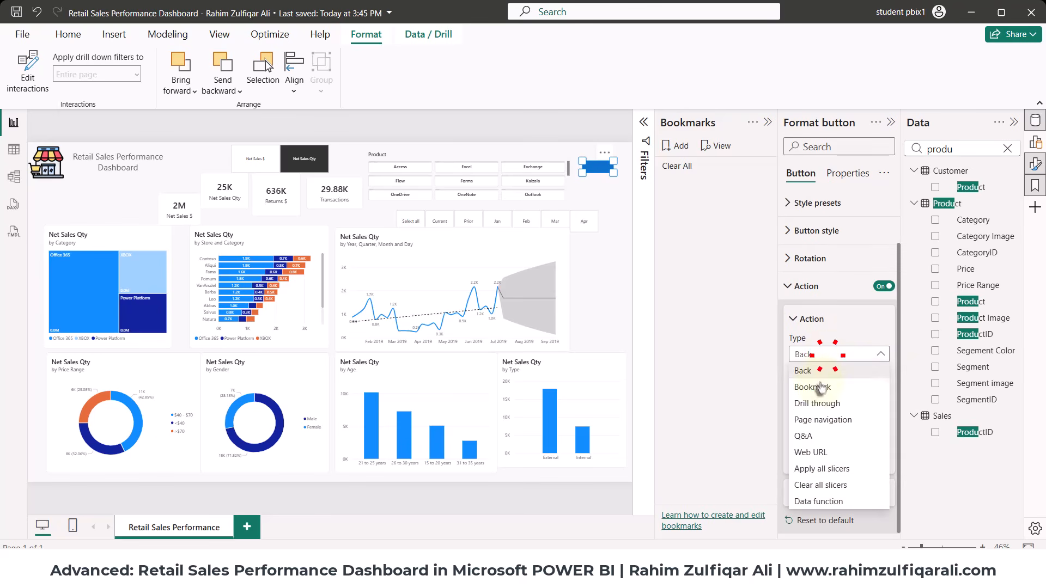
left_click(822, 377)
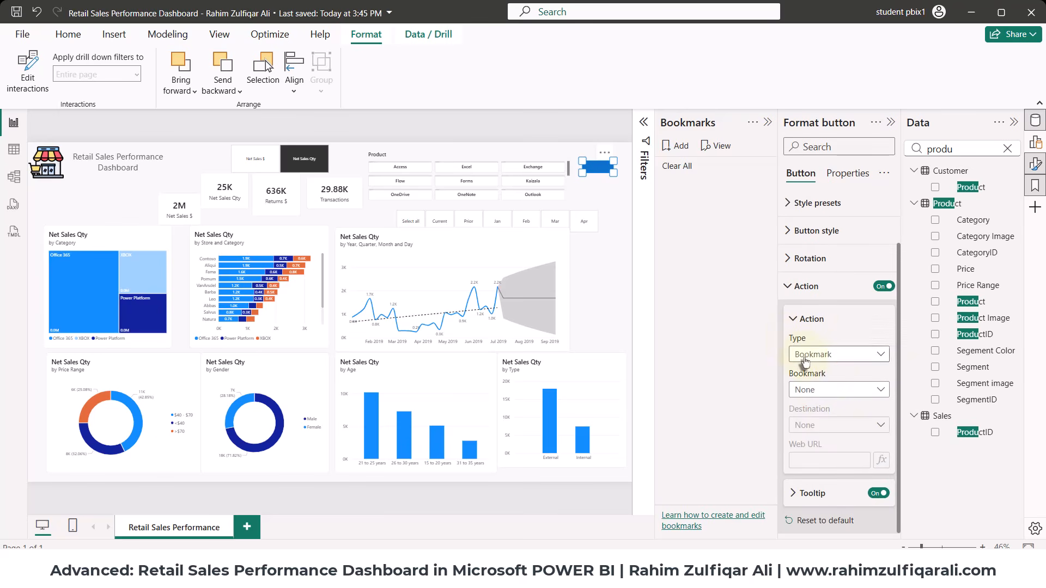
left_click(823, 390)
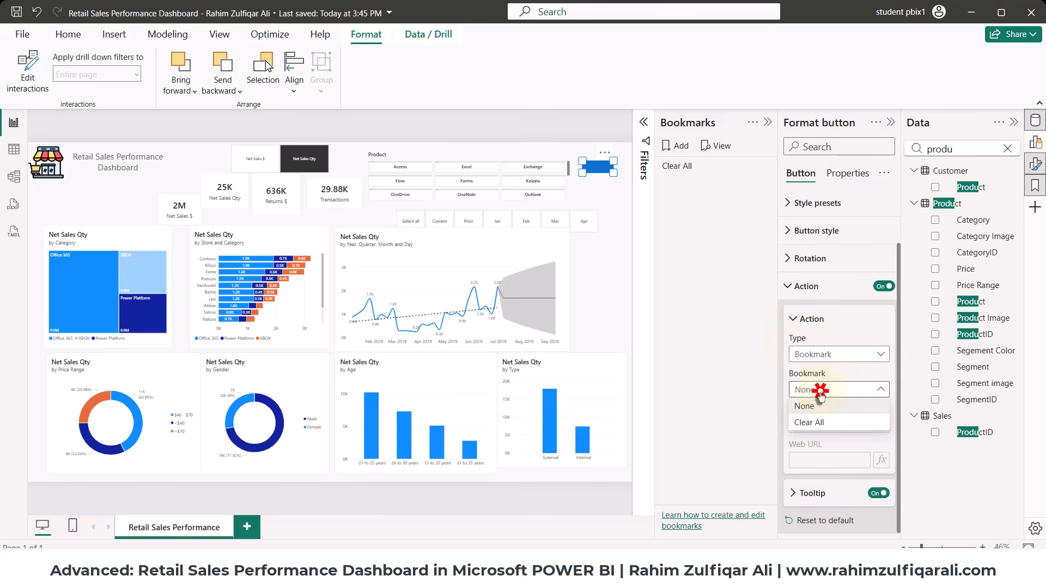
left_click(819, 424)
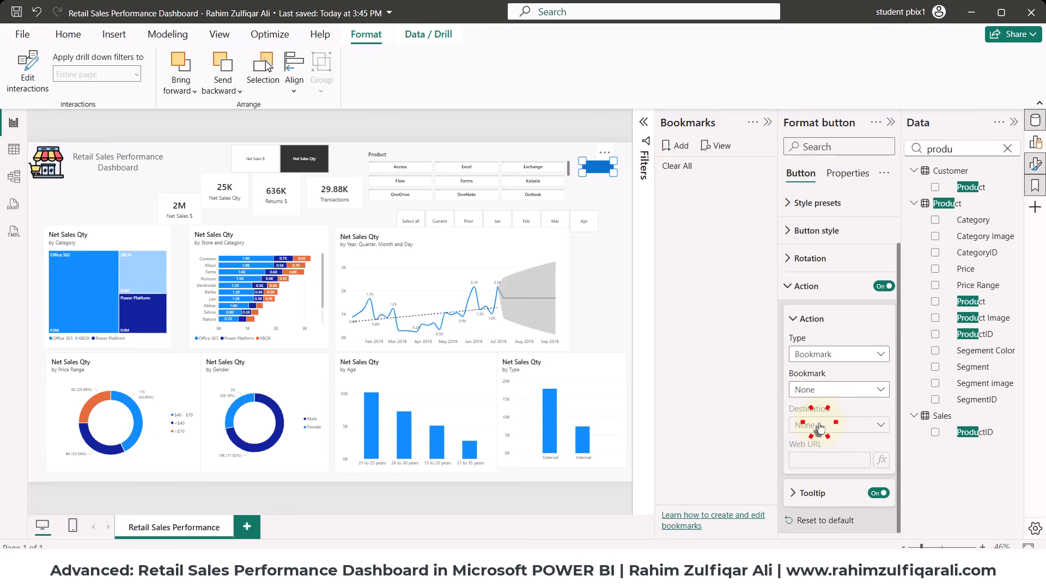
left_click(805, 286)
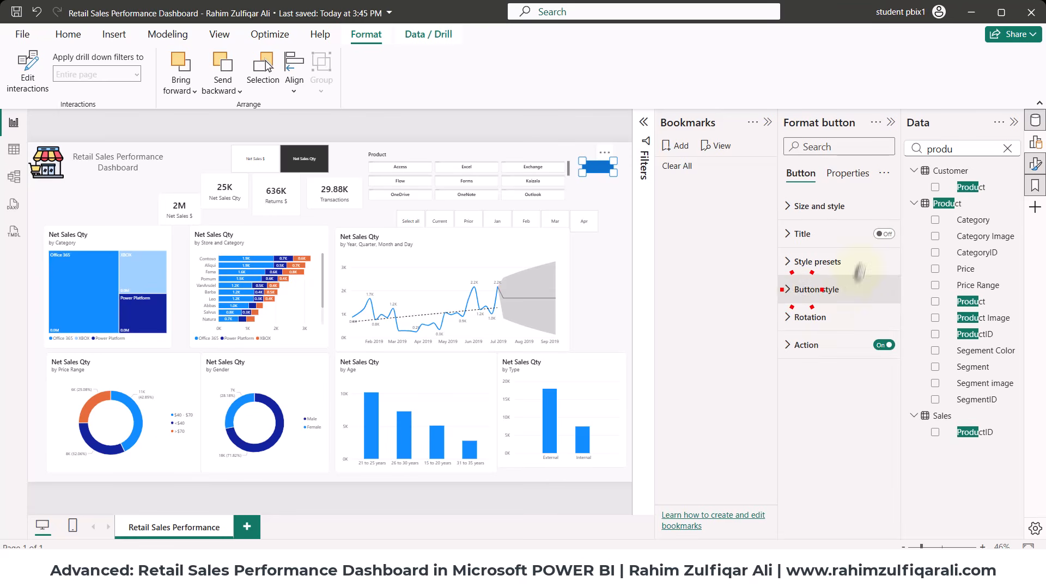
Turn on the blank button's text in the default state and label it Clear All.
left_click(834, 292)
scroll(871, 360, "down", 3)
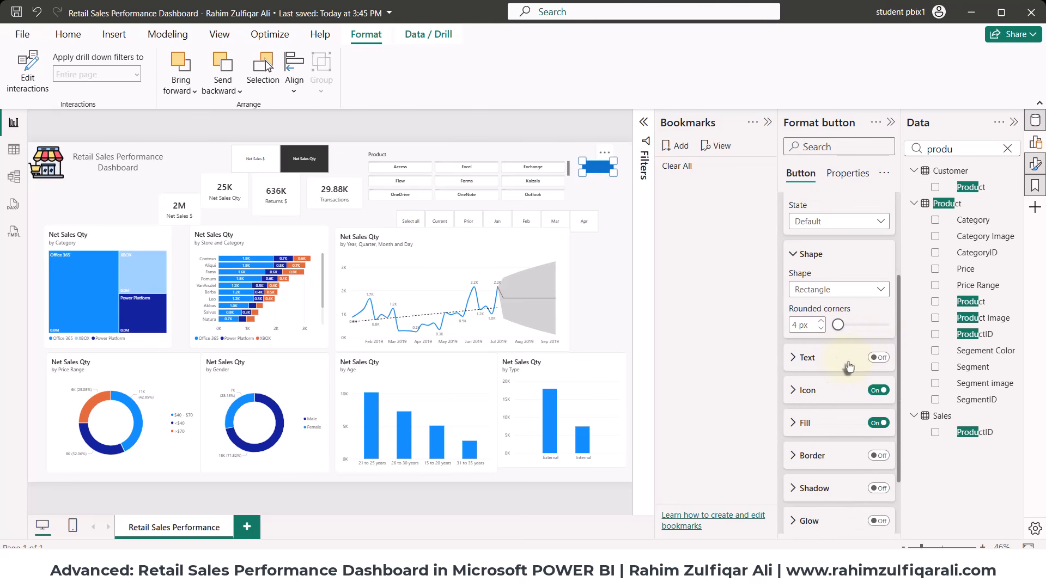
left_click(873, 359)
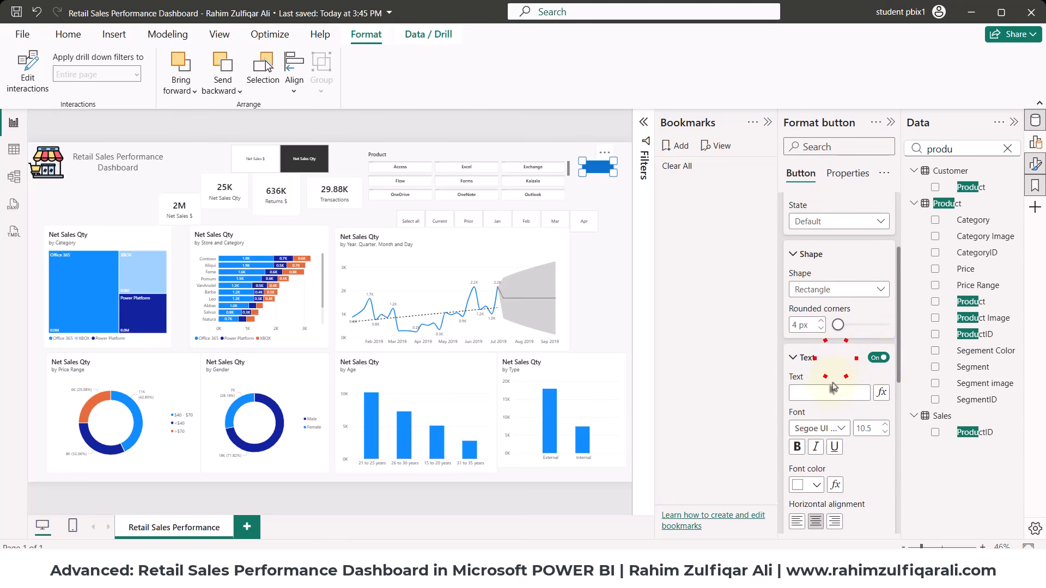
left_click(817, 392)
left_click(812, 360)
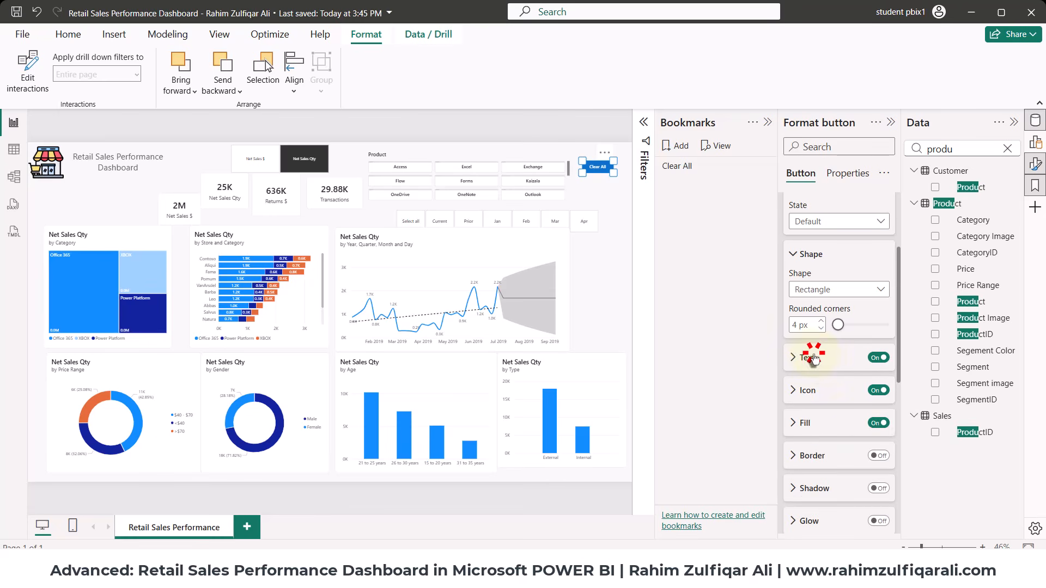
Change the Clear All button's fill color to light gray and hide the bookmarks list to enlarge the report page.
left_click(832, 431)
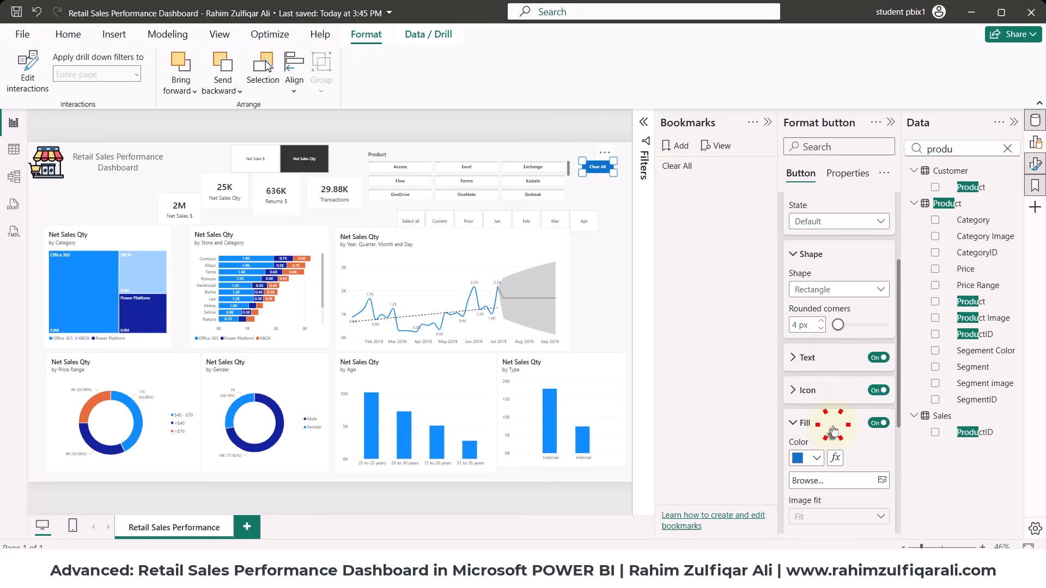
left_click(875, 424)
left_click(876, 424)
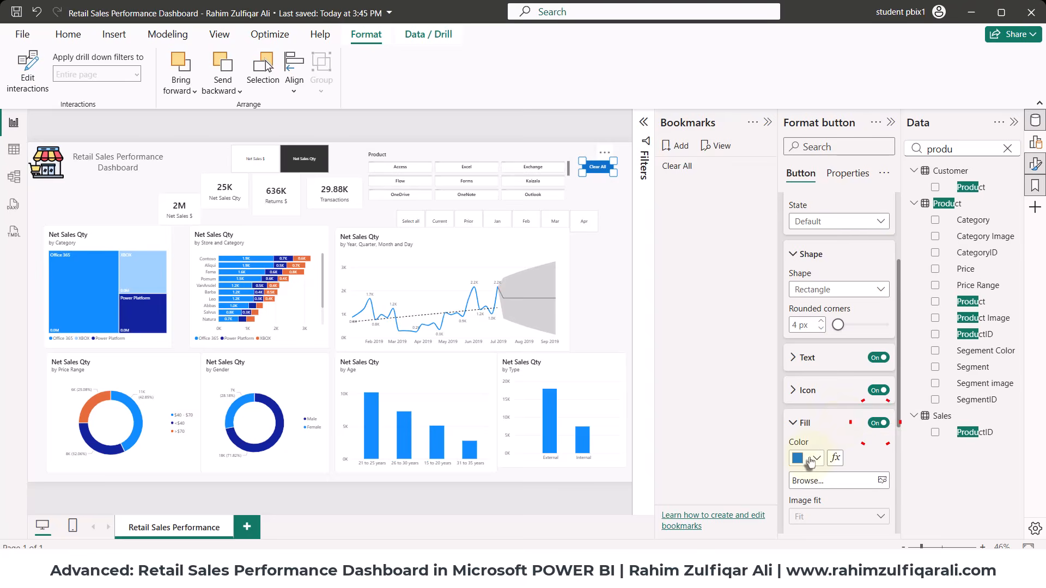
left_click(808, 457)
left_click(808, 246)
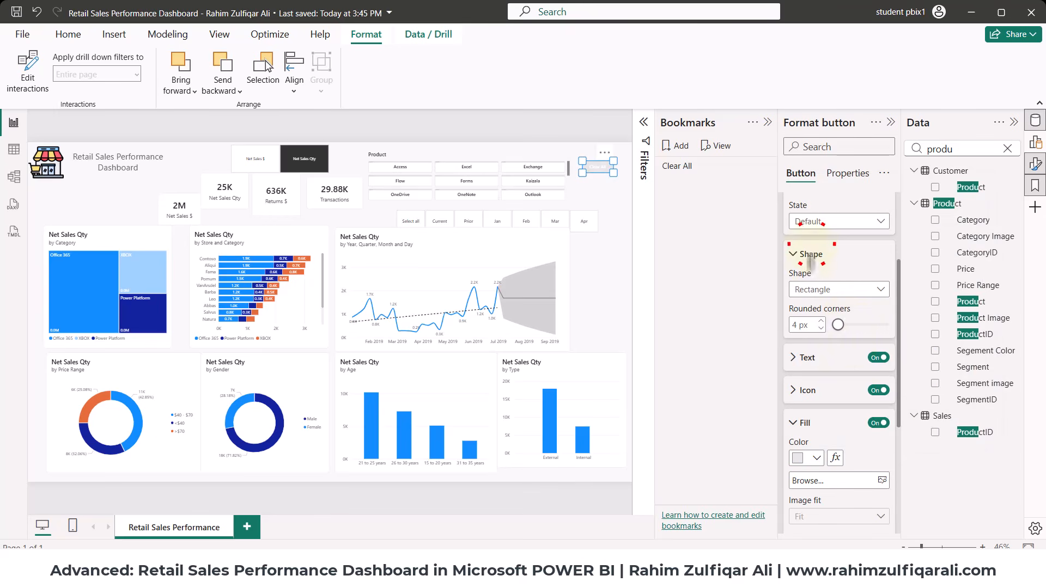
left_click(826, 424)
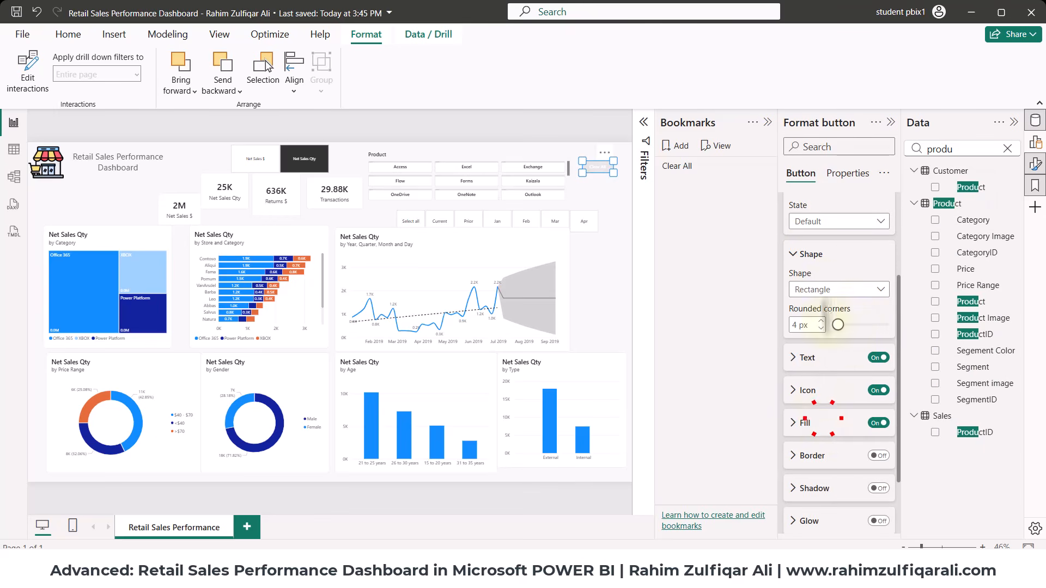
scroll(827, 316, "up", 3)
left_click(767, 122)
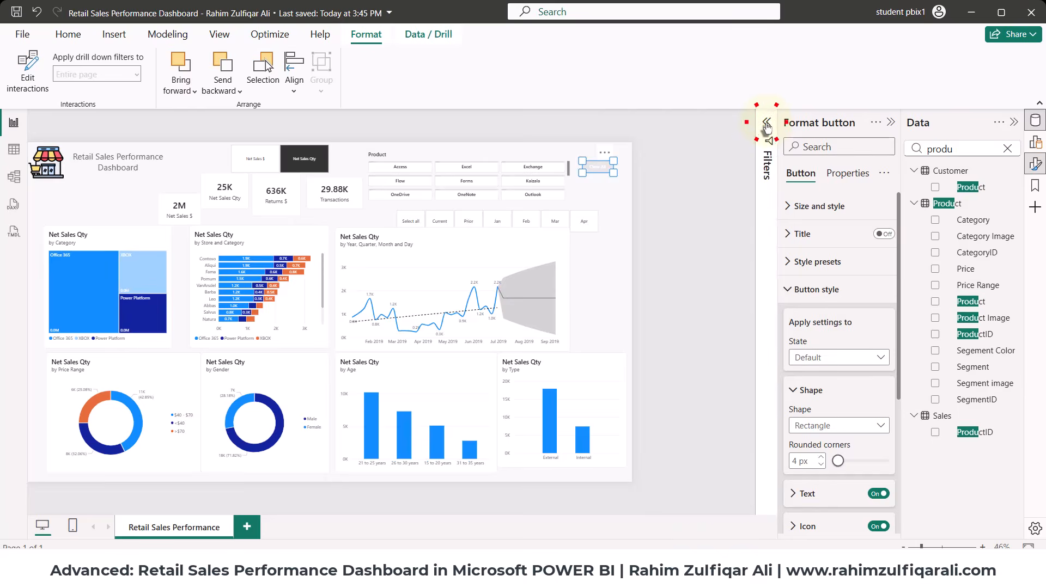
left_click(732, 181)
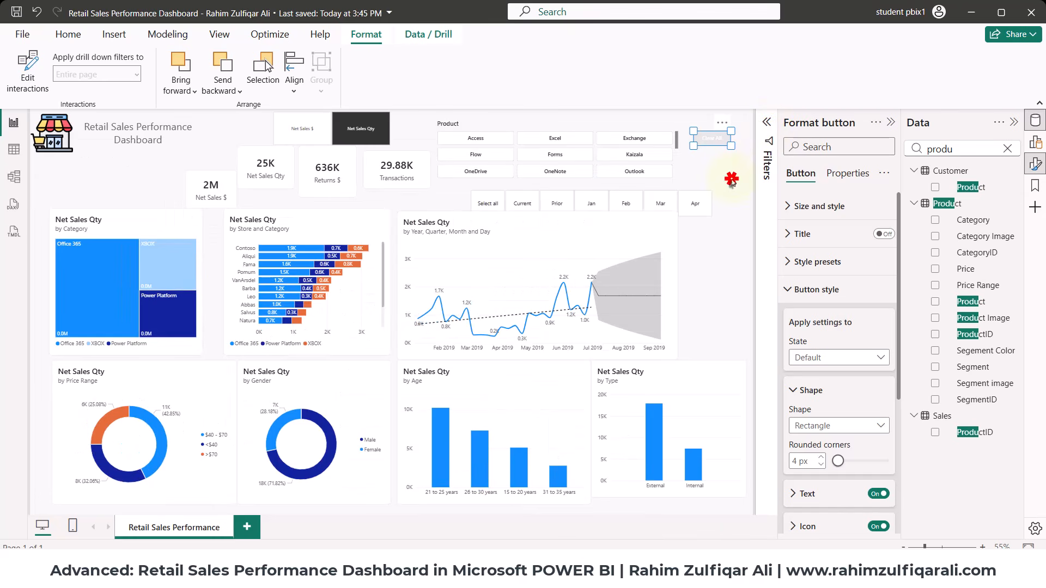
Cross-filter the report by the 15 to 20 years age column, and test the Clear All button to reset it.
left_click(518, 465)
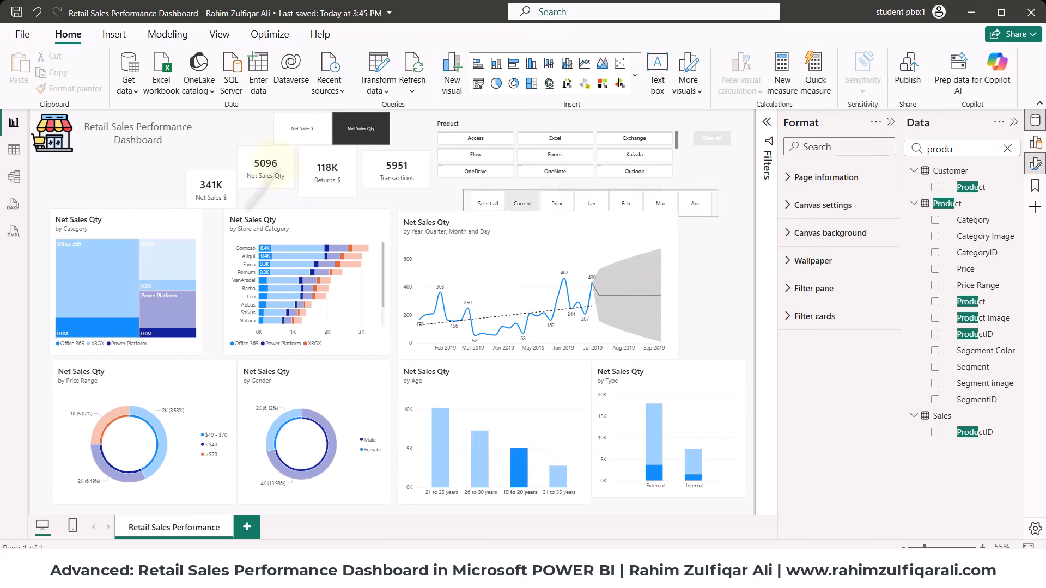
mouse_move(640, 294)
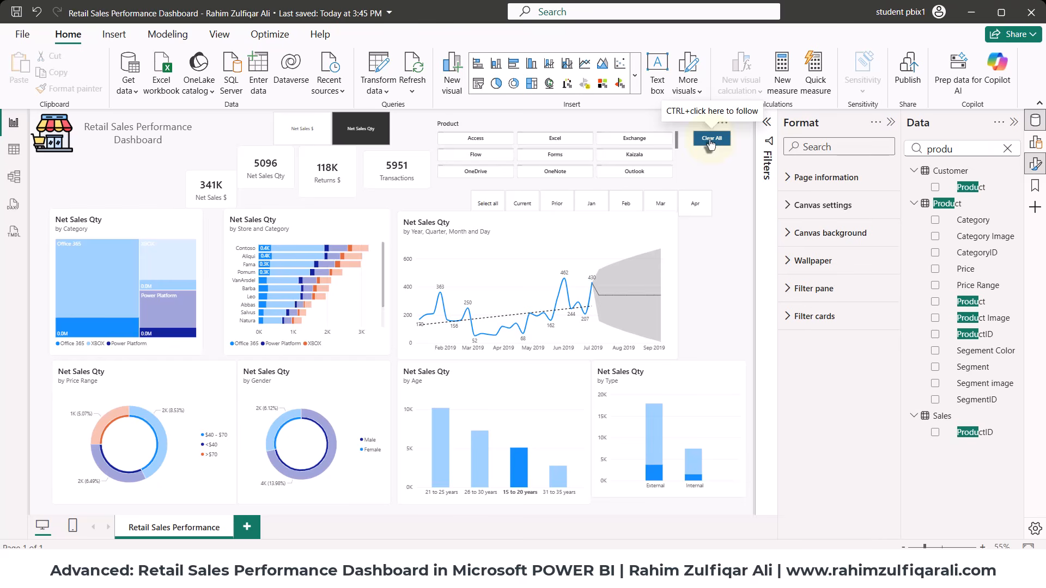
left_click(710, 144, "ctrl")
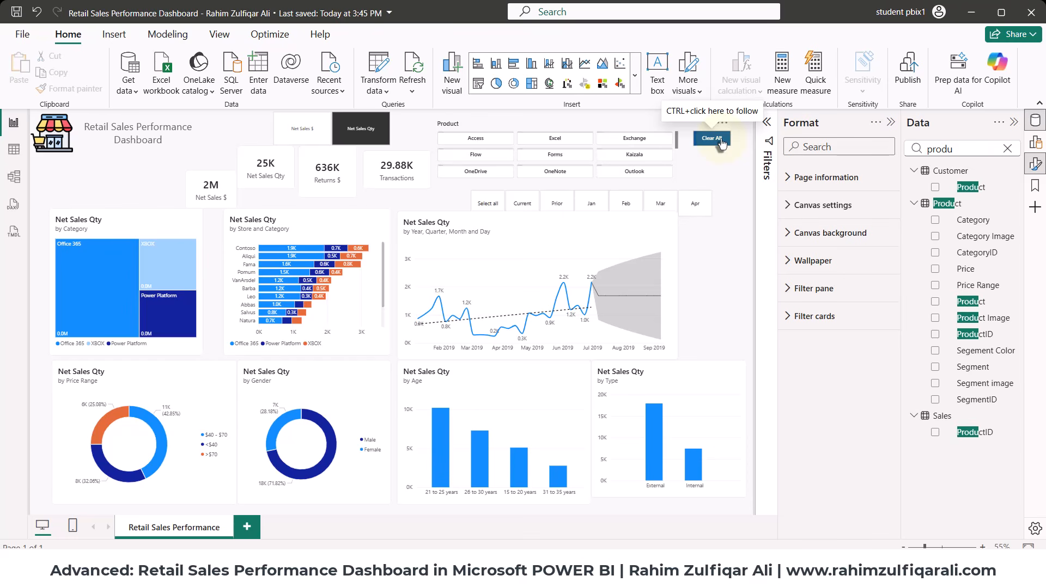
left_click(720, 140, "ctrl")
left_click(712, 143, "ctrl")
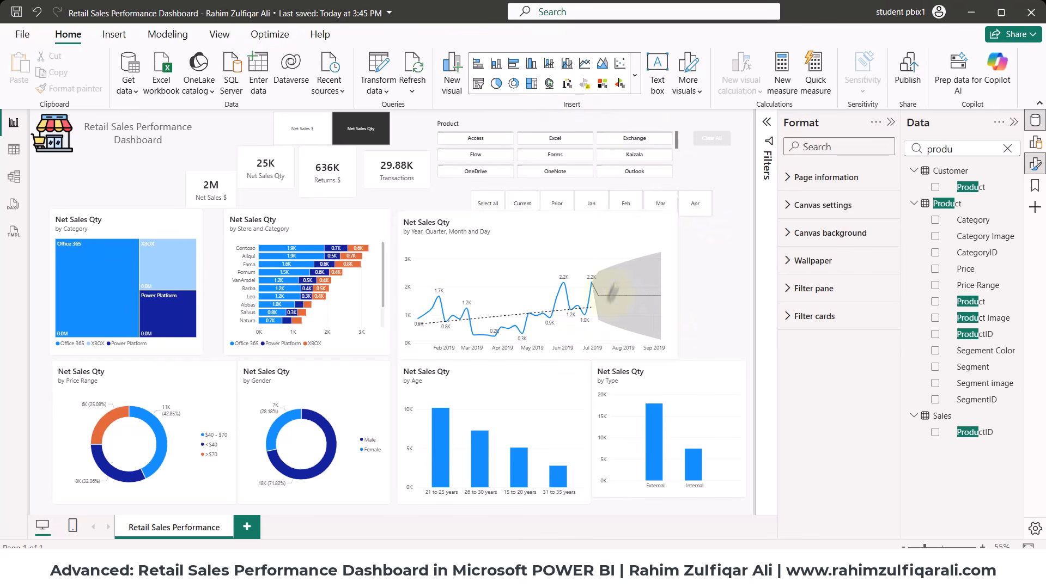
In the finished End-To-End Project report, examine the Calendar table's Month Select column and return to the dashboard page.
mouse_move(615, 277)
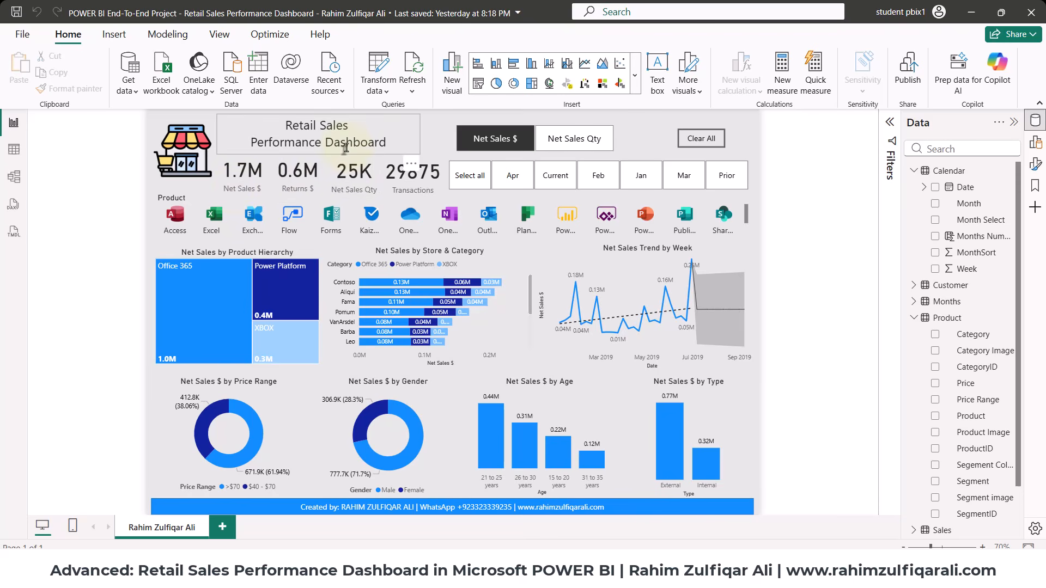
left_click(14, 175)
left_click(14, 149)
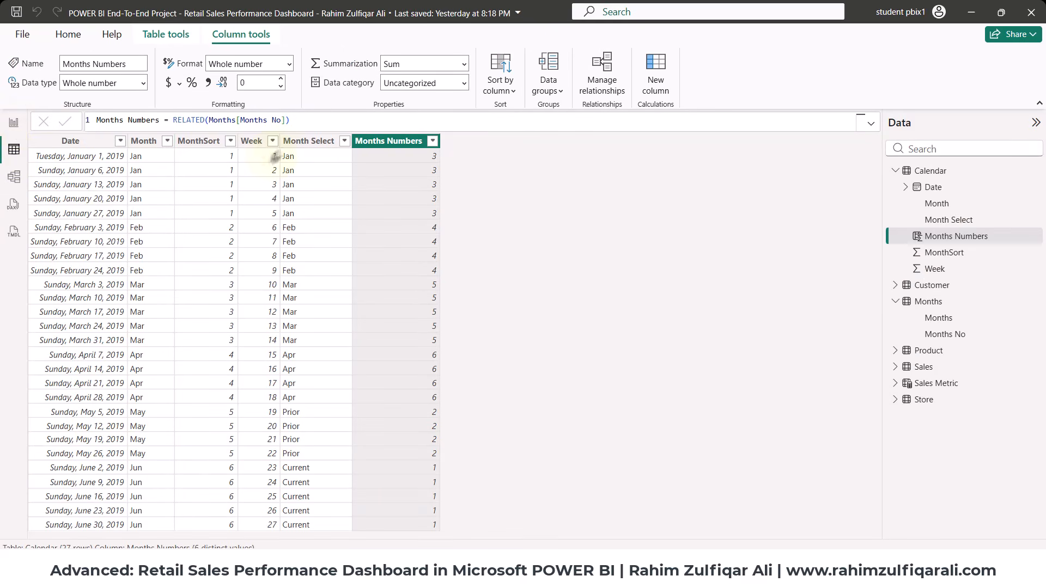
left_click(292, 141)
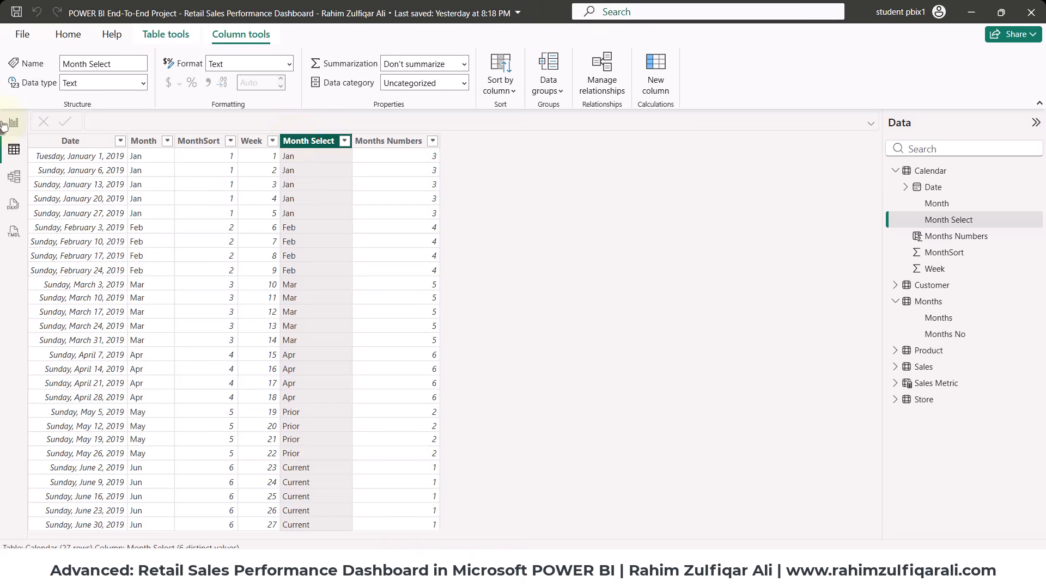
left_click(14, 122)
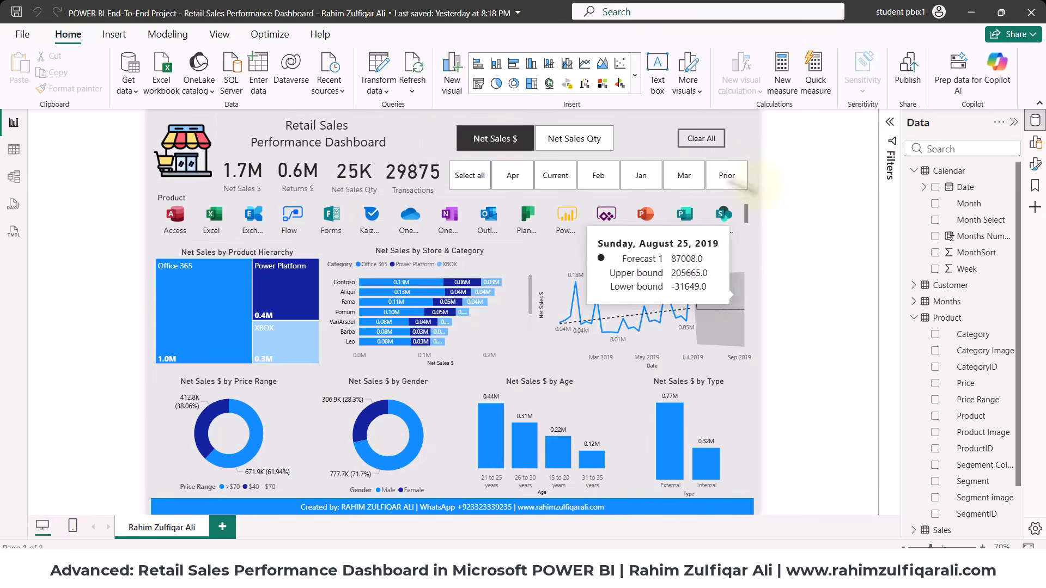